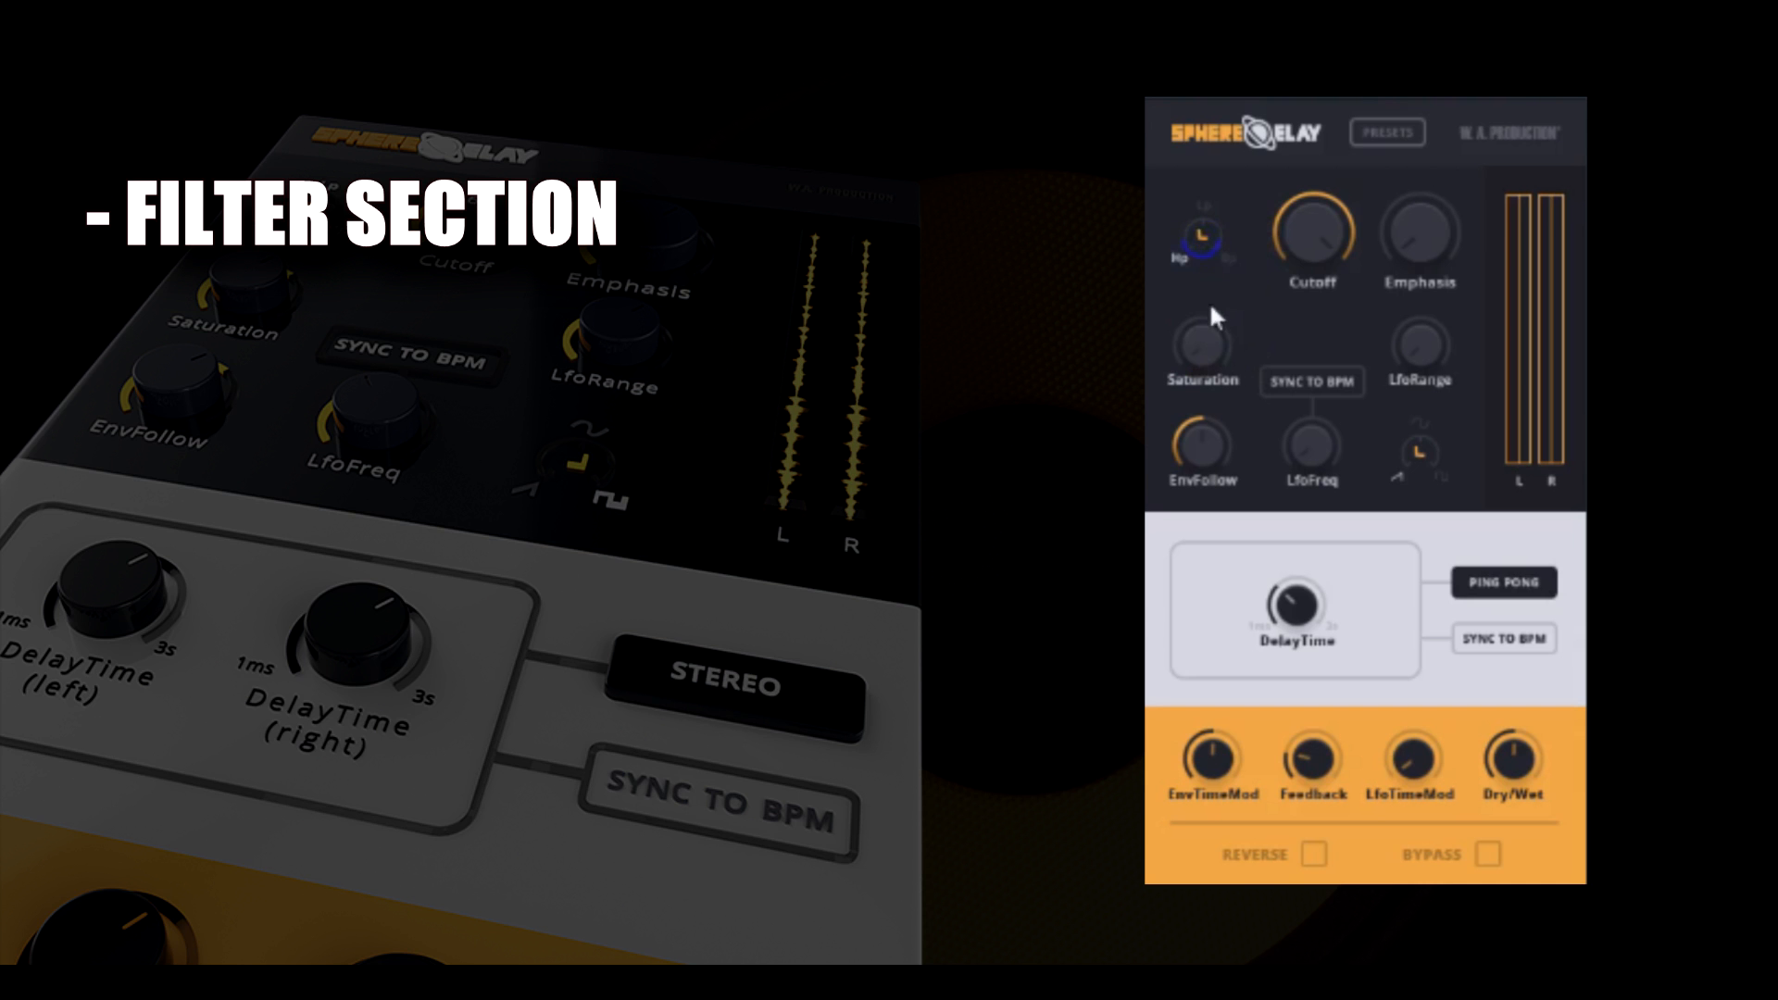
Switch the filter type to low-pass (Lp), lower its Cutoff to about 62 and raise the Emphasis to about half.
{"action": "left_click_drag", "start_coordinate": [1203, 239], "coordinate": [1177, 181]}
{"action": "left_click_drag", "start_coordinate": [1197, 306], "coordinate": [1199, 231]}
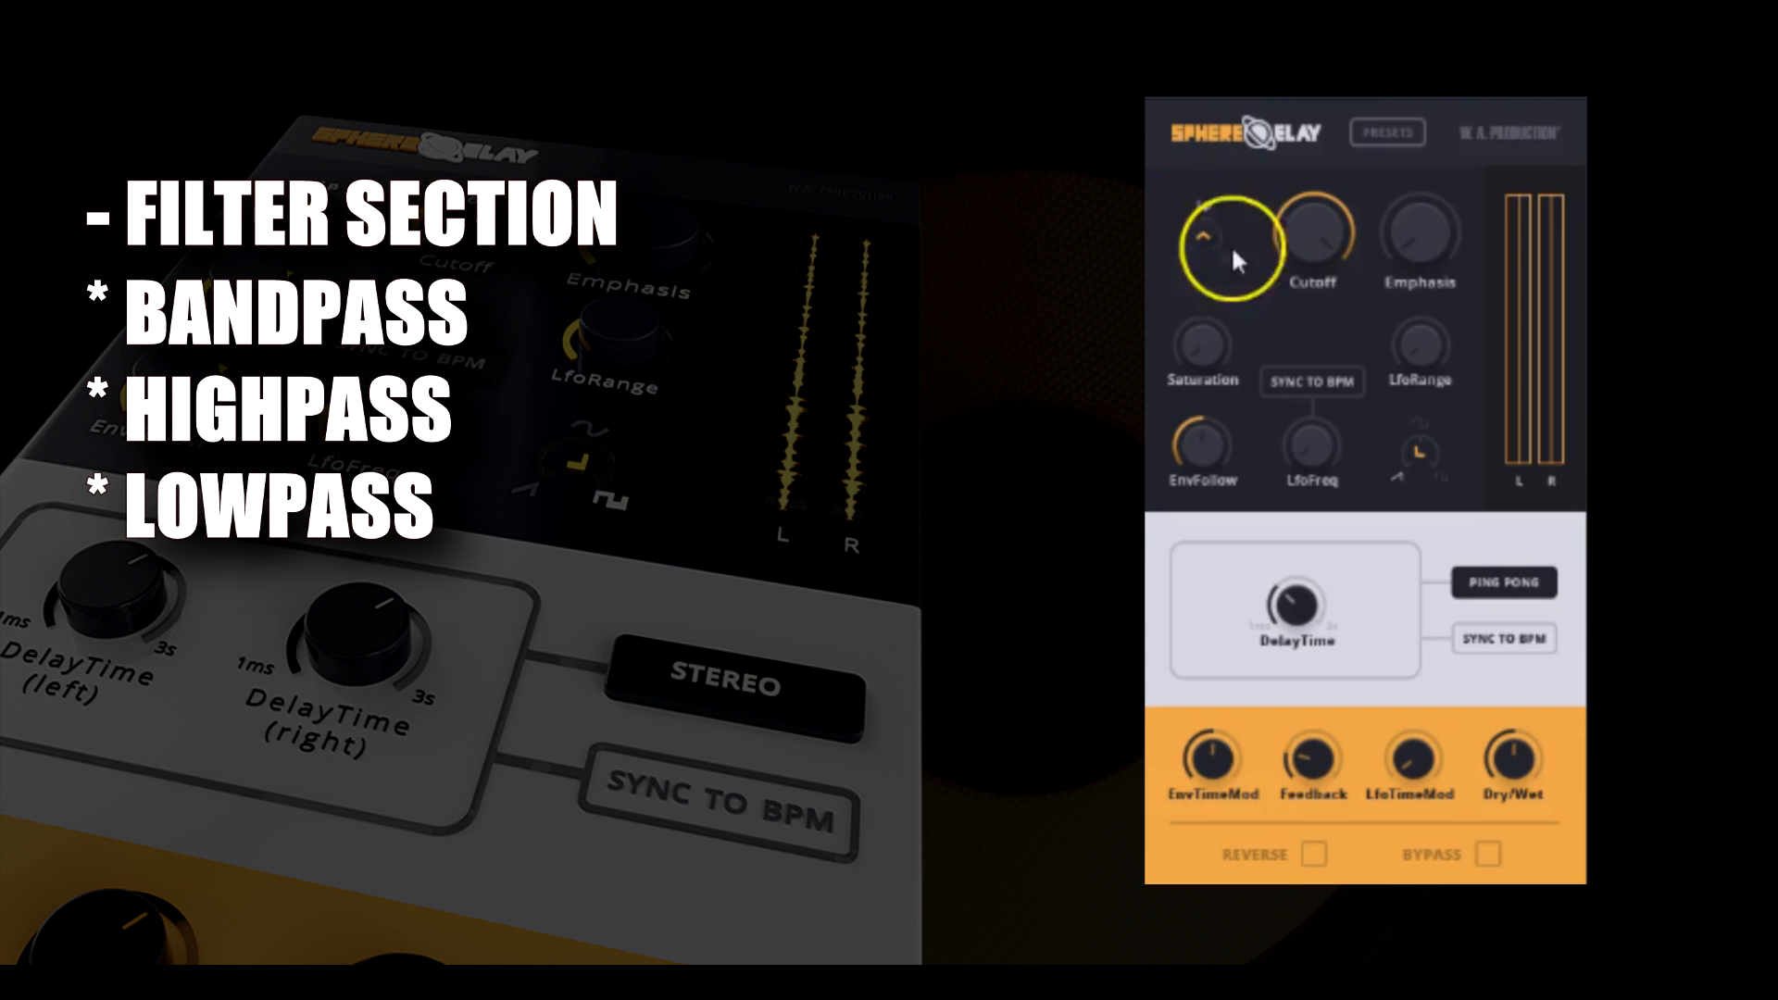
{"action": "left_click_drag", "start_coordinate": [1331, 336], "coordinate": [1328, 383]}
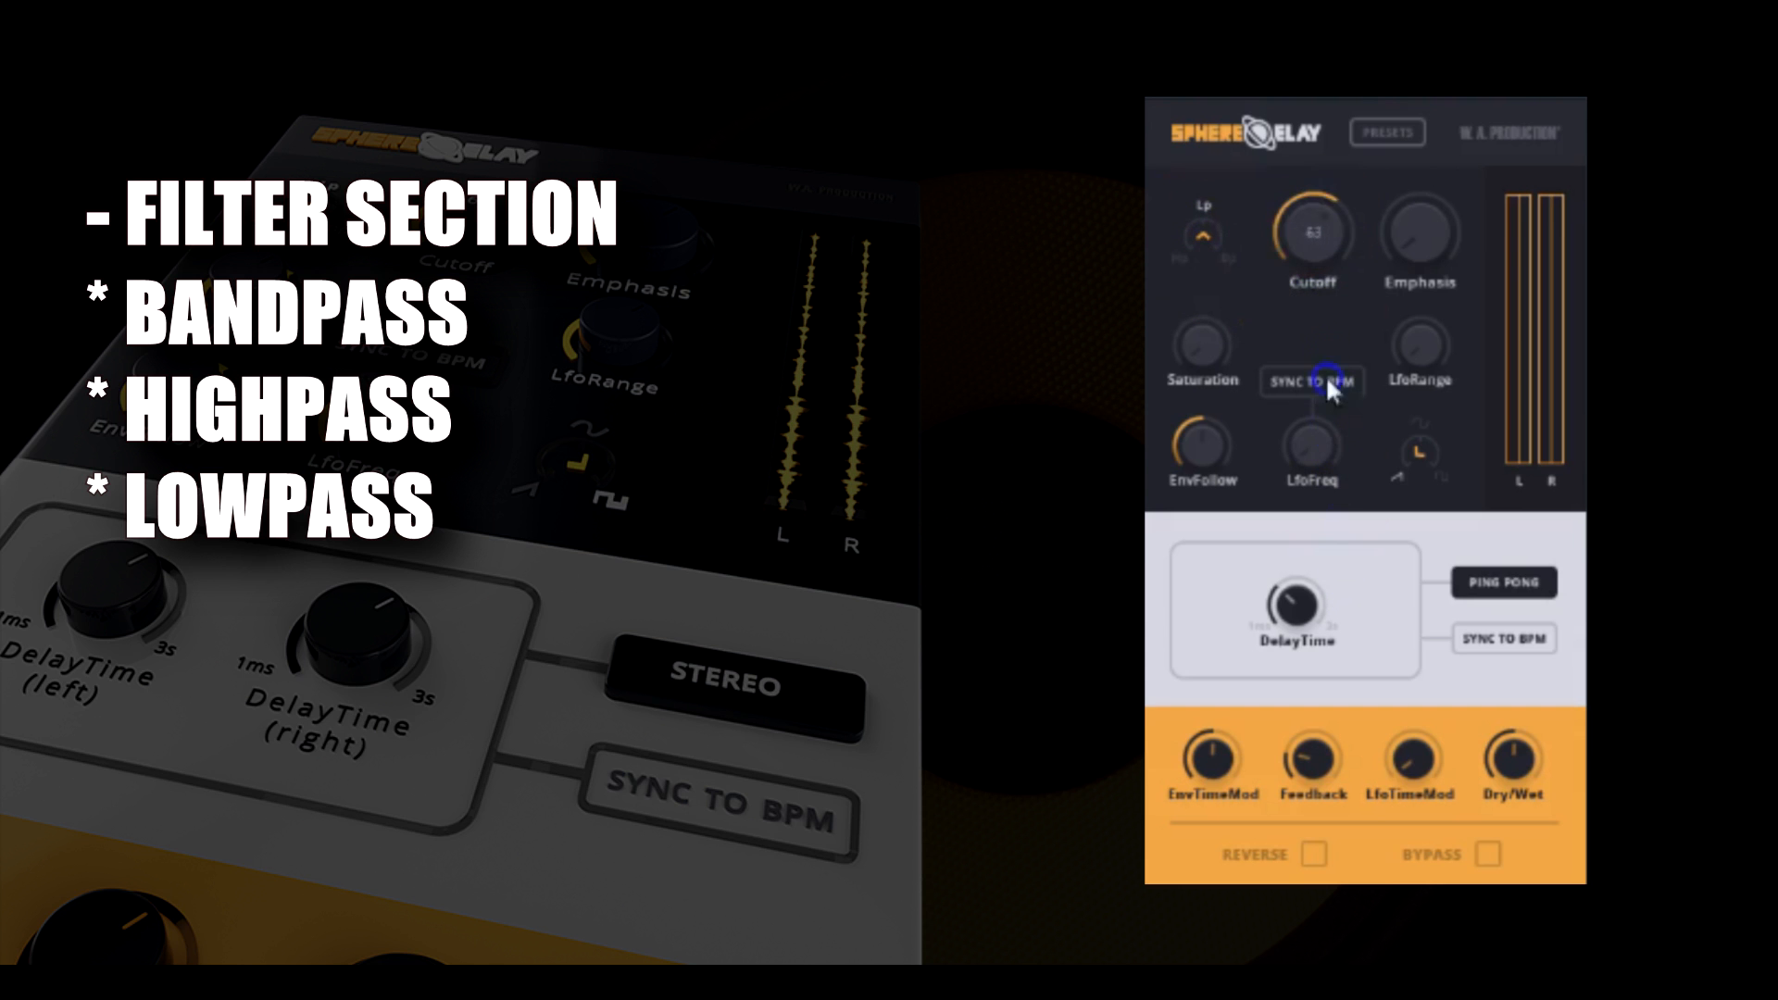
{"action": "left_click_drag", "start_coordinate": [1304, 252], "coordinate": [1342, 435]}
{"action": "left_click_drag", "start_coordinate": [1336, 126], "coordinate": [1332, 172]}
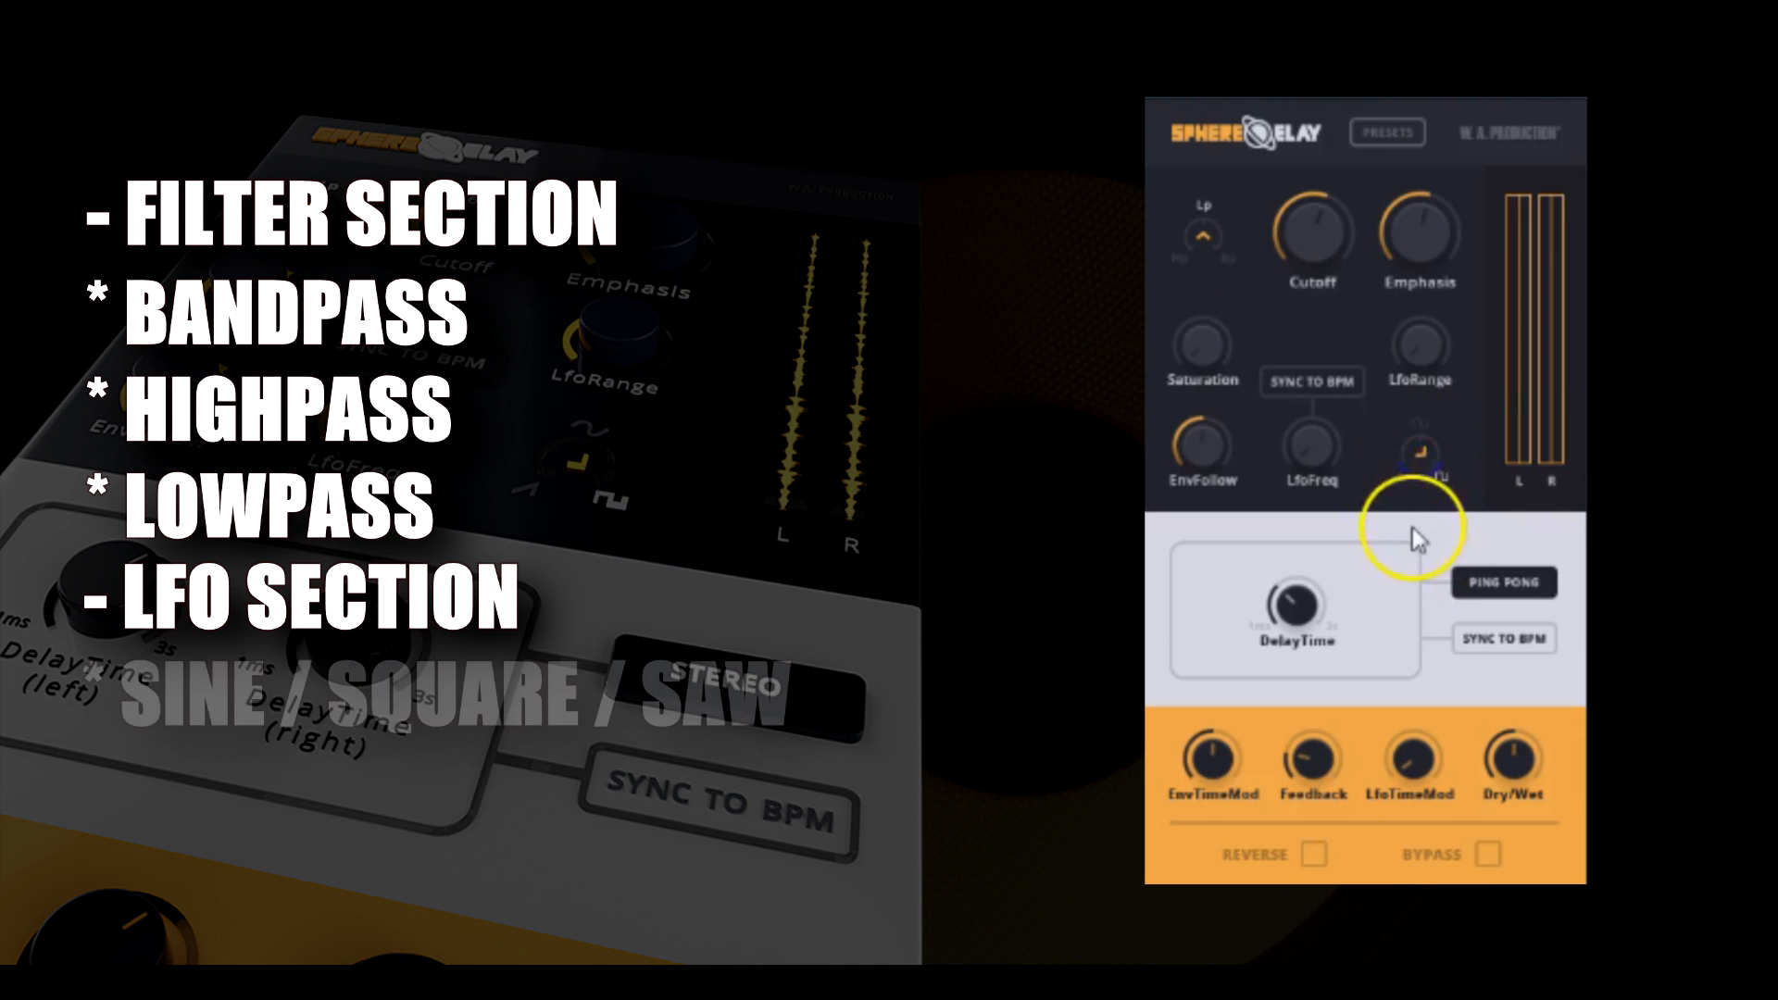
Set the LFO waveform to sine and sync the LFO frequency to BPM.
{"action": "left_click", "coordinate": [1415, 452]}
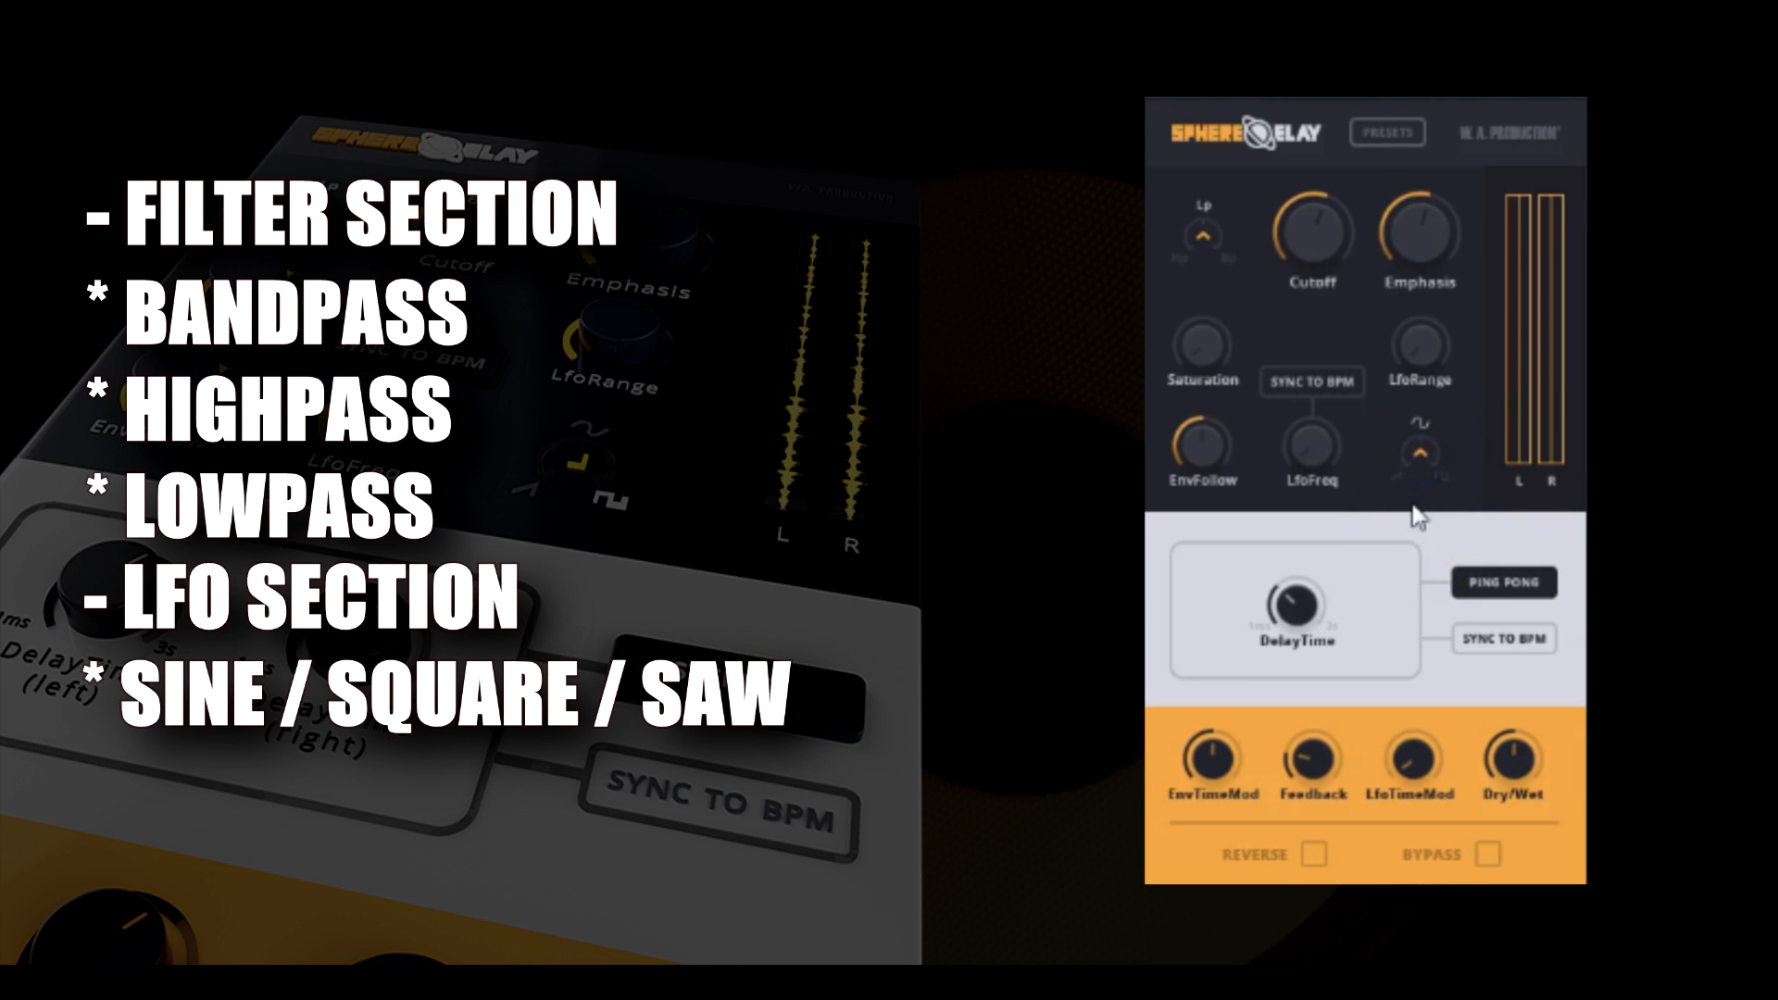
{"action": "left_click", "coordinate": [1311, 381]}
{"action": "left_click", "coordinate": [1319, 378]}
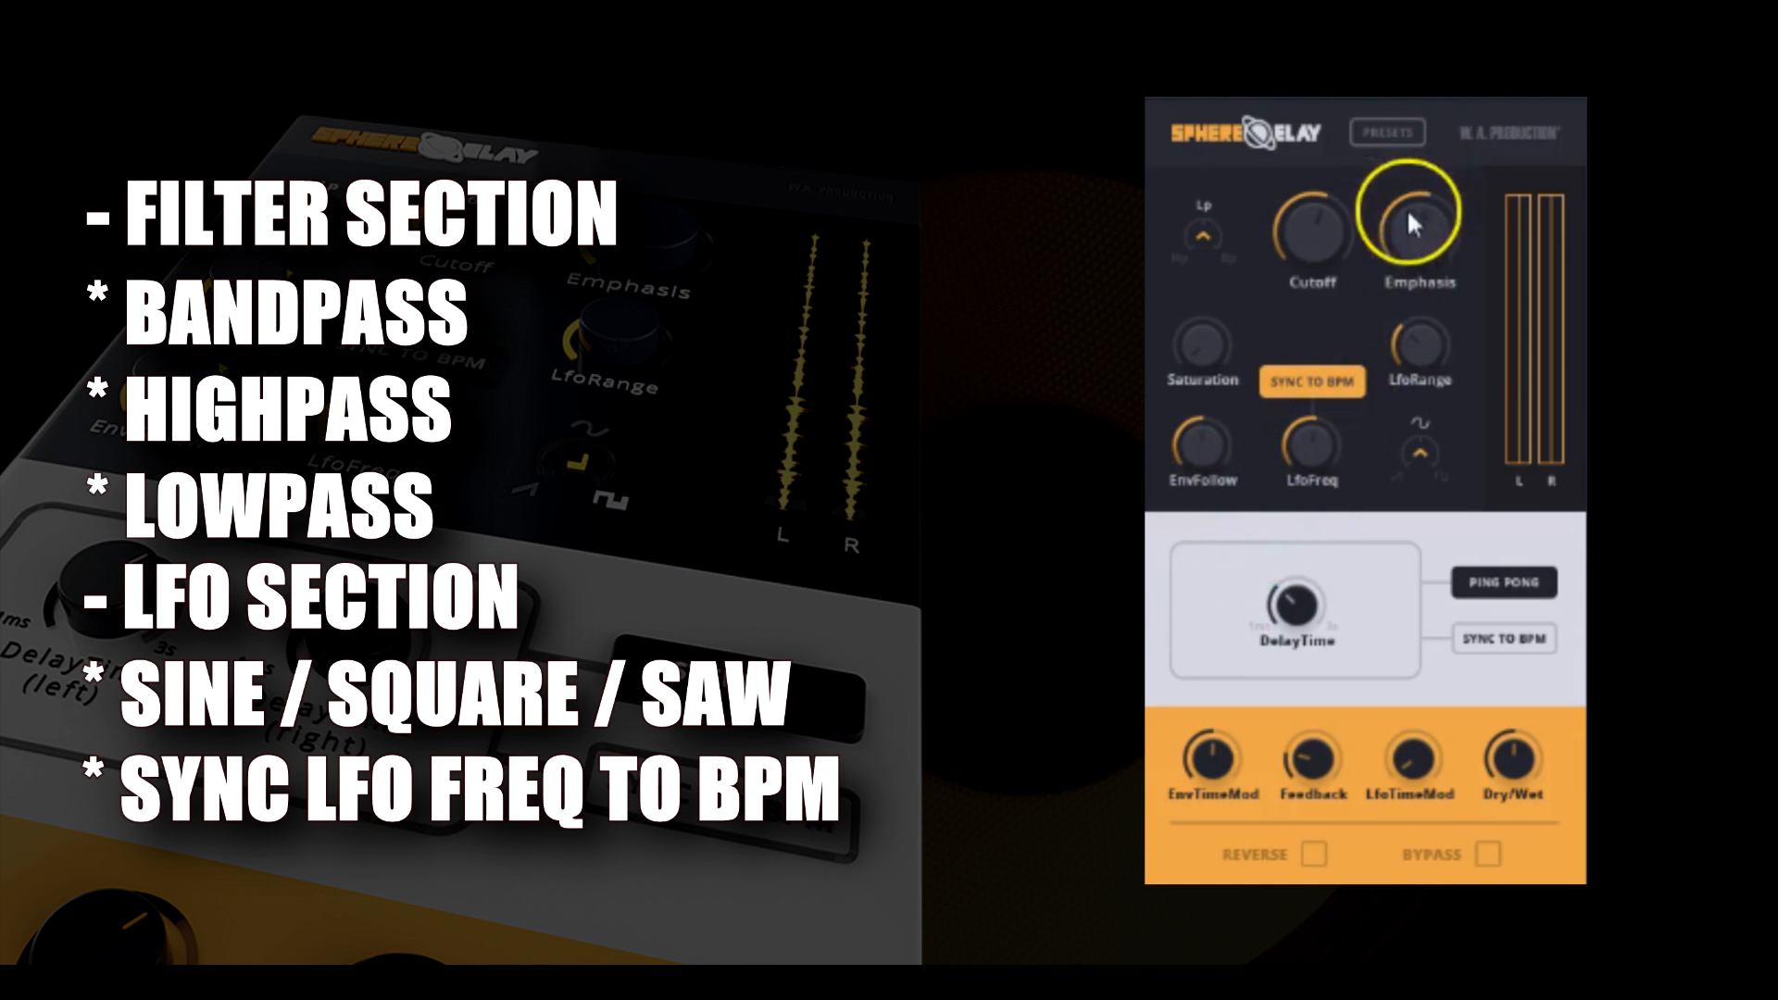
Vary the filter's Emphasis and leave it at about the middle of its range.
{"action": "left_click_drag", "start_coordinate": [1405, 288], "coordinate": [1412, 243]}
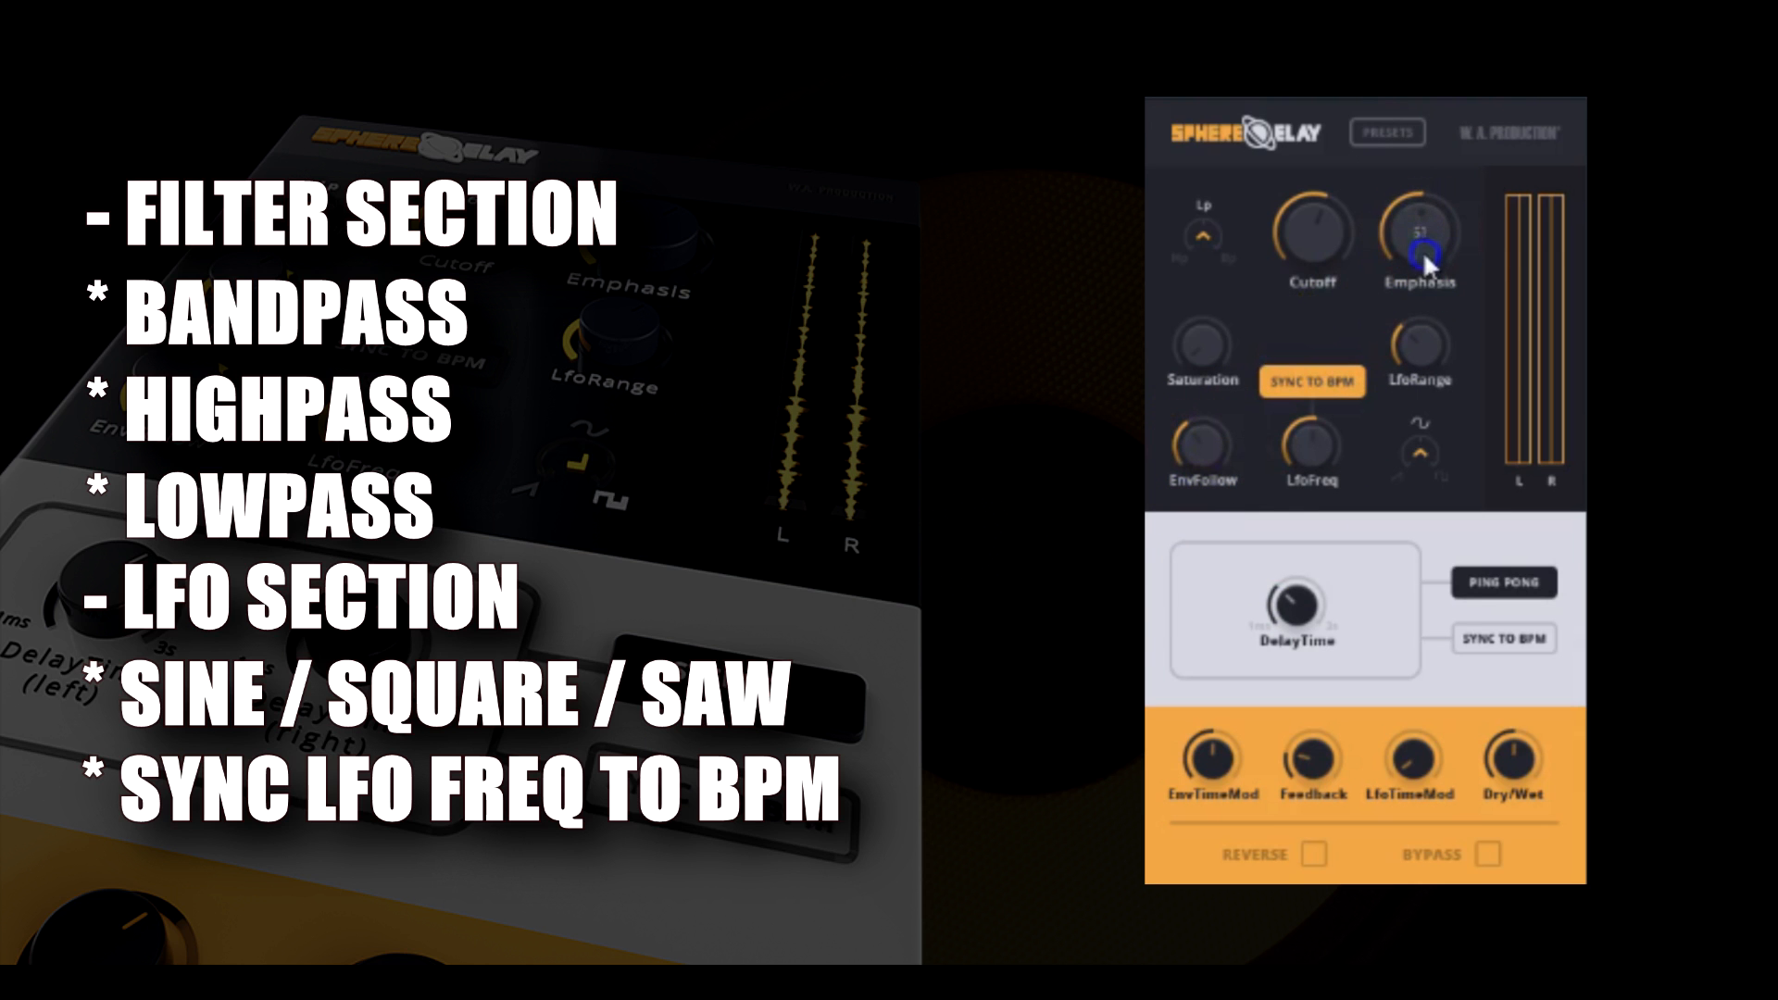
{"action": "left_click_drag", "start_coordinate": [1423, 313], "coordinate": [1421, 325]}
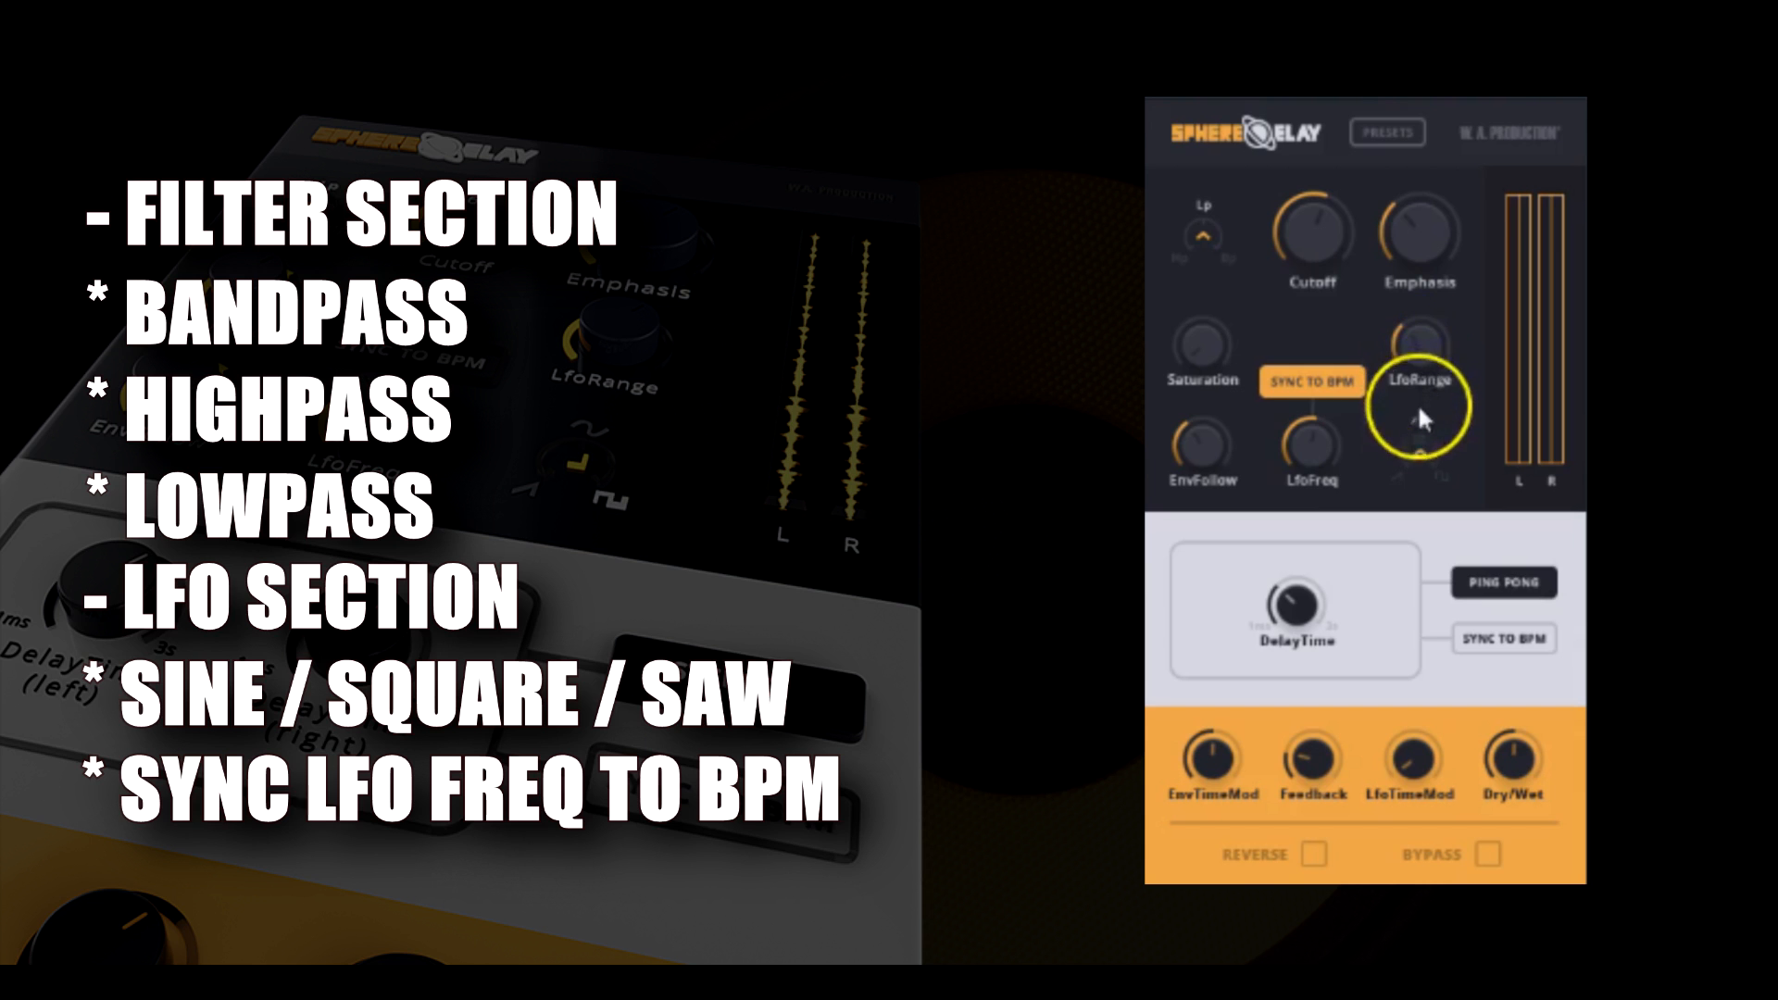
{"action": "left_click", "coordinate": [1419, 242]}
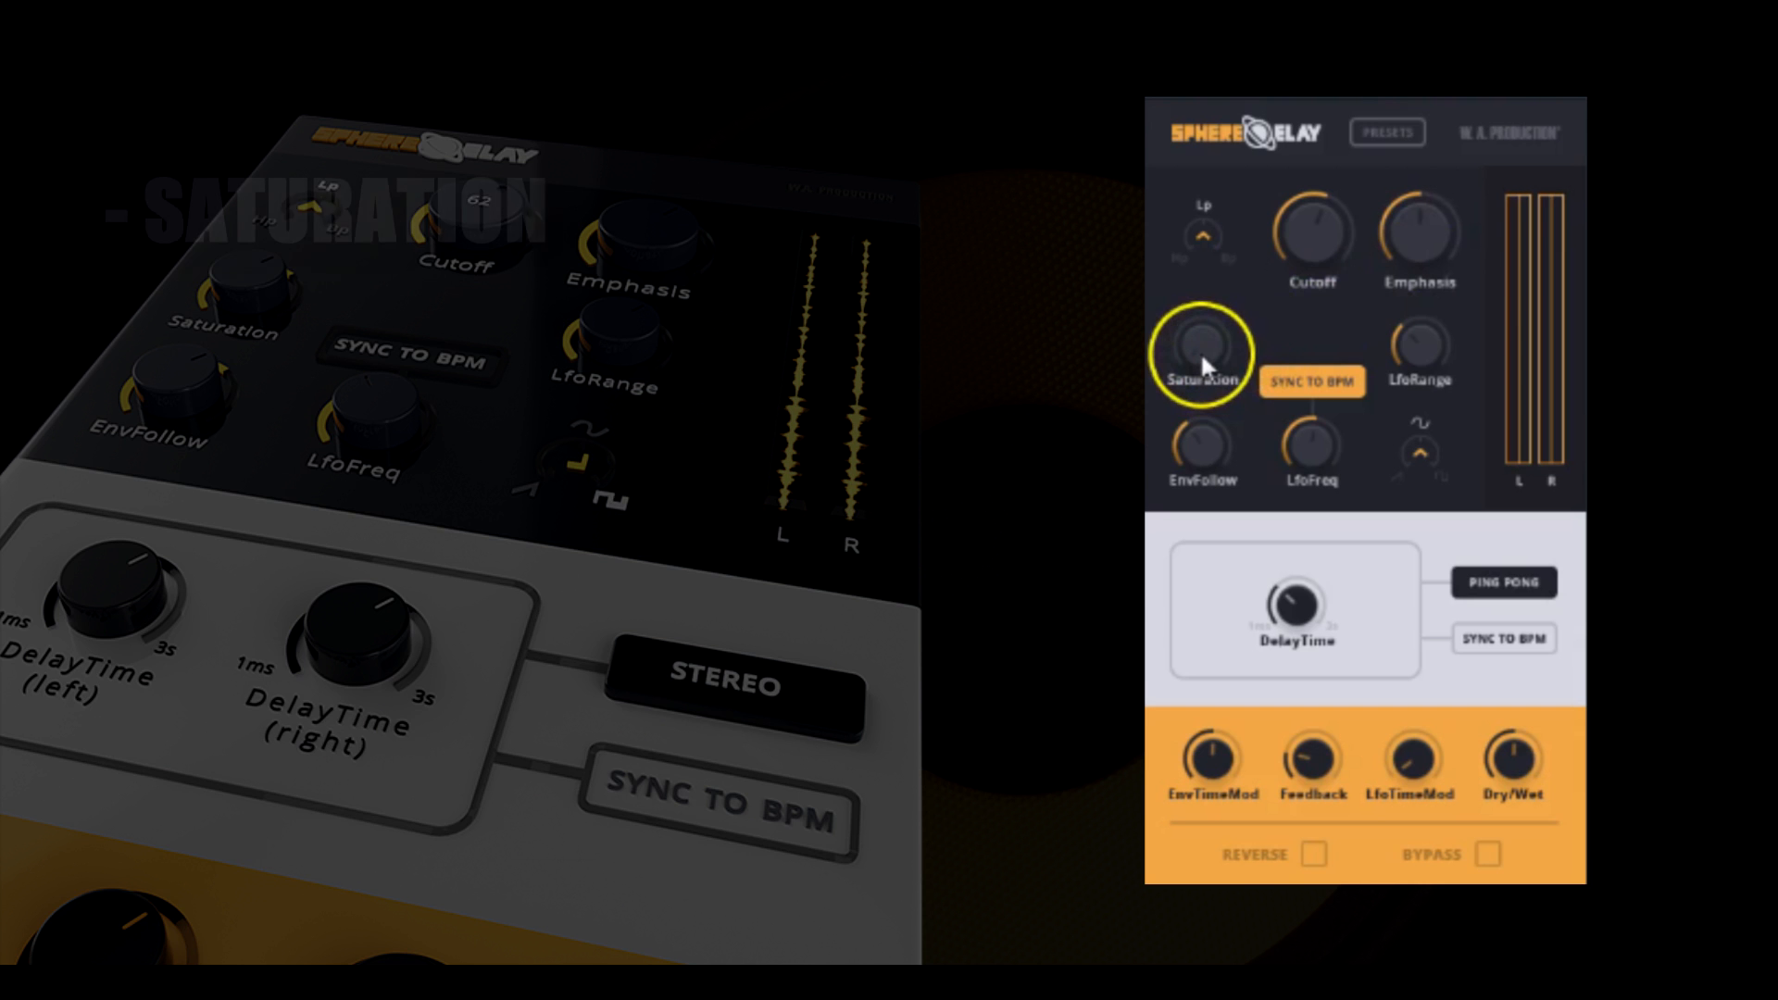
Raise the Saturation to audition stronger amounts, and settle on a low amount.
{"action": "left_click_drag", "start_coordinate": [1200, 352], "coordinate": [1206, 269]}
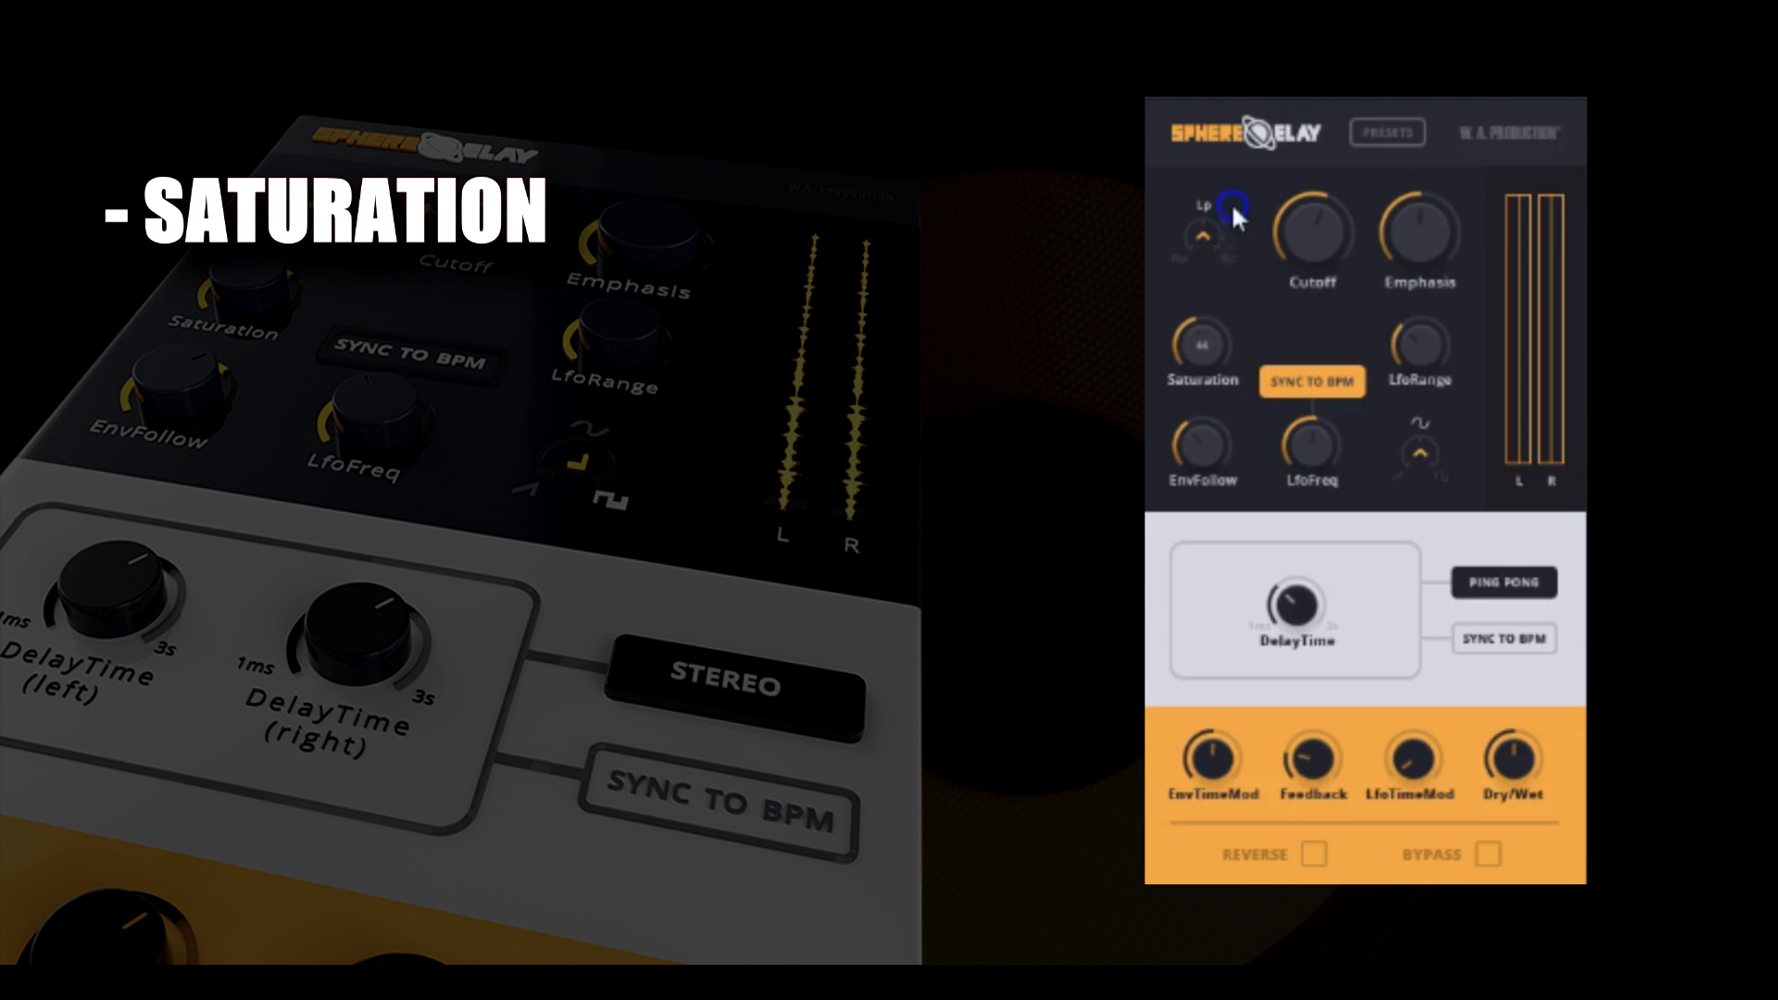
{"action": "left_click", "coordinate": [1230, 398]}
{"action": "left_click", "coordinate": [1208, 353]}
{"action": "left_click_drag", "start_coordinate": [1205, 352], "coordinate": [1207, 335]}
{"action": "left_click_drag", "start_coordinate": [1228, 194], "coordinate": [1200, 365]}
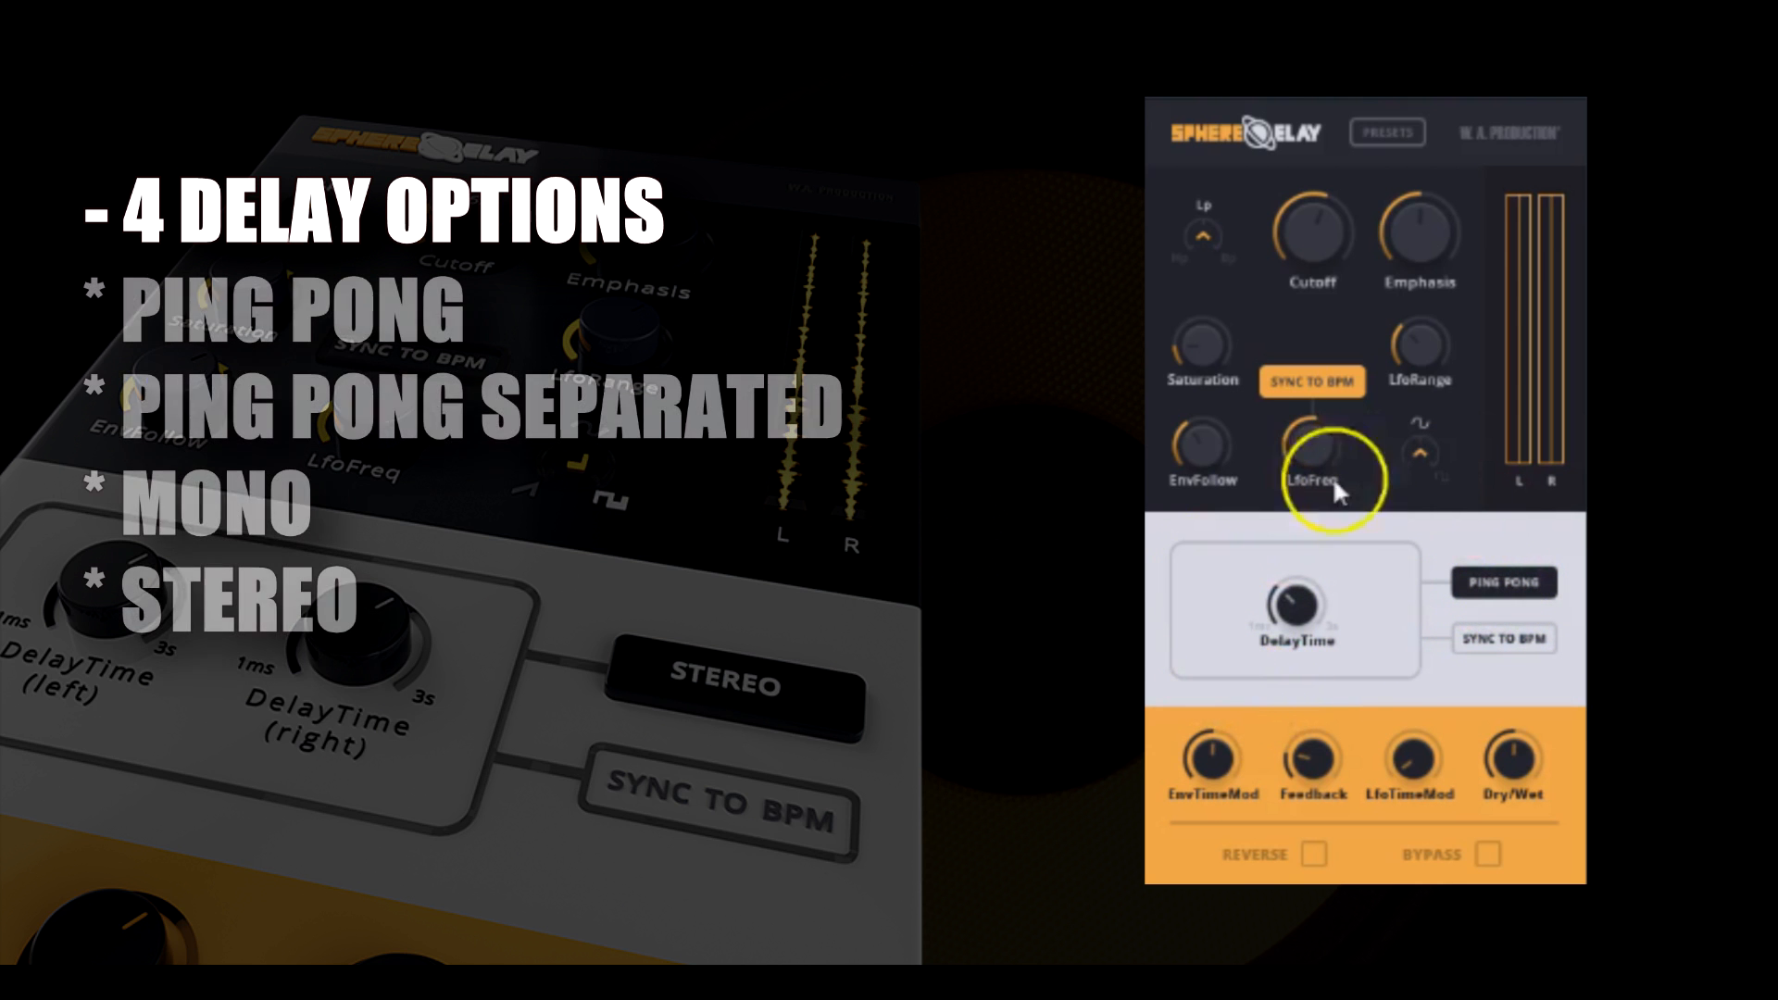
Cycle through the delay modes and select Ping Pong Sep with separate left and right delay times.
{"action": "left_click", "coordinate": [1481, 593]}
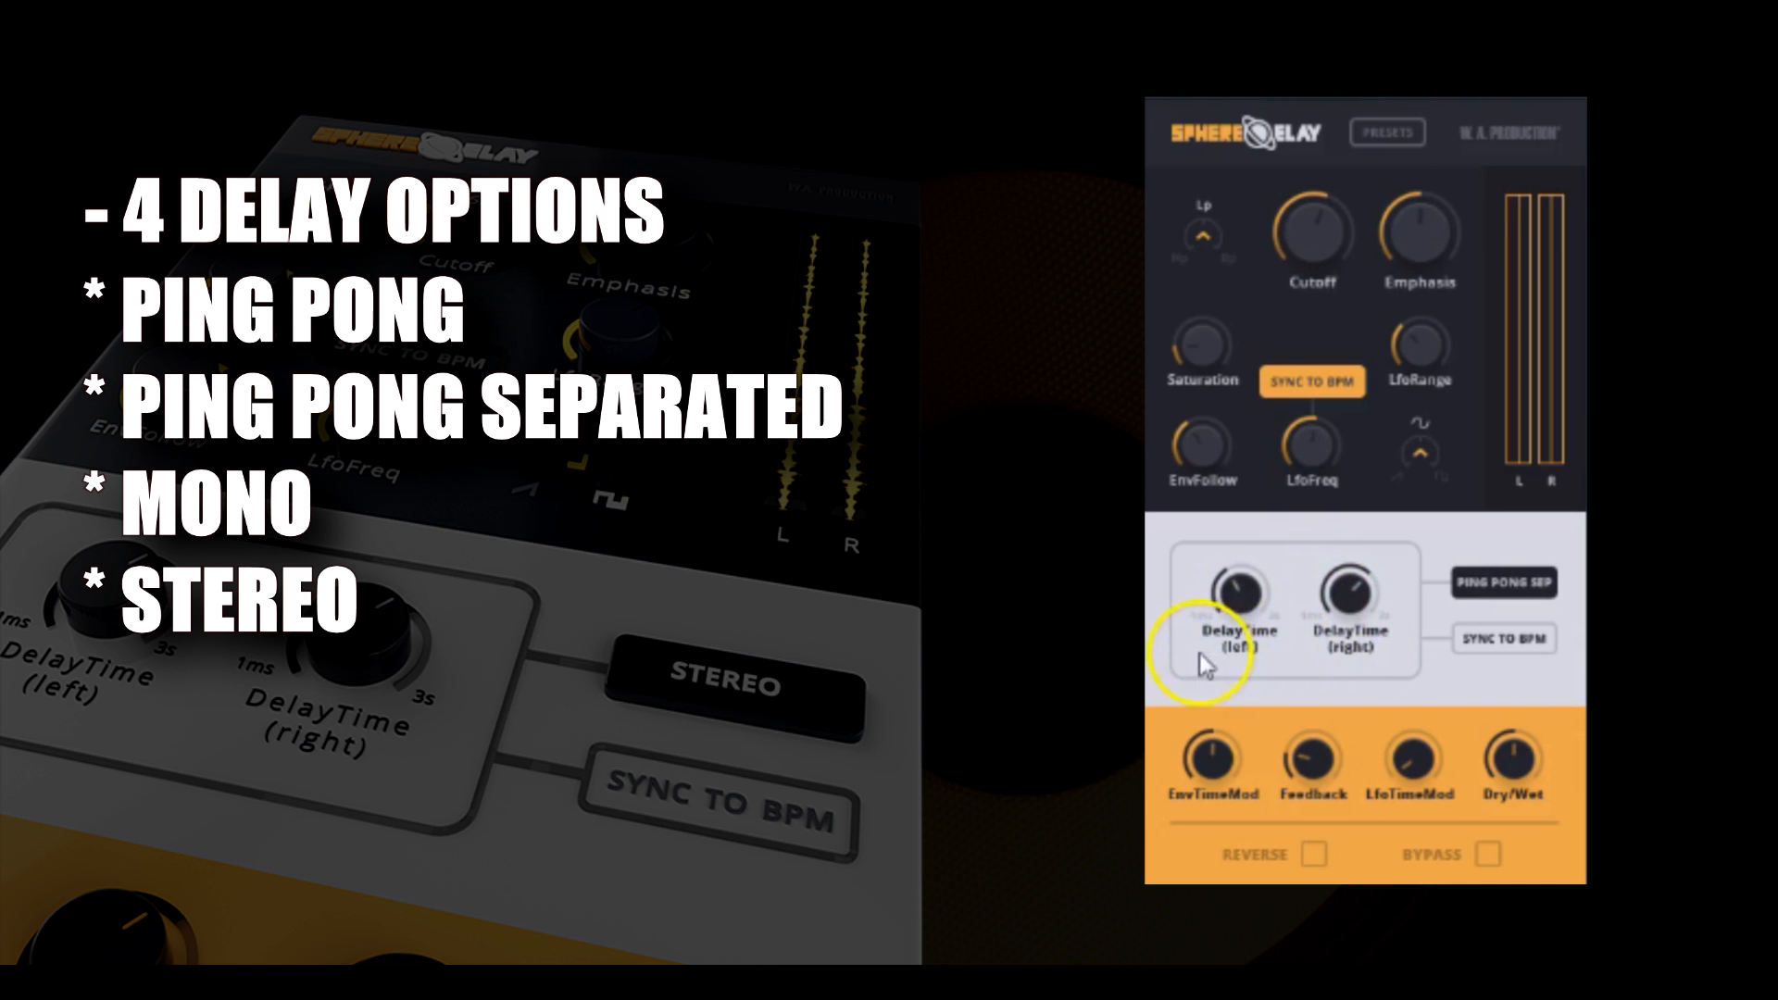
{"action": "left_click", "coordinate": [1491, 581]}
{"action": "left_click", "coordinate": [1518, 585]}
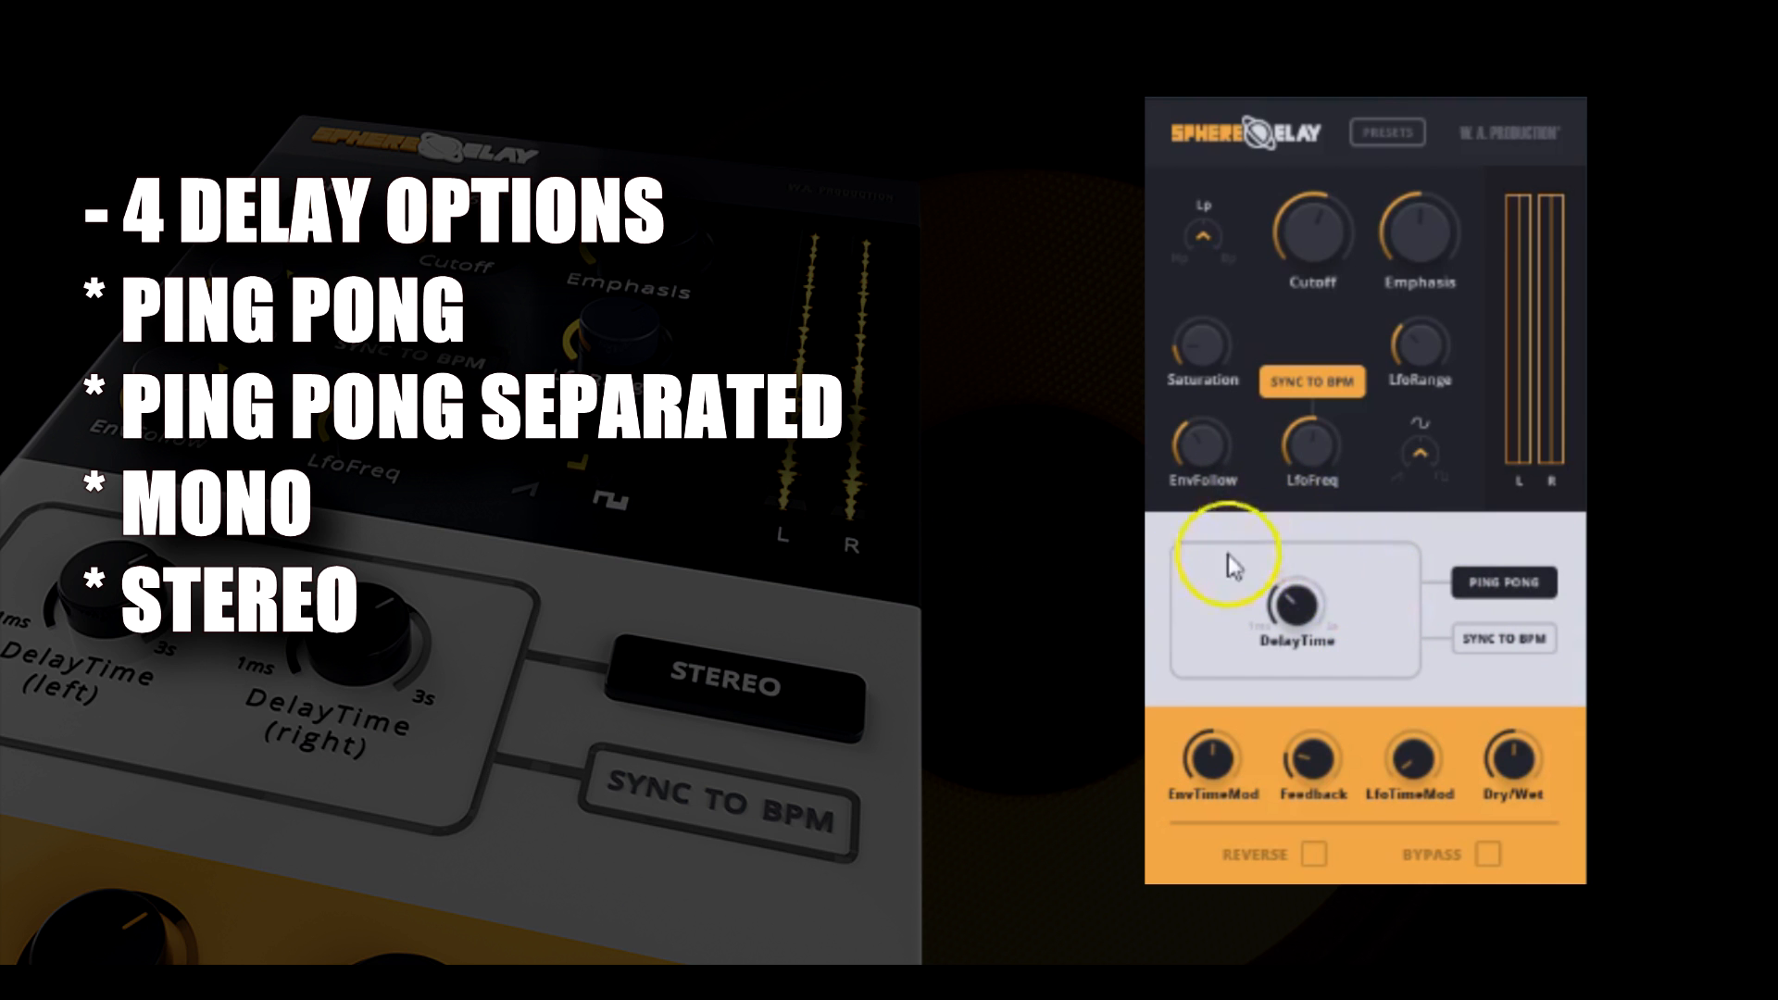
{"action": "left_click", "coordinate": [1487, 585]}
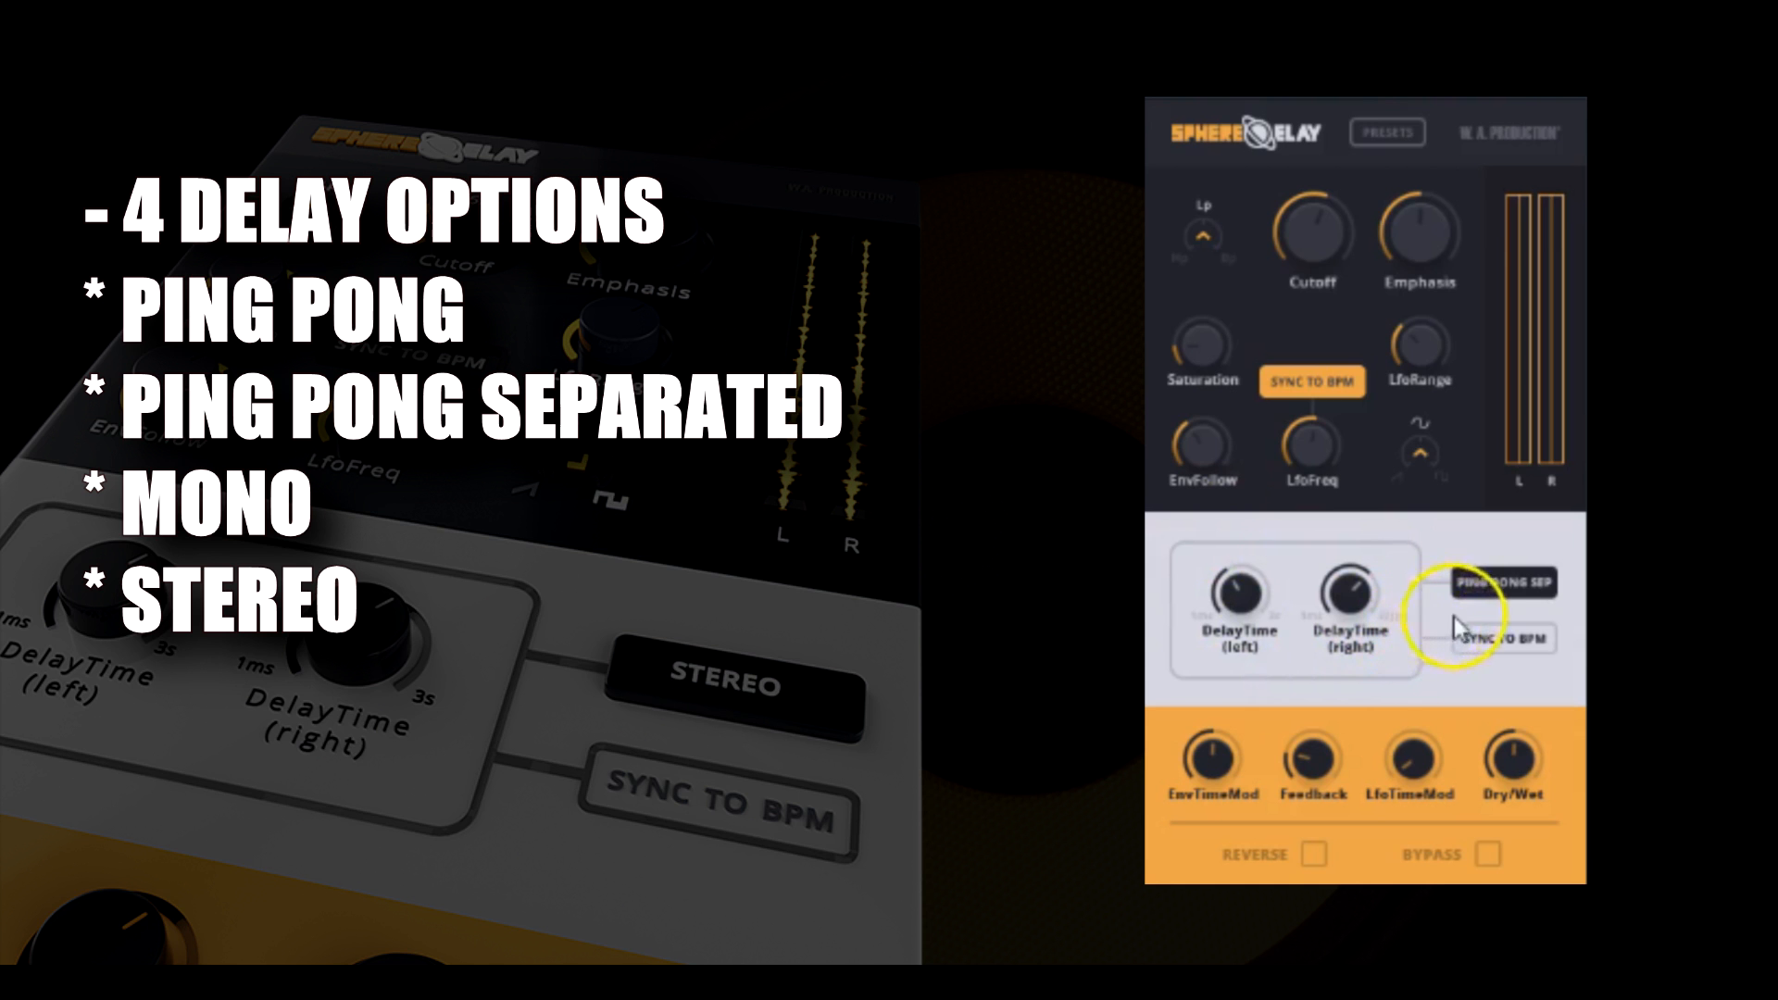
Sync the delay to BPM and lower the left delay time.
{"action": "left_click", "coordinate": [1503, 643]}
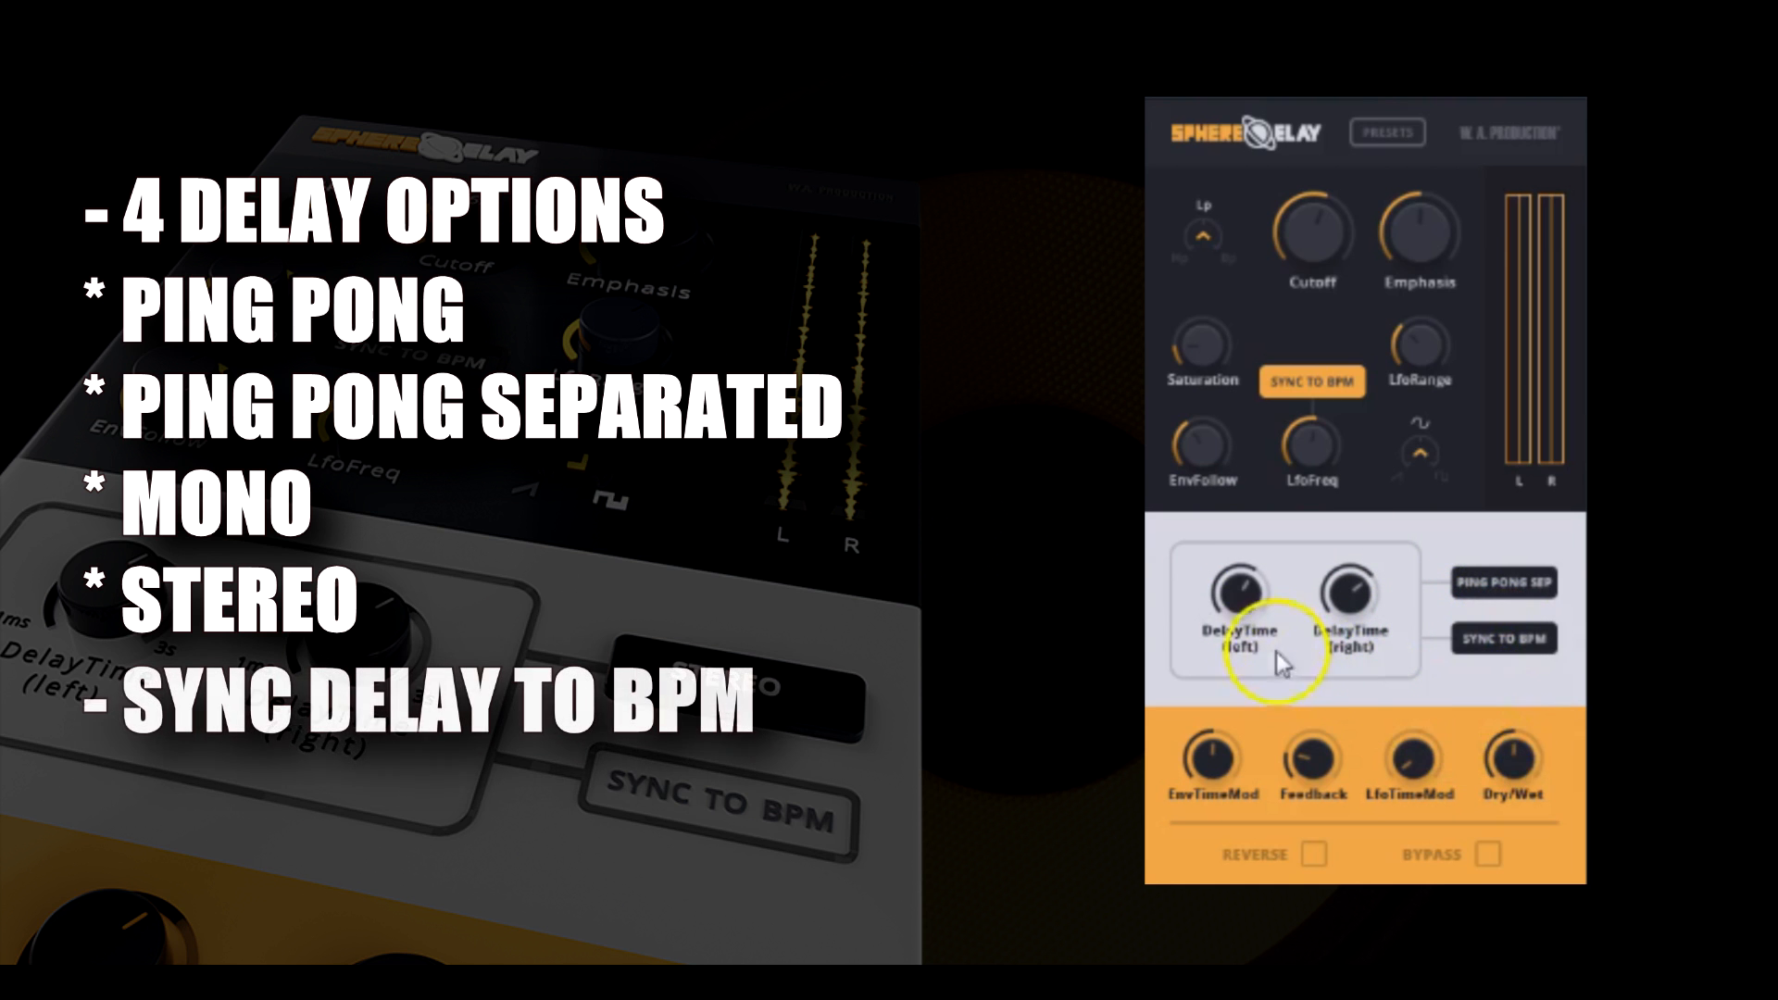
{"action": "mouse_move", "coordinate": [1243, 607]}
{"action": "left_mouse_down"}
{"action": "mouse_move", "coordinate": [1210, 726]}
{"action": "mouse_move", "coordinate": [1238, 632]}
{"action": "left_mouse_up"}
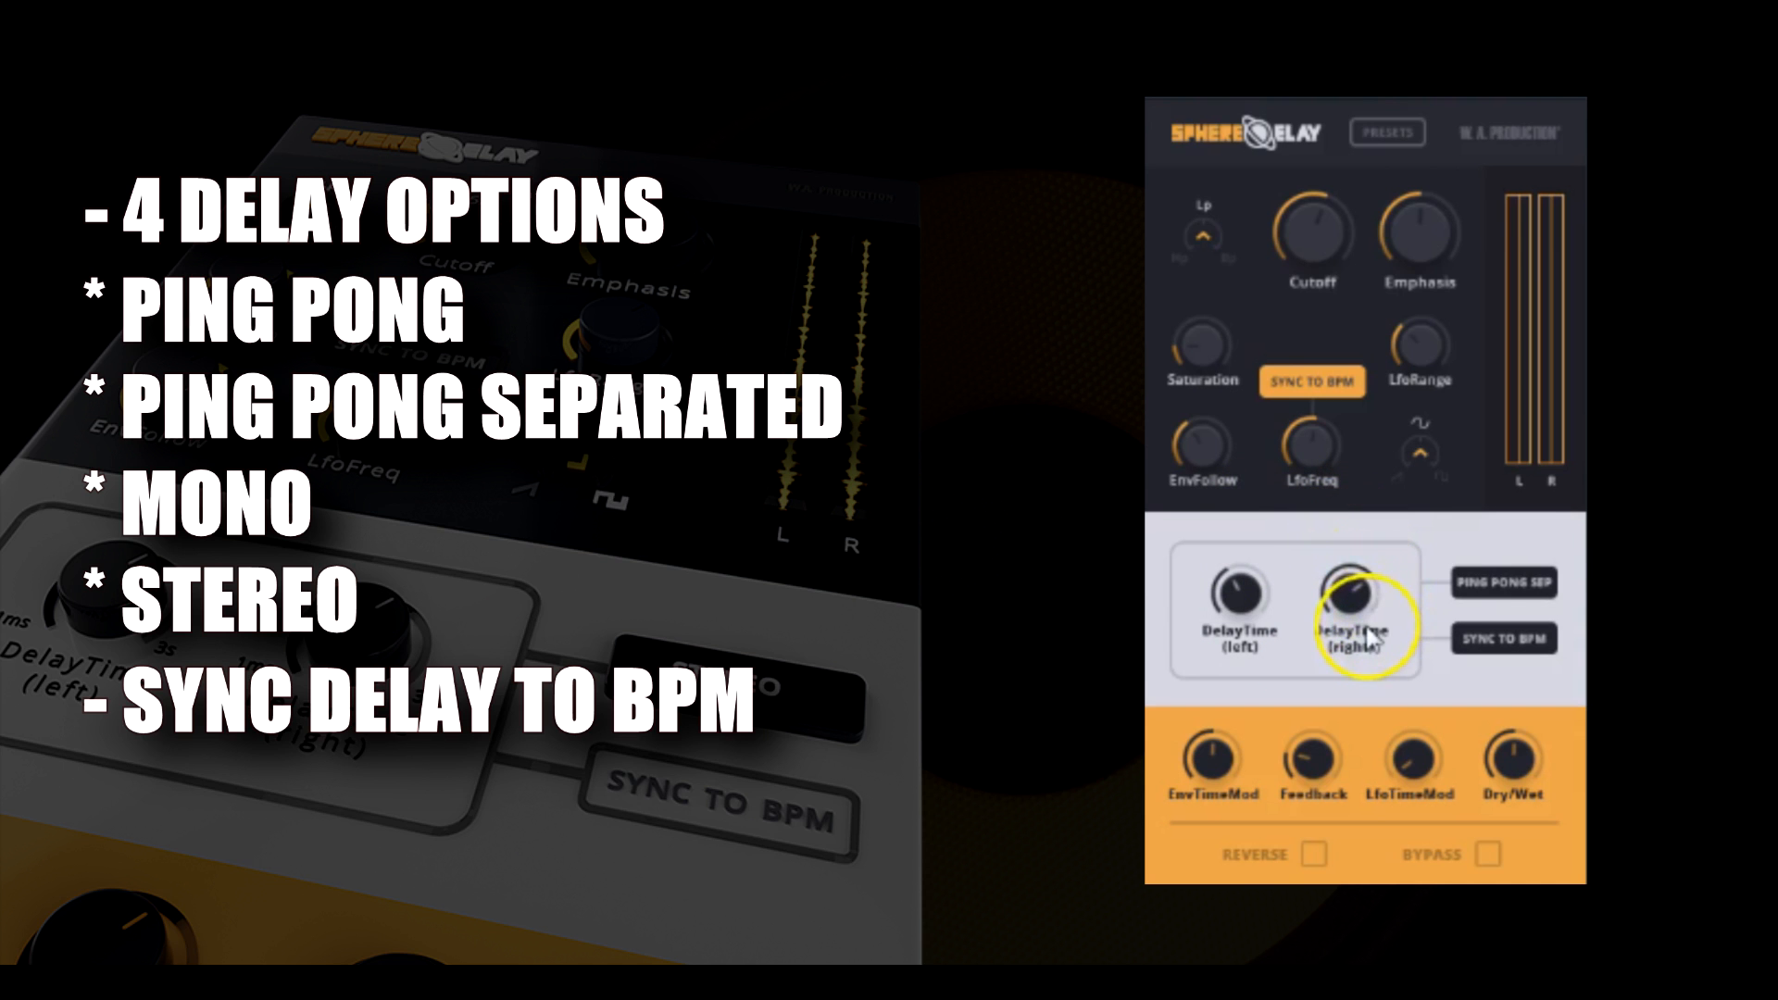
Try the Mono delay mode with its single delay time, and switch the delay mode to Stereo.
{"action": "left_click", "coordinate": [1503, 582]}
{"action": "left_click_drag", "start_coordinate": [1290, 600], "coordinate": [1293, 687]}
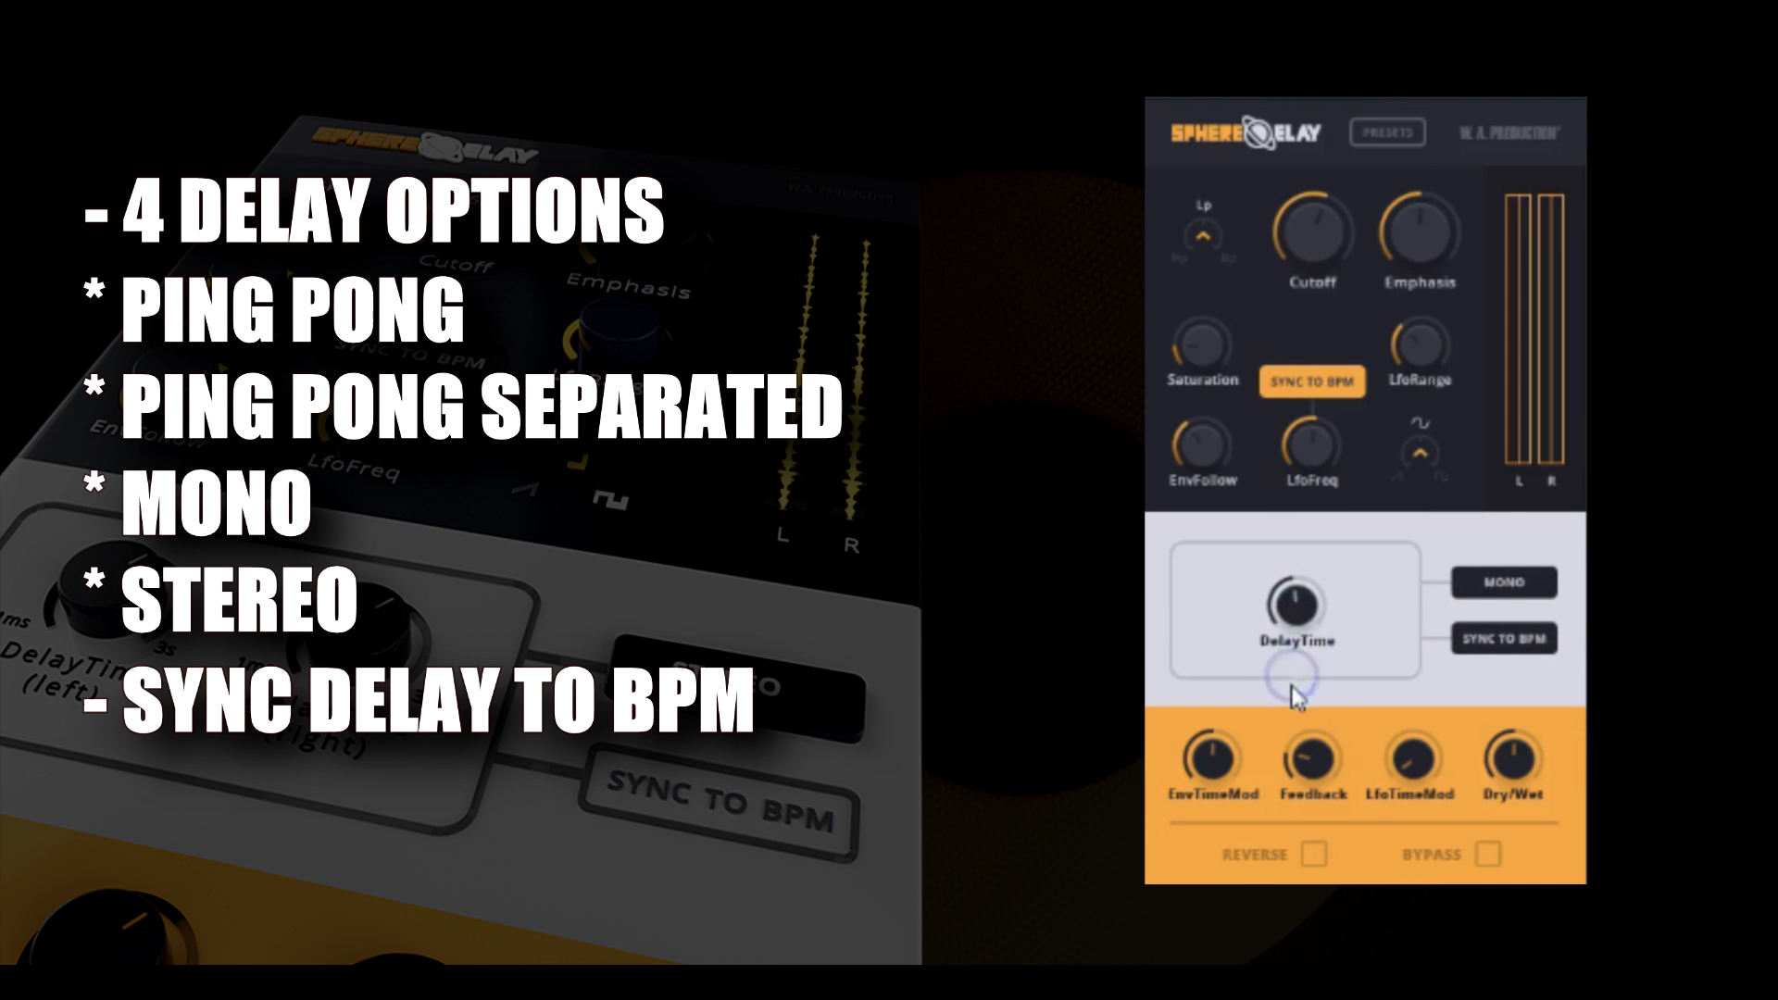
{"action": "left_click", "coordinate": [1292, 590]}
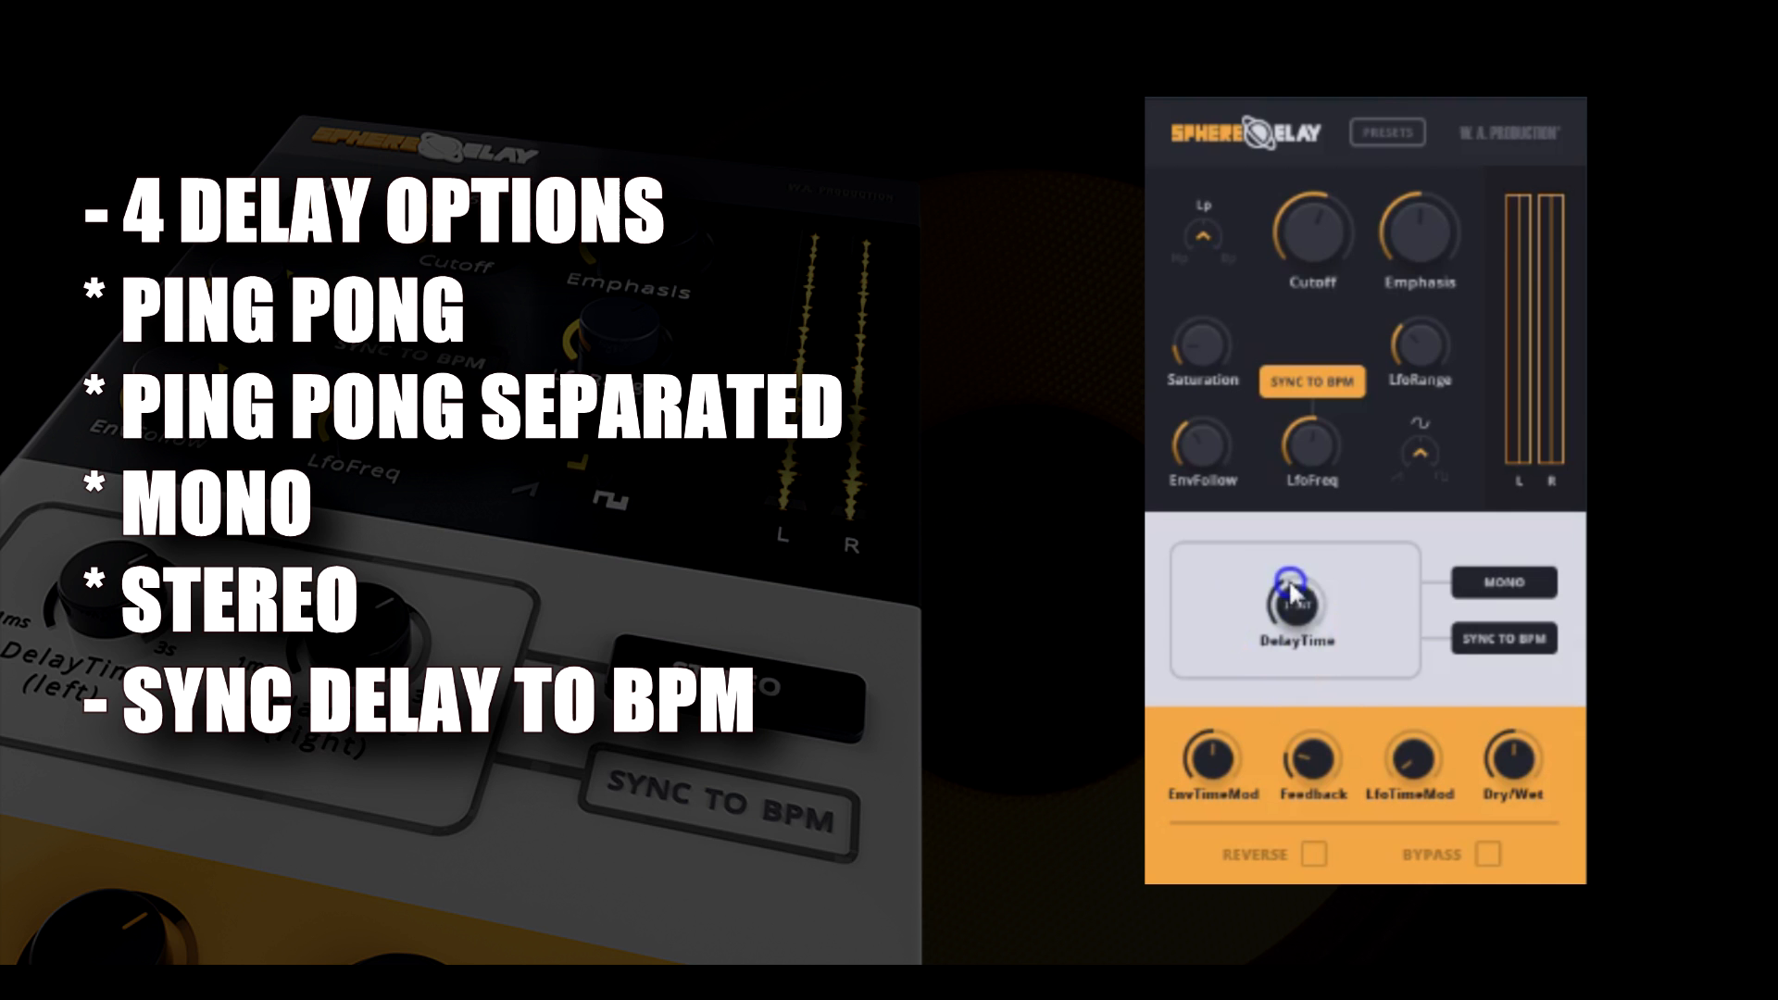
{"action": "left_click", "coordinate": [1464, 585]}
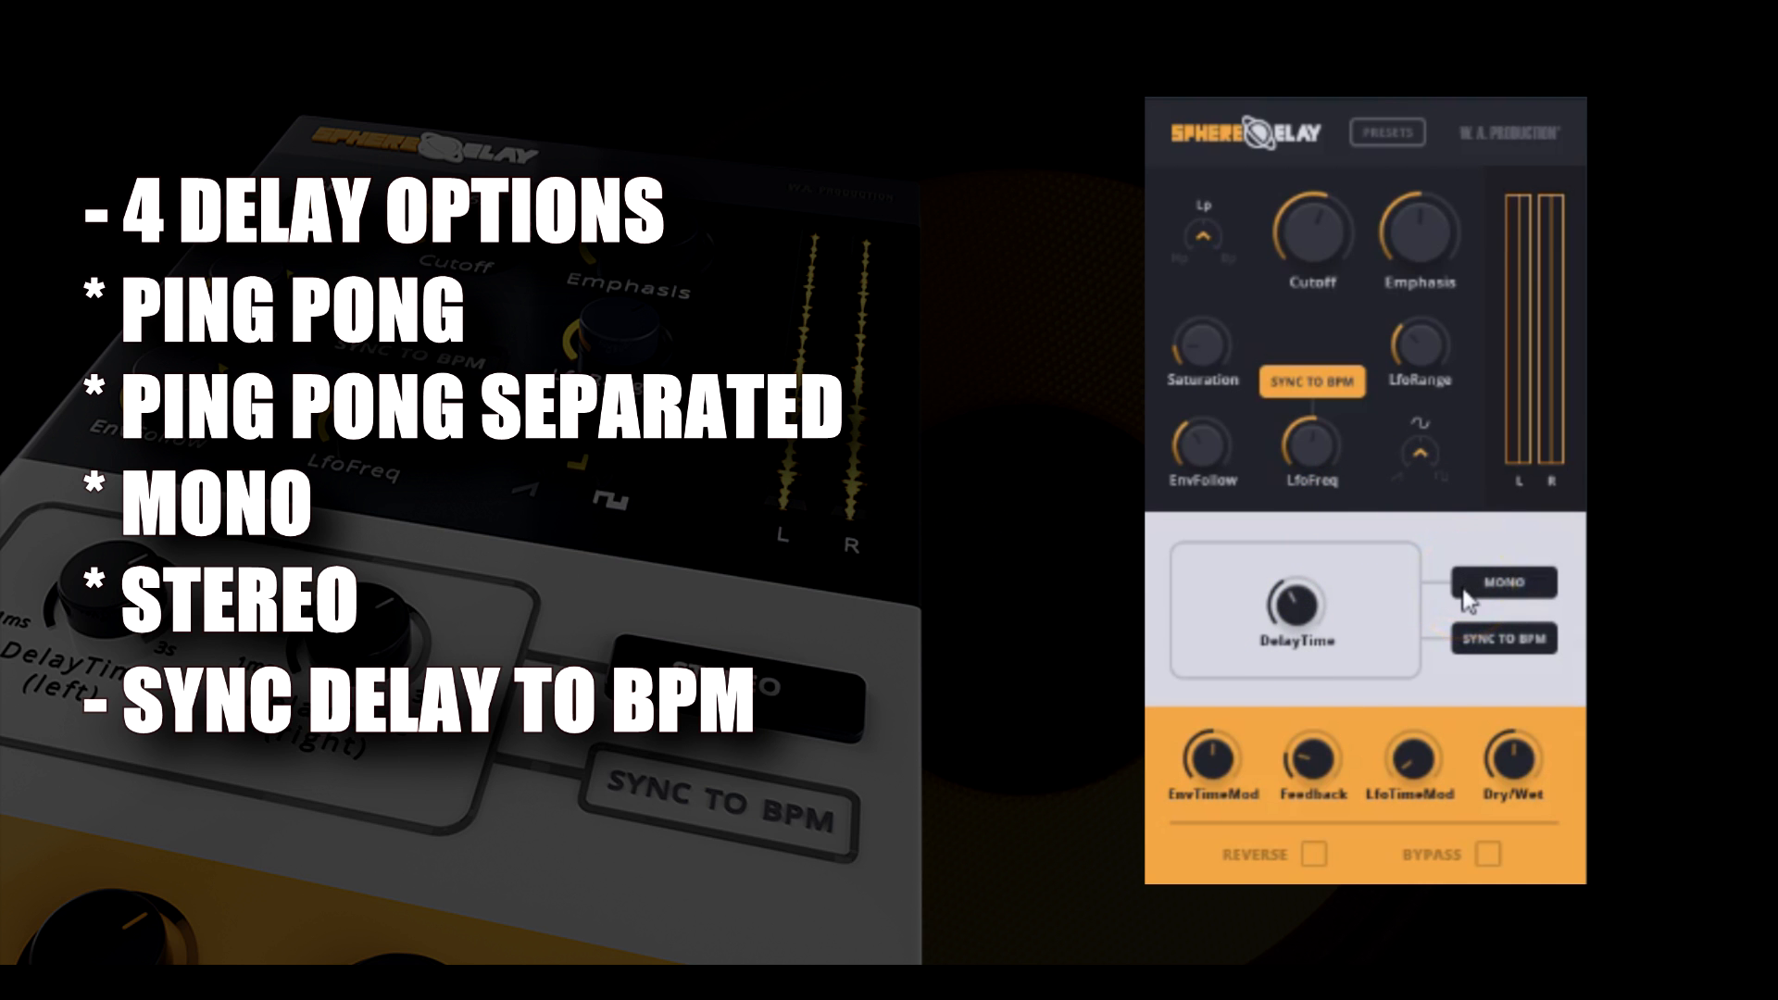
{"action": "left_click", "coordinate": [1471, 592]}
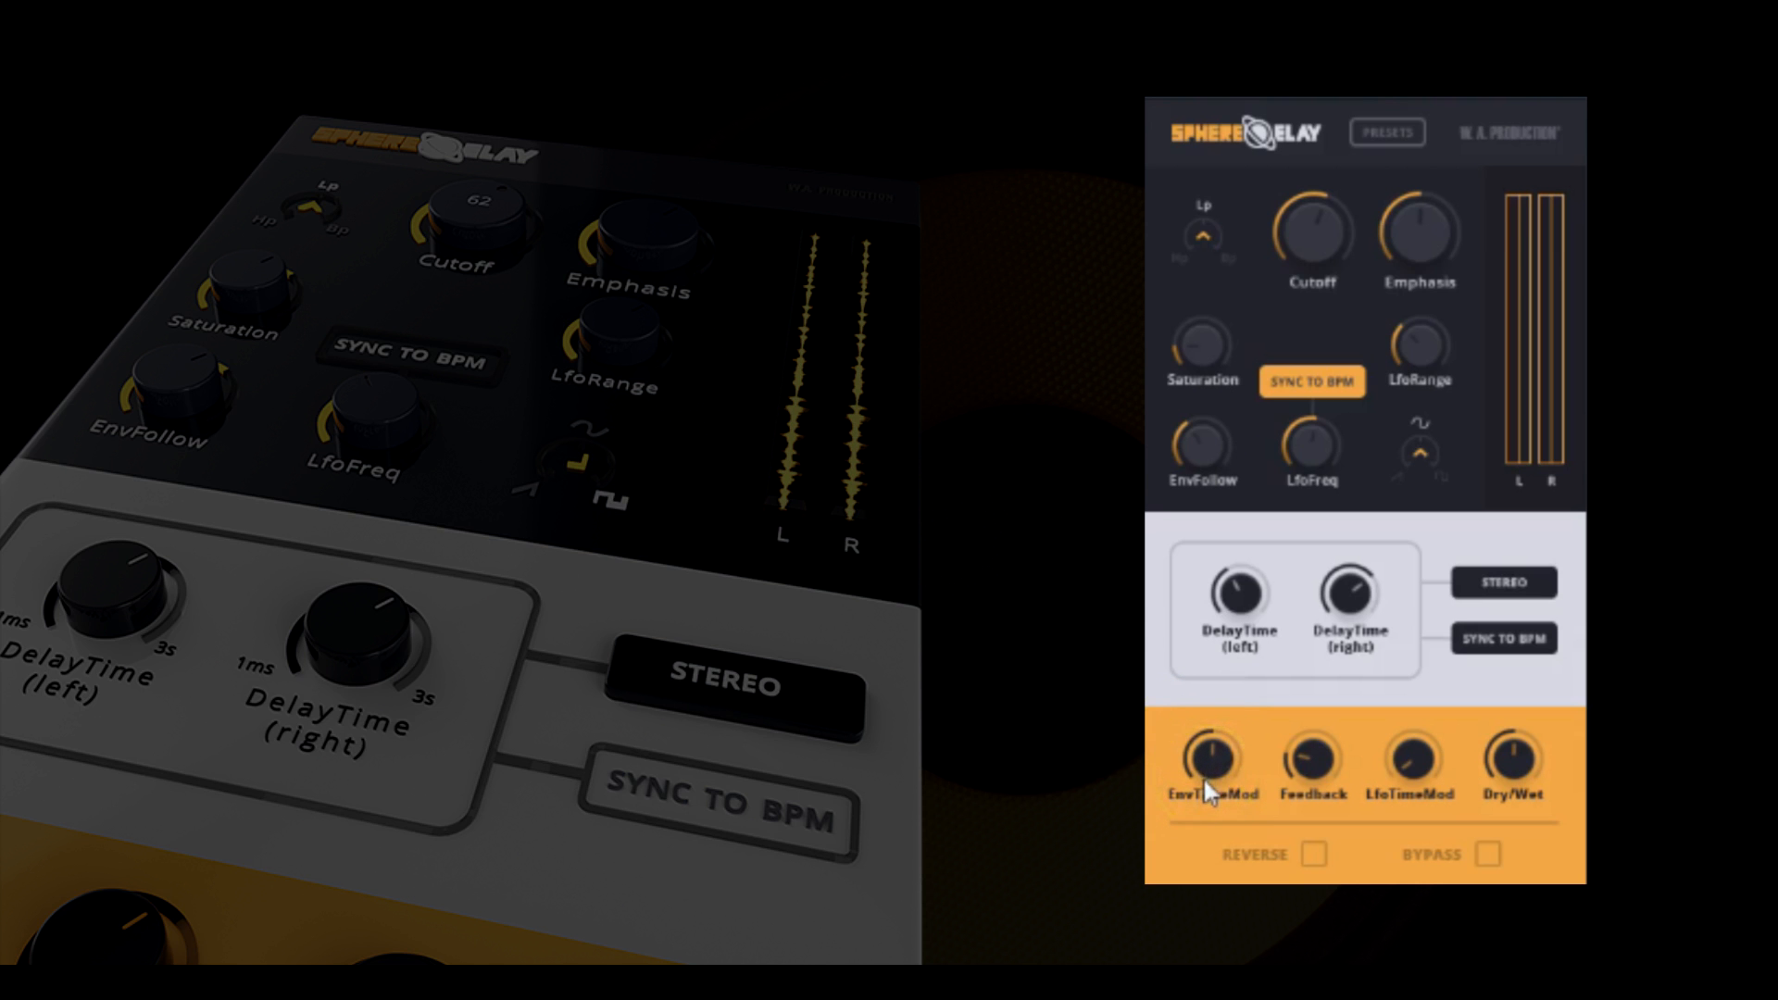
Raise the delay's Feedback slightly and reduce the Dry/Wet mix.
{"action": "left_click_drag", "start_coordinate": [1299, 767], "coordinate": [1335, 724]}
{"action": "left_click_drag", "start_coordinate": [1514, 749], "coordinate": [1516, 724]}
{"action": "mouse_move", "coordinate": [1286, 769]}
{"action": "left_mouse_down"}
{"action": "mouse_move", "coordinate": [1326, 695]}
{"action": "mouse_move", "coordinate": [1309, 781]}
{"action": "left_mouse_up"}
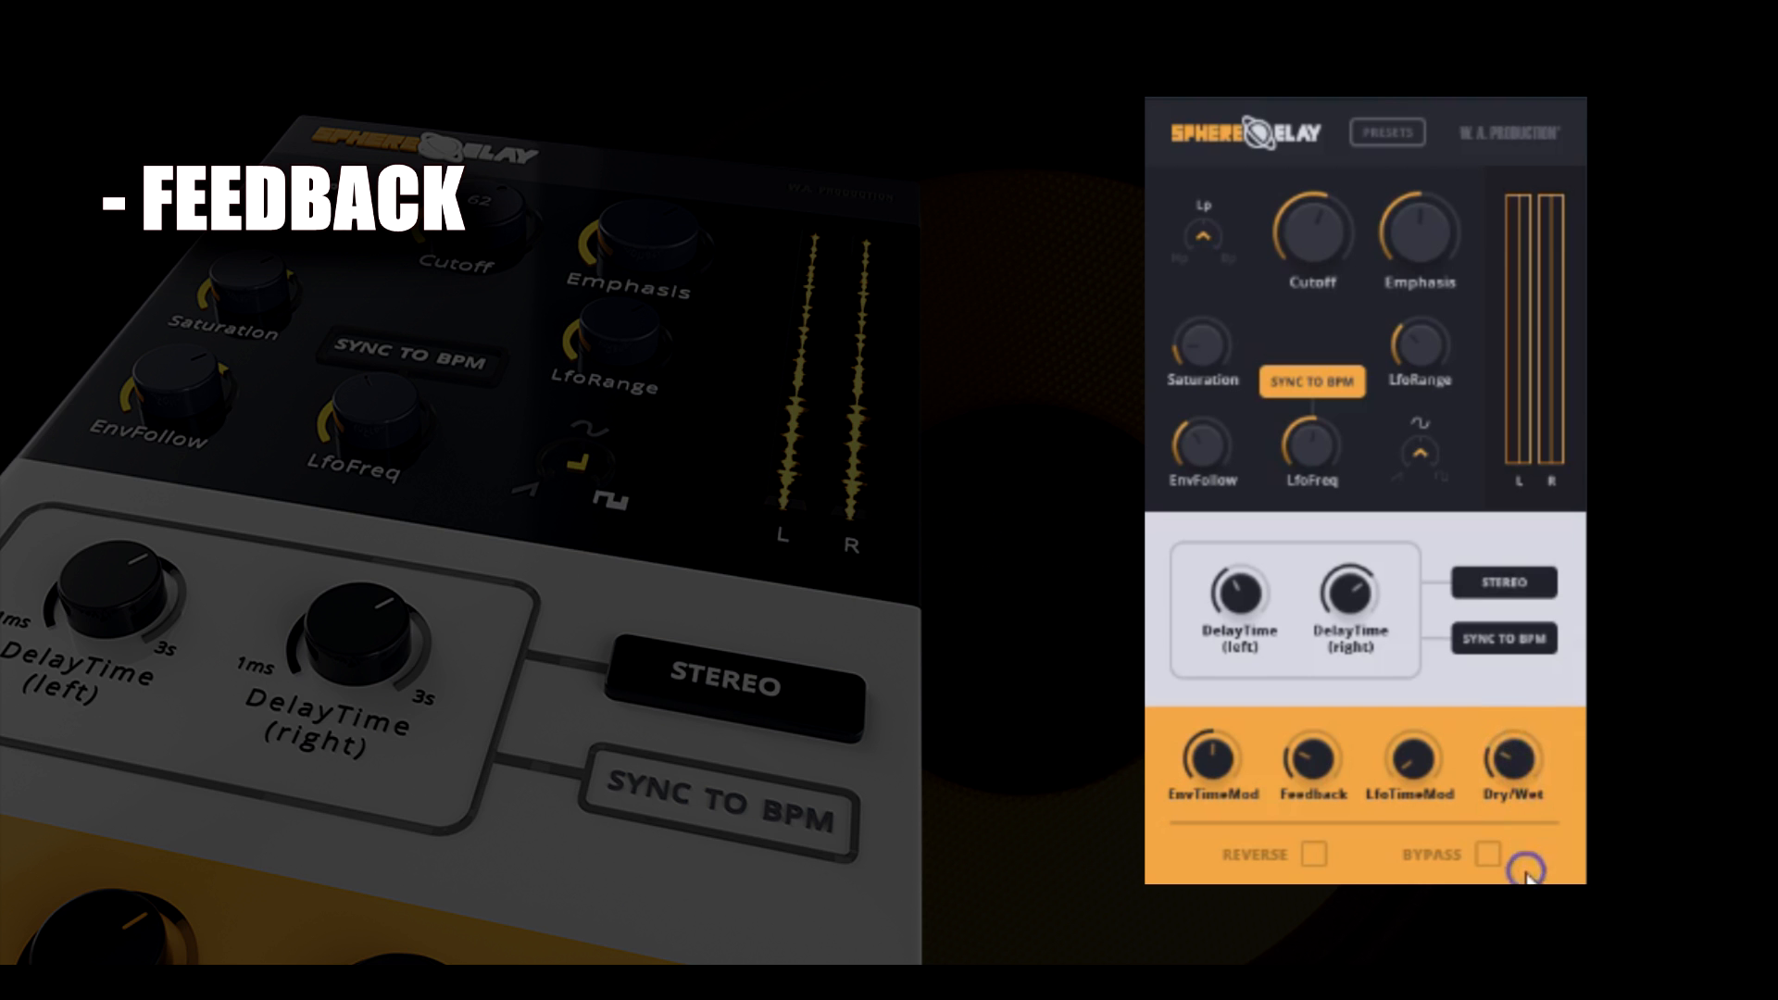
{"action": "left_click_drag", "start_coordinate": [1513, 859], "coordinate": [1512, 862]}
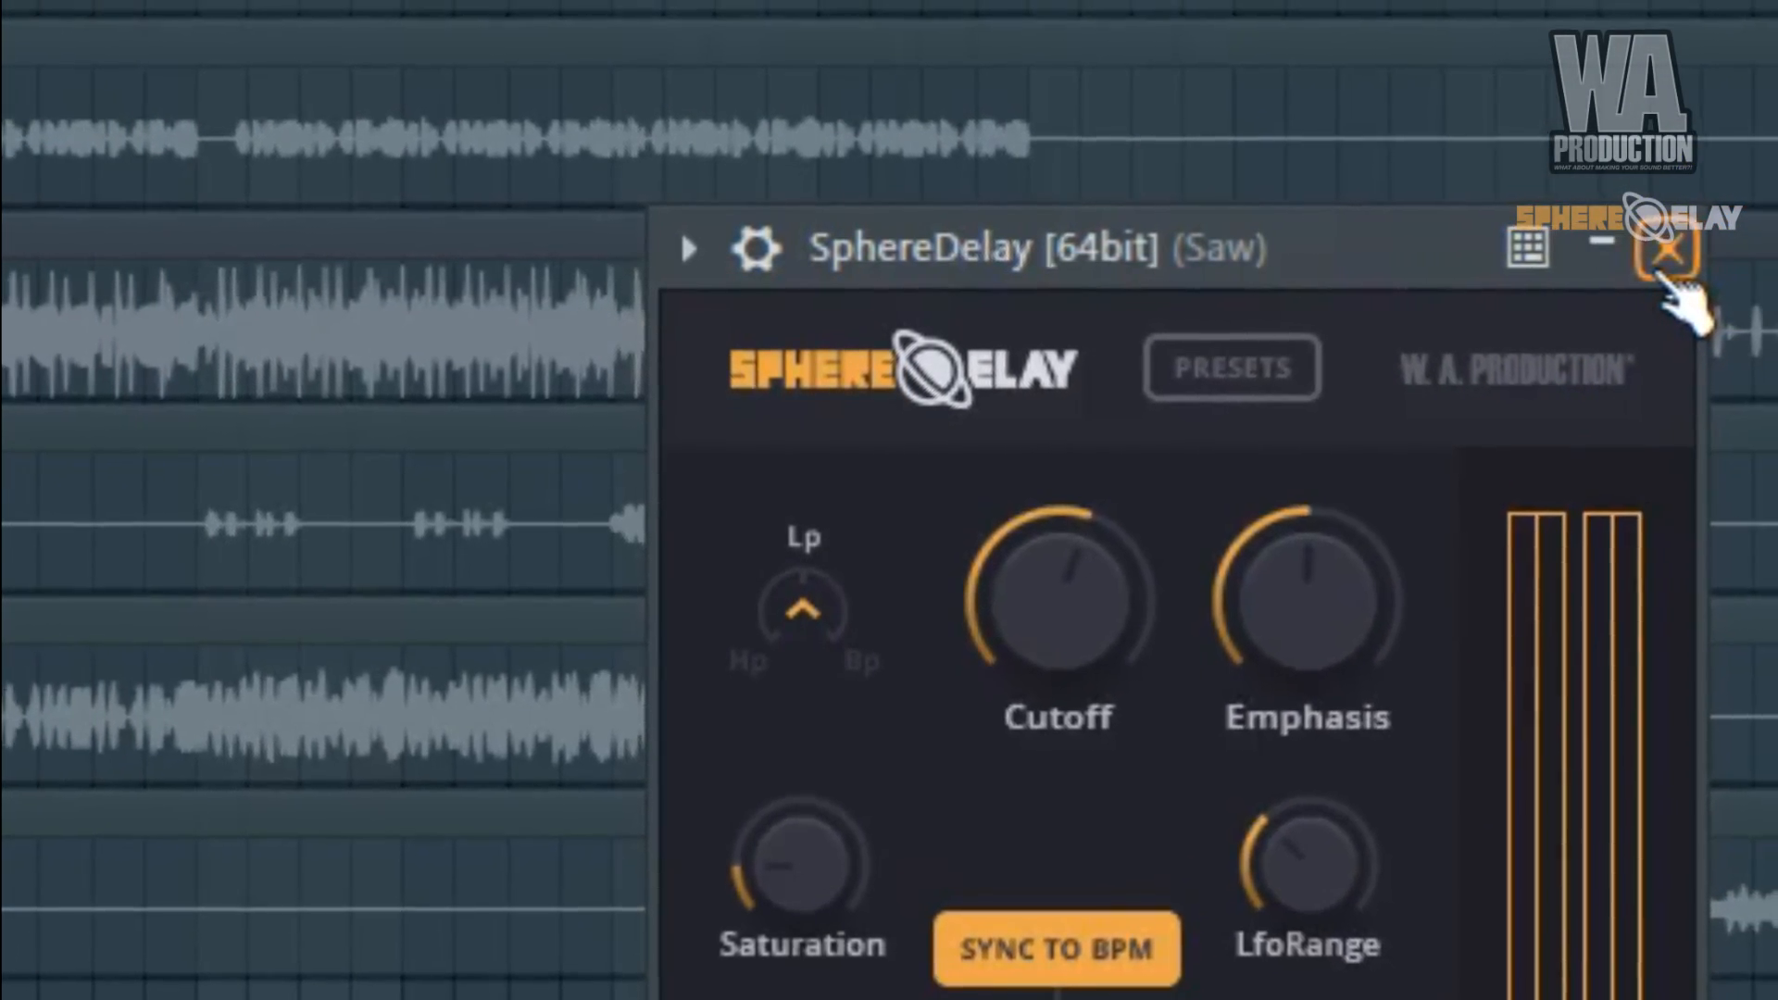
Close the SphereDelay window and delete the channel above Sylenth1 from the channel rack.
{"action": "left_click", "coordinate": [1667, 276]}
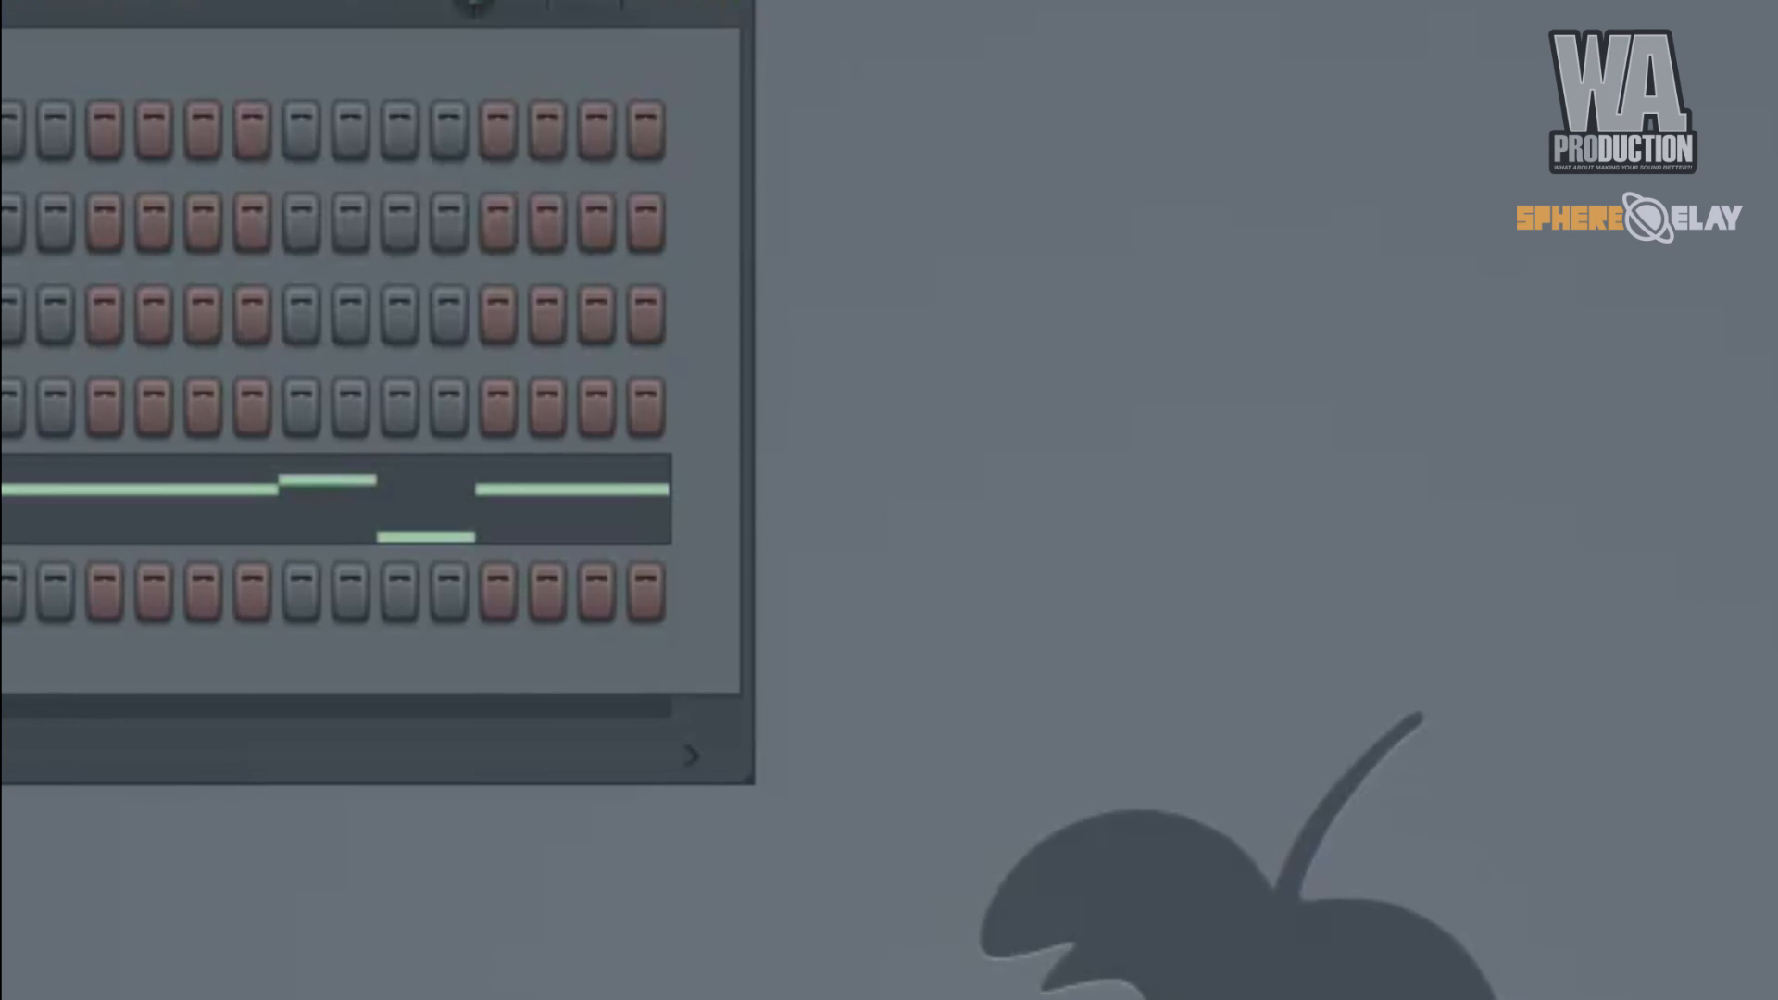
{"action": "right_click", "coordinate": [3, 116]}
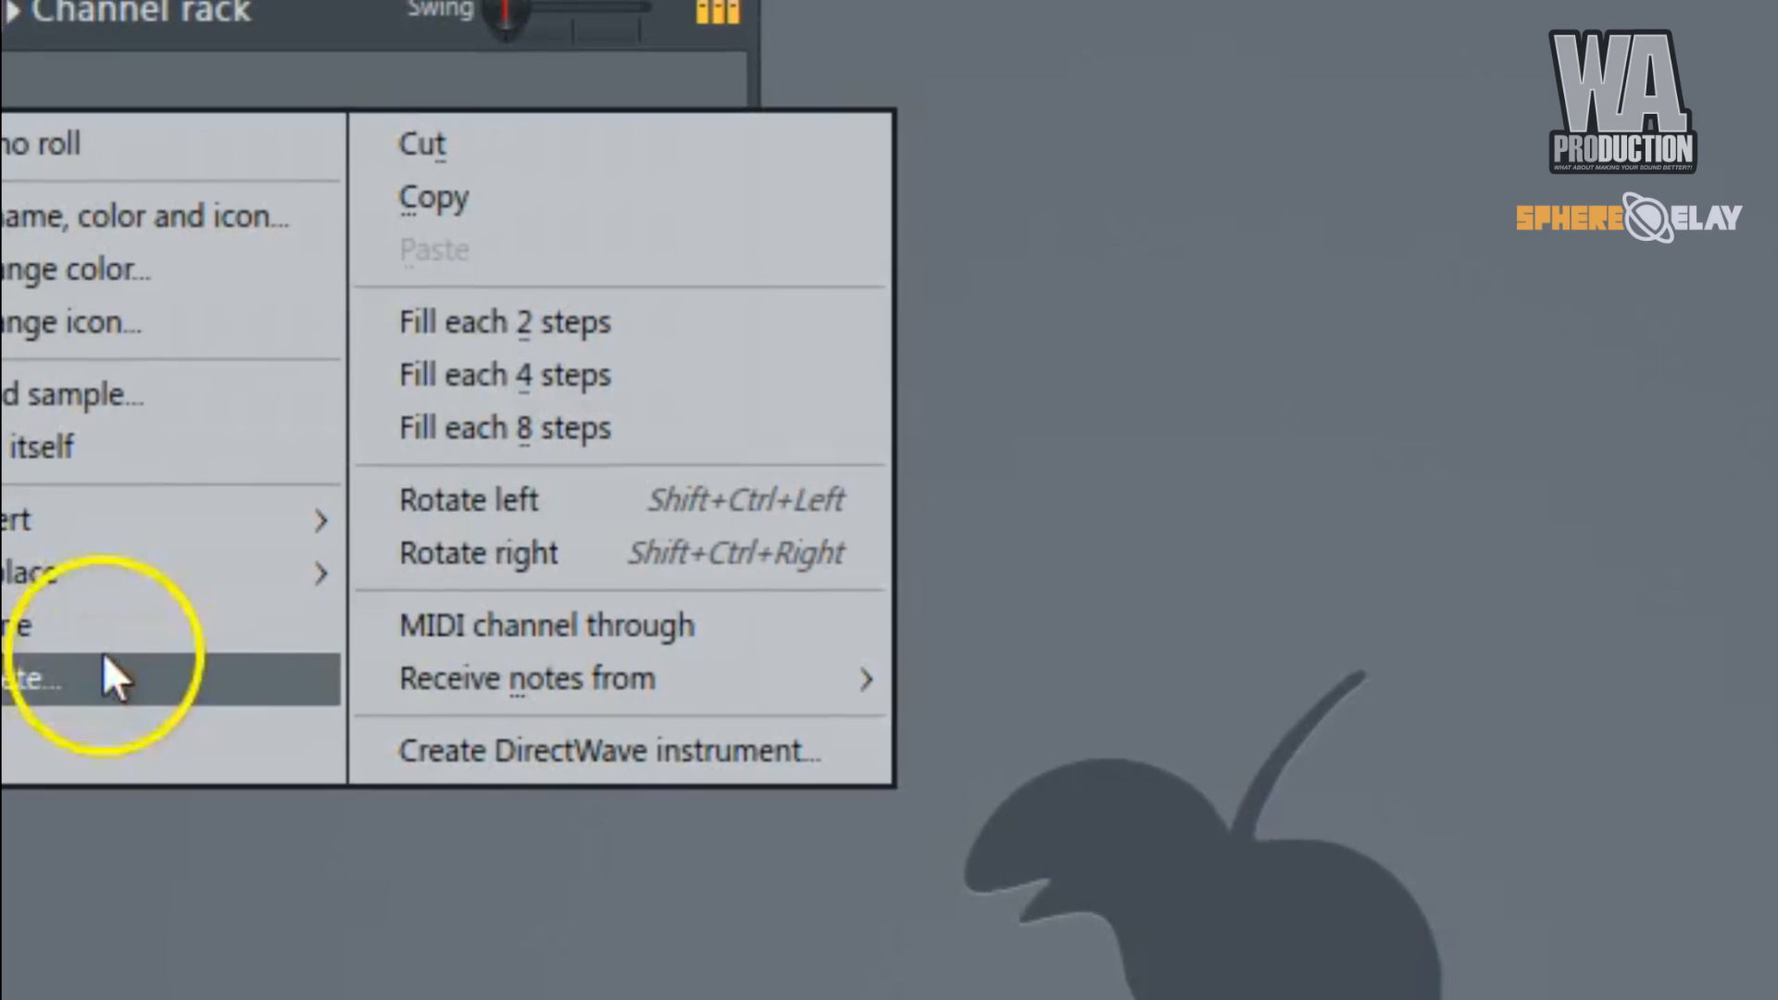
{"action": "left_click", "coordinate": [109, 656]}
{"action": "key", "text": "Return"}
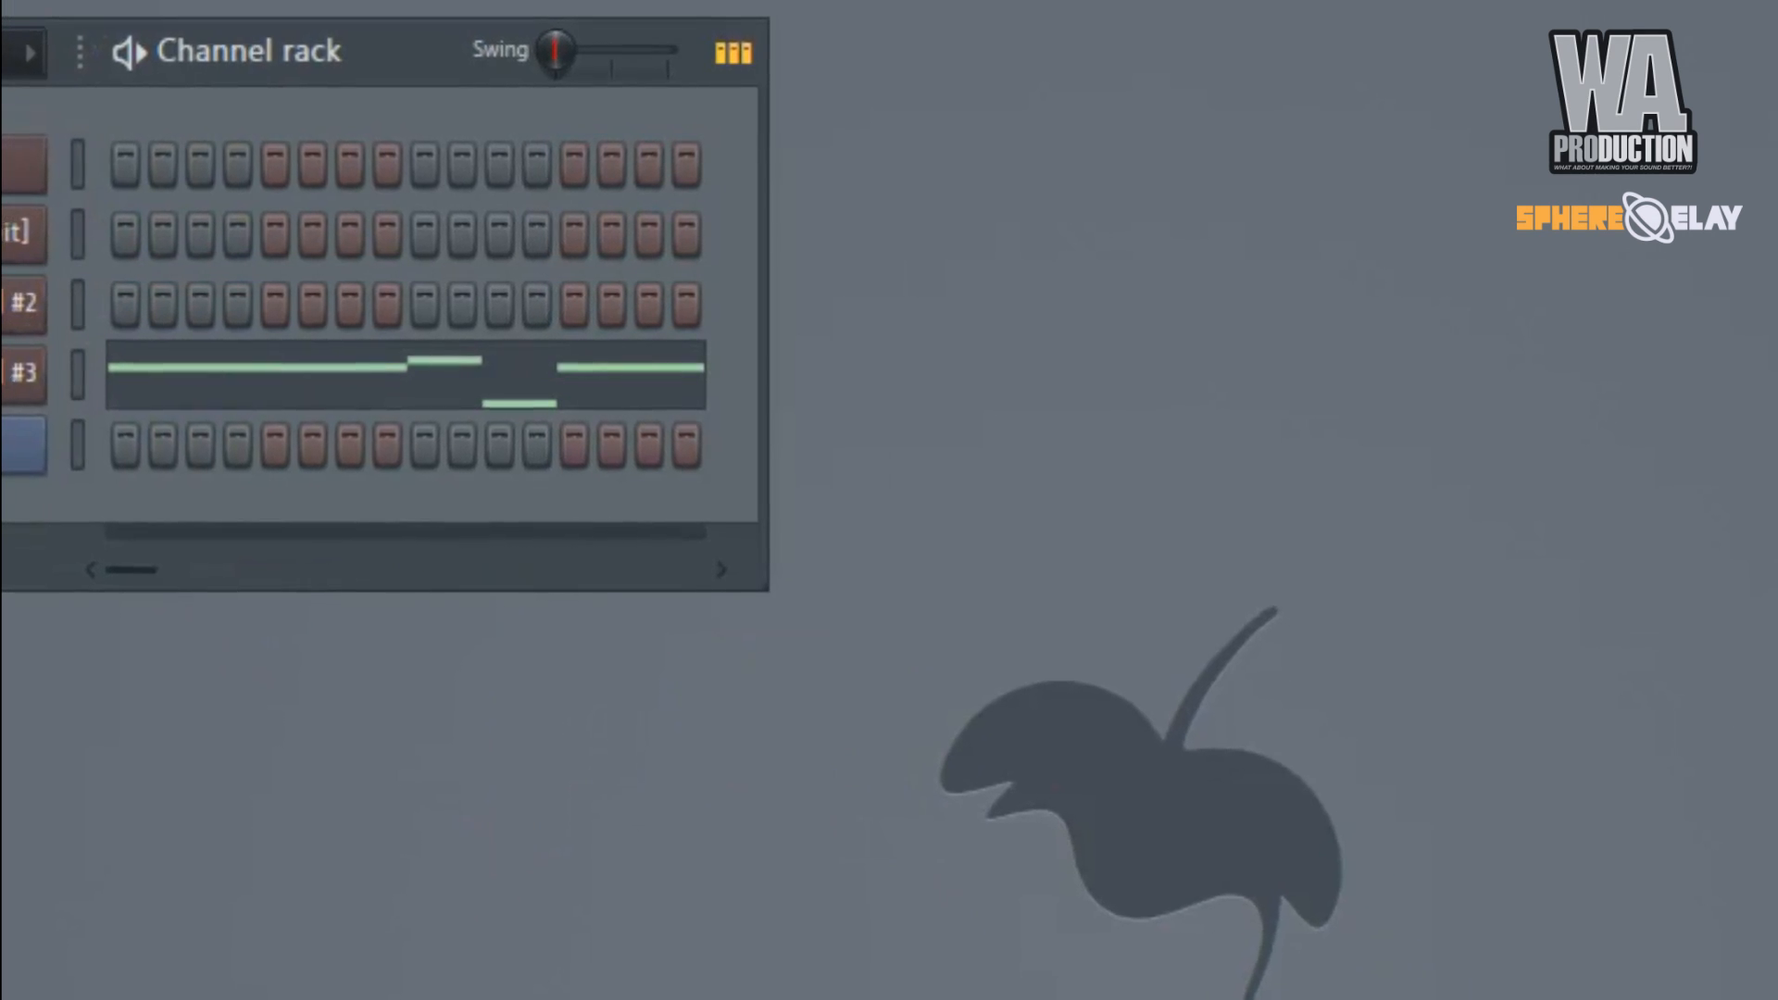
{"action": "left_click_drag", "start_coordinate": [331, 55], "coordinate": [944, 226]}
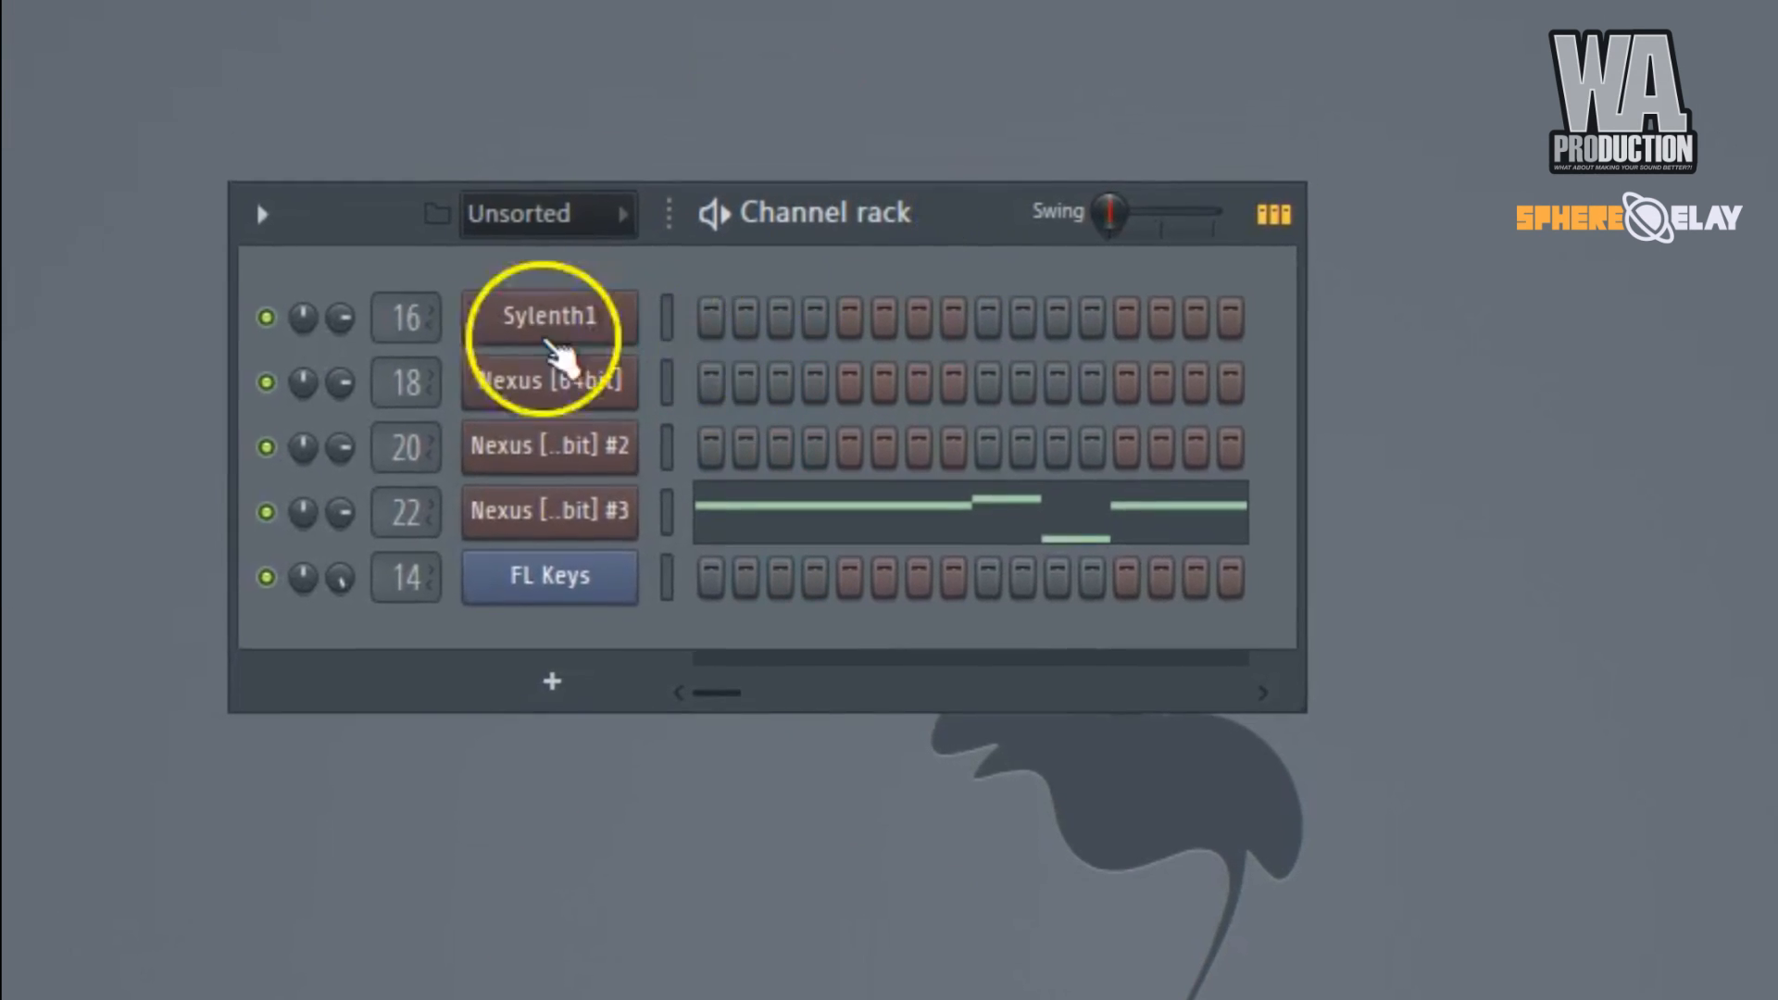
Review the instruments and presets loaded in the Sylenth1, three Nexus and FL Keys channels one after another.
{"action": "left_click", "coordinate": [549, 342]}
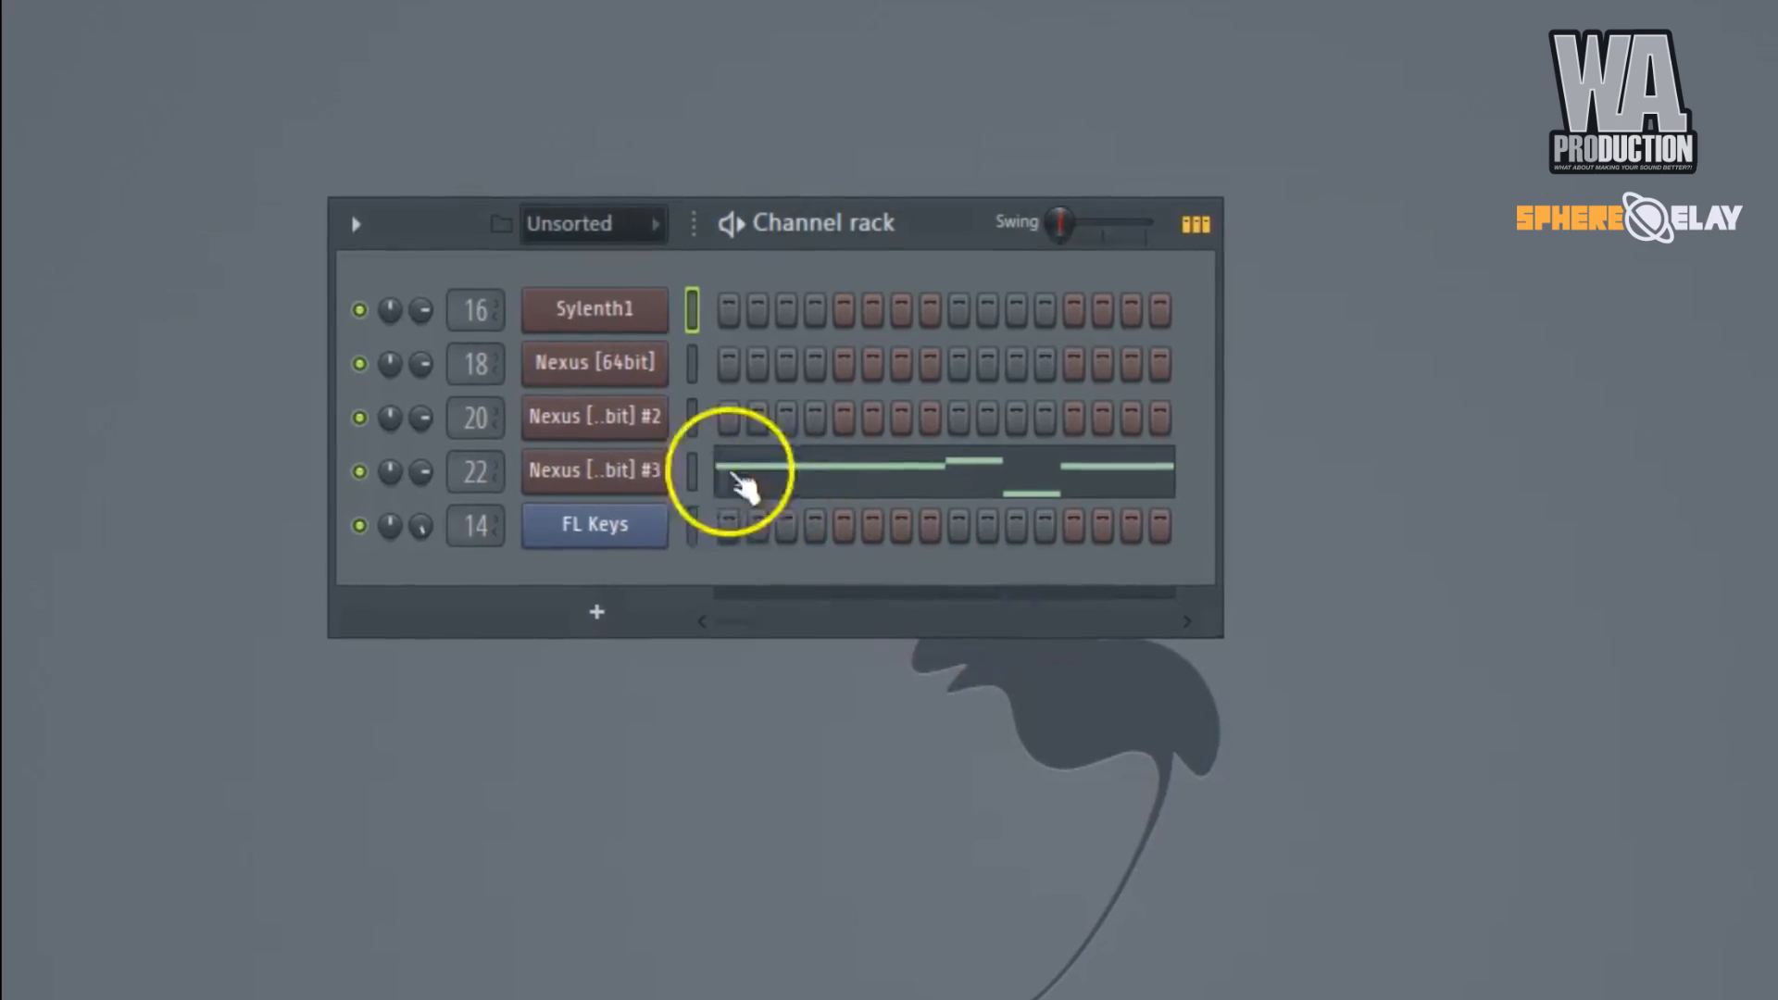
{"action": "left_click", "coordinate": [618, 370]}
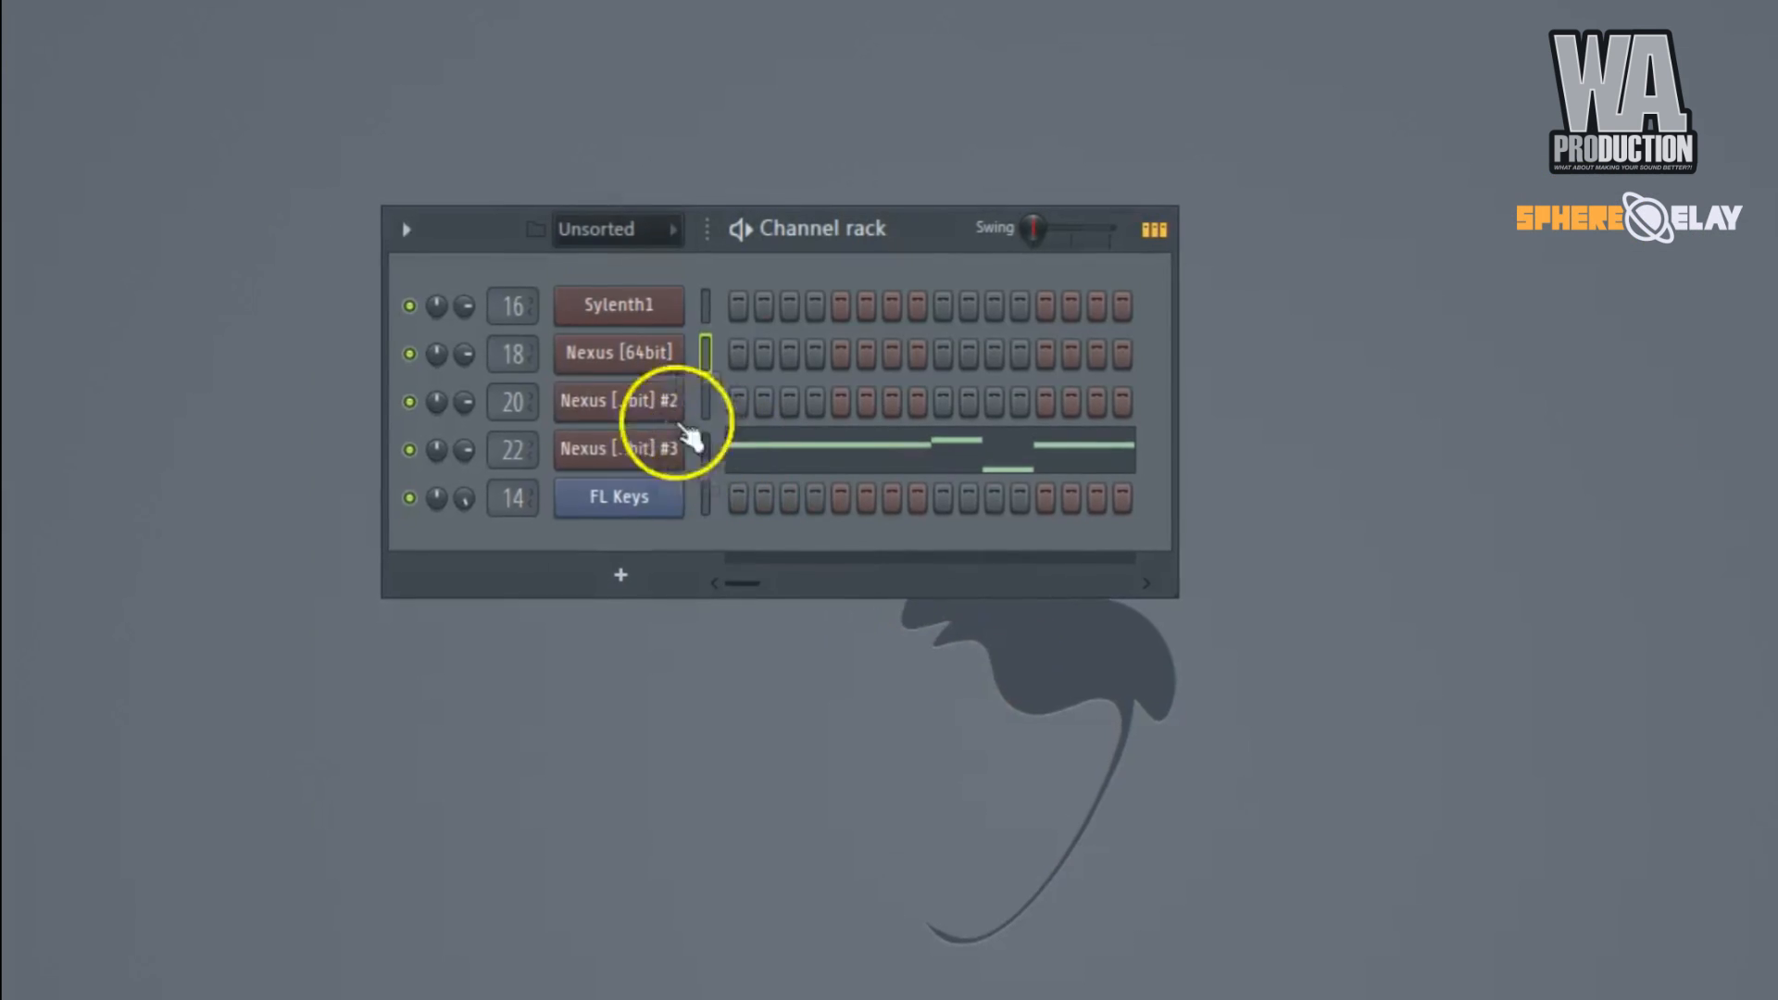
{"action": "left_click", "coordinate": [681, 412]}
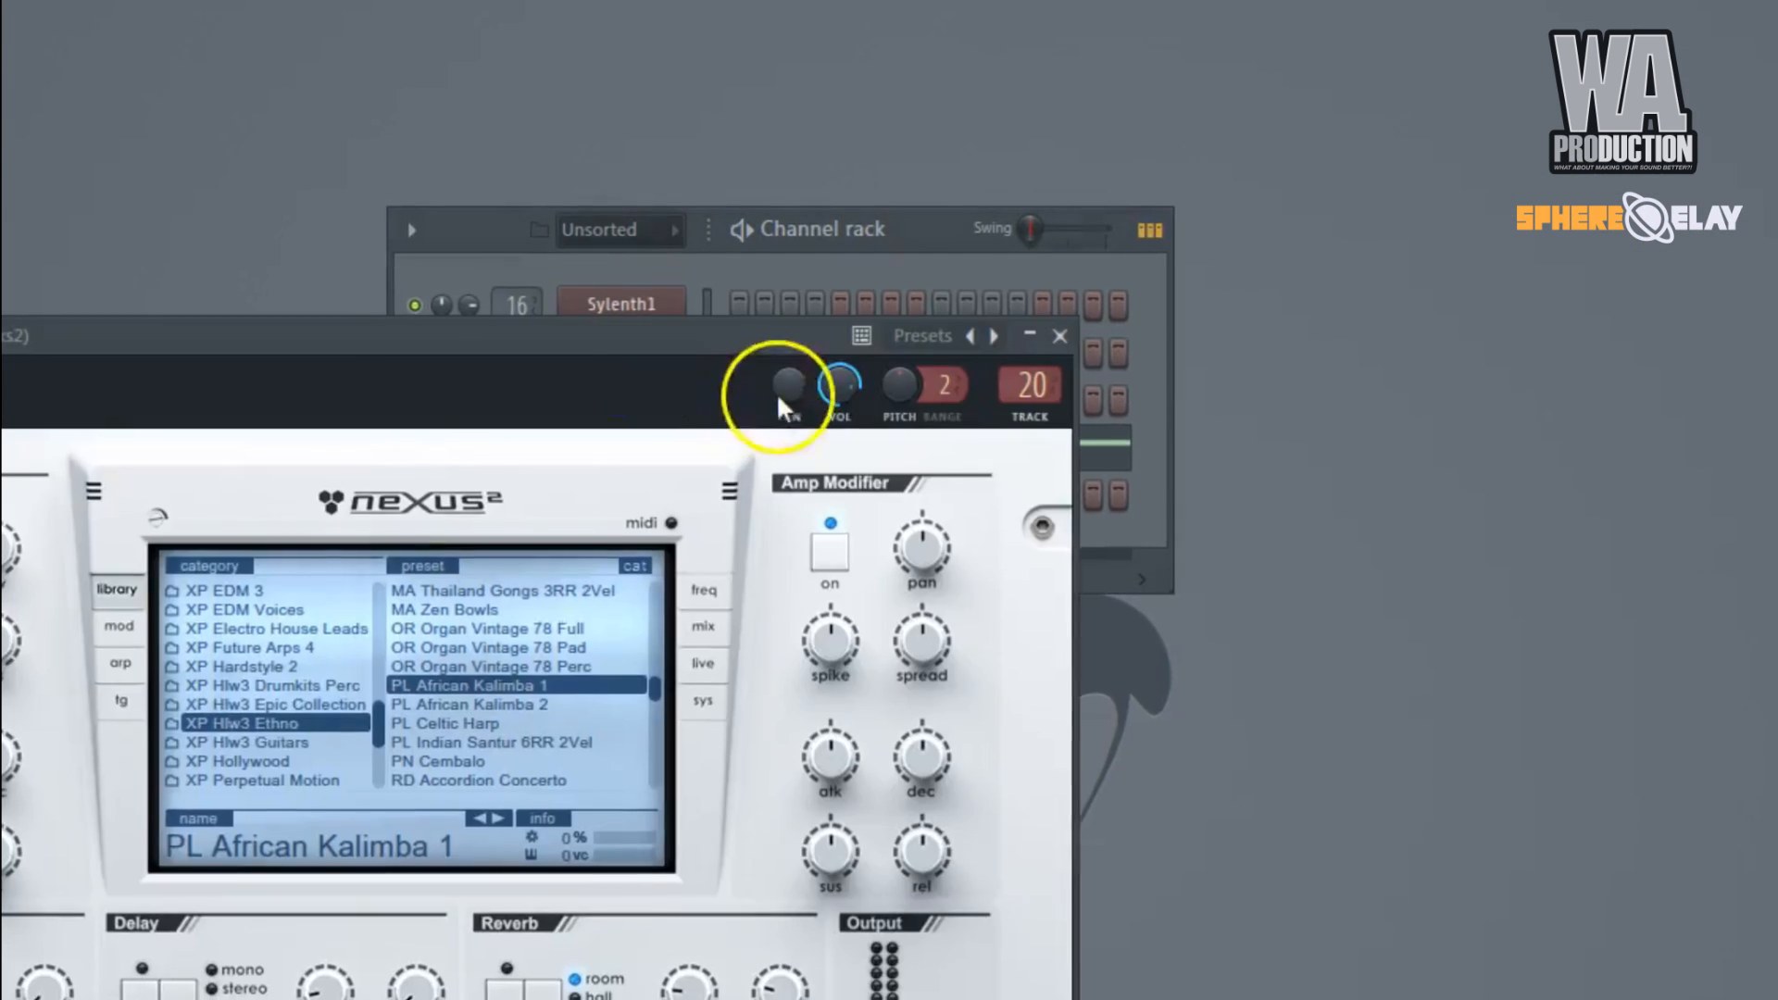
{"action": "left_click_drag", "start_coordinate": [709, 331], "coordinate": [1299, 358]}
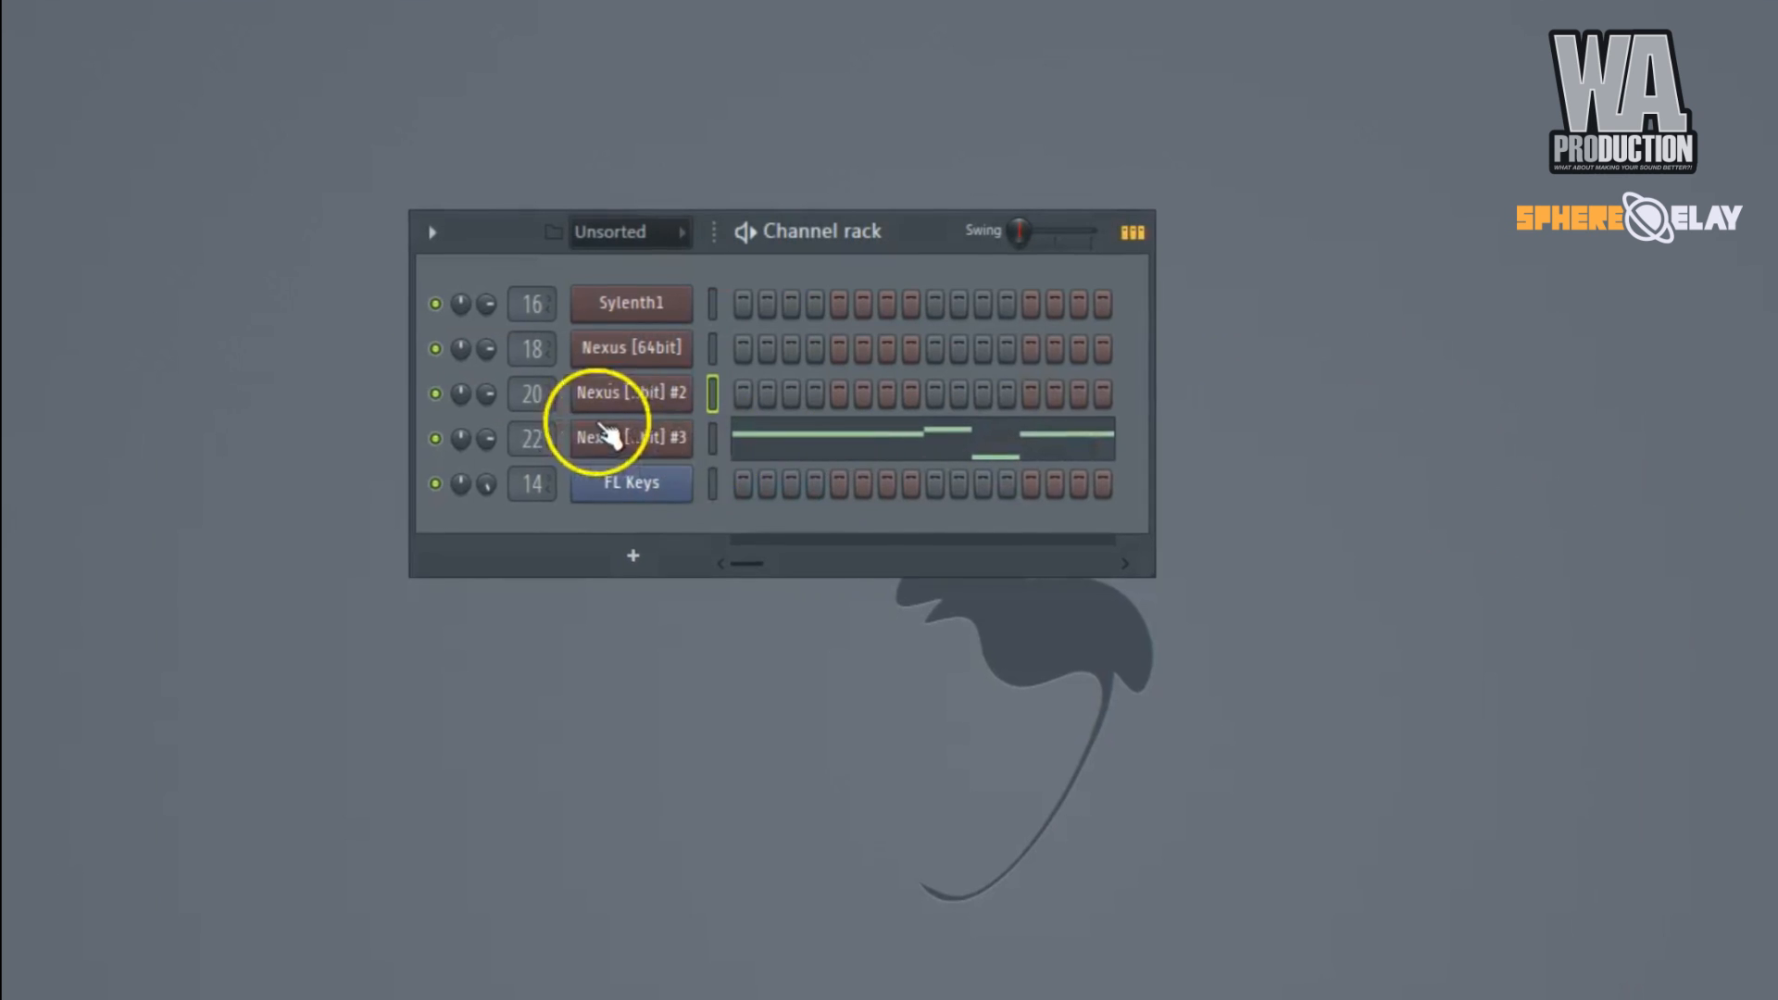
{"action": "left_click", "coordinate": [611, 435]}
{"action": "left_click_drag", "start_coordinate": [707, 456], "coordinate": [1063, 416]}
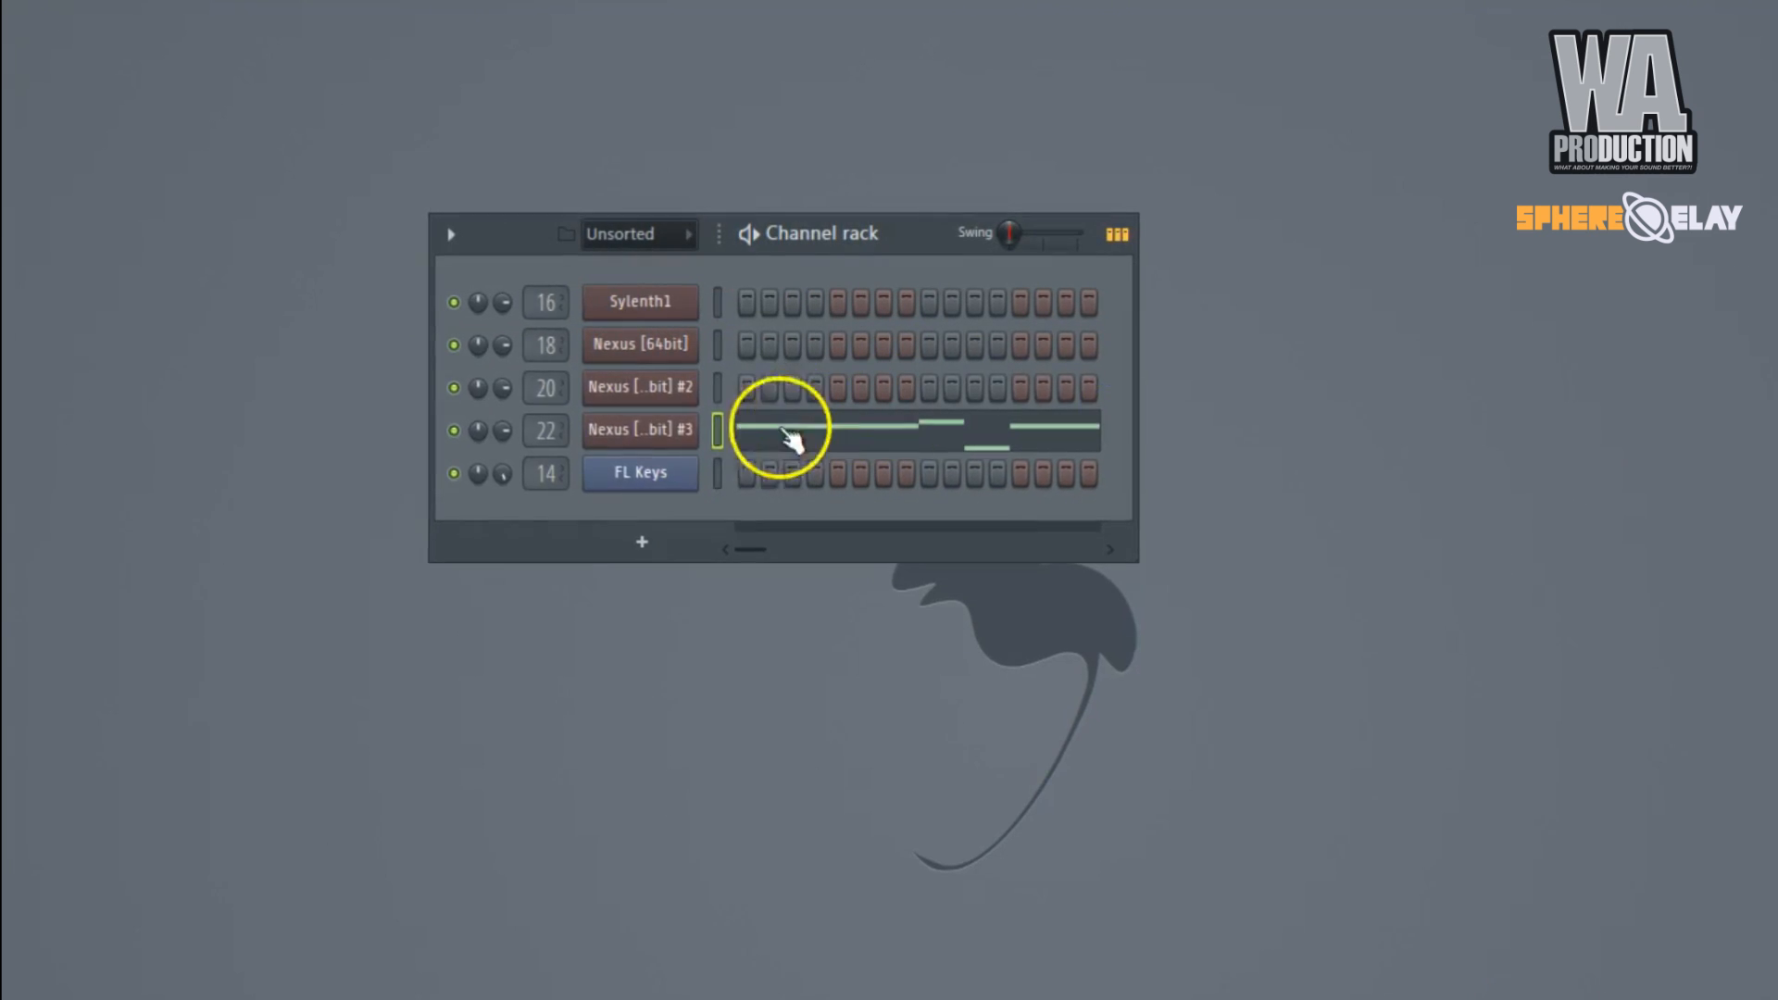
{"action": "left_click", "coordinate": [640, 472]}
{"action": "left_click_drag", "start_coordinate": [337, 397], "coordinate": [829, 515]}
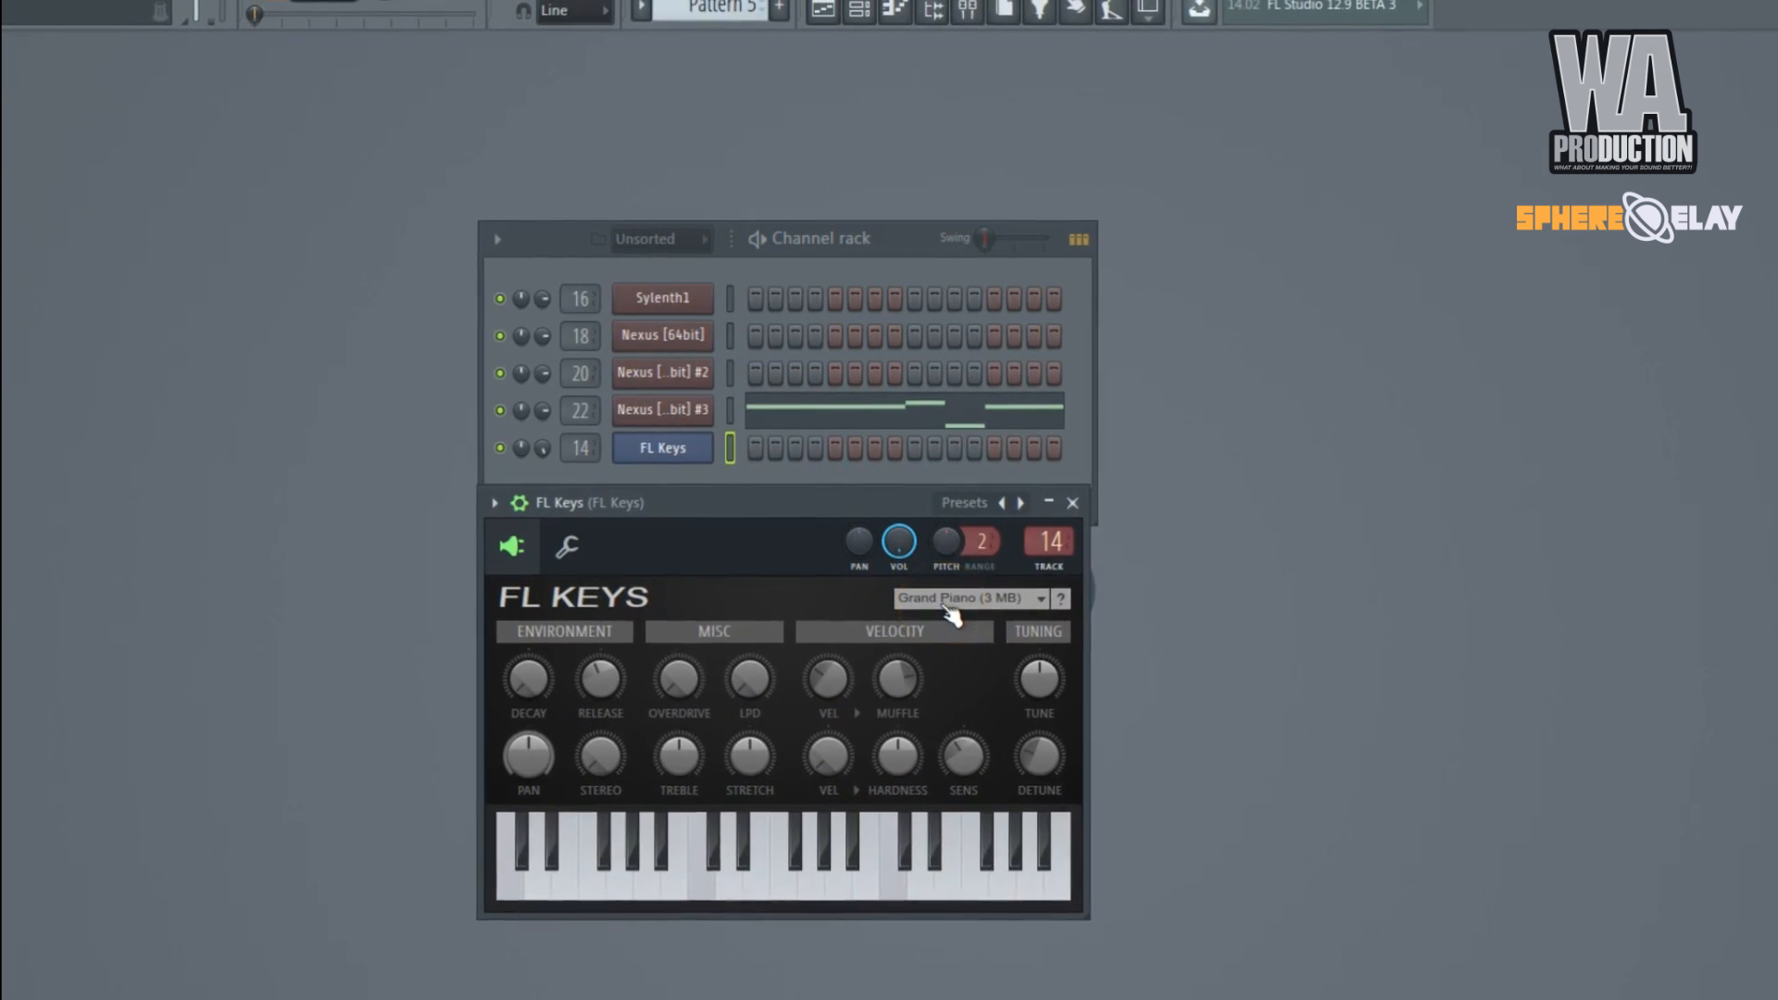
Show the playlist and place the playhead at bar 5, where the vocals on Track 8 start.
{"action": "key", "text": "F5"}
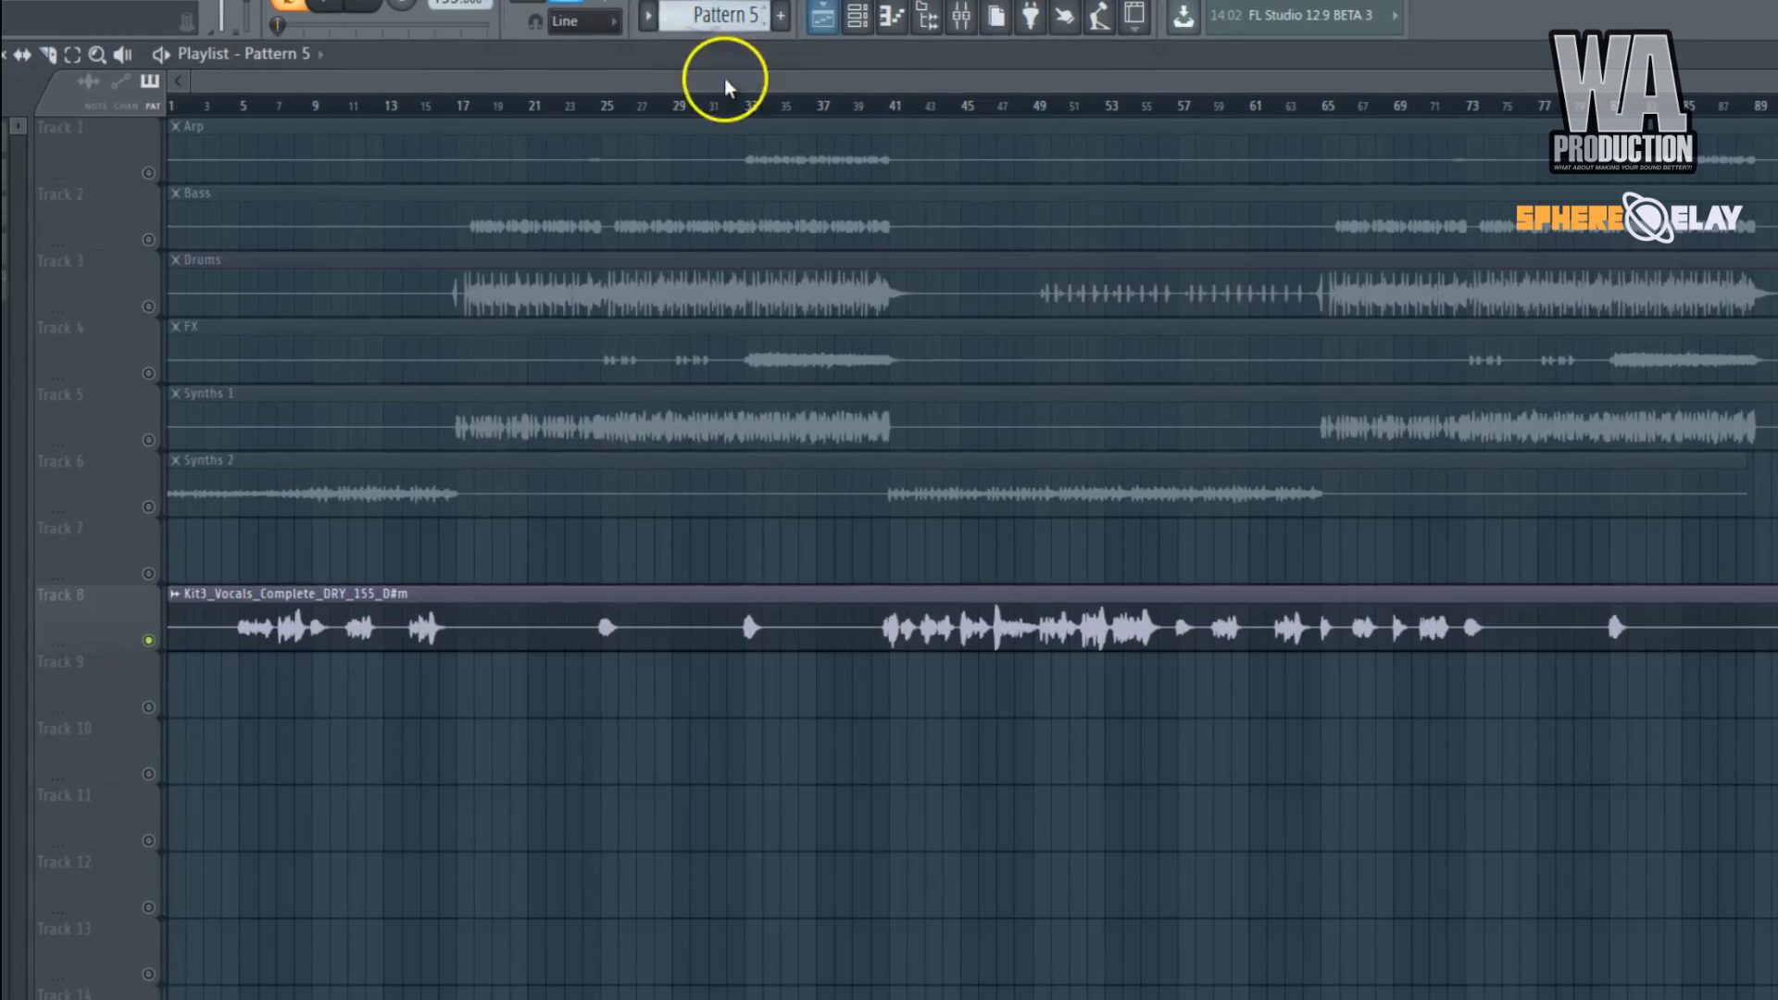
{"action": "scroll", "coordinate": [141, 521], "scroll_direction": "up", "scroll_amount": 3}
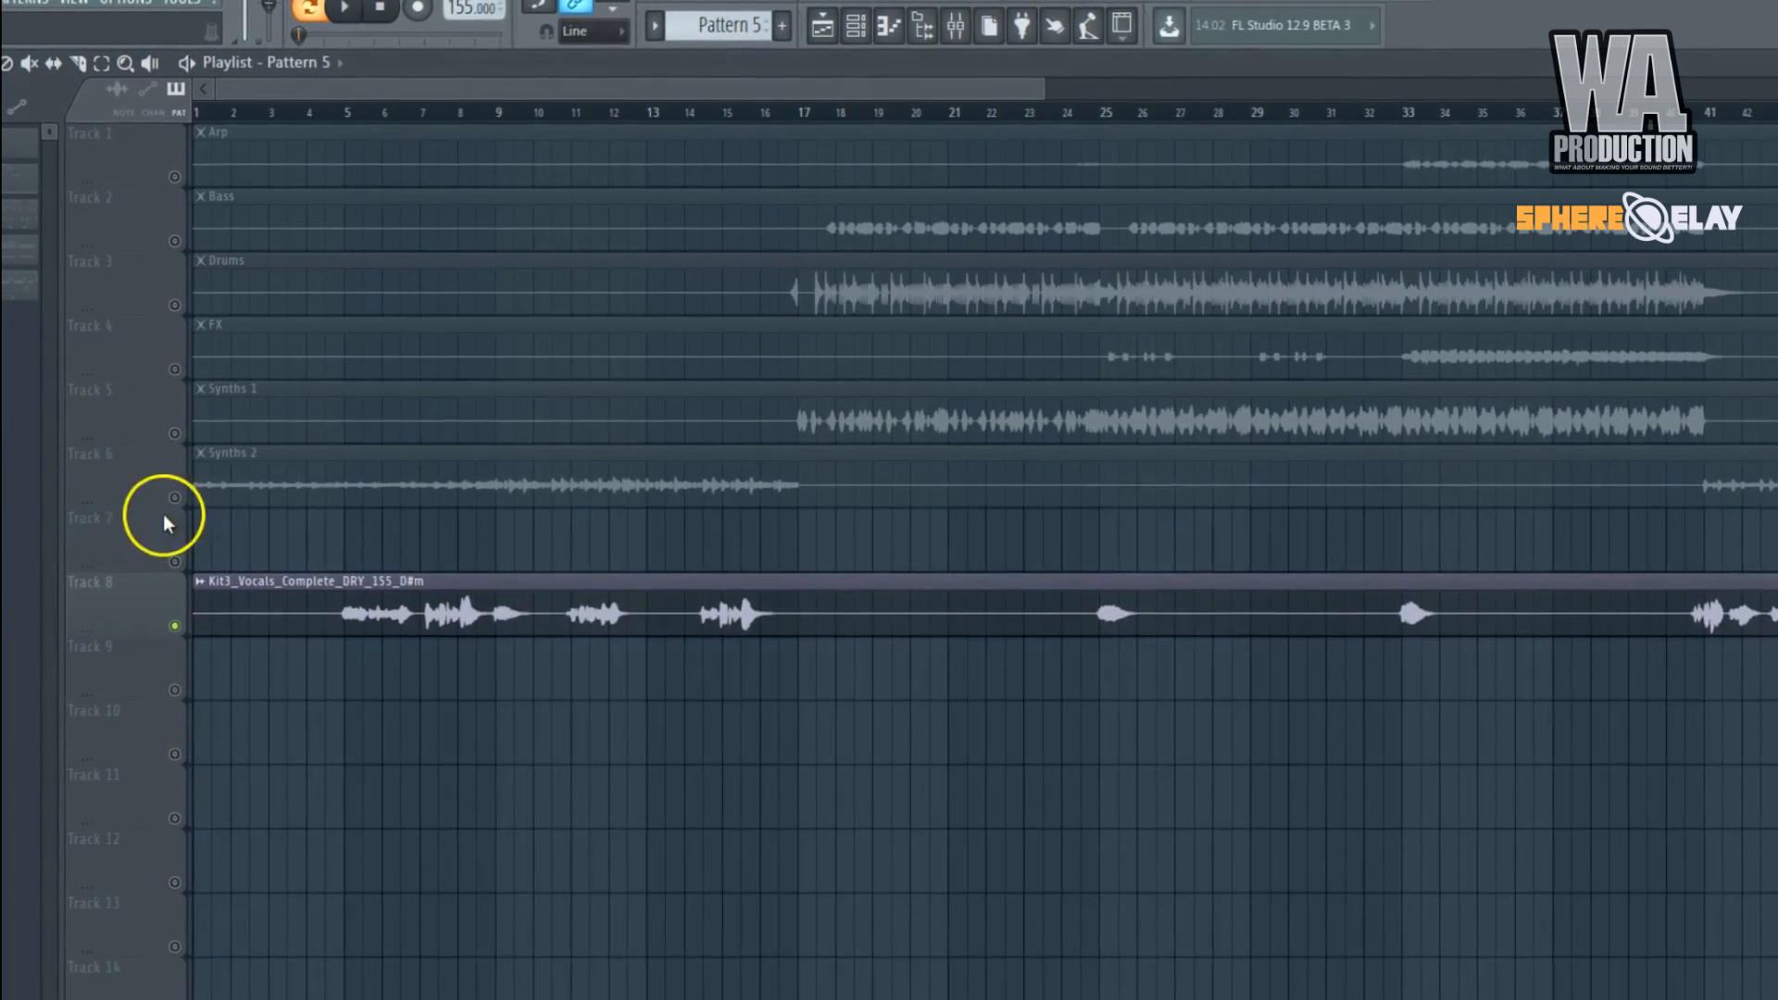
{"action": "left_click", "coordinate": [347, 112]}
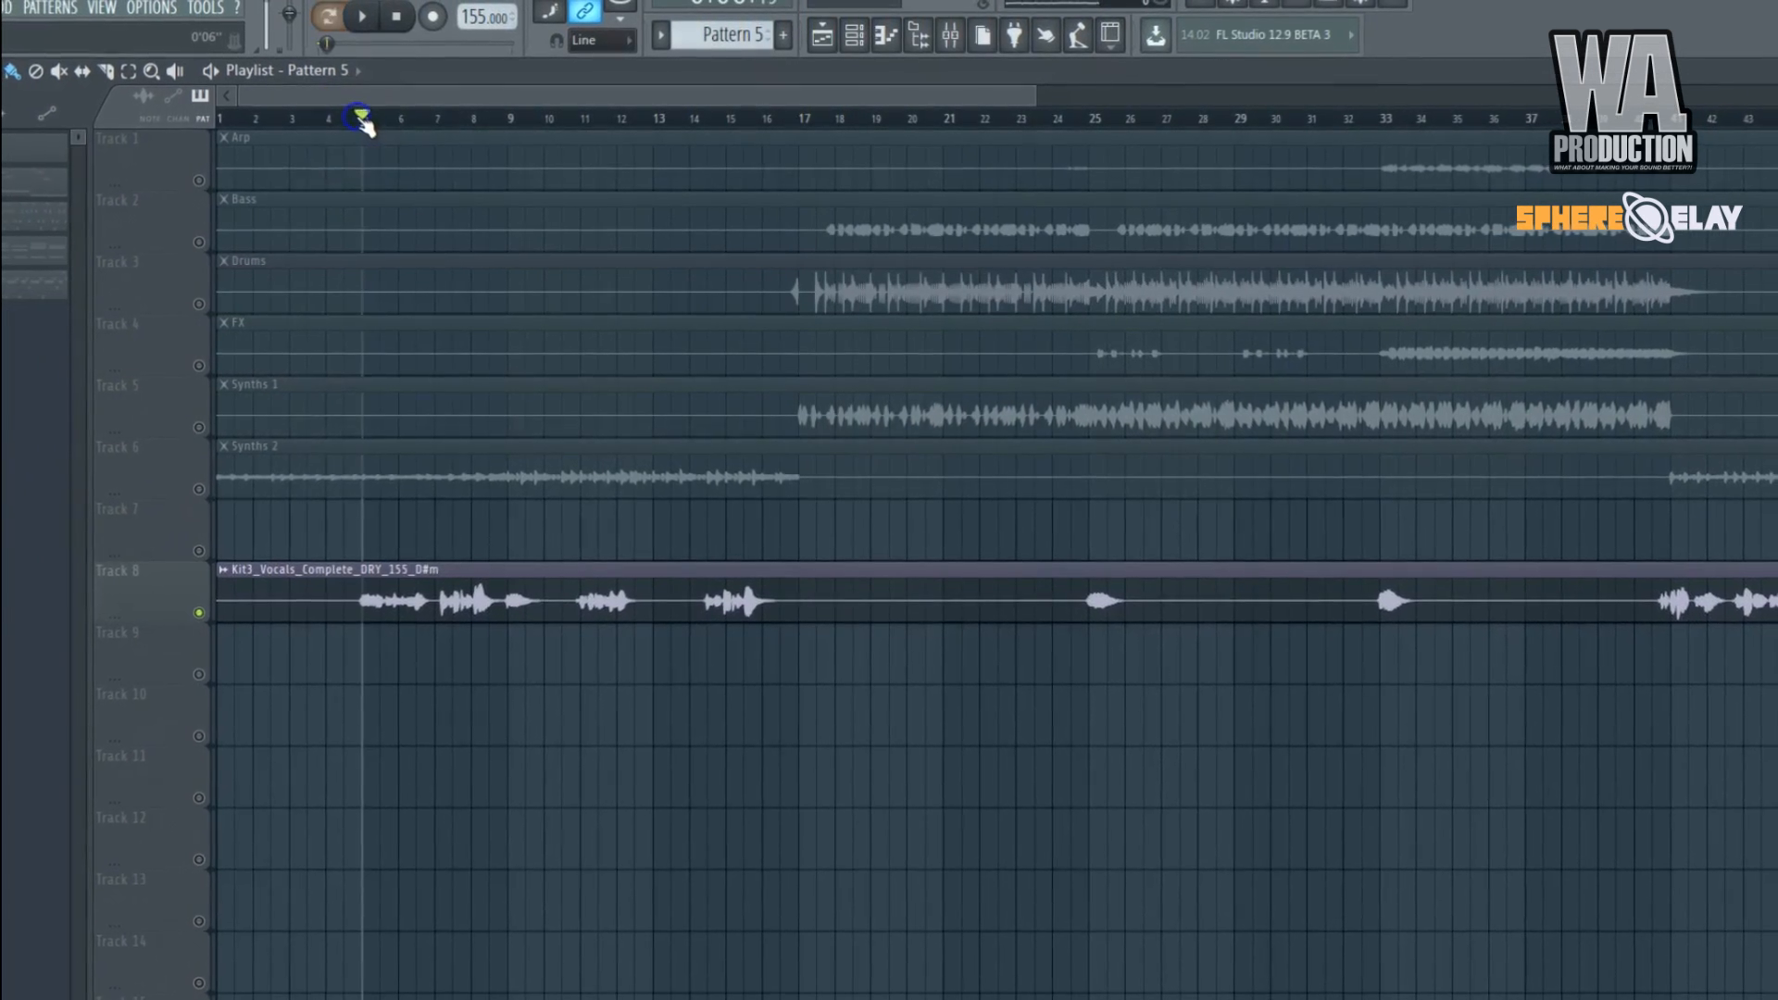
Open the Pumper-Compressor on the mixer's VOCAL track to inspect its settings.
{"action": "left_click", "coordinate": [945, 42]}
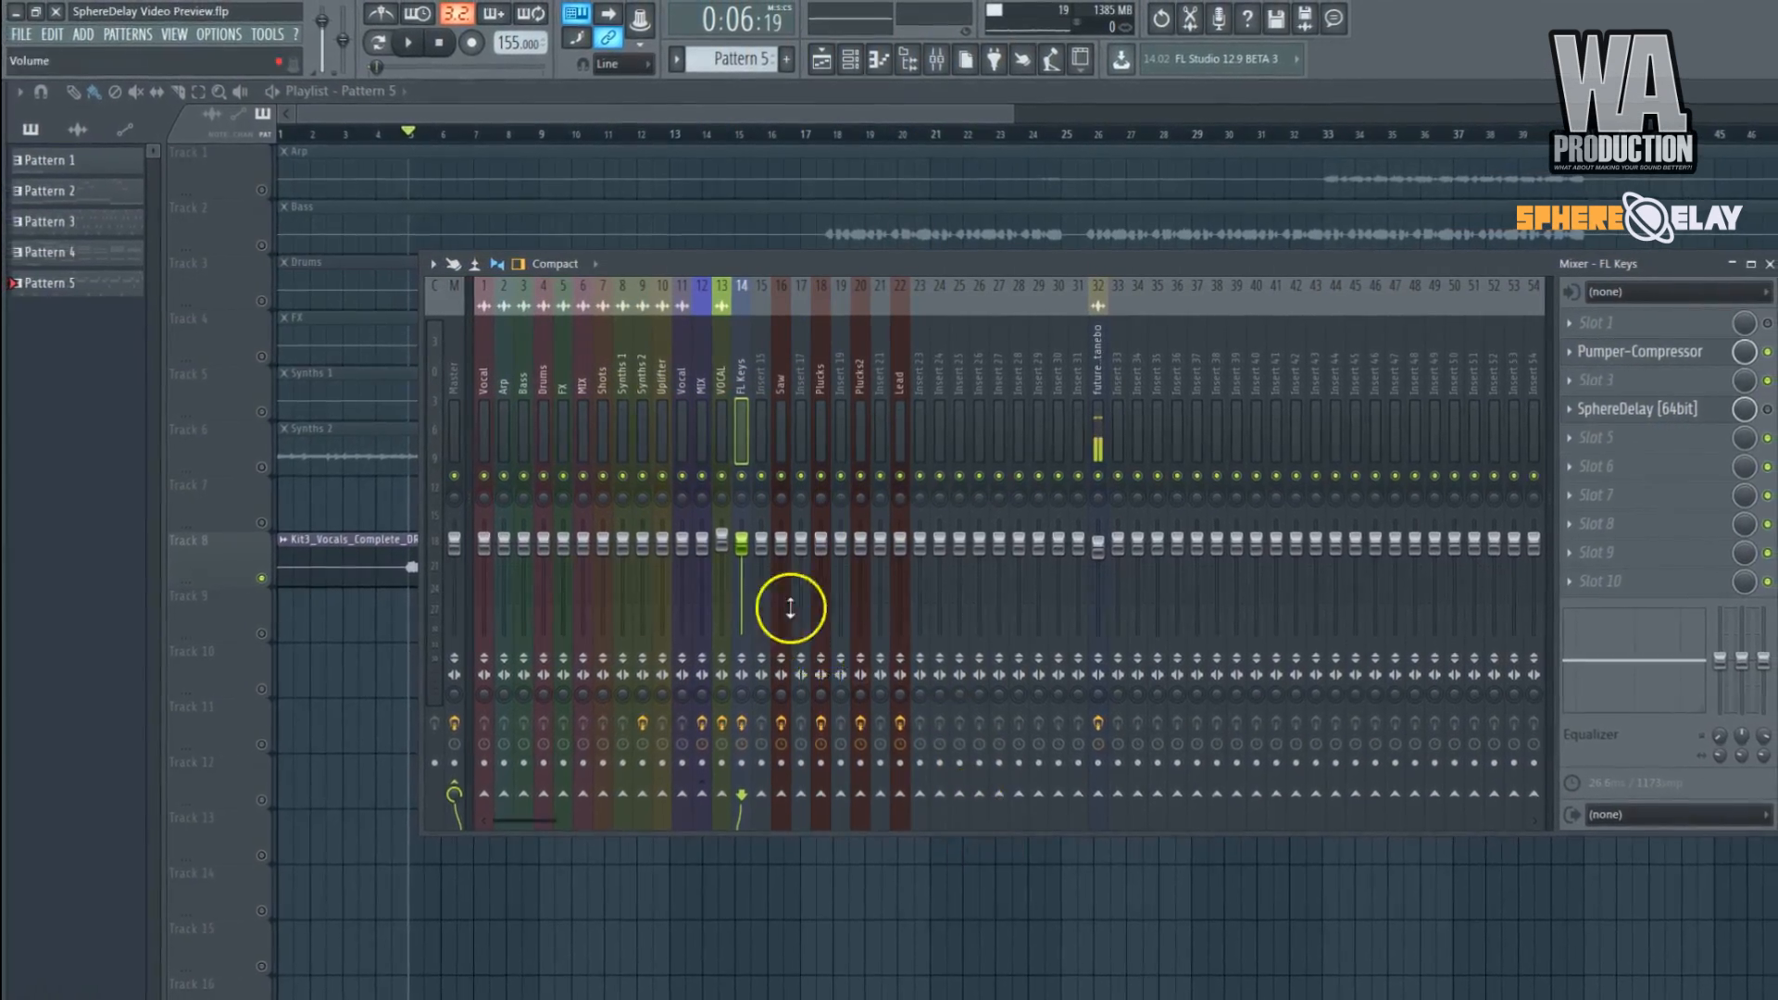
{"action": "left_click", "coordinate": [723, 375]}
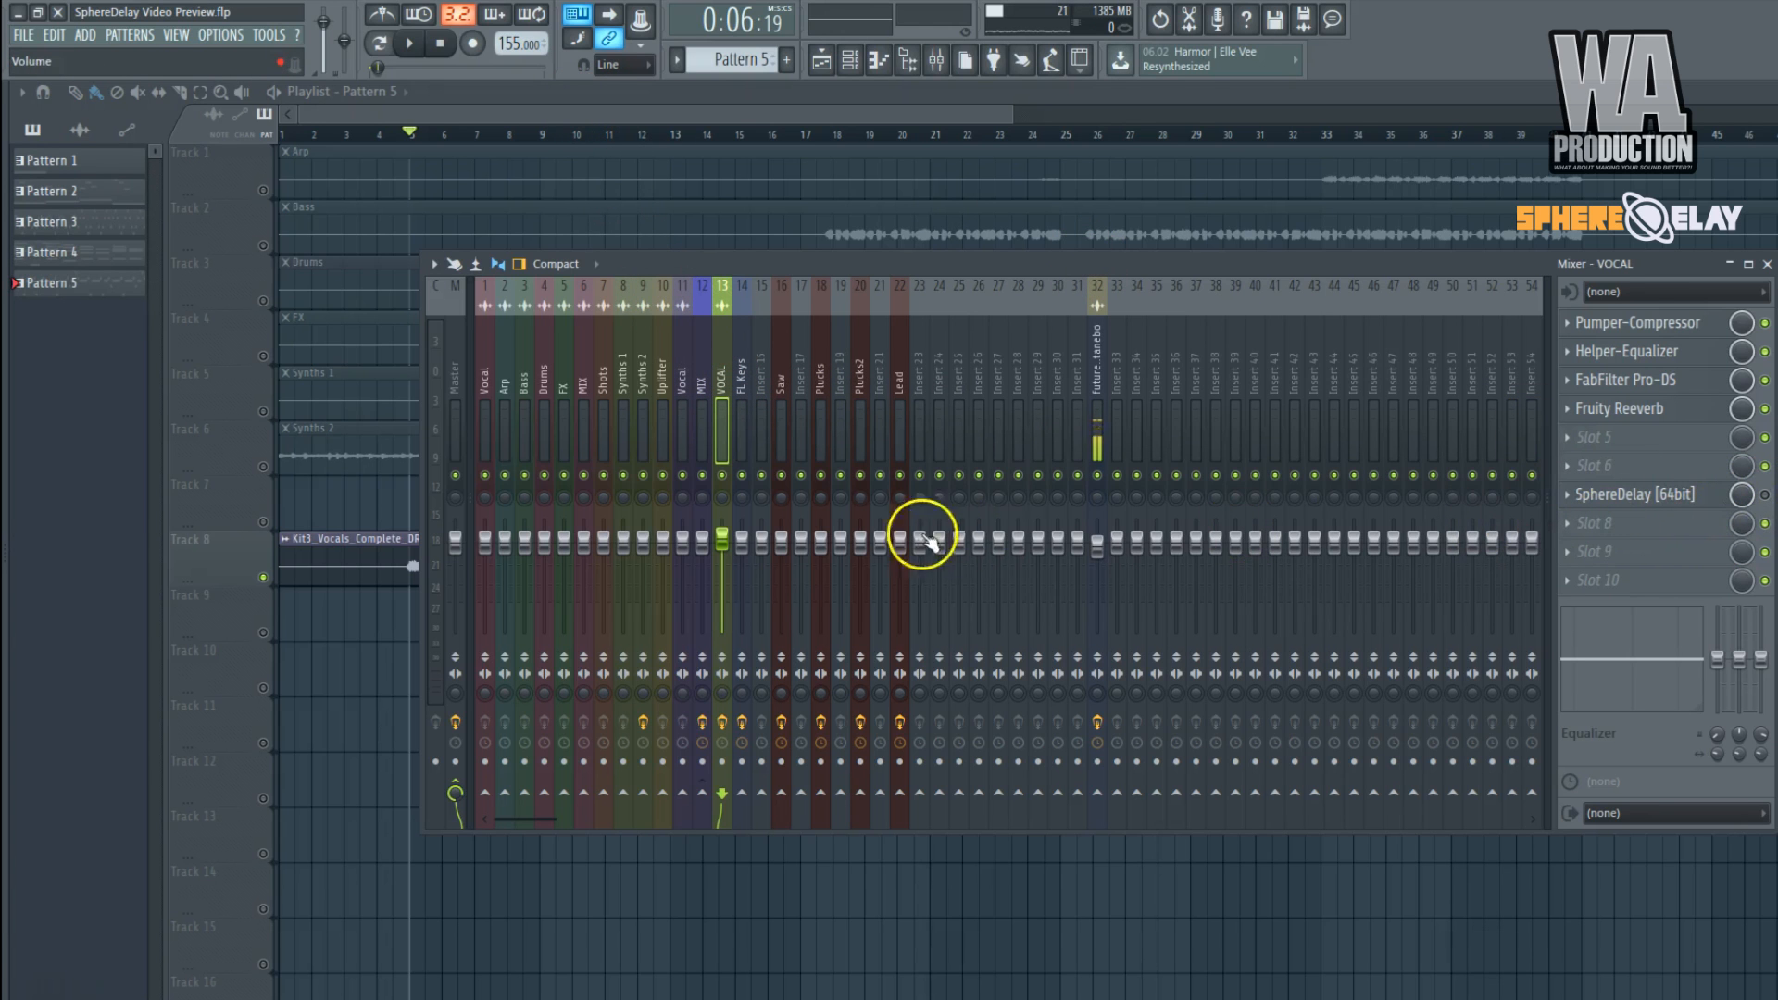
{"action": "left_click", "coordinate": [1653, 324]}
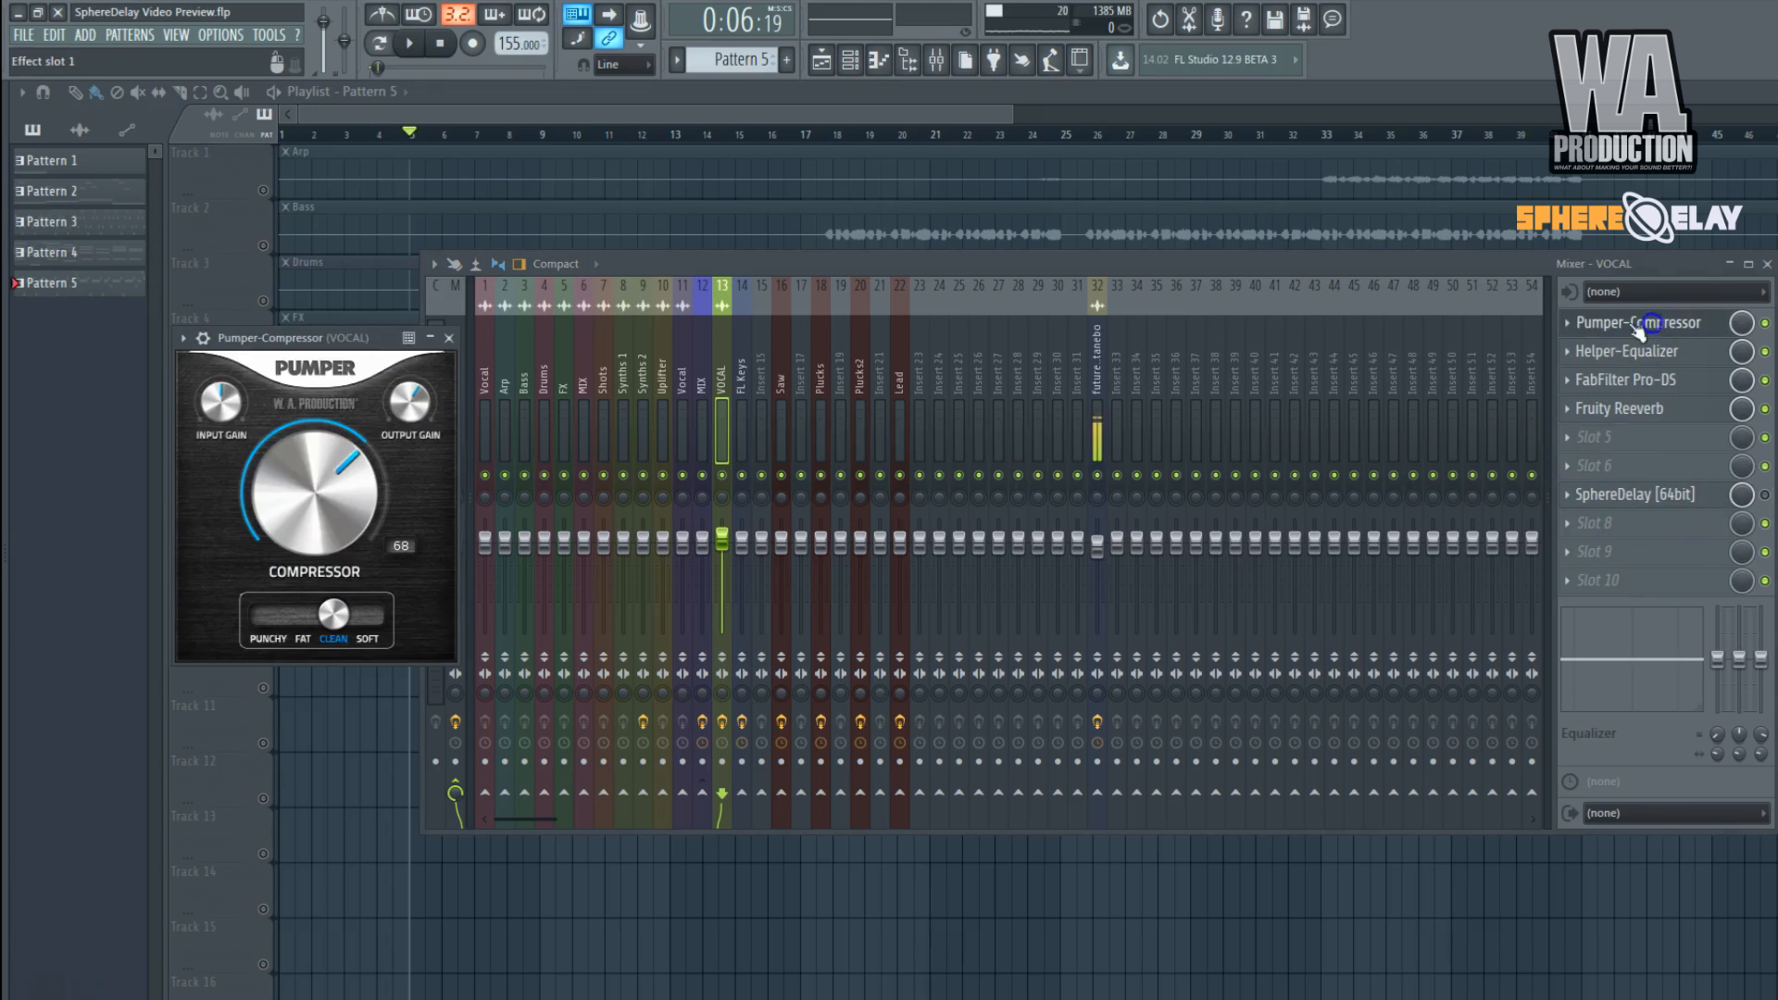
Close the Pumper-Compressor and inspect the Fruity Reeverb settings on the VOCAL track.
{"action": "right_click", "coordinate": [344, 344]}
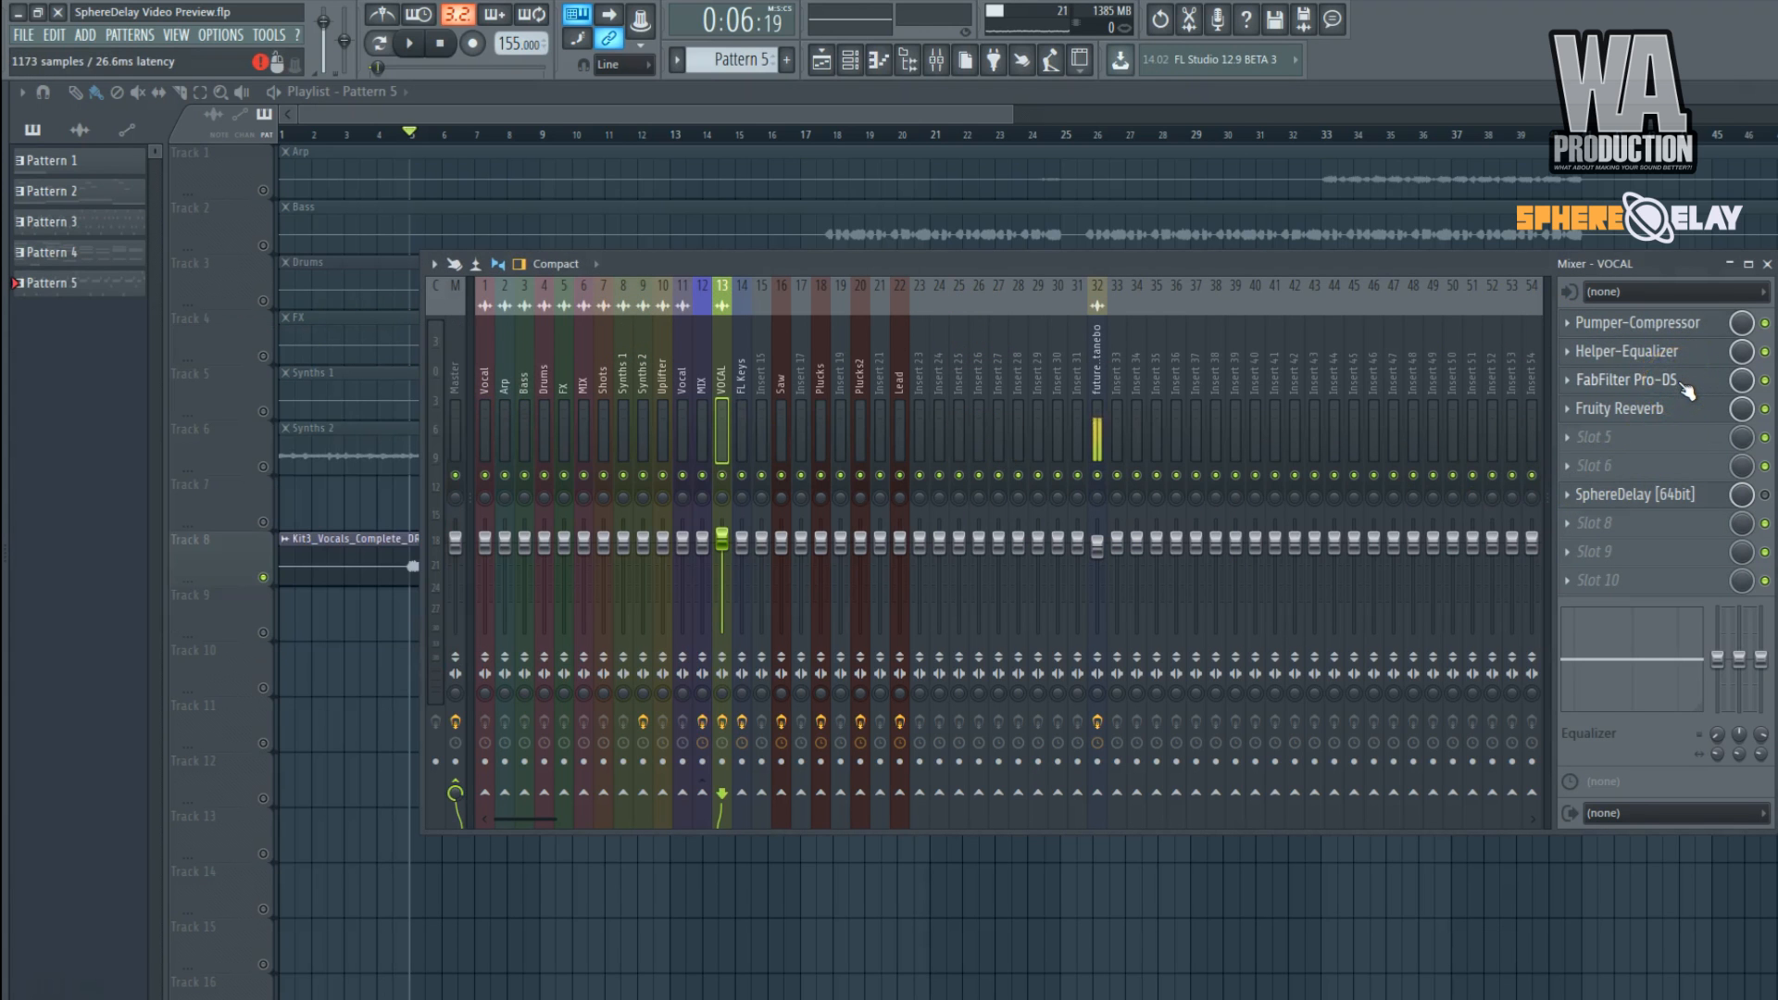
{"action": "left_click", "coordinate": [1664, 408]}
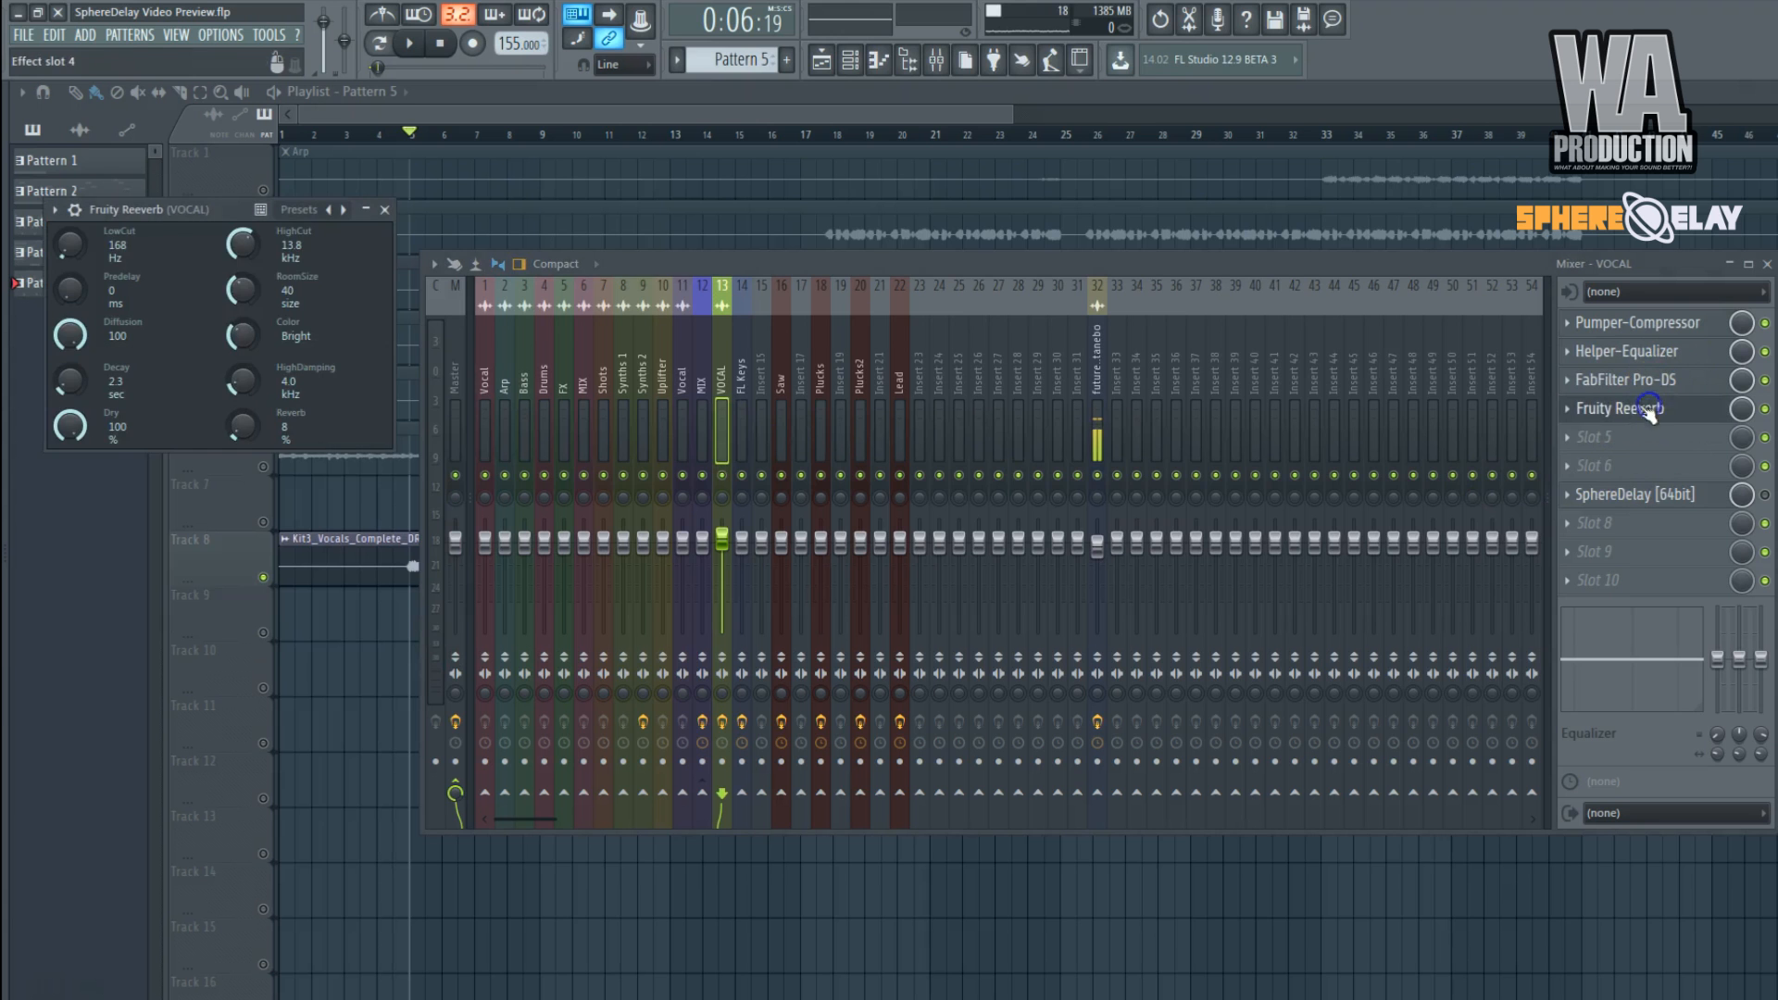
{"action": "right_click", "coordinate": [172, 213]}
Return to the playlist and play the Track 8 vocals from bar 5 without the delay.
{"action": "key", "text": "F9"}
{"action": "scroll", "coordinate": [384, 224], "scroll_direction": "up", "scroll_amount": 2}
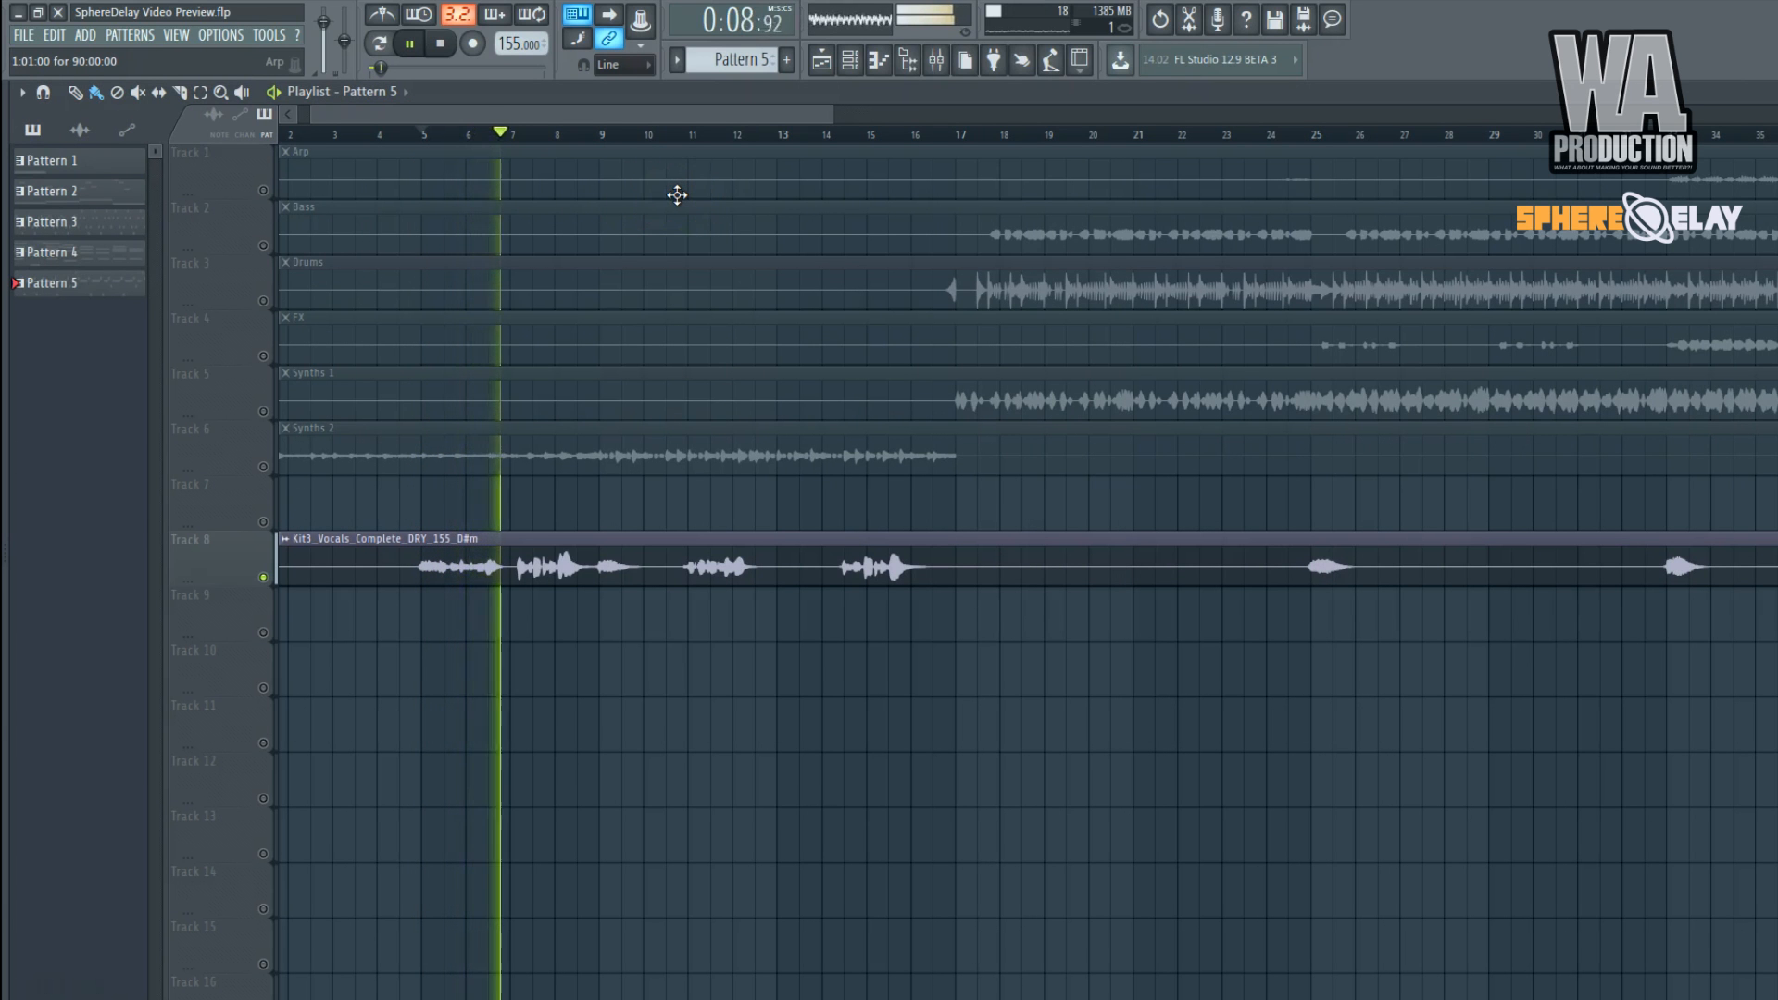
{"action": "scroll", "coordinate": [702, 137], "scroll_direction": "down", "scroll_amount": 2}
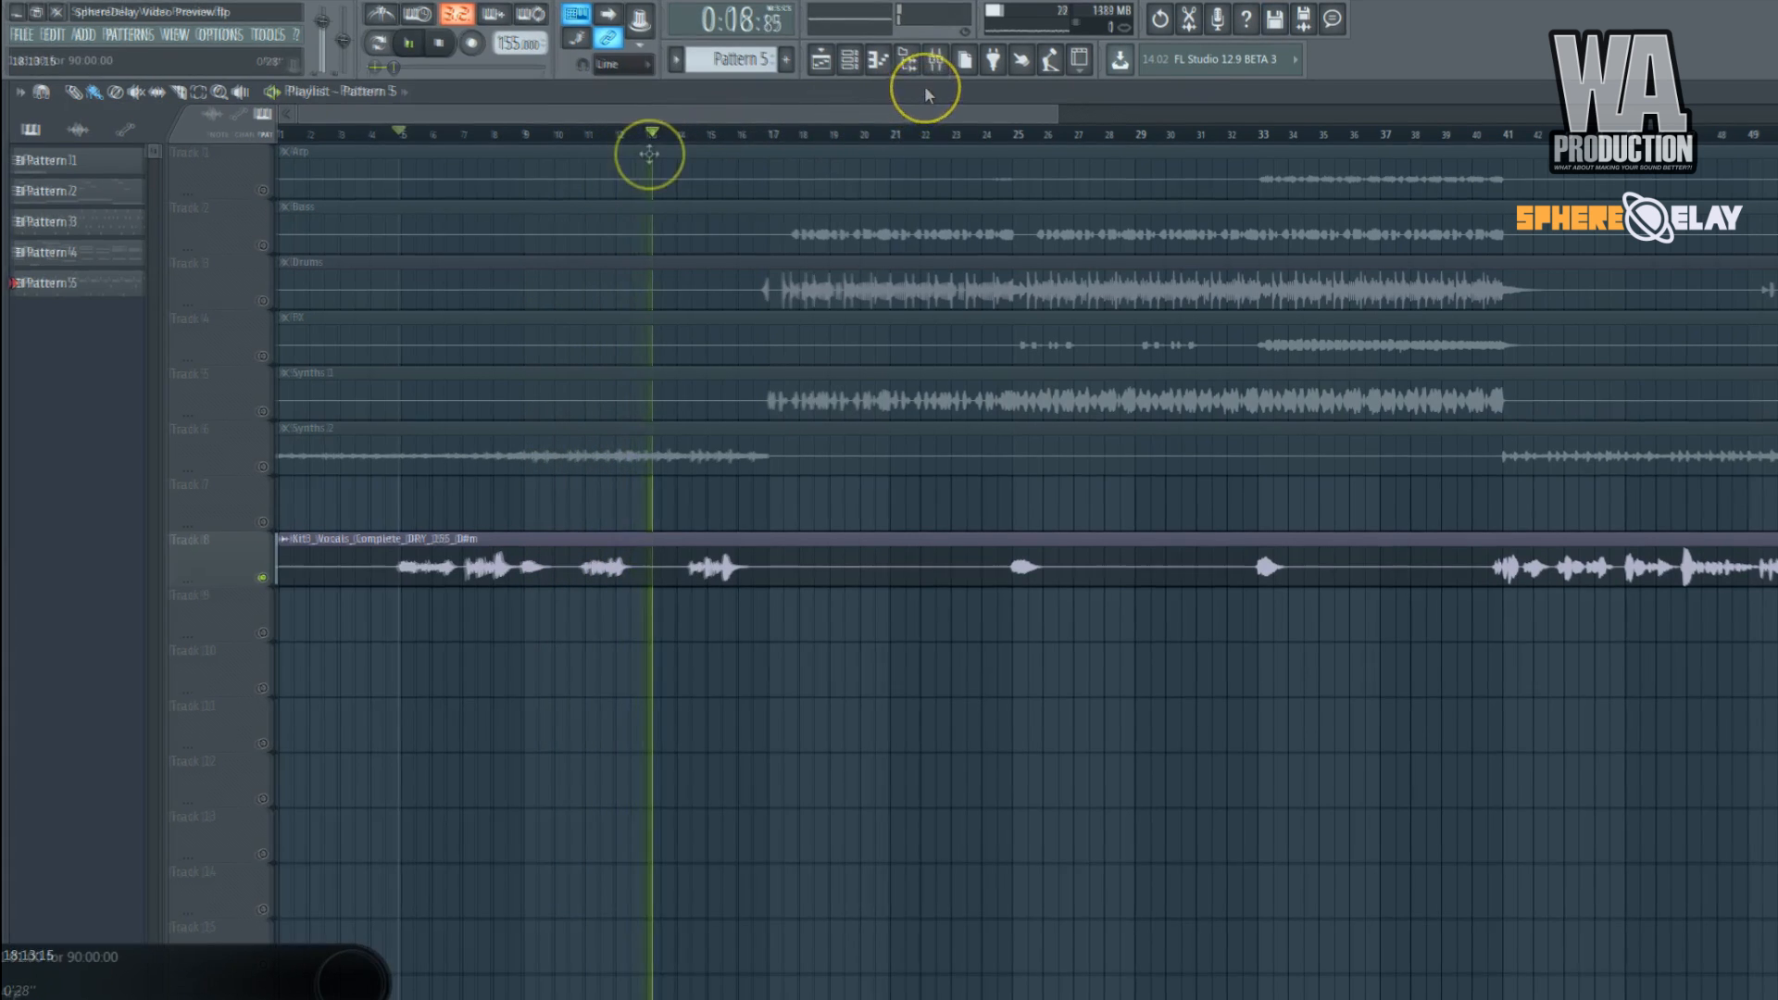
{"action": "key", "text": "space"}
Open SphereDelay from the mixer's VOCAL track, move its window over the middle of the playlist and hide the mixer.
{"action": "left_click", "coordinate": [935, 60]}
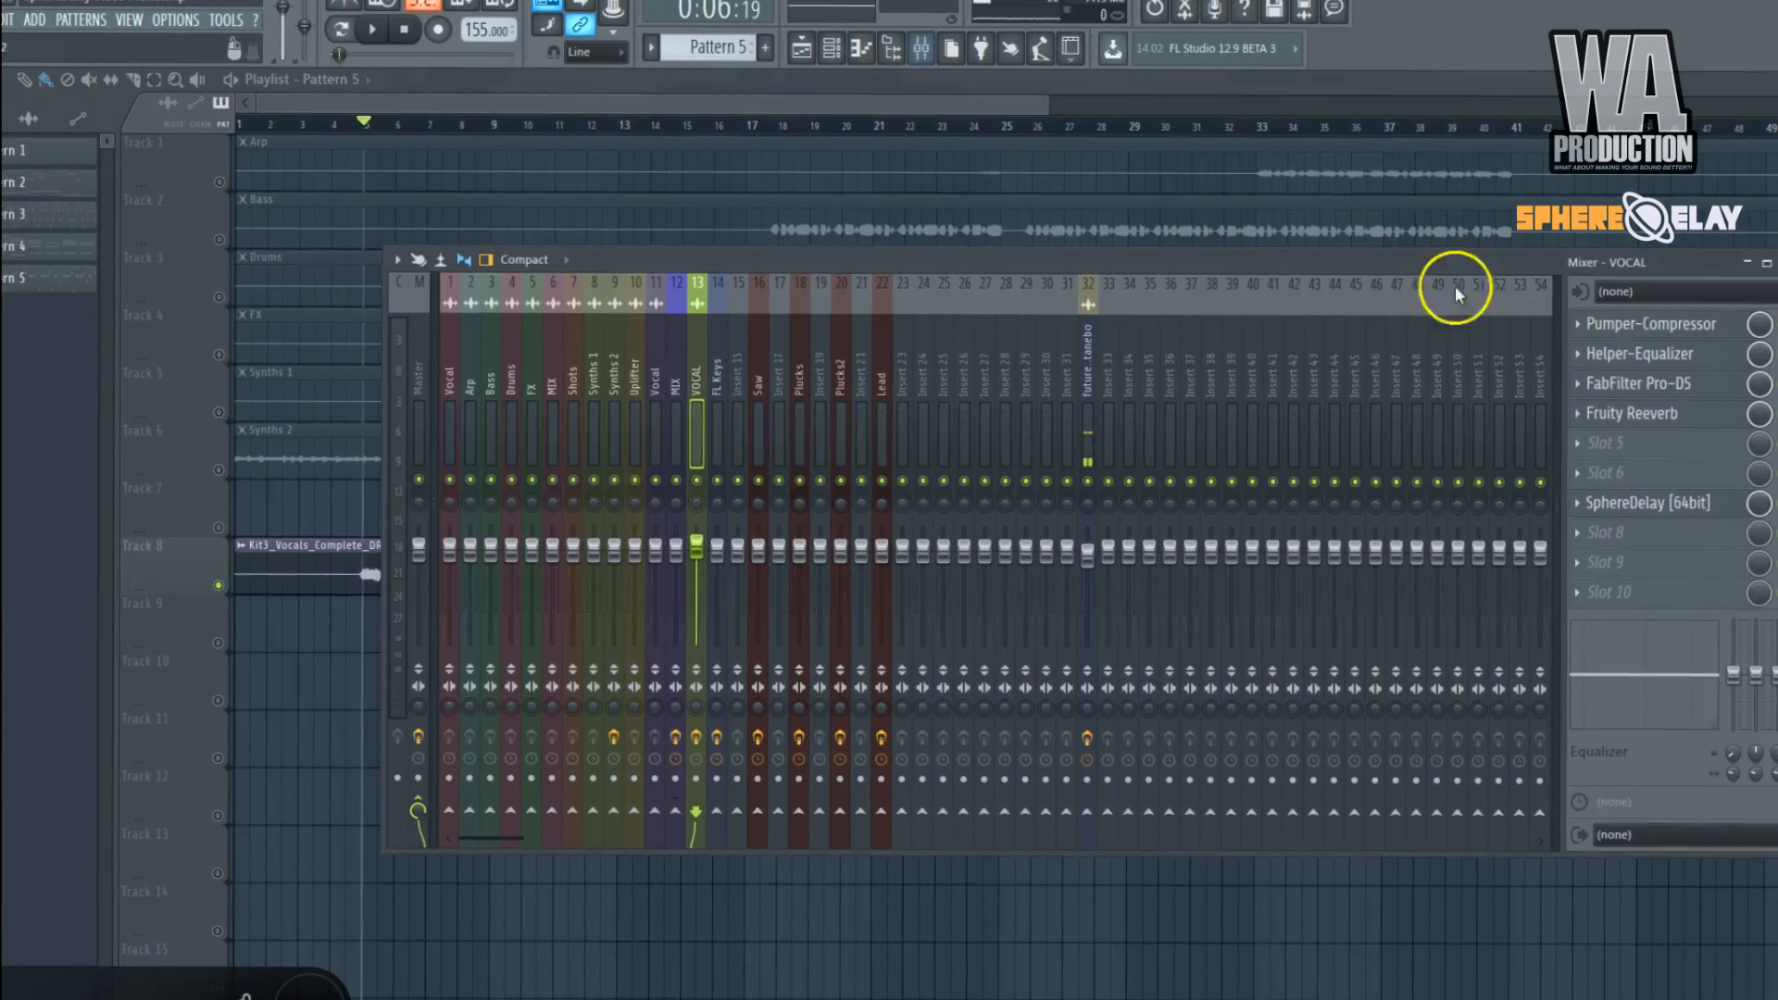
{"action": "left_click", "coordinate": [1639, 503]}
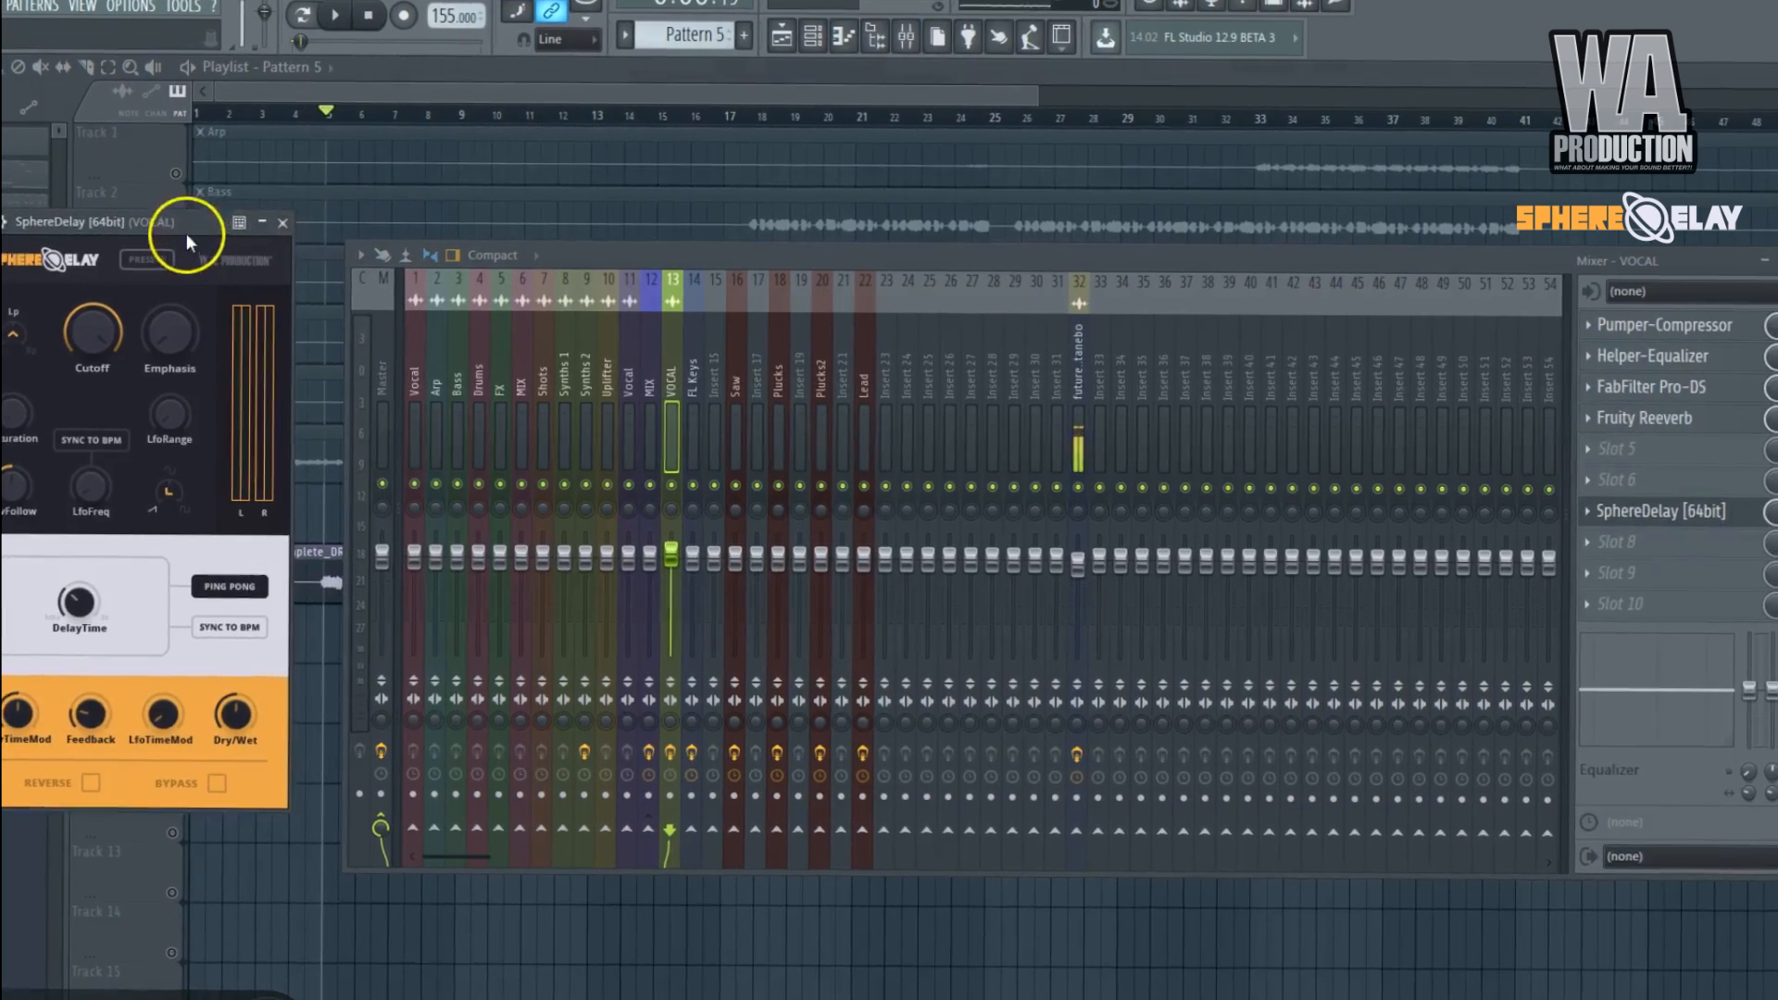
{"action": "left_click_drag", "start_coordinate": [186, 234], "coordinate": [1065, 242]}
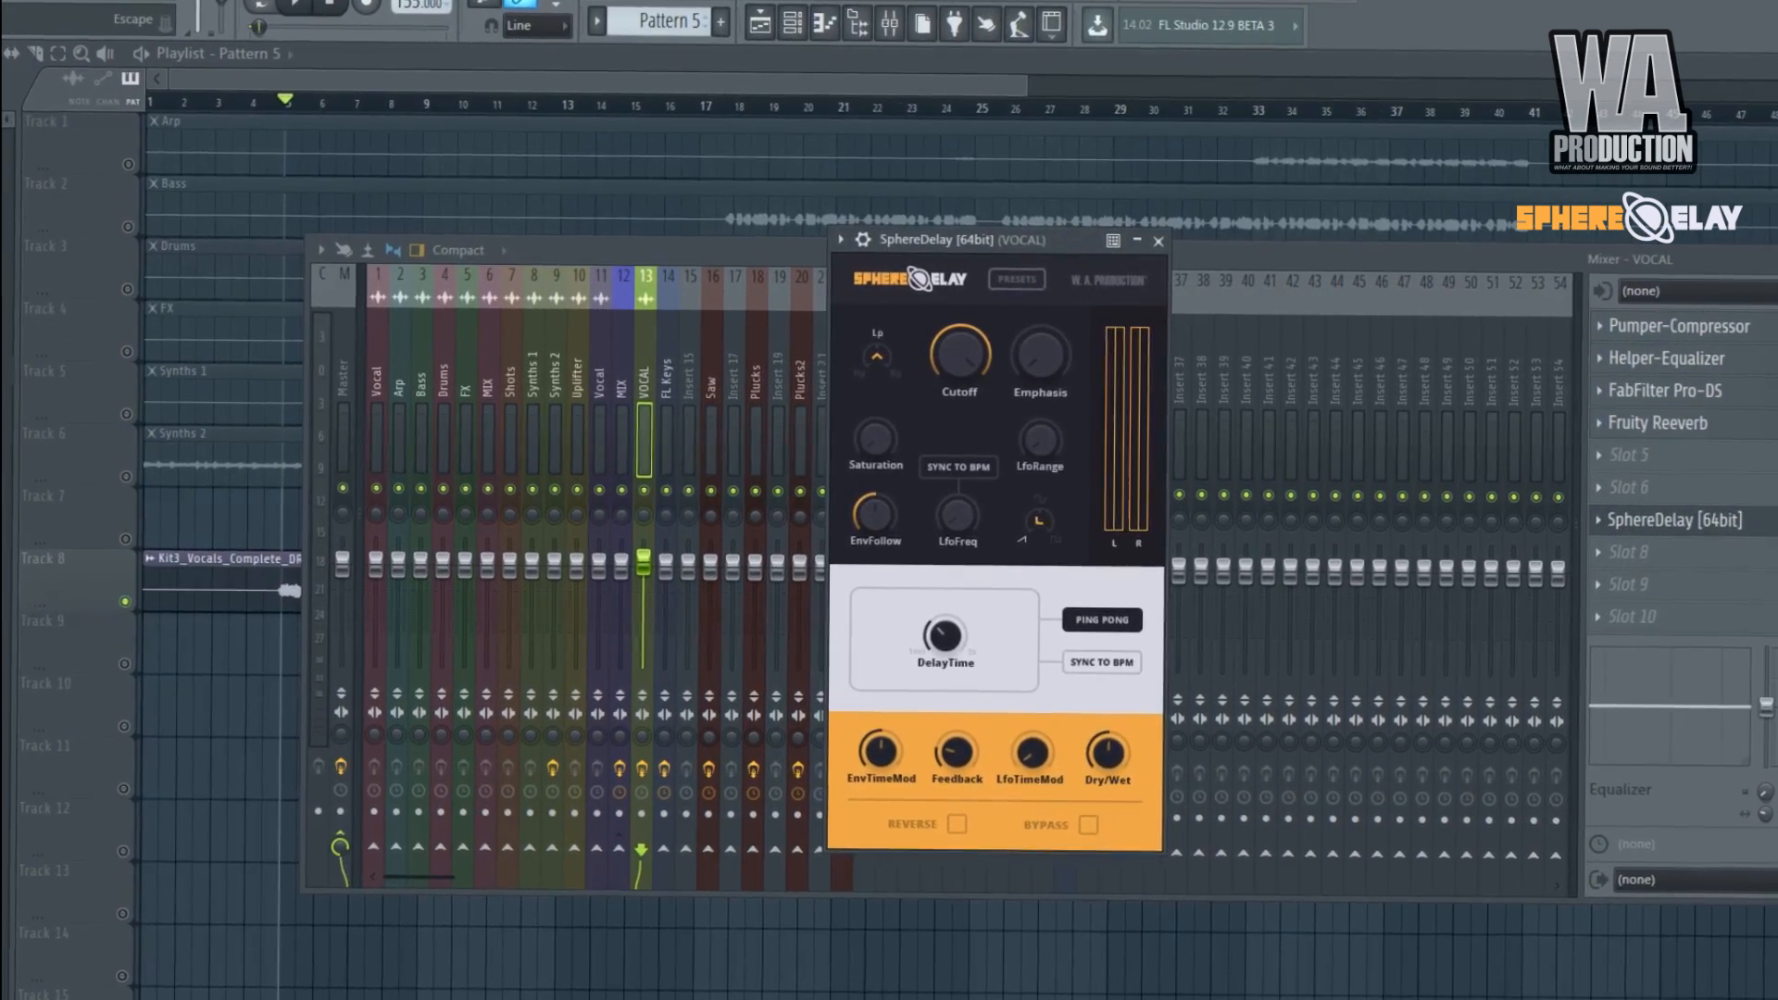
{"action": "key", "text": "F9"}
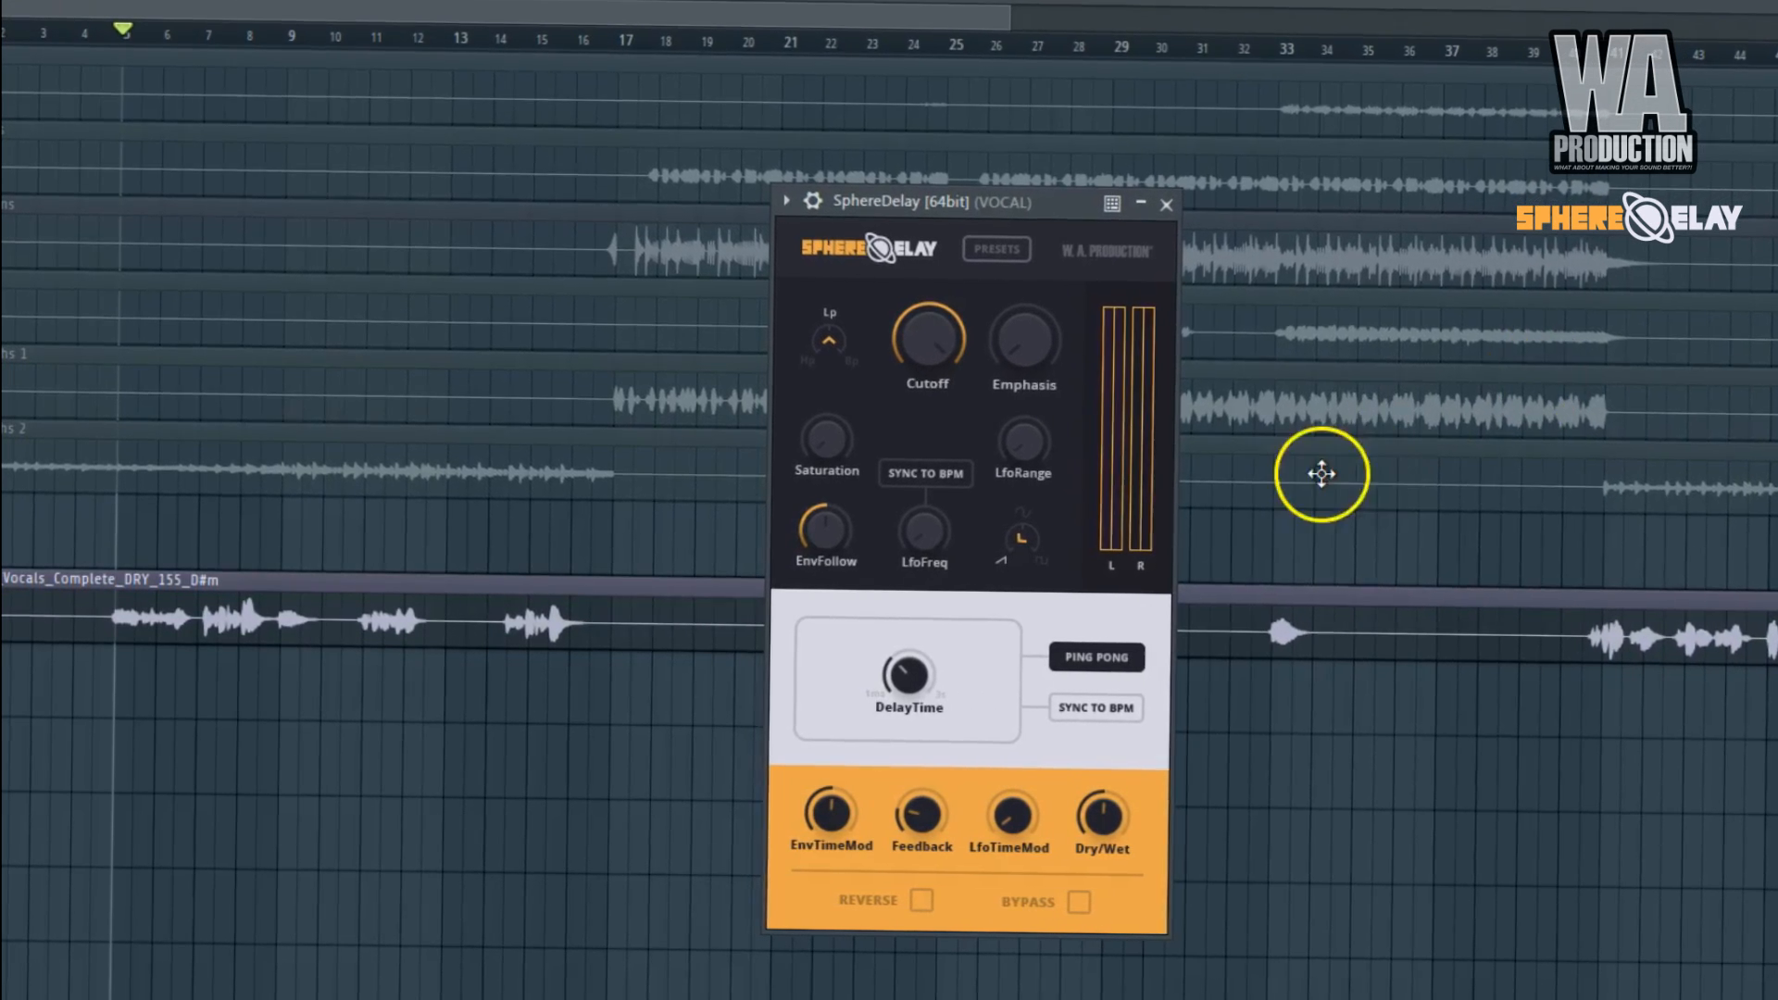
Play the vocals through SphereDelay and reduce its Dry/Wet amount.
{"action": "left_click_drag", "start_coordinate": [951, 344], "coordinate": [950, 394]}
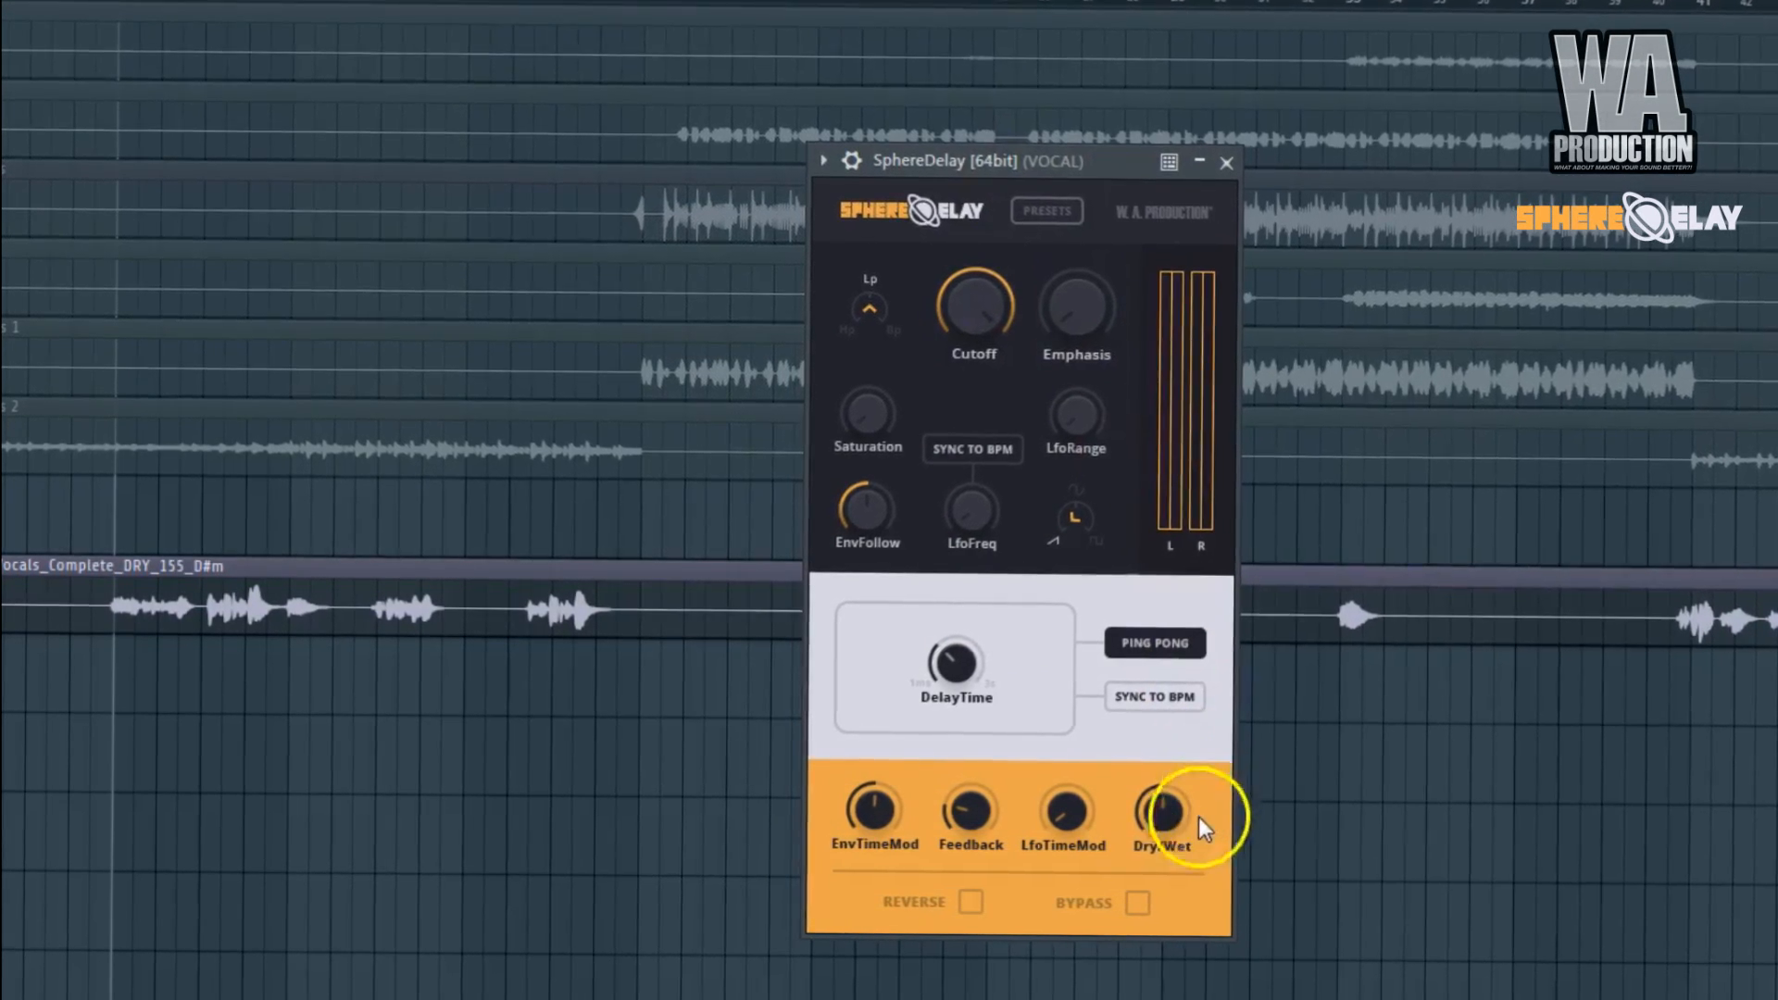
{"action": "key", "text": "space"}
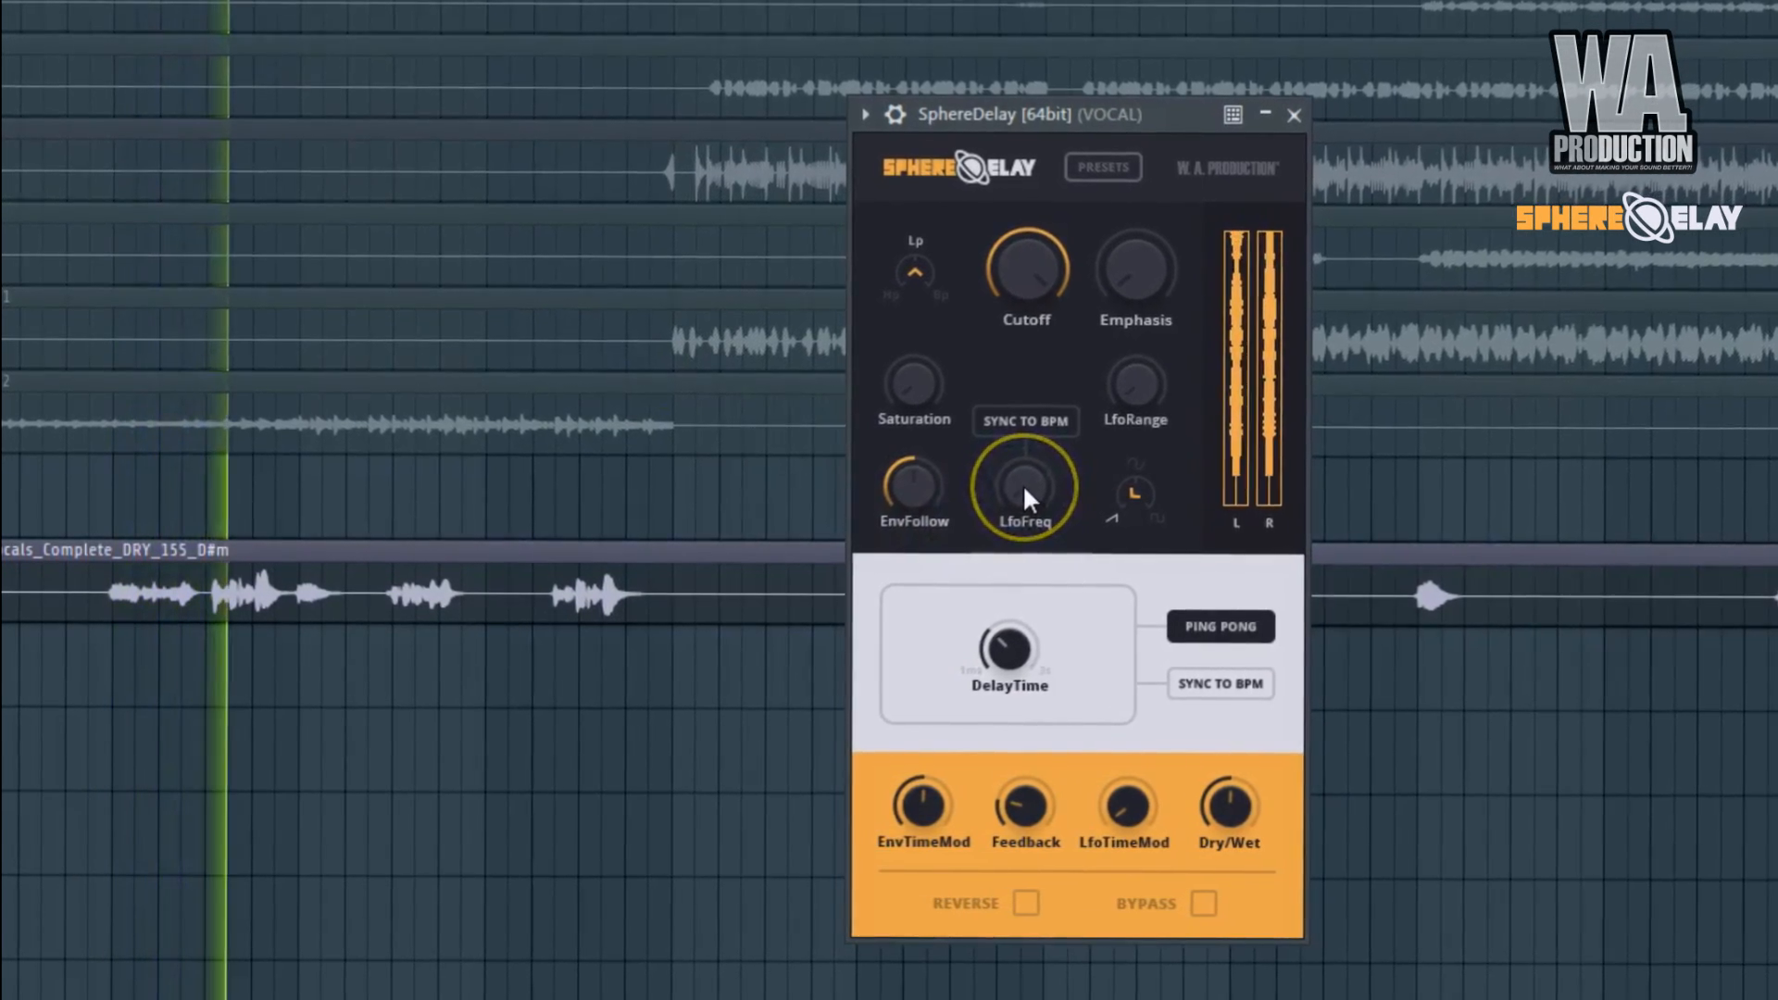
{"action": "key", "text": "space"}
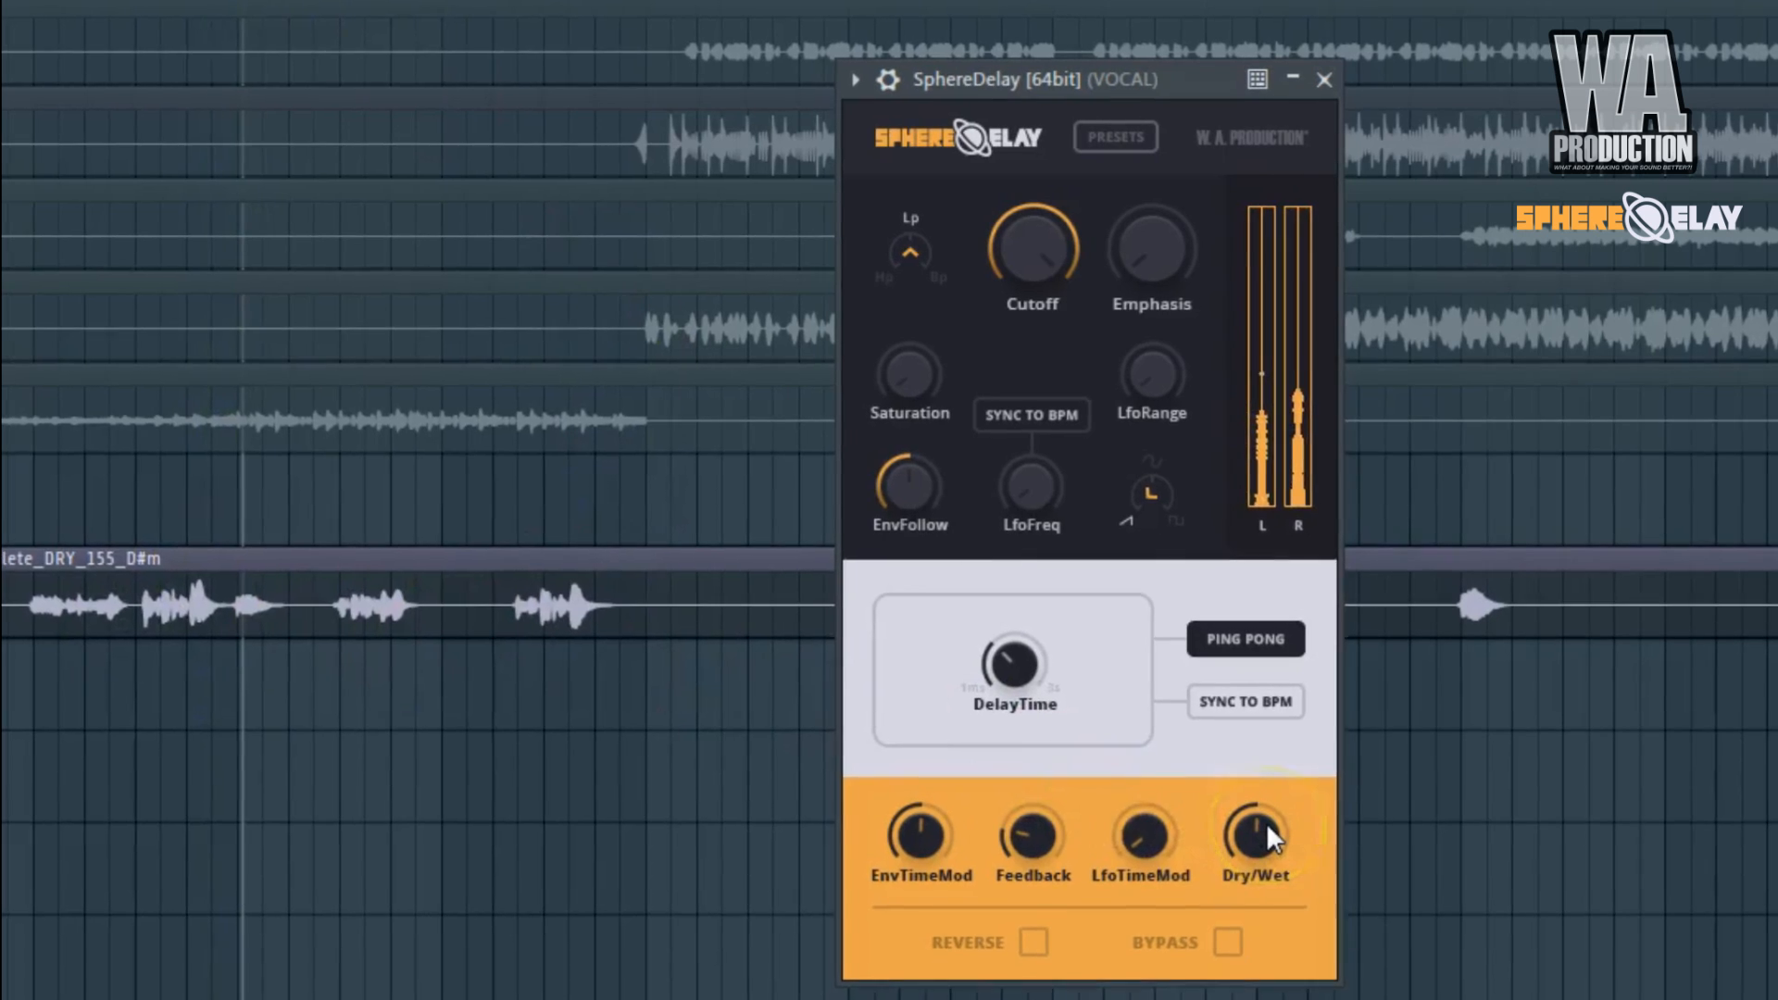
{"action": "left_click_drag", "start_coordinate": [1254, 850], "coordinate": [1237, 999]}
{"action": "left_click_drag", "start_coordinate": [1215, 928], "coordinate": [1216, 919]}
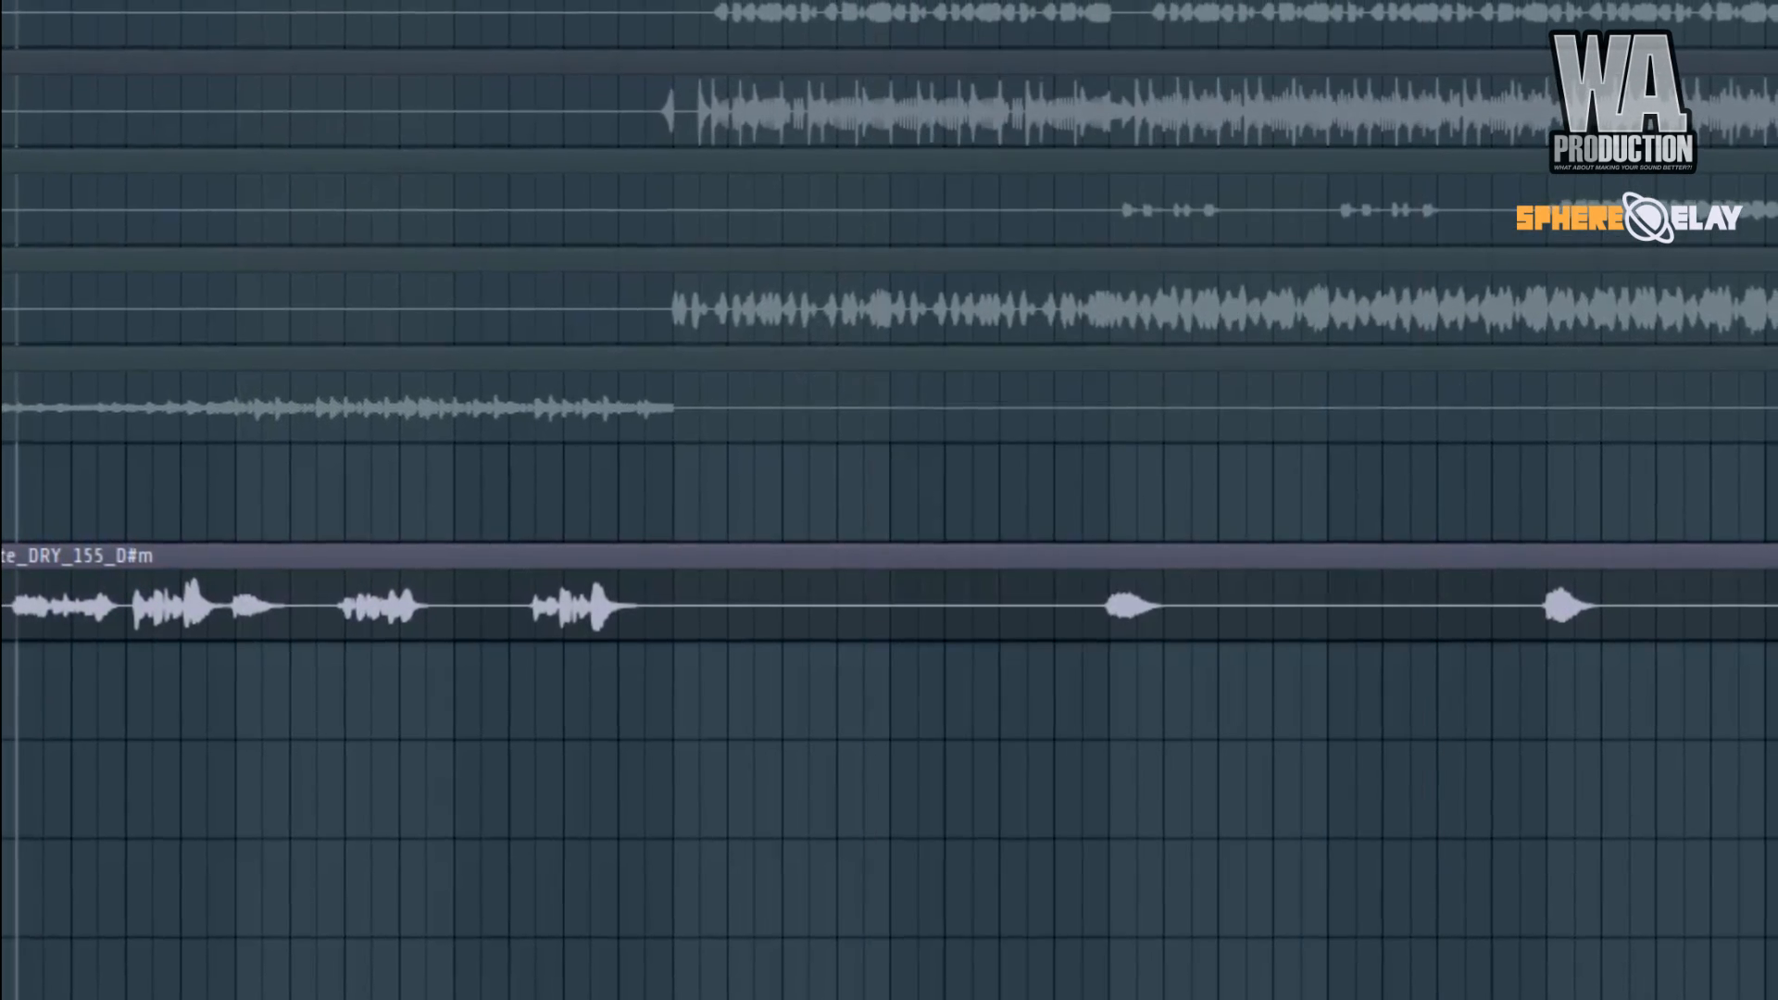
Check the VOCAL track in the mixer while the vocals play, and return to the playlist.
{"action": "key", "text": "F9"}
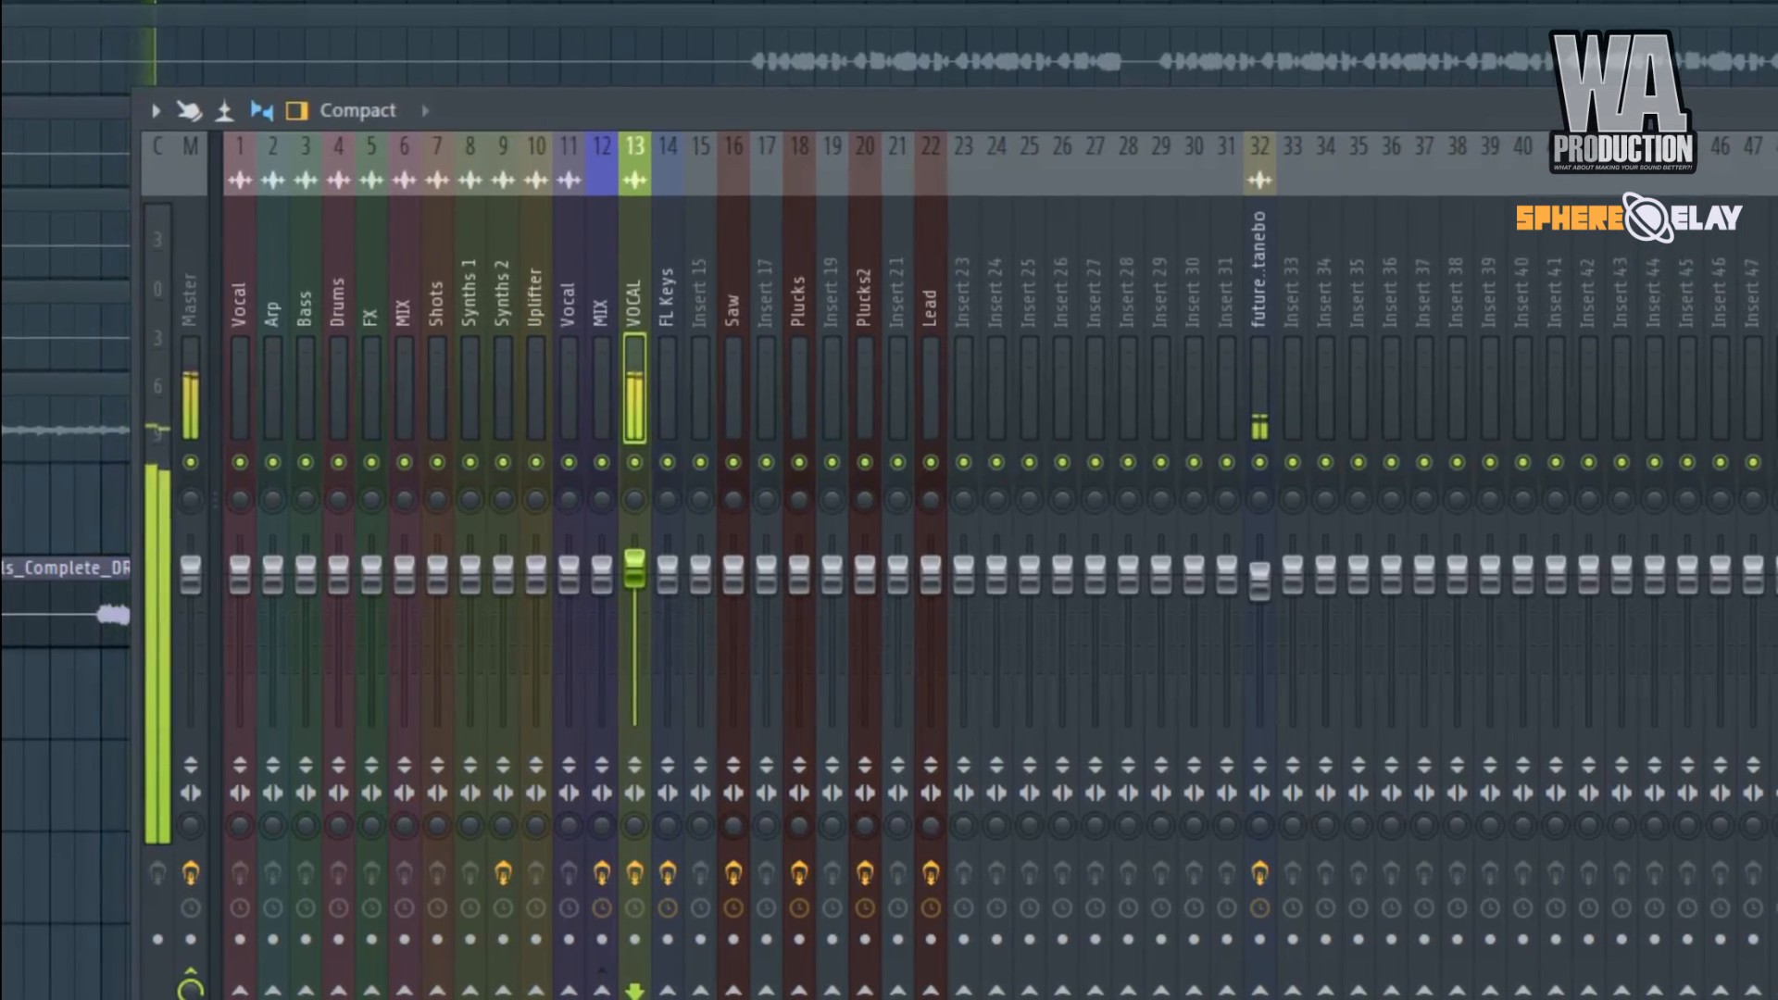
{"action": "left_click", "coordinate": [1770, 231]}
{"action": "key", "text": "F9"}
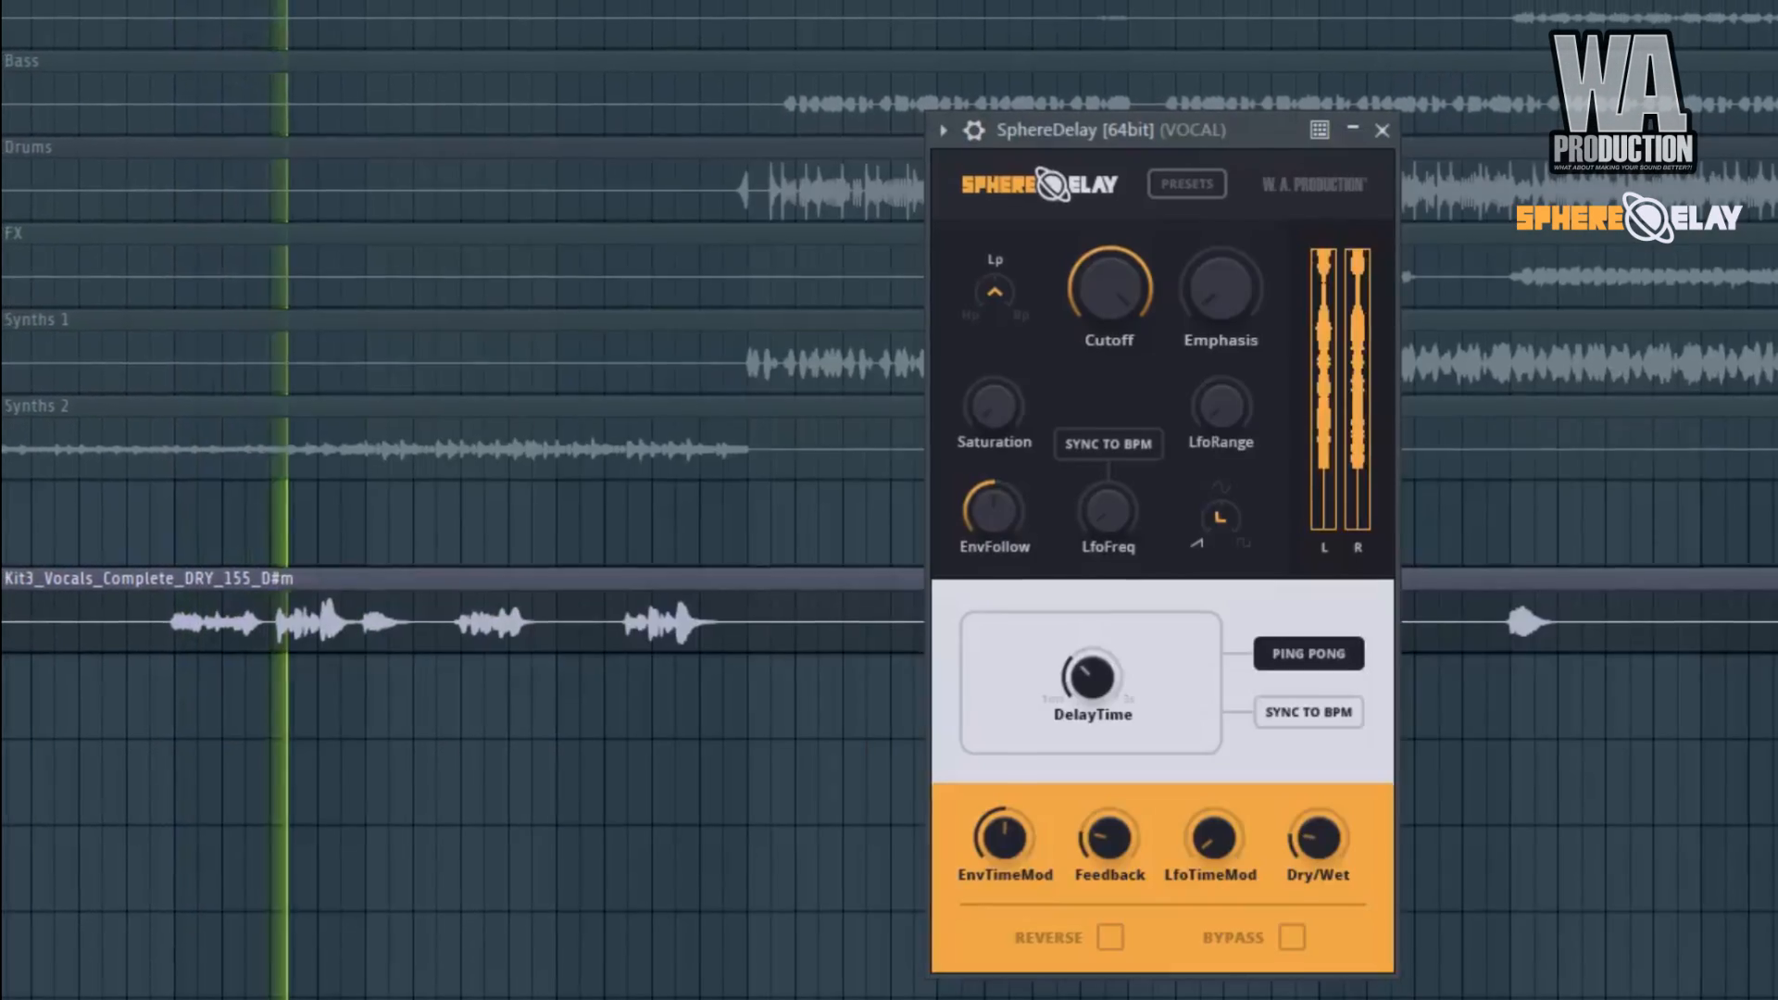
{"action": "key", "text": "Escape"}
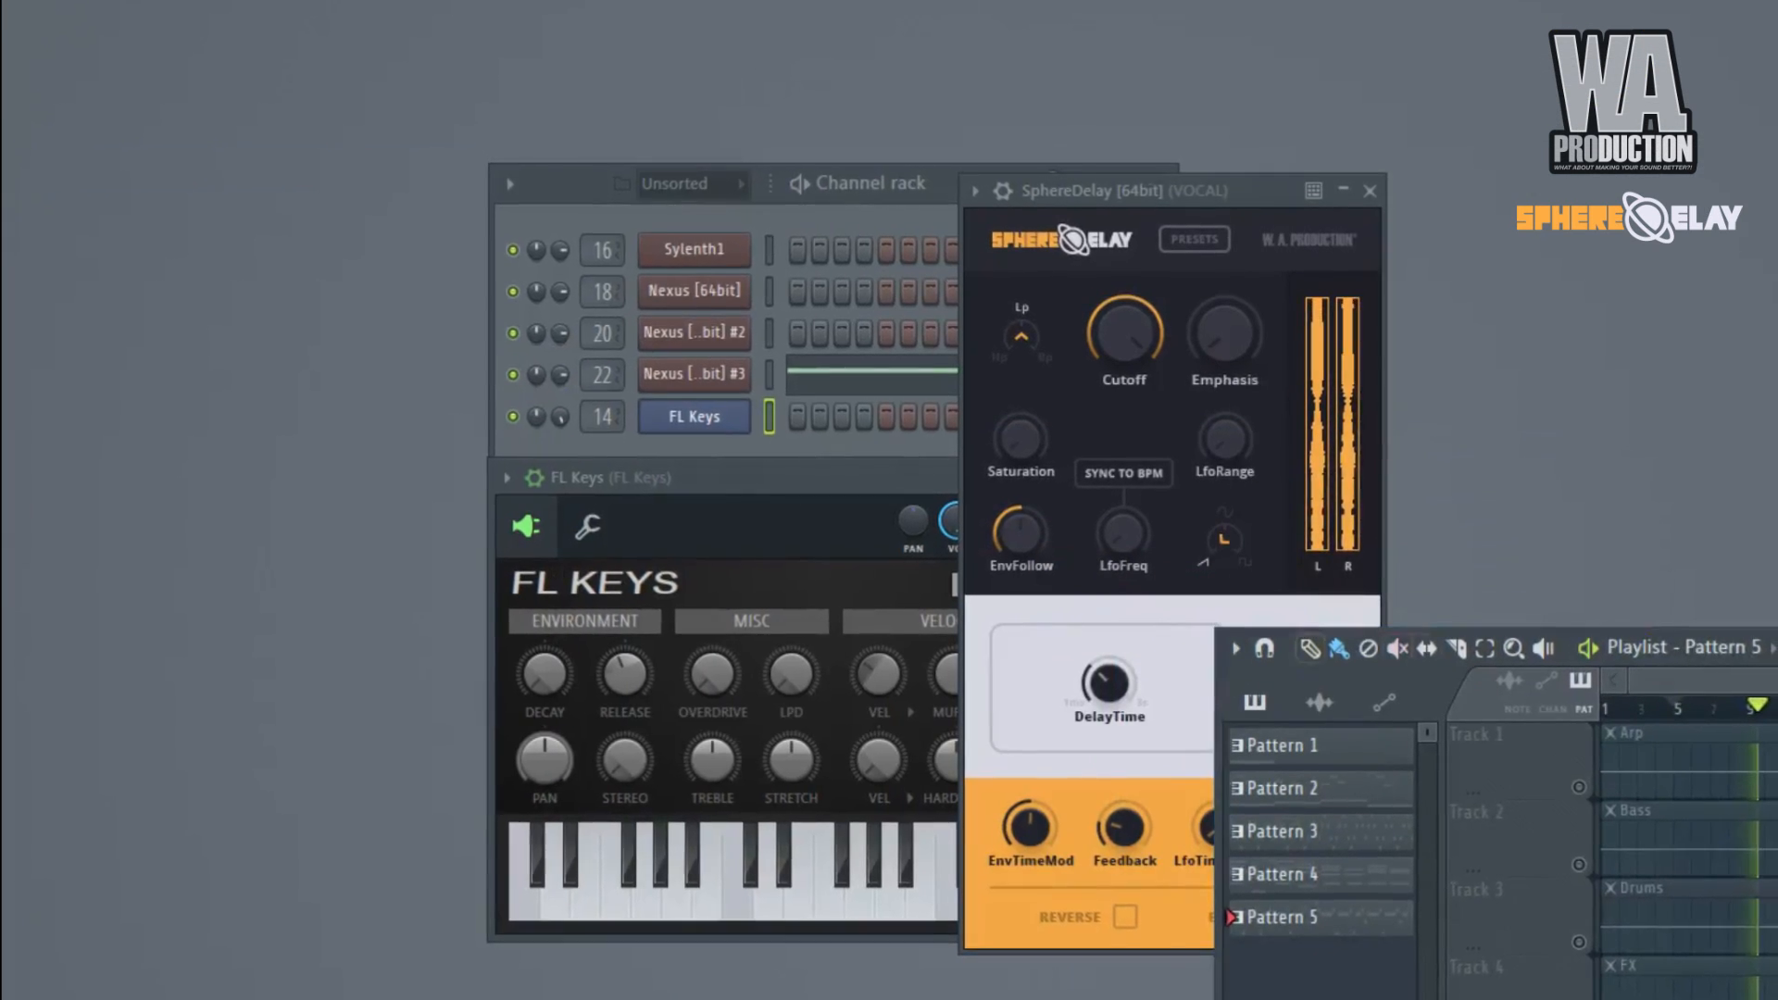
Shrink the playlist window, place SphereDelay beside it, and select the vocal section from bar 5 to about bar 20.
{"action": "left_click_drag", "start_coordinate": [1773, 647], "coordinate": [1574, 457]}
{"action": "left_click_drag", "start_coordinate": [1186, 457], "coordinate": [604, 120]}
{"action": "left_click_drag", "start_coordinate": [1245, 225], "coordinate": [1517, 262]}
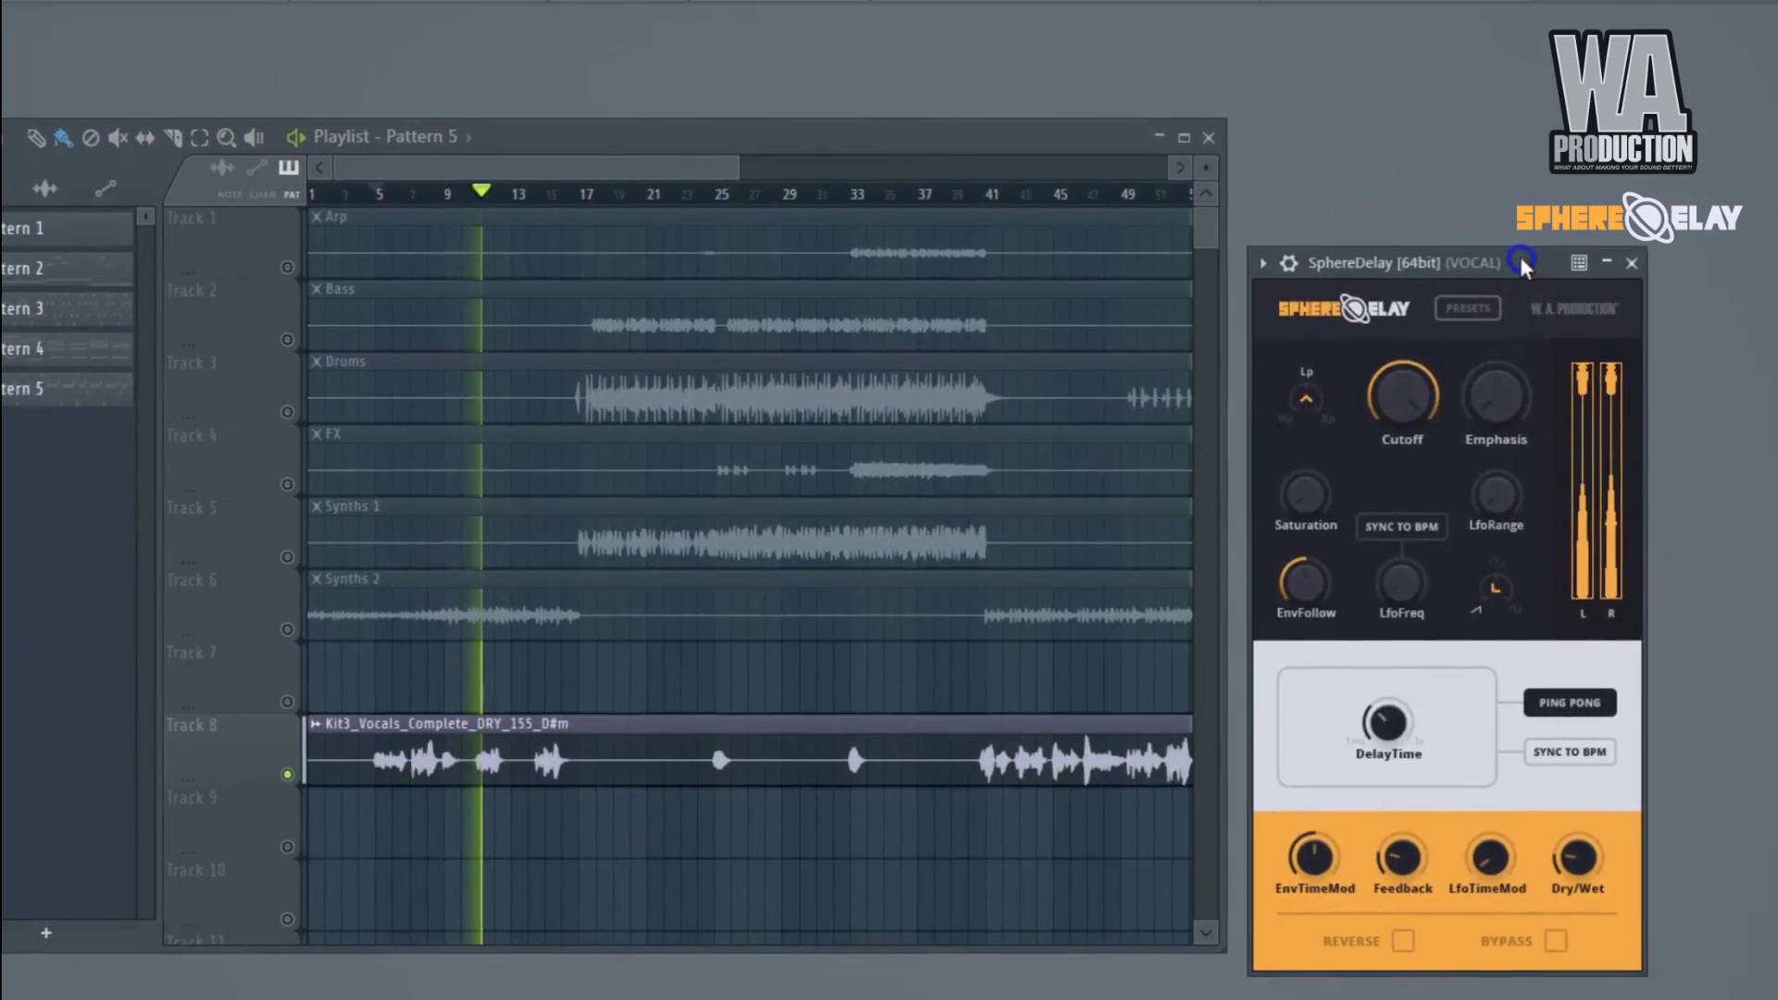
{"action": "left_click_drag", "start_coordinate": [363, 187], "coordinate": [618, 233]}
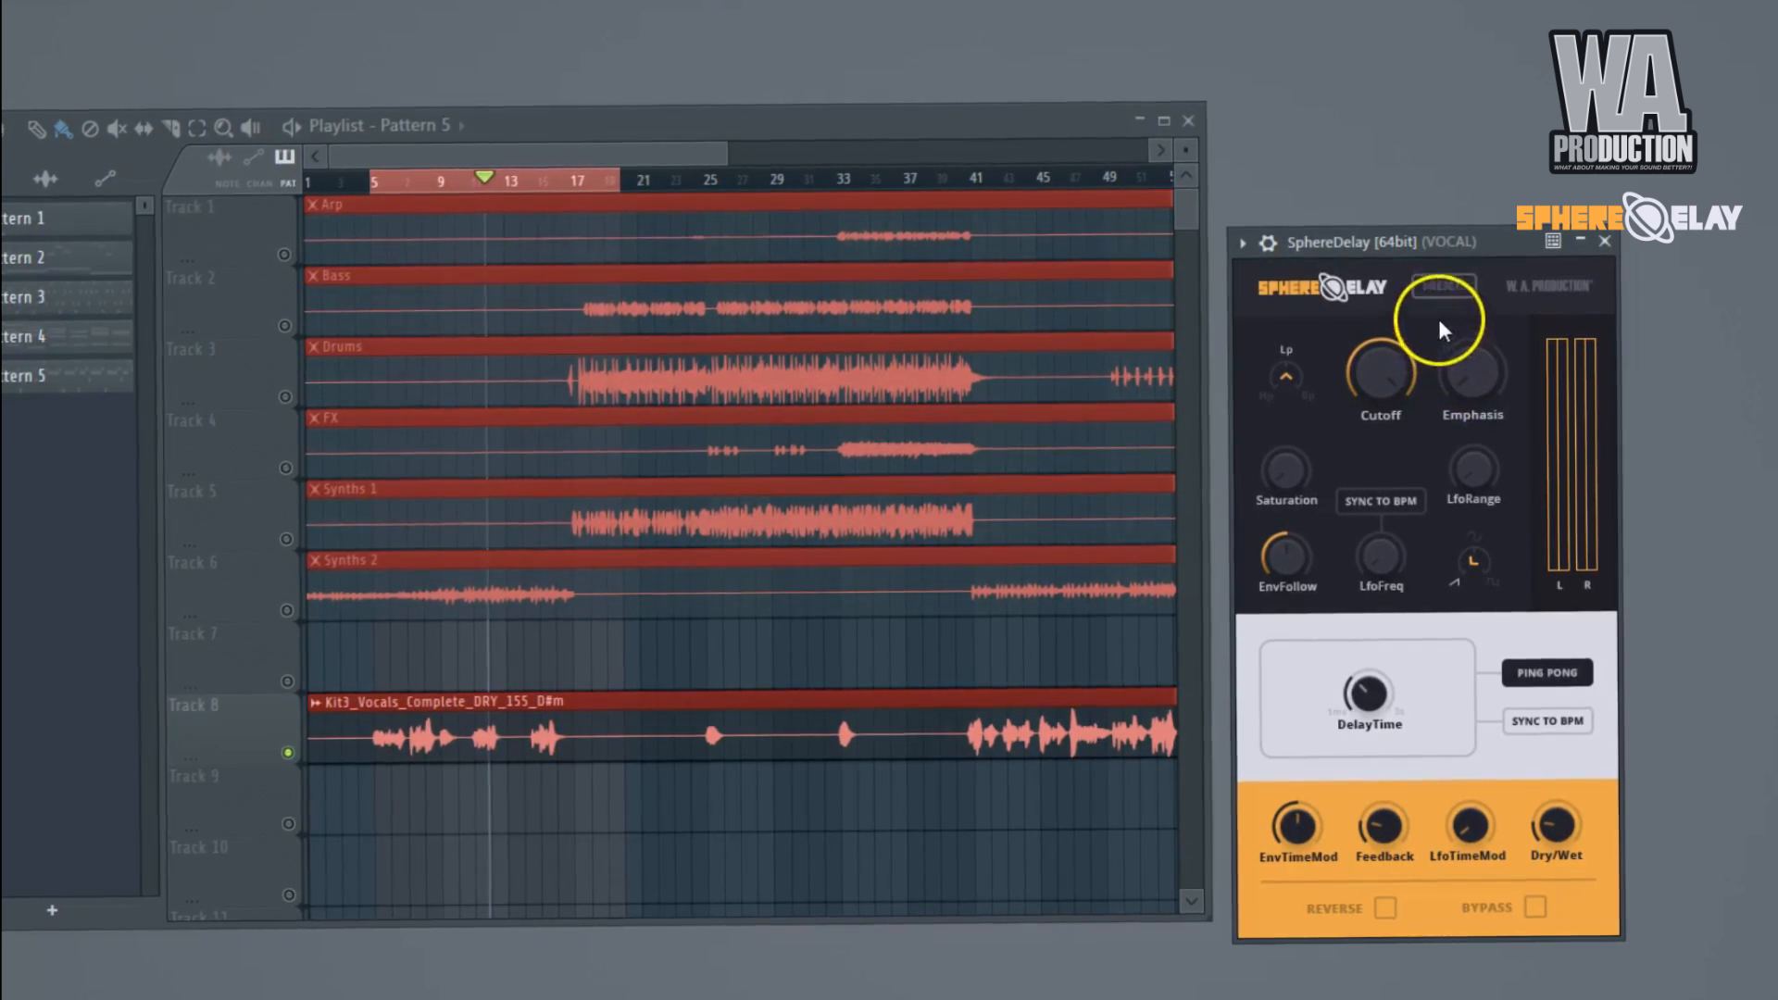
View the SphereDelay preset list, keep 01: Default, and enlarge the selected vocal section in the playlist.
{"action": "left_click", "coordinate": [1454, 281]}
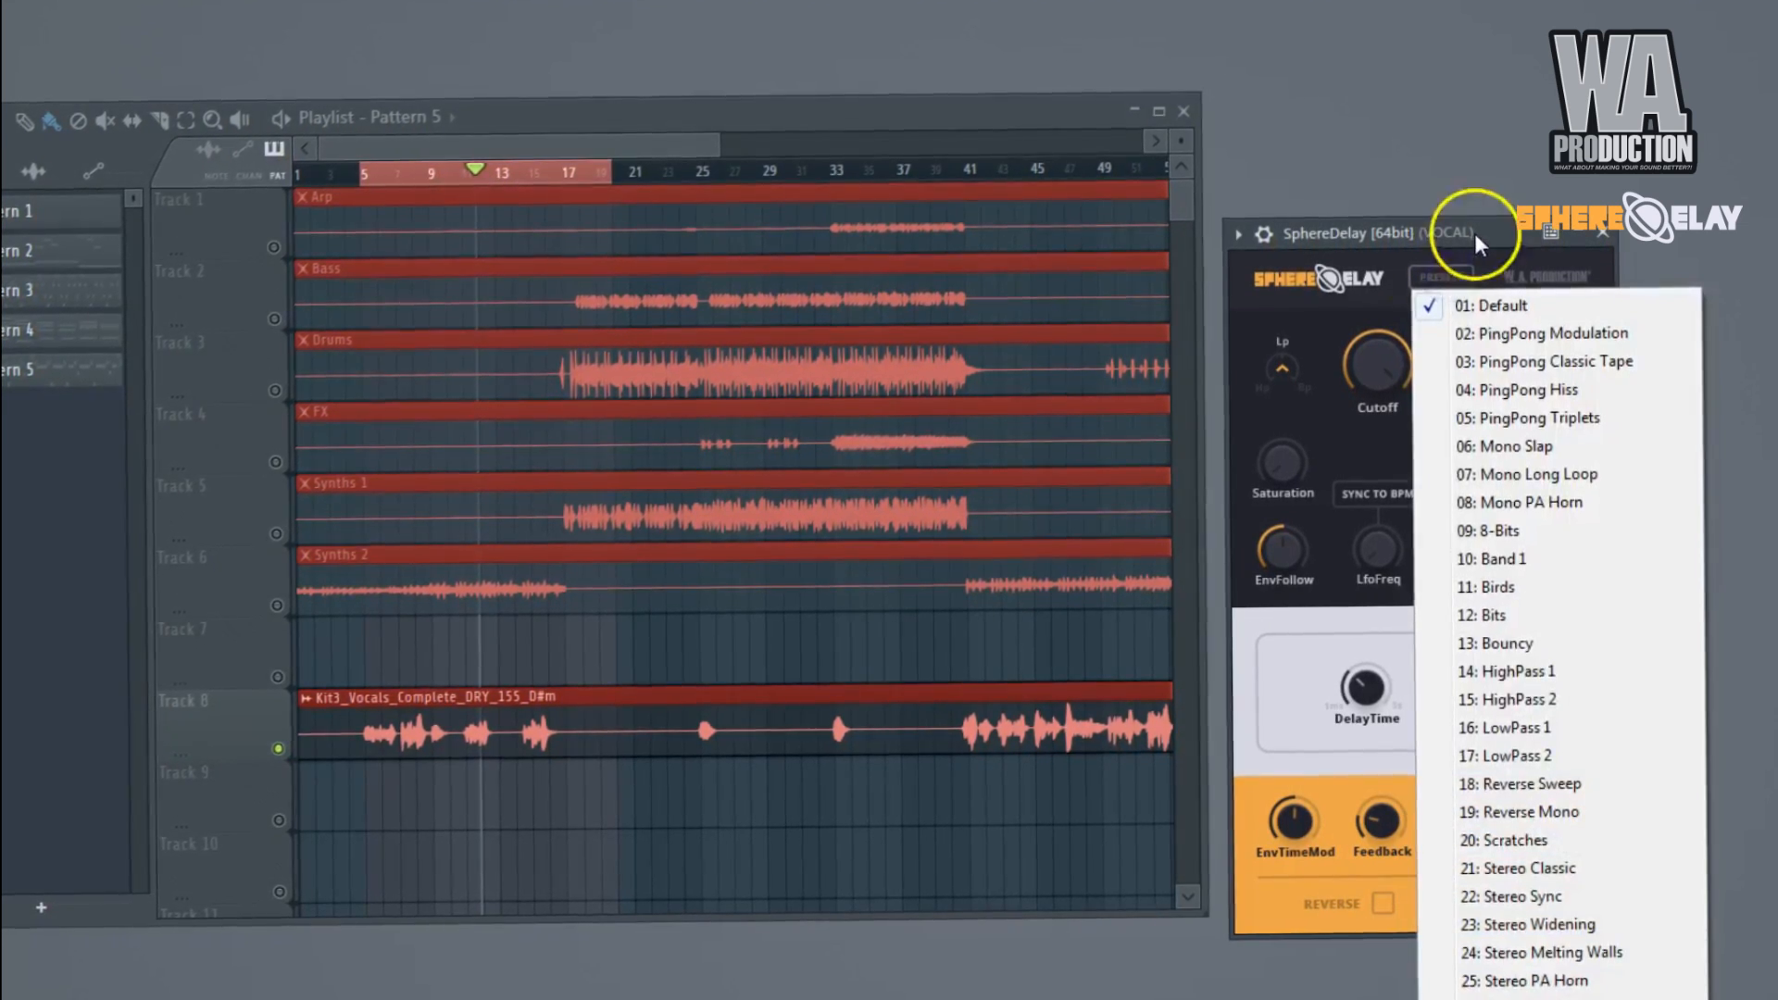
{"action": "left_click", "coordinate": [1431, 313]}
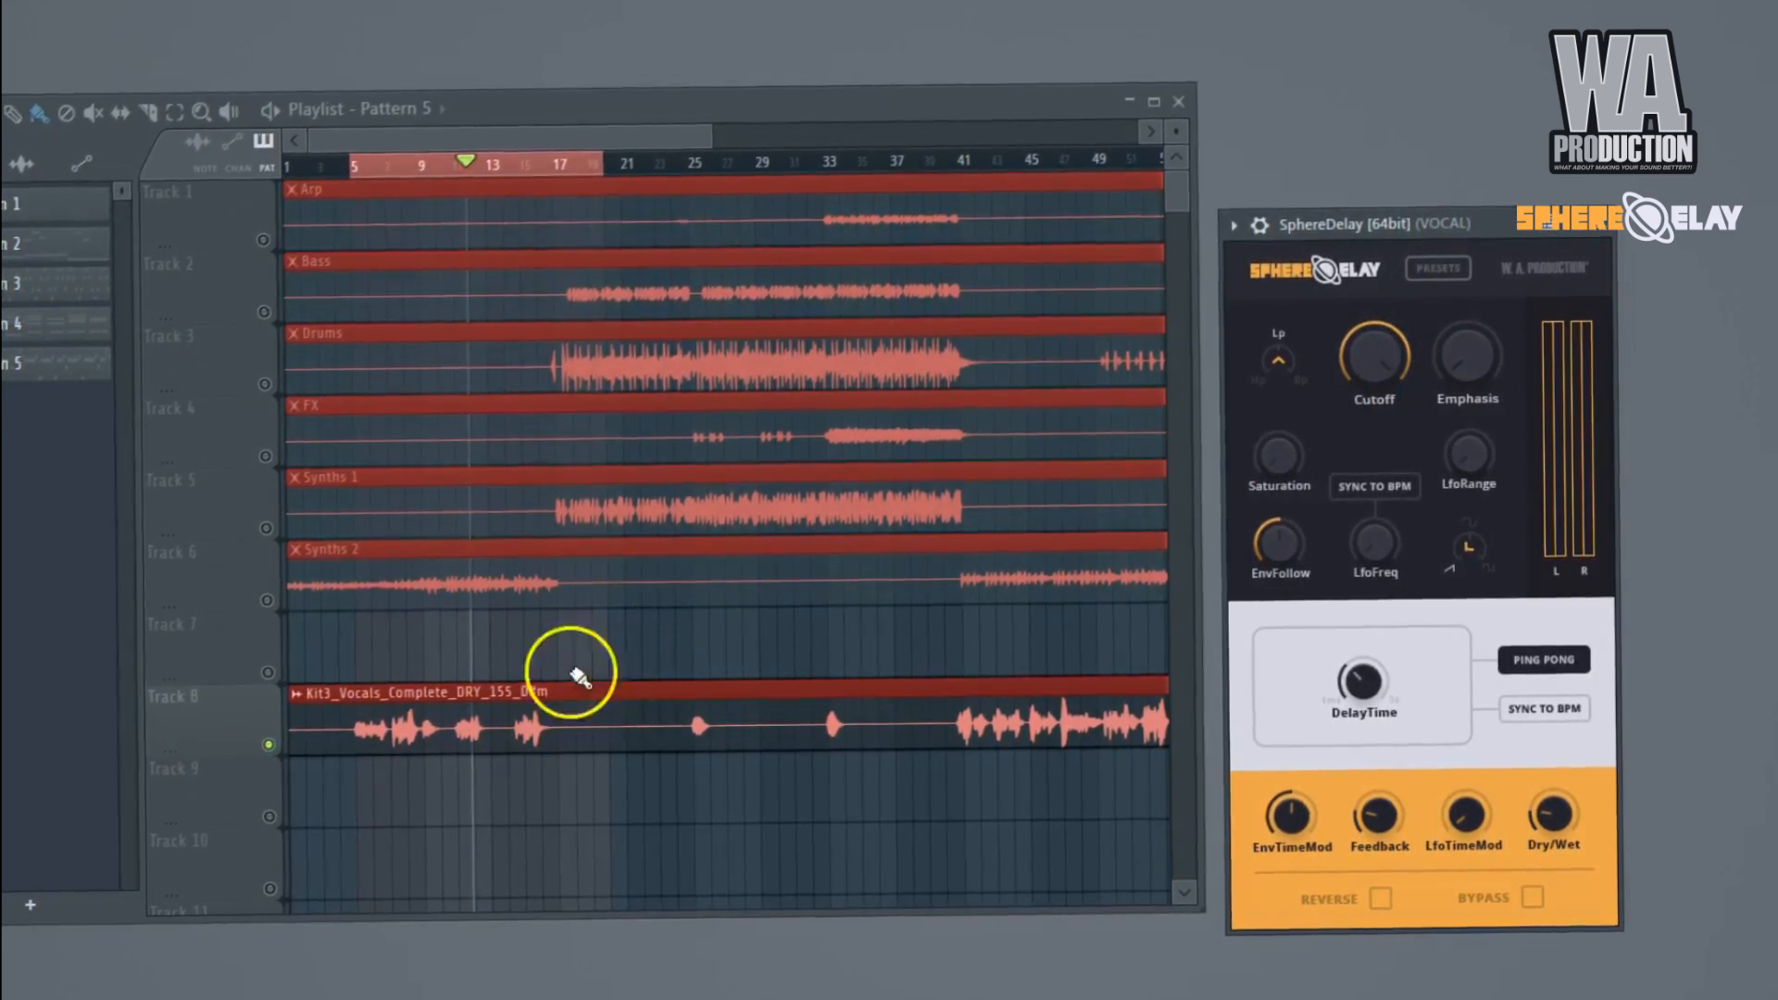
{"action": "scroll", "coordinate": [497, 684], "scroll_direction": "up", "scroll_amount": 2}
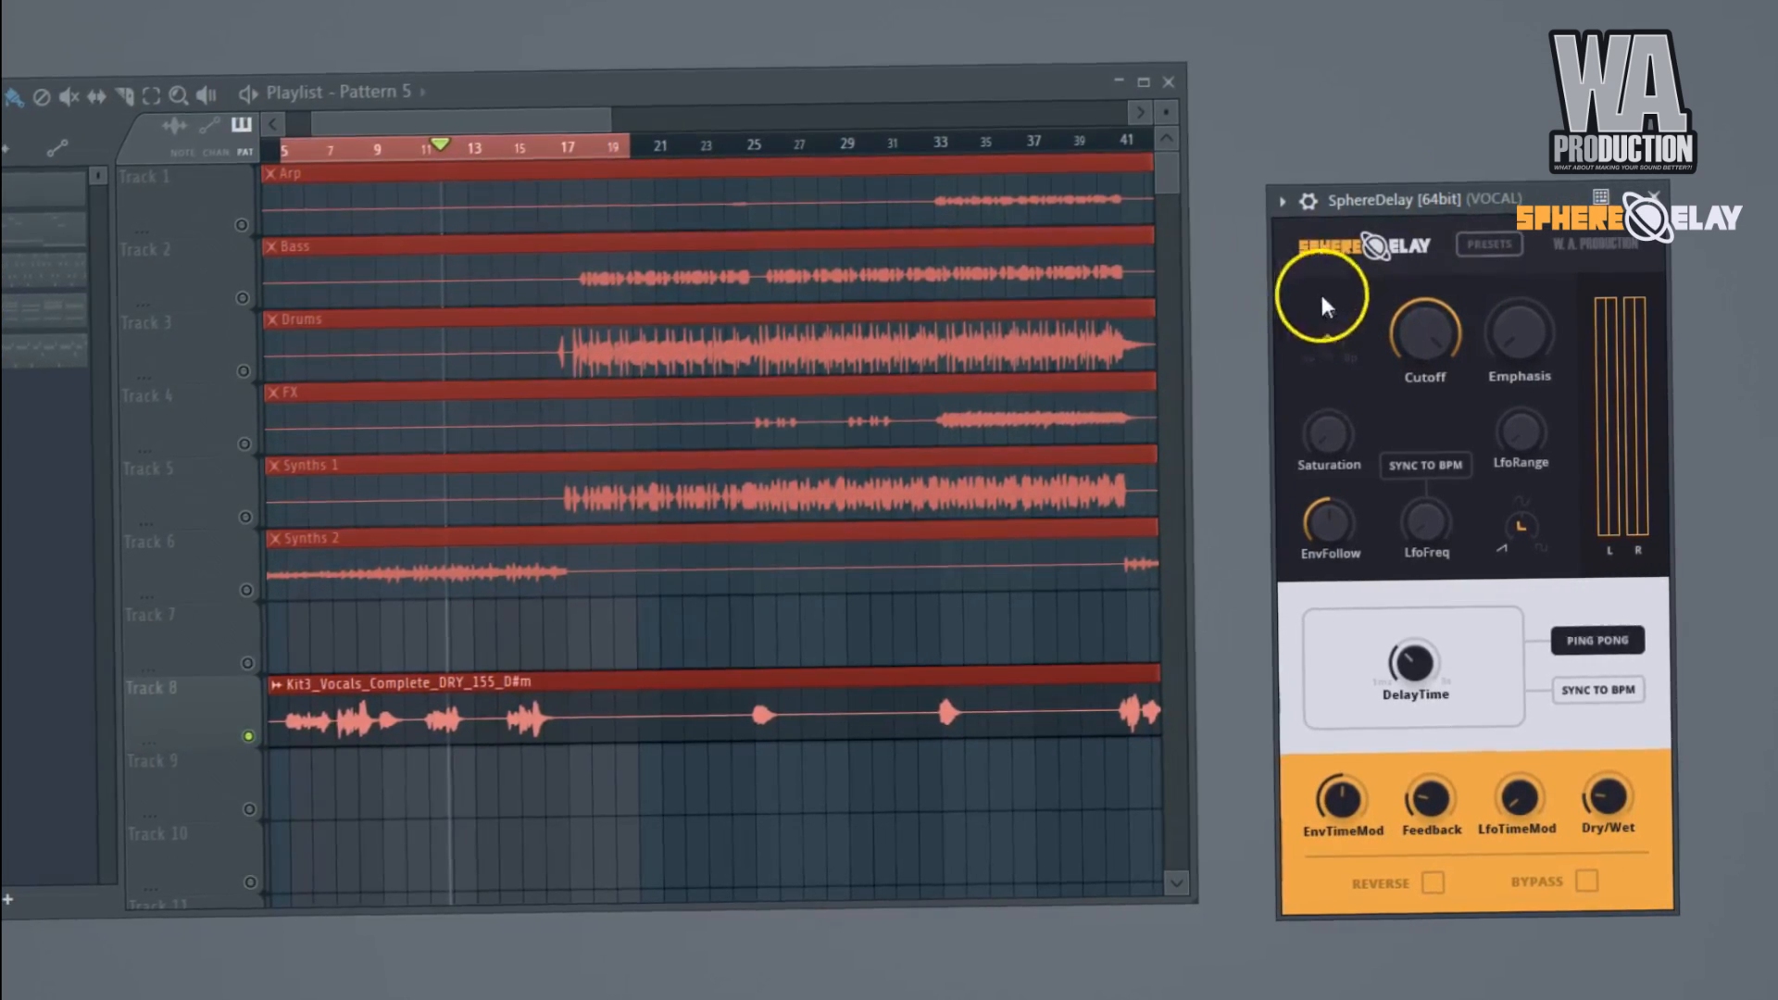
Bring the low-pass Cutoff down, settle it at about two thirds, and raise Dry/Wet to a mostly wet mix.
{"action": "left_click_drag", "start_coordinate": [1414, 340], "coordinate": [1421, 324]}
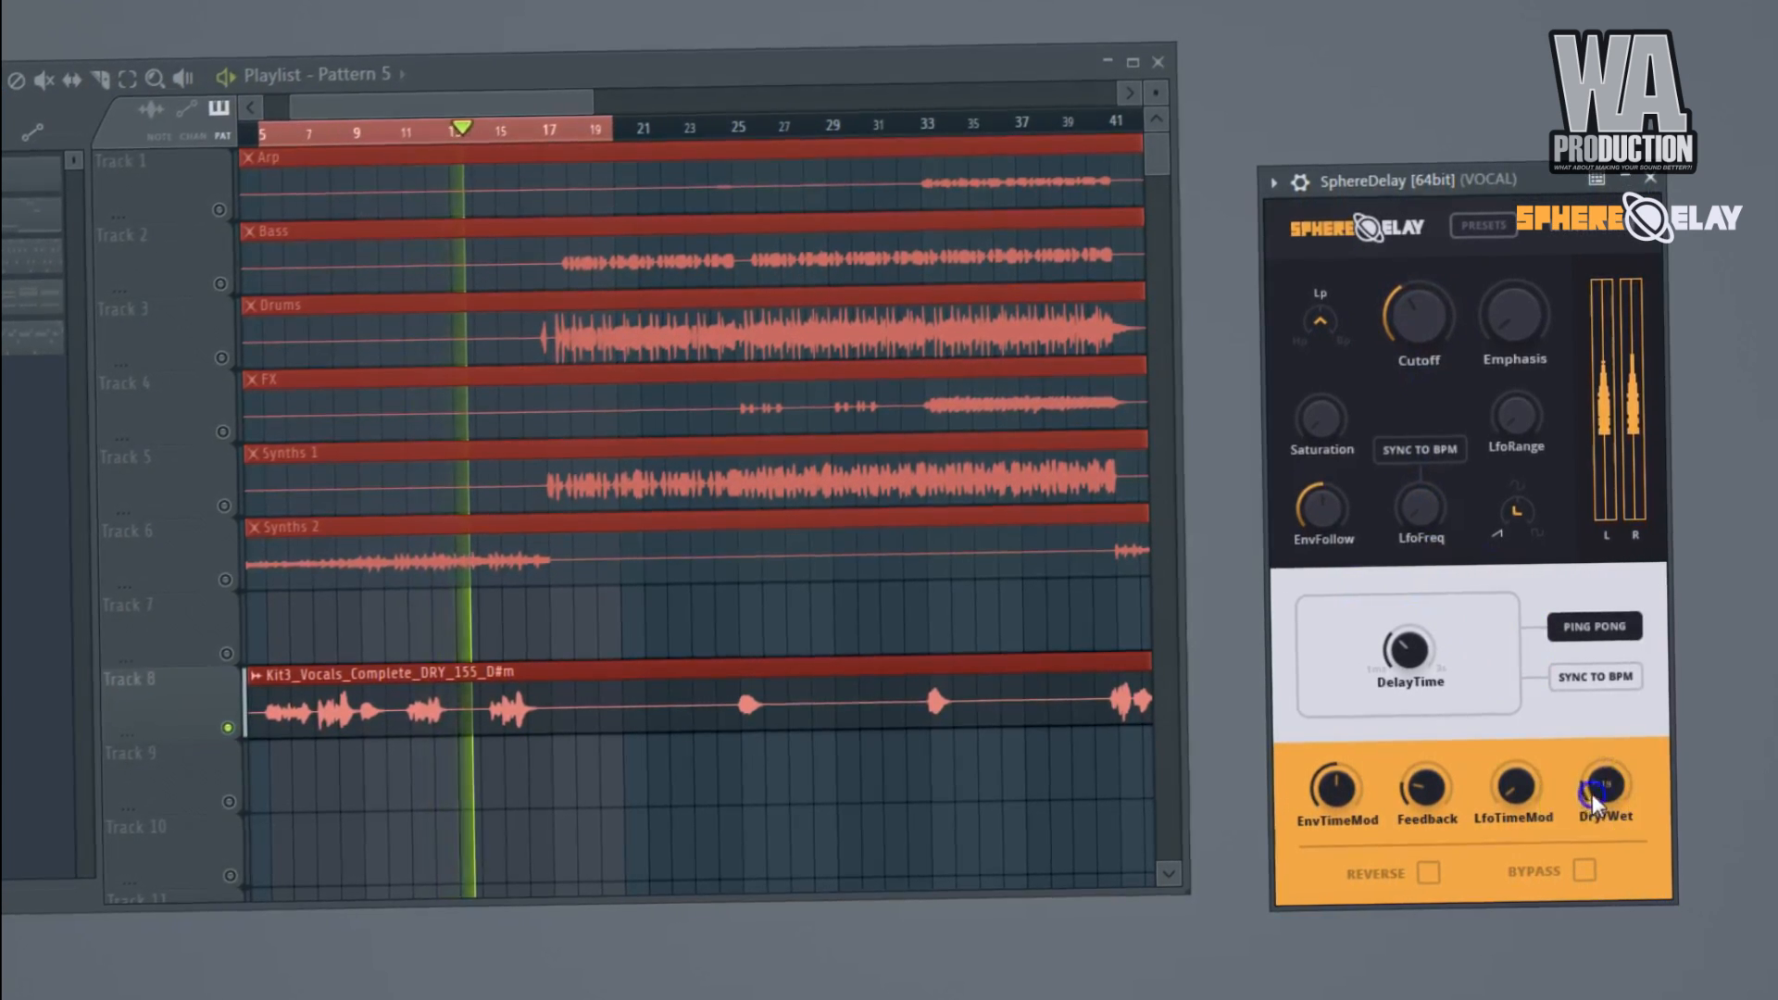
{"action": "mouse_move", "coordinate": [1428, 306]}
{"action": "left_mouse_down"}
{"action": "mouse_move", "coordinate": [1420, 369]}
{"action": "mouse_move", "coordinate": [1417, 289]}
{"action": "left_mouse_up"}
{"action": "left_click_drag", "start_coordinate": [1417, 209], "coordinate": [1415, 188]}
{"action": "left_click_drag", "start_coordinate": [1598, 765], "coordinate": [1602, 763]}
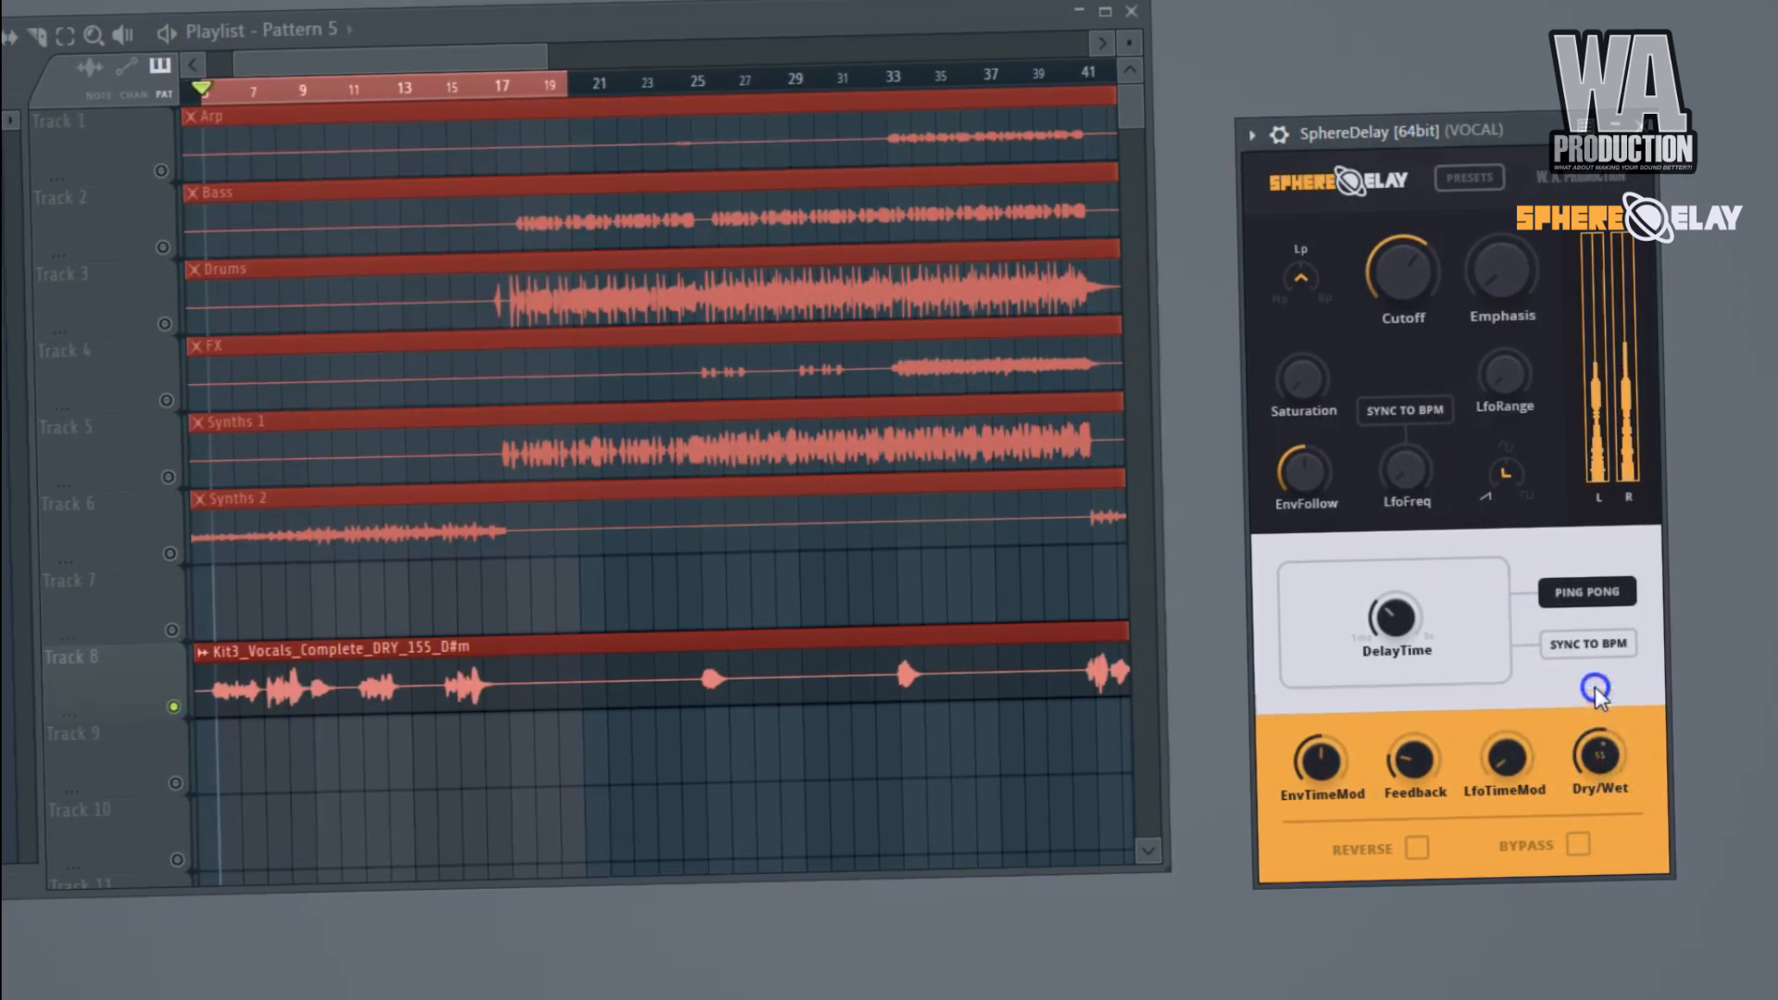
{"action": "left_click", "coordinate": [1600, 585]}
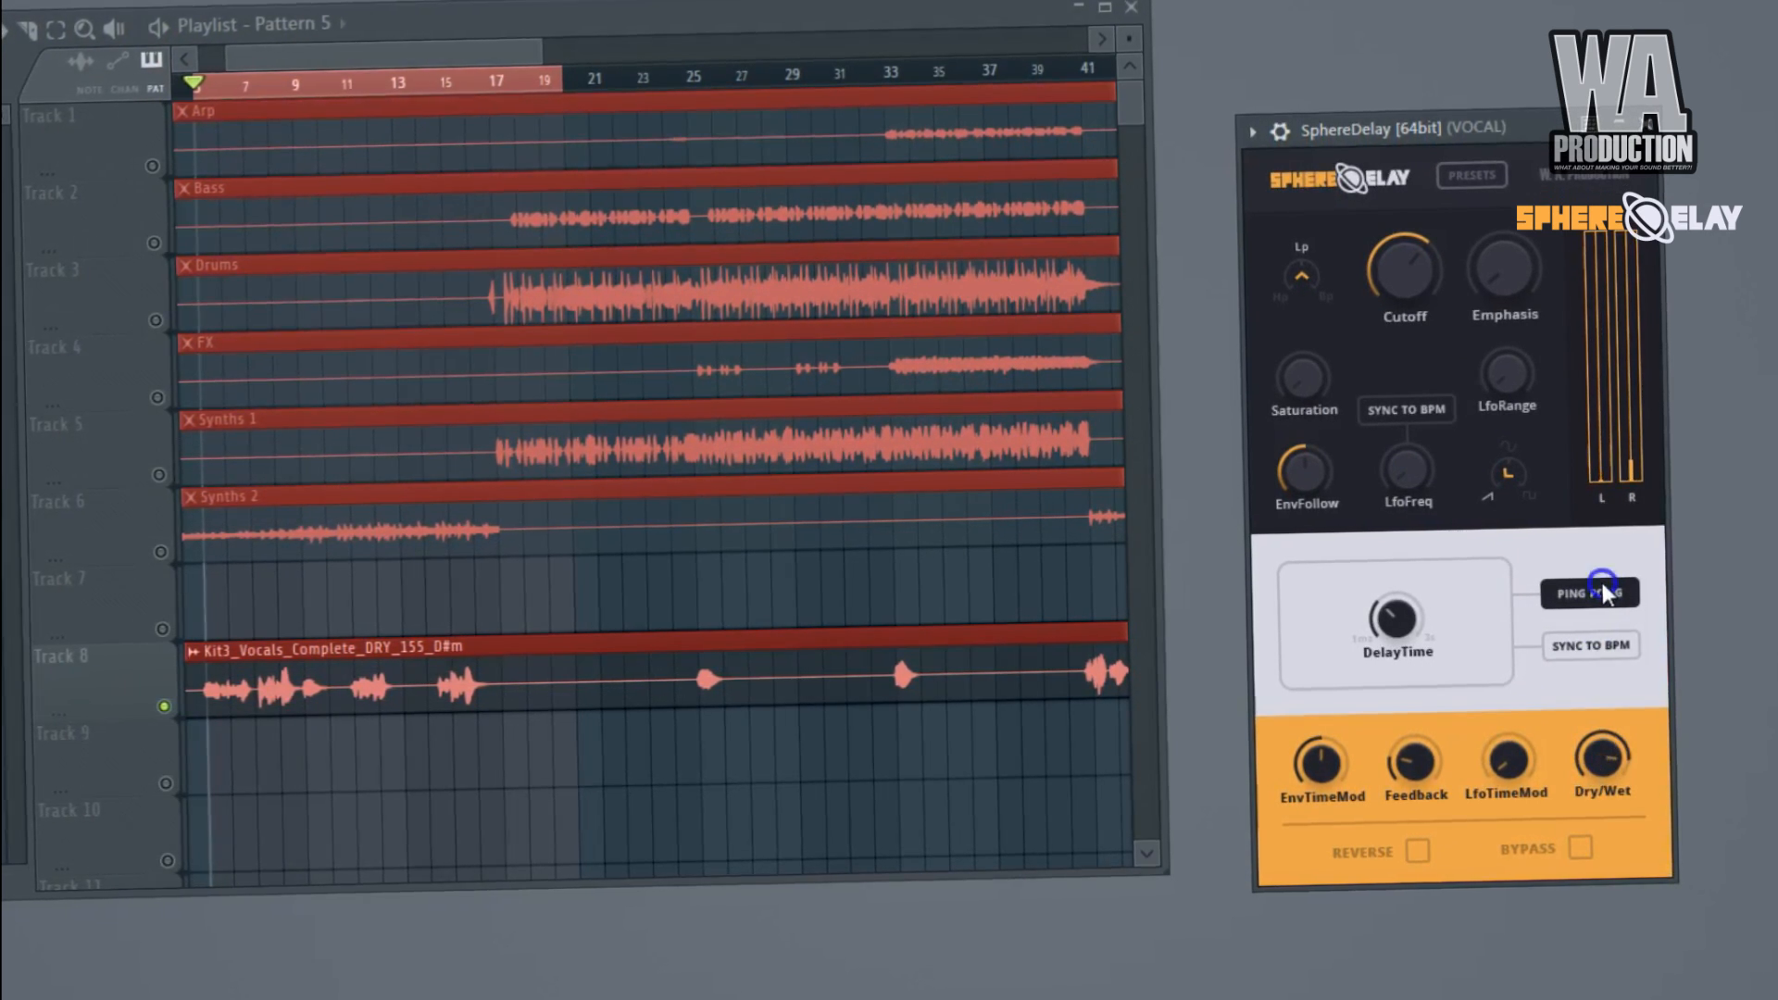
Sweep the low-pass Cutoff down and back to nearly fully open while the vocals play, and raise Emphasis moderately.
{"action": "left_click_drag", "start_coordinate": [1417, 272], "coordinate": [1411, 264]}
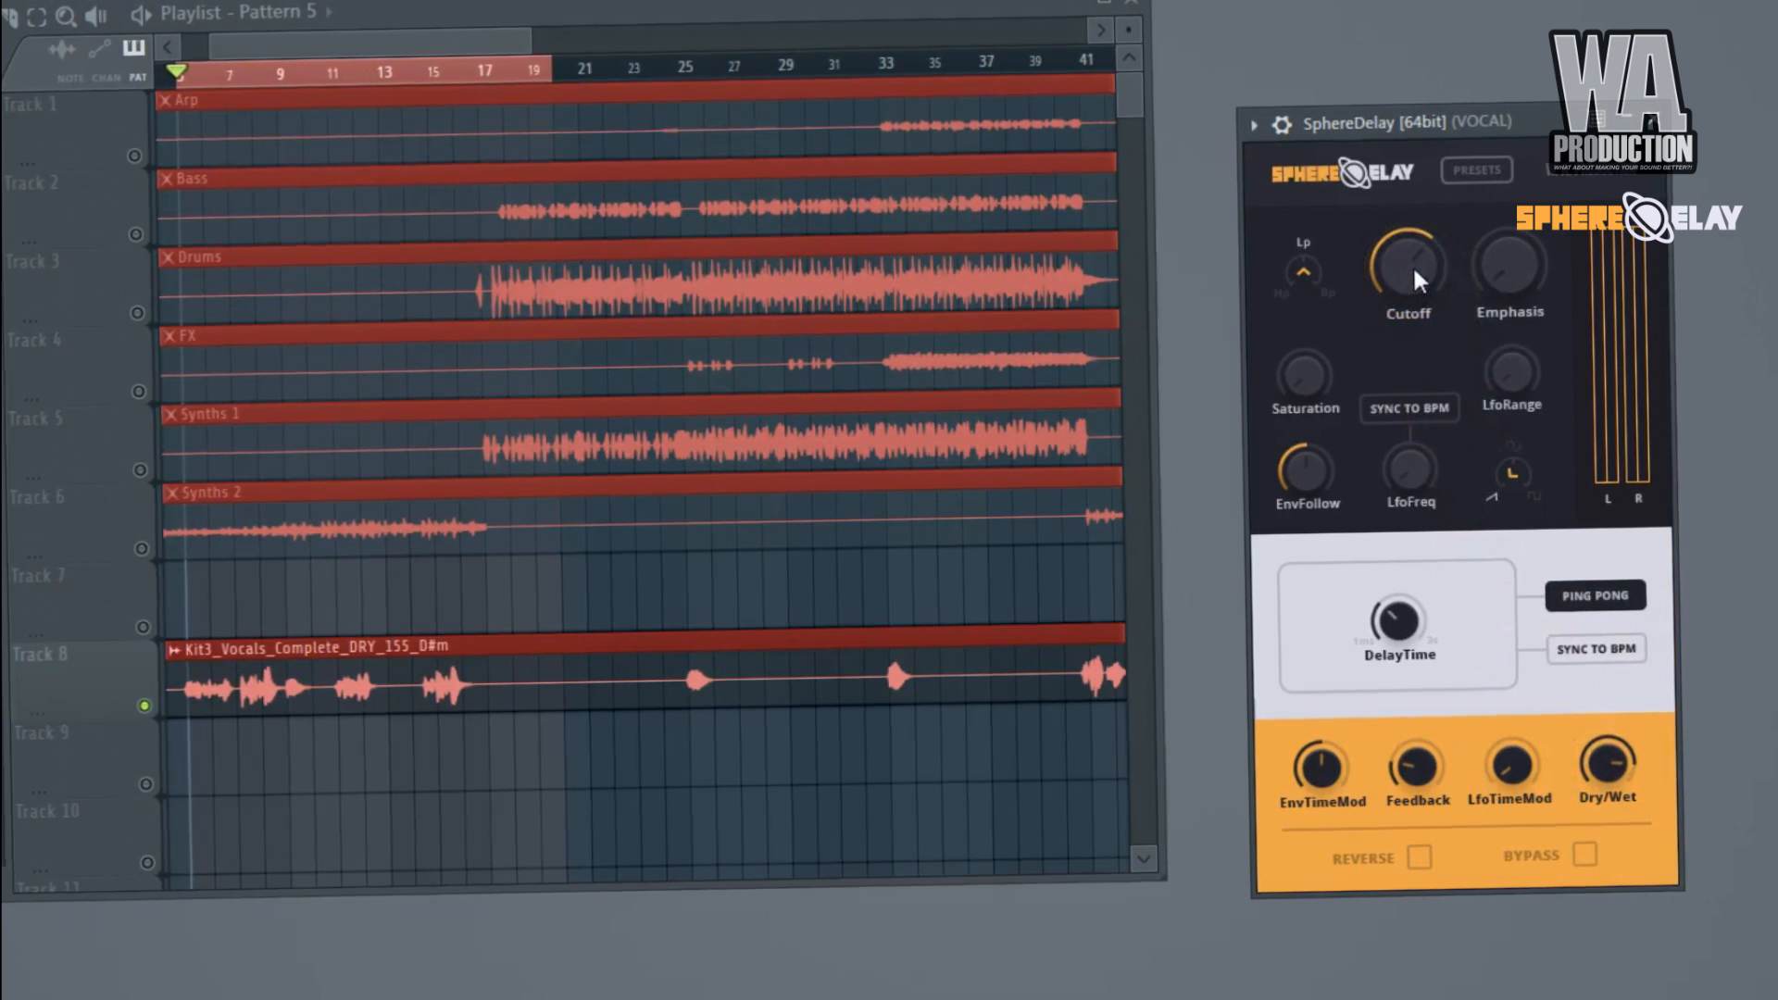
{"action": "key", "text": "space"}
{"action": "left_click_drag", "start_coordinate": [1415, 268], "coordinate": [1432, 397]}
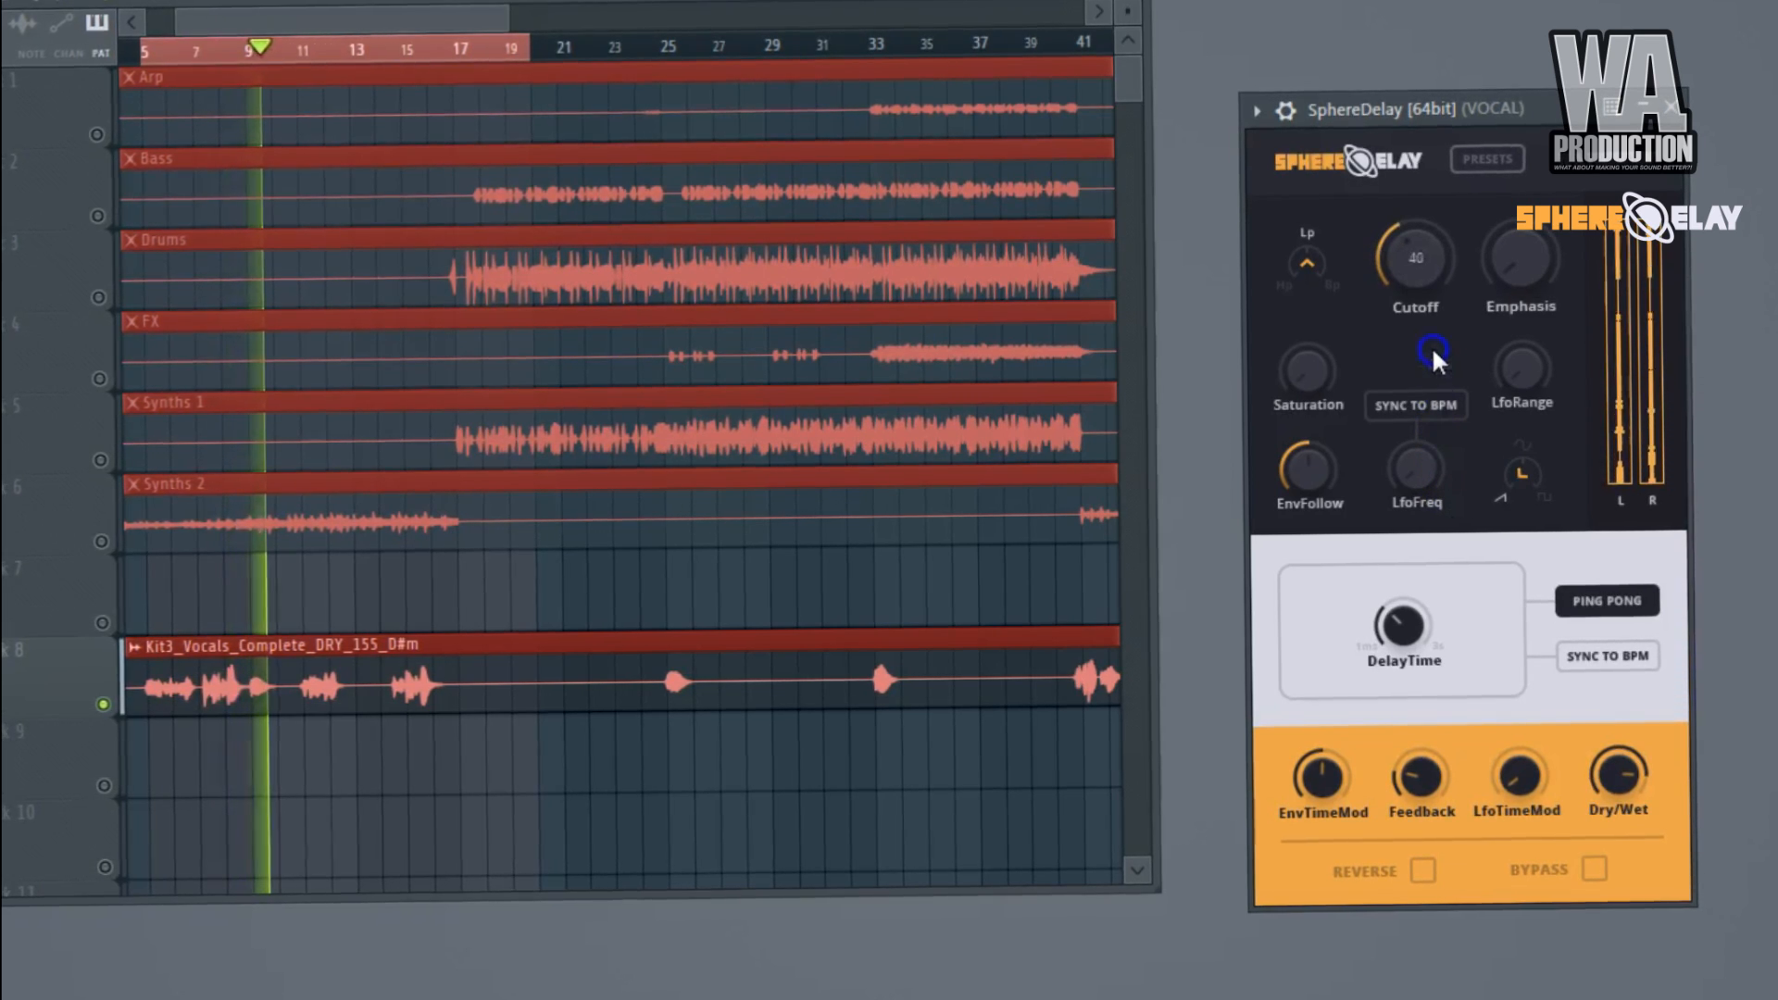
{"action": "left_click_drag", "start_coordinate": [1430, 220], "coordinate": [1436, 167]}
{"action": "left_click_drag", "start_coordinate": [1518, 269], "coordinate": [1535, 185]}
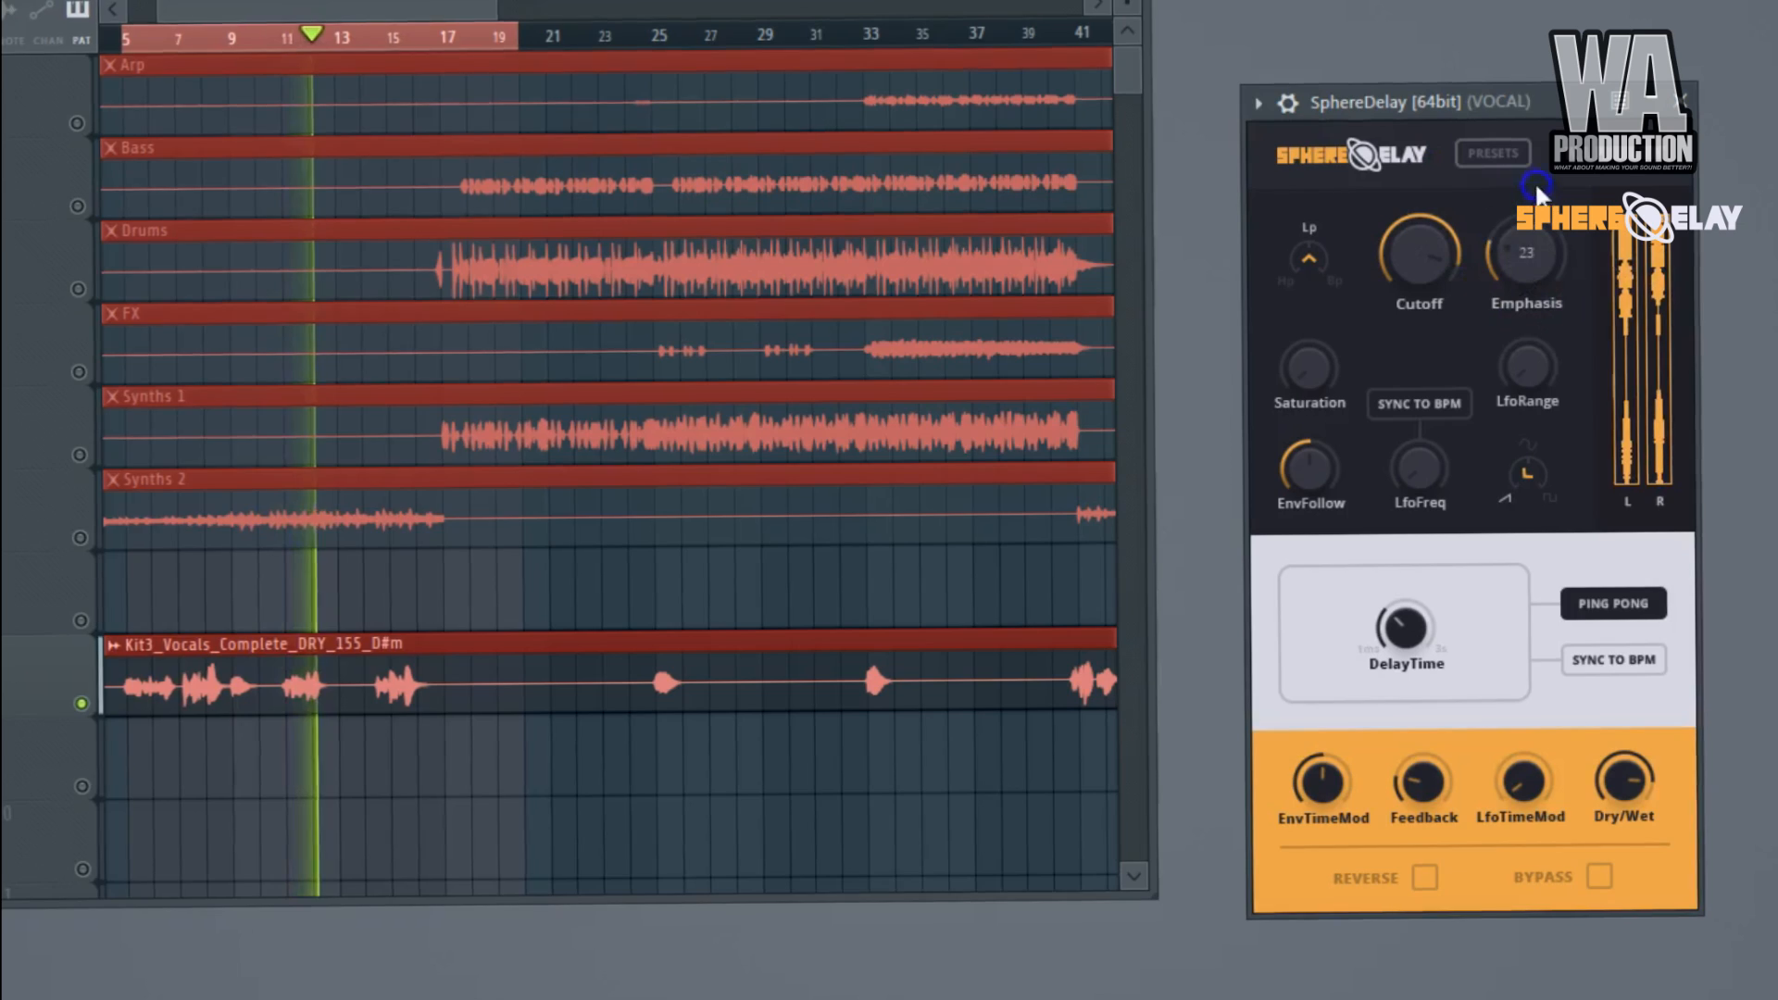
{"action": "left_click_drag", "start_coordinate": [1542, 107], "coordinate": [1546, 72]}
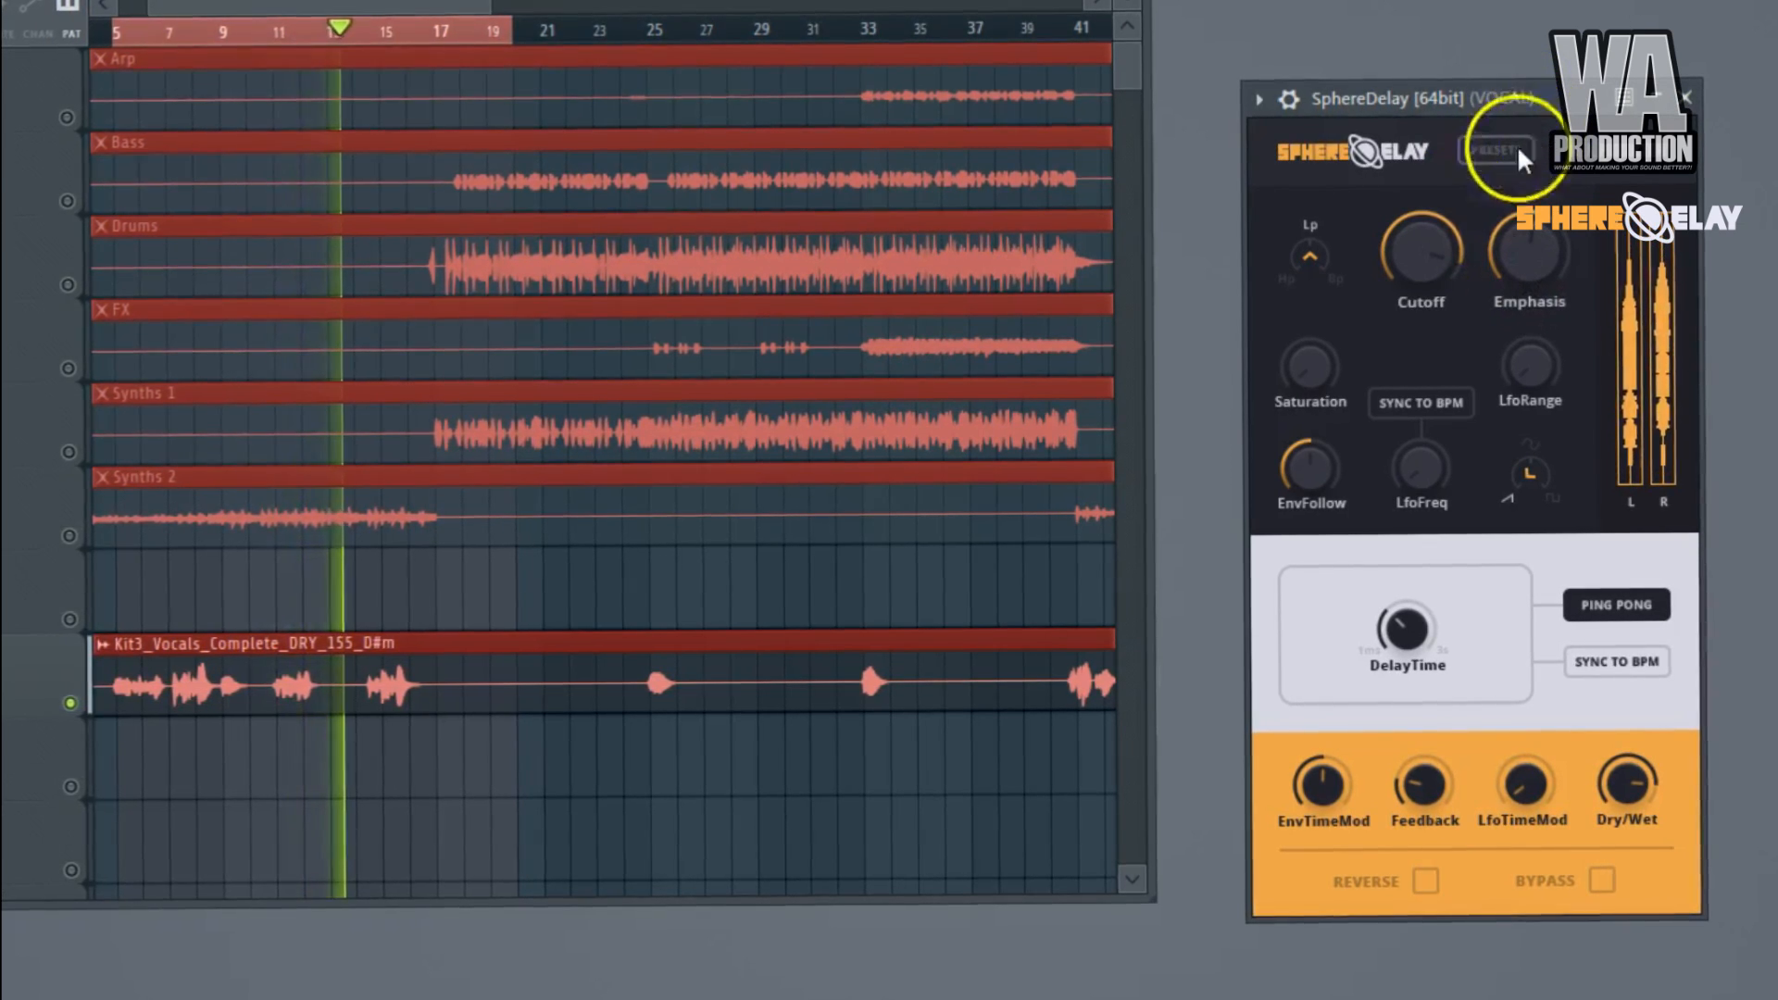
Switch the filter type to Hp, sweep the Cutoff up, and bring it down to about a third.
{"action": "left_click", "coordinate": [1423, 263]}
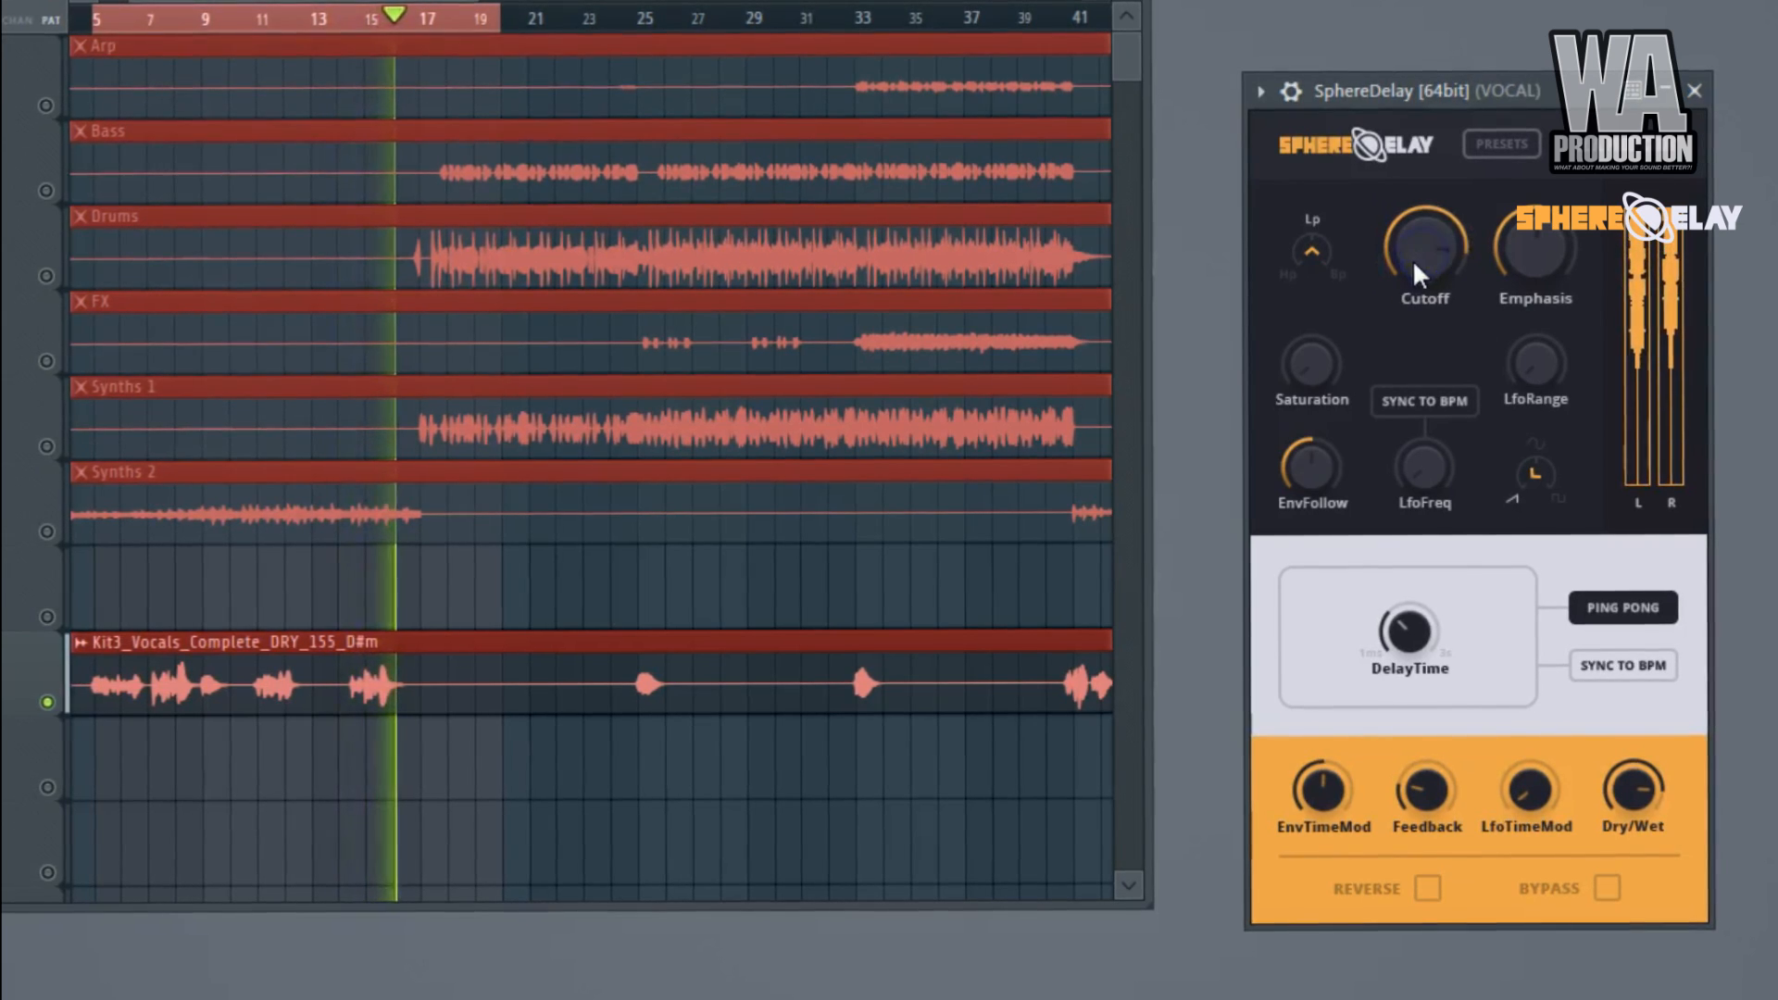
{"action": "left_click_drag", "start_coordinate": [1306, 257], "coordinate": [1297, 331]}
{"action": "left_click_drag", "start_coordinate": [1421, 246], "coordinate": [1466, 156]}
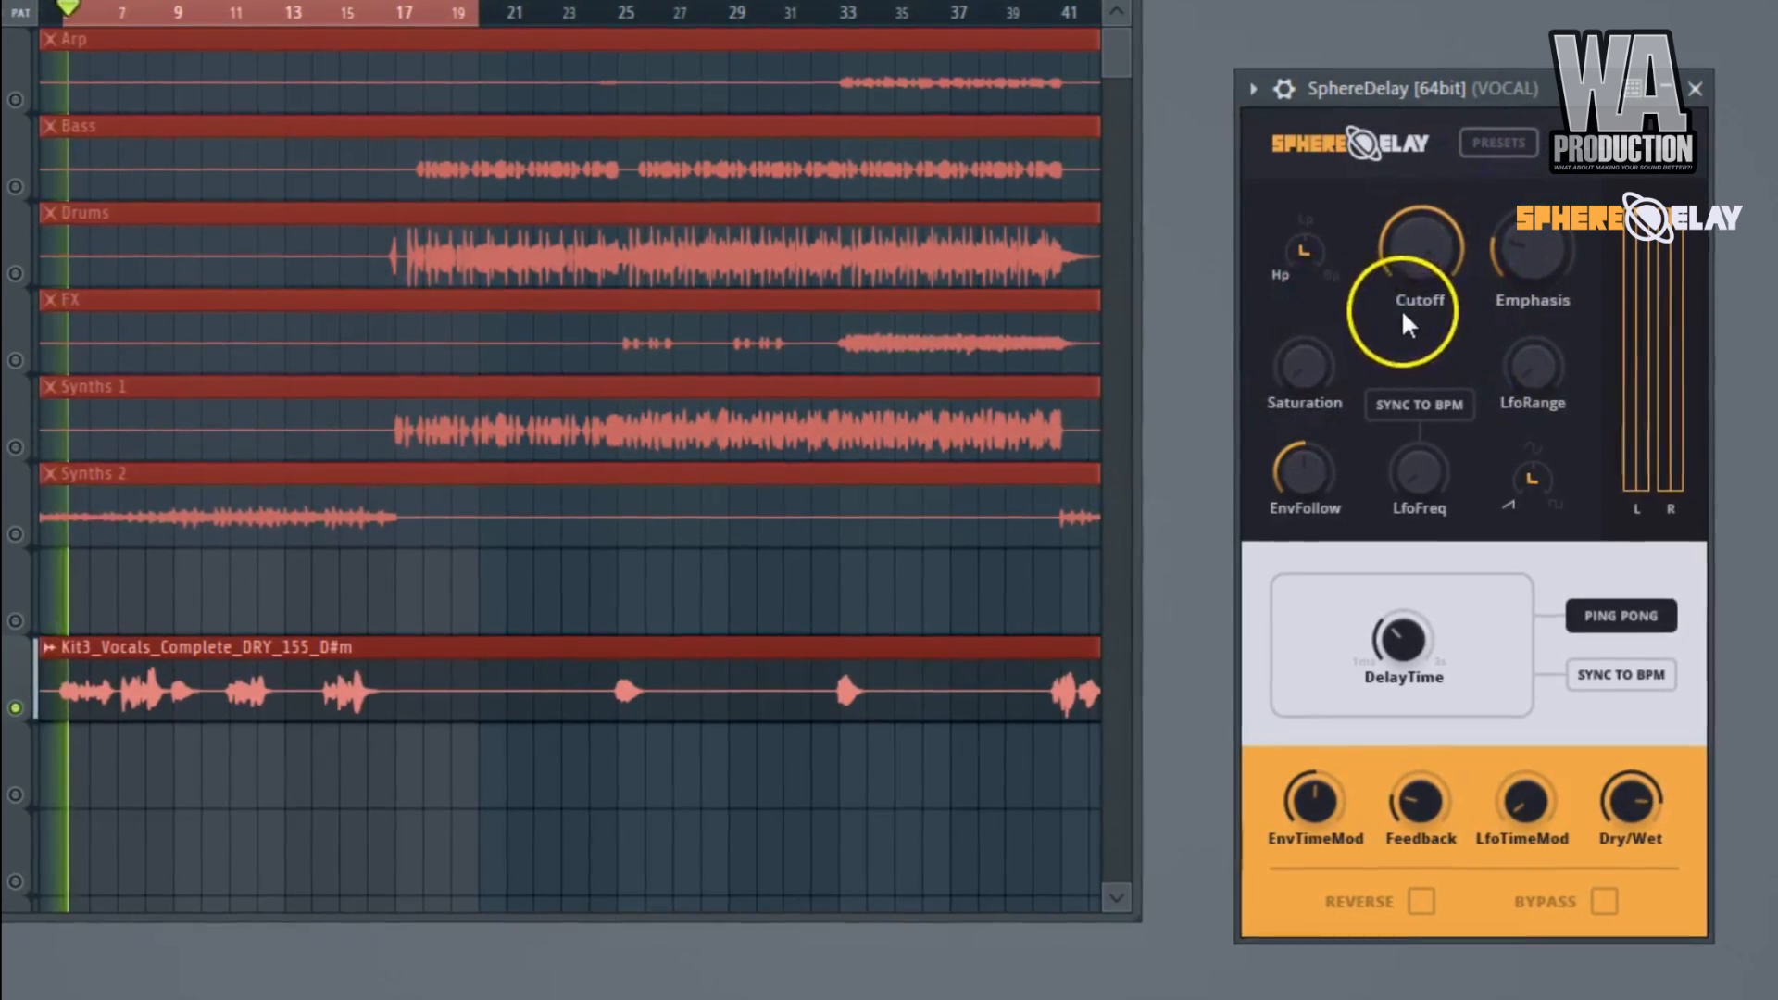
{"action": "left_click_drag", "start_coordinate": [1404, 246], "coordinate": [1413, 528]}
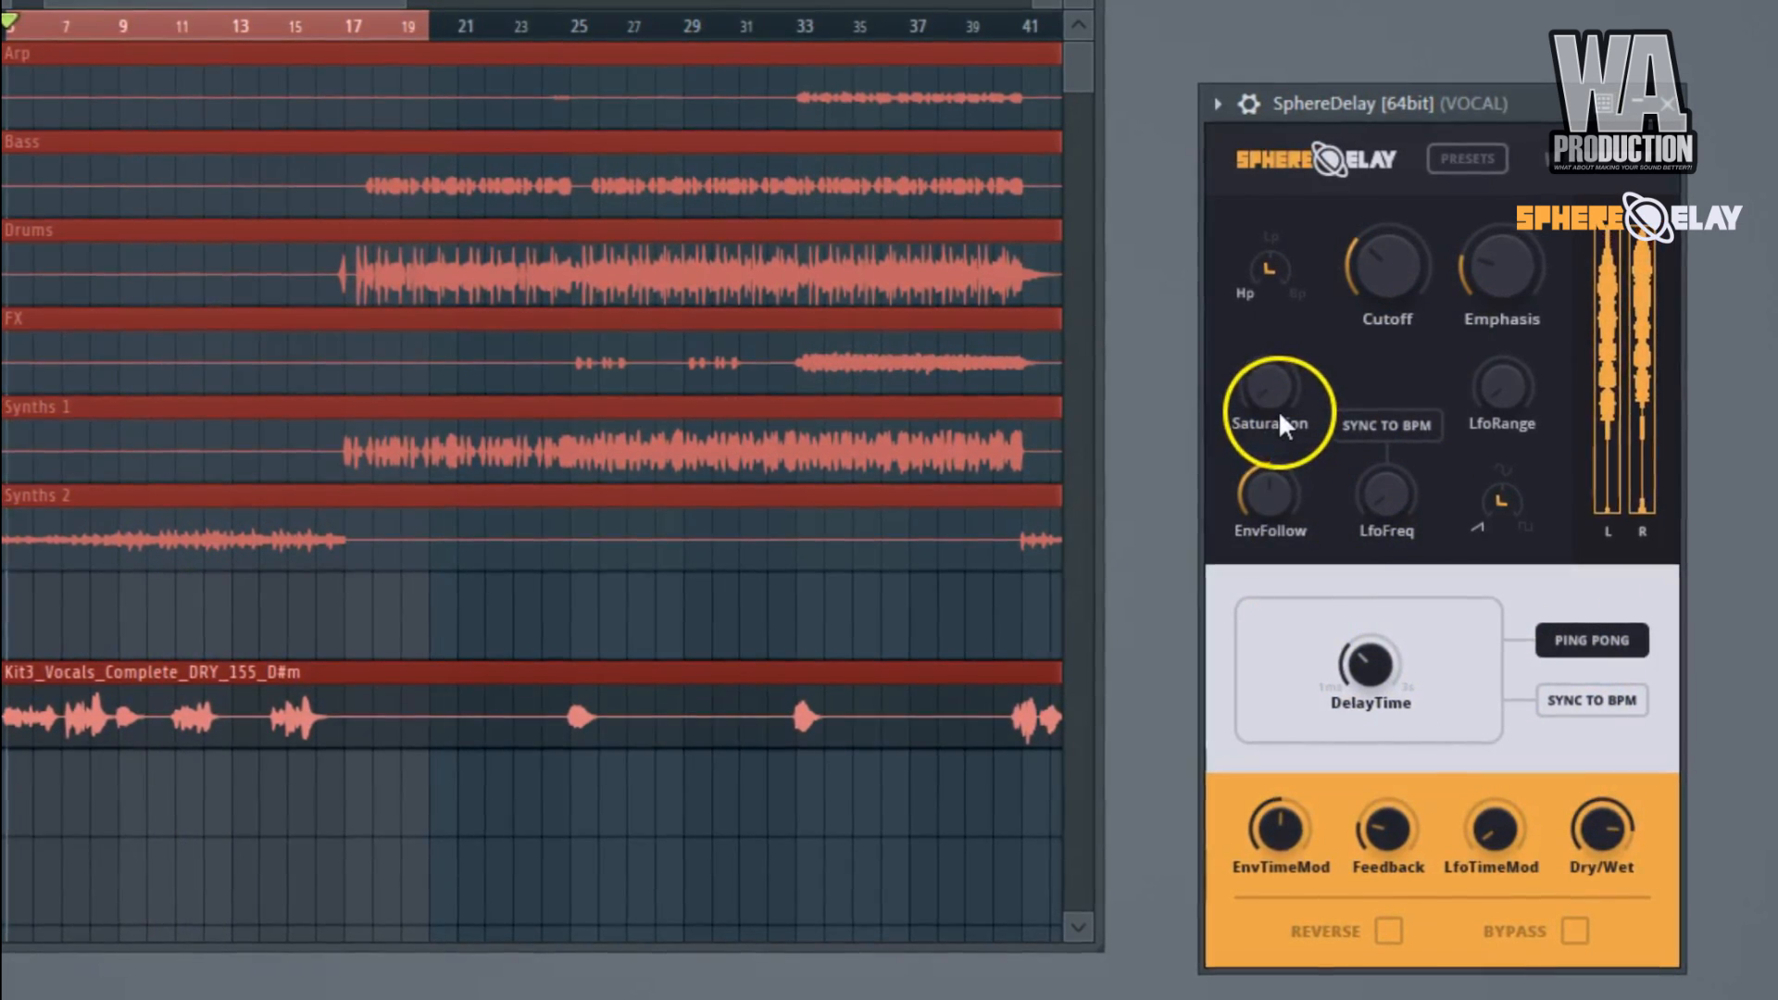
Add a small amount of Saturation to the delayed vocals and lower Dry/Wet slightly.
{"action": "mouse_move", "coordinate": [1275, 408]}
{"action": "left_mouse_down"}
{"action": "mouse_move", "coordinate": [1274, 342]}
{"action": "mouse_move", "coordinate": [1264, 441]}
{"action": "left_mouse_up"}
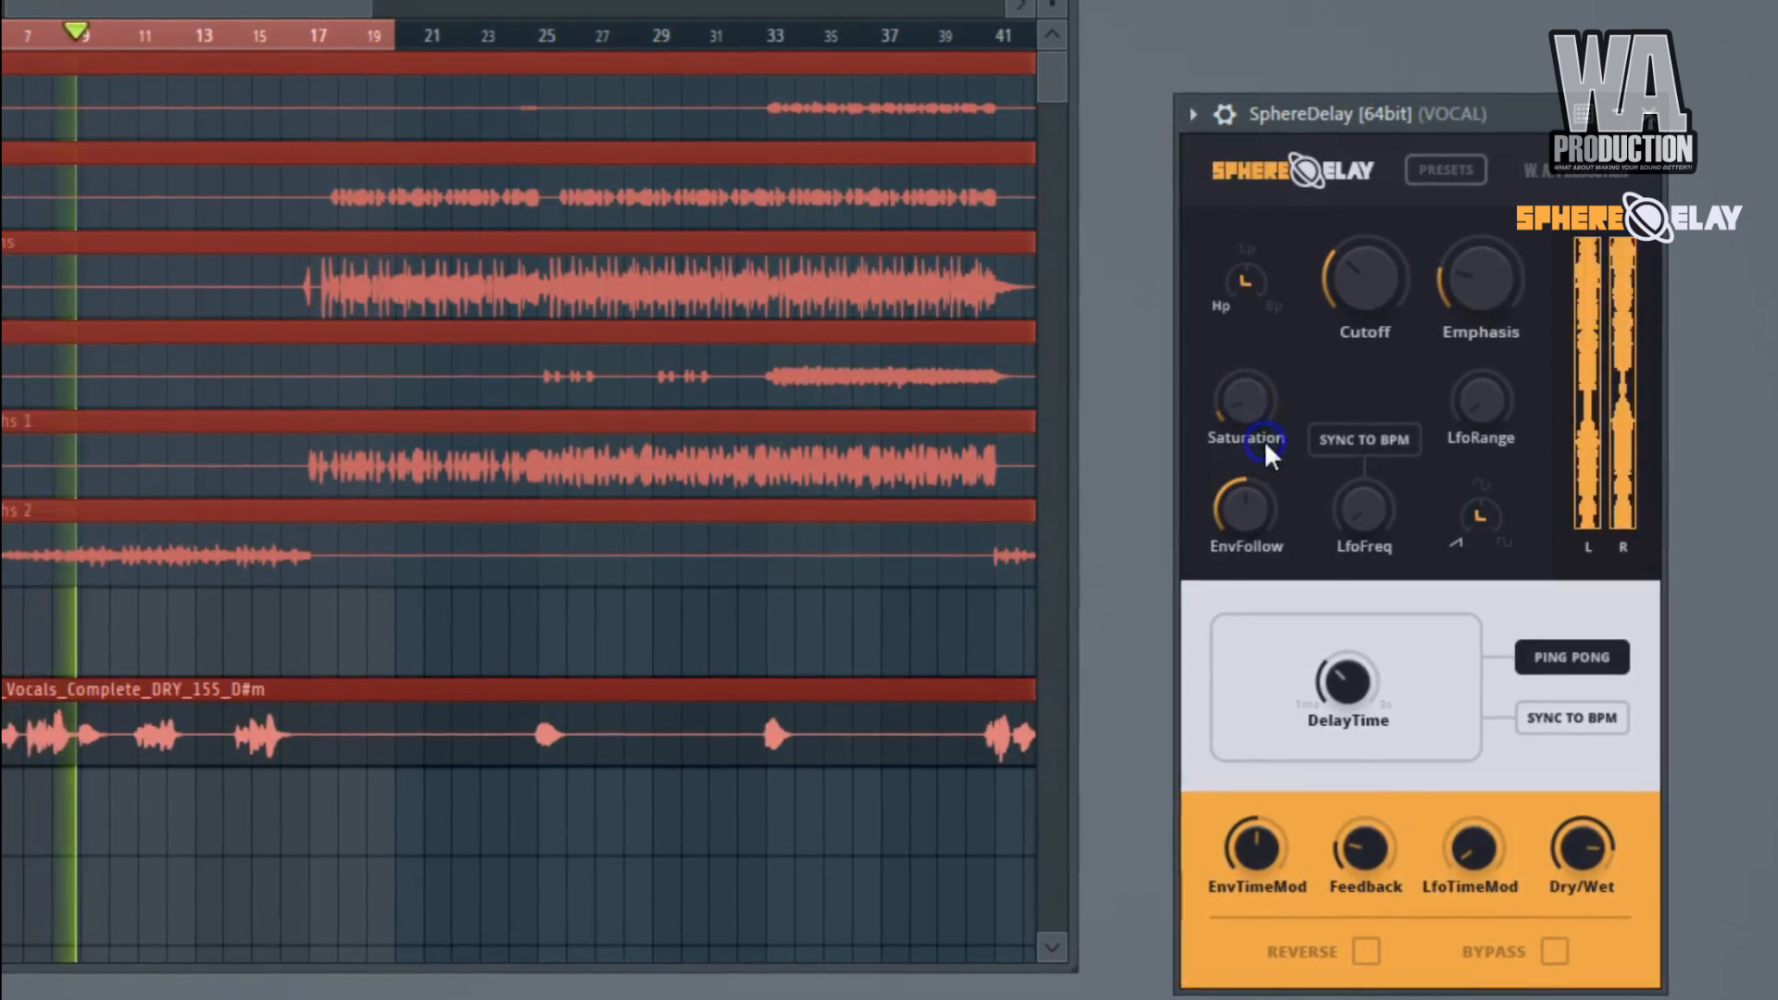
{"action": "left_click_drag", "start_coordinate": [1582, 845], "coordinate": [1572, 878]}
Set the filter LFO to a sine wave synced to BPM, with LfoRange at about half and LfoFreq slightly below half.
{"action": "left_click", "coordinate": [1470, 517]}
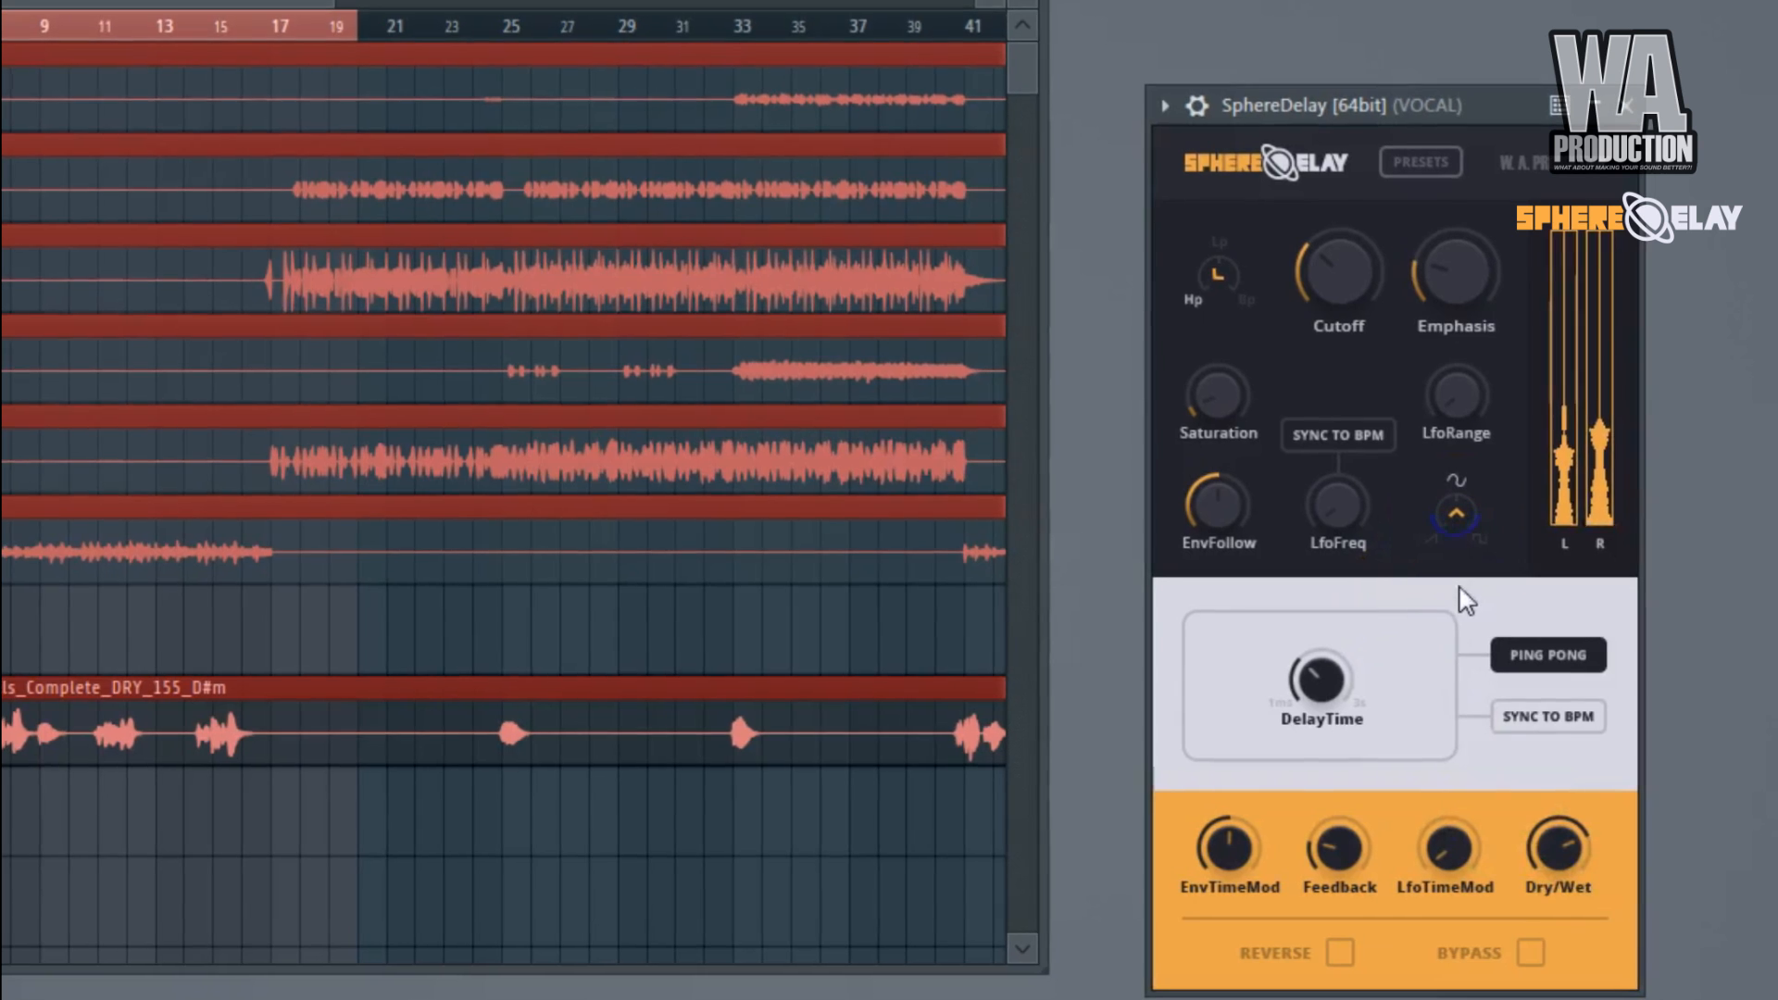
{"action": "left_click", "coordinate": [1373, 448]}
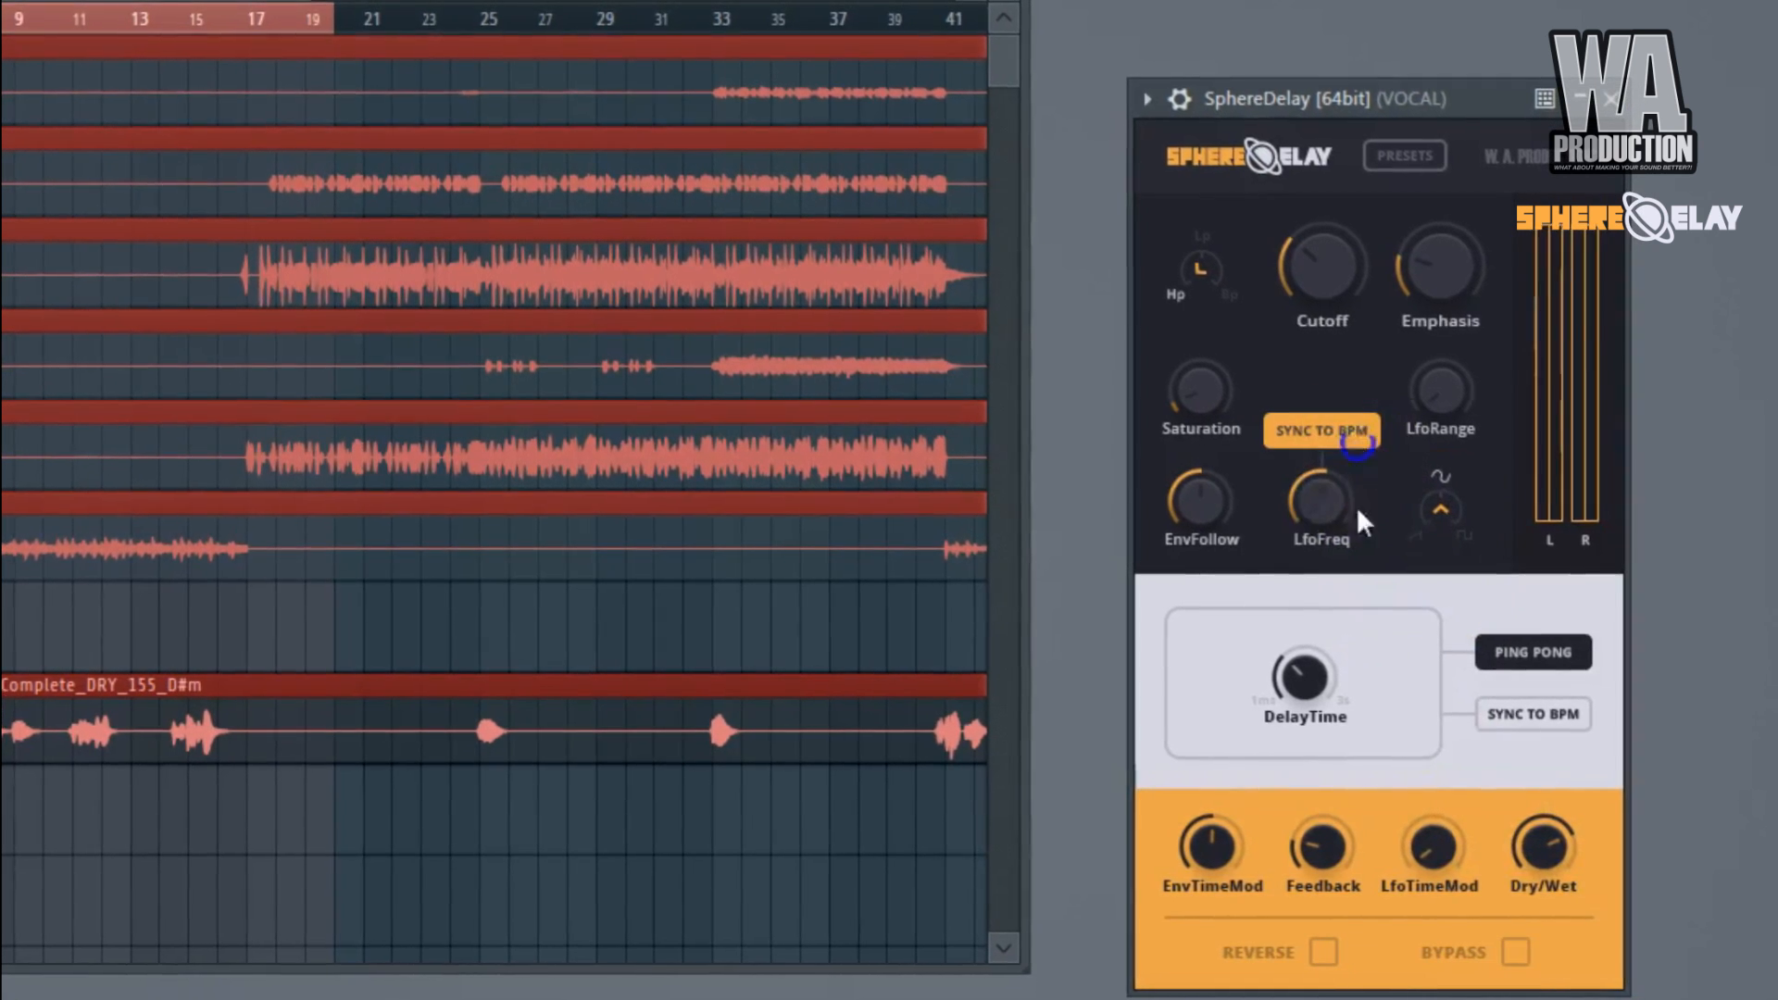
{"action": "left_click_drag", "start_coordinate": [1437, 415], "coordinate": [1430, 339]}
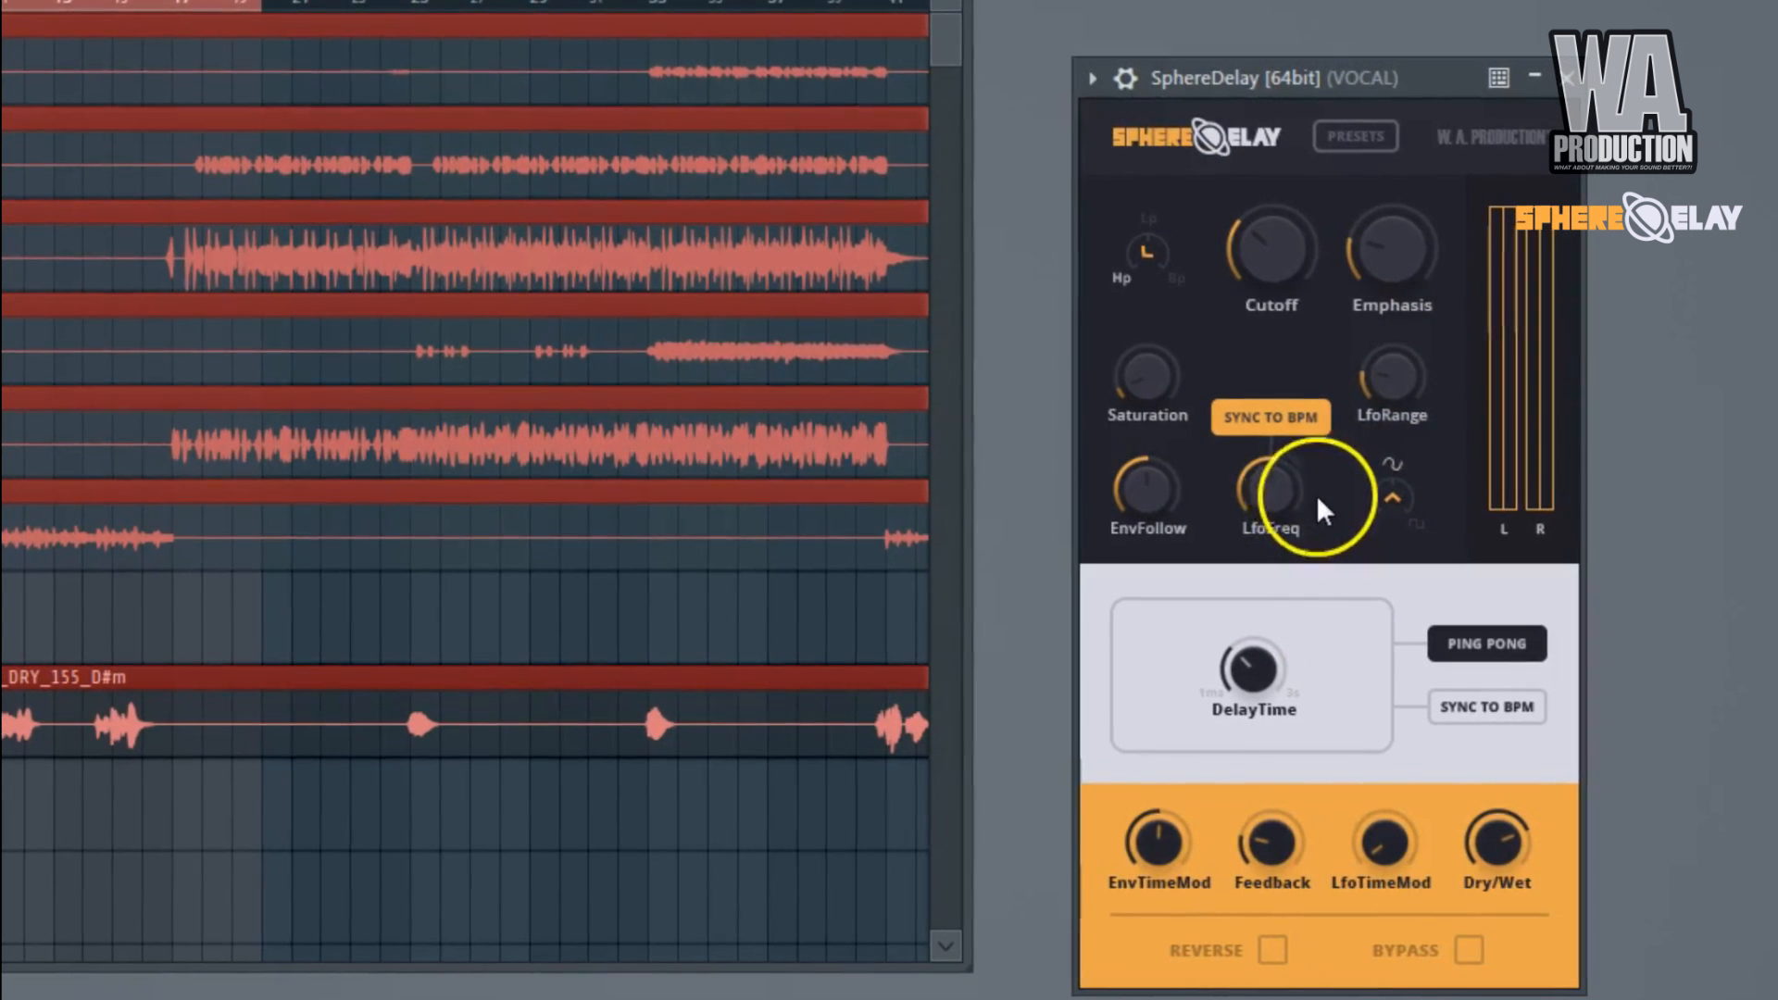
{"action": "left_click_drag", "start_coordinate": [1386, 375], "coordinate": [1388, 254]}
{"action": "left_click_drag", "start_coordinate": [1246, 487], "coordinate": [1233, 514]}
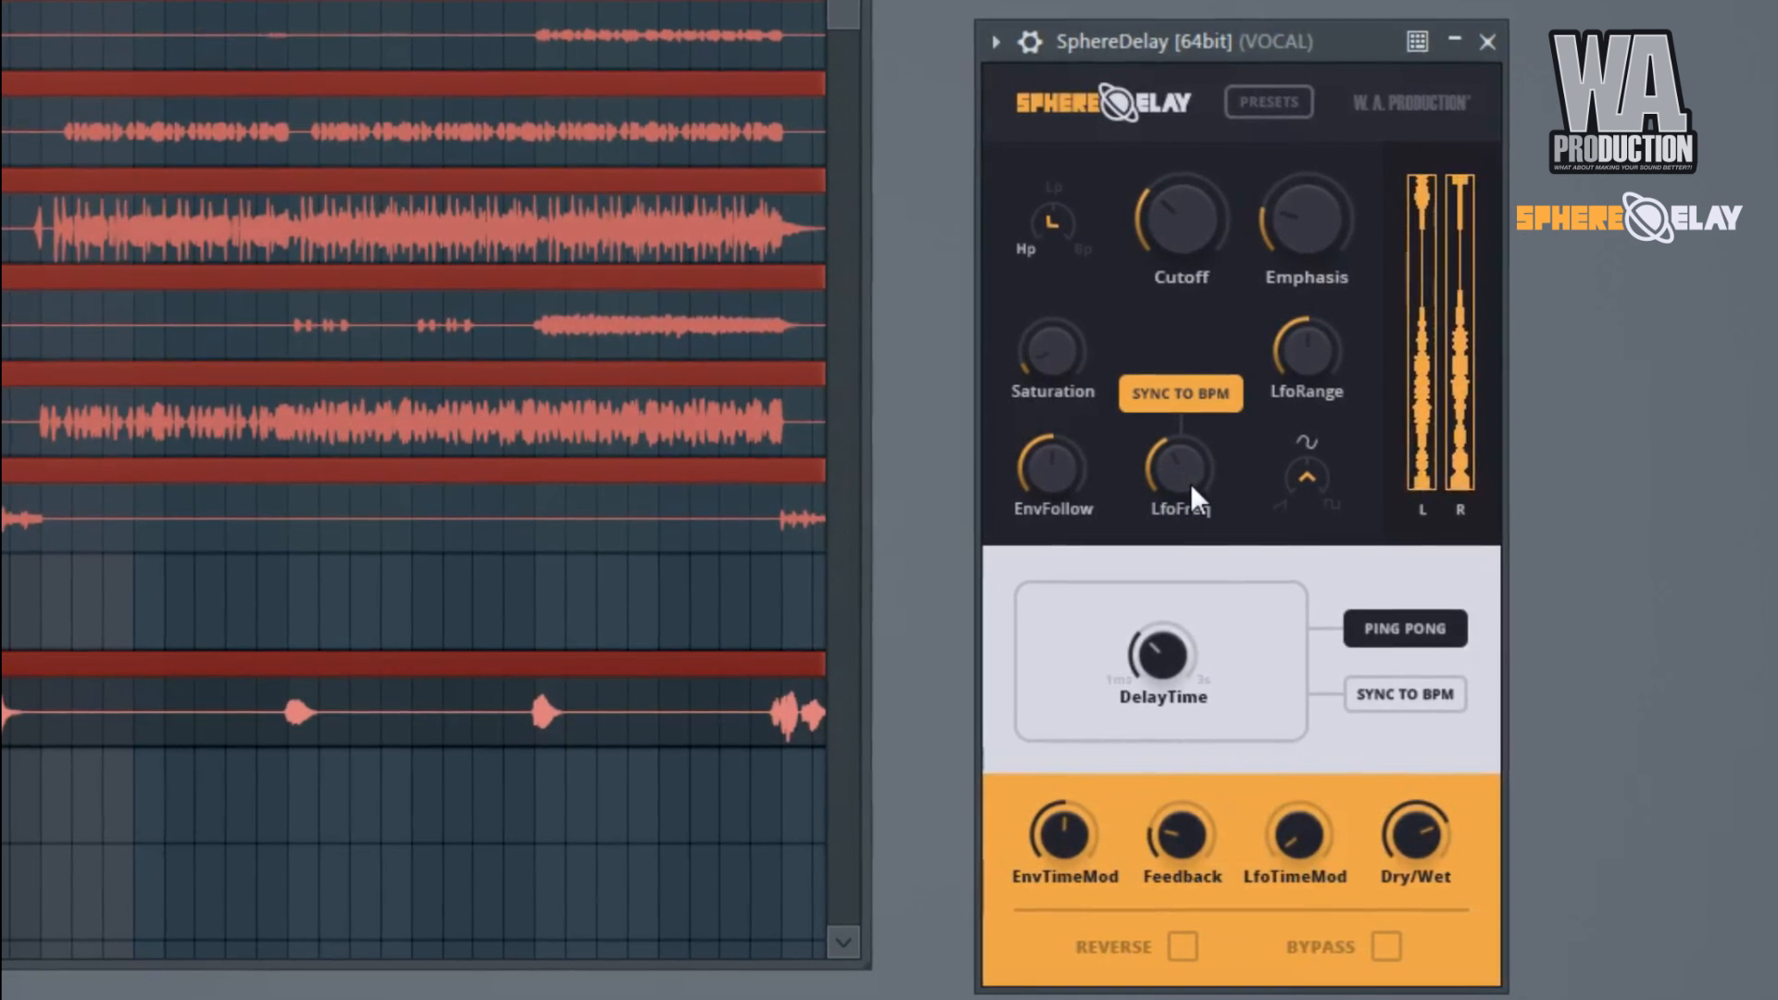
{"action": "left_click", "coordinate": [1205, 330]}
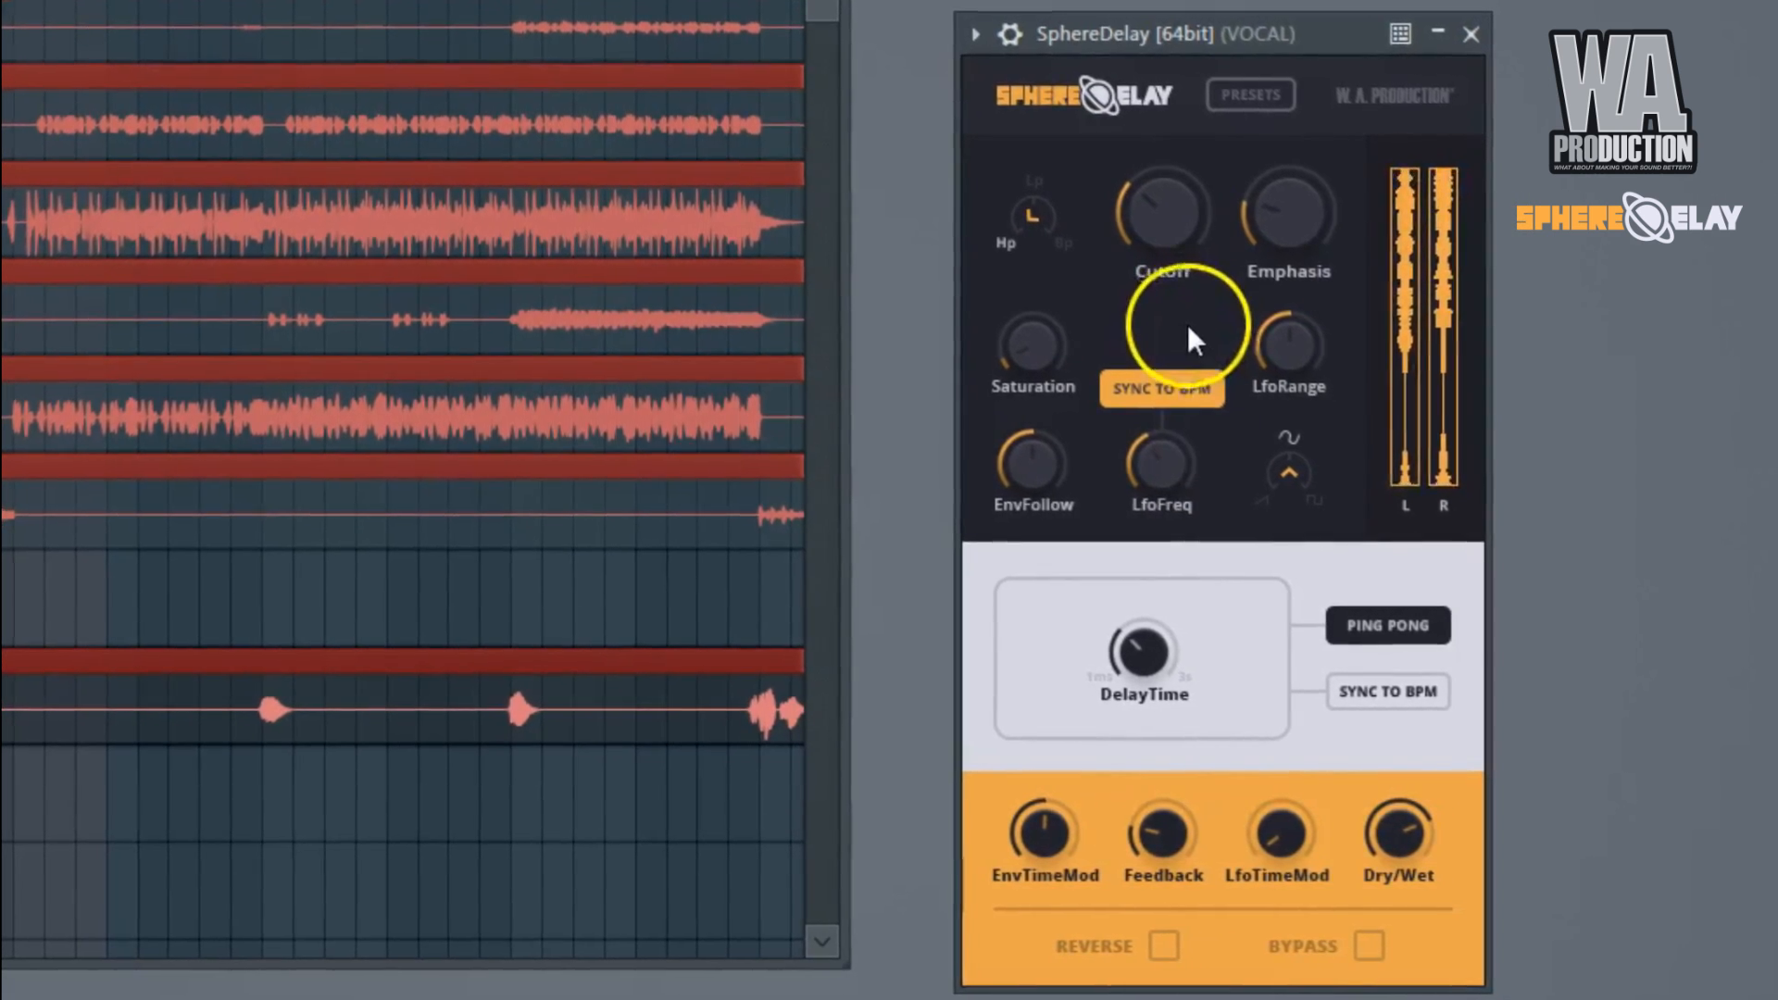
Sweep LfoFreq up to 1/2T, down to 1/16, and settle it at about a quarter.
{"action": "left_click_drag", "start_coordinate": [1172, 470], "coordinate": [1176, 341]}
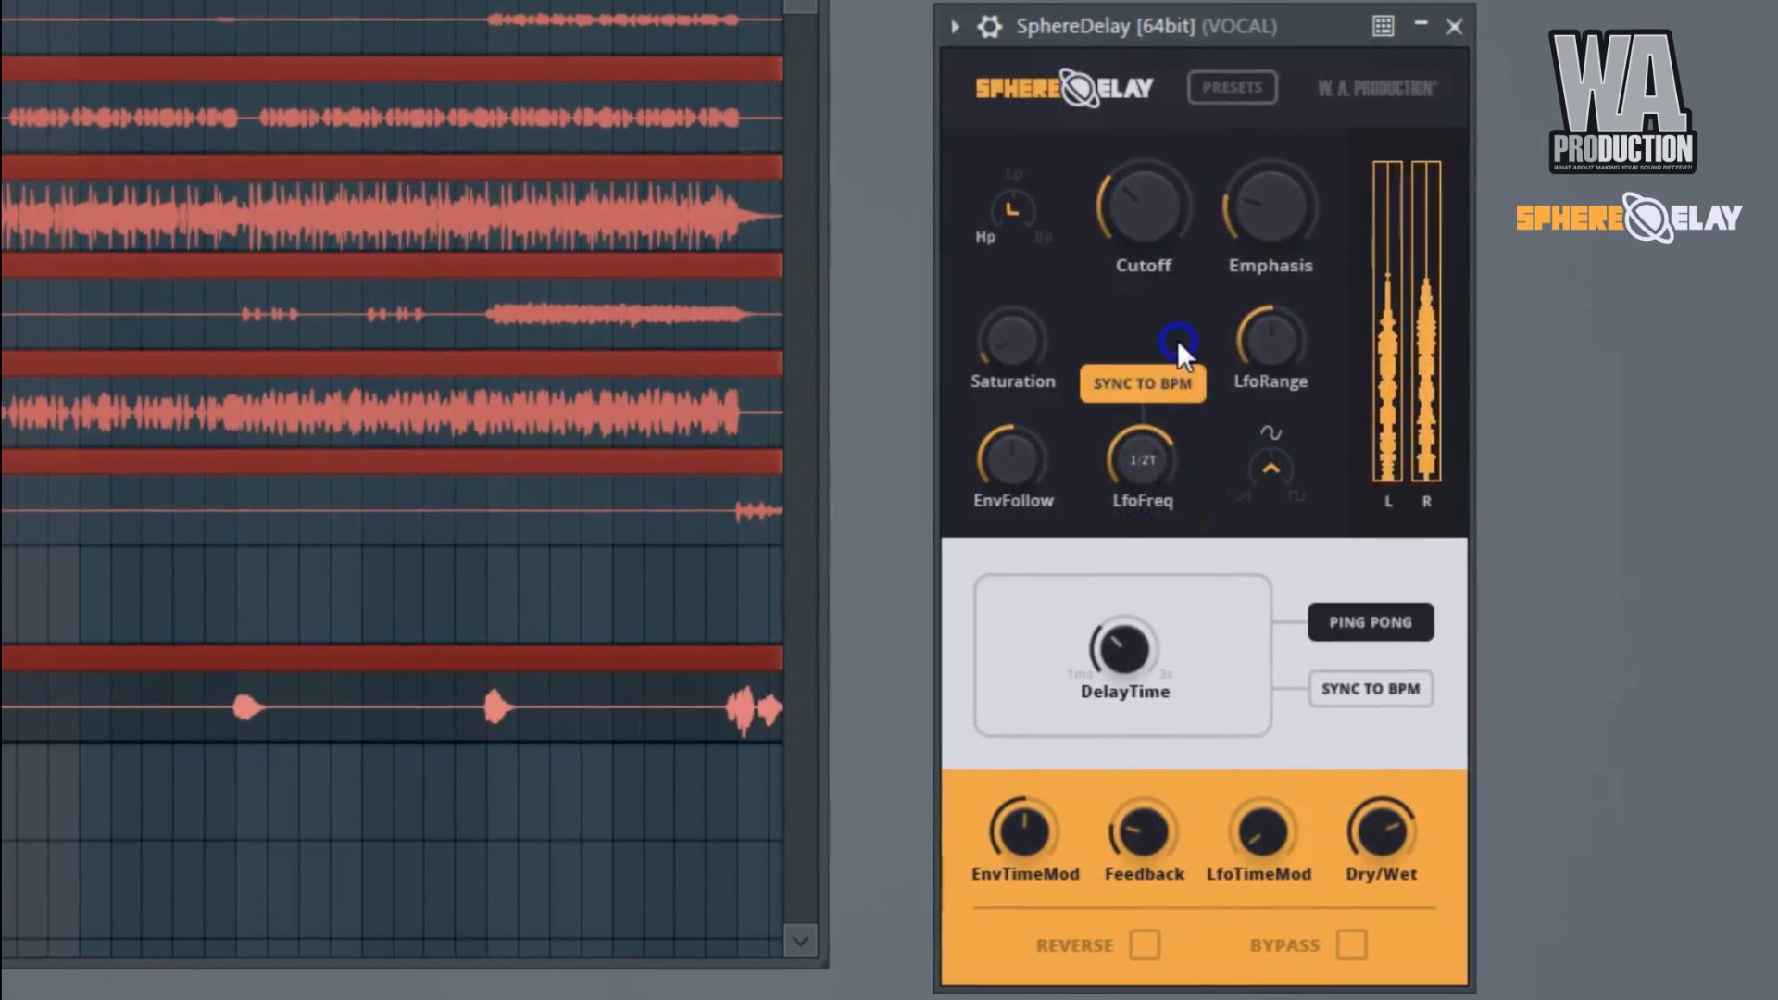
{"action": "left_click_drag", "start_coordinate": [1148, 452], "coordinate": [1138, 485]}
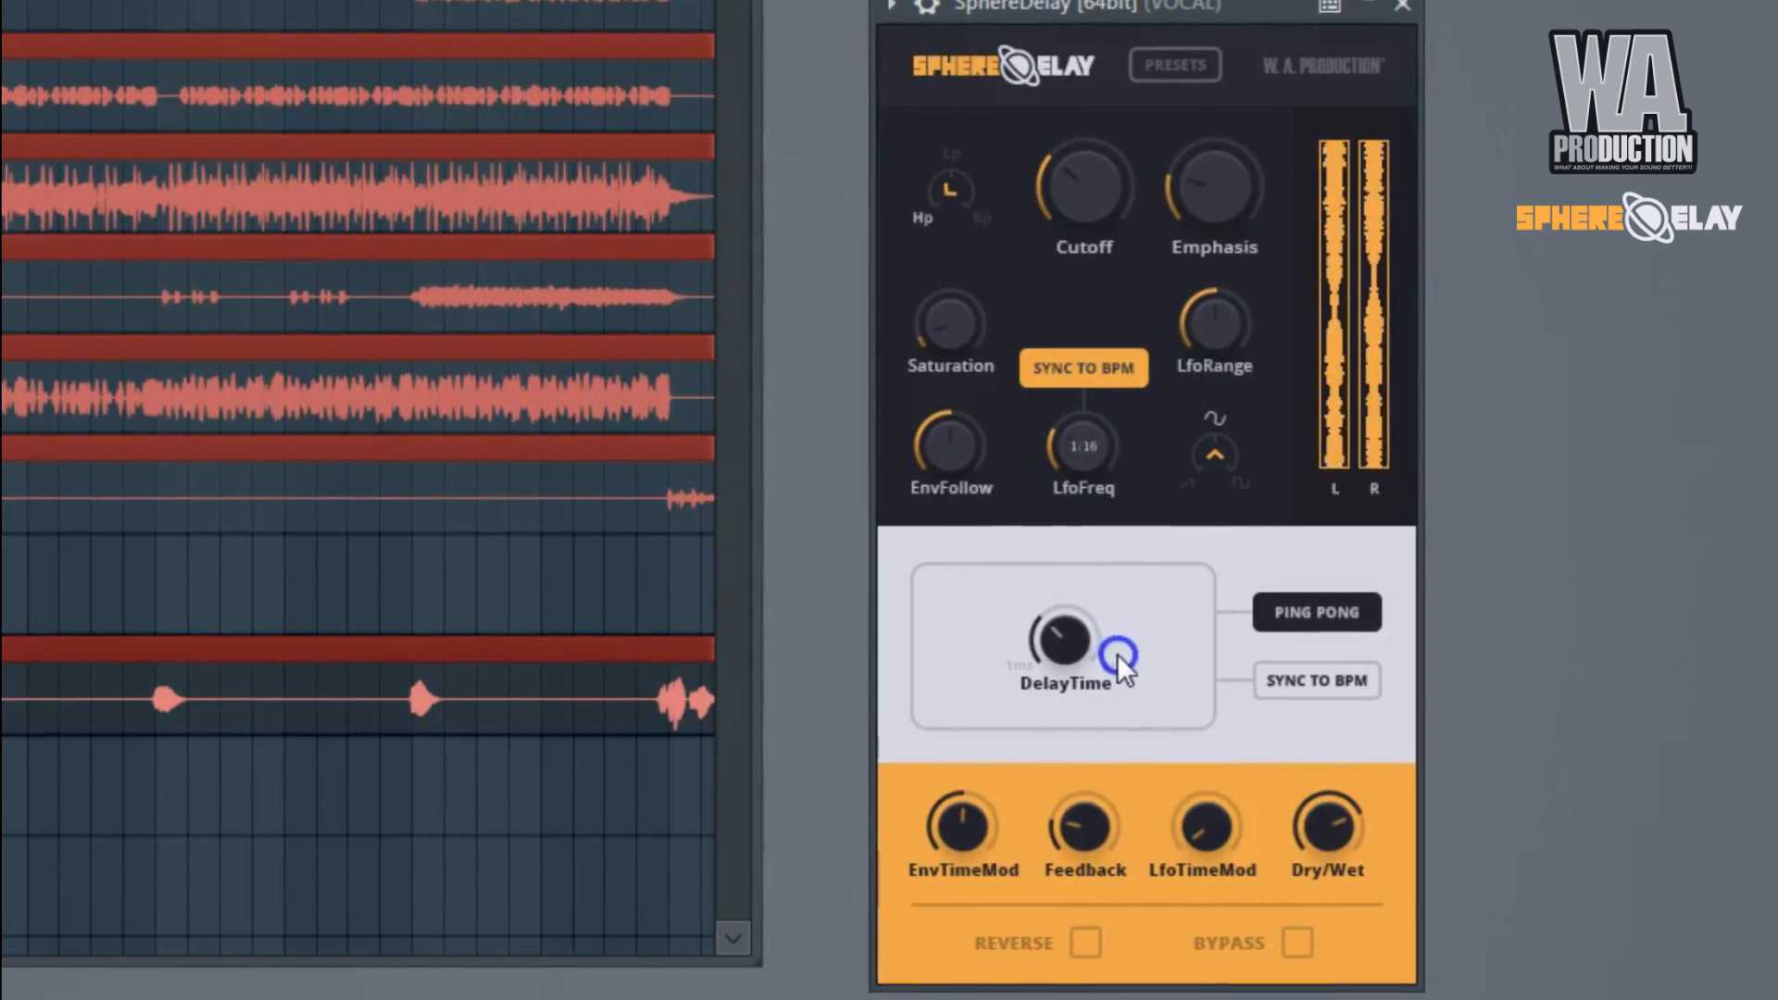
{"action": "left_click_drag", "start_coordinate": [1096, 433], "coordinate": [1087, 474]}
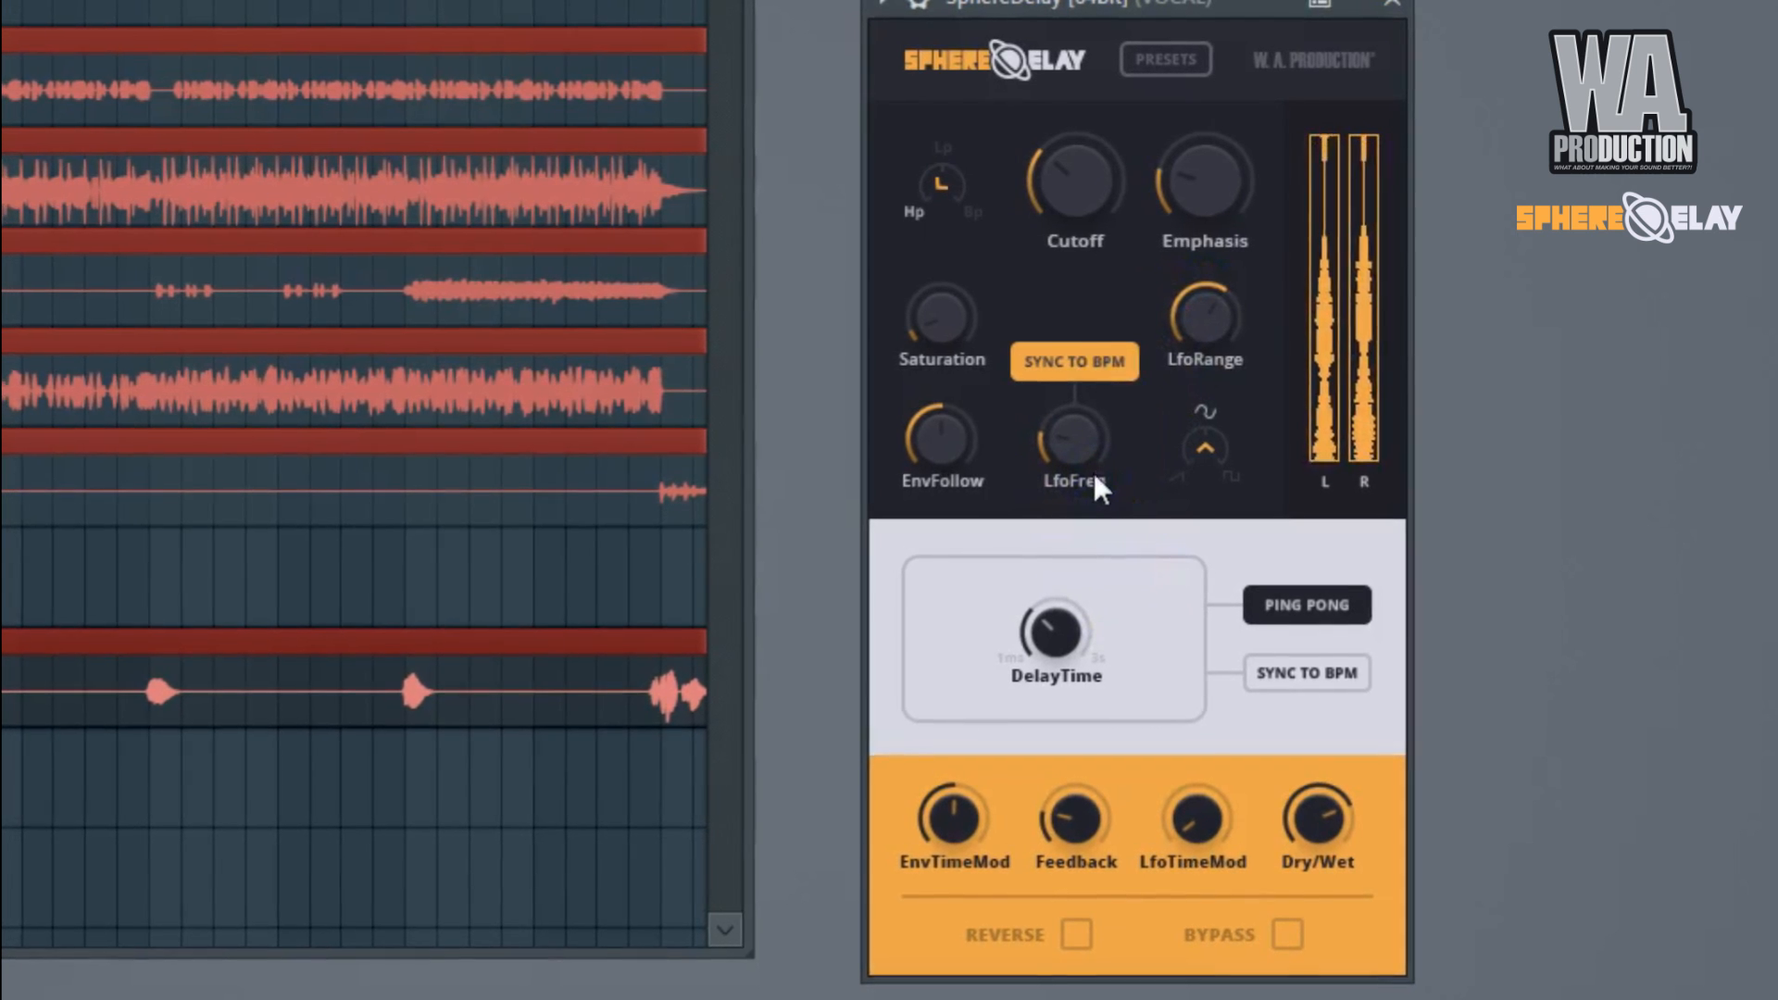
Raise Dry/Wet and LfoRange to their maximum and keep LfoFreq low at about a quarter.
{"action": "left_click", "coordinate": [1140, 563]}
{"action": "left_click_drag", "start_coordinate": [1312, 805], "coordinate": [1324, 624]}
{"action": "left_click_drag", "start_coordinate": [1203, 308], "coordinate": [1242, 92]}
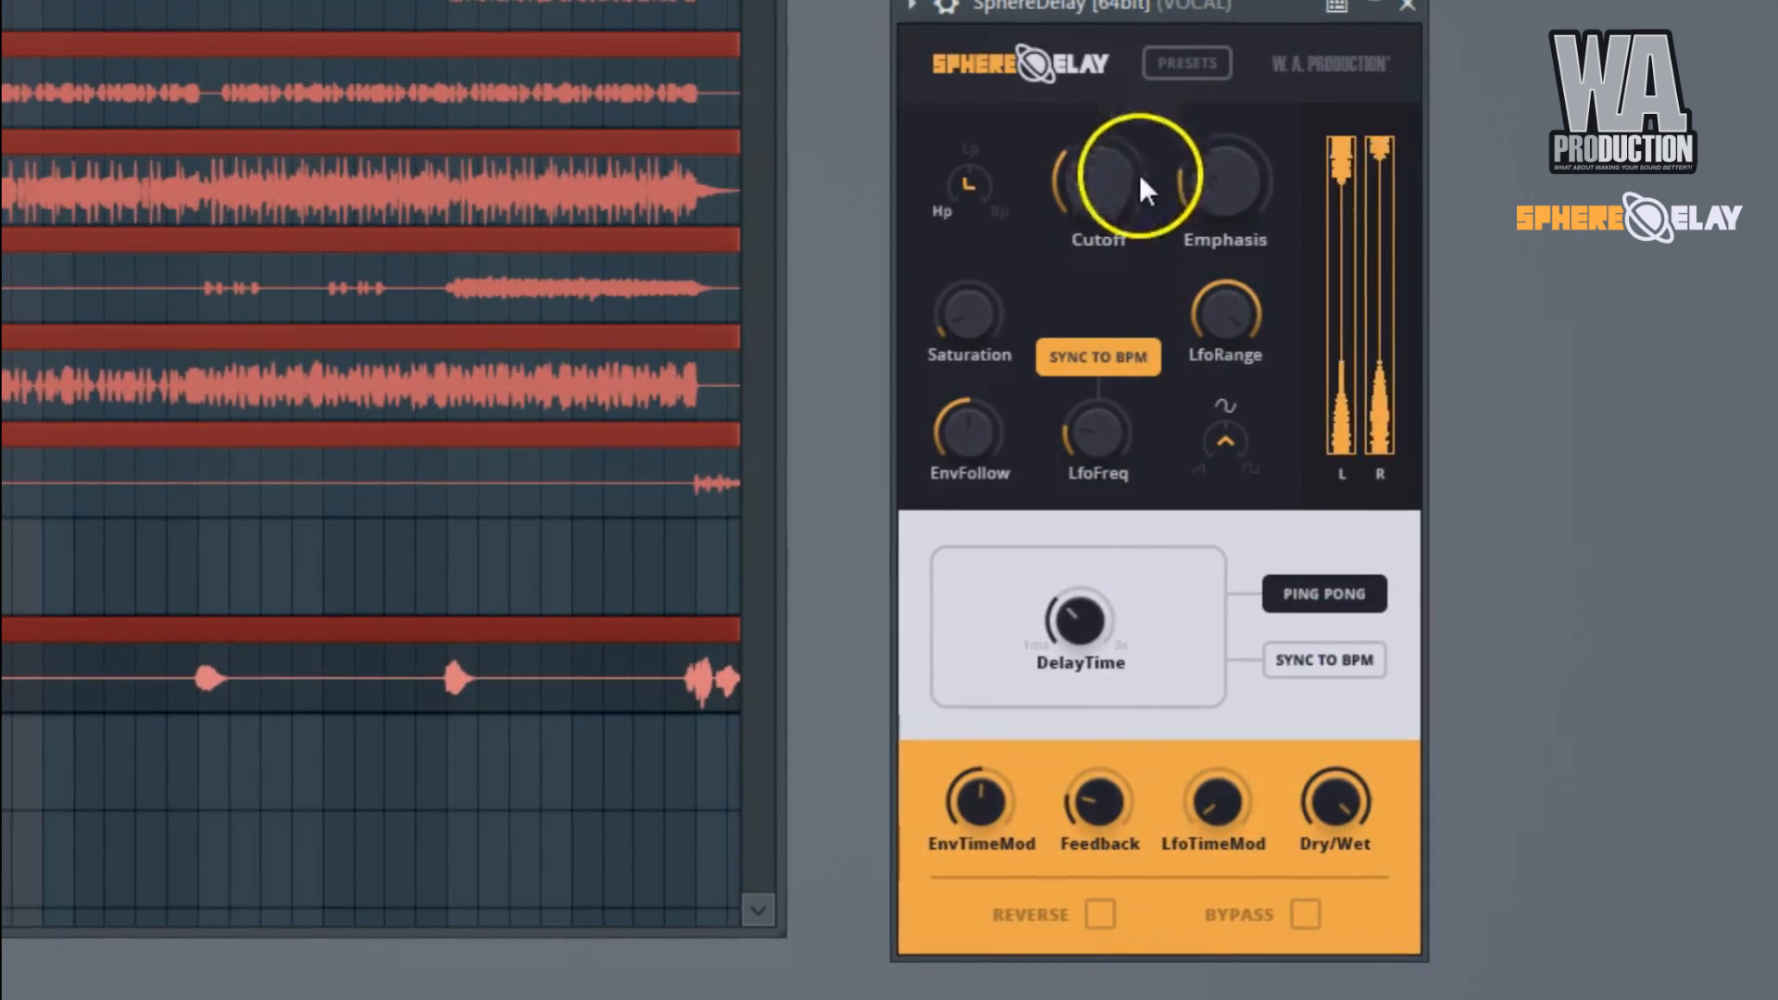
{"action": "left_click", "coordinate": [1128, 411]}
{"action": "left_click_drag", "start_coordinate": [1140, 424], "coordinate": [1250, 606]}
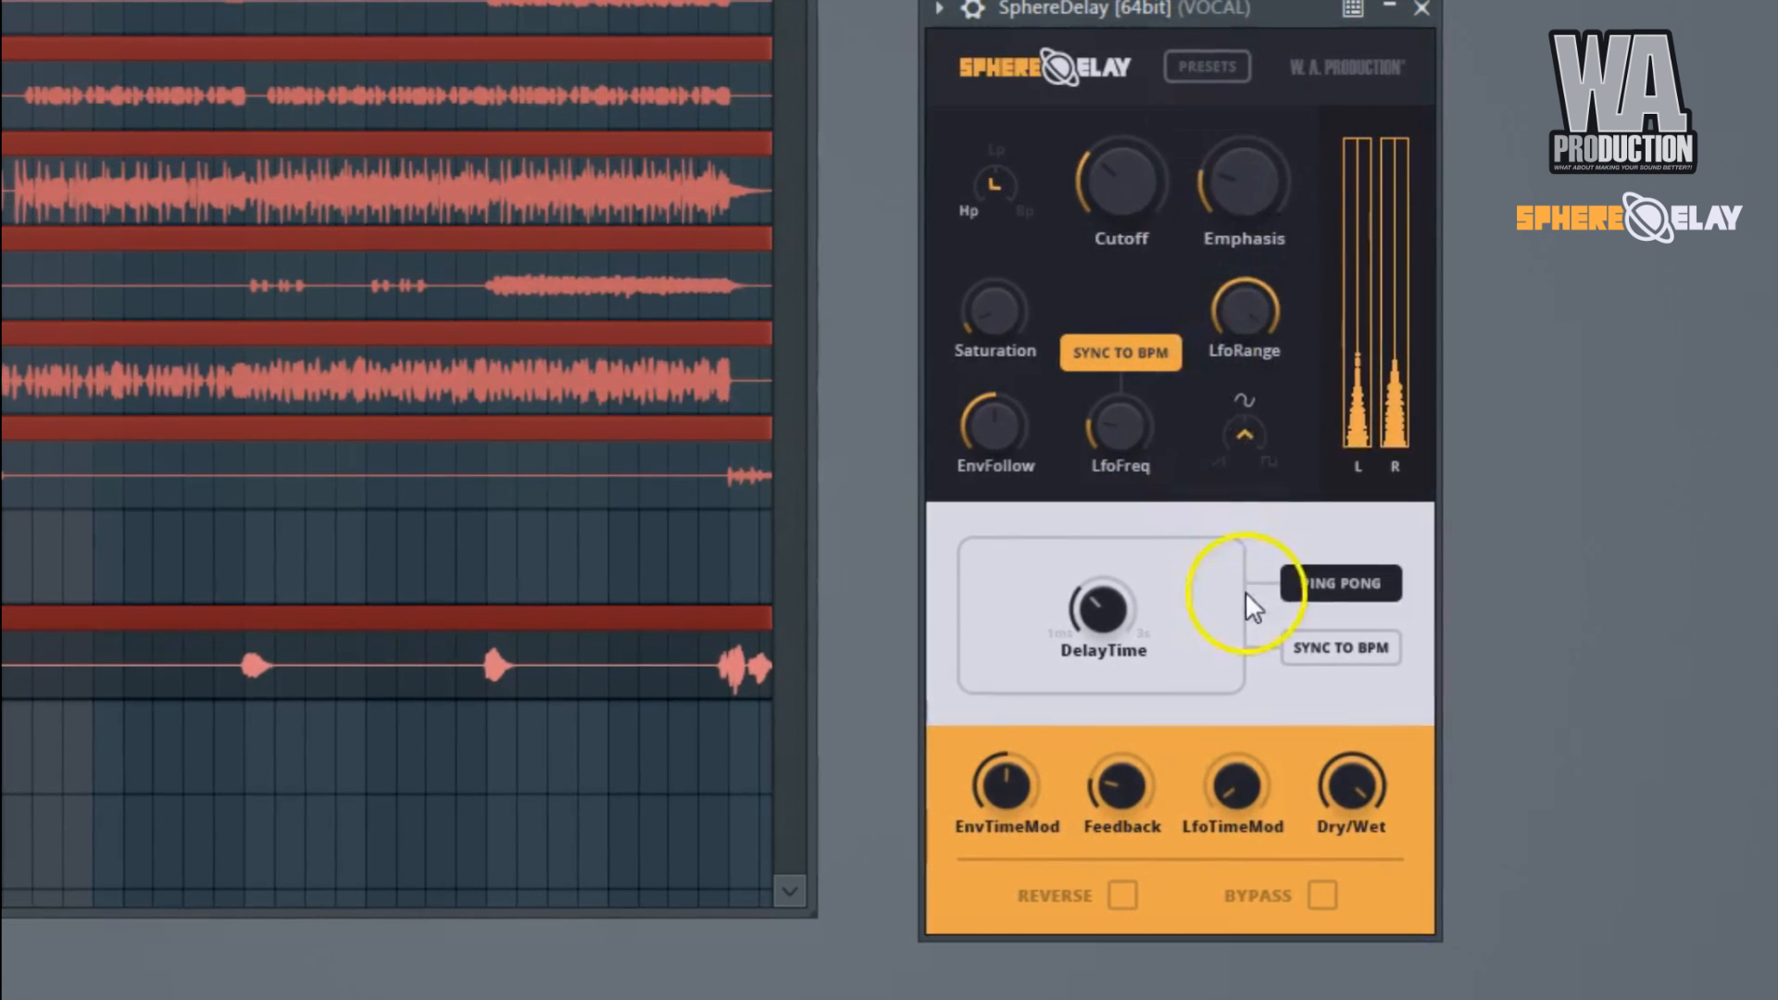
Turn LfoRange down to its minimum and lower Dry/Wet to about half.
{"action": "left_click_drag", "start_coordinate": [1242, 317], "coordinate": [1245, 843]}
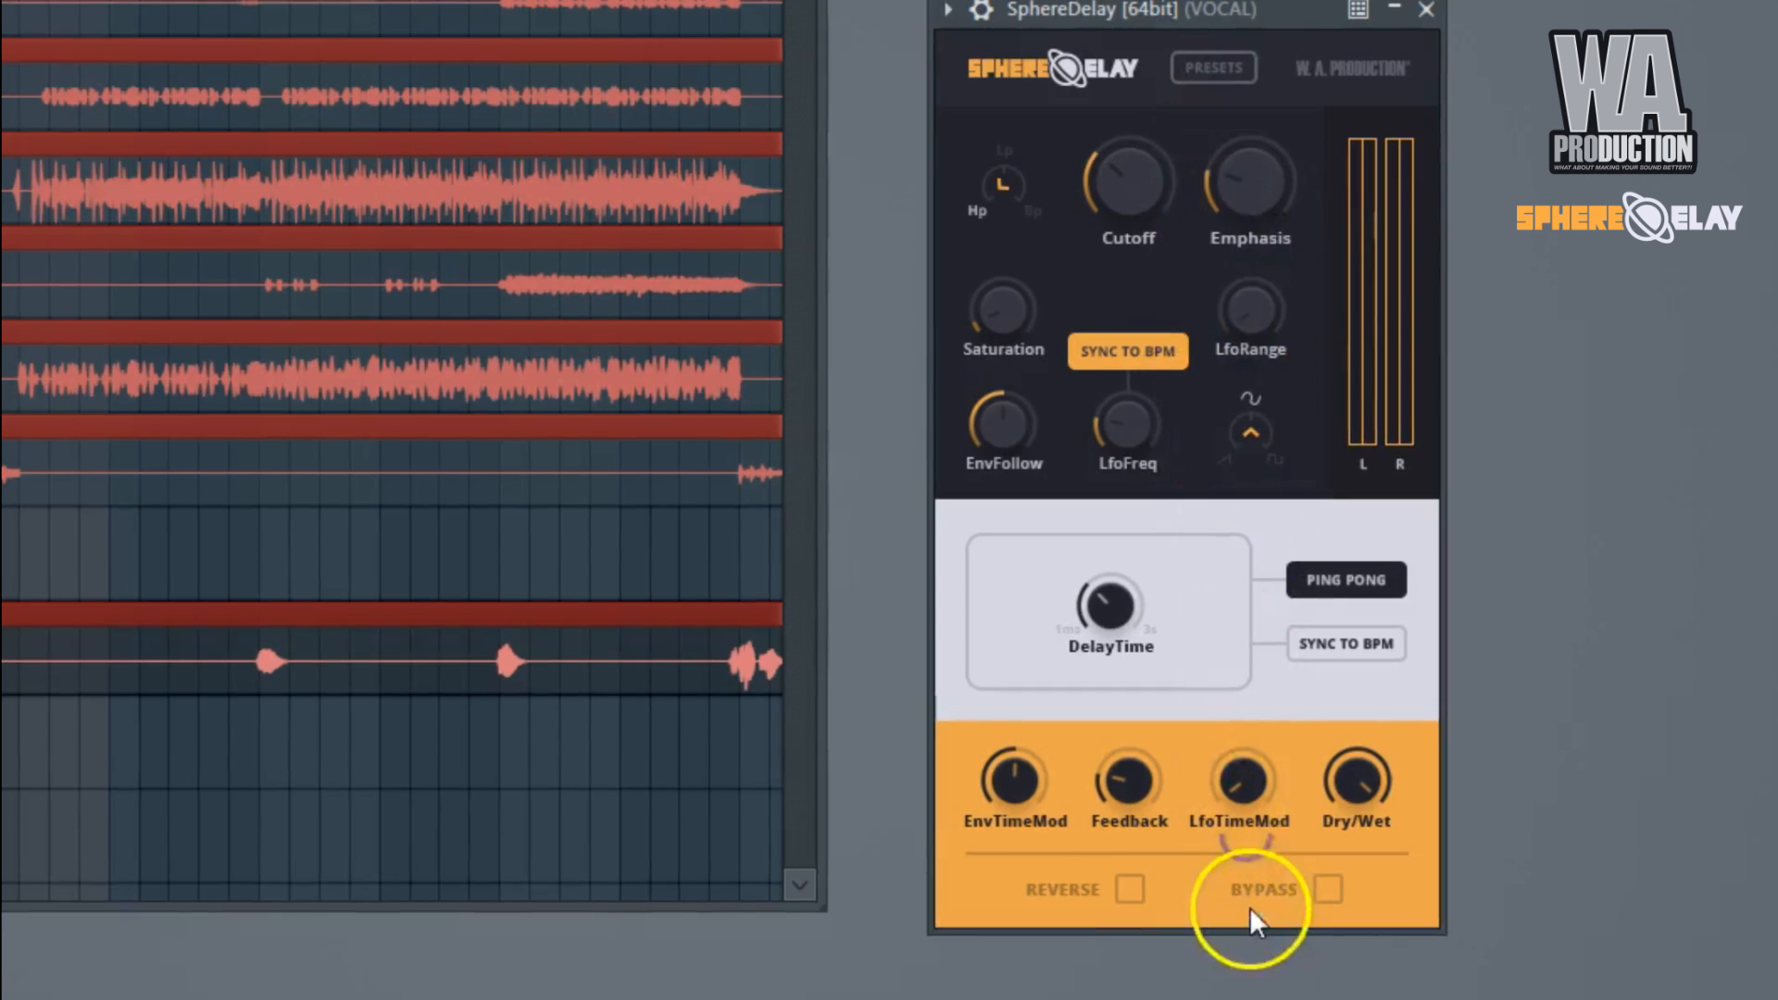
{"action": "left_click_drag", "start_coordinate": [1356, 785], "coordinate": [1363, 922]}
{"action": "left_click_drag", "start_coordinate": [1096, 609], "coordinate": [1192, 566]}
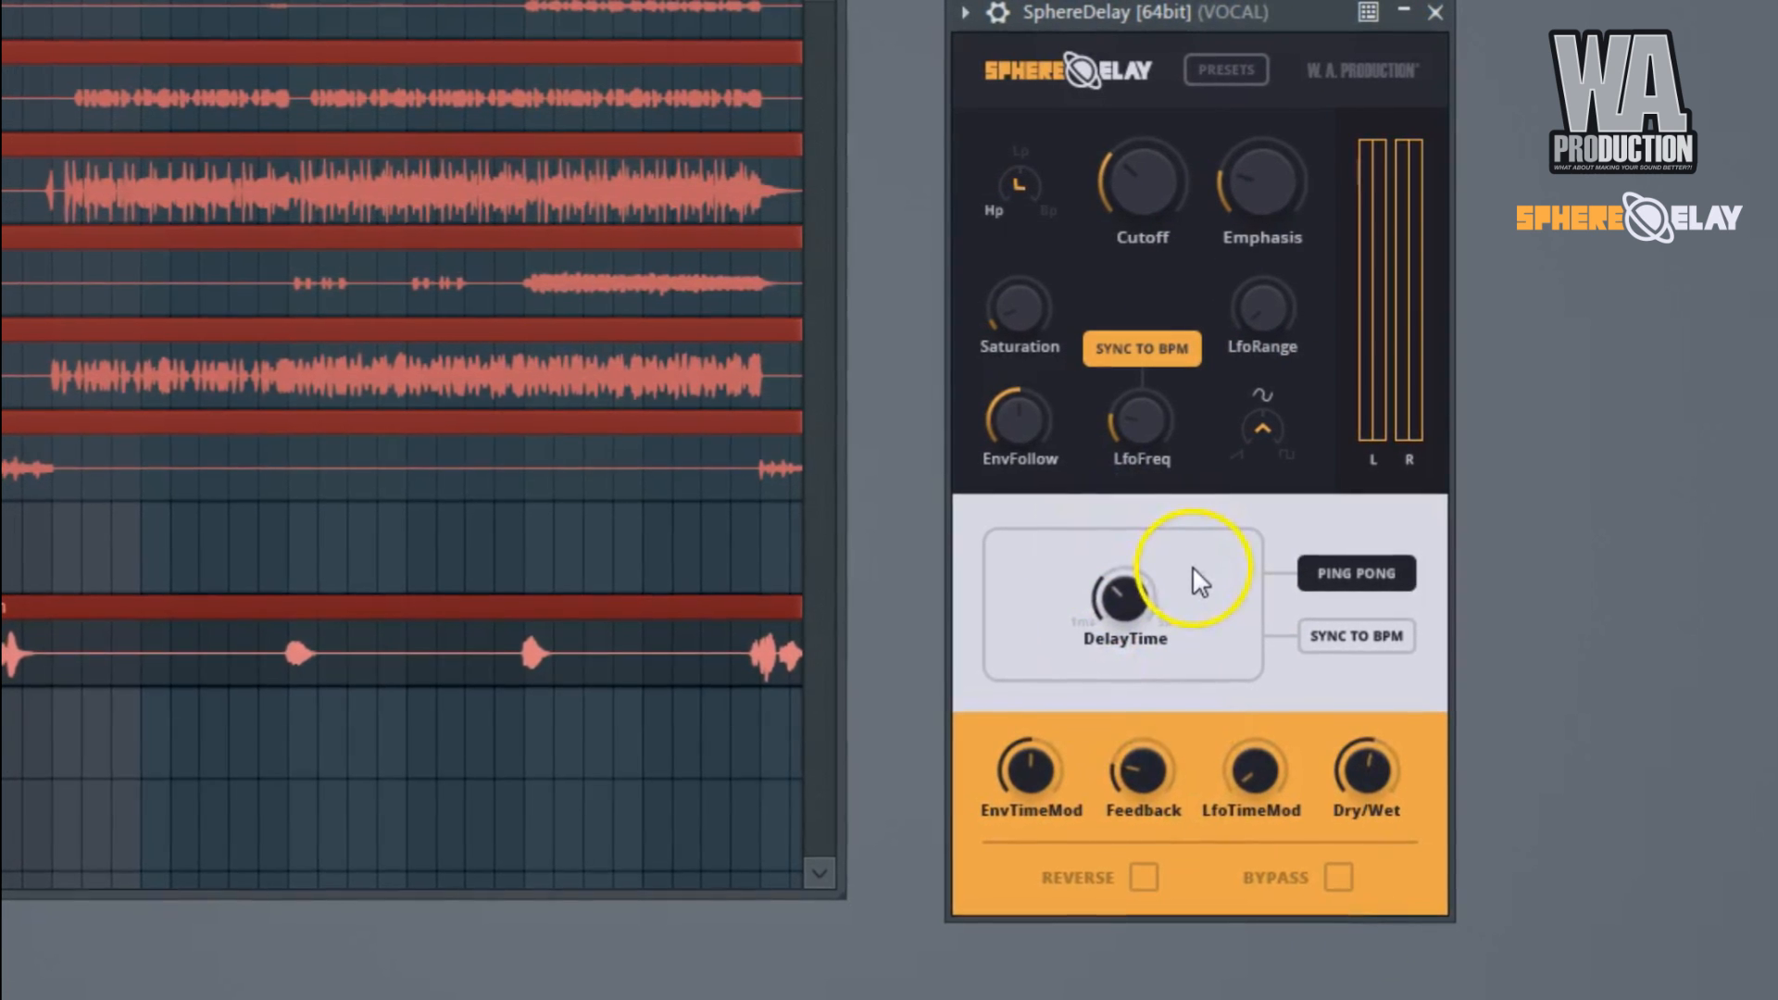
Switch the delay mode to Ping Pong Sep, sync it to BPM, and lower the left DelayTime to about a third.
{"action": "left_click", "coordinate": [1366, 587]}
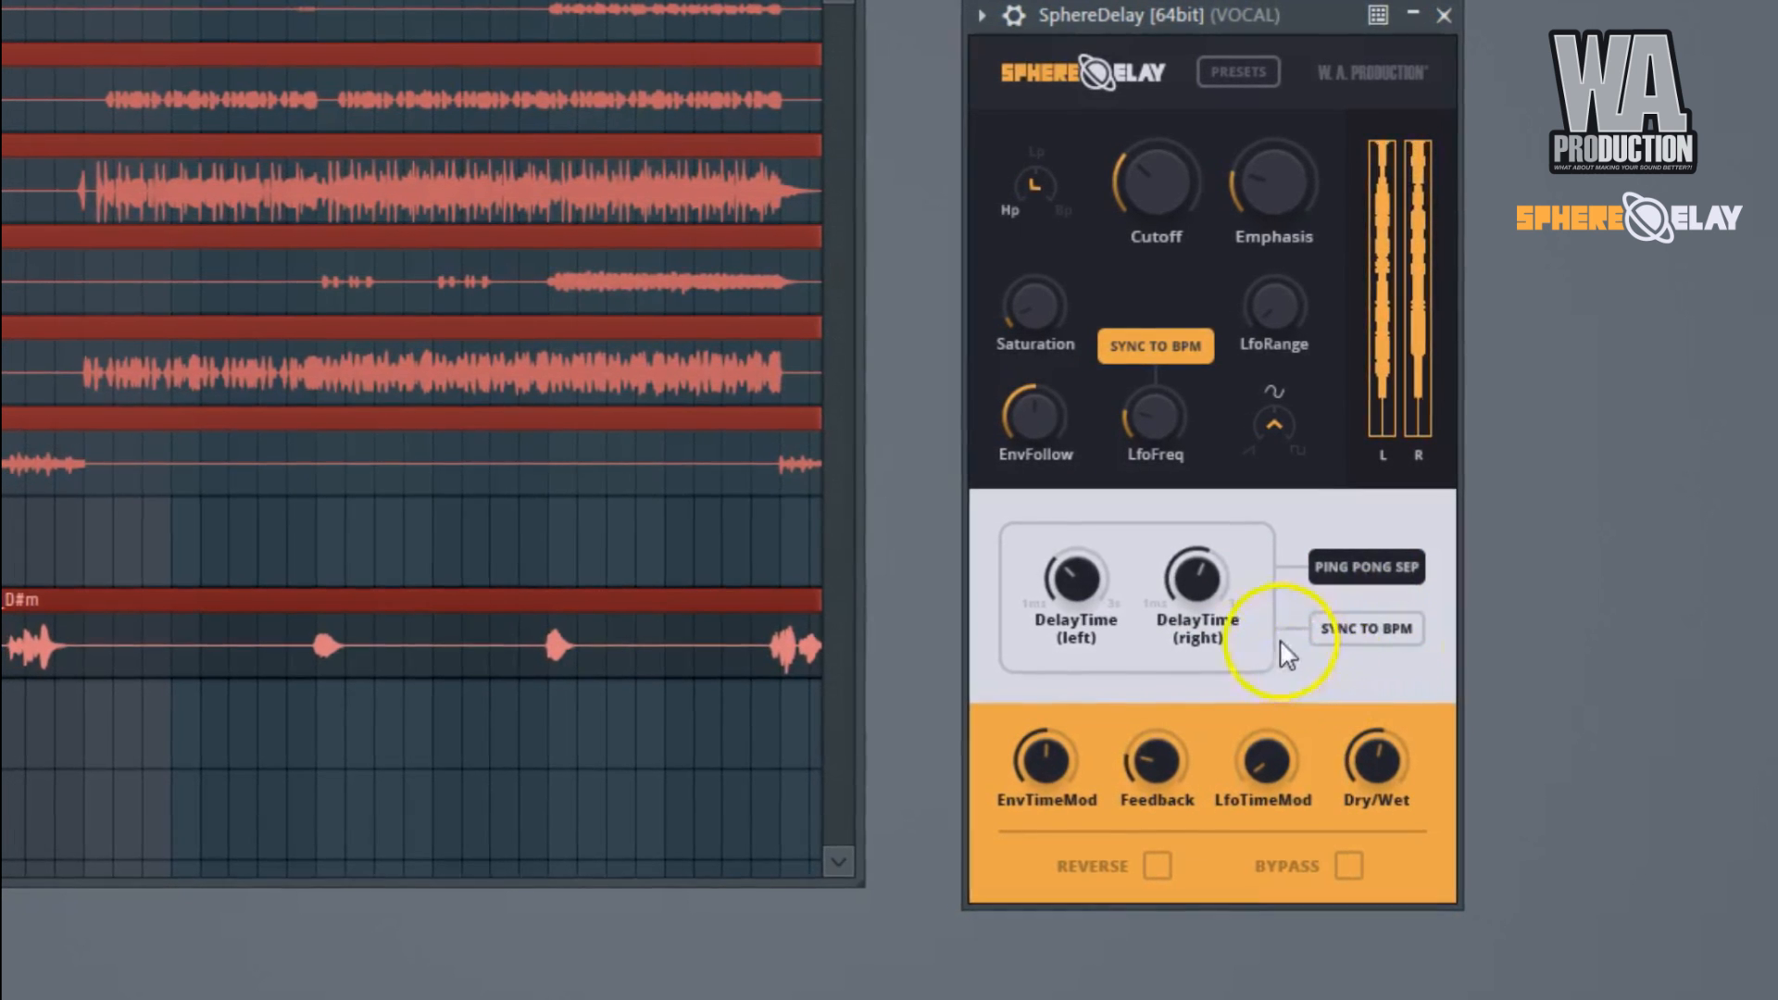
{"action": "mouse_move", "coordinate": [1197, 585]}
{"action": "left_mouse_down"}
{"action": "mouse_move", "coordinate": [1193, 569]}
{"action": "mouse_move", "coordinate": [1165, 597]}
{"action": "left_mouse_up"}
{"action": "left_click", "coordinate": [1393, 628]}
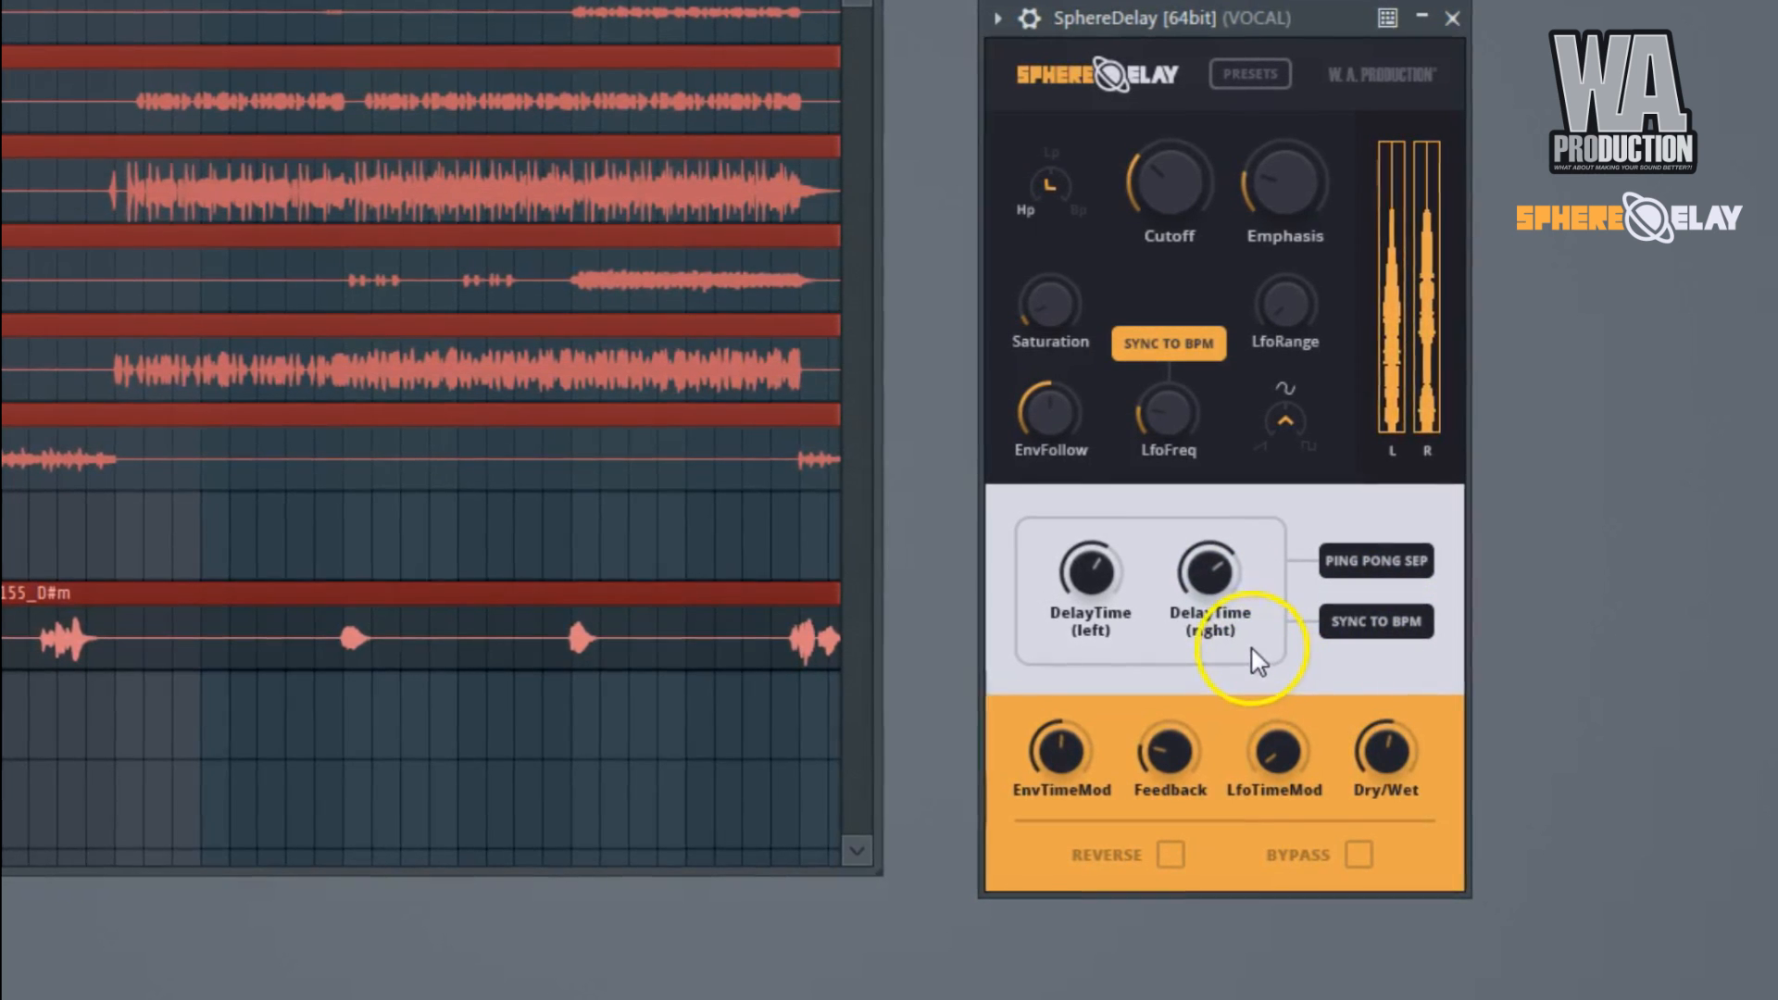
{"action": "left_click_drag", "start_coordinate": [1091, 574], "coordinate": [1107, 681]}
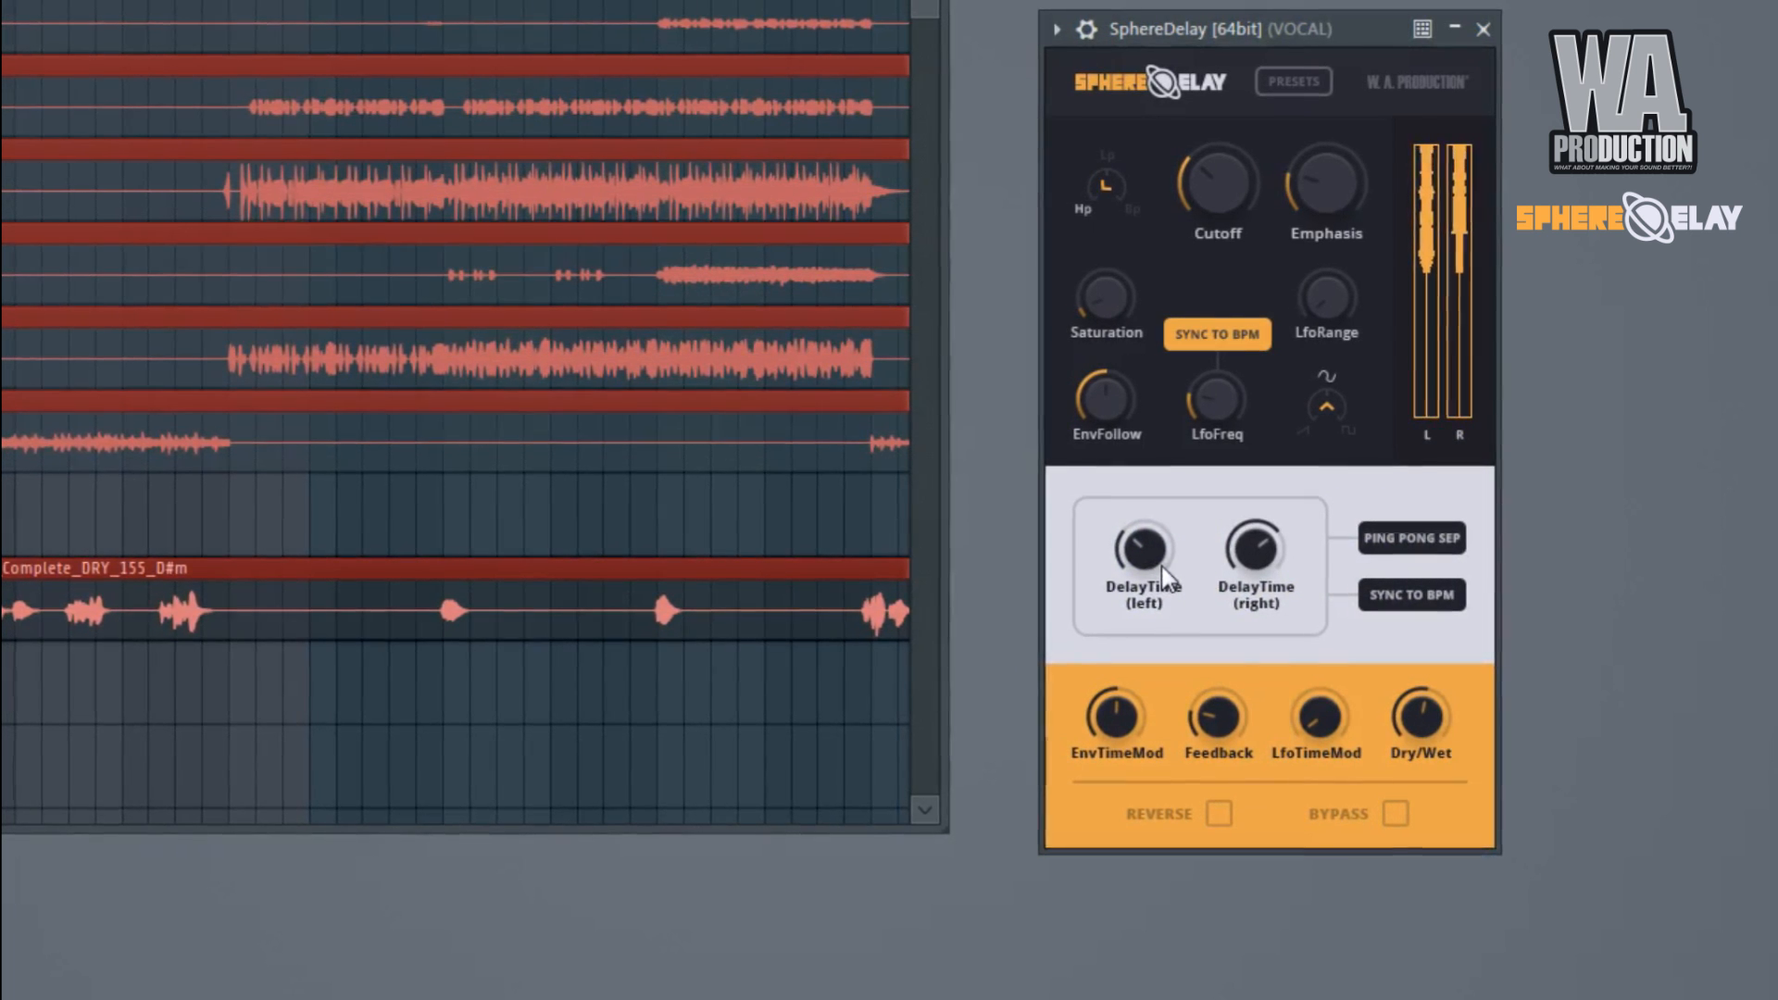
Vary the left and right DelayTime separately, keeping the left one shorter, and raise Dry/Wet to about three quarters.
{"action": "left_click", "coordinate": [1208, 557]}
{"action": "mouse_move", "coordinate": [1255, 548]}
{"action": "left_mouse_down"}
{"action": "mouse_move", "coordinate": [1257, 513]}
{"action": "mouse_move", "coordinate": [1259, 570]}
{"action": "left_mouse_up"}
{"action": "left_click_drag", "start_coordinate": [1152, 558], "coordinate": [1156, 630]}
{"action": "left_click_drag", "start_coordinate": [1421, 720], "coordinate": [1409, 663]}
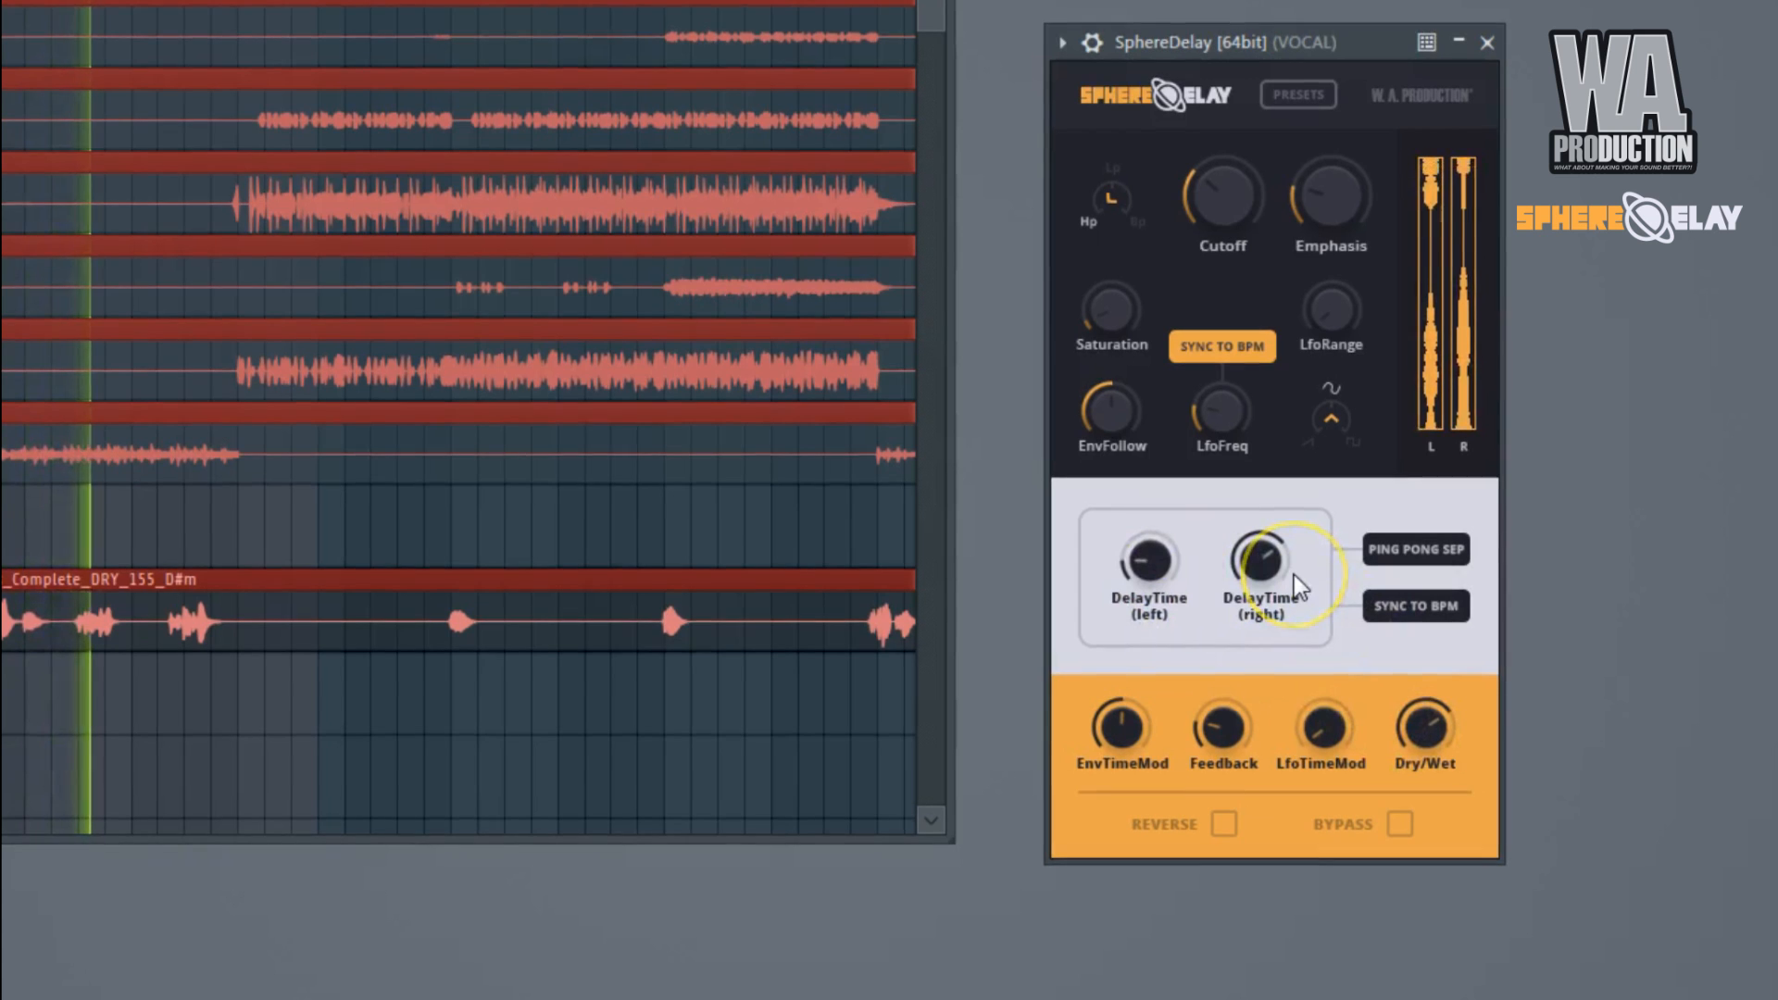
{"action": "left_click_drag", "start_coordinate": [1165, 557], "coordinate": [1165, 518]}
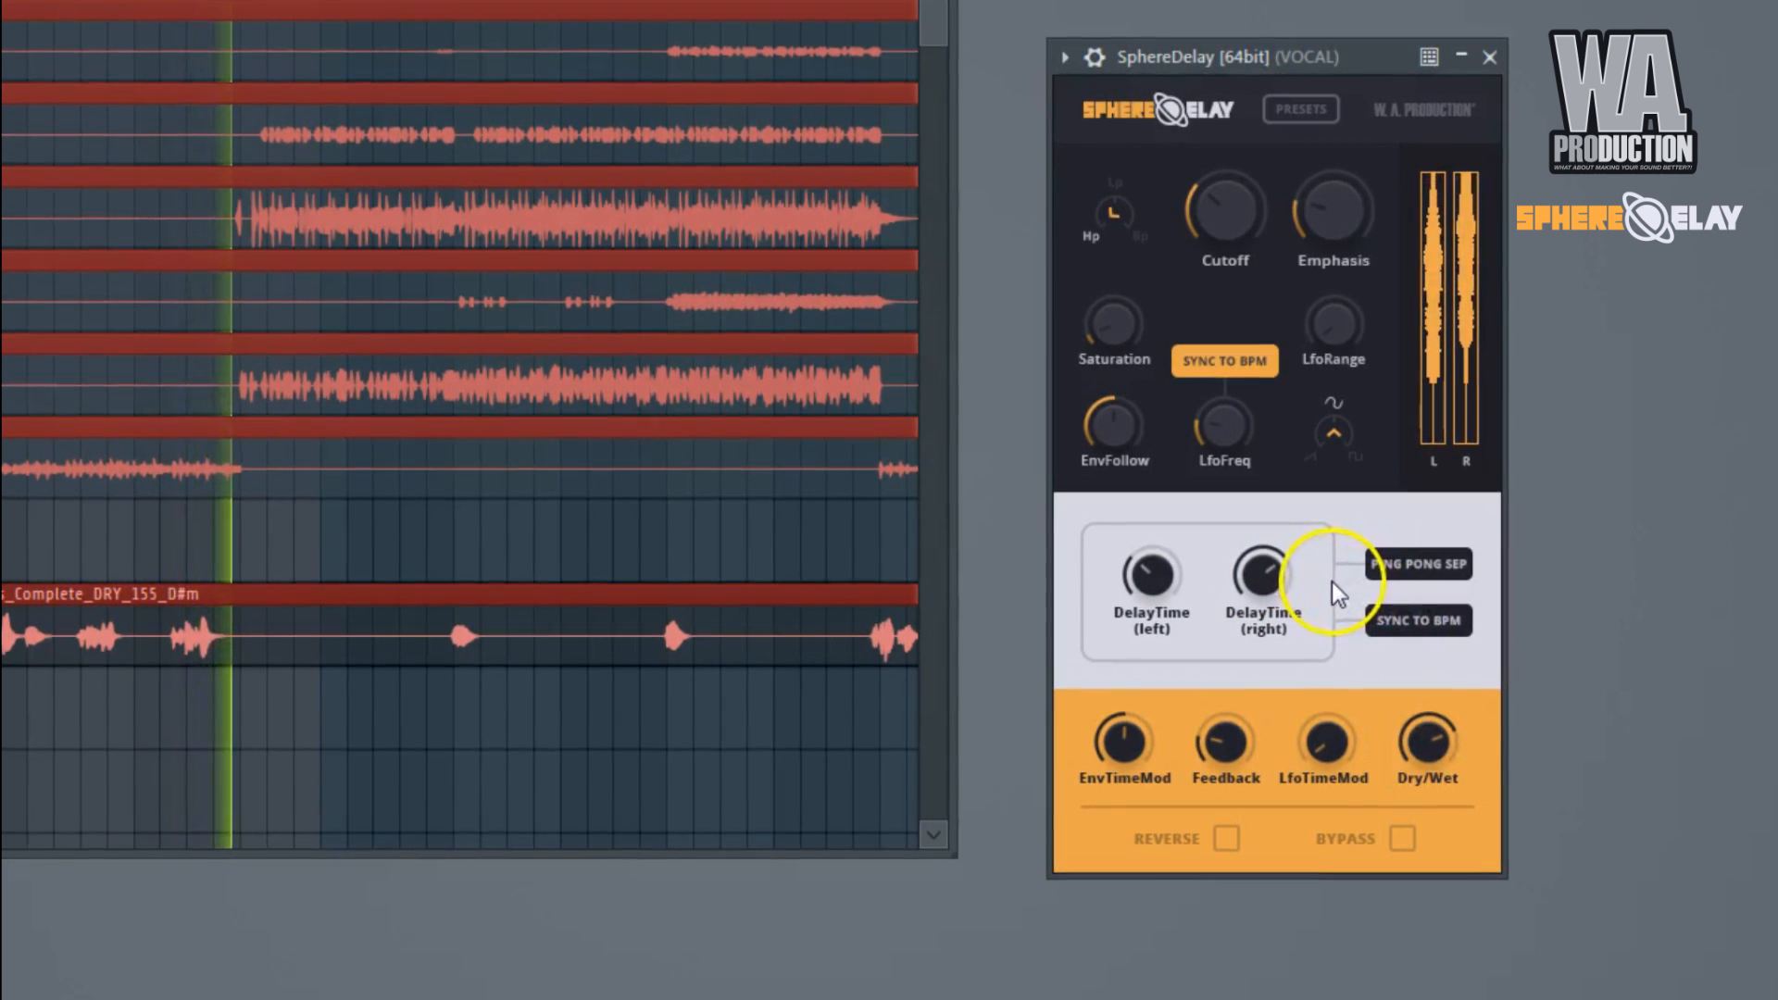
Switch the delay mode to Mono and lower Dry/Wet to about a quarter and the high-pass Cutoff further.
{"action": "left_click", "coordinate": [1430, 592]}
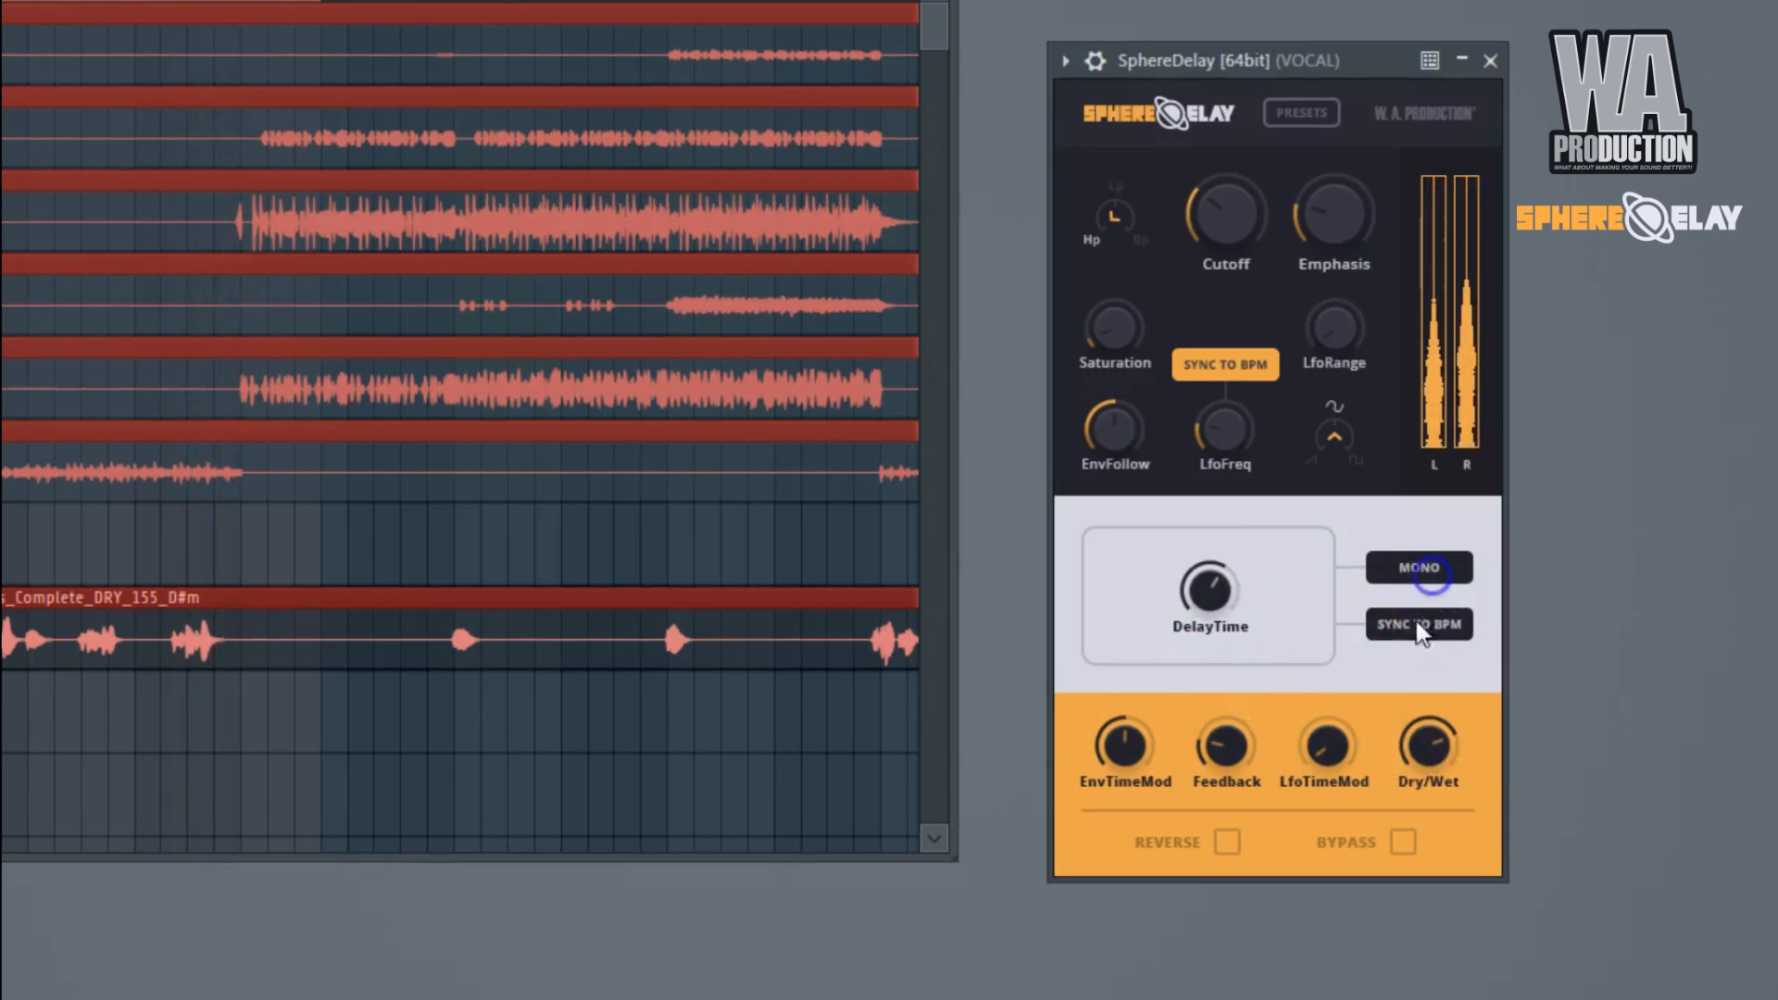
{"action": "left_click", "coordinate": [1213, 606]}
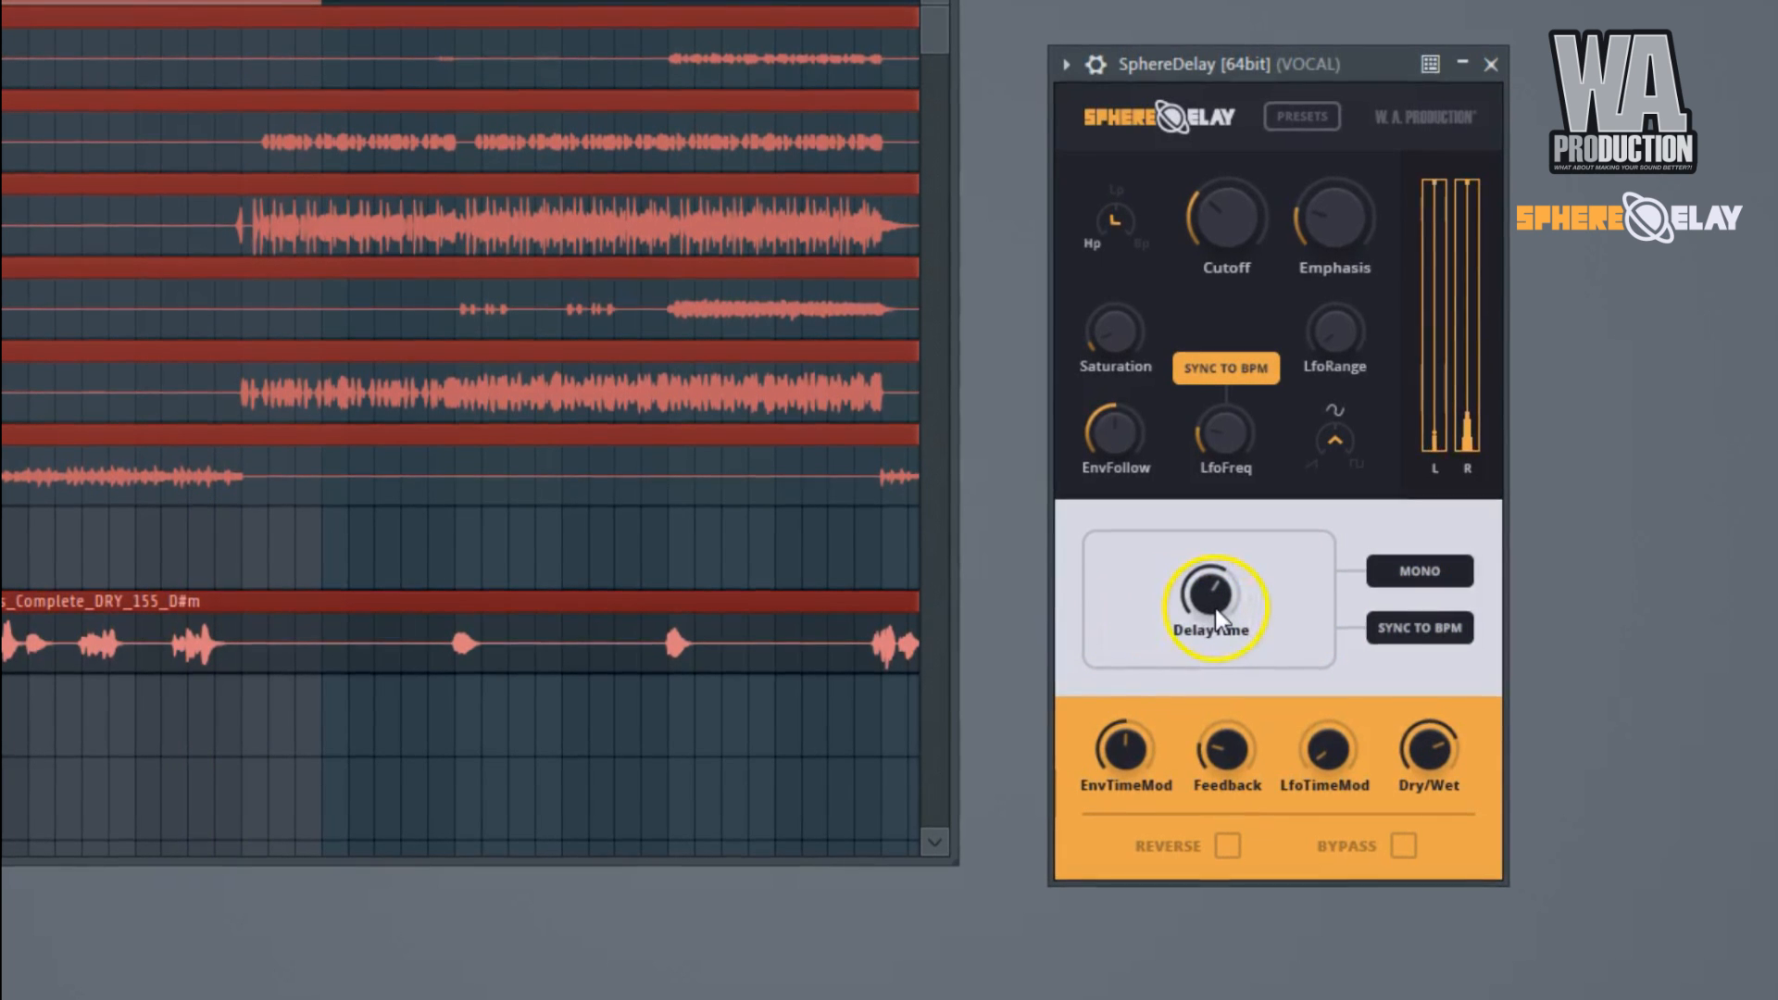
{"action": "left_click", "coordinate": [1428, 752]}
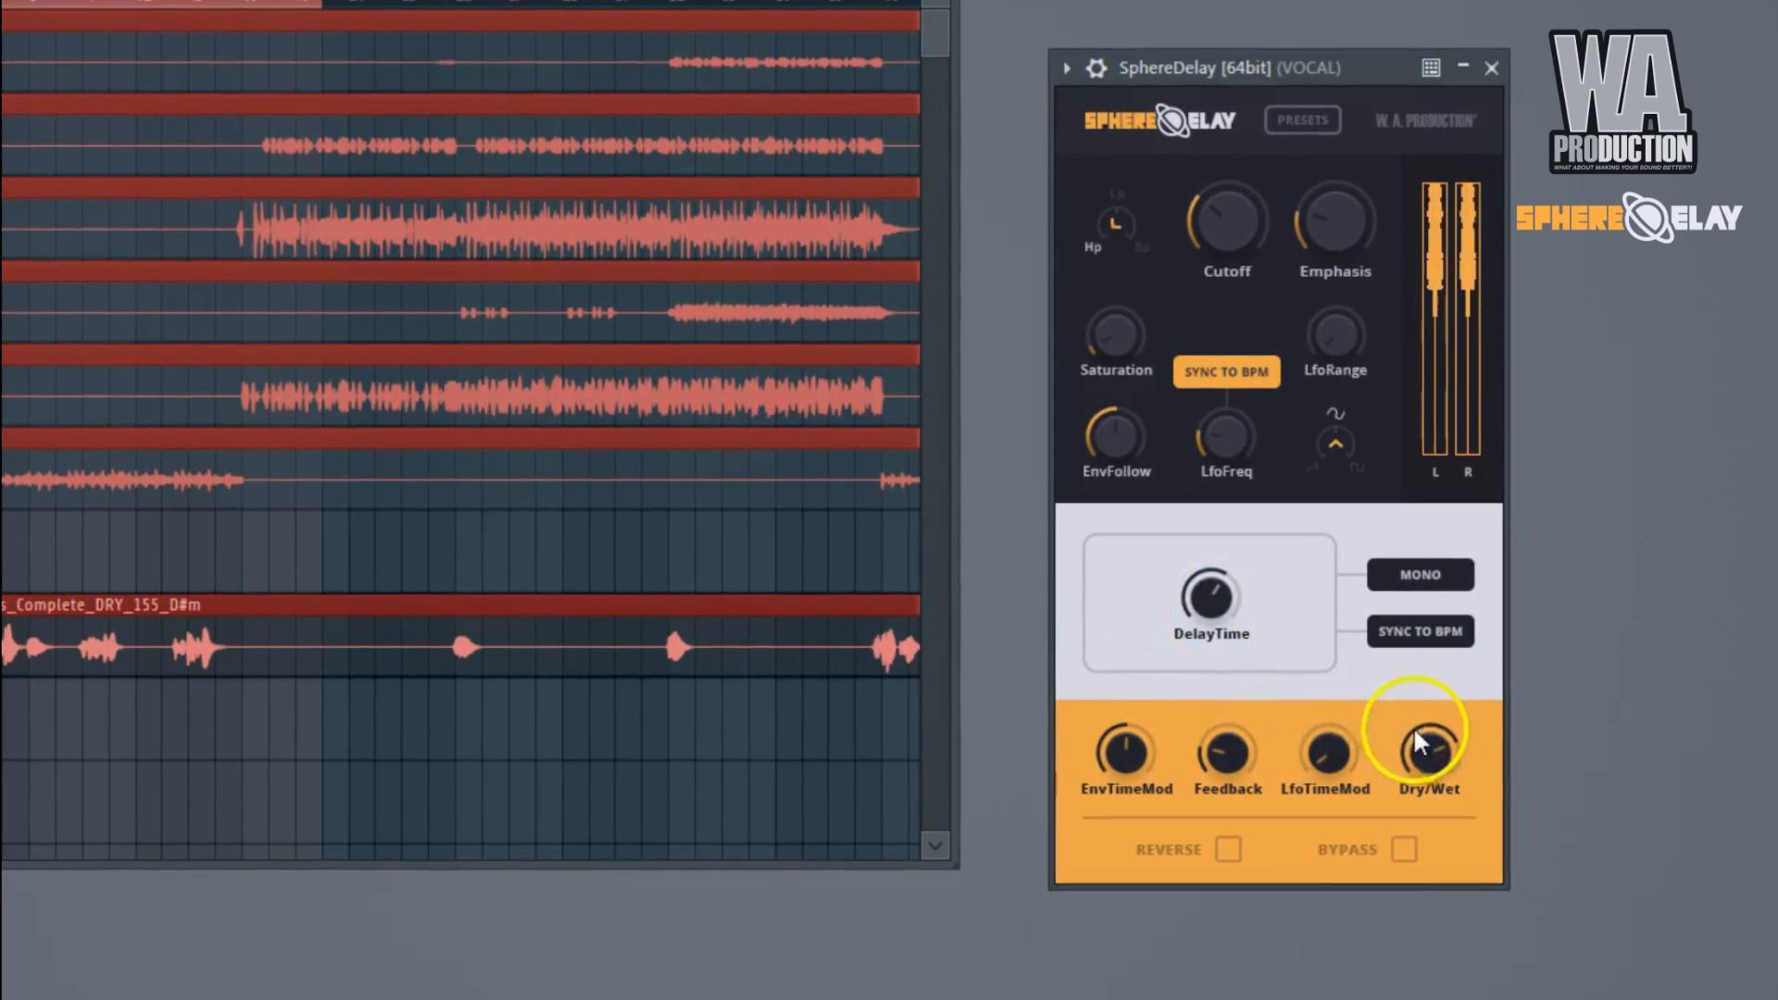
{"action": "left_click_drag", "start_coordinate": [1428, 842], "coordinate": [1437, 926]}
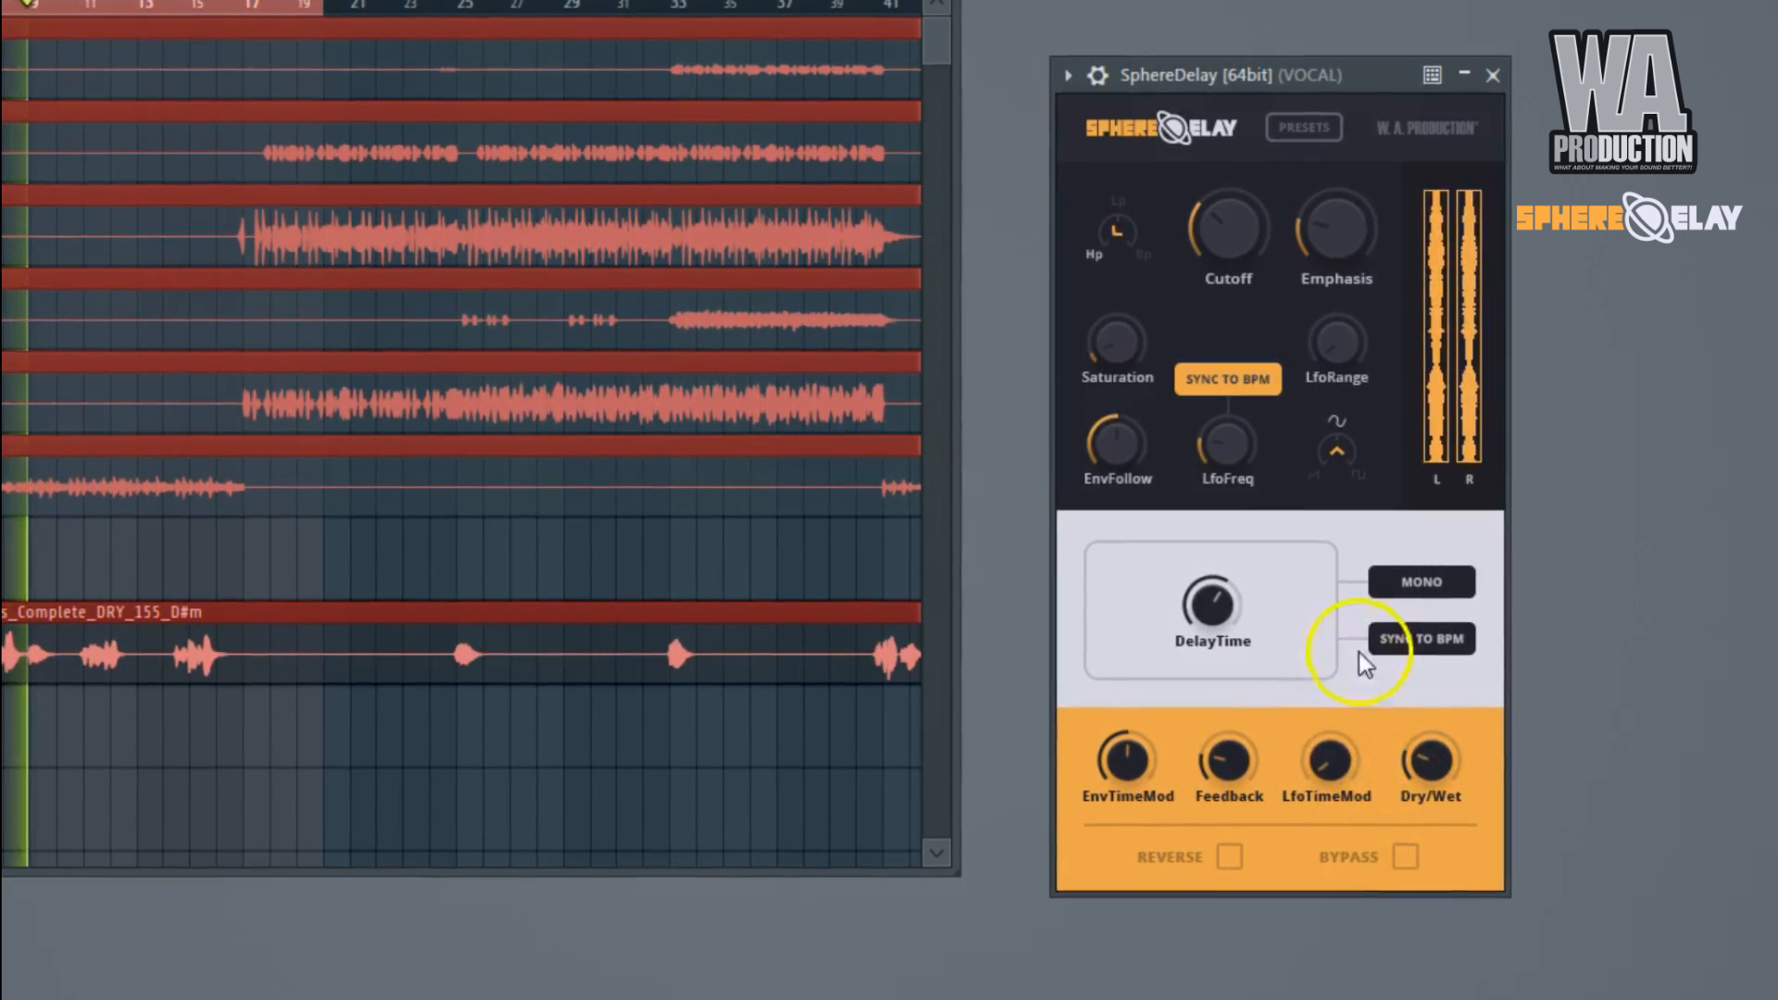
{"action": "left_click_drag", "start_coordinate": [1222, 231], "coordinate": [1233, 294]}
Switch the delay mode to Stereo, with Dry/Wet at about half and EnvTimeMod slightly below half.
{"action": "left_click", "coordinate": [1403, 597]}
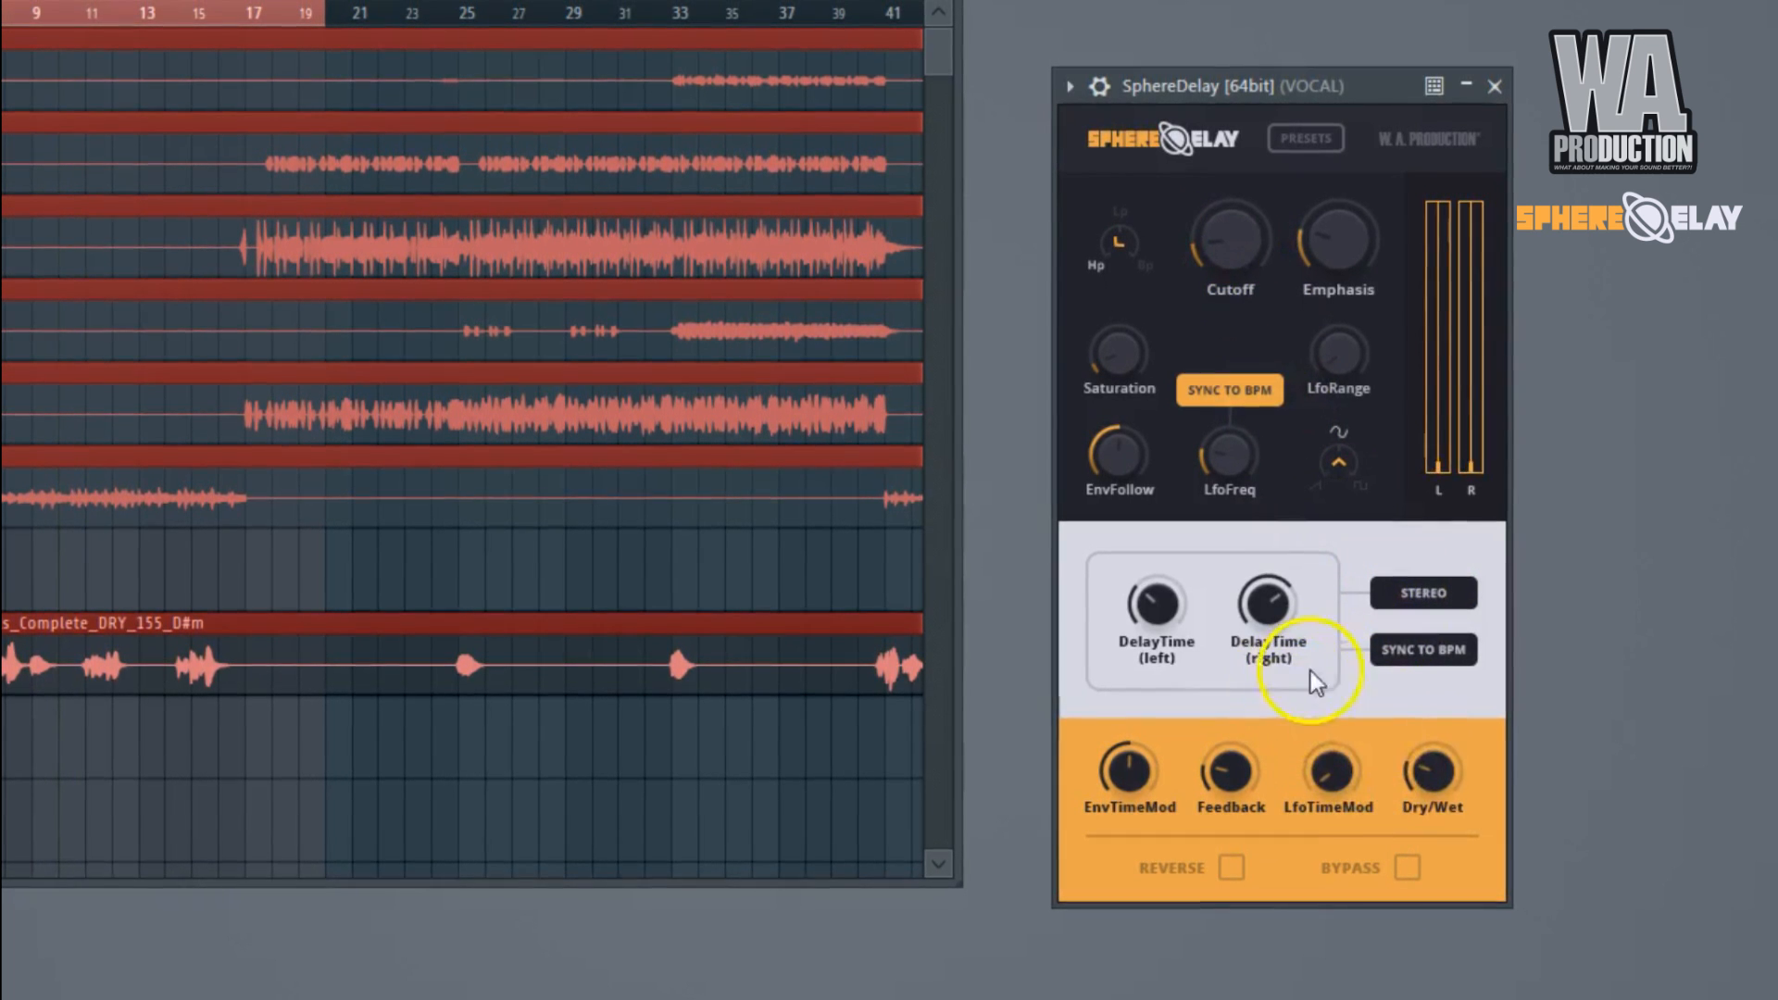
{"action": "left_click_drag", "start_coordinate": [1431, 785], "coordinate": [1441, 698]}
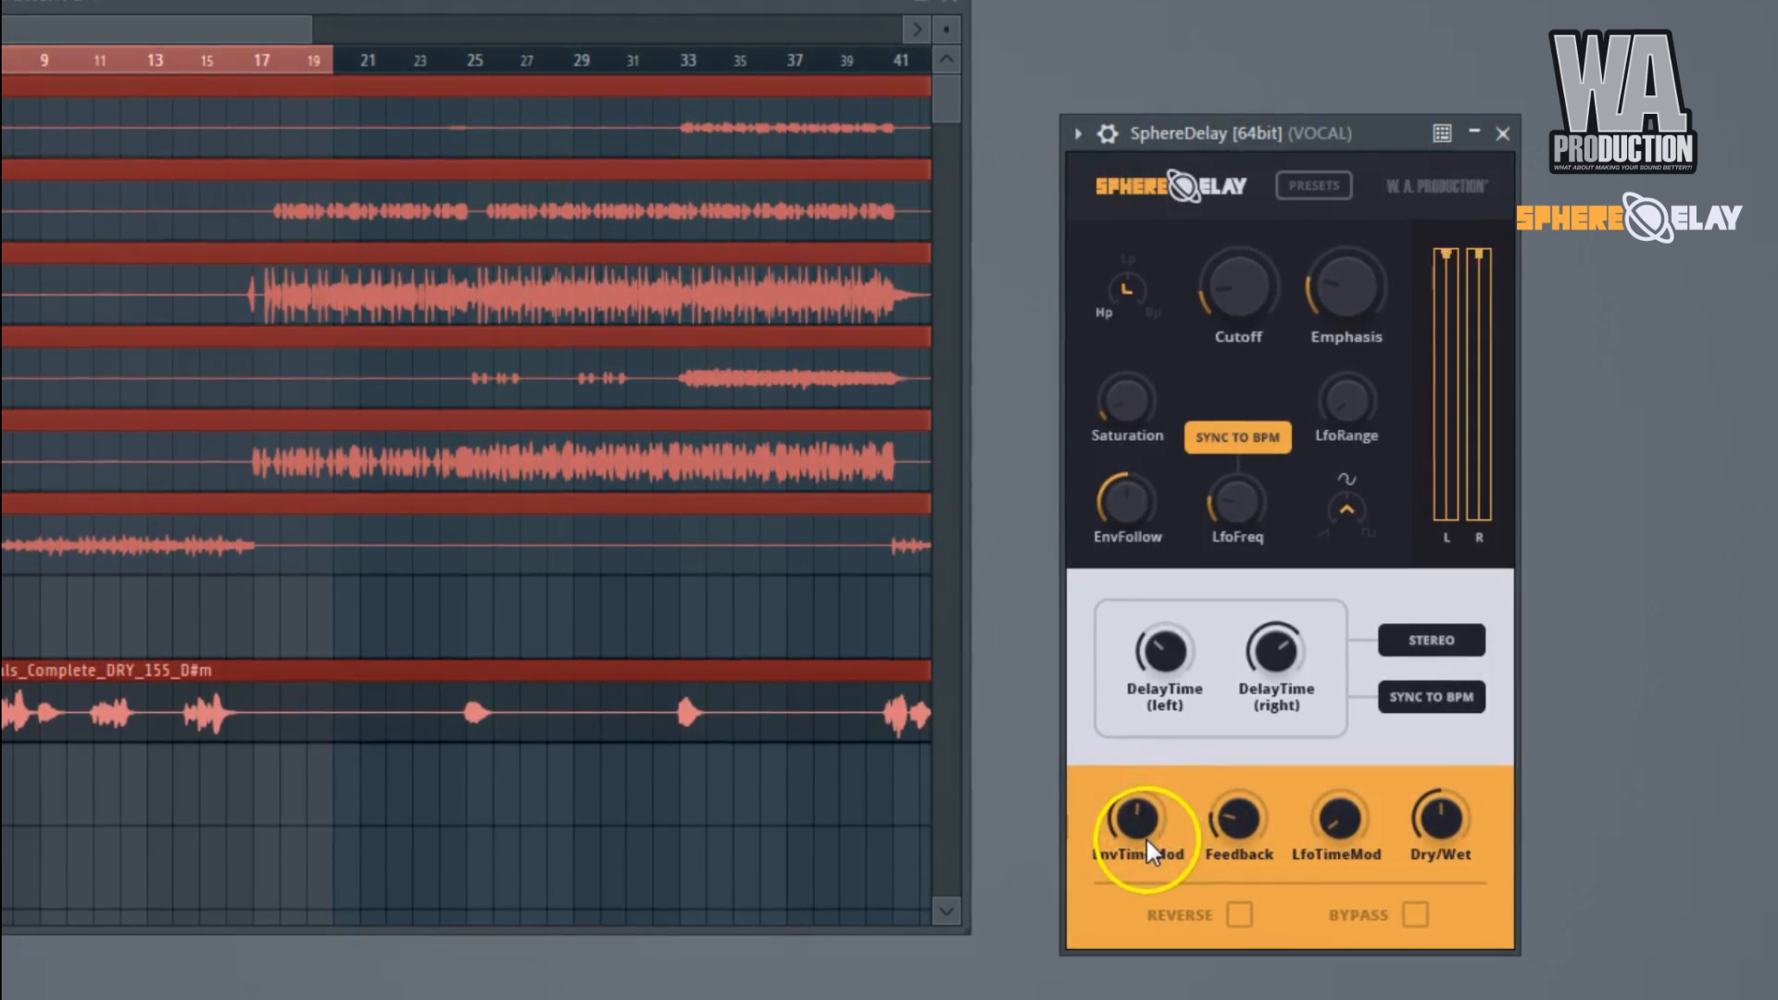
{"action": "left_click_drag", "start_coordinate": [1142, 831], "coordinate": [1144, 791]}
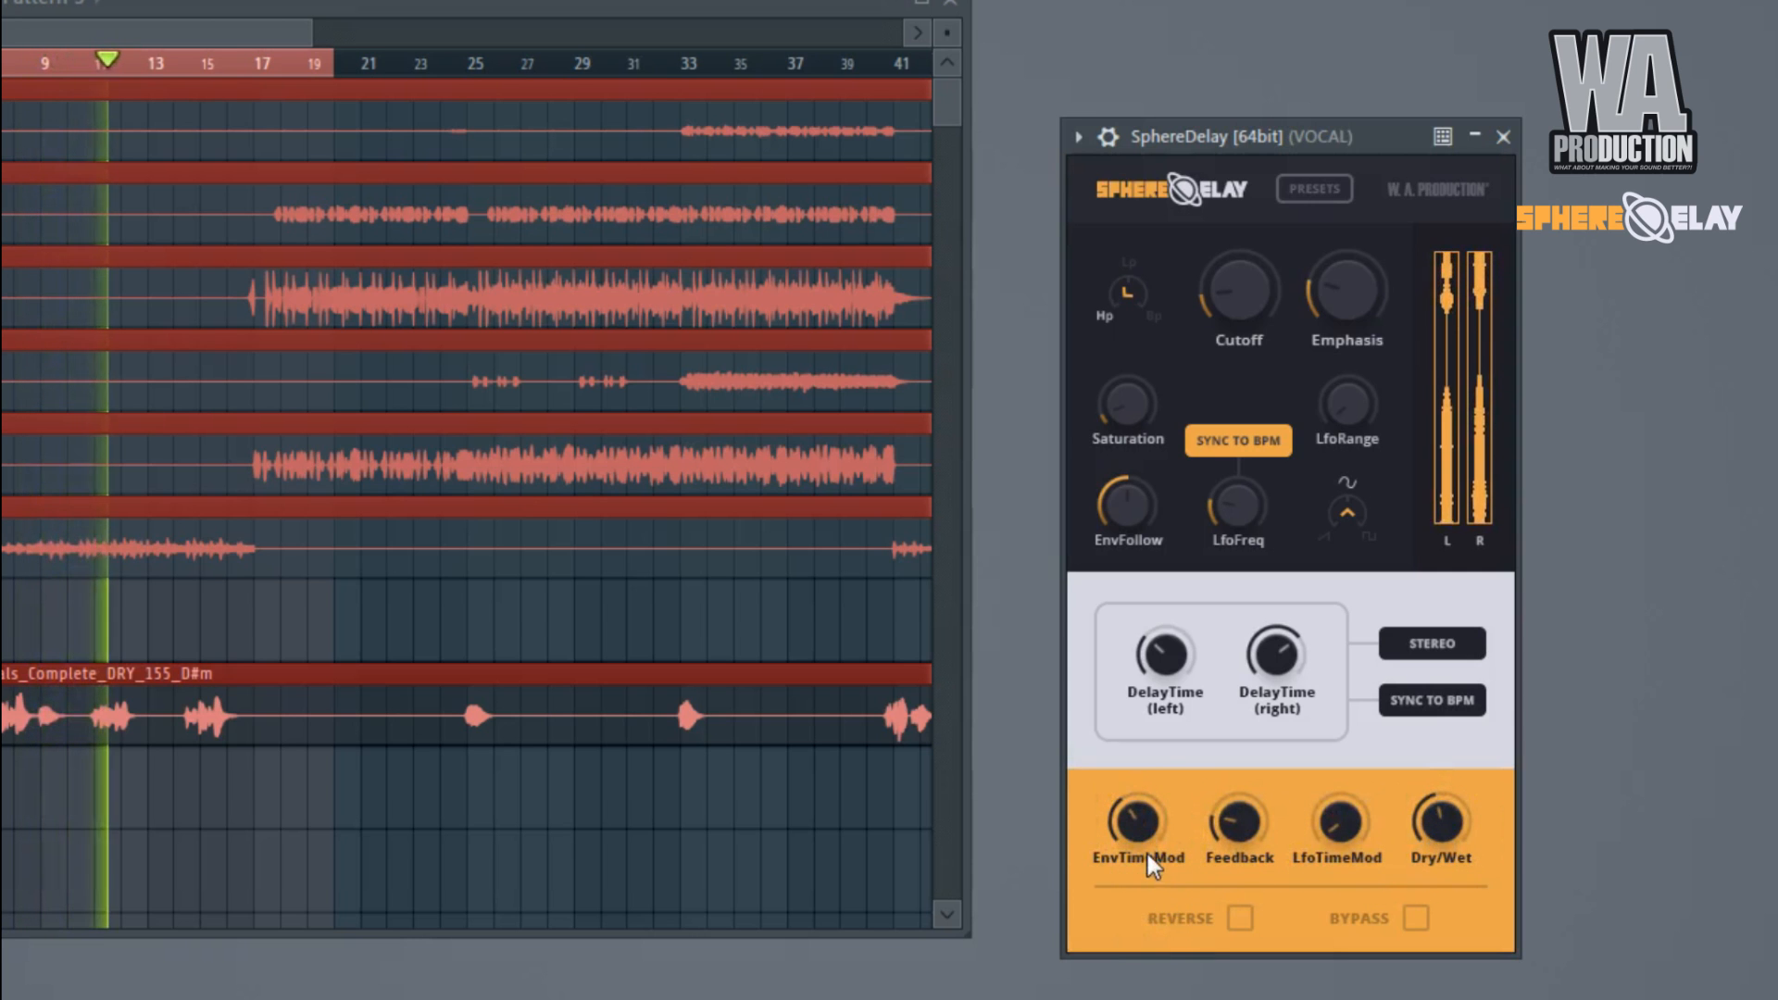
{"action": "left_click", "coordinate": [1220, 835]}
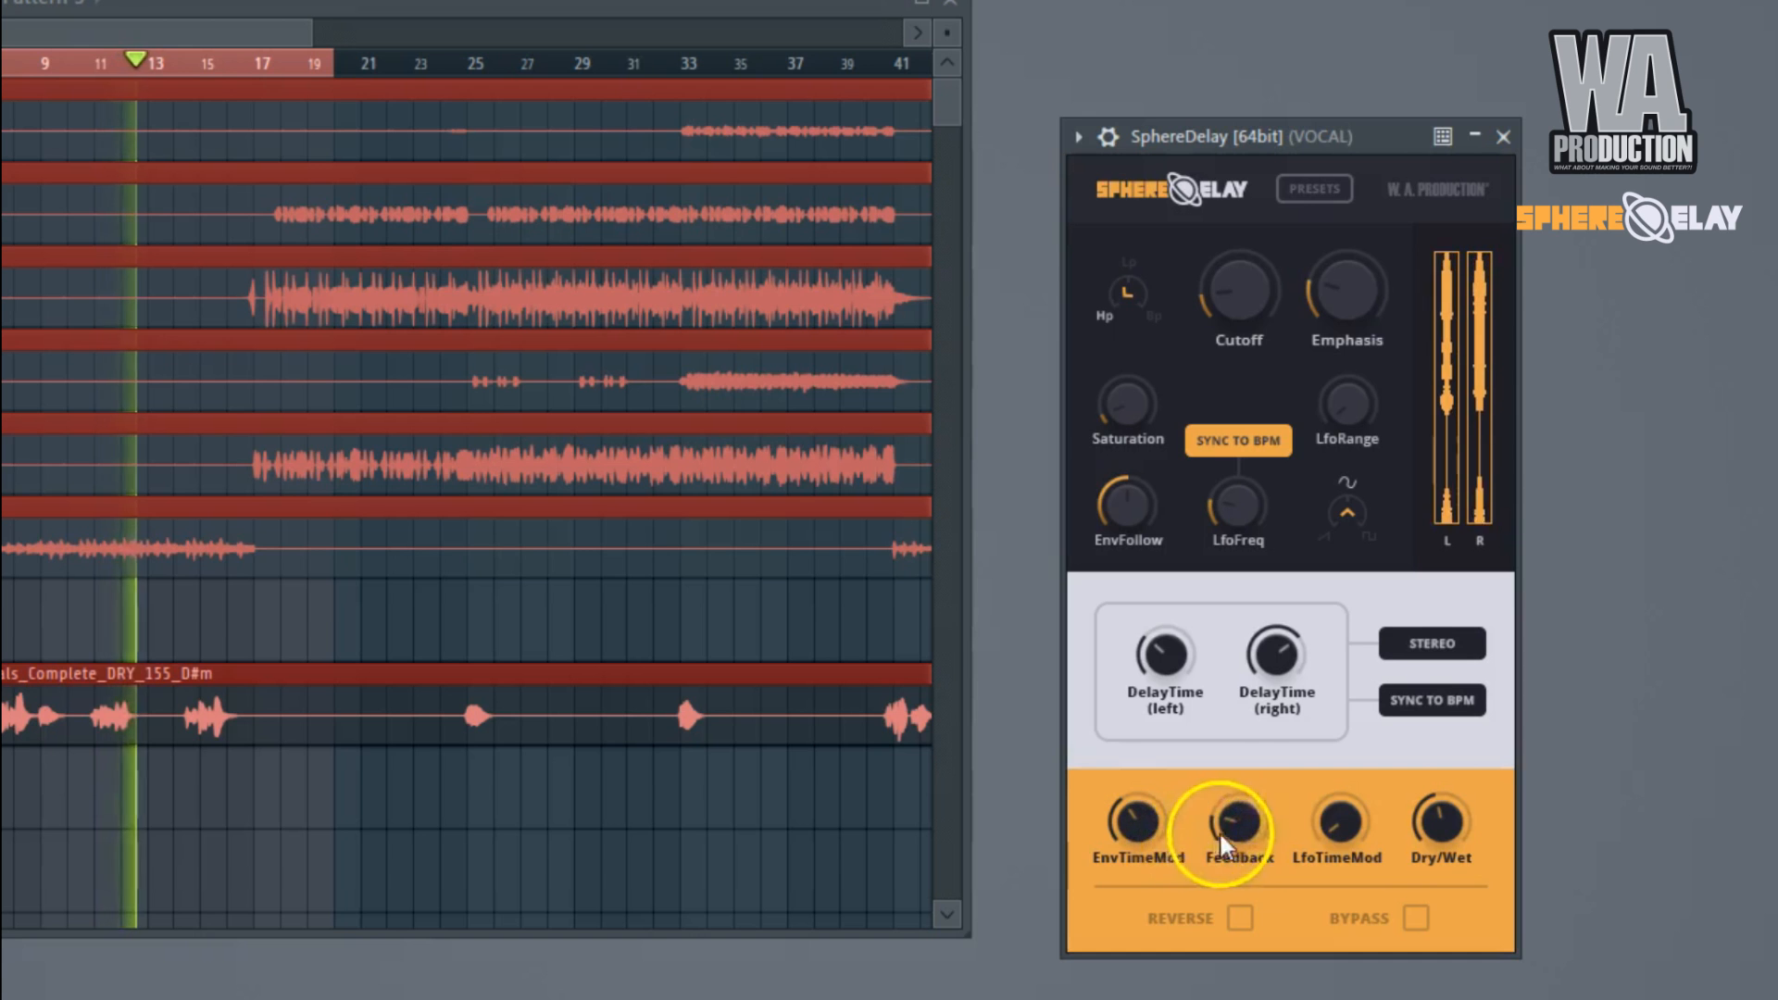
Switch the delay mode to Ping Pong, with EnvTimeMod slightly above half and Dry/Wet fully wet.
{"action": "left_click", "coordinate": [1418, 655]}
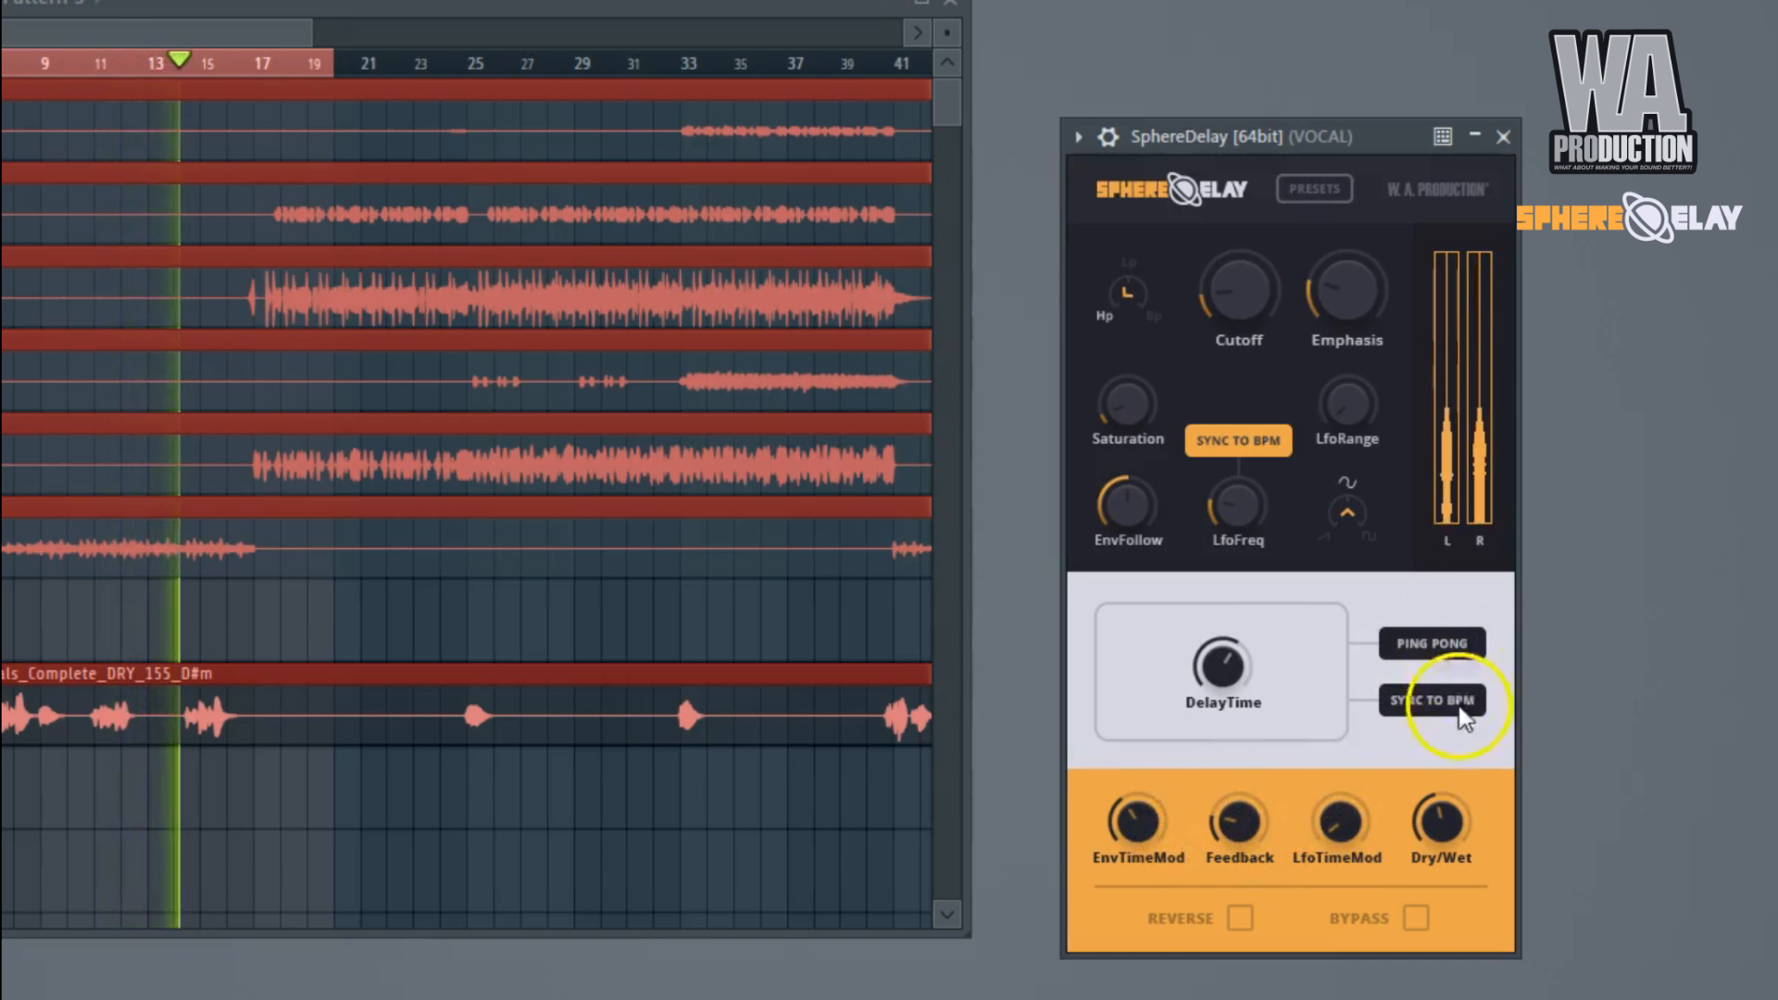
{"action": "left_click_drag", "start_coordinate": [1242, 821], "coordinate": [1241, 803]}
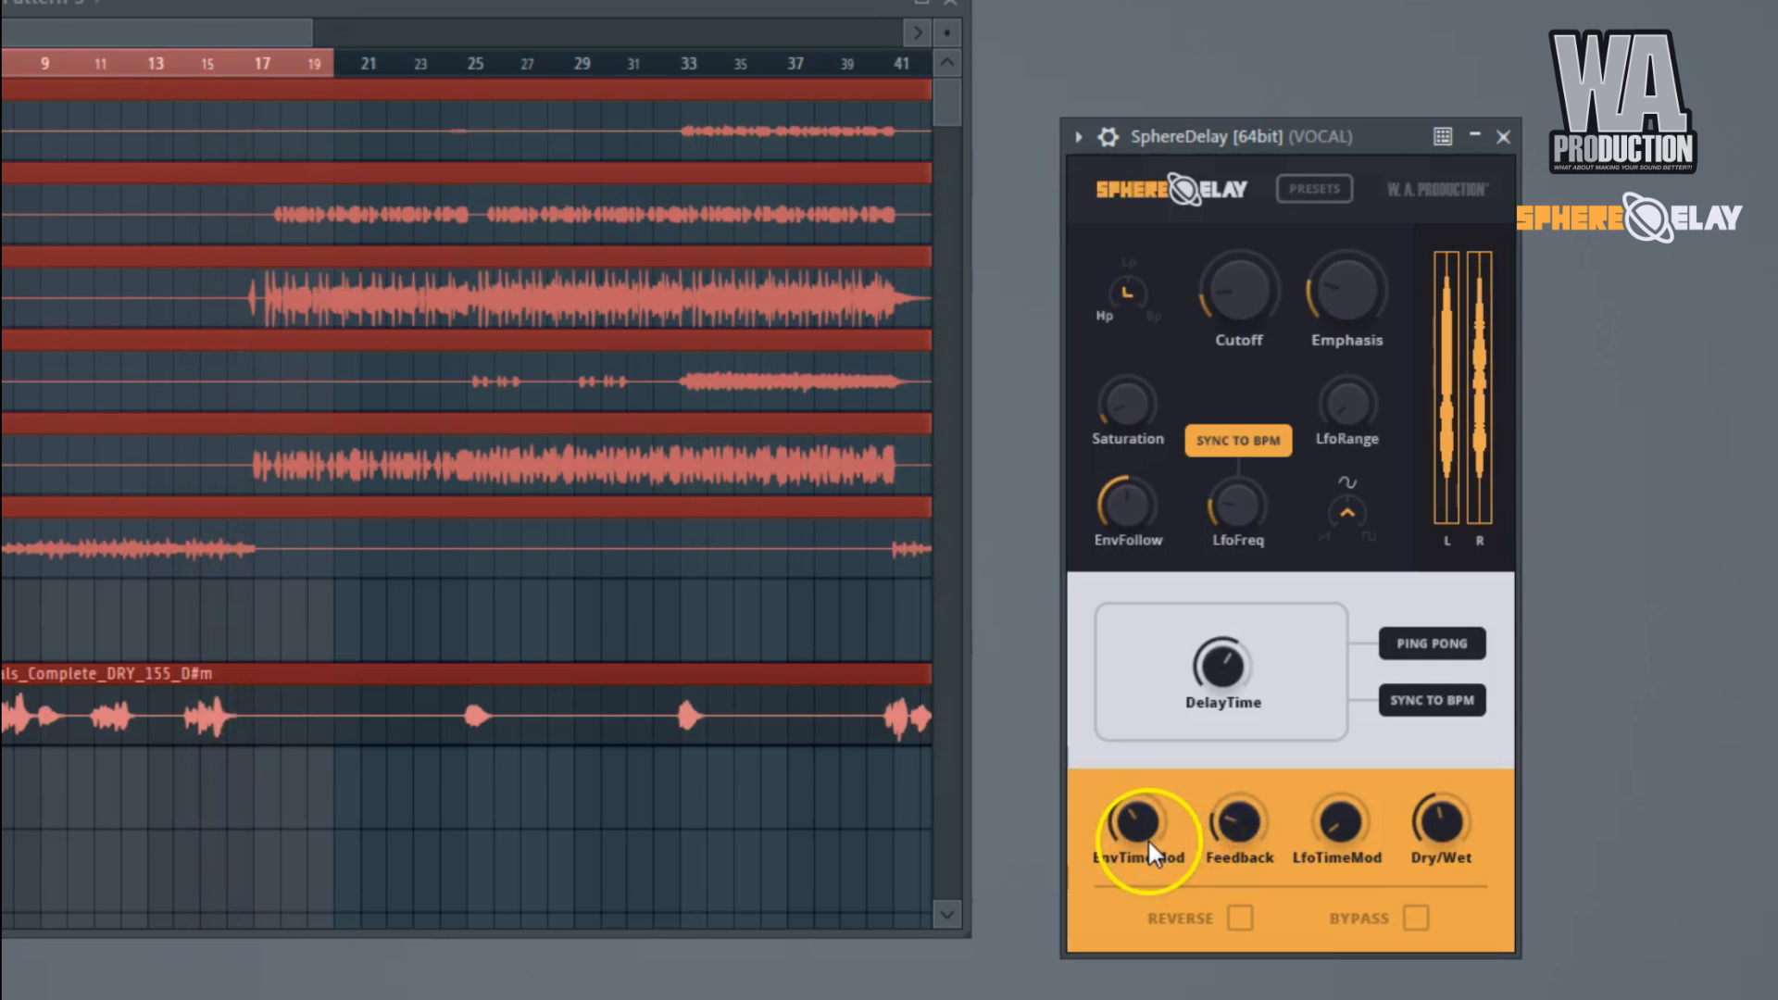
{"action": "left_click_drag", "start_coordinate": [1143, 830], "coordinate": [1162, 747]}
{"action": "left_click", "coordinate": [1473, 431]}
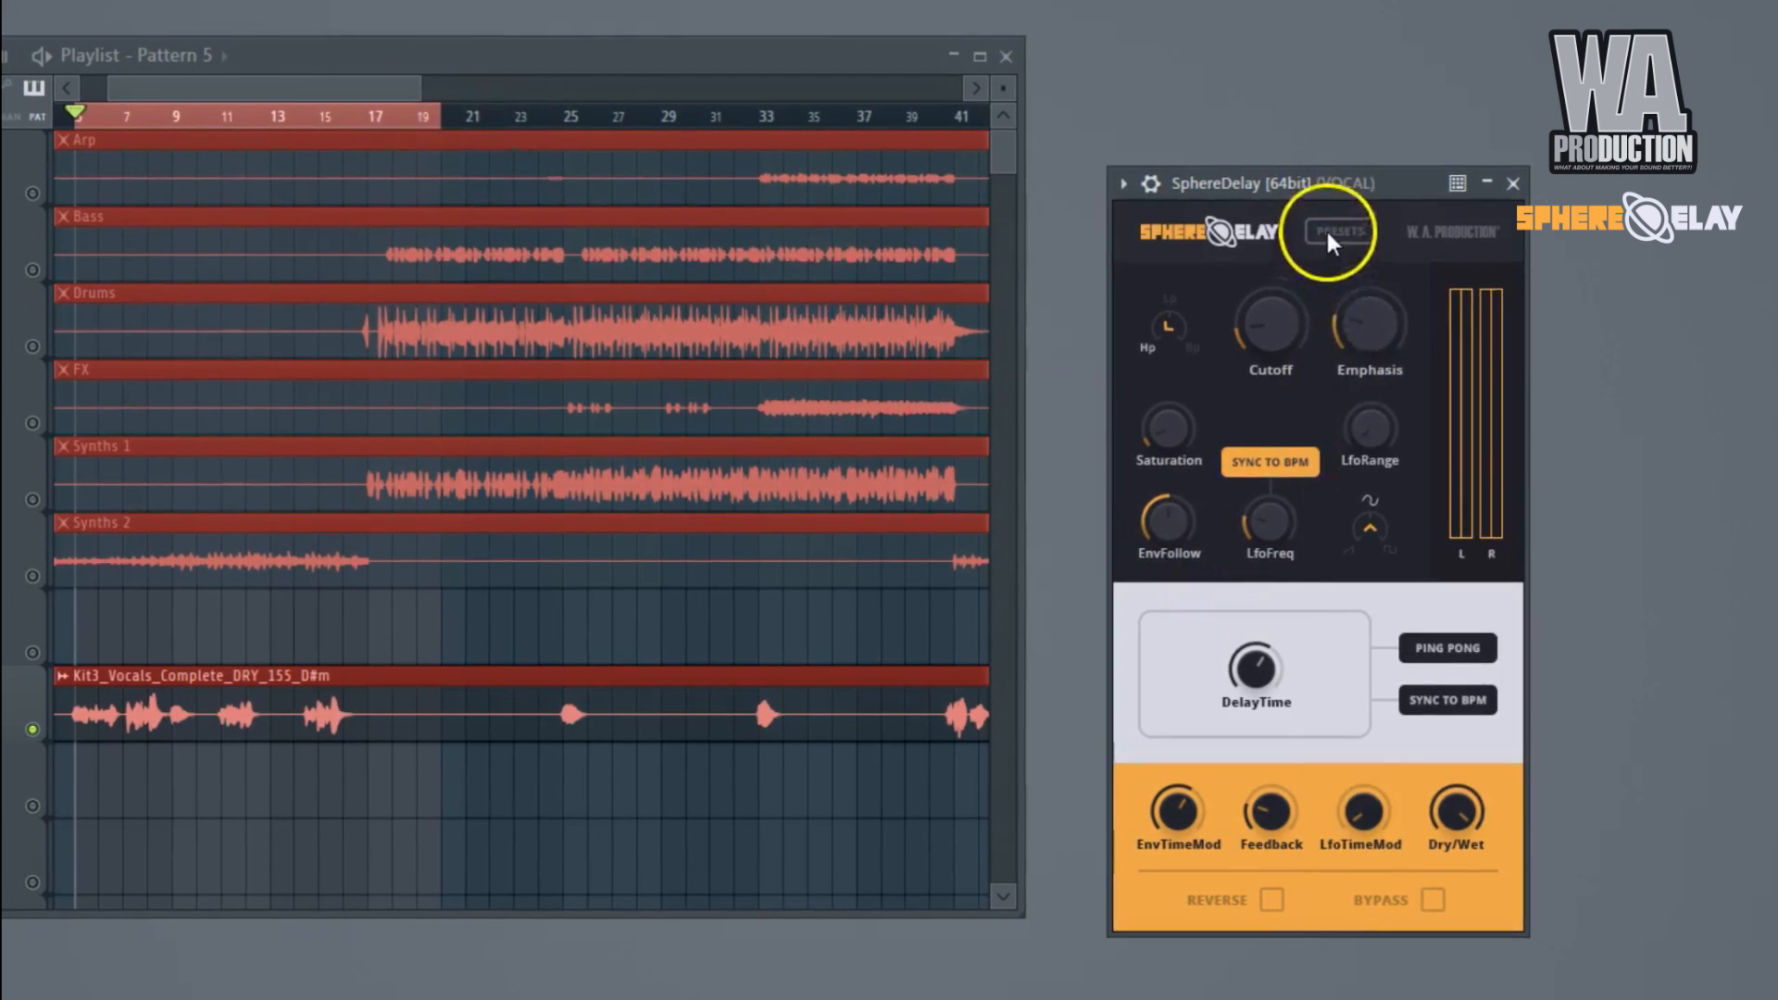
Load the 01: Default preset and lower the low-pass Cutoff to about two thirds.
{"action": "left_click", "coordinate": [1327, 234]}
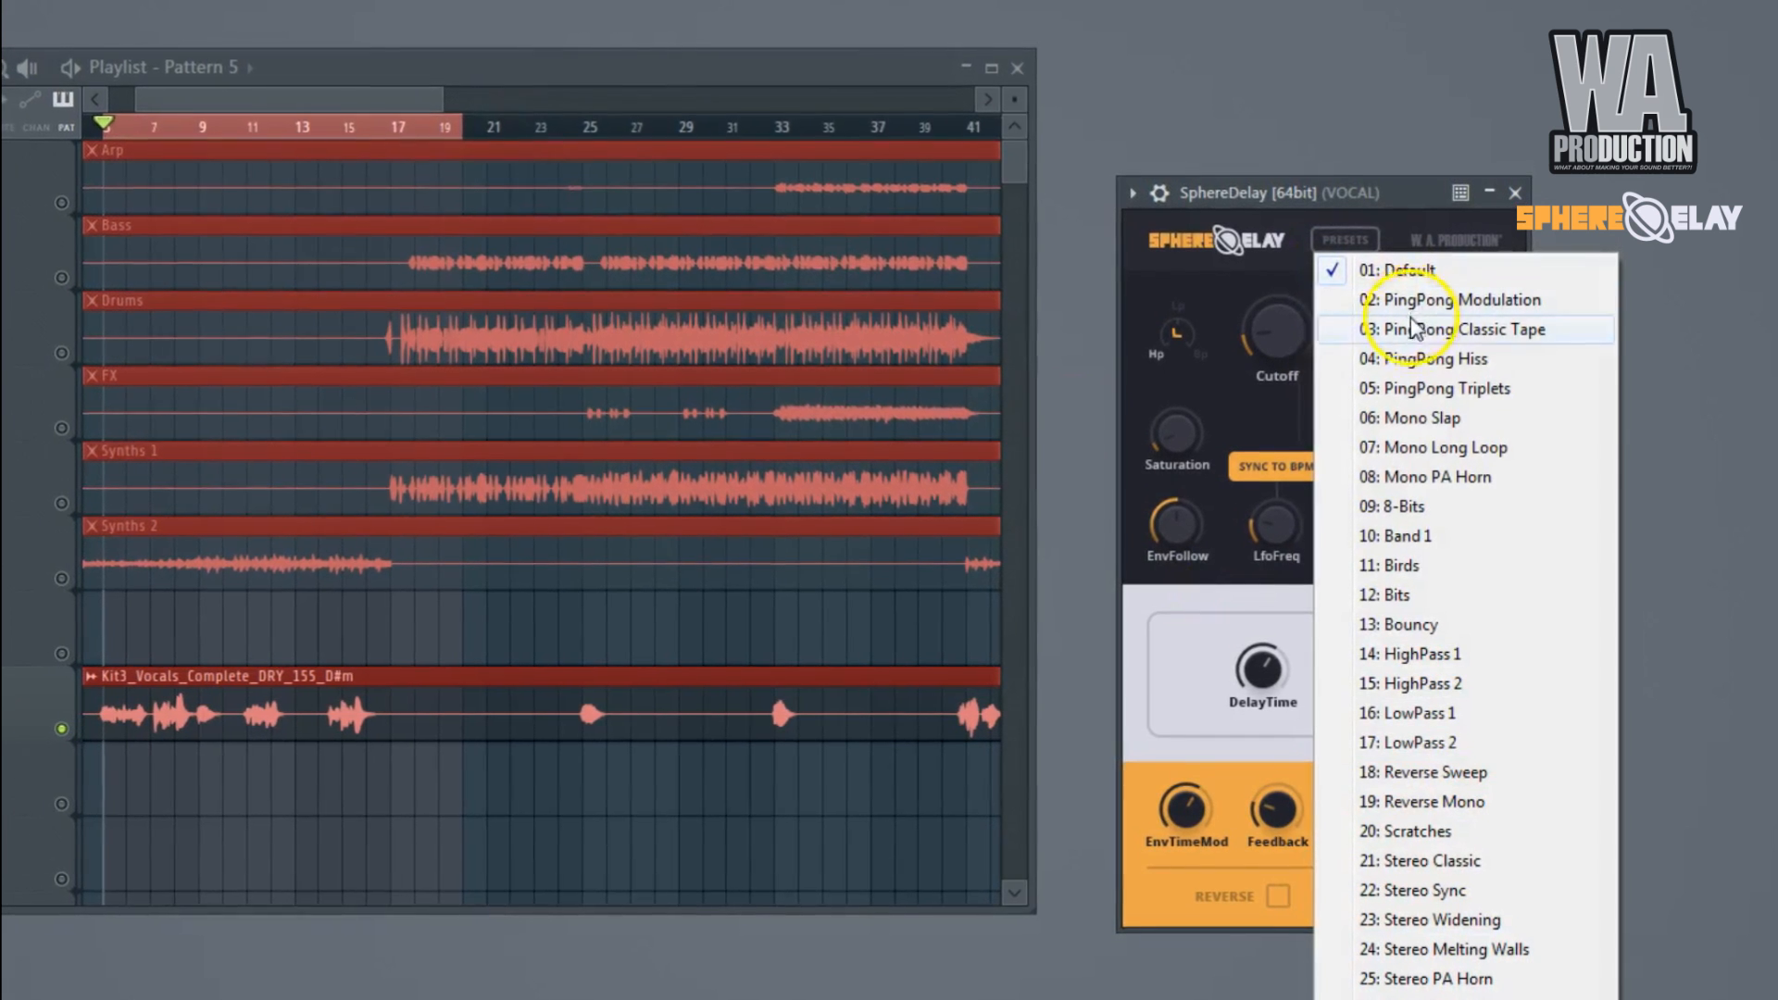
{"action": "left_click", "coordinate": [1412, 275]}
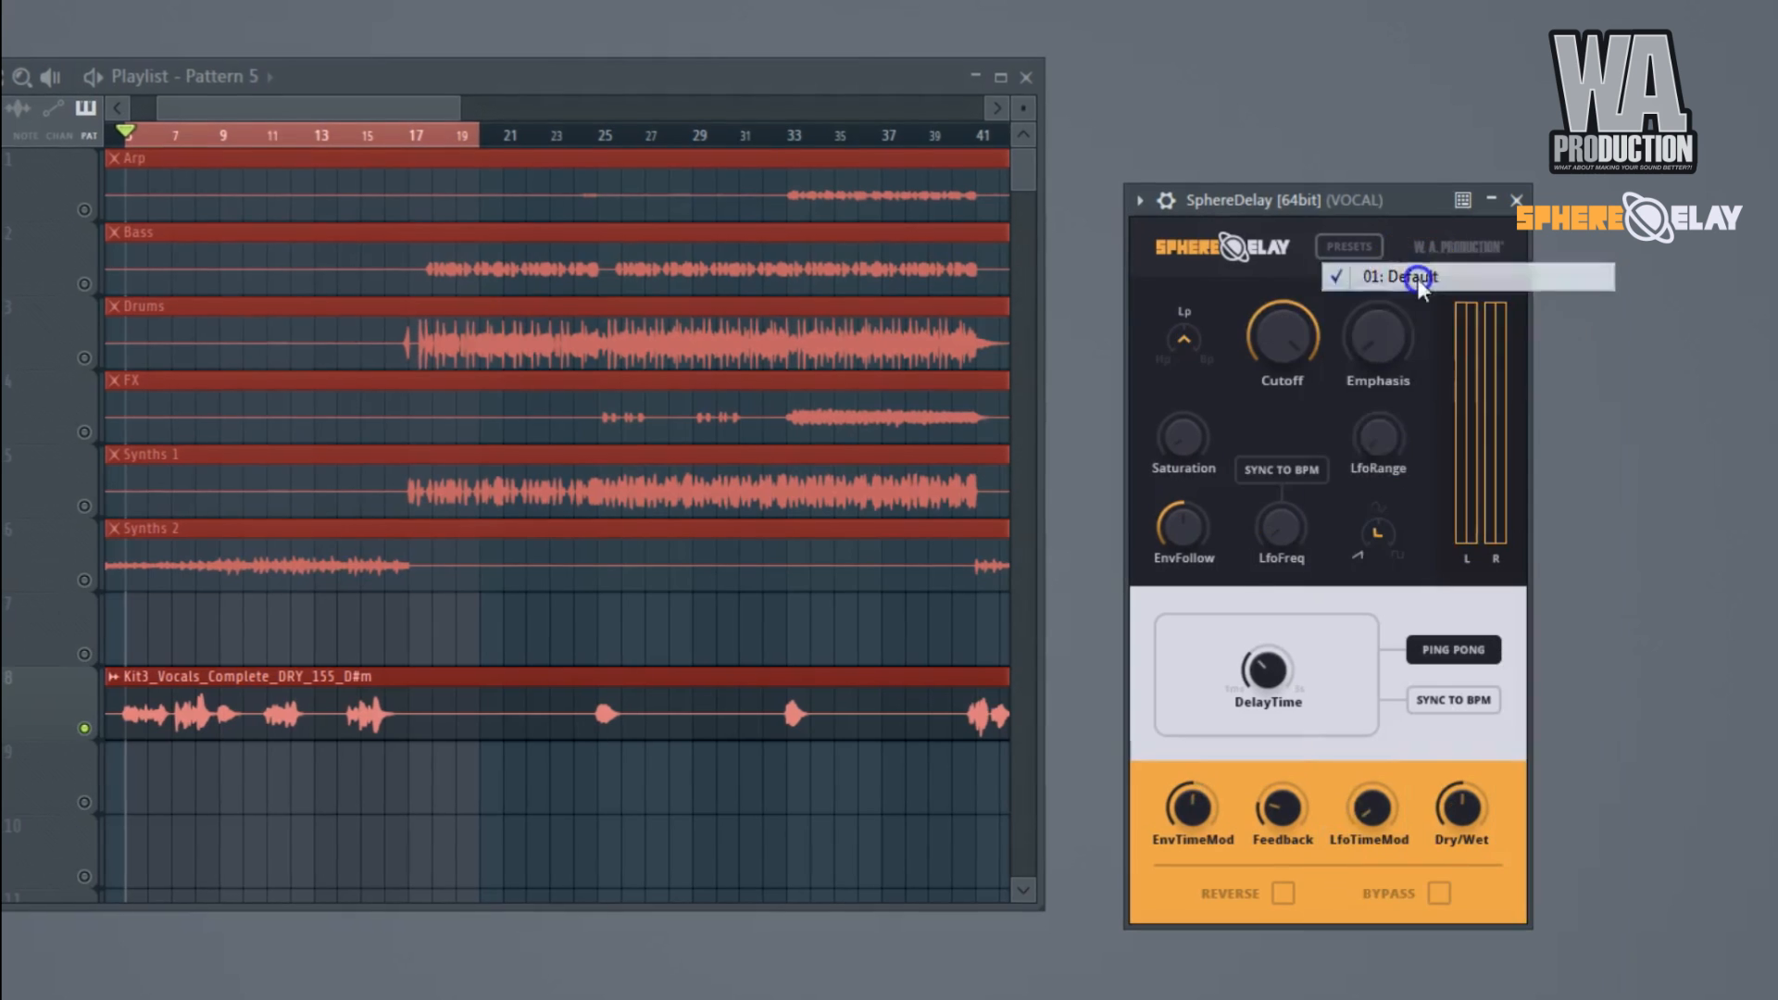
{"action": "left_click_drag", "start_coordinate": [1299, 356], "coordinate": [1296, 466]}
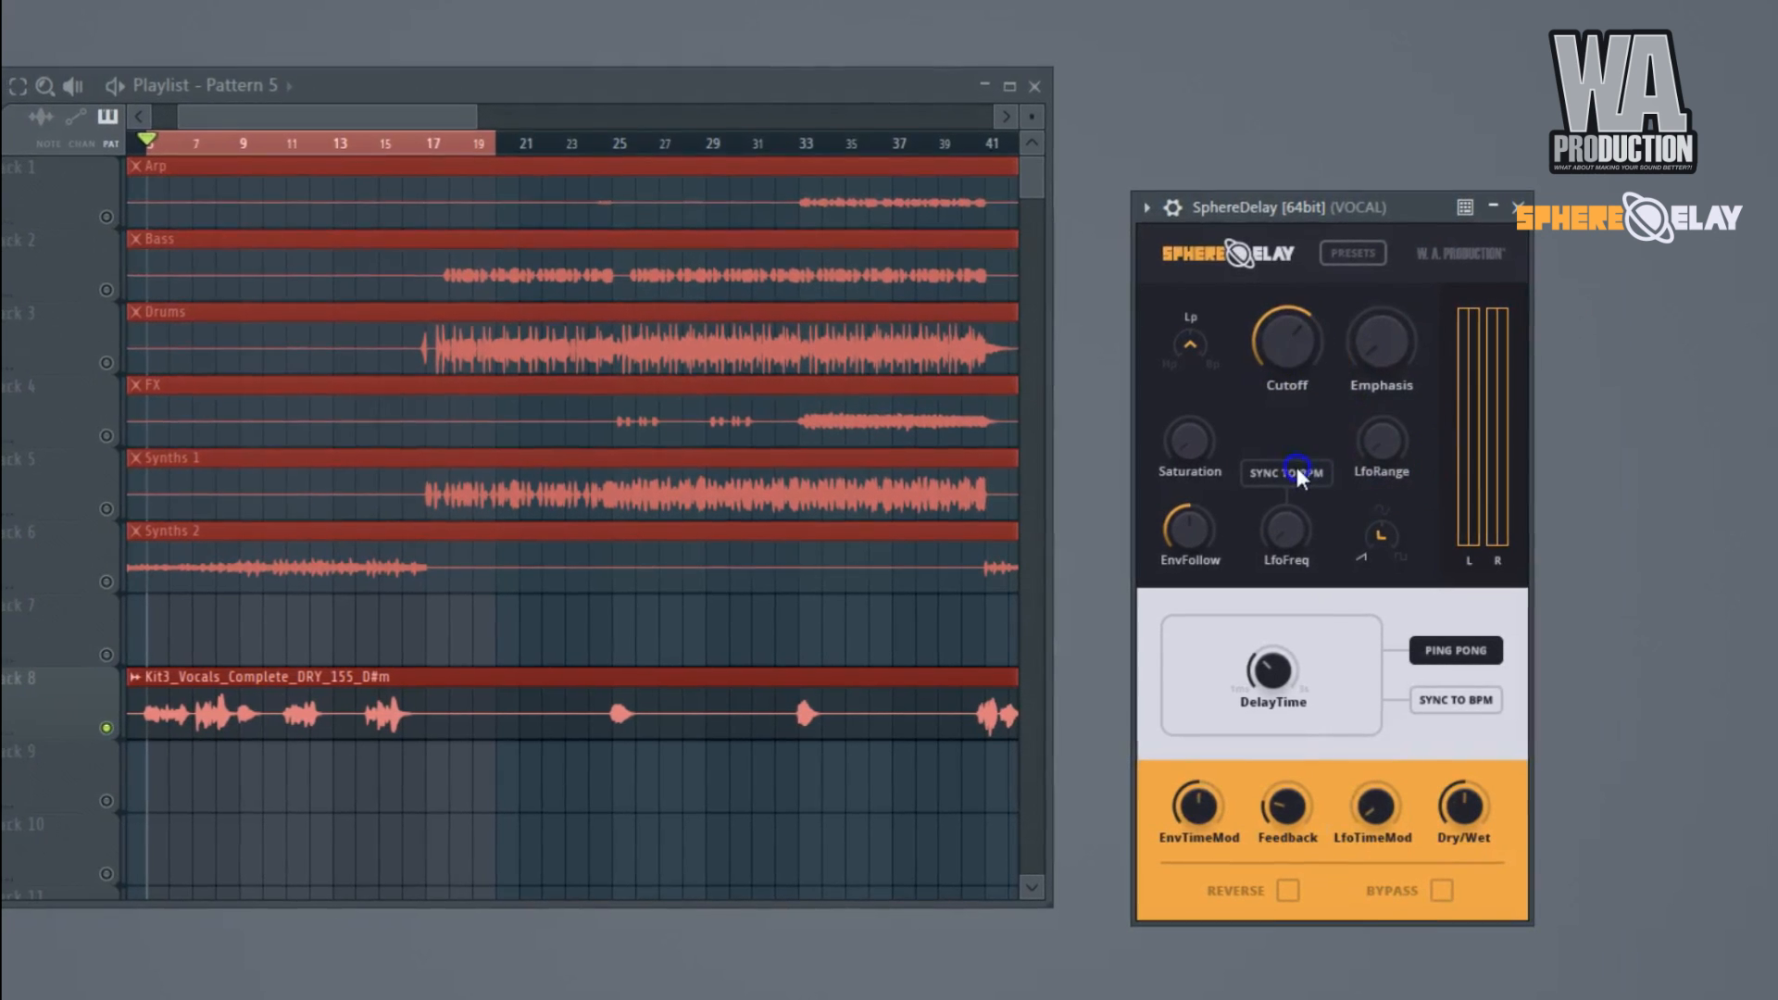
Sync the ping-pong delay to BPM and set DelayTime to about half.
{"action": "left_click", "coordinate": [1419, 693]}
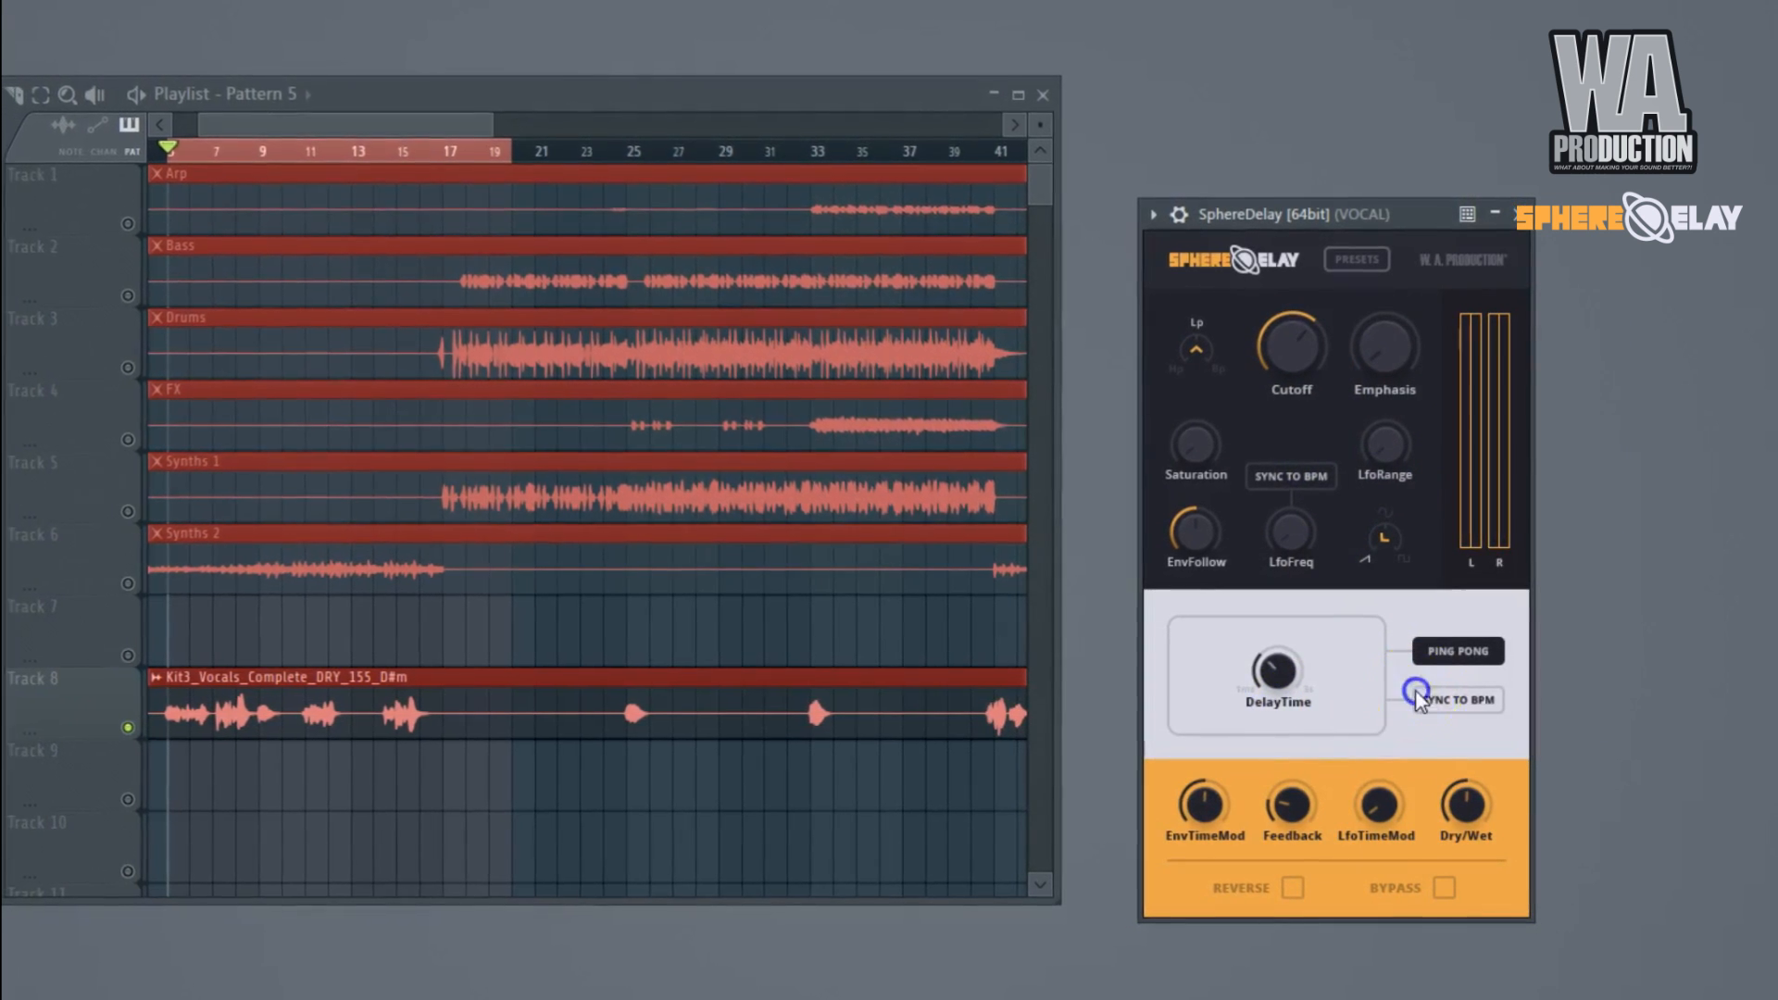
{"action": "left_click_drag", "start_coordinate": [1278, 675], "coordinate": [1277, 709]}
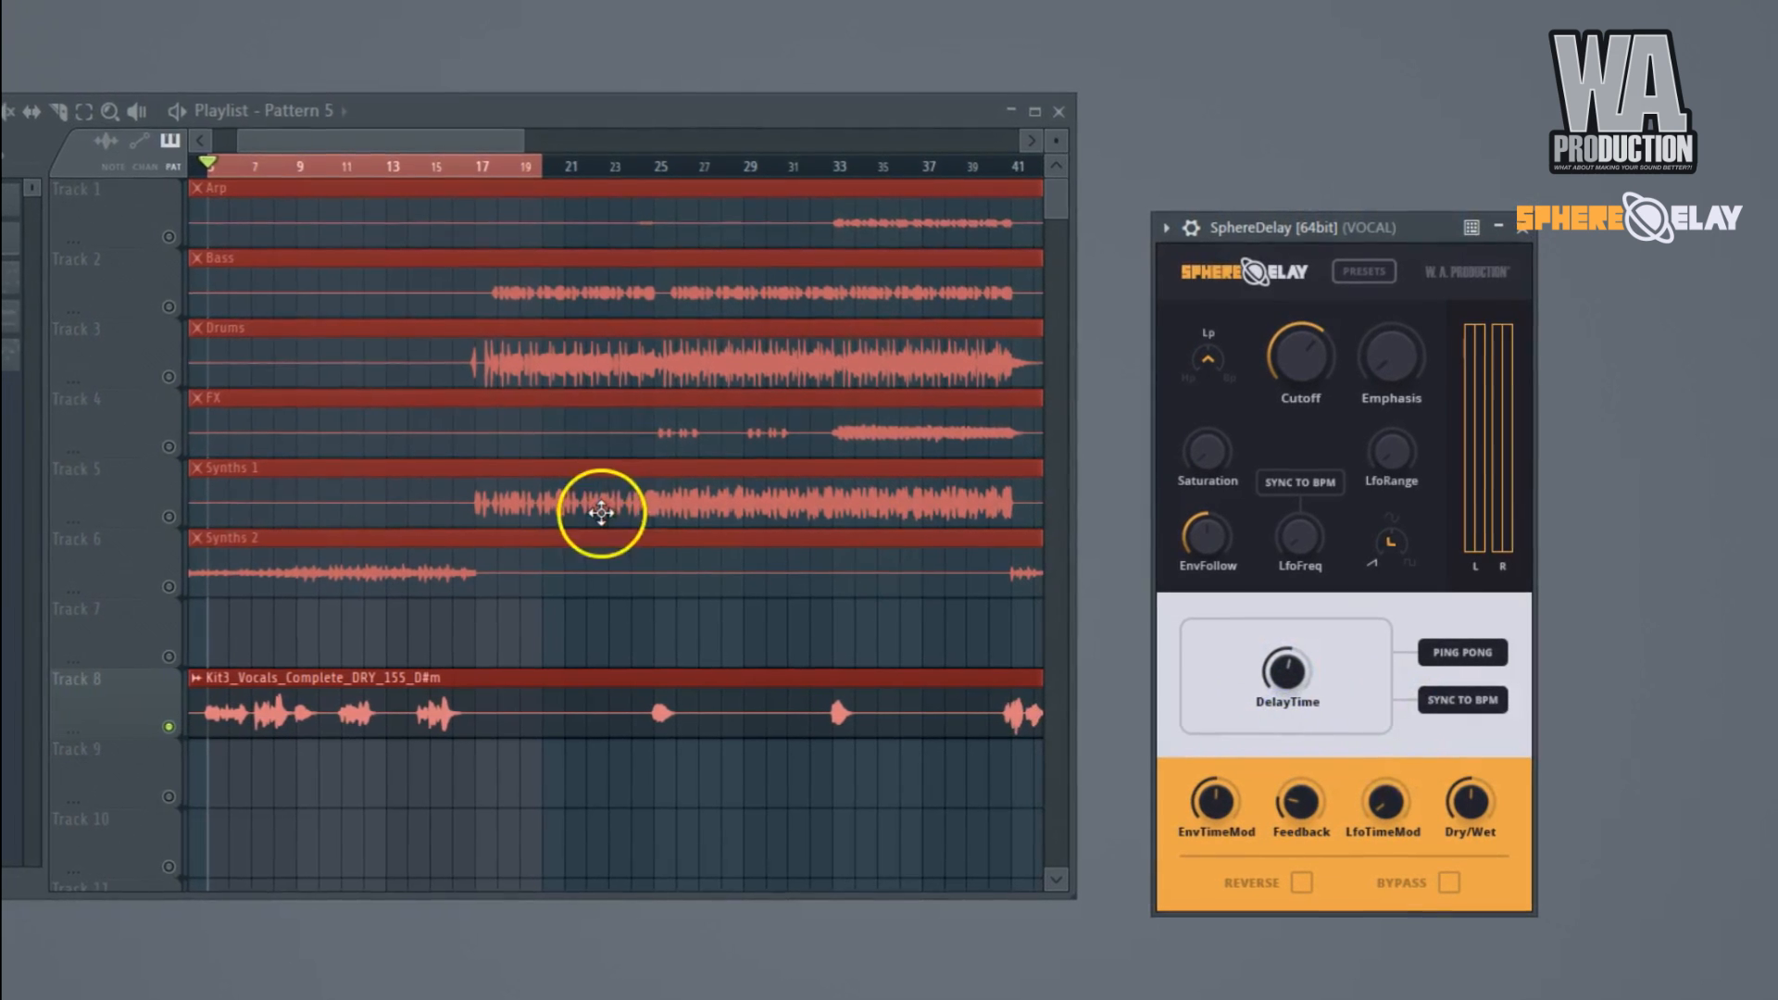
Unmute the Synths 2, Synths 1, FX, Drums, Bass and Arp tracks in the playlist.
{"action": "left_click", "coordinate": [164, 586]}
{"action": "left_click", "coordinate": [164, 516]}
{"action": "left_click", "coordinate": [183, 449]}
{"action": "left_click", "coordinate": [183, 380]}
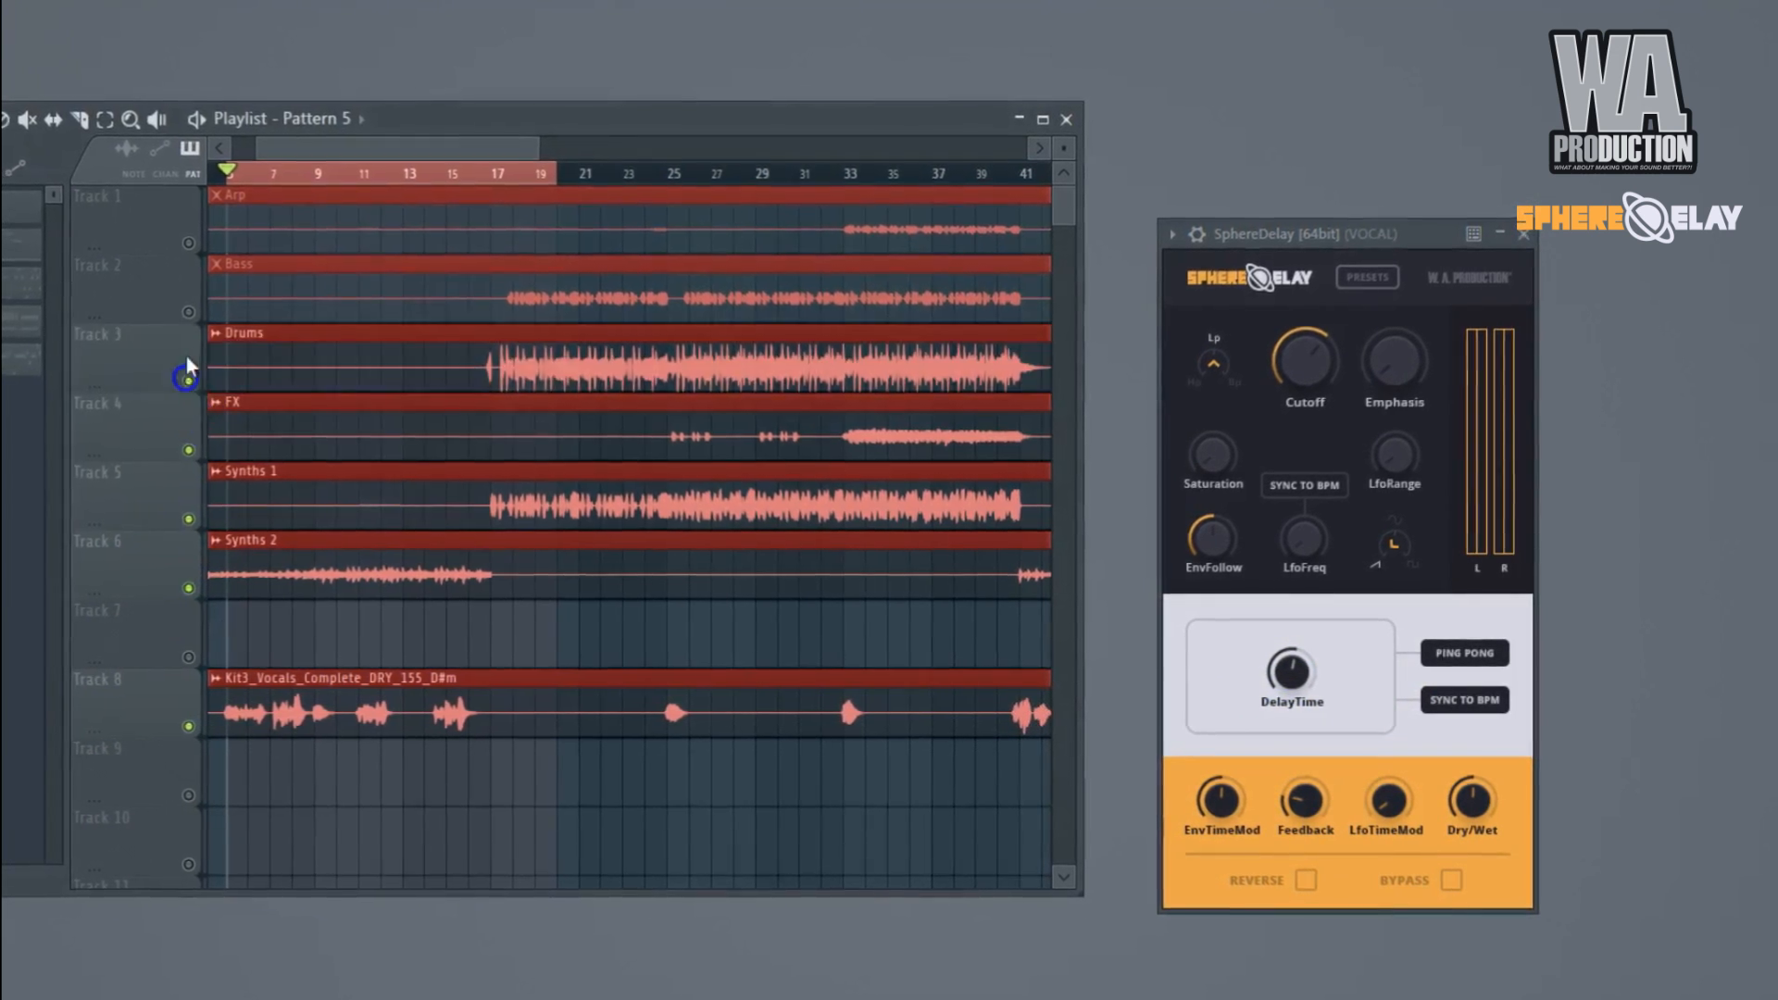
{"action": "left_click", "coordinate": [183, 311]}
{"action": "left_click", "coordinate": [183, 240]}
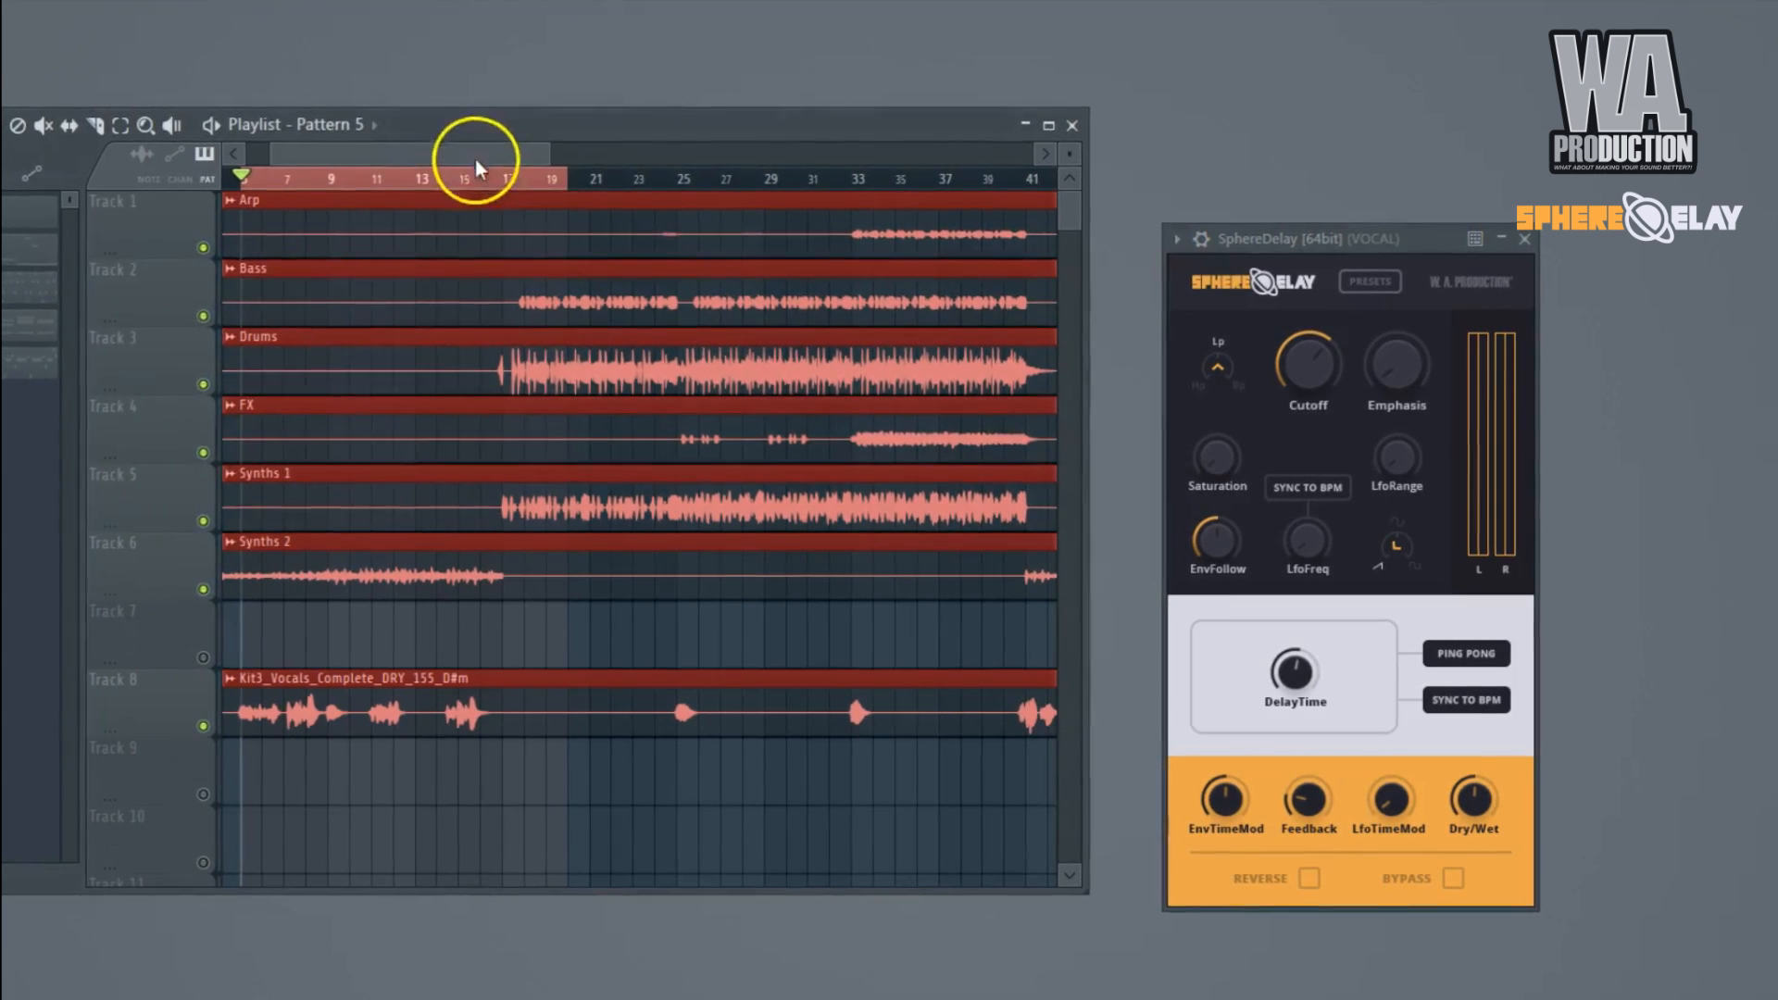
Maximize the playlist, bring SphereDelay back up from the VOCAL mixer track, and start playback.
{"action": "double_click", "coordinate": [647, 124]}
{"action": "scroll", "coordinate": [657, 168], "scroll_direction": "down", "scroll_amount": 3}
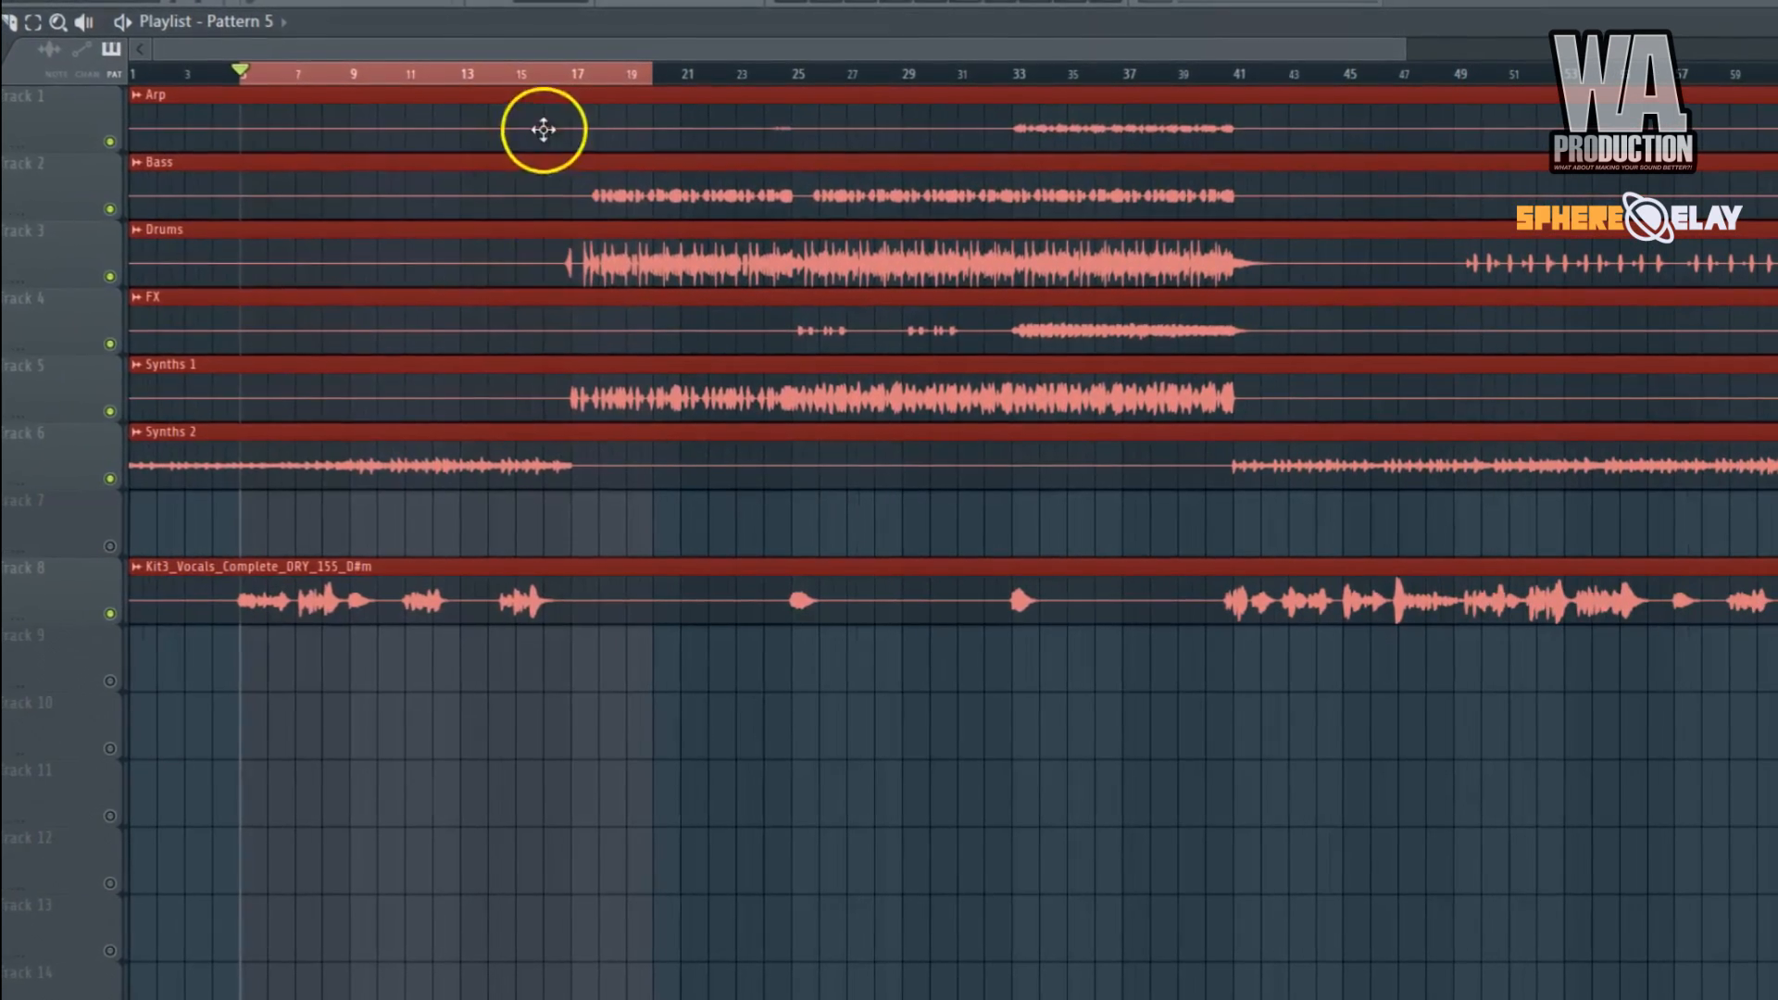
{"action": "left_click", "coordinate": [997, 9]}
{"action": "left_click", "coordinate": [1743, 515]}
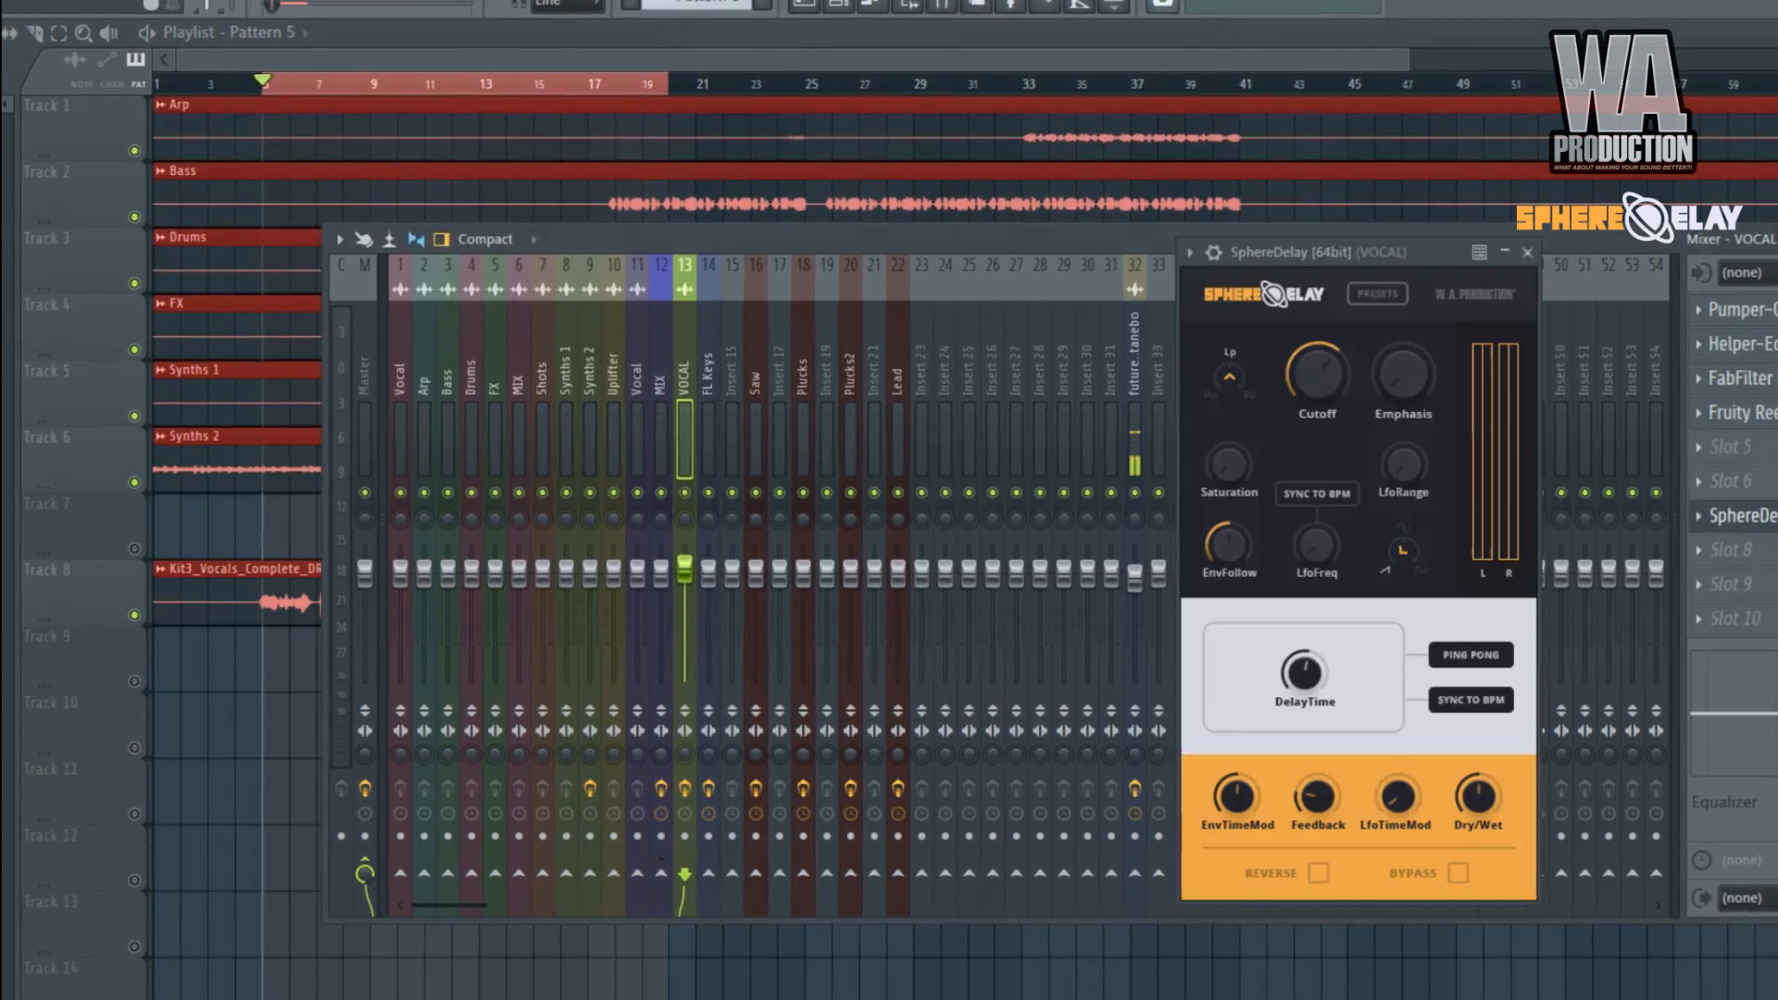
{"action": "key", "text": "F9"}
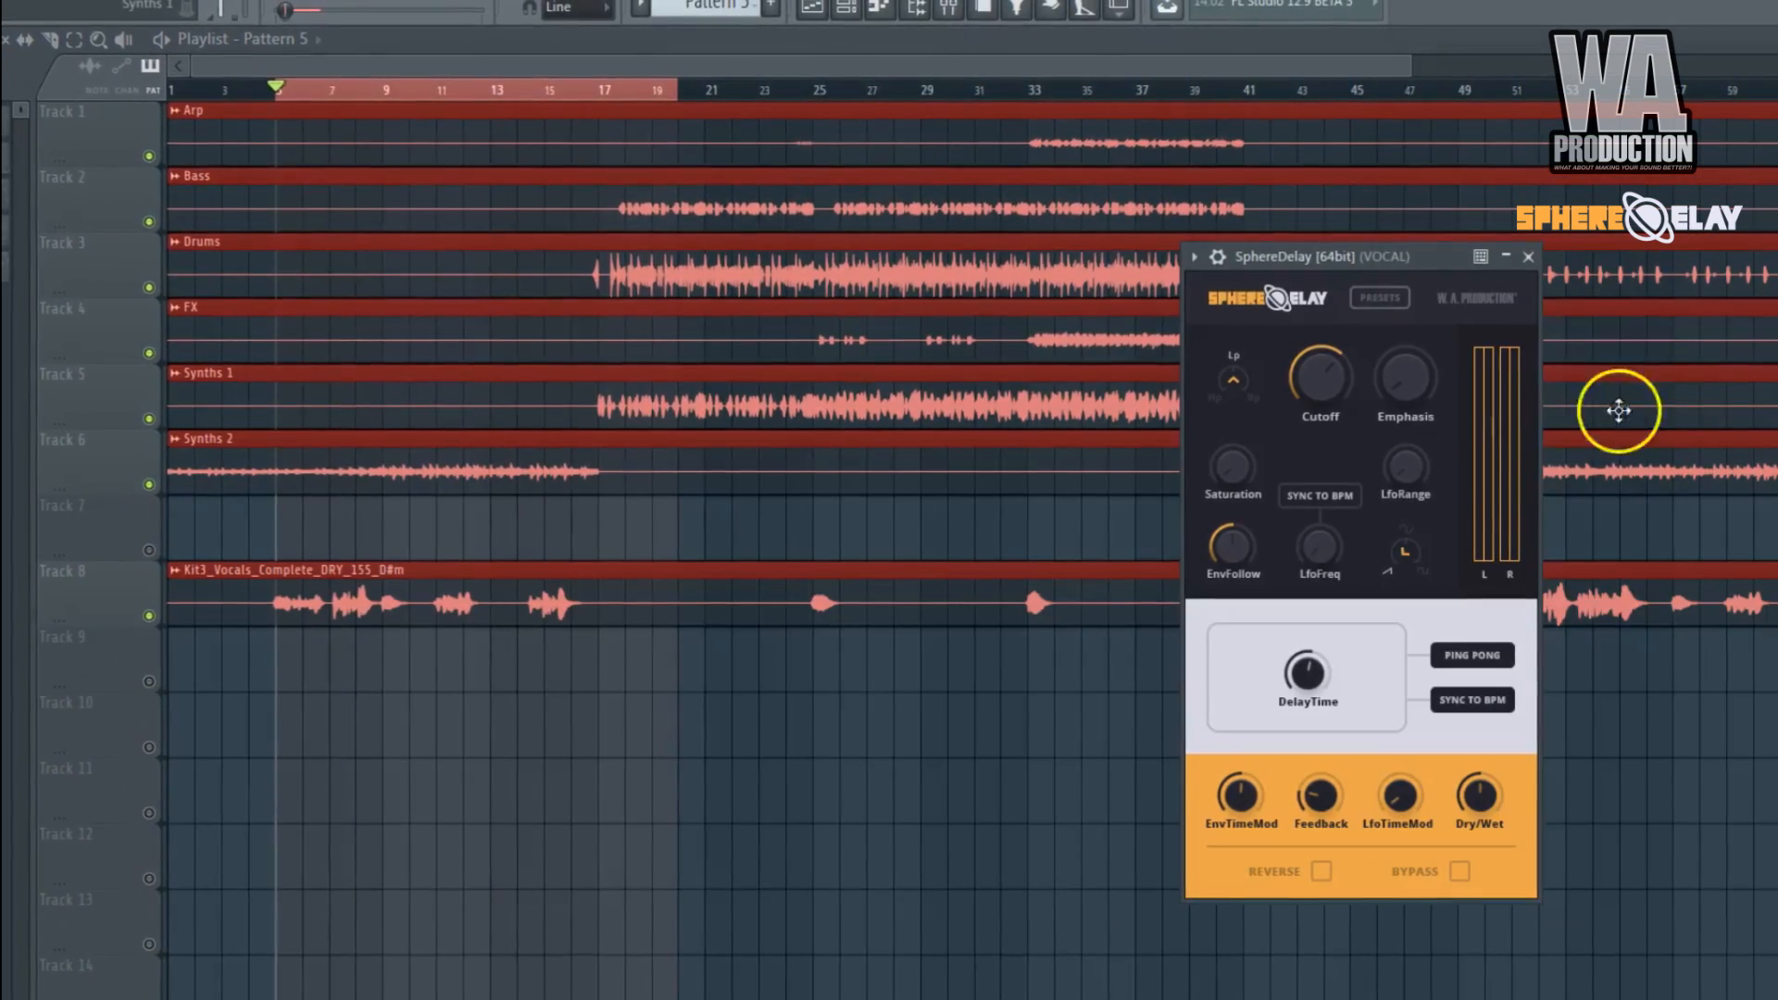
{"action": "key", "text": "space"}
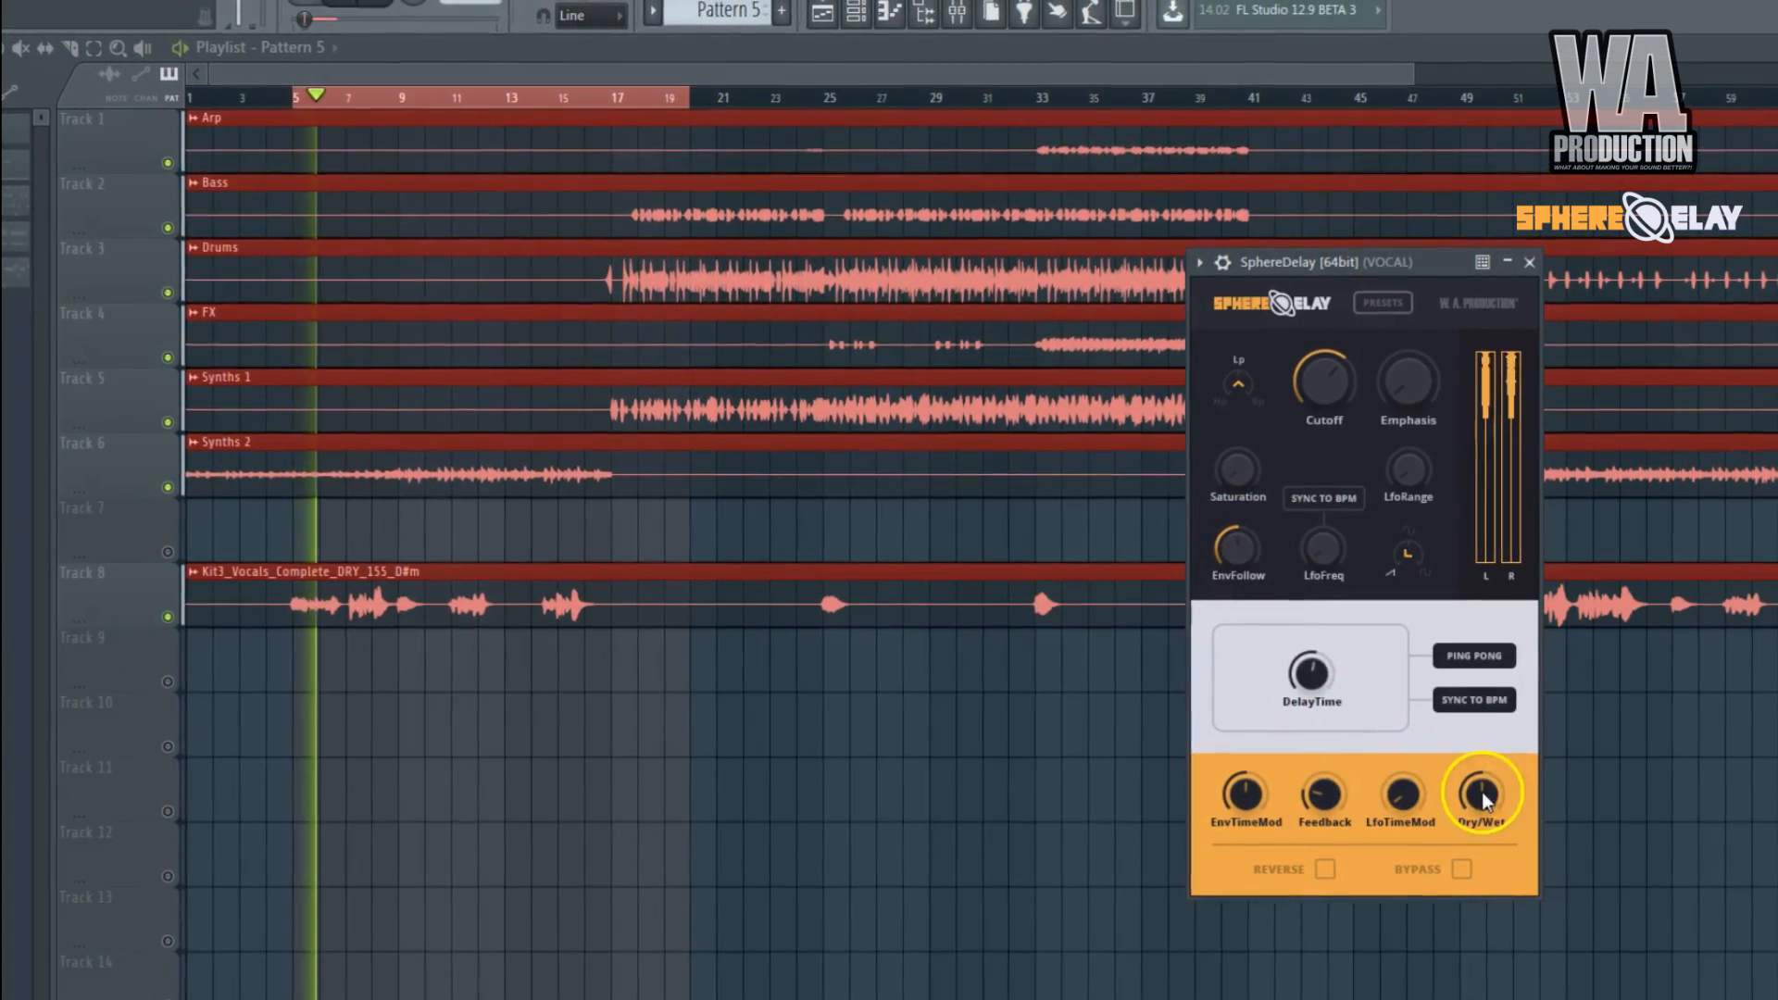
Lower Dry/Wet to about a quarter and raise the low-pass Cutoff to nearly fully open during playback.
{"action": "left_click_drag", "start_coordinate": [1481, 794], "coordinate": [1481, 862]}
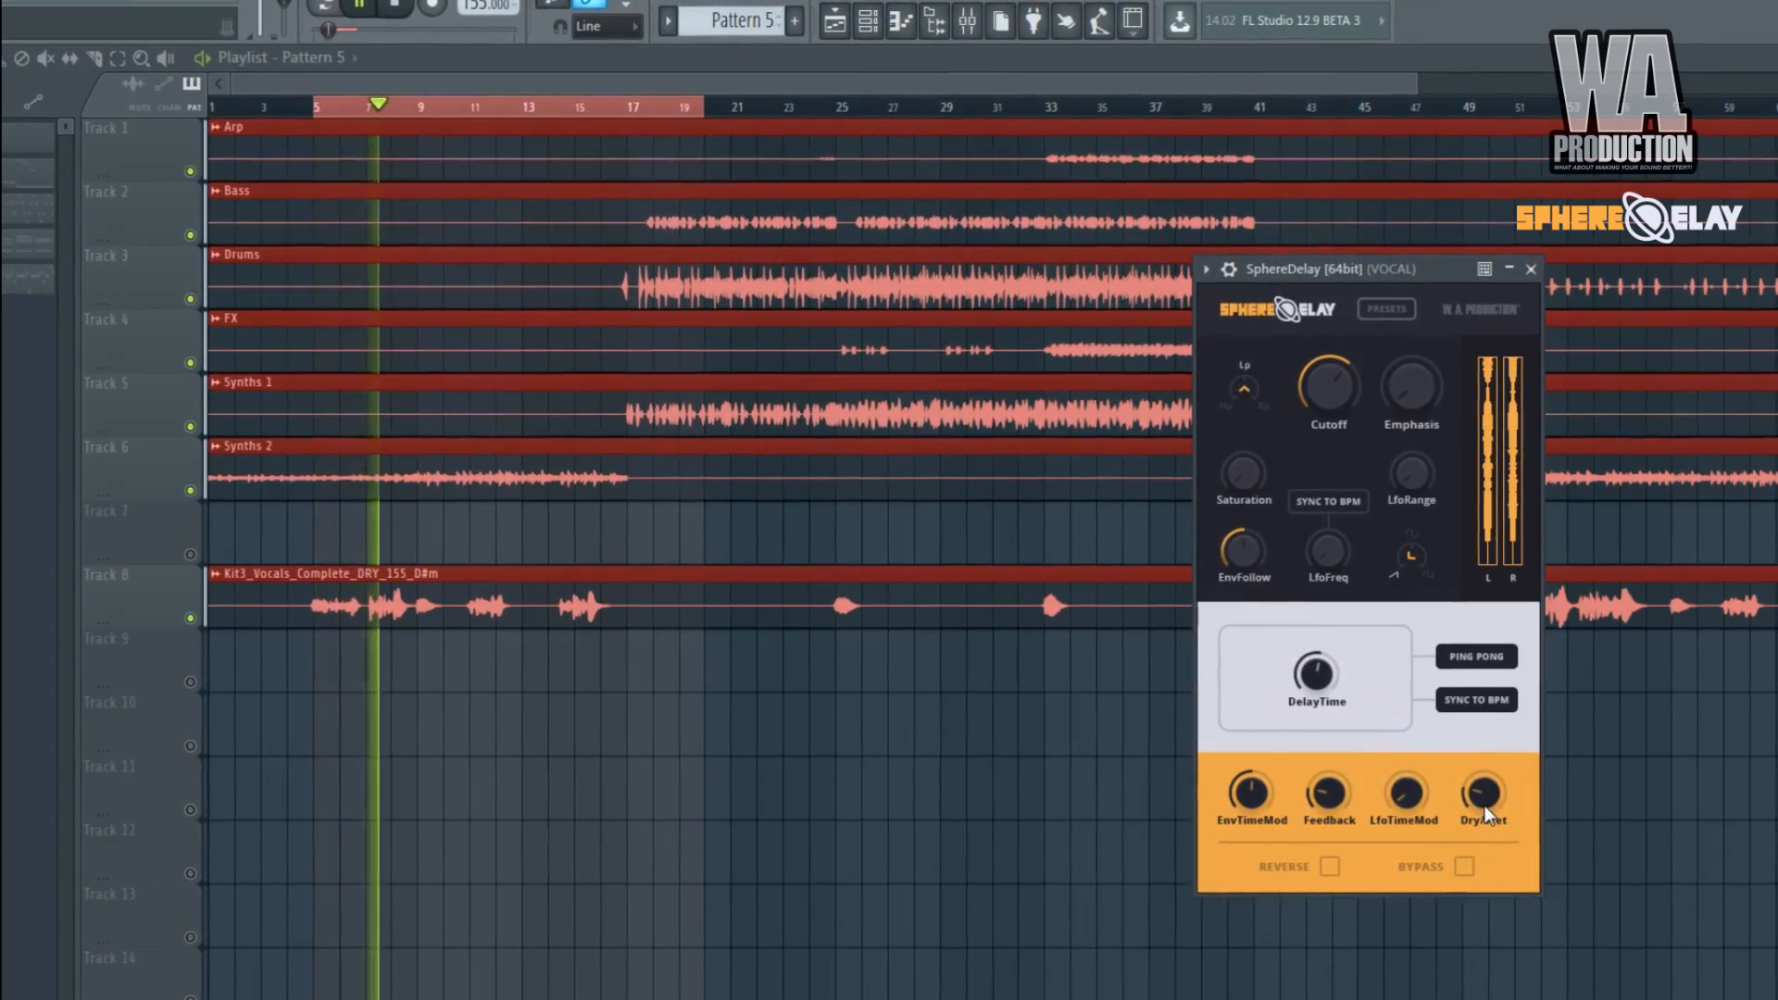
{"action": "left_click_drag", "start_coordinate": [1324, 385], "coordinate": [1332, 348]}
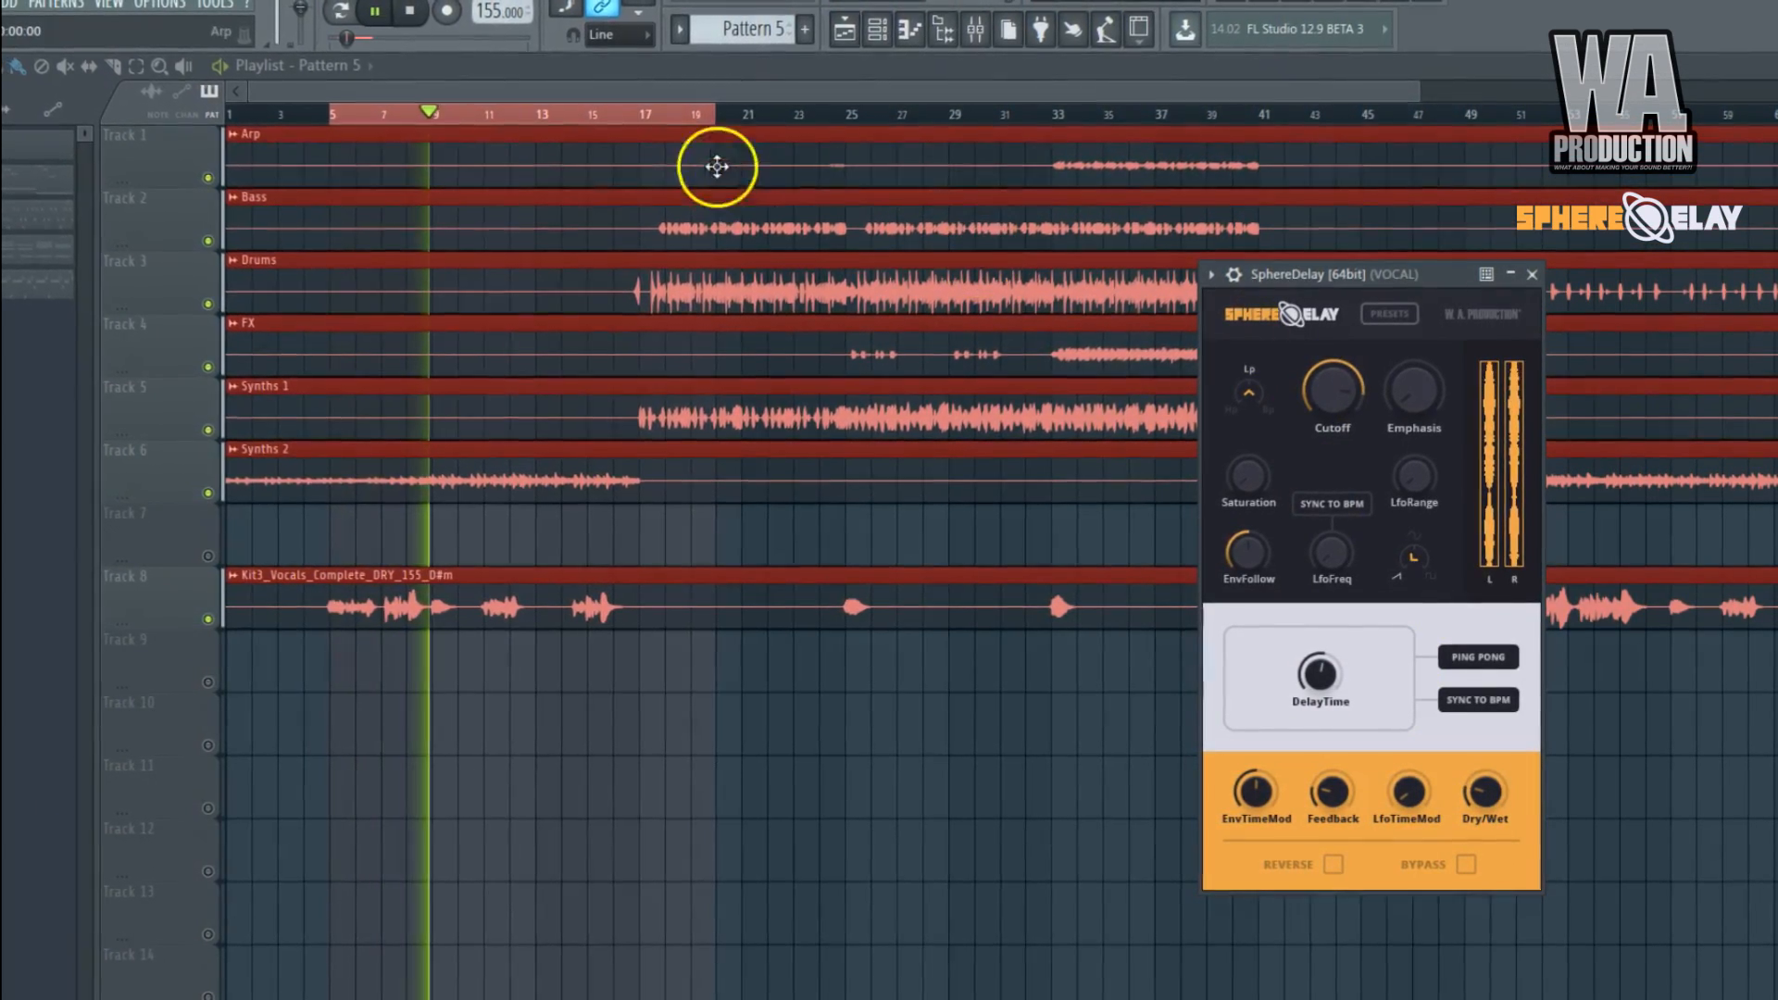
Clear the playlist time selection, reopen SphereDelay from the VOCAL mixer track, hide the mixer, and set Dry/Wet to about 0.30.
{"action": "left_click", "coordinate": [677, 115], "text": "ctrl"}
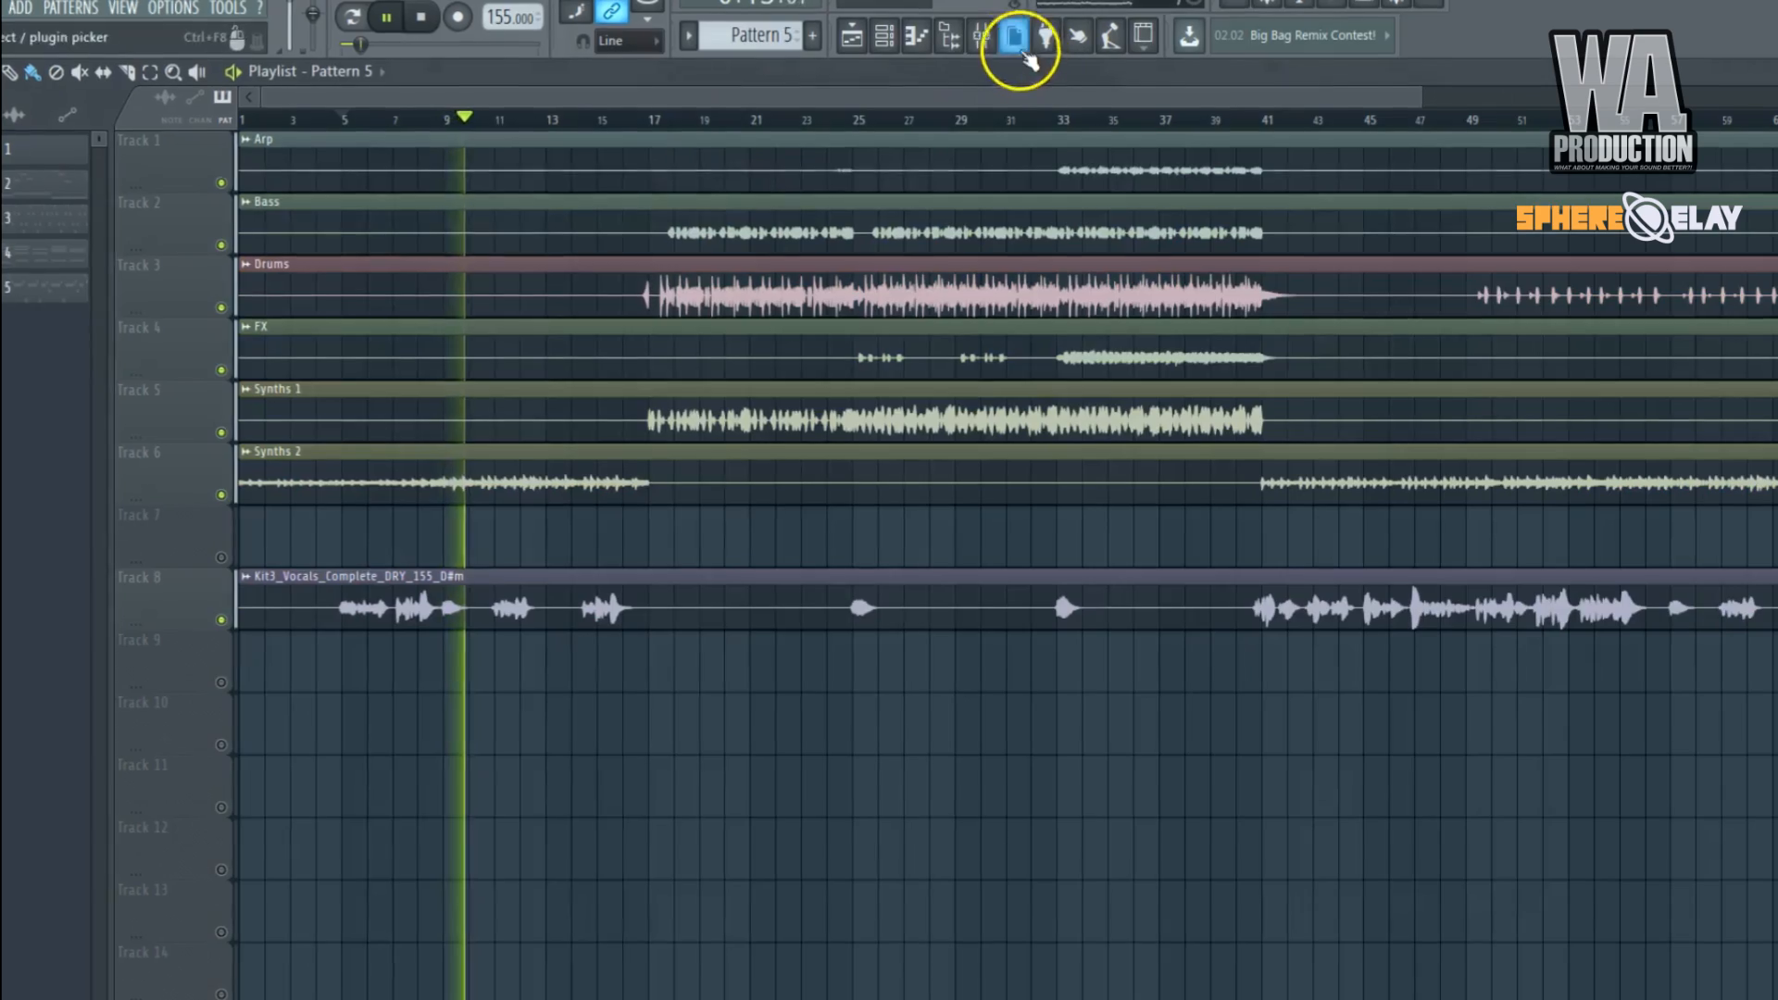
{"action": "left_click", "coordinate": [1022, 52]}
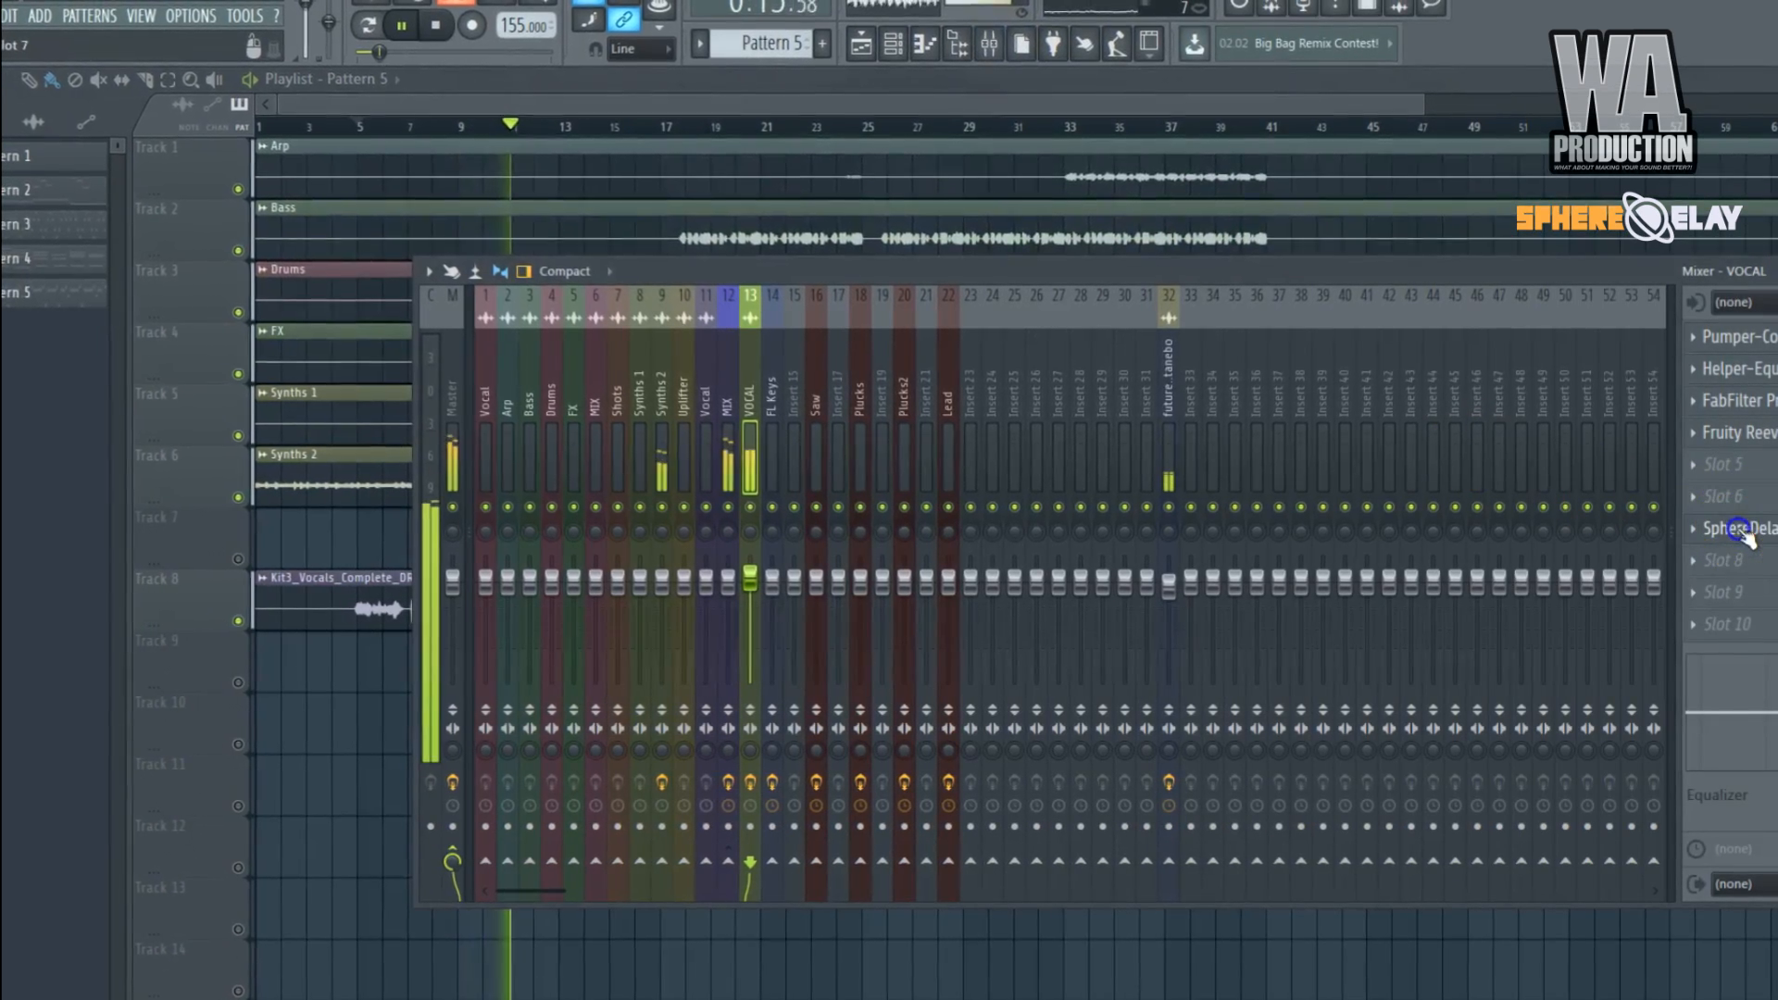
{"action": "left_click", "coordinate": [1737, 528]}
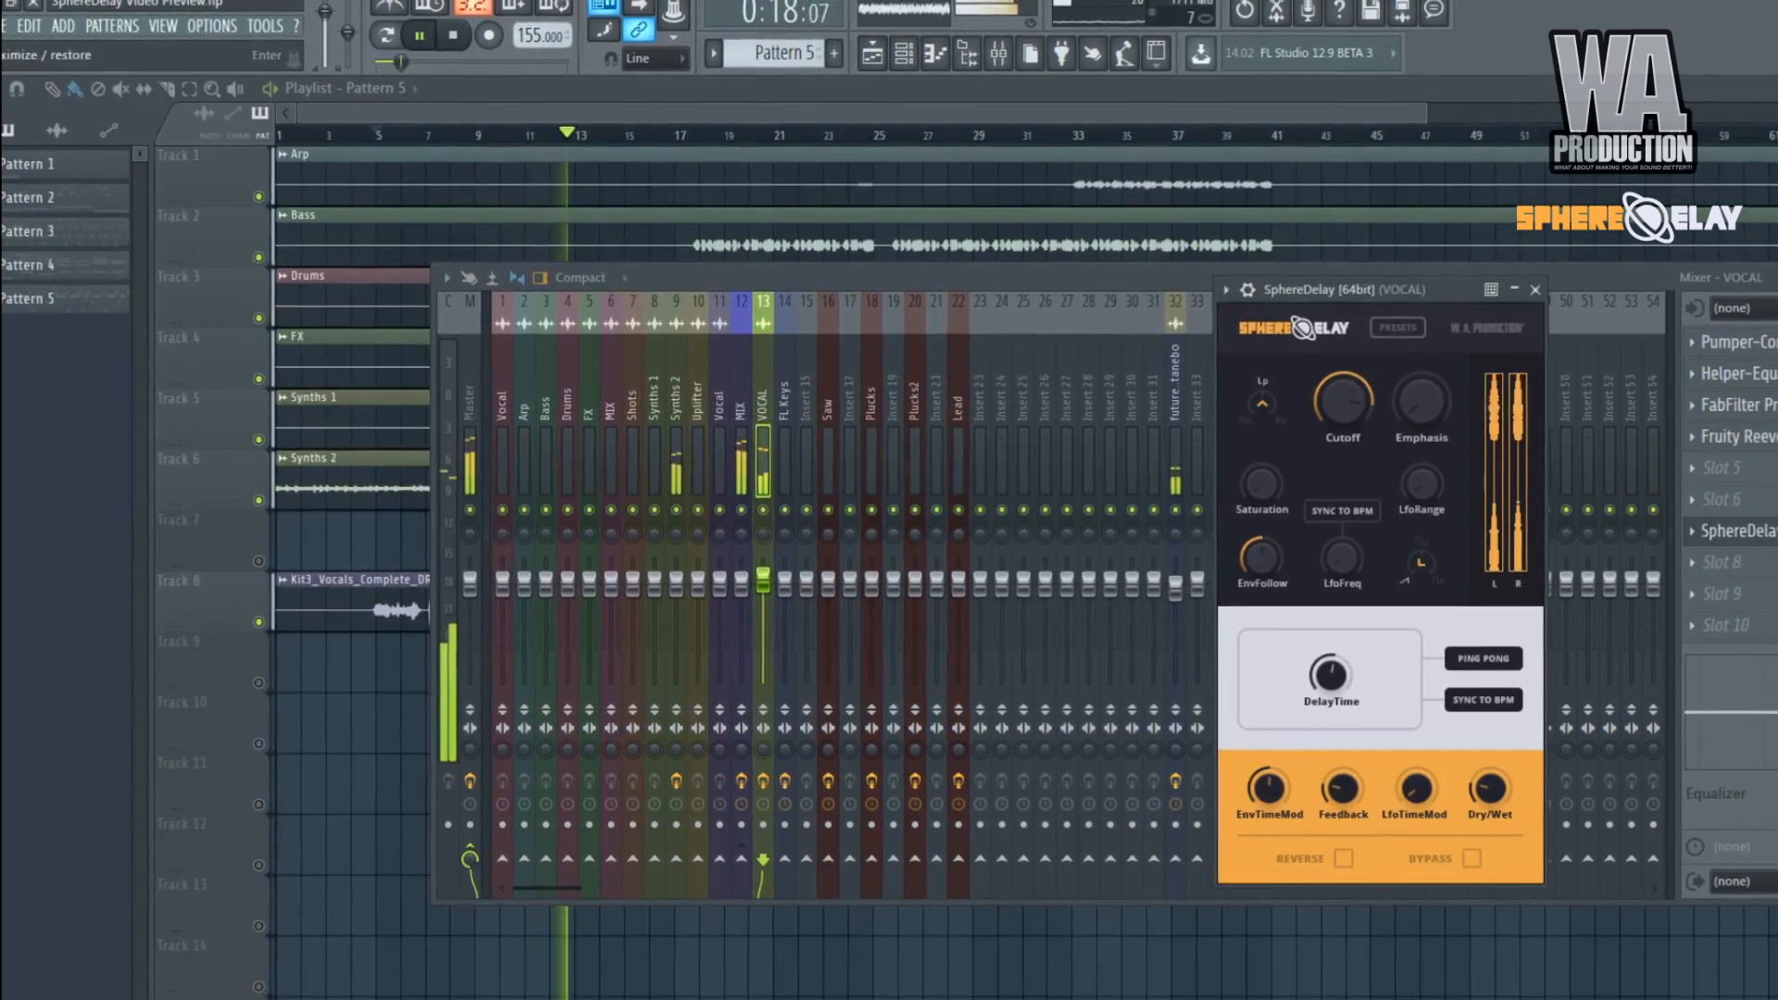
{"action": "left_click", "coordinate": [1777, 276]}
{"action": "left_click_drag", "start_coordinate": [1489, 789], "coordinate": [1387, 738]}
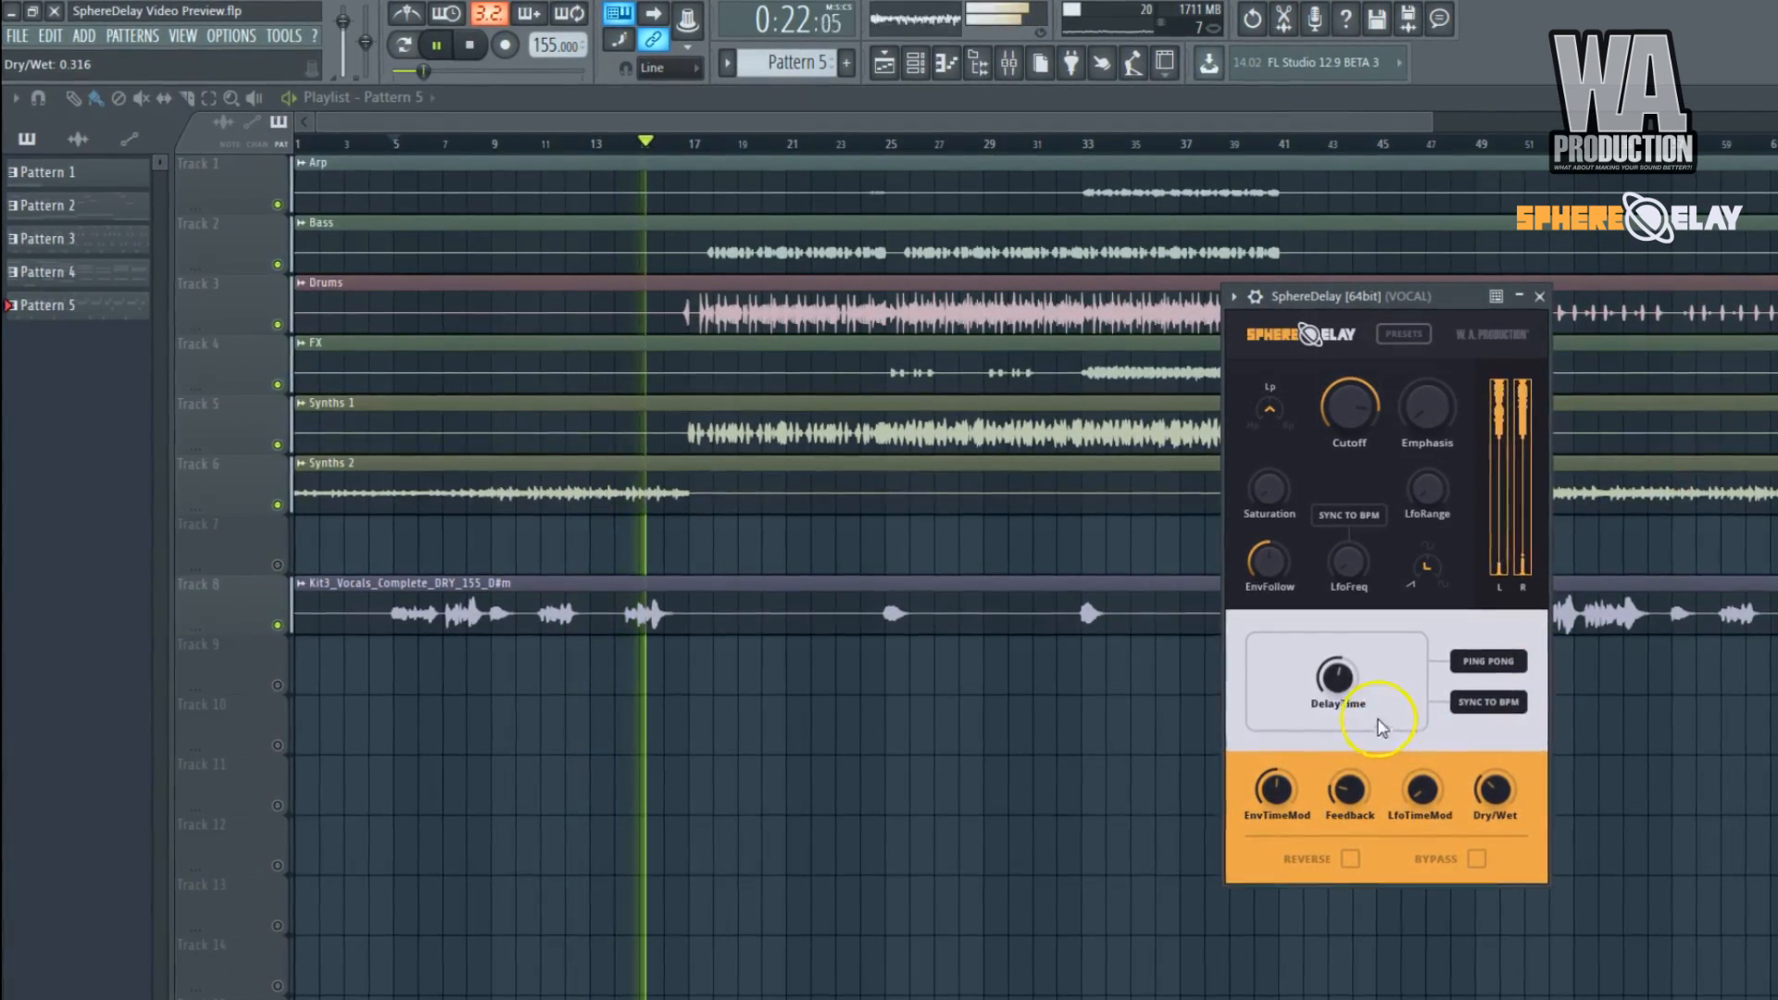
{"action": "left_click_drag", "start_coordinate": [1498, 806], "coordinate": [1498, 812]}
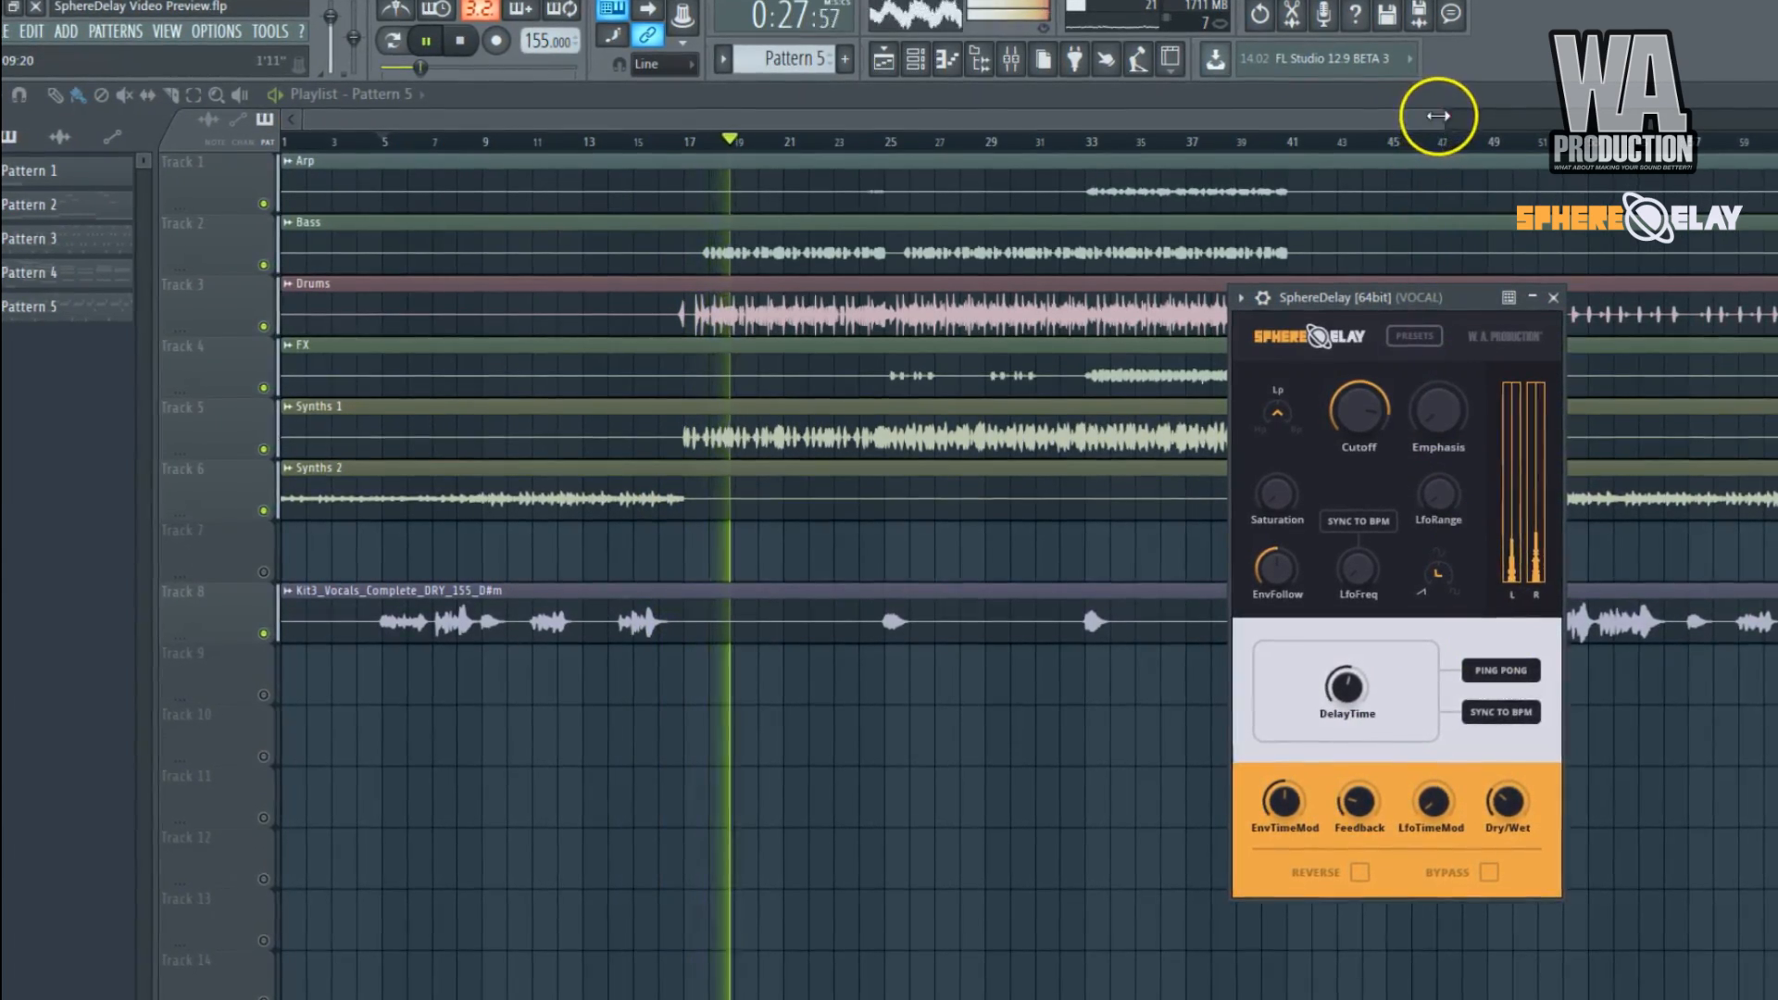
Bring SphereDelay back up from the VOCAL mixer track during playback and lower Dry/Wet to about 0.22.
{"action": "left_click_drag", "start_coordinate": [1438, 116], "coordinate": [1608, 121]}
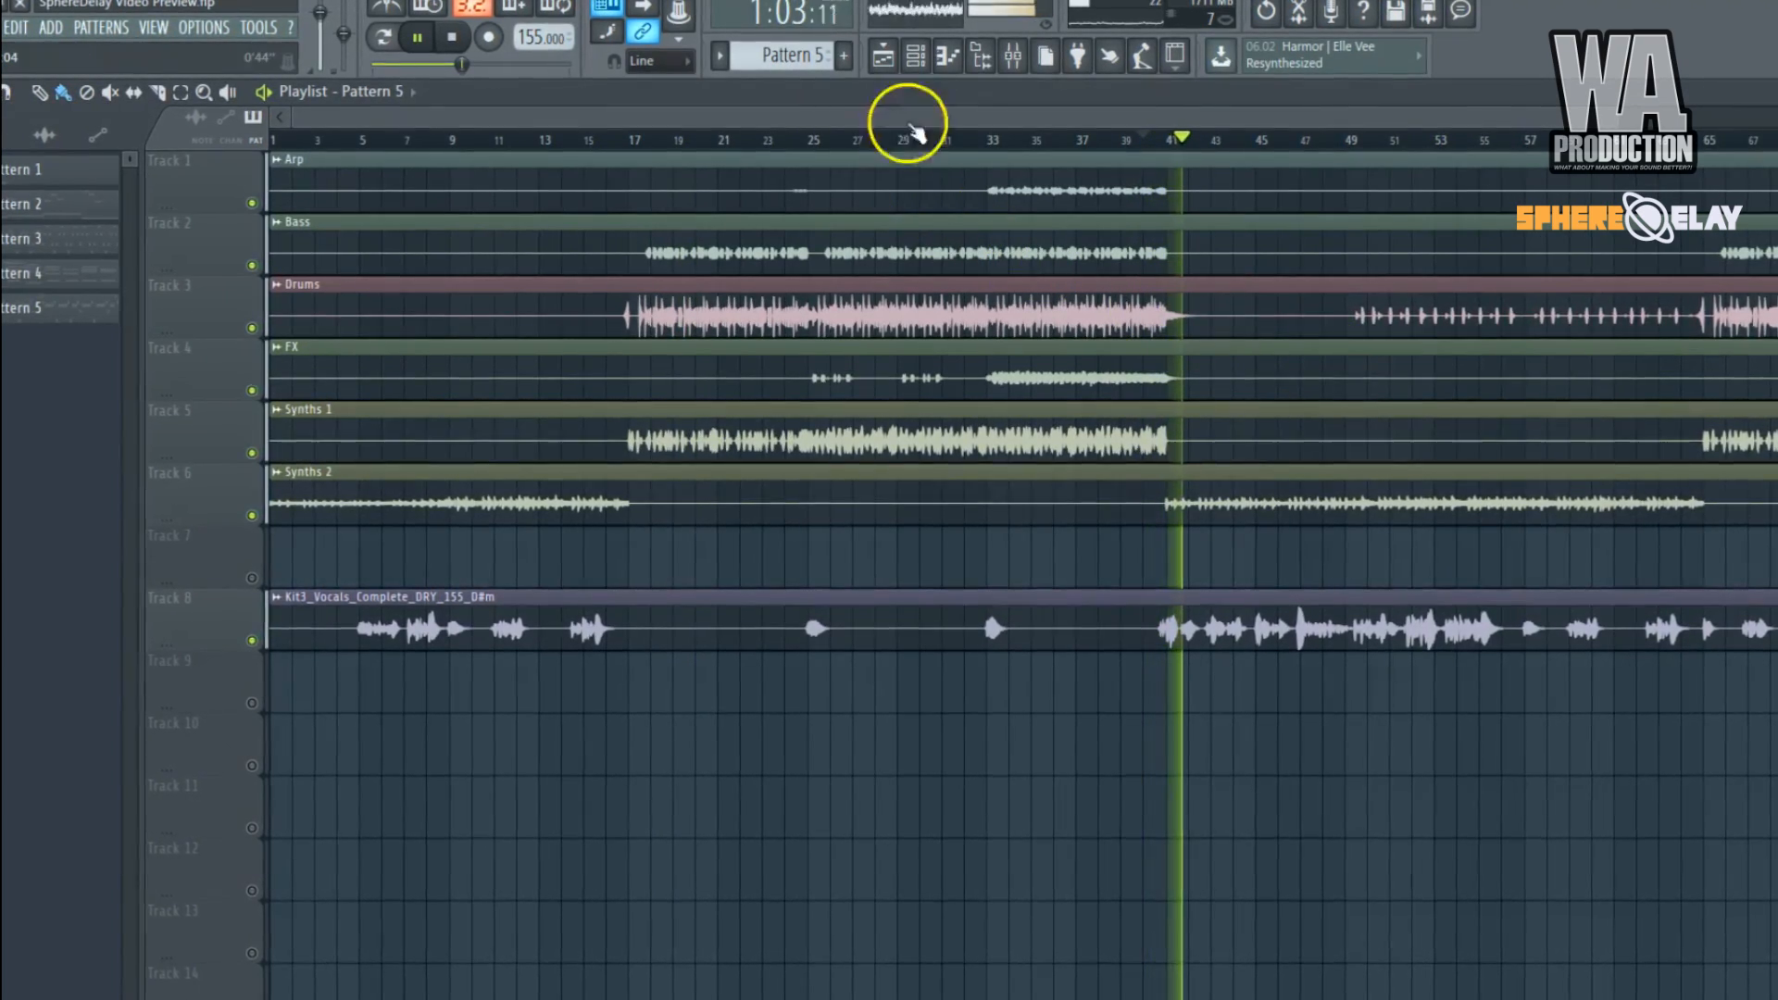
{"action": "left_click", "coordinate": [1013, 58]}
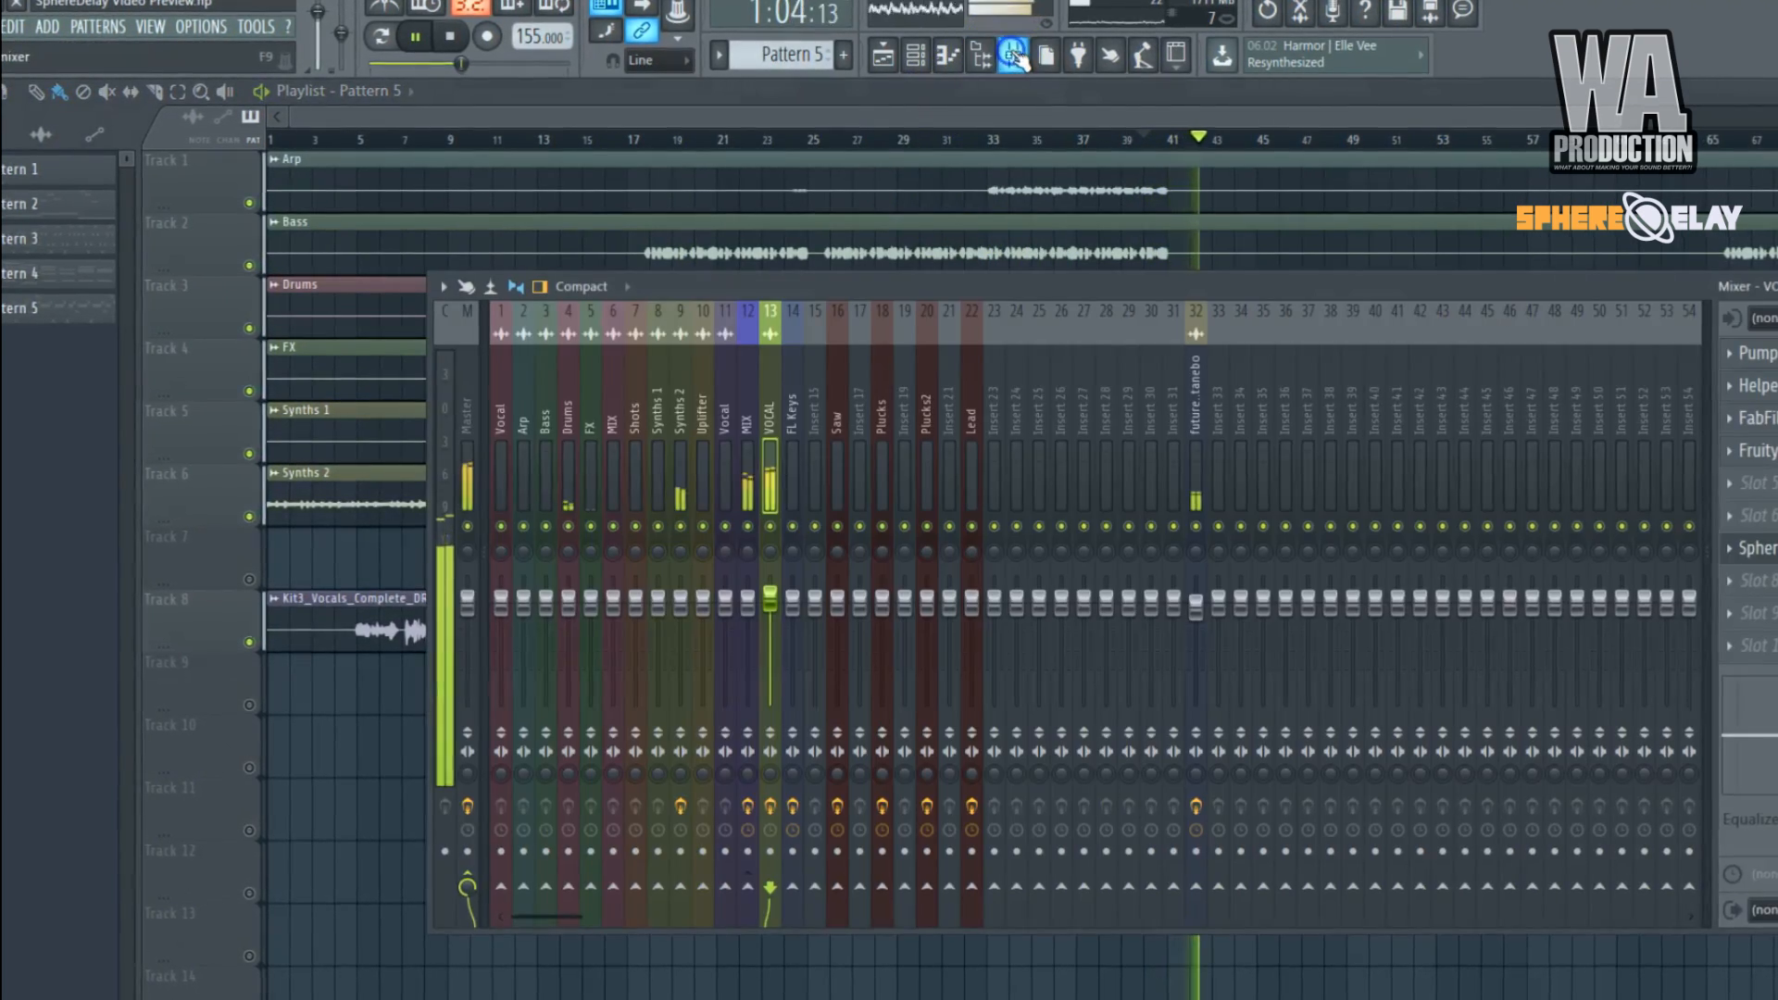
{"action": "left_click", "coordinate": [1759, 550]}
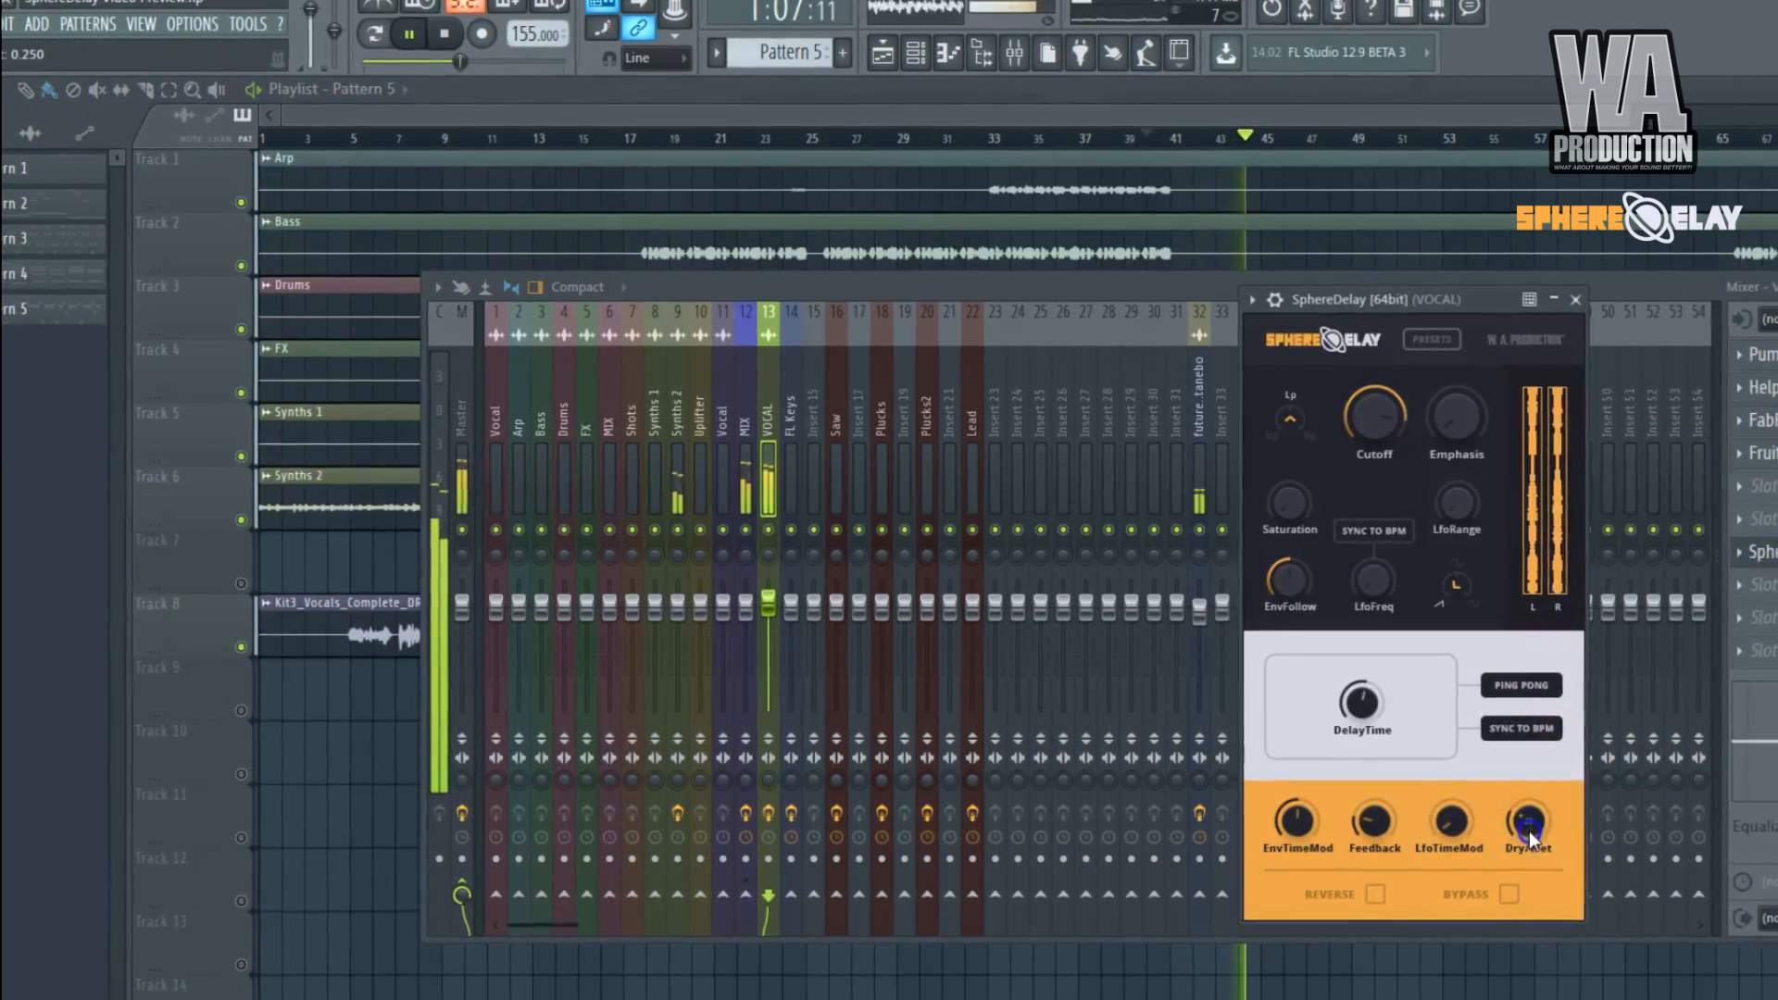
{"action": "left_click_drag", "start_coordinate": [1529, 830], "coordinate": [1533, 842]}
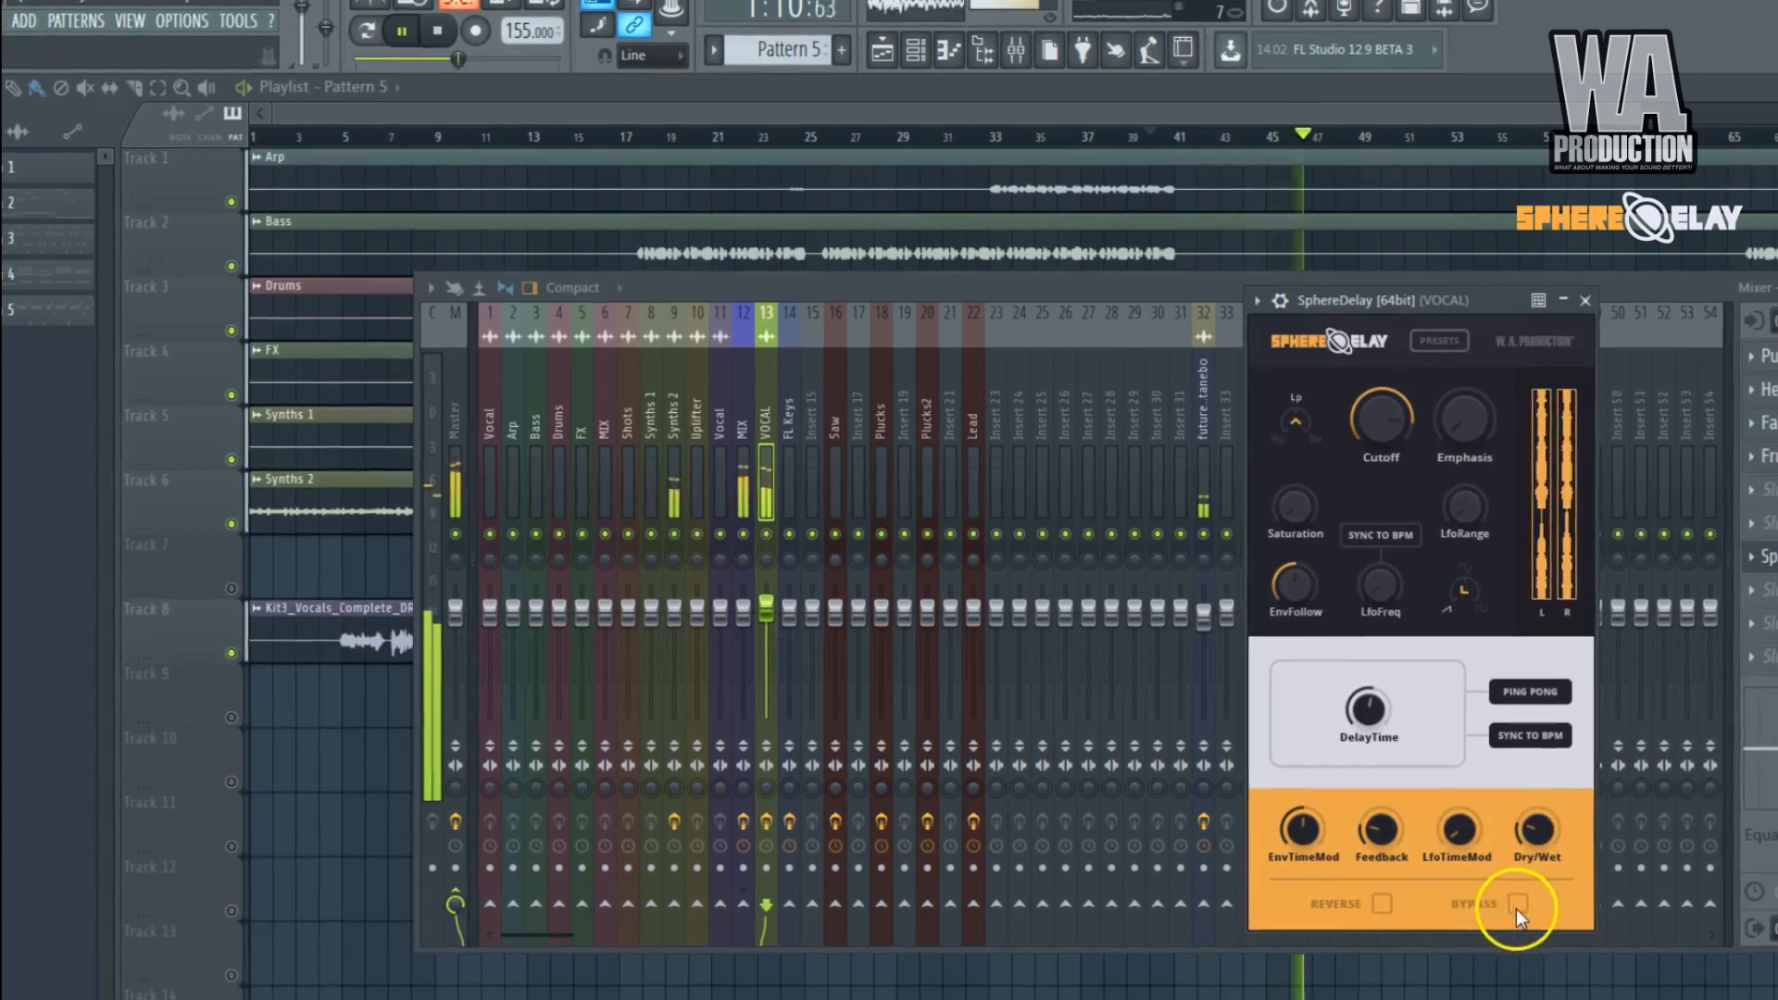
Compare the vocals with SphereDelay bypassed and active, and fine-tune Dry/Wet during playback.
{"action": "left_click", "coordinate": [1515, 906]}
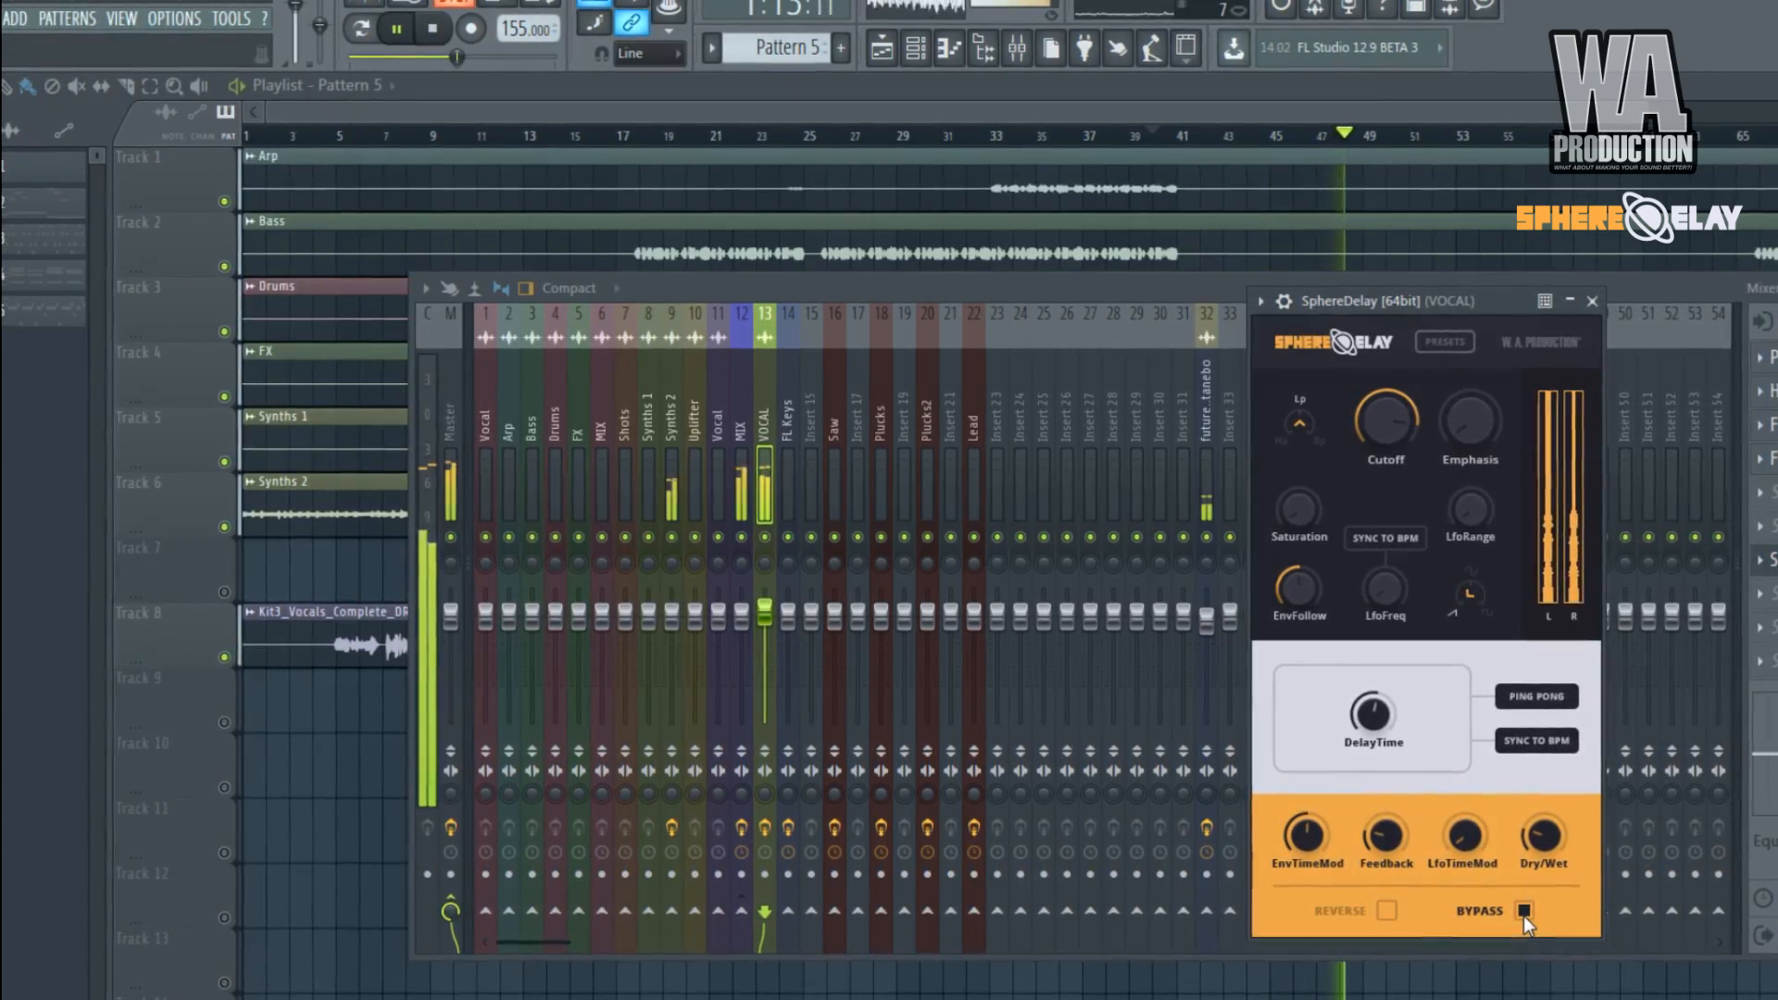
{"action": "left_click", "coordinate": [1523, 911]}
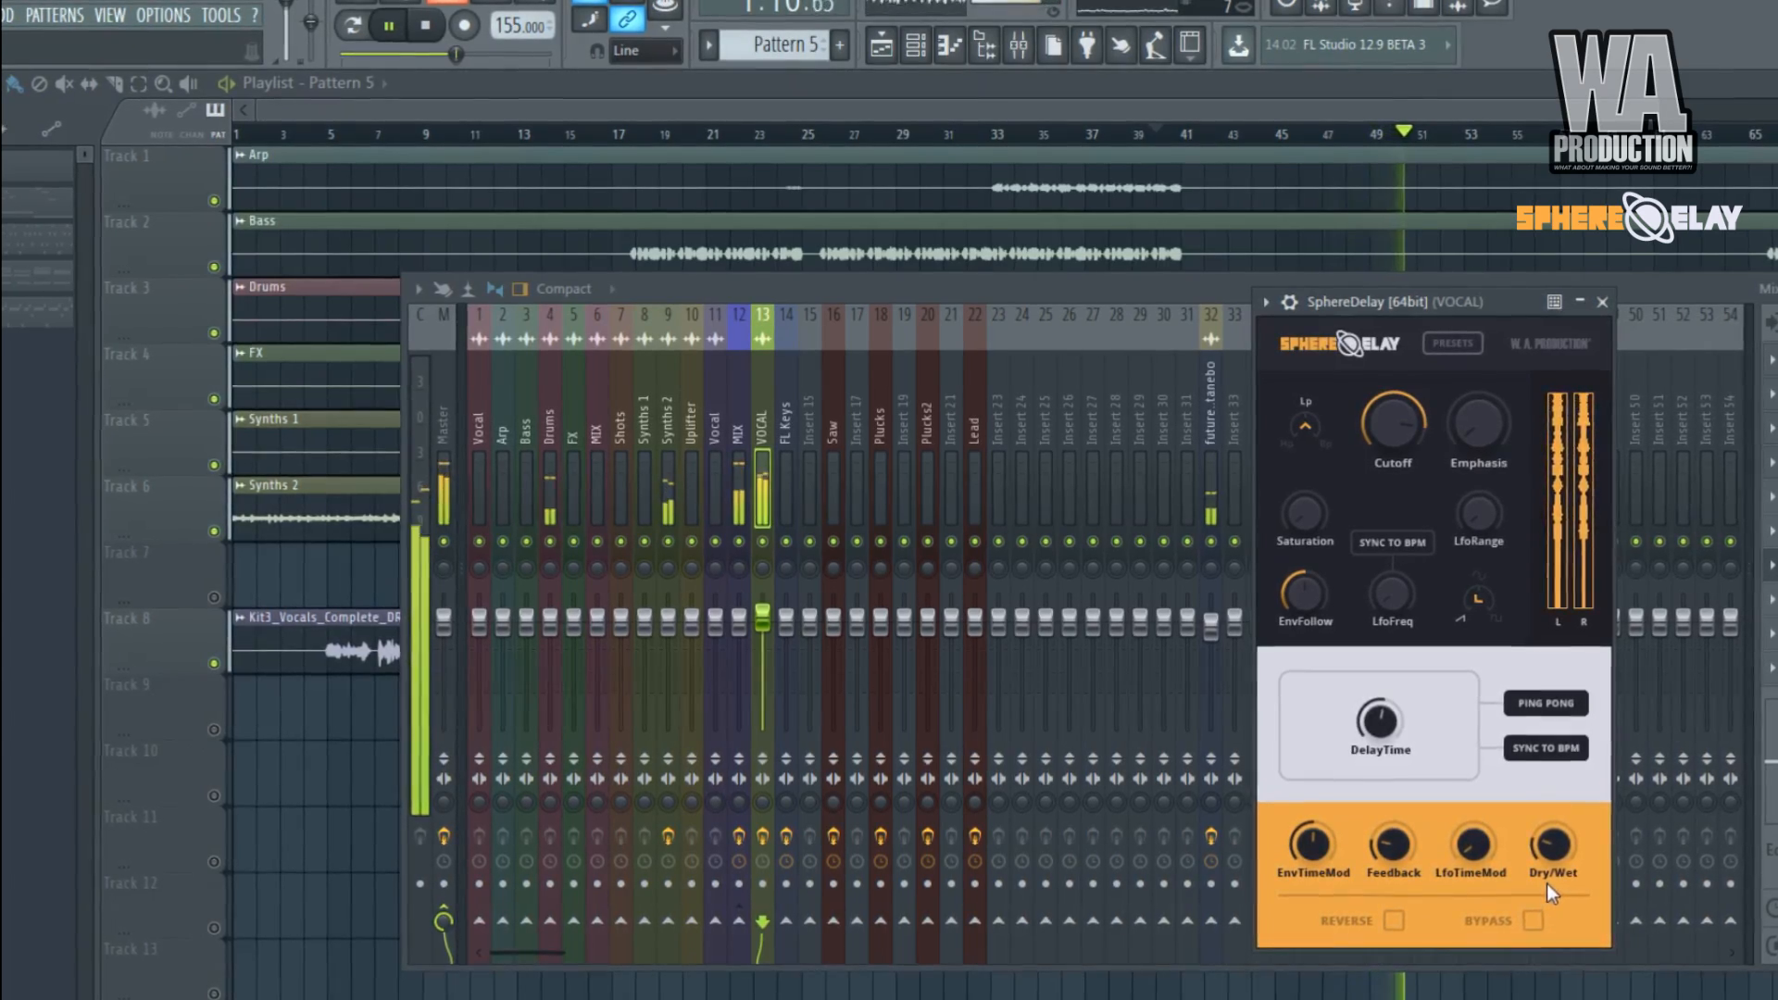
{"action": "left_click_drag", "start_coordinate": [1560, 866], "coordinate": [1562, 579]}
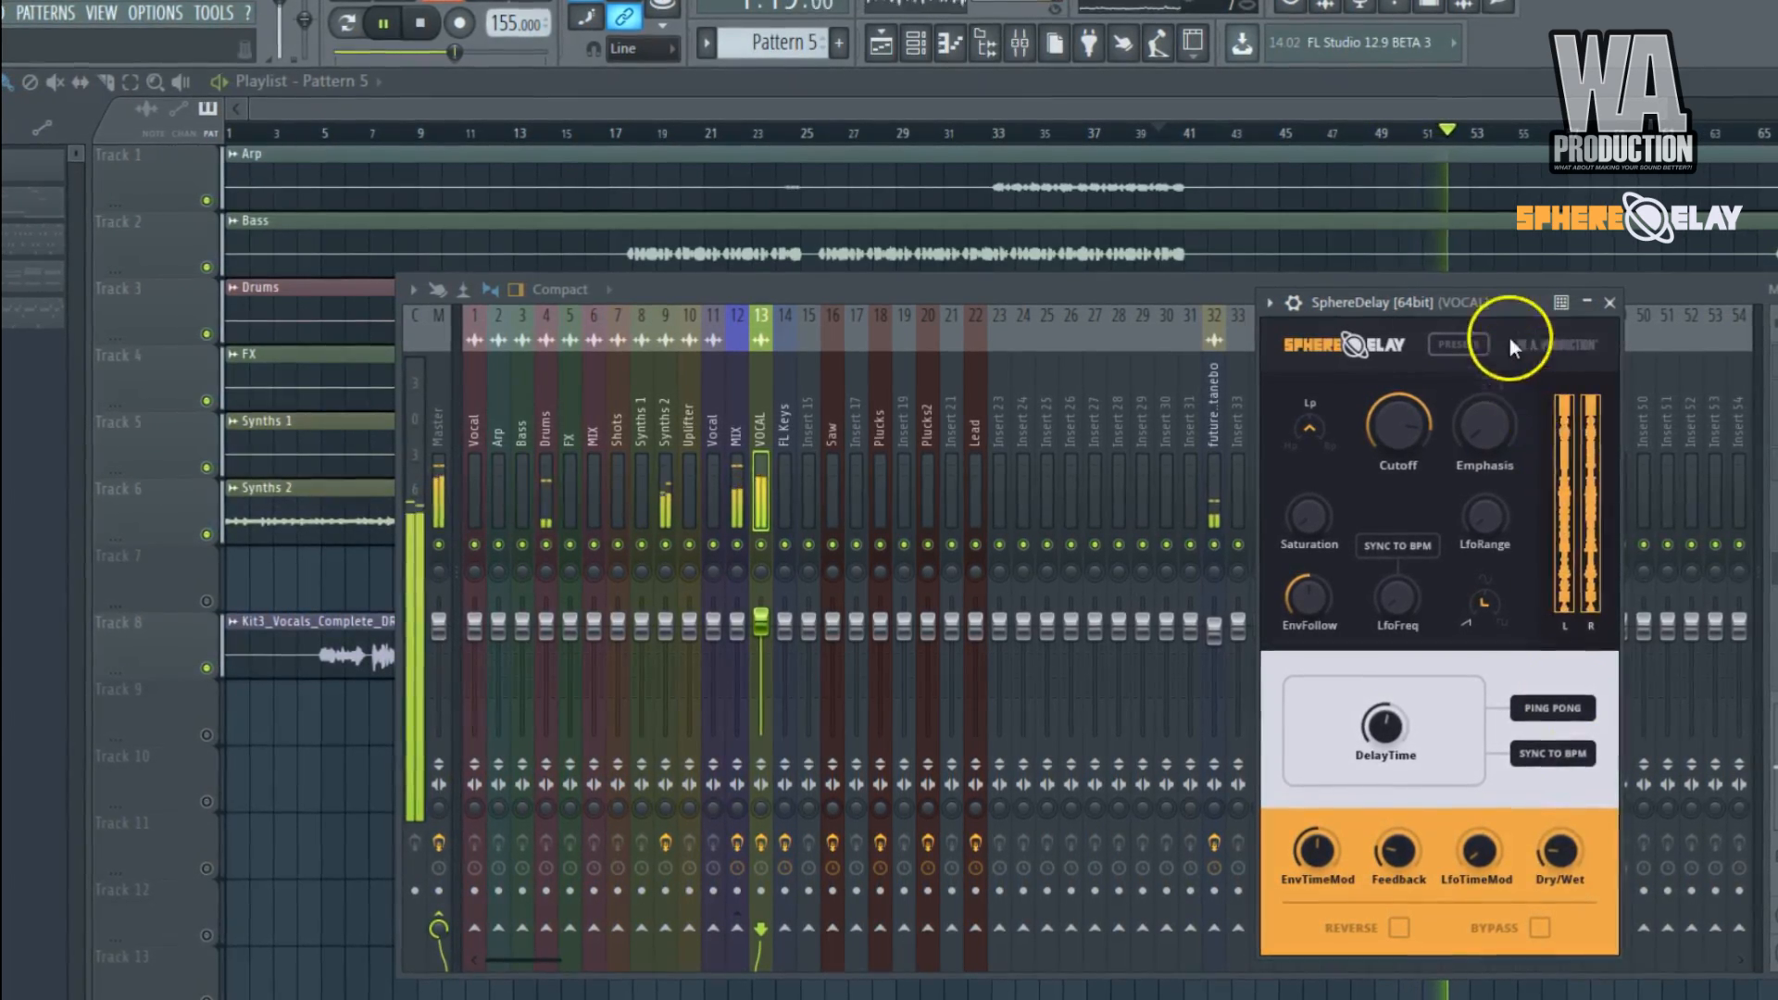
Close the SphereDelay and mixer windows and stop playback of the arrangement.
{"action": "right_click", "coordinate": [1501, 308]}
{"action": "right_click", "coordinate": [1502, 289]}
{"action": "scroll", "coordinate": [1468, 416], "scroll_direction": "down", "scroll_amount": 2}
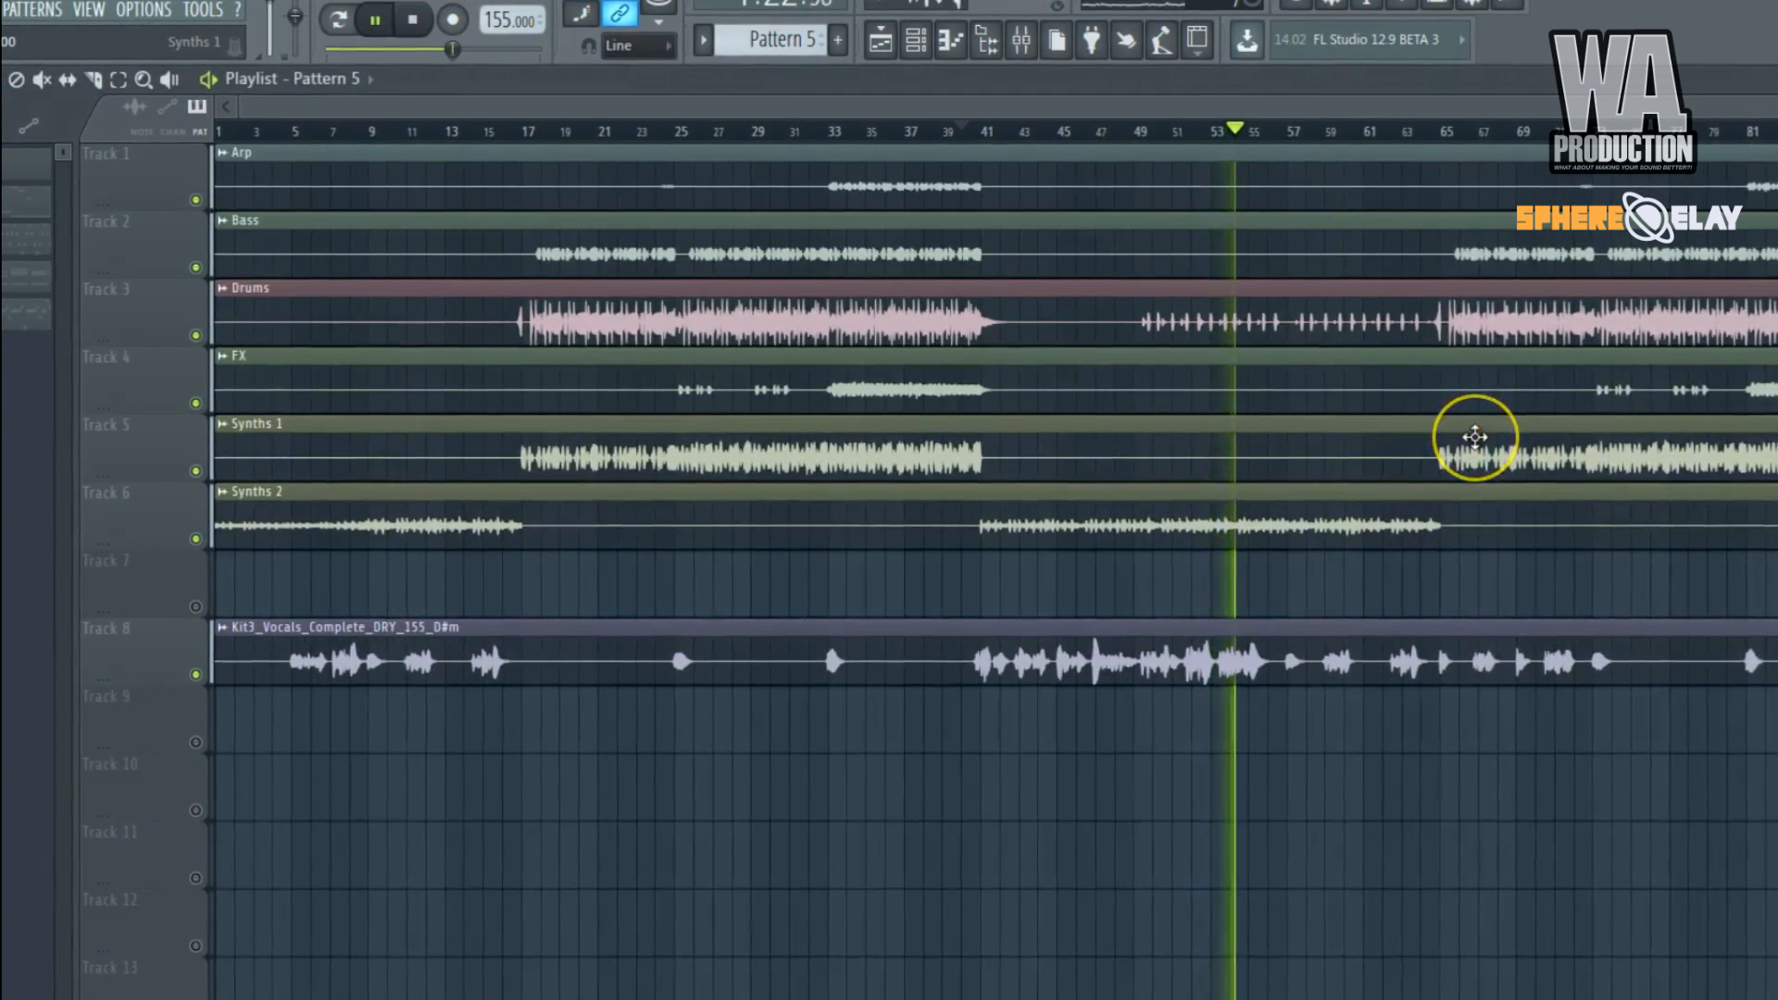
{"action": "scroll", "coordinate": [1475, 437], "scroll_direction": "down", "scroll_amount": 1}
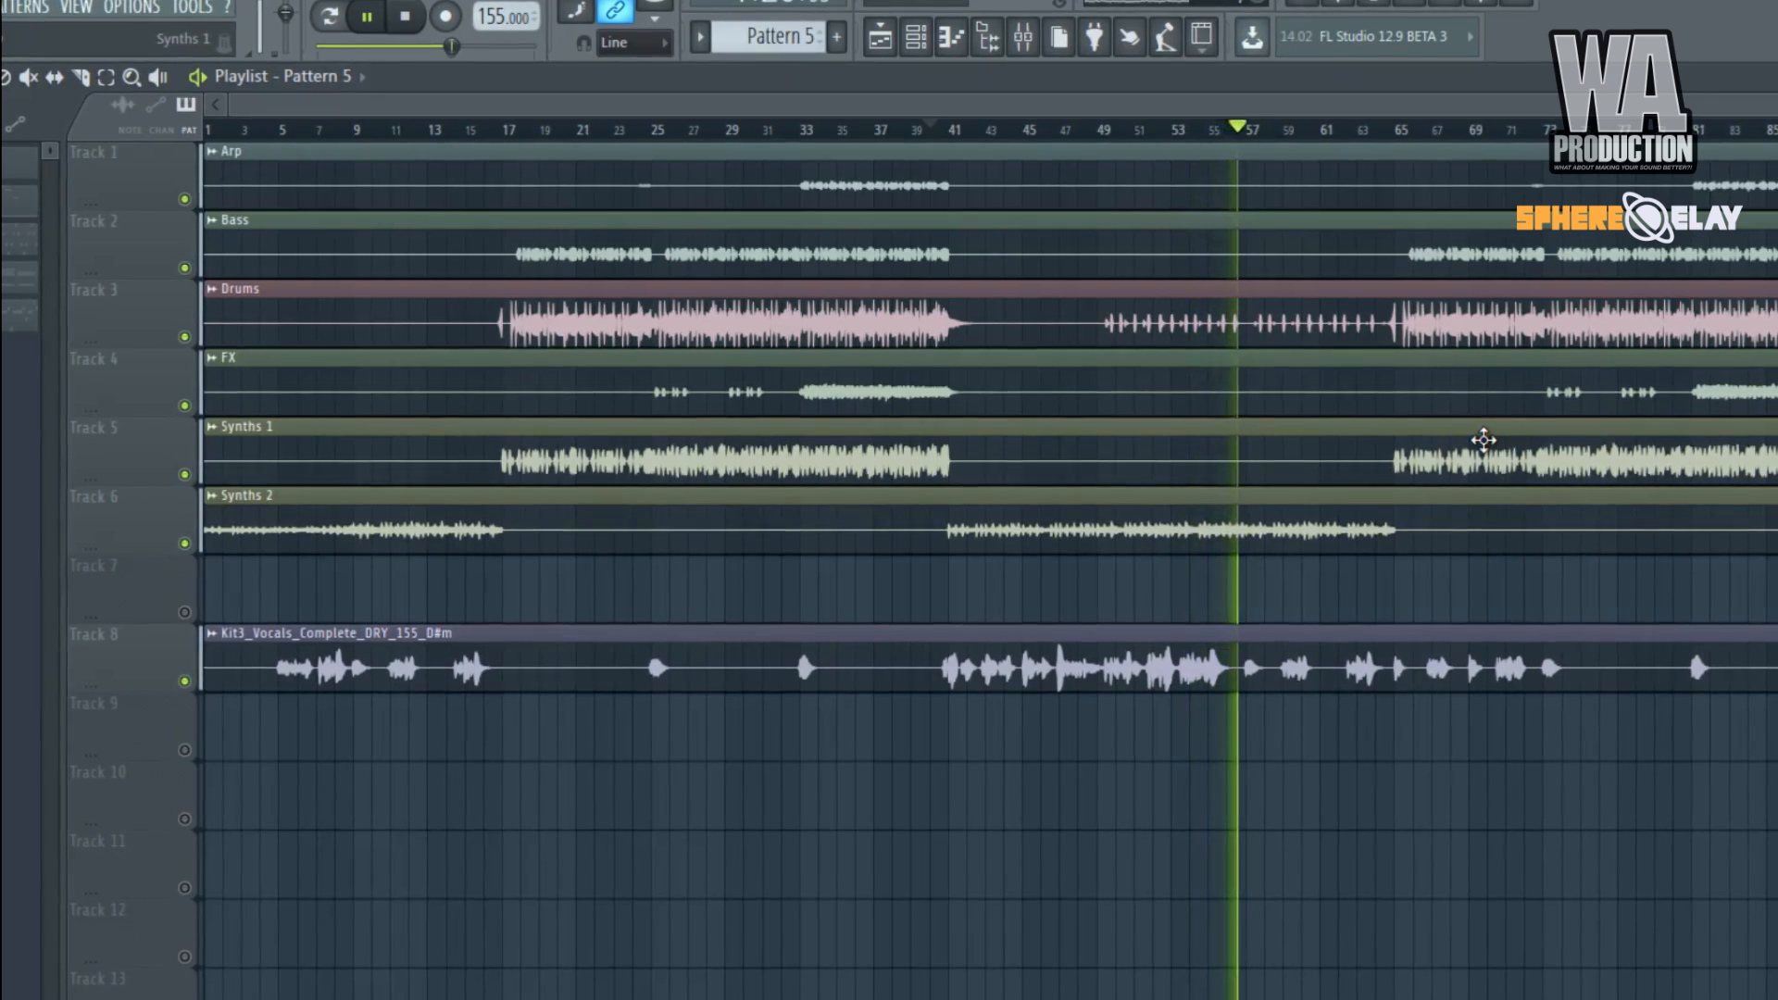
{"action": "key", "text": "space"}
{"action": "left_click", "coordinate": [1478, 448]}
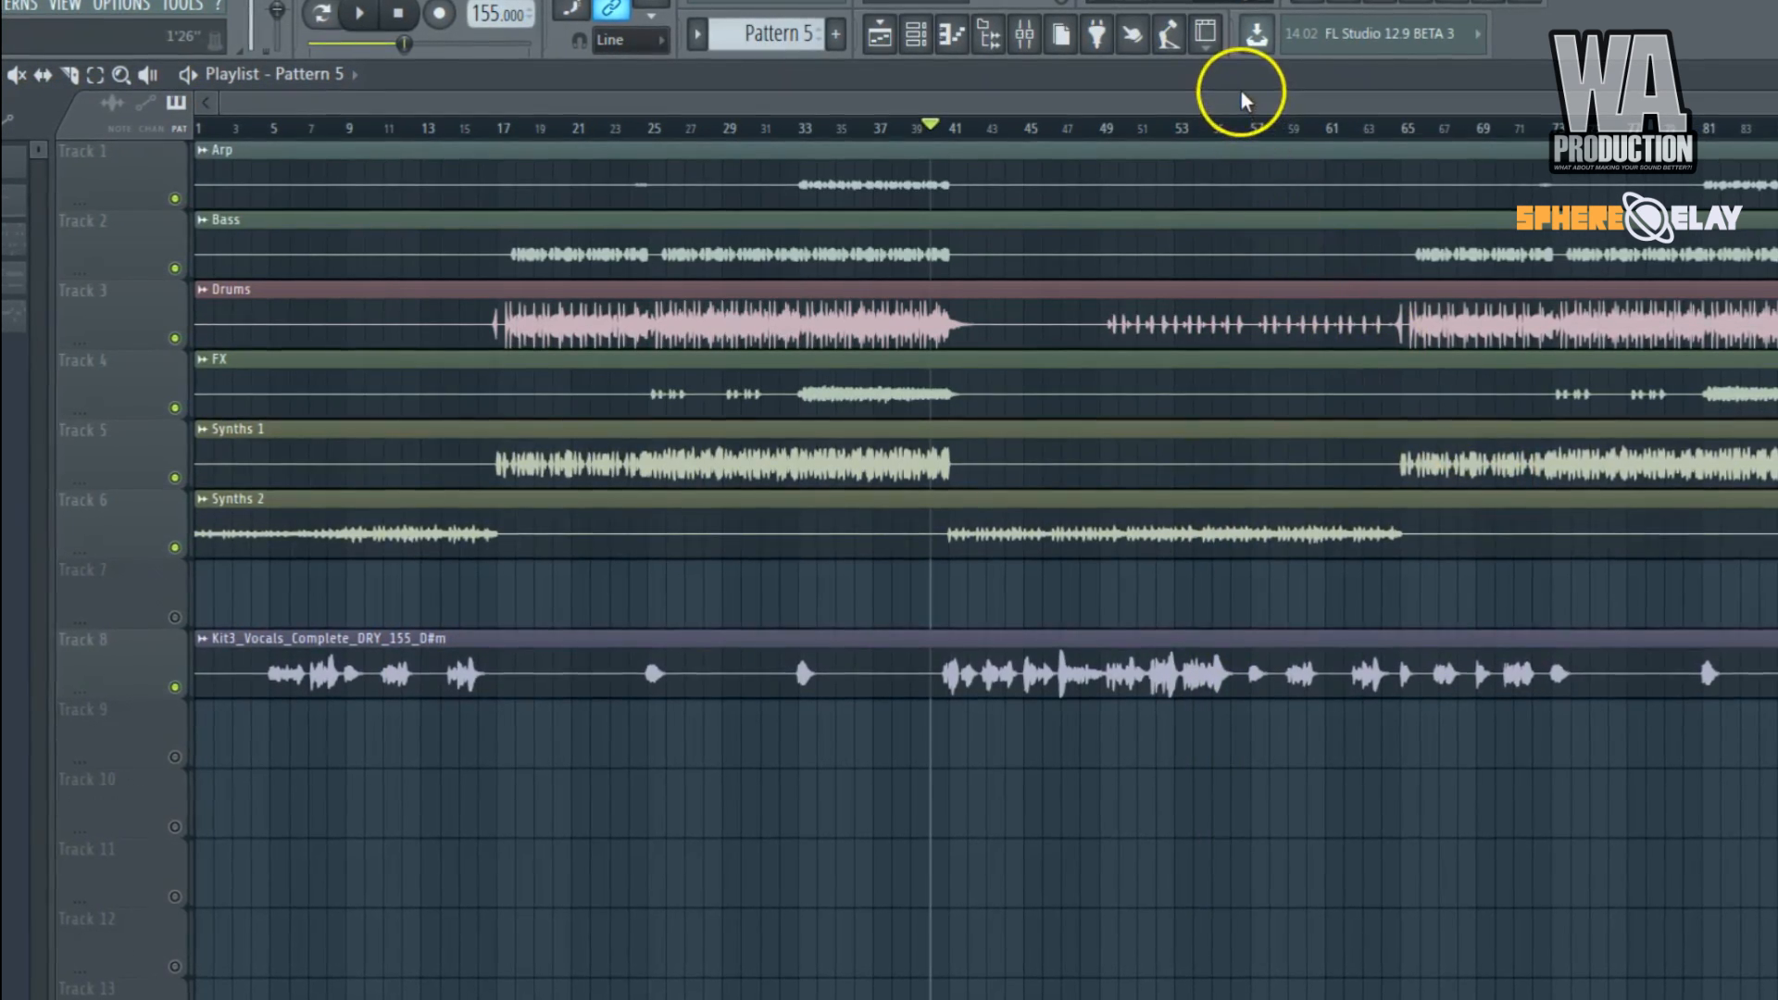
Hide the playlist, close FL Keys, switch to Pattern 2, and widen and reposition the channel rack to show more steps.
{"action": "key", "text": "F5"}
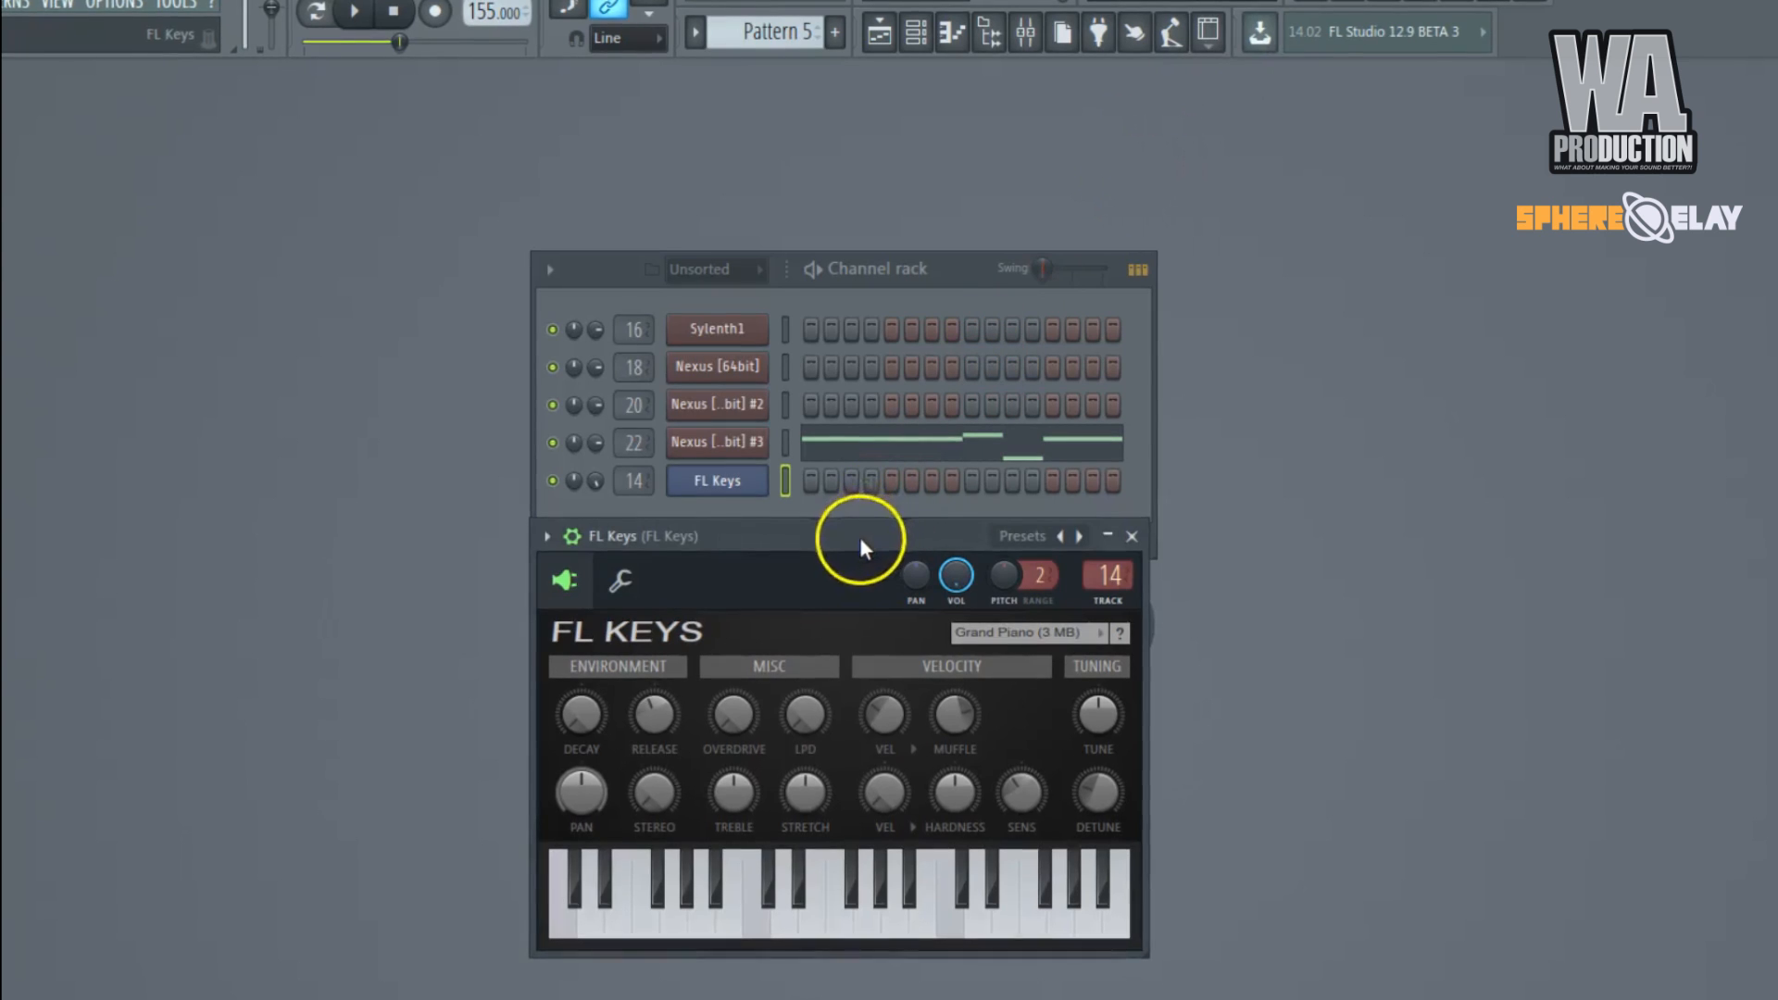
{"action": "key", "text": "Escape"}
{"action": "left_click_drag", "start_coordinate": [951, 267], "coordinate": [1012, 241]}
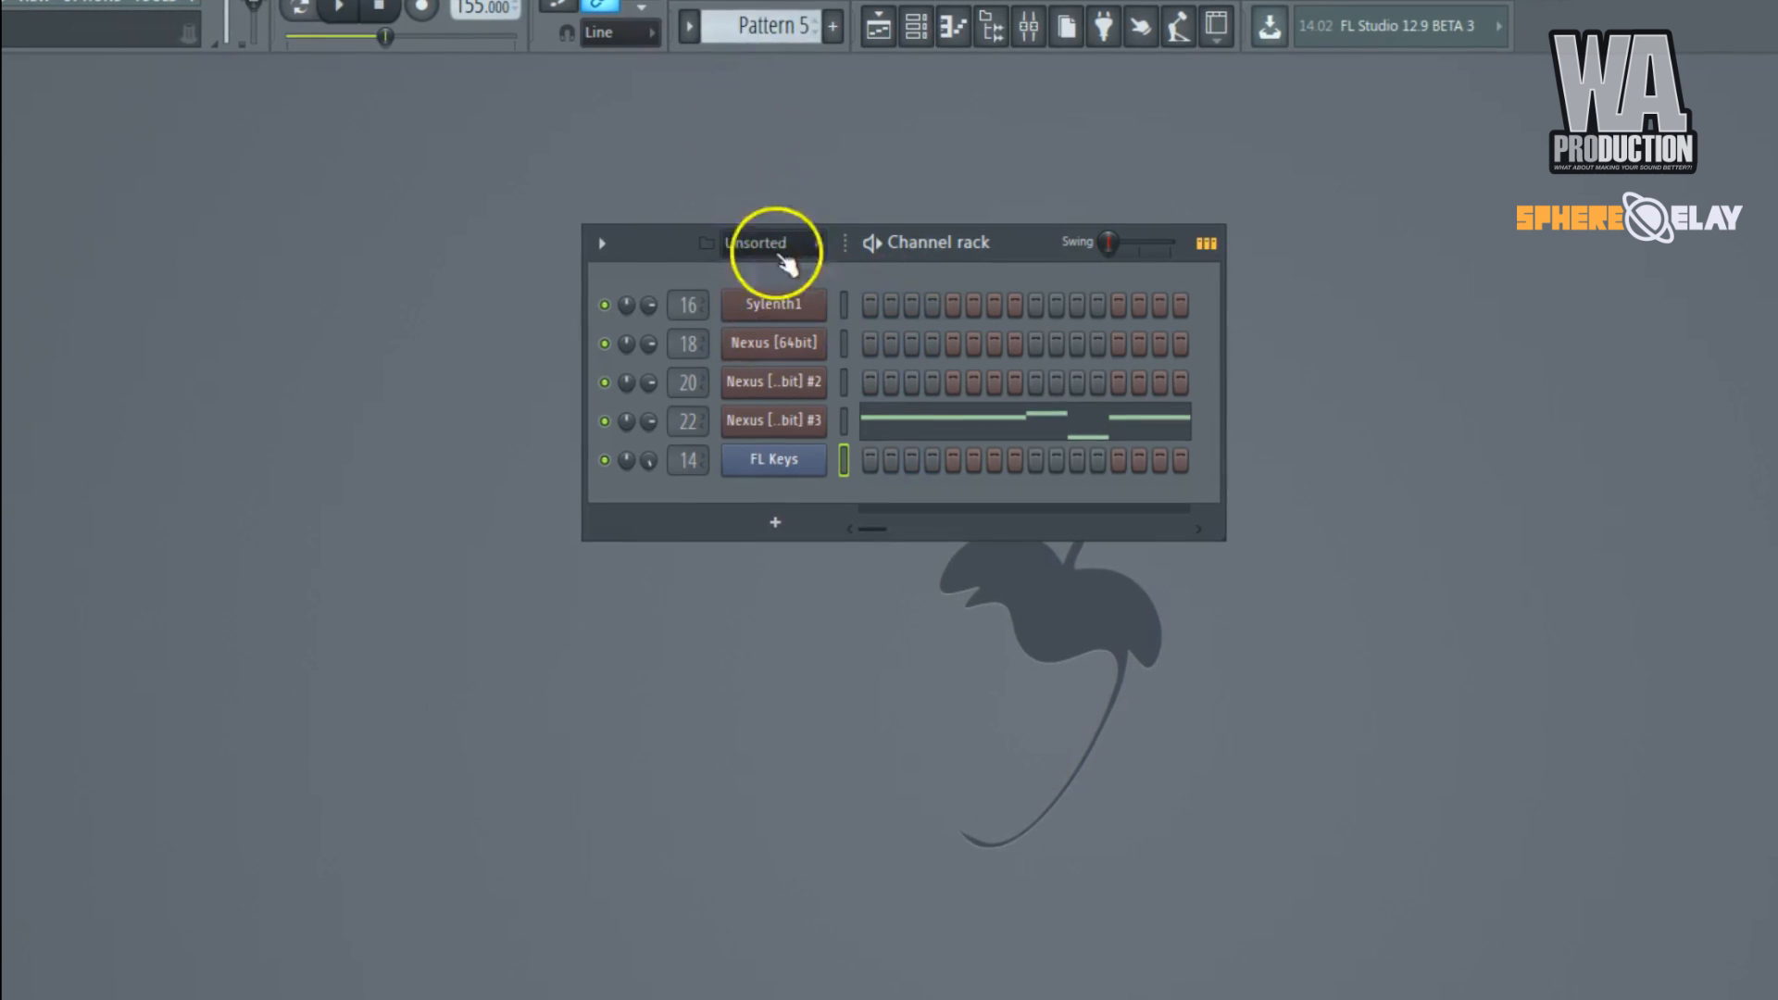
{"action": "scroll", "coordinate": [781, 31], "scroll_direction": "up", "scroll_amount": 3}
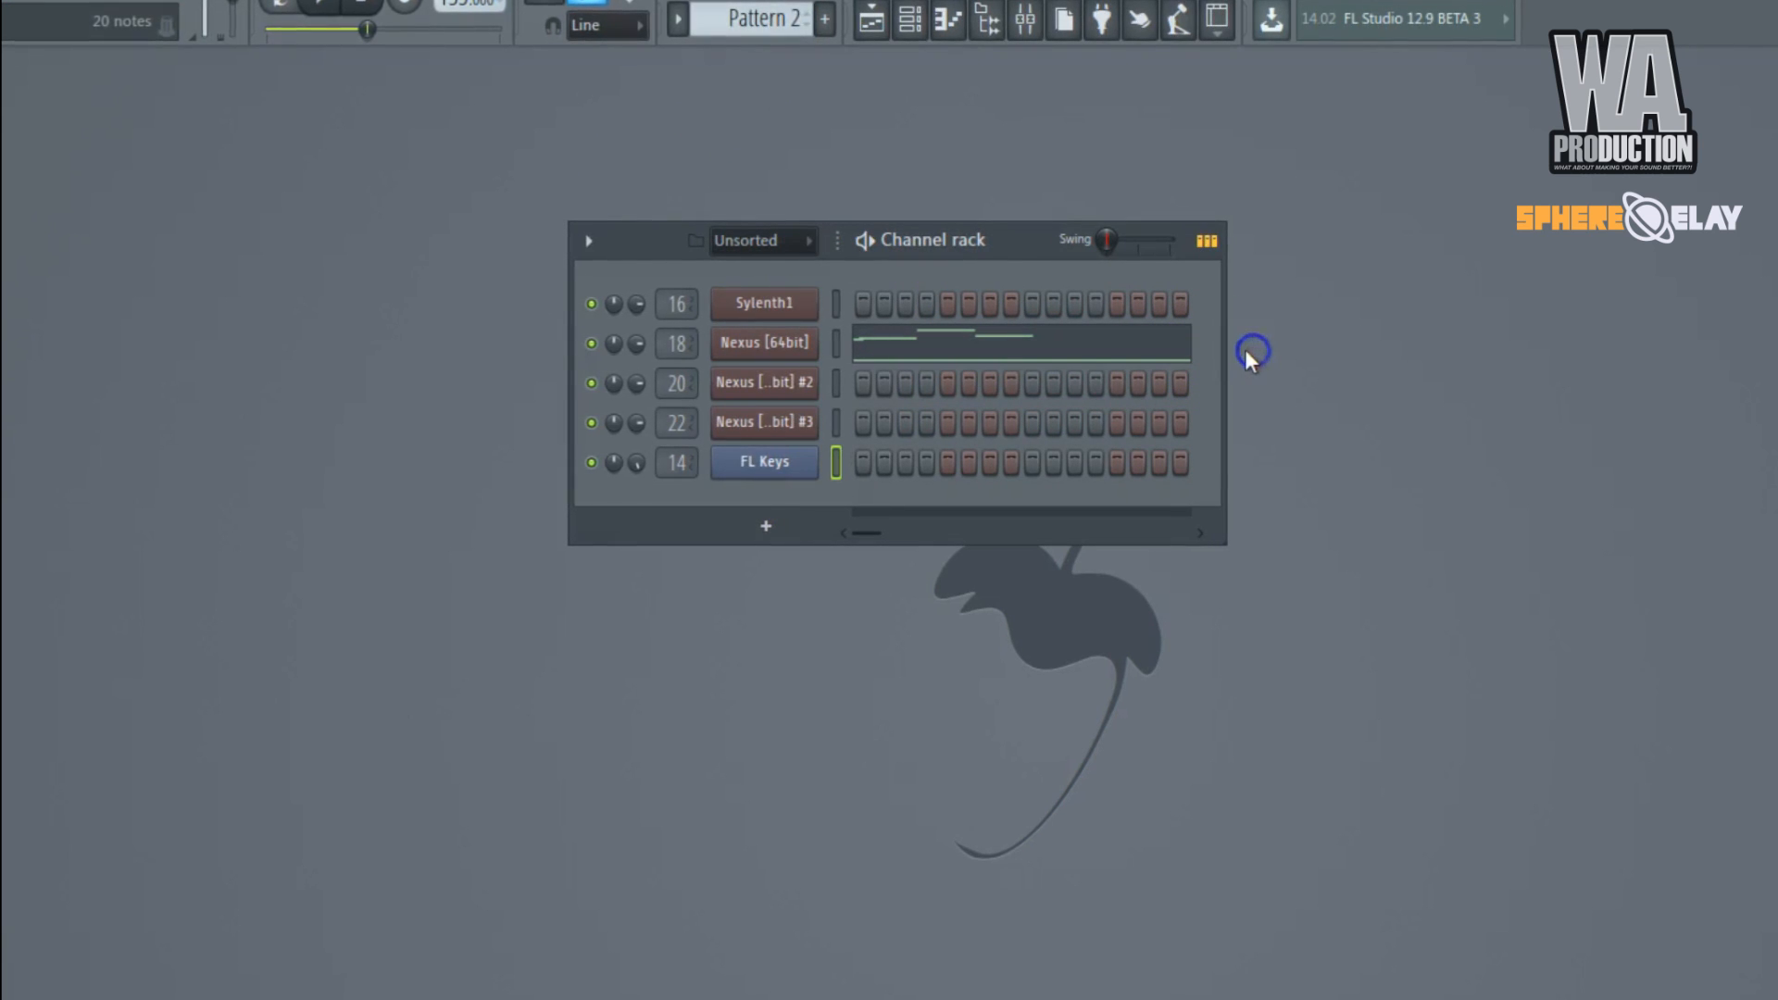
{"action": "left_click_drag", "start_coordinate": [1225, 349], "coordinate": [1777, 350]}
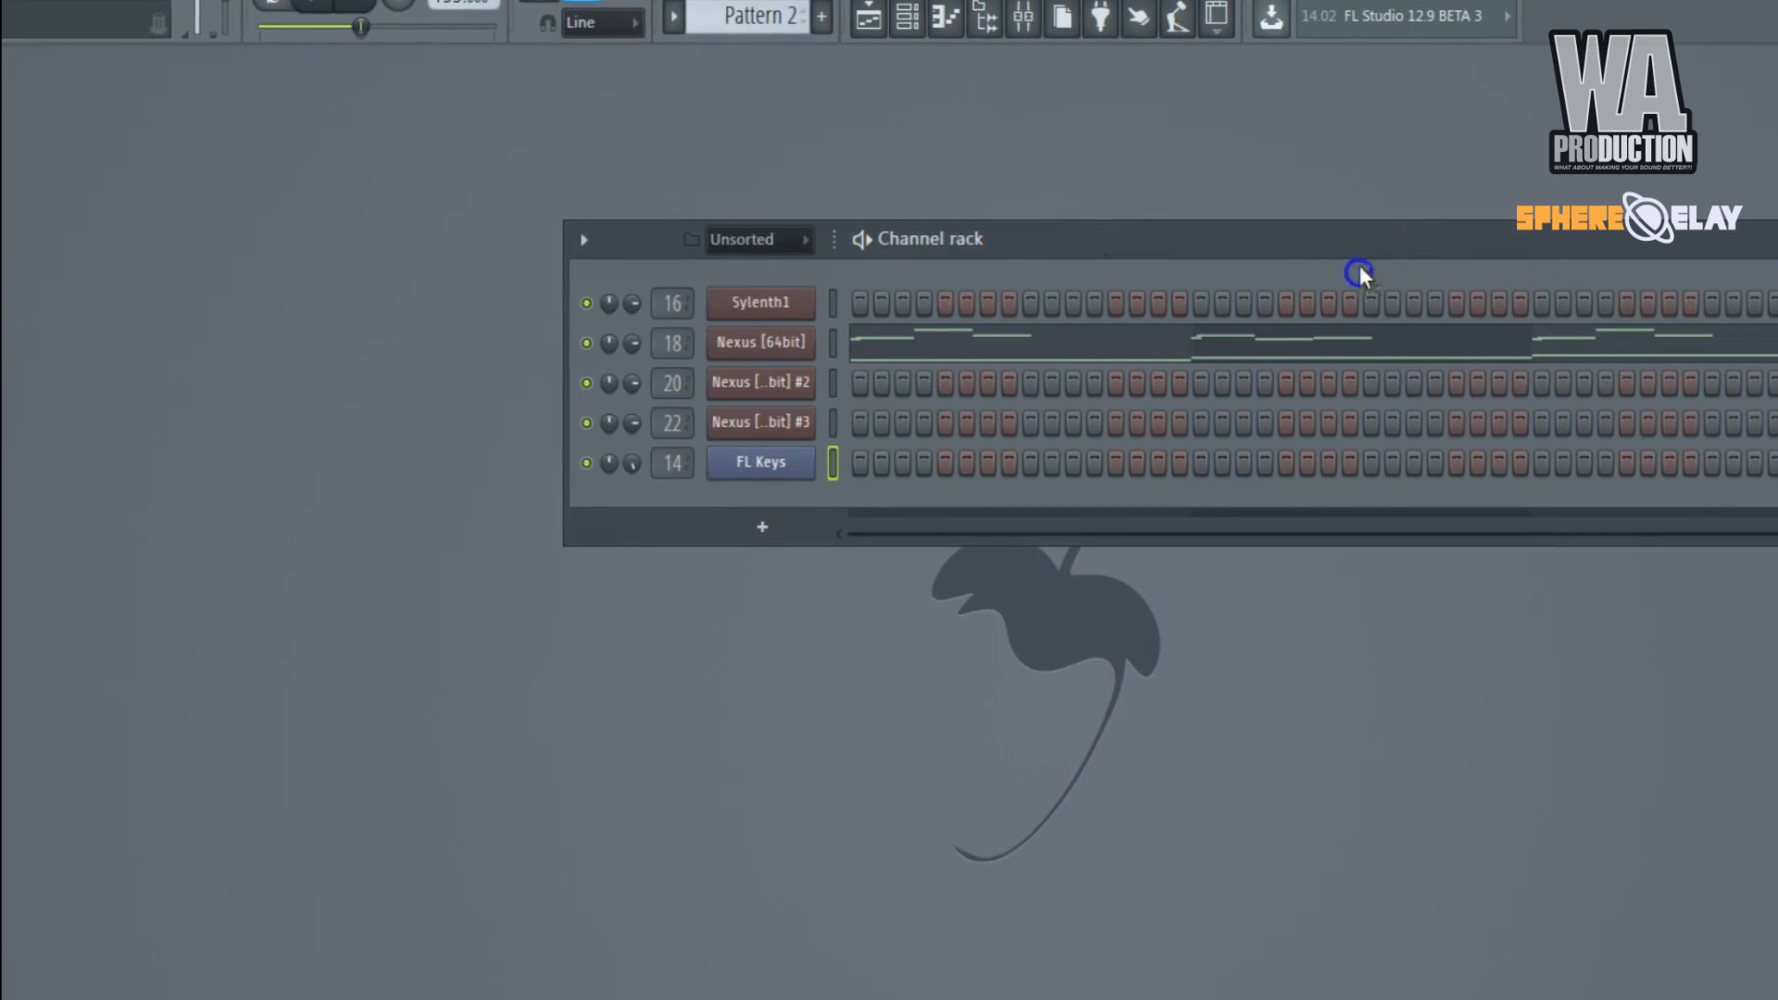
{"action": "left_click_drag", "start_coordinate": [1359, 265], "coordinate": [942, 274]}
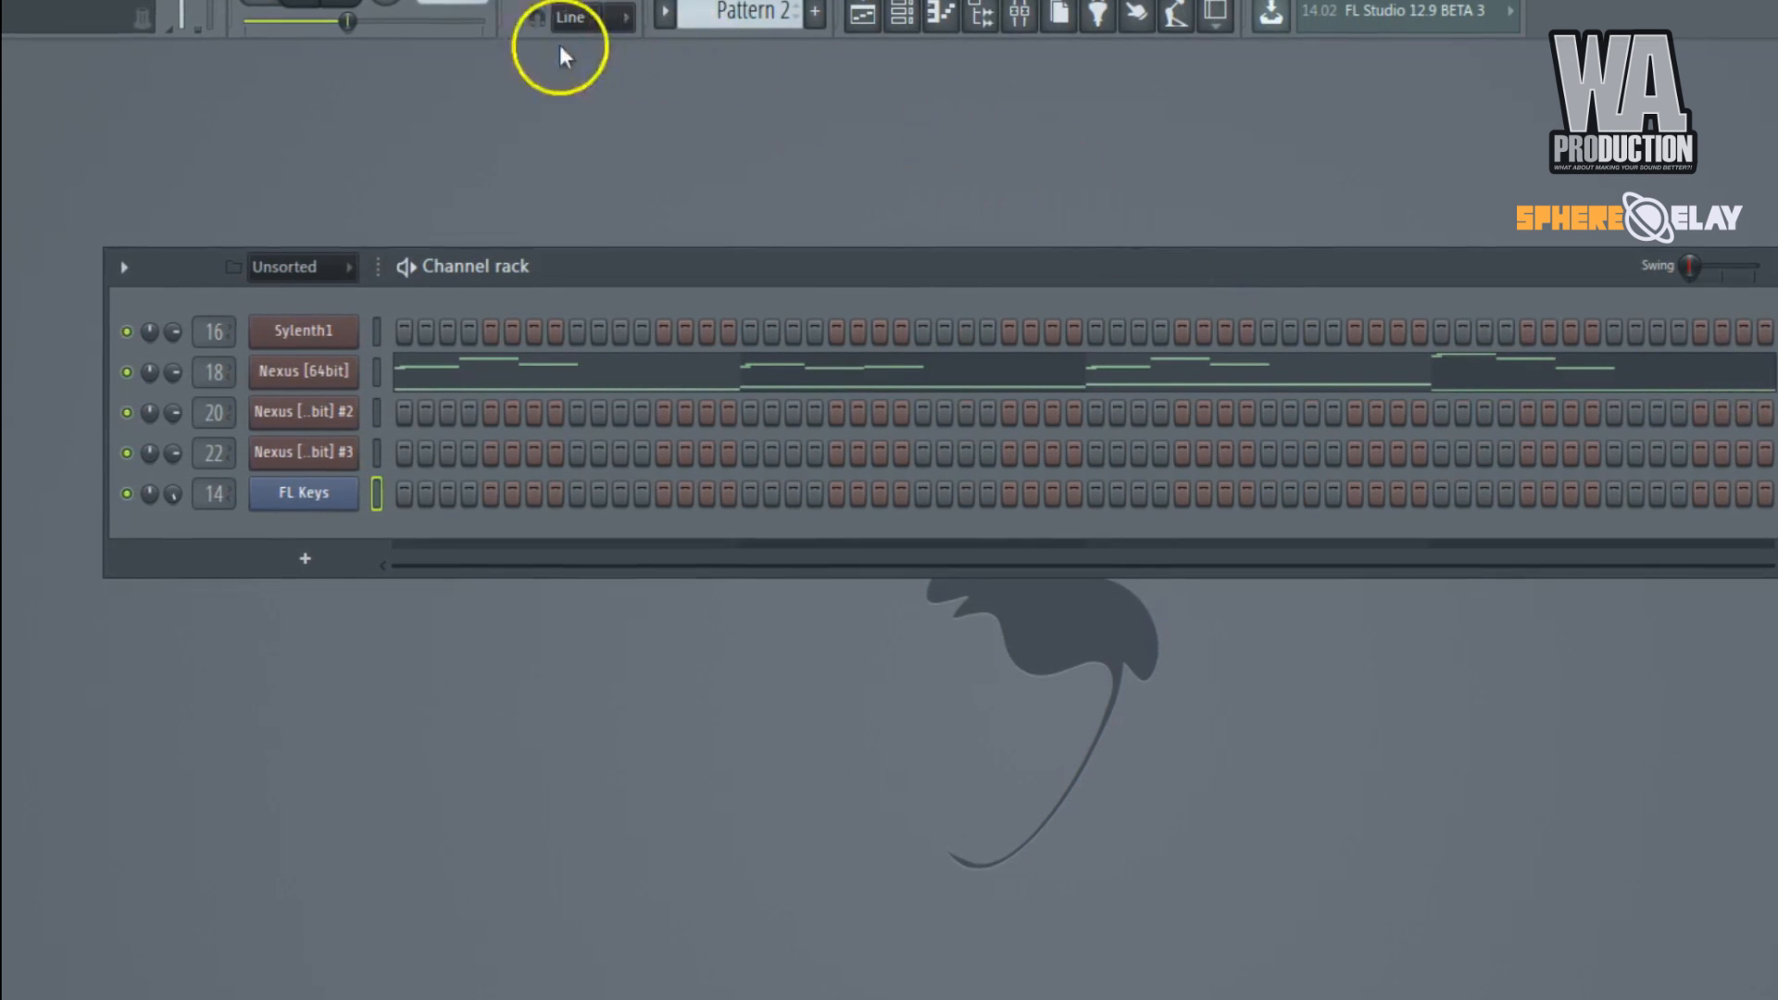
Play Pattern 2, open the Nexus [64bit] channel and its Plucks mixer track, and close both windows.
{"action": "left_click", "coordinate": [305, 375]}
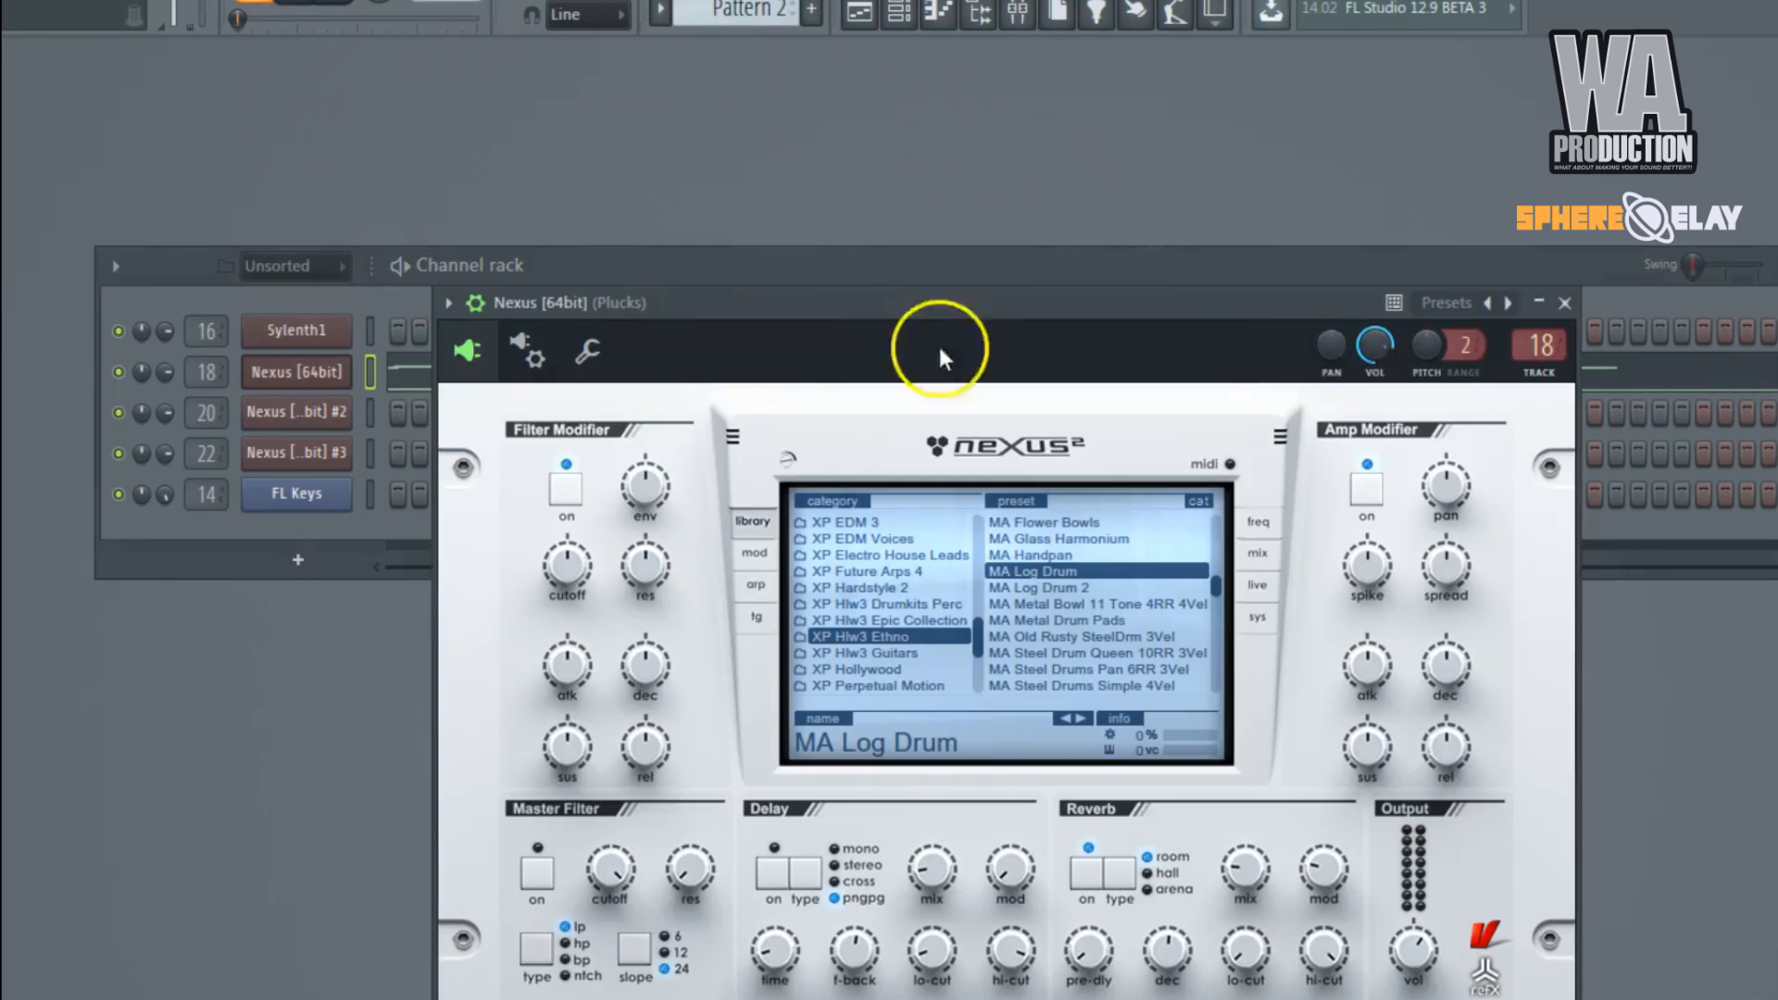
{"action": "left_click", "coordinate": [1548, 344]}
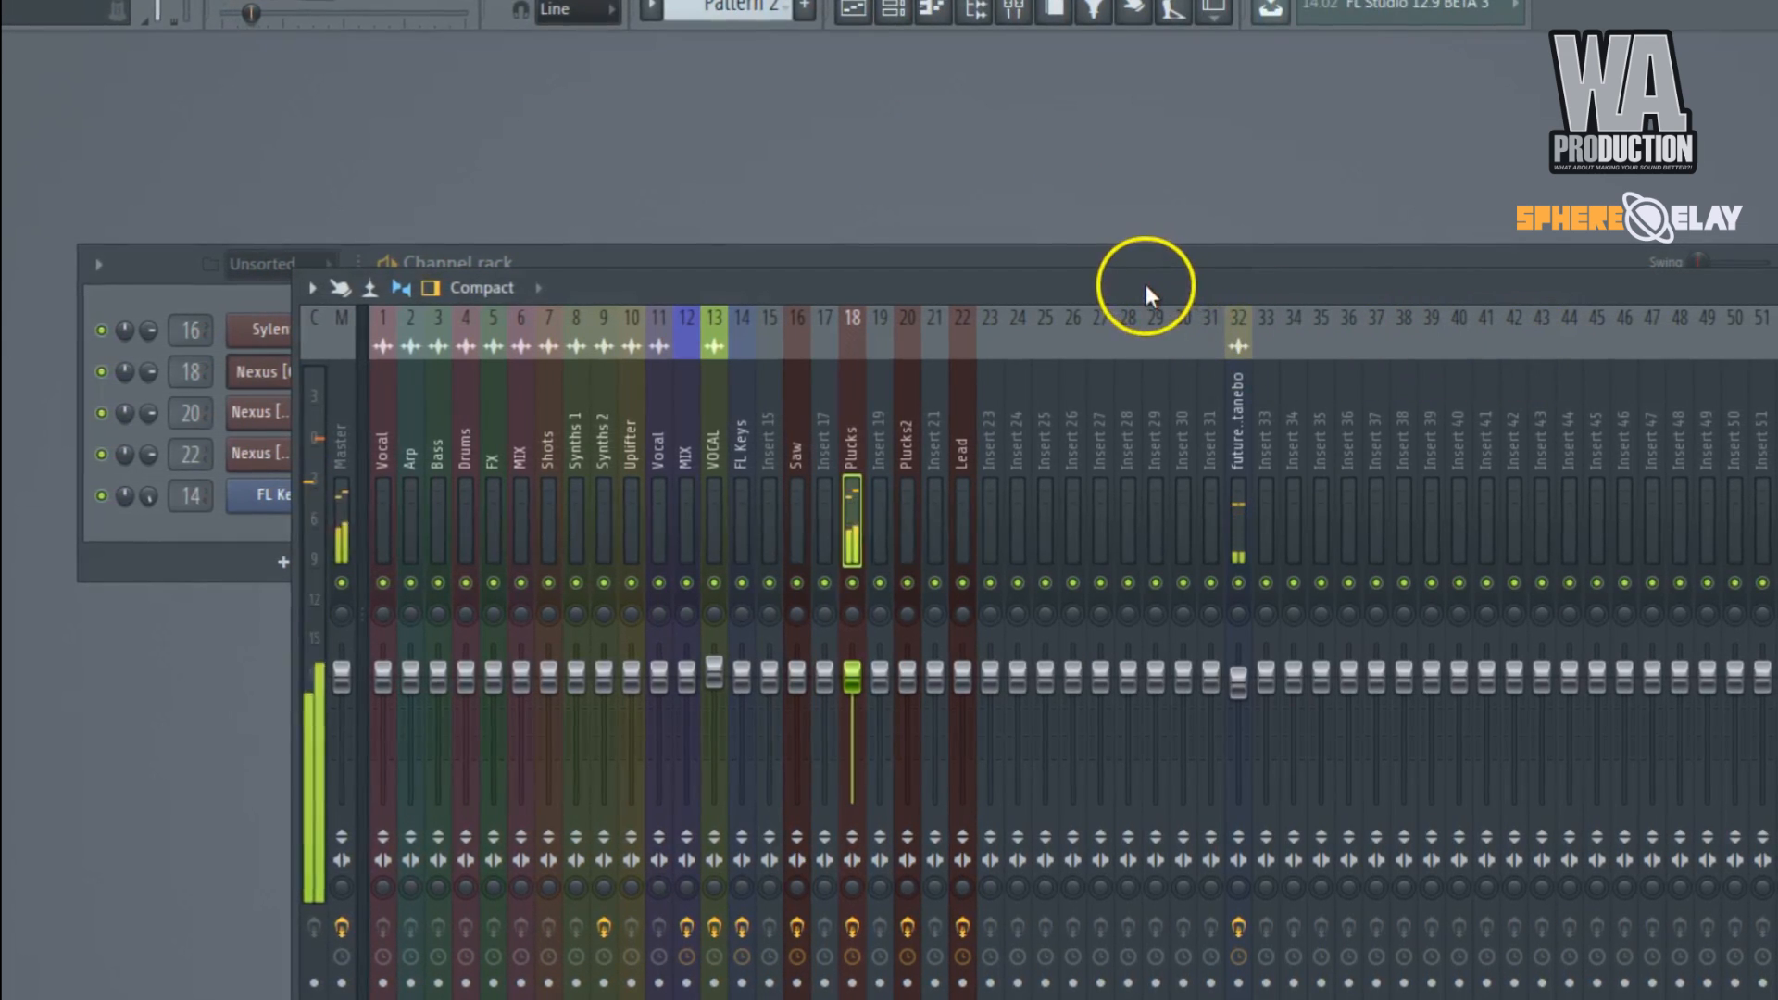
{"action": "left_click_drag", "start_coordinate": [1141, 285], "coordinate": [1209, 535]}
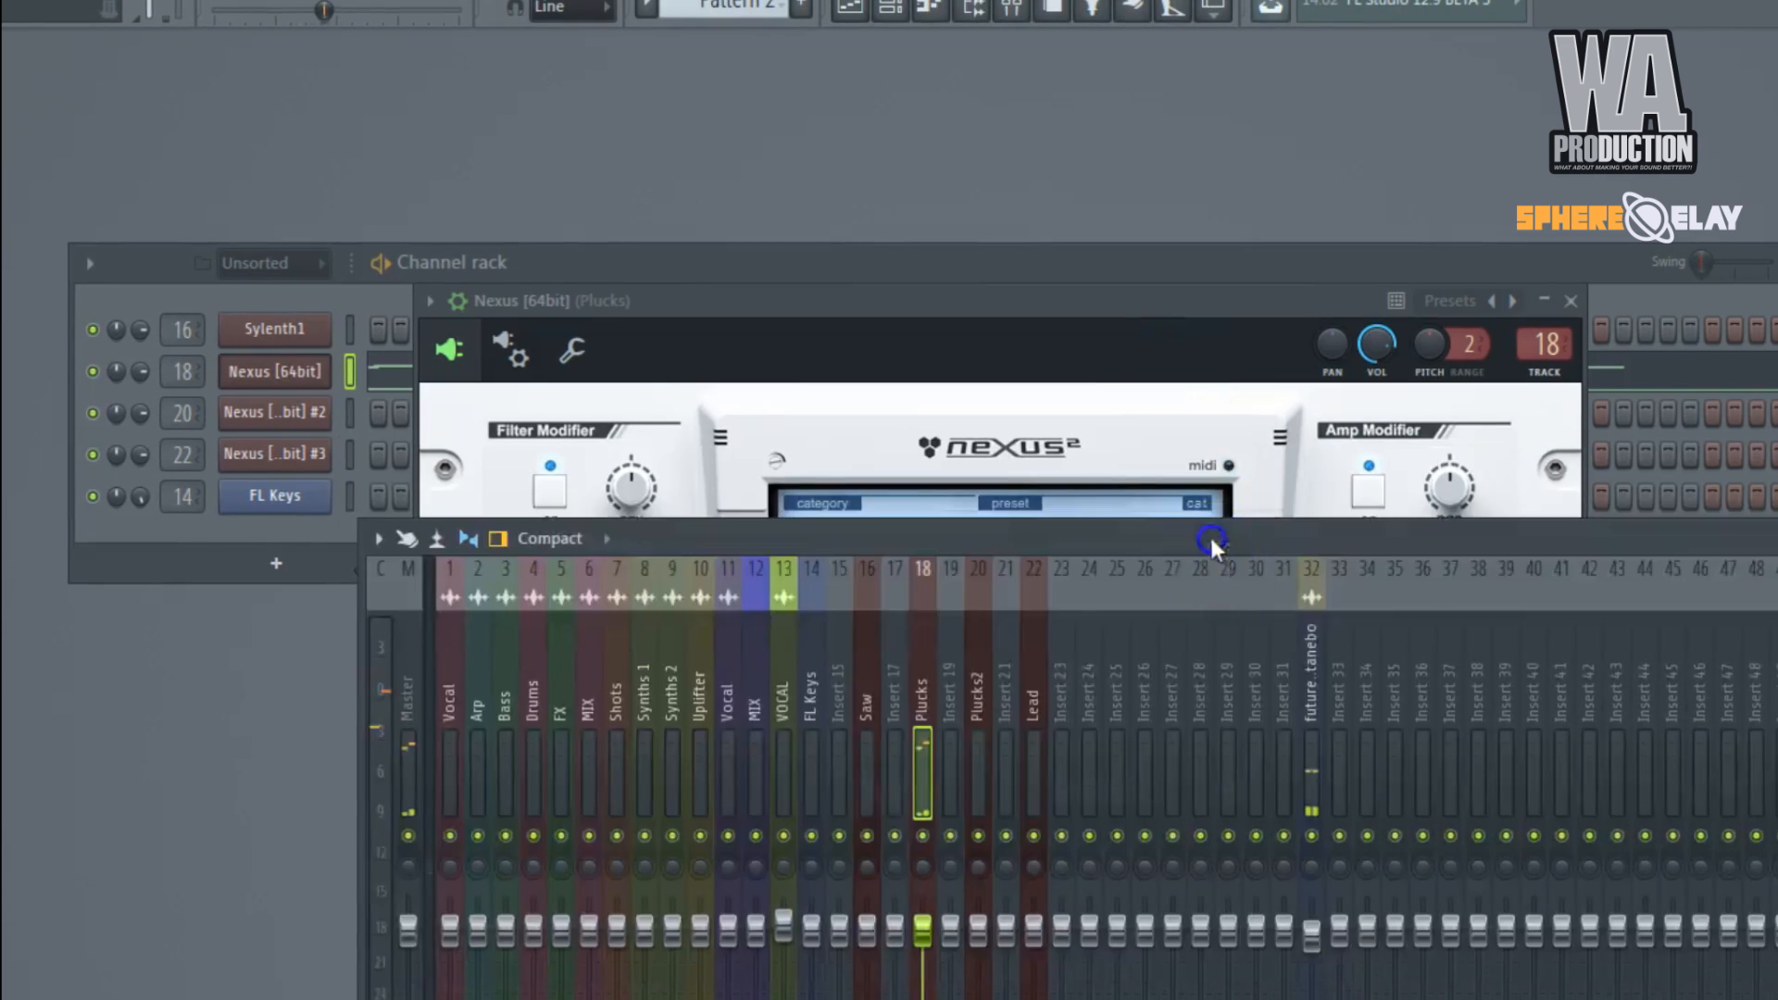
{"action": "right_click", "coordinate": [1209, 535]}
{"action": "right_click", "coordinate": [1120, 302]}
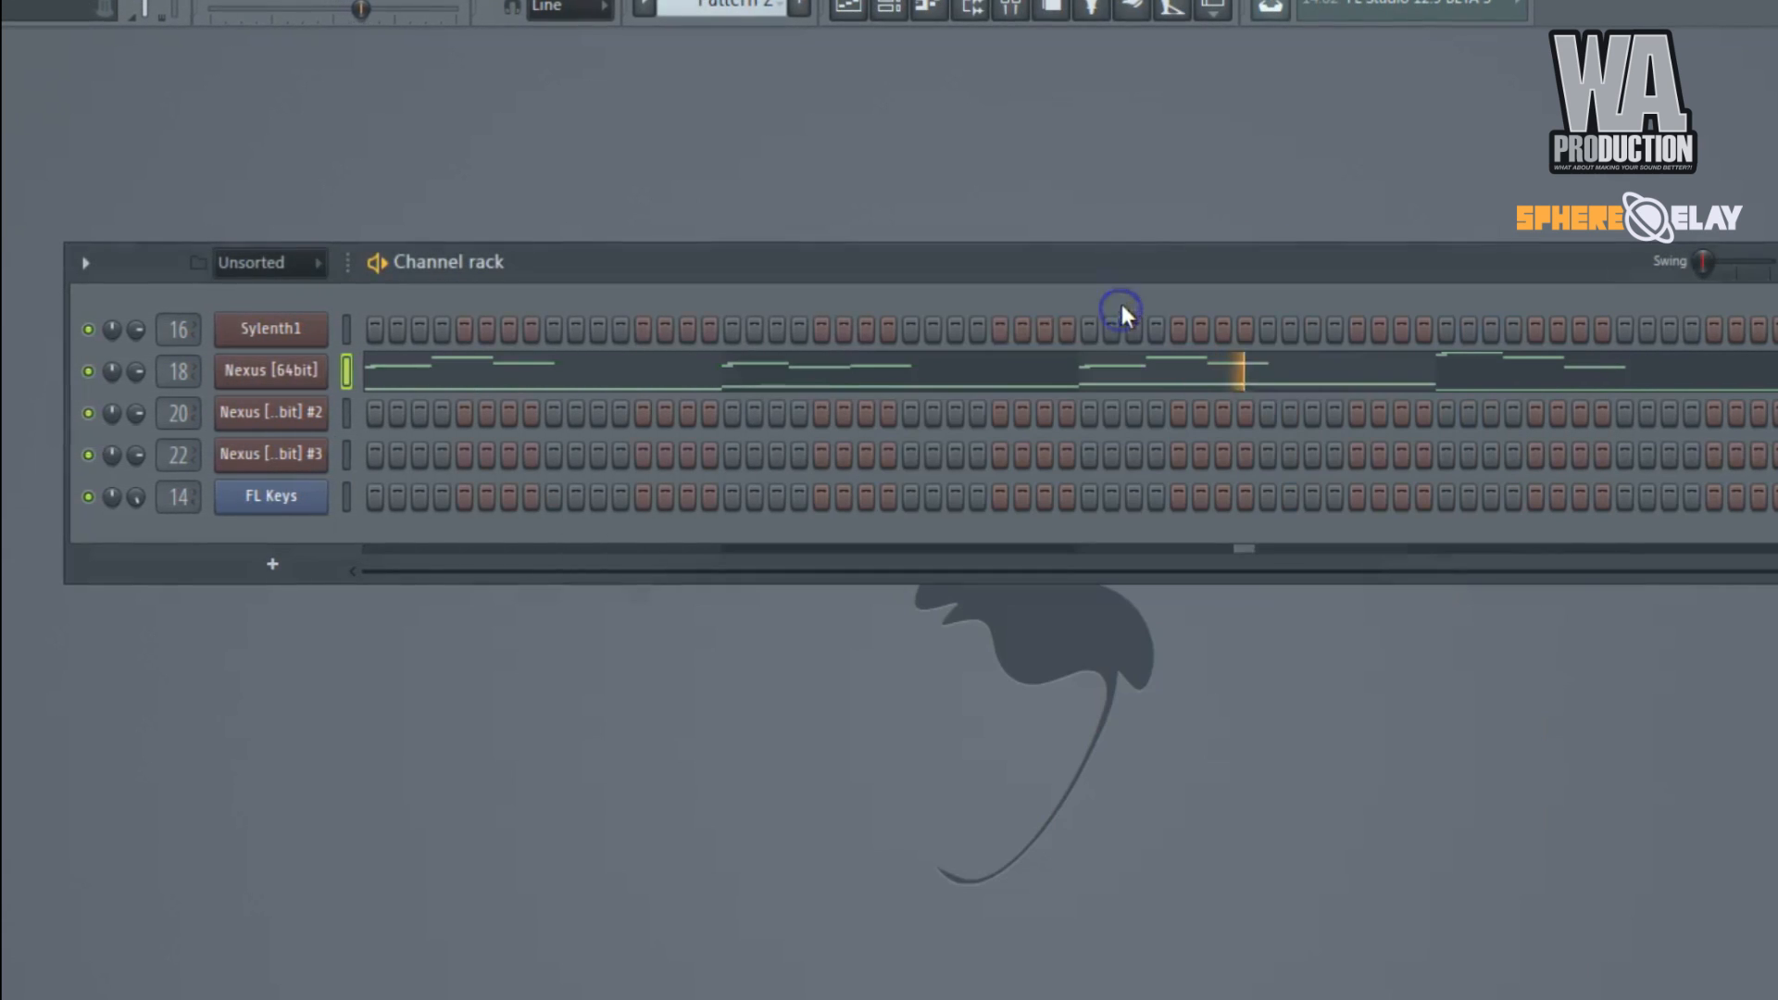
Bring up SphereDelay on the Plucks mixer track, restart pattern playback, and move the plugin window fully into view.
{"action": "left_click", "coordinate": [1012, 8]}
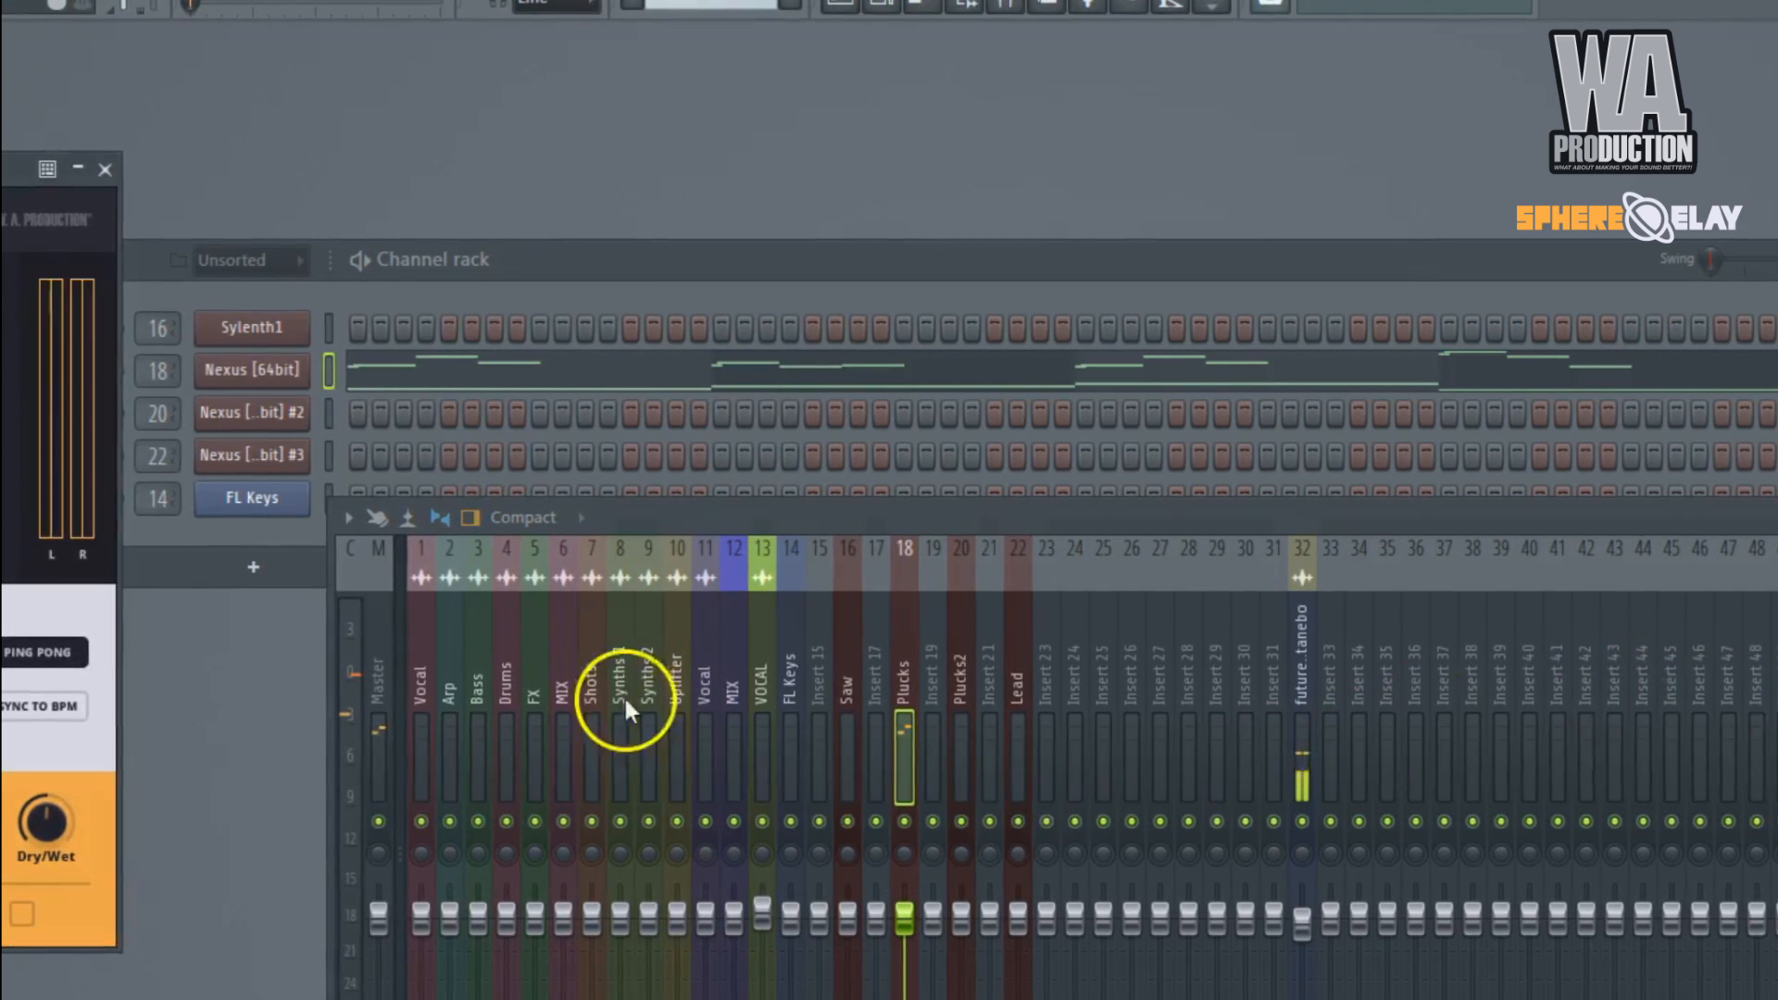
{"action": "key", "text": "space"}
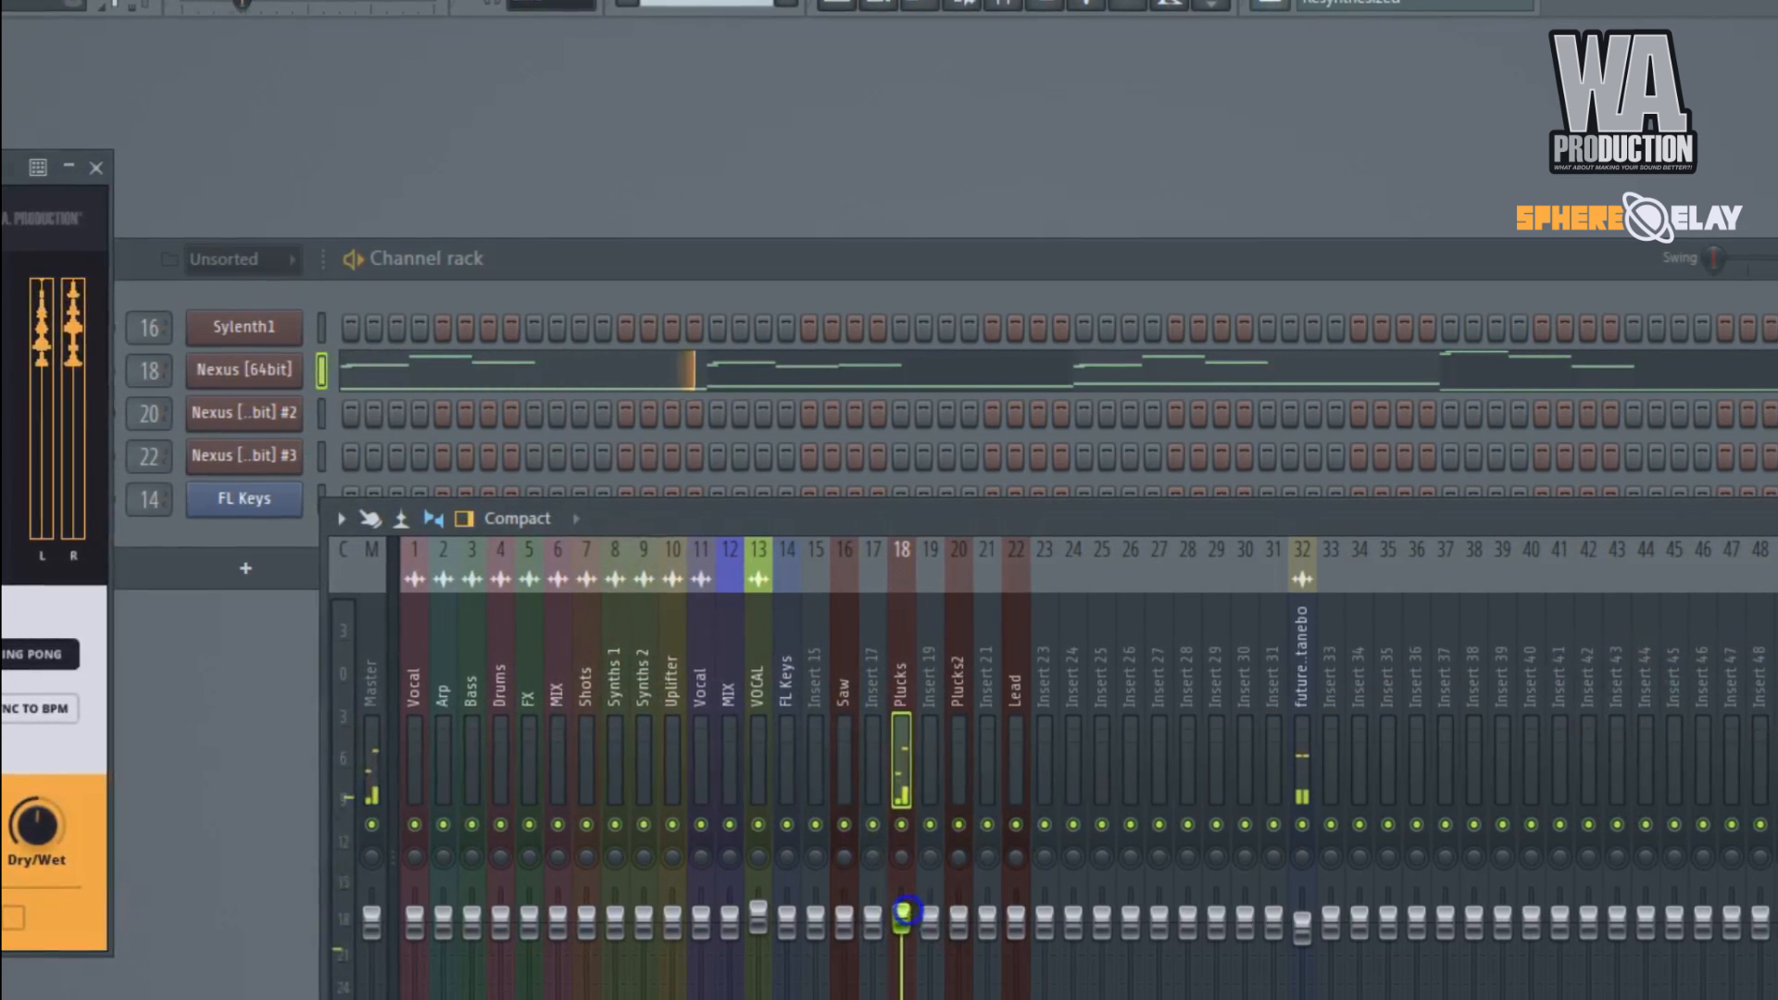
{"action": "left_click_drag", "start_coordinate": [5, 166], "coordinate": [1036, 153]}
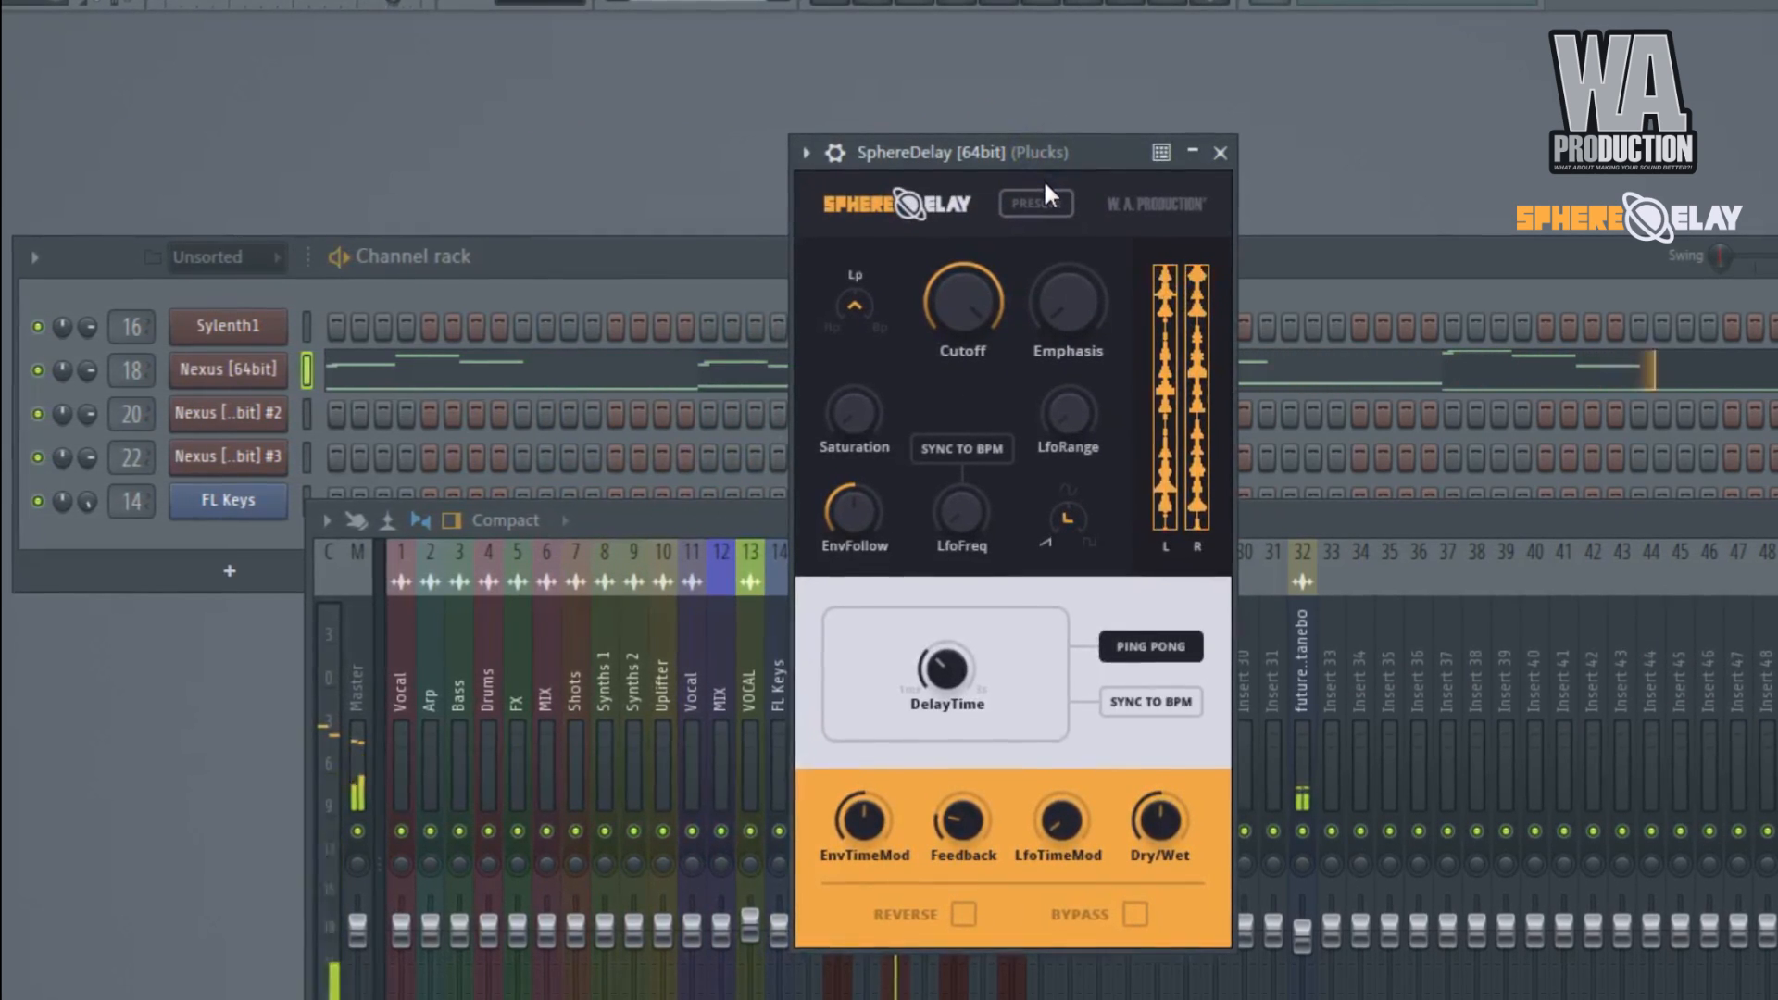
Audition the SphereDelay presets PingPong Modulation, PingPong Hiss and PingPong Triplets on the plucks.
{"action": "left_click", "coordinate": [1037, 201]}
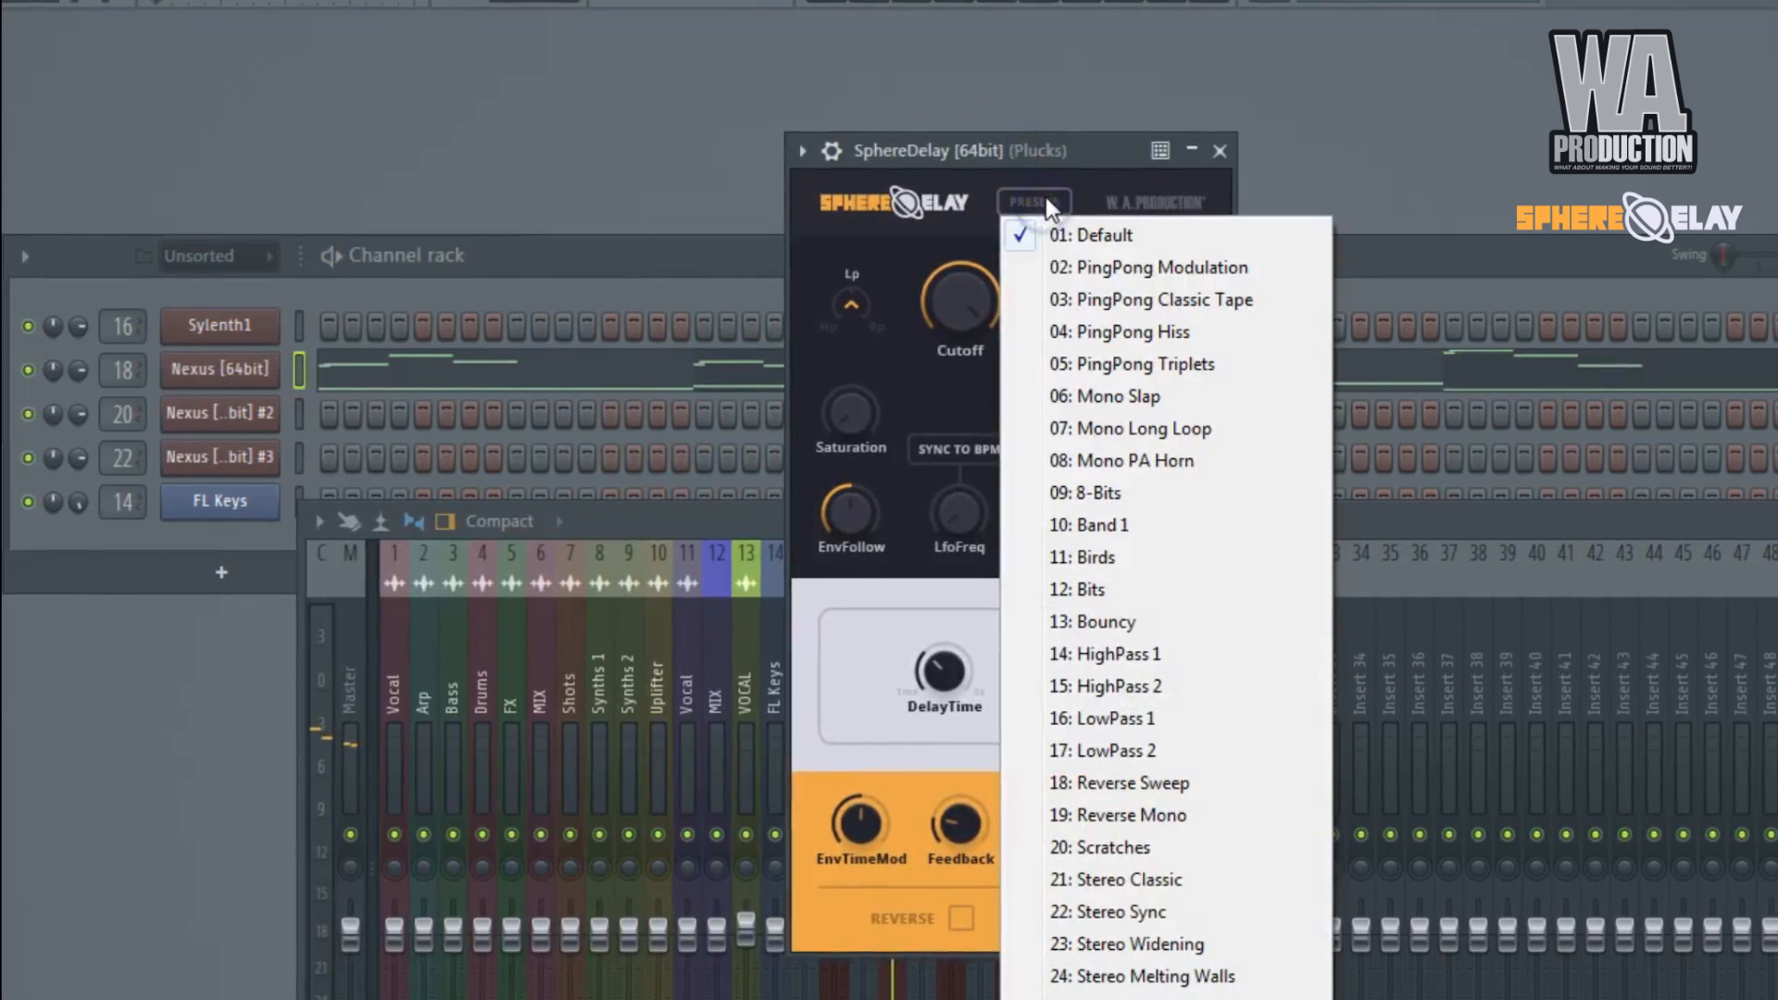
{"action": "left_click", "coordinate": [1085, 270]}
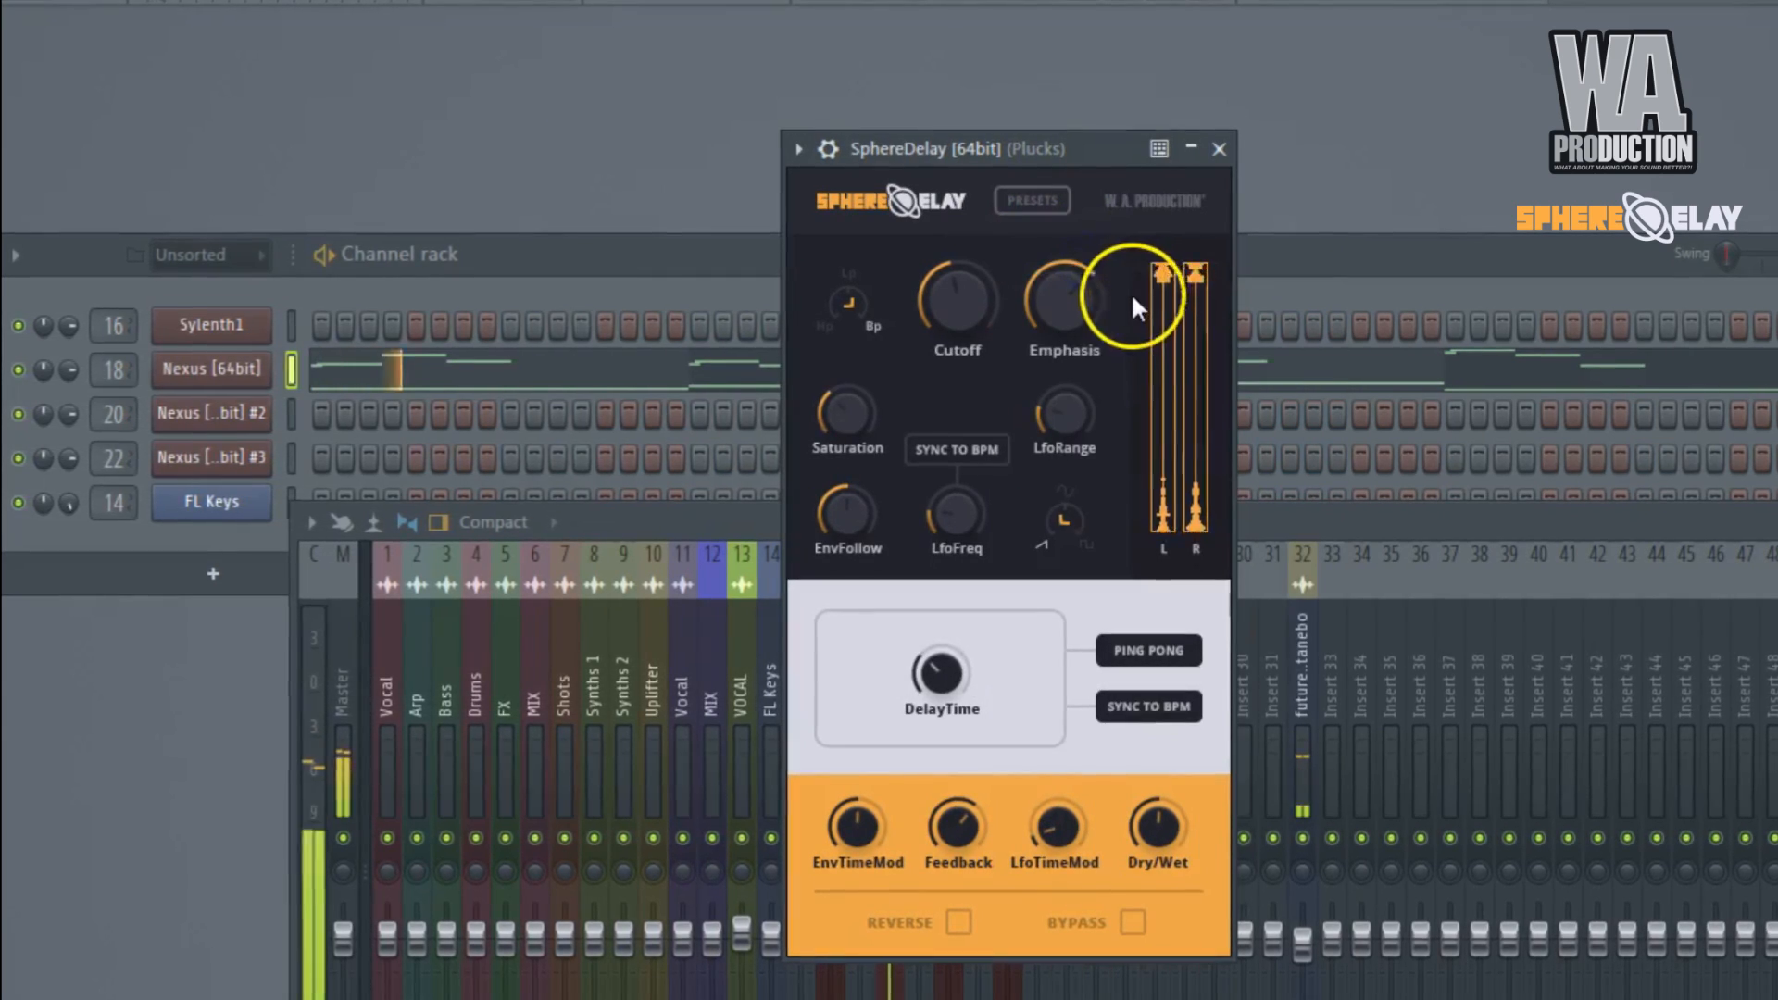
{"action": "left_click", "coordinate": [1035, 201]}
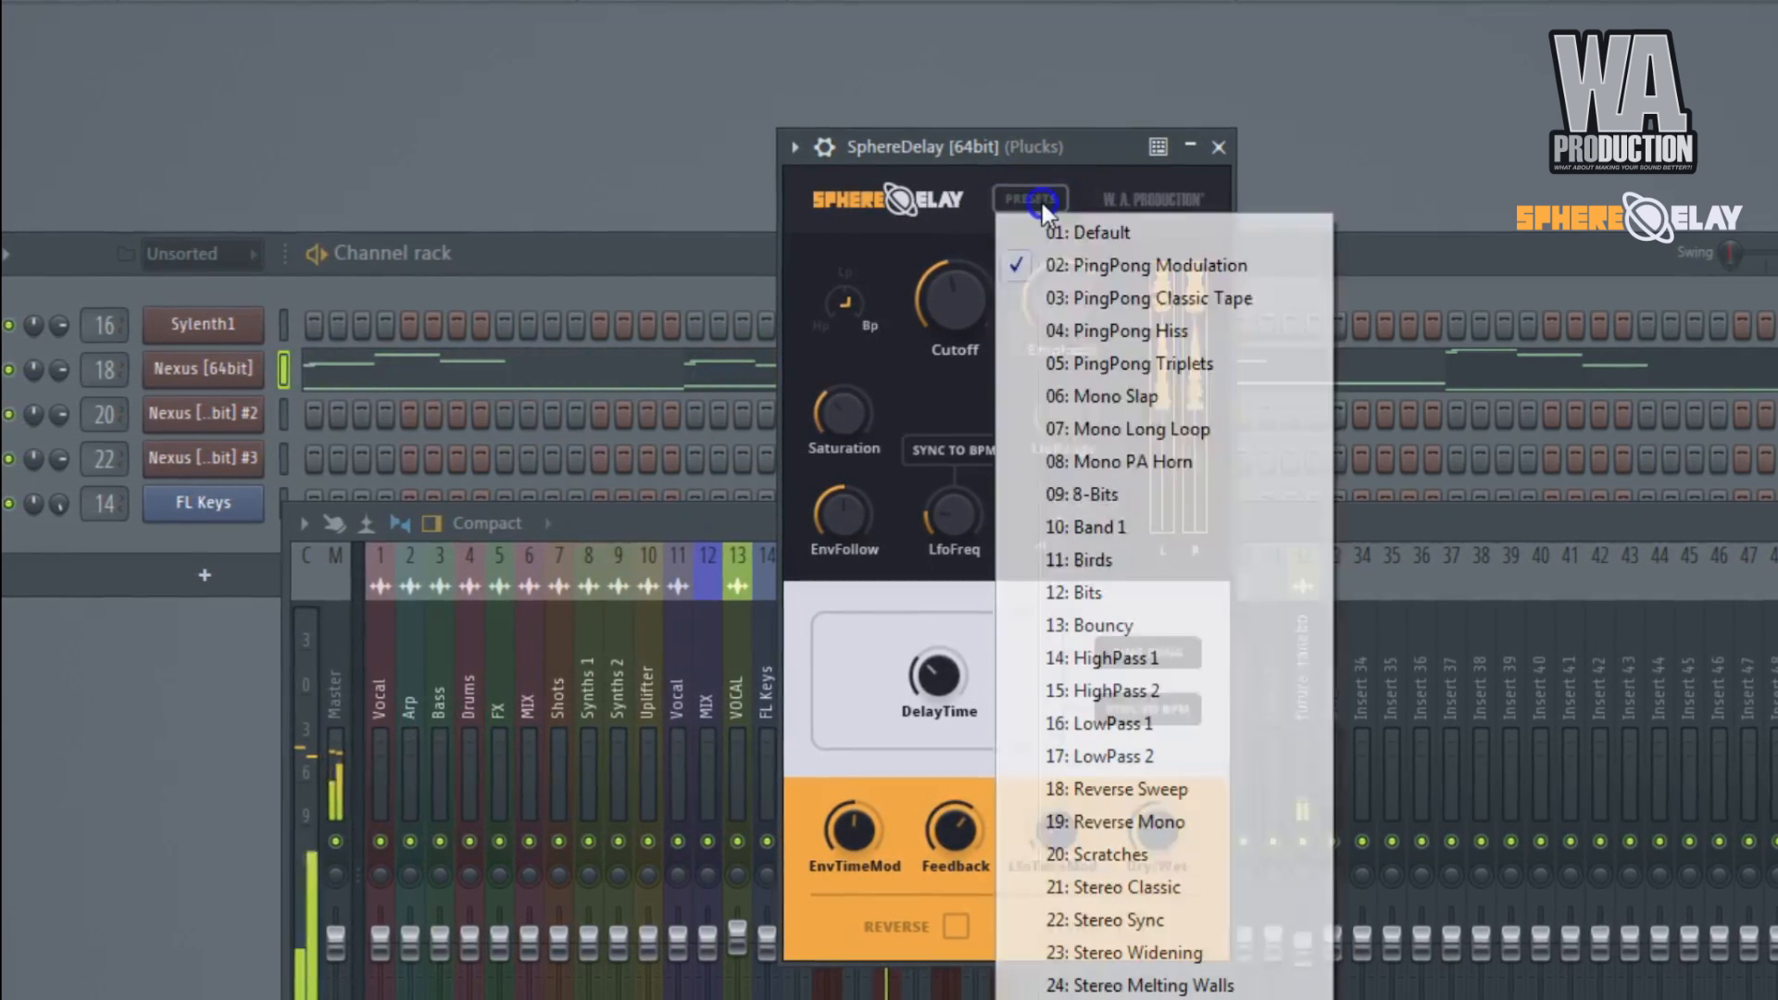
{"action": "left_click", "coordinate": [1090, 321]}
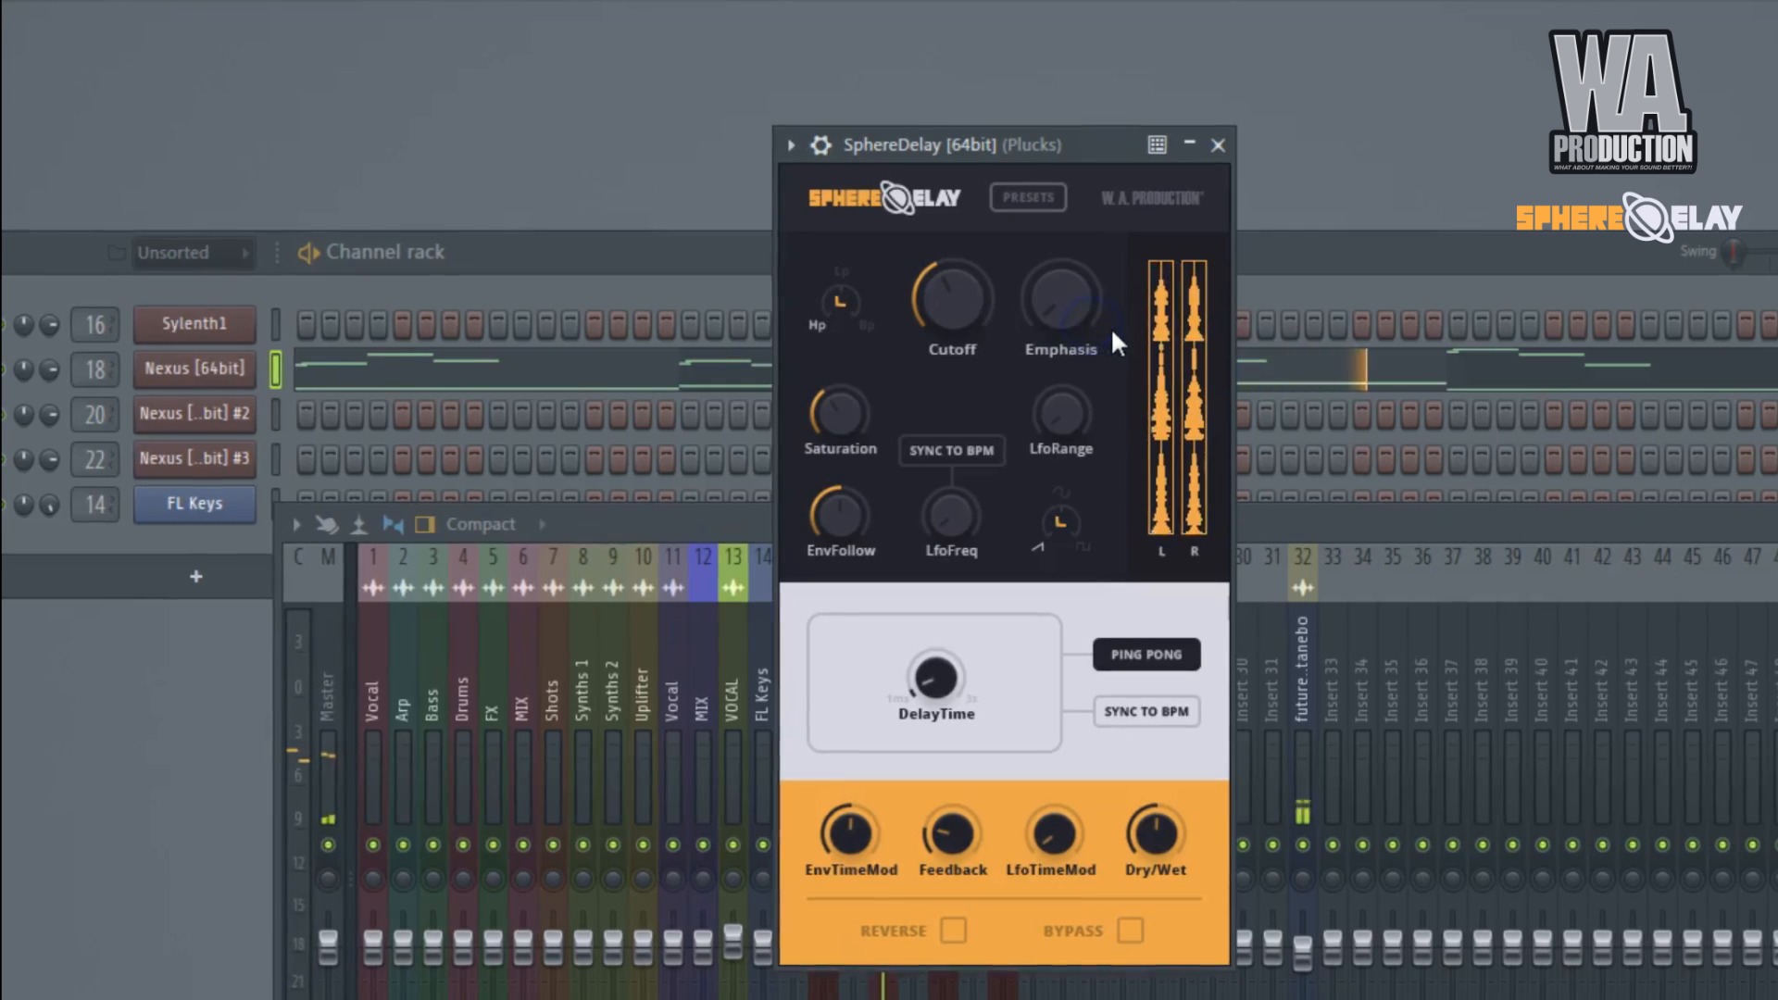
{"action": "left_click", "coordinate": [1028, 198]}
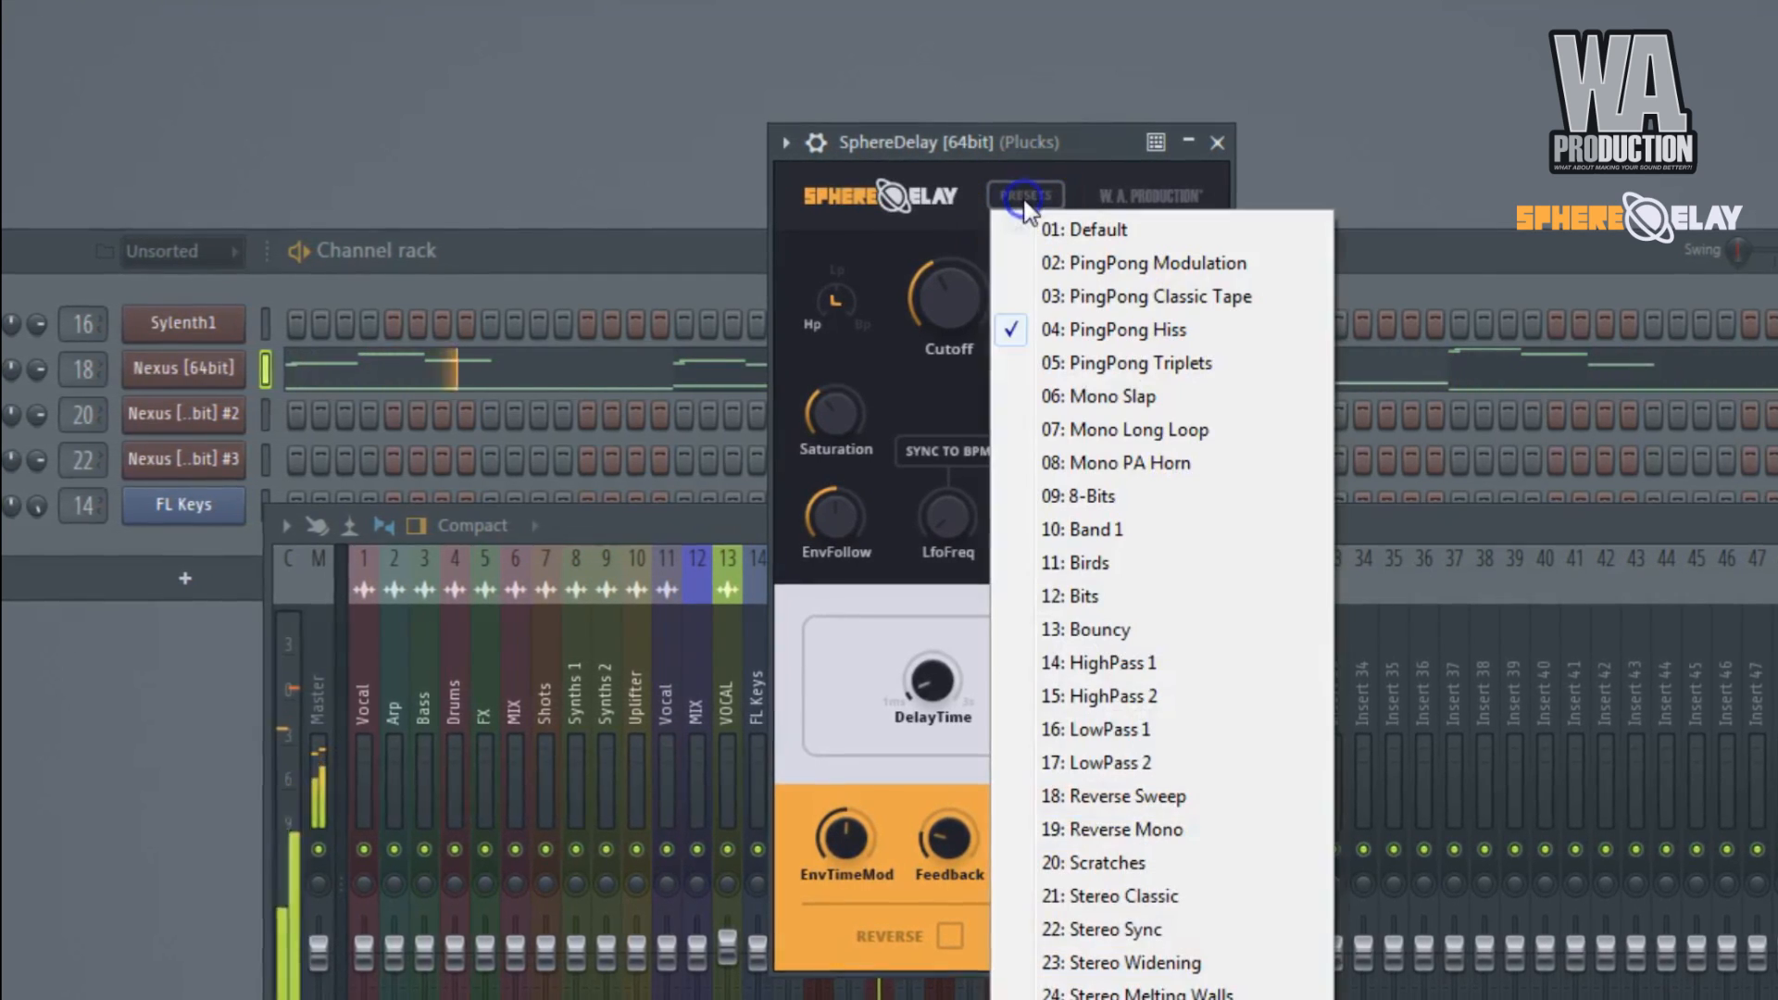
{"action": "left_click", "coordinate": [1114, 364]}
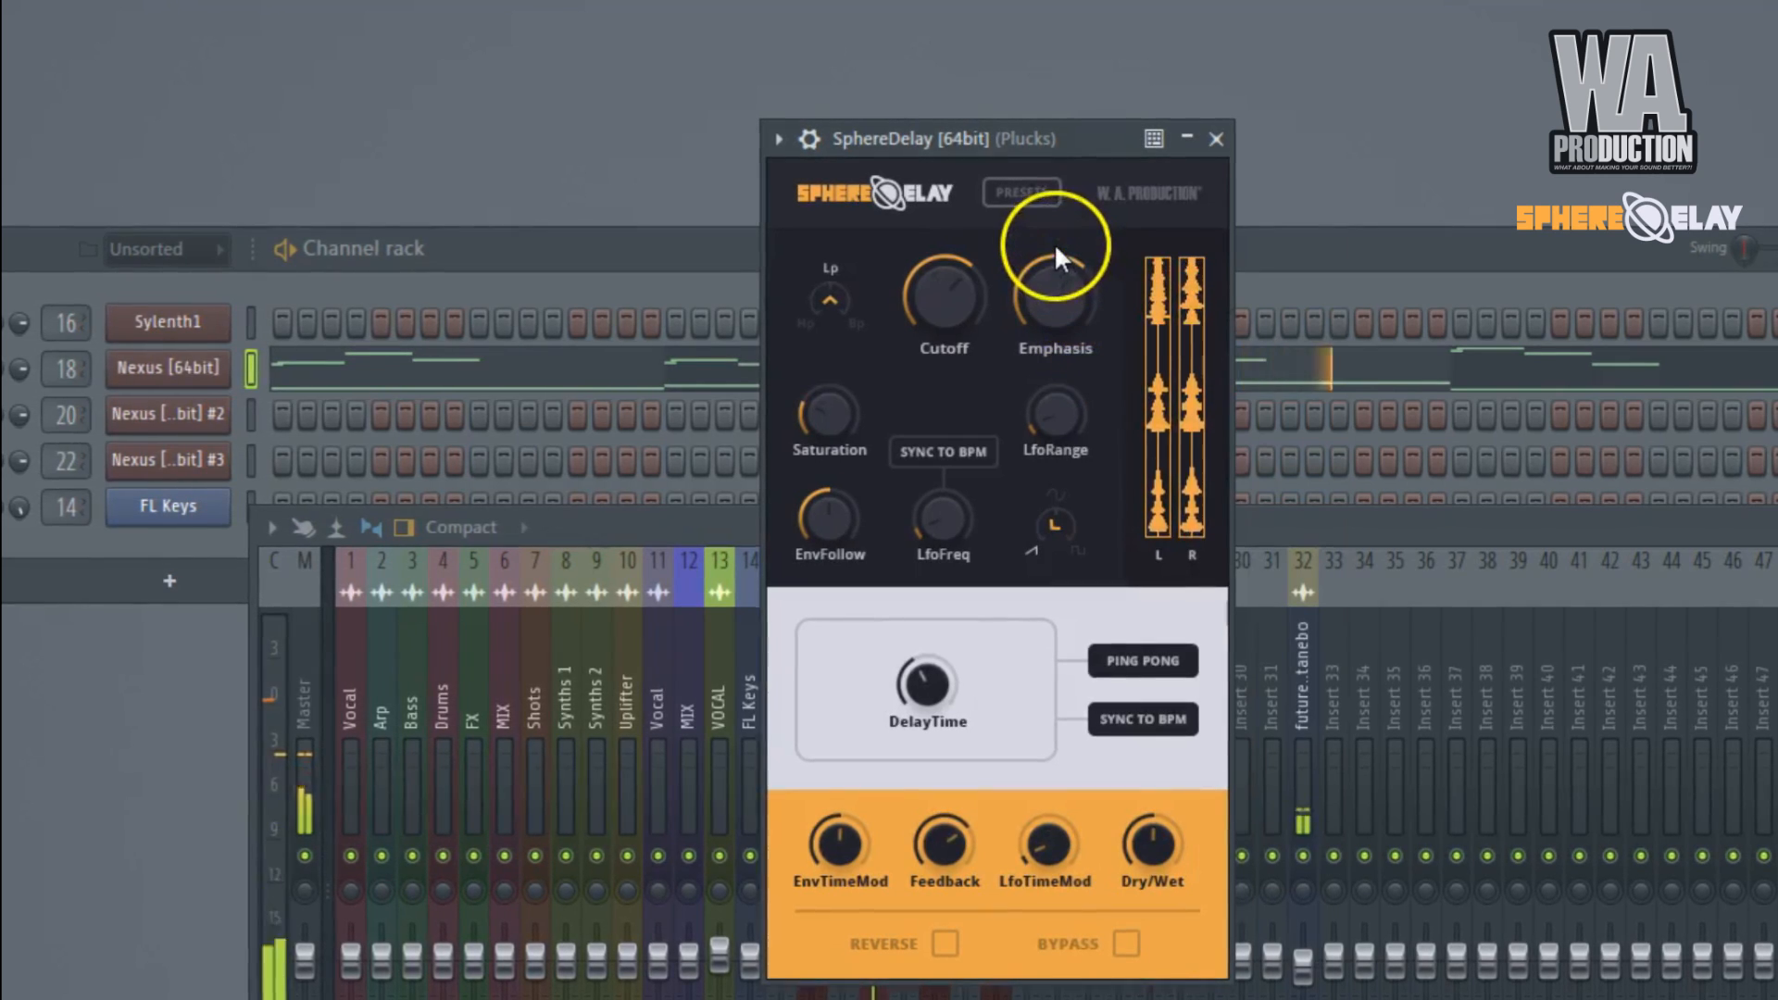
Load the PingPong Hiss preset in SphereDelay, close the mixer, and resume pattern playback.
{"action": "left_click", "coordinate": [1015, 196]}
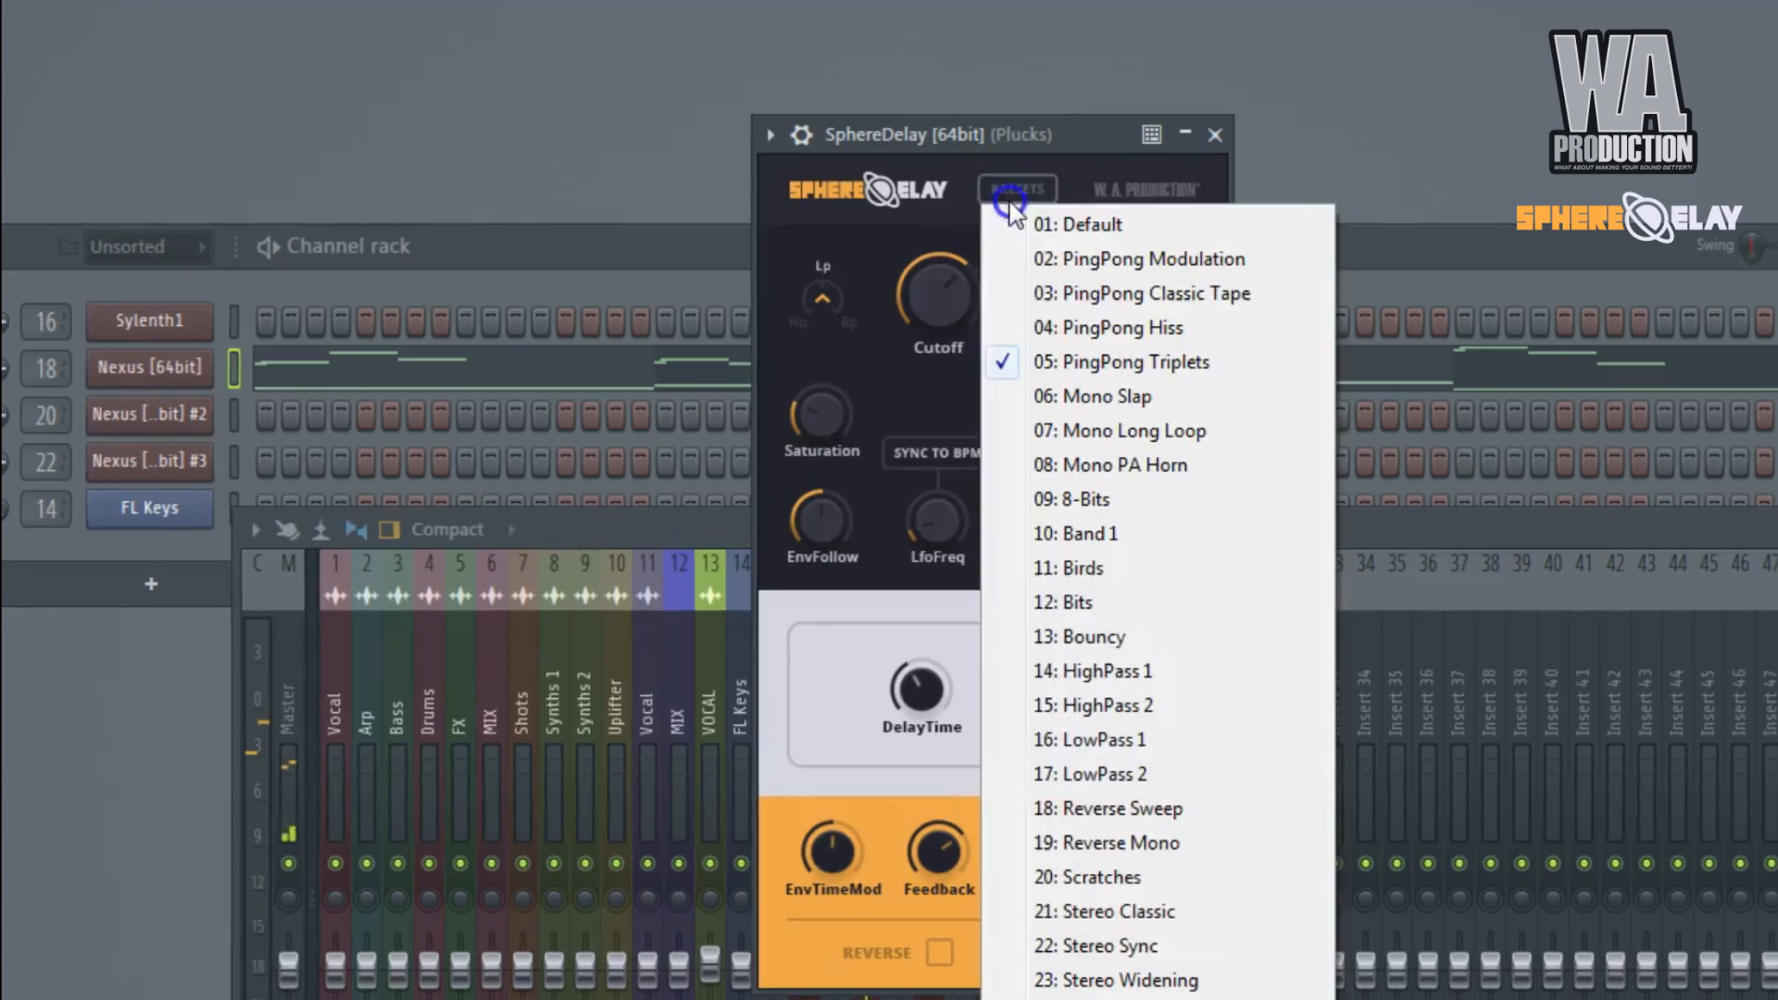
{"action": "left_click", "coordinate": [1044, 324]}
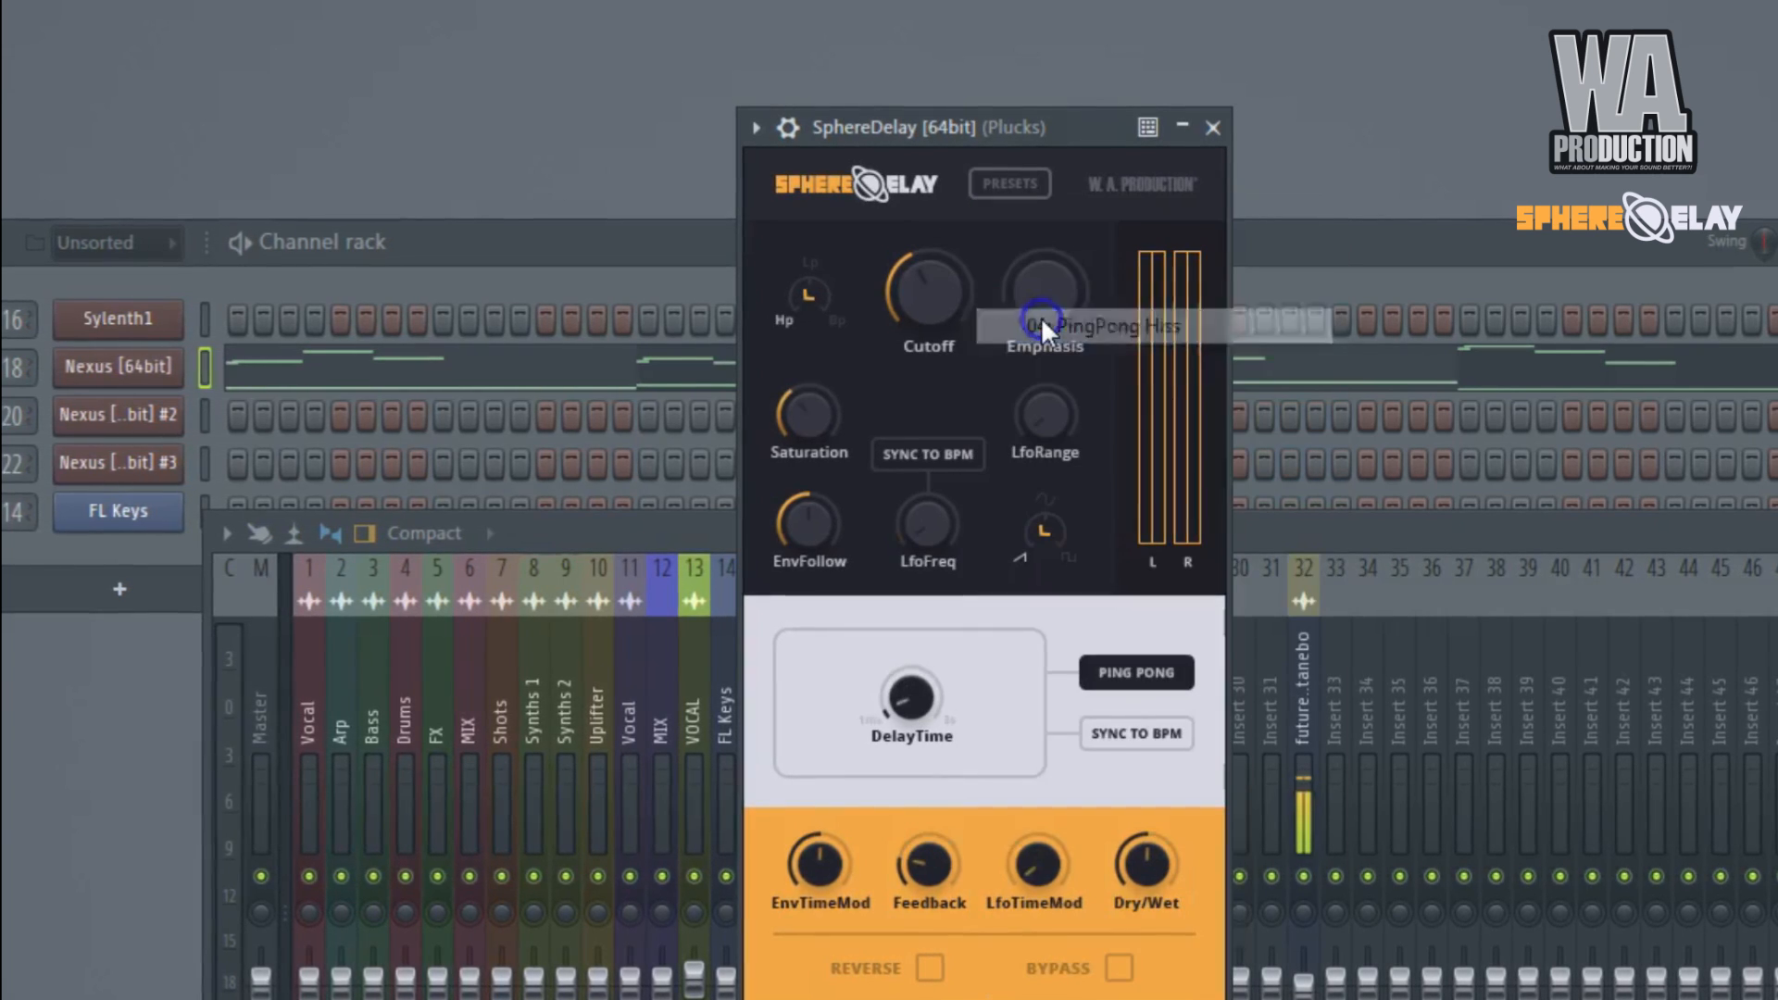
{"action": "right_click", "coordinate": [1461, 525]}
{"action": "key", "text": "space"}
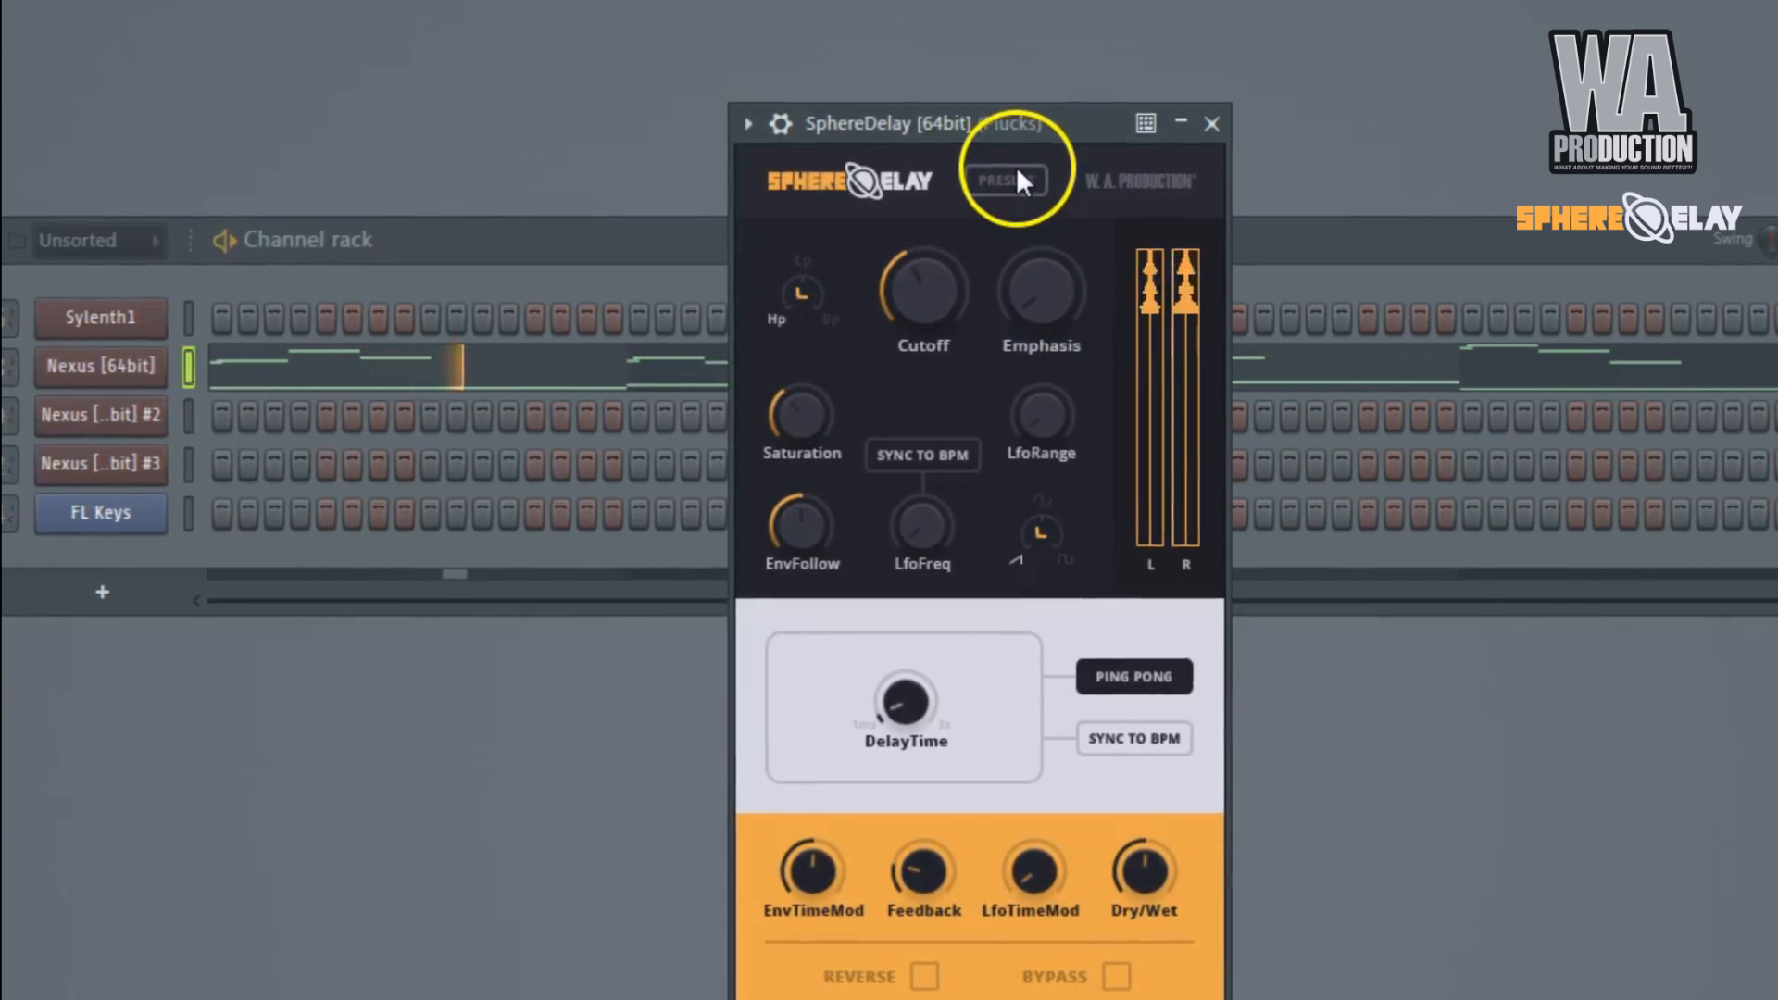
Audition the SphereDelay presets 8-Bits, Bouncy and Reverse Sweep on the plucks.
{"action": "left_click", "coordinate": [1007, 180]}
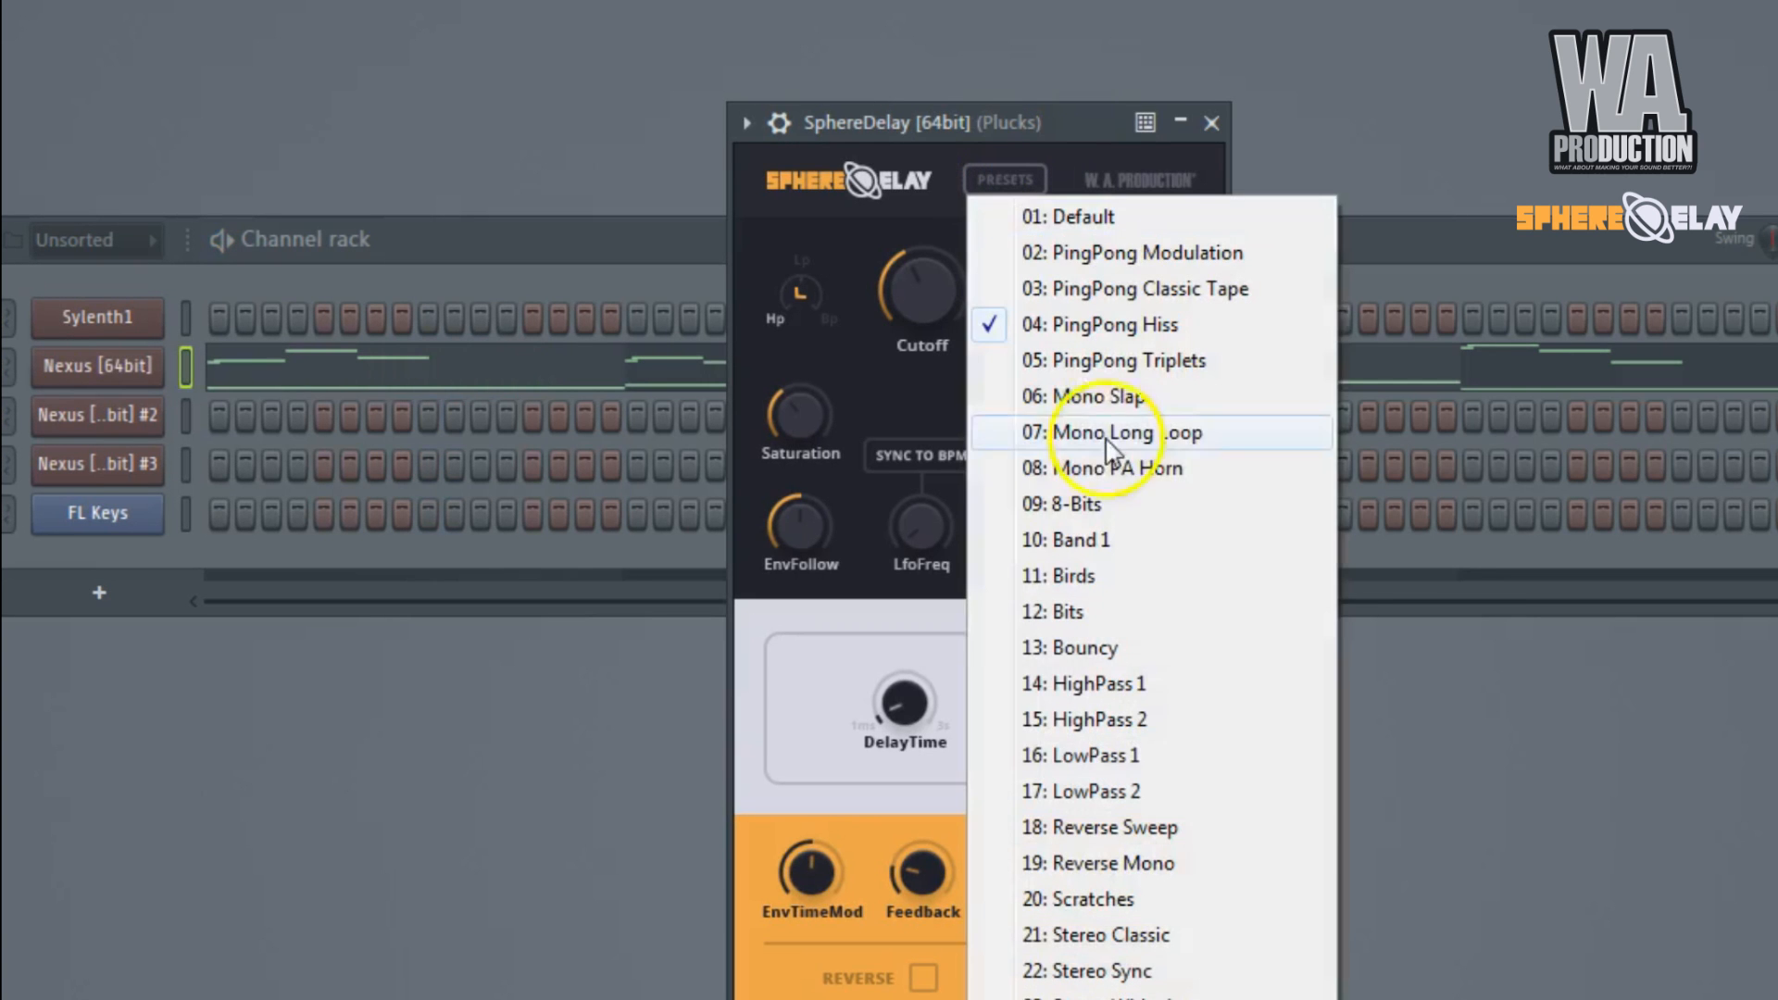
{"action": "left_click", "coordinate": [1139, 505]}
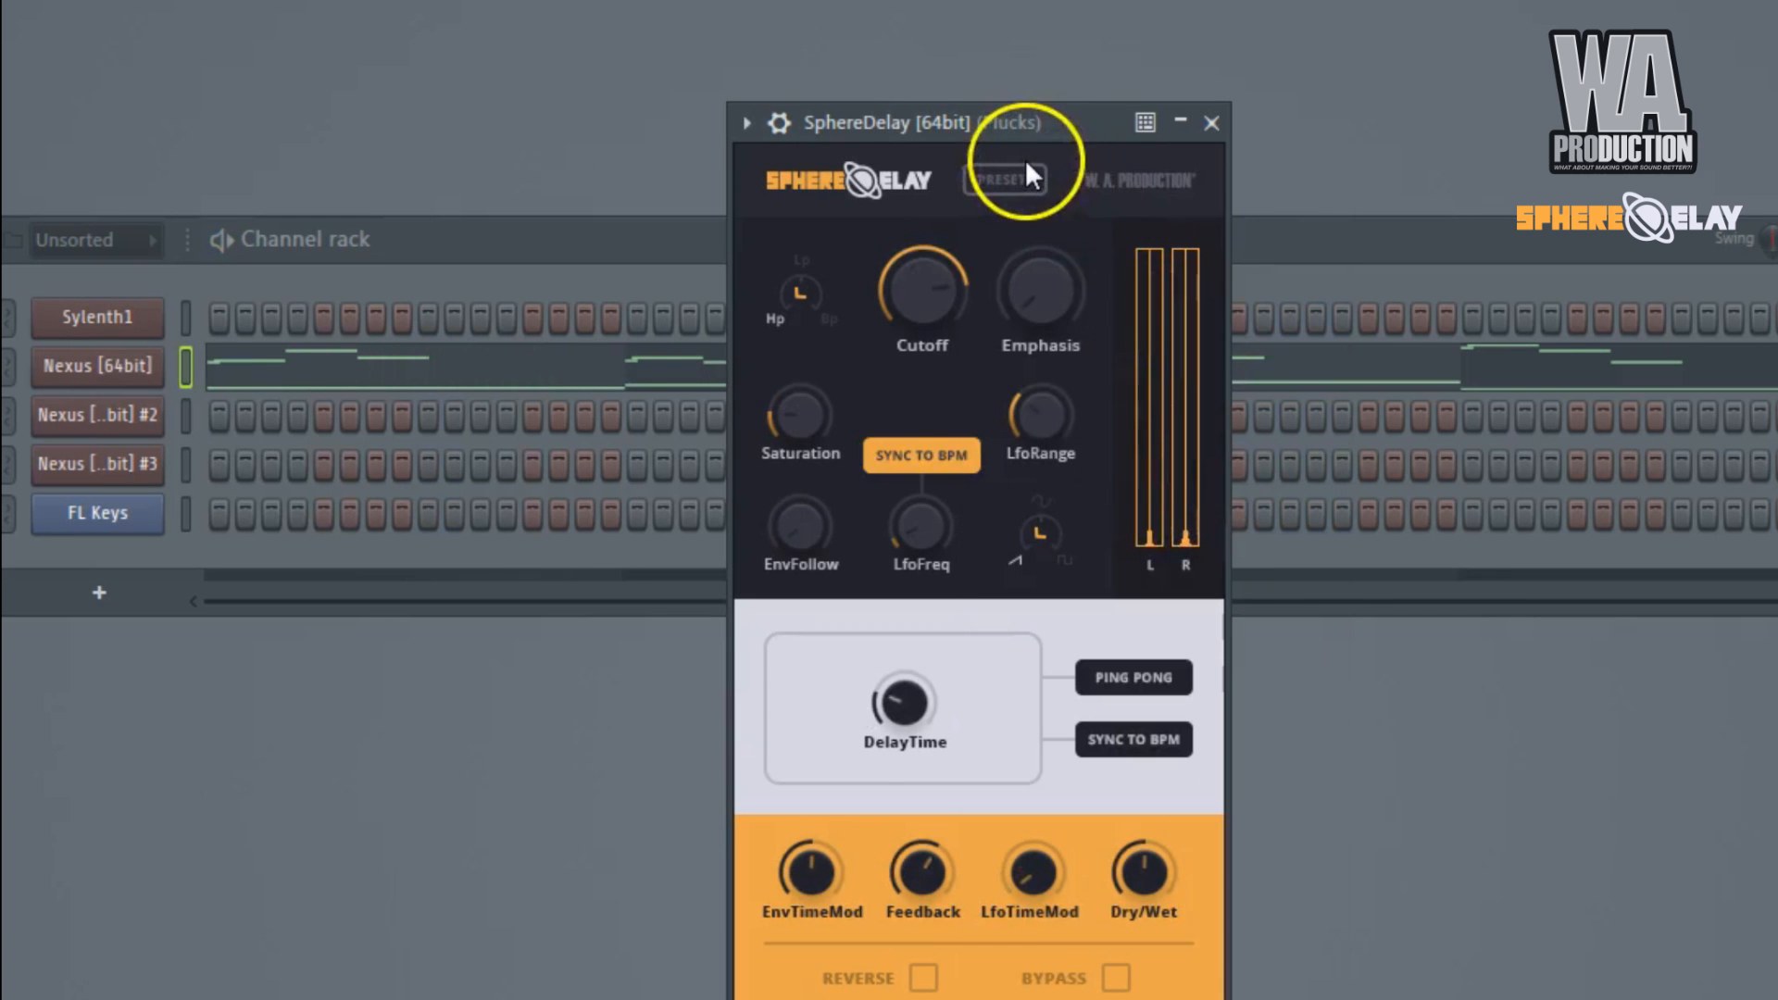
{"action": "left_click", "coordinate": [1005, 180]}
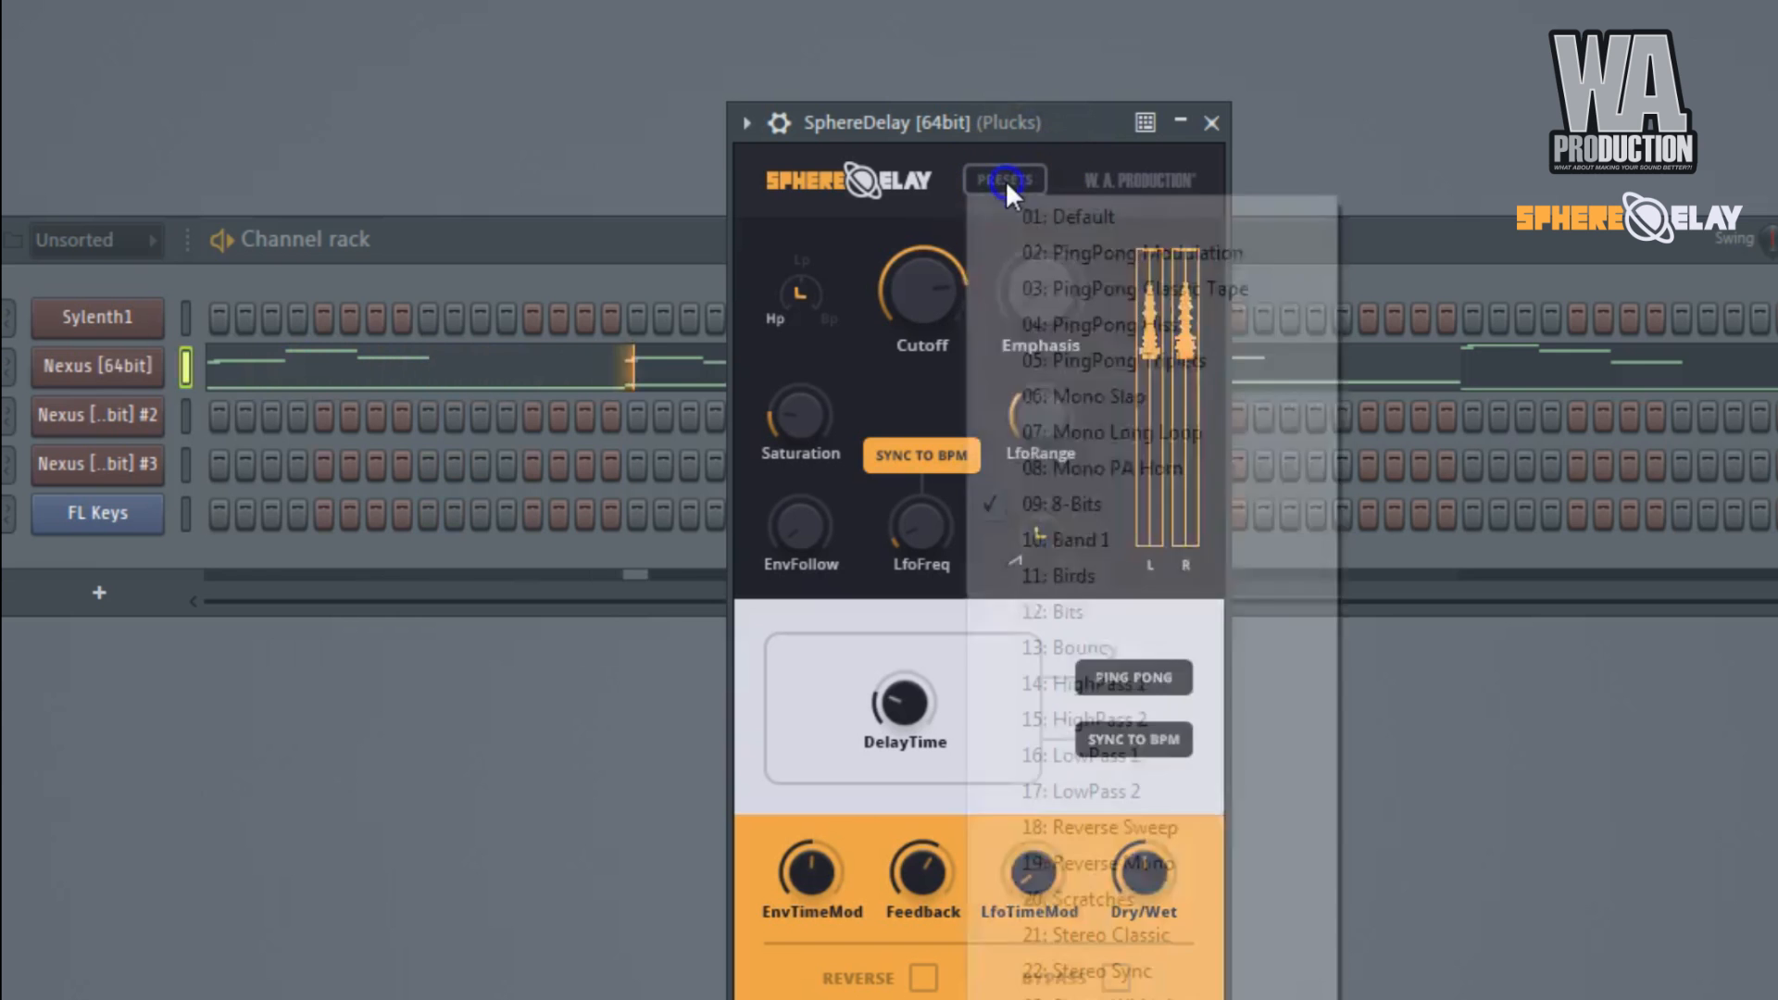
{"action": "left_click", "coordinate": [1139, 650]}
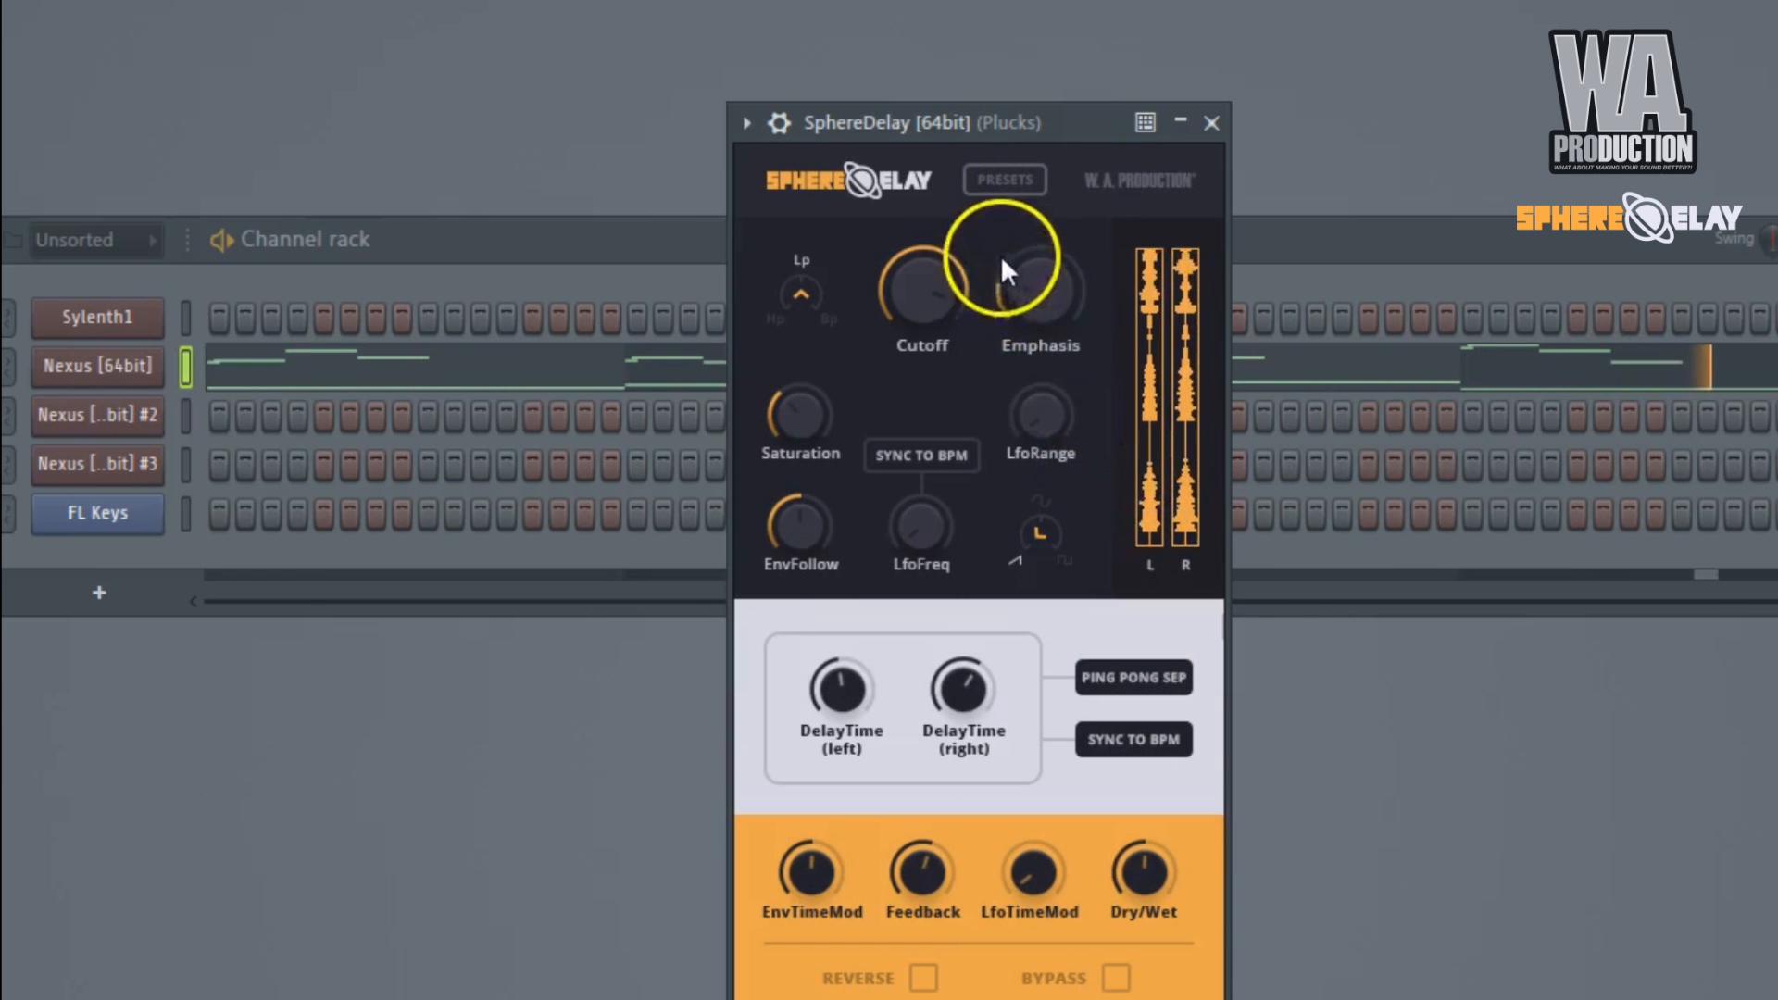
{"action": "left_click", "coordinate": [1008, 187]}
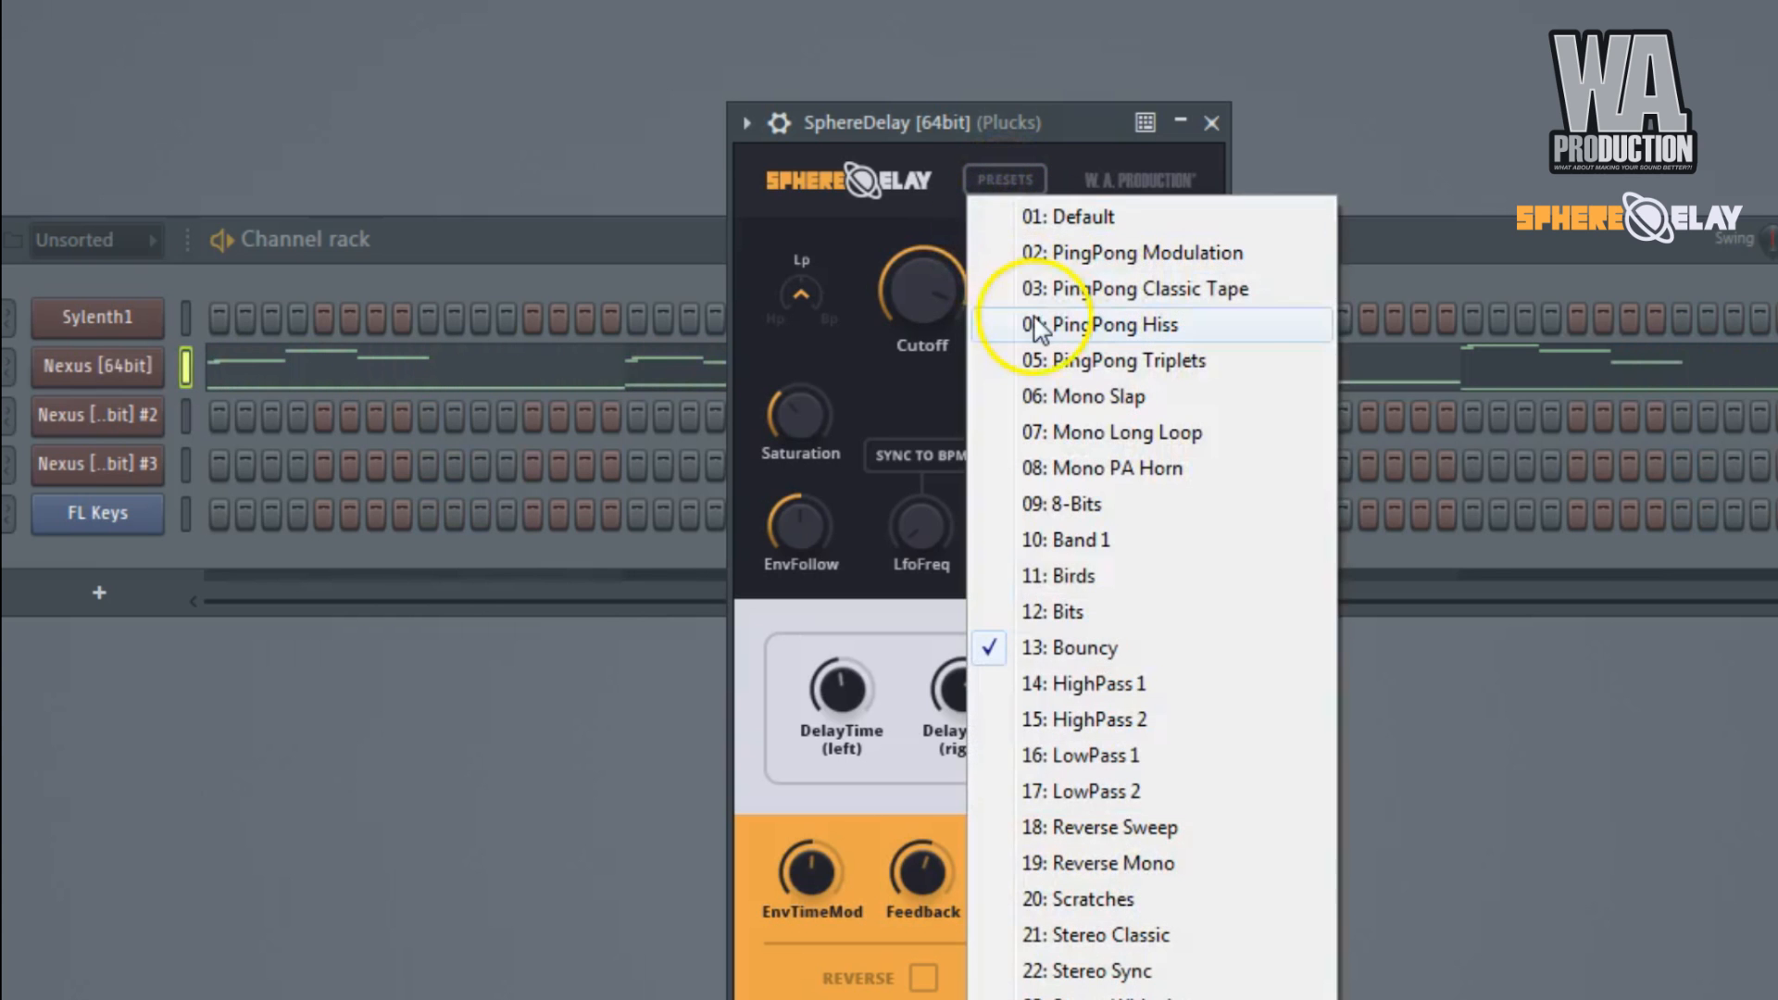
{"action": "left_click", "coordinate": [1172, 827]}
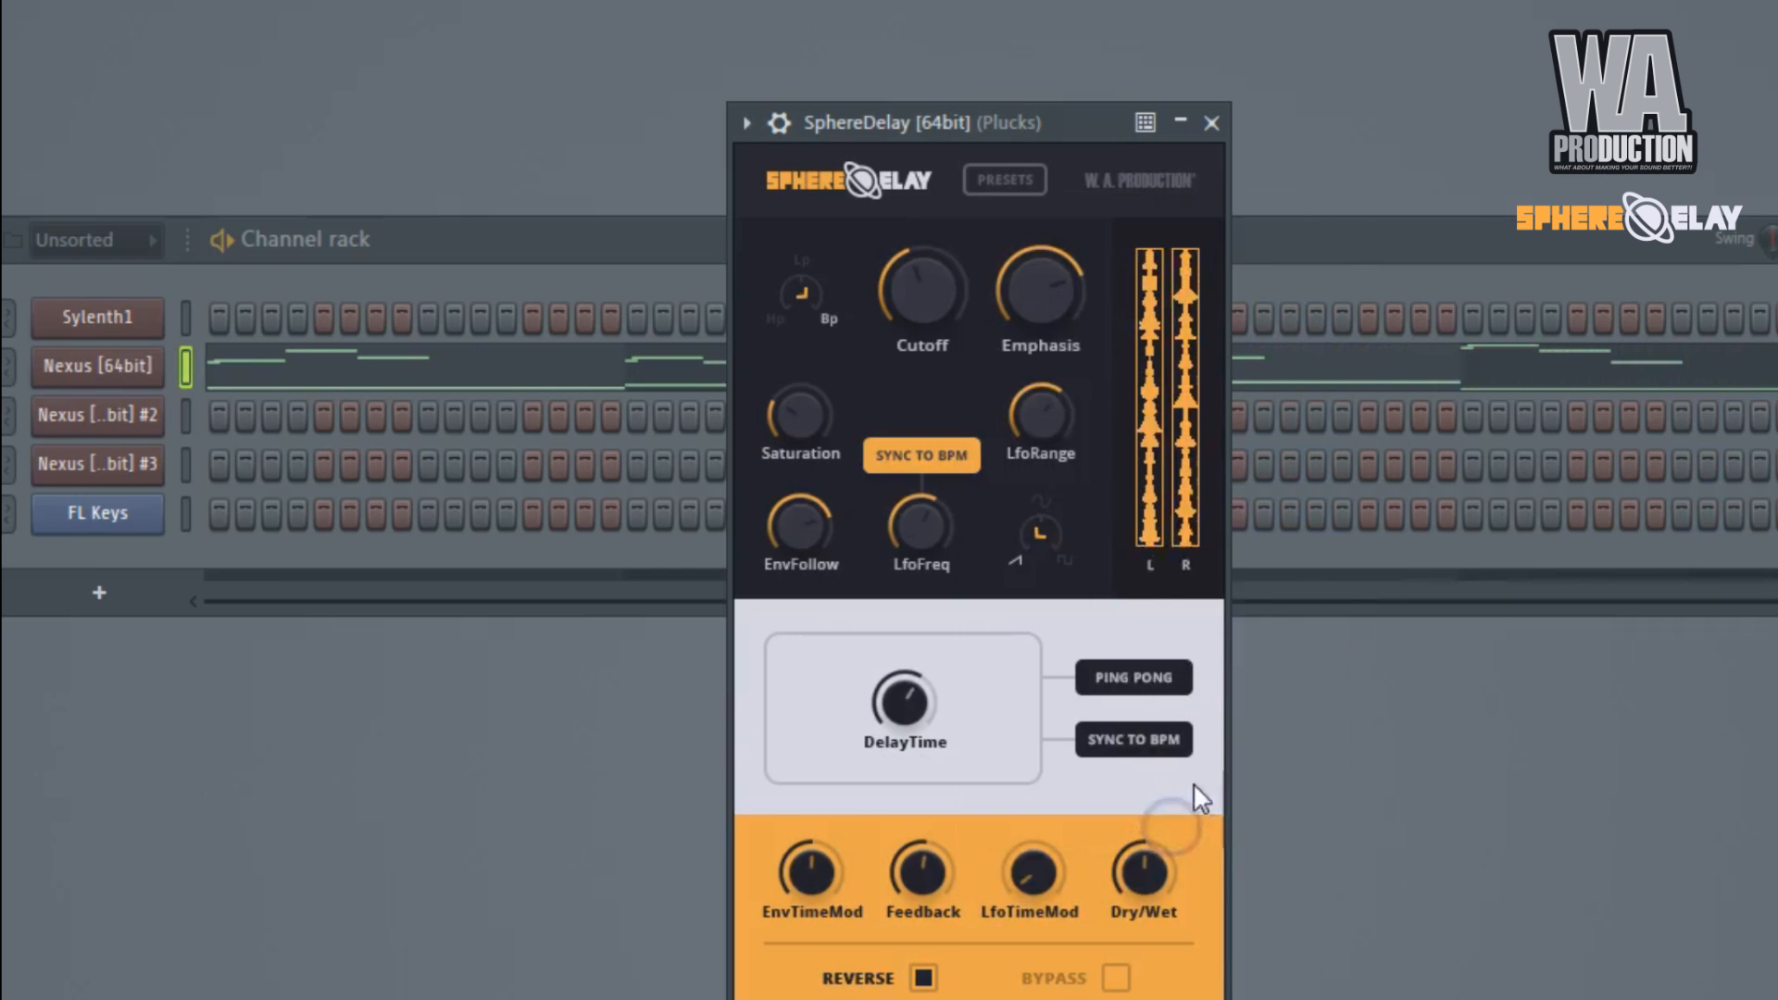
{"action": "left_click", "coordinate": [1008, 179]}
{"action": "left_click", "coordinate": [1002, 124]}
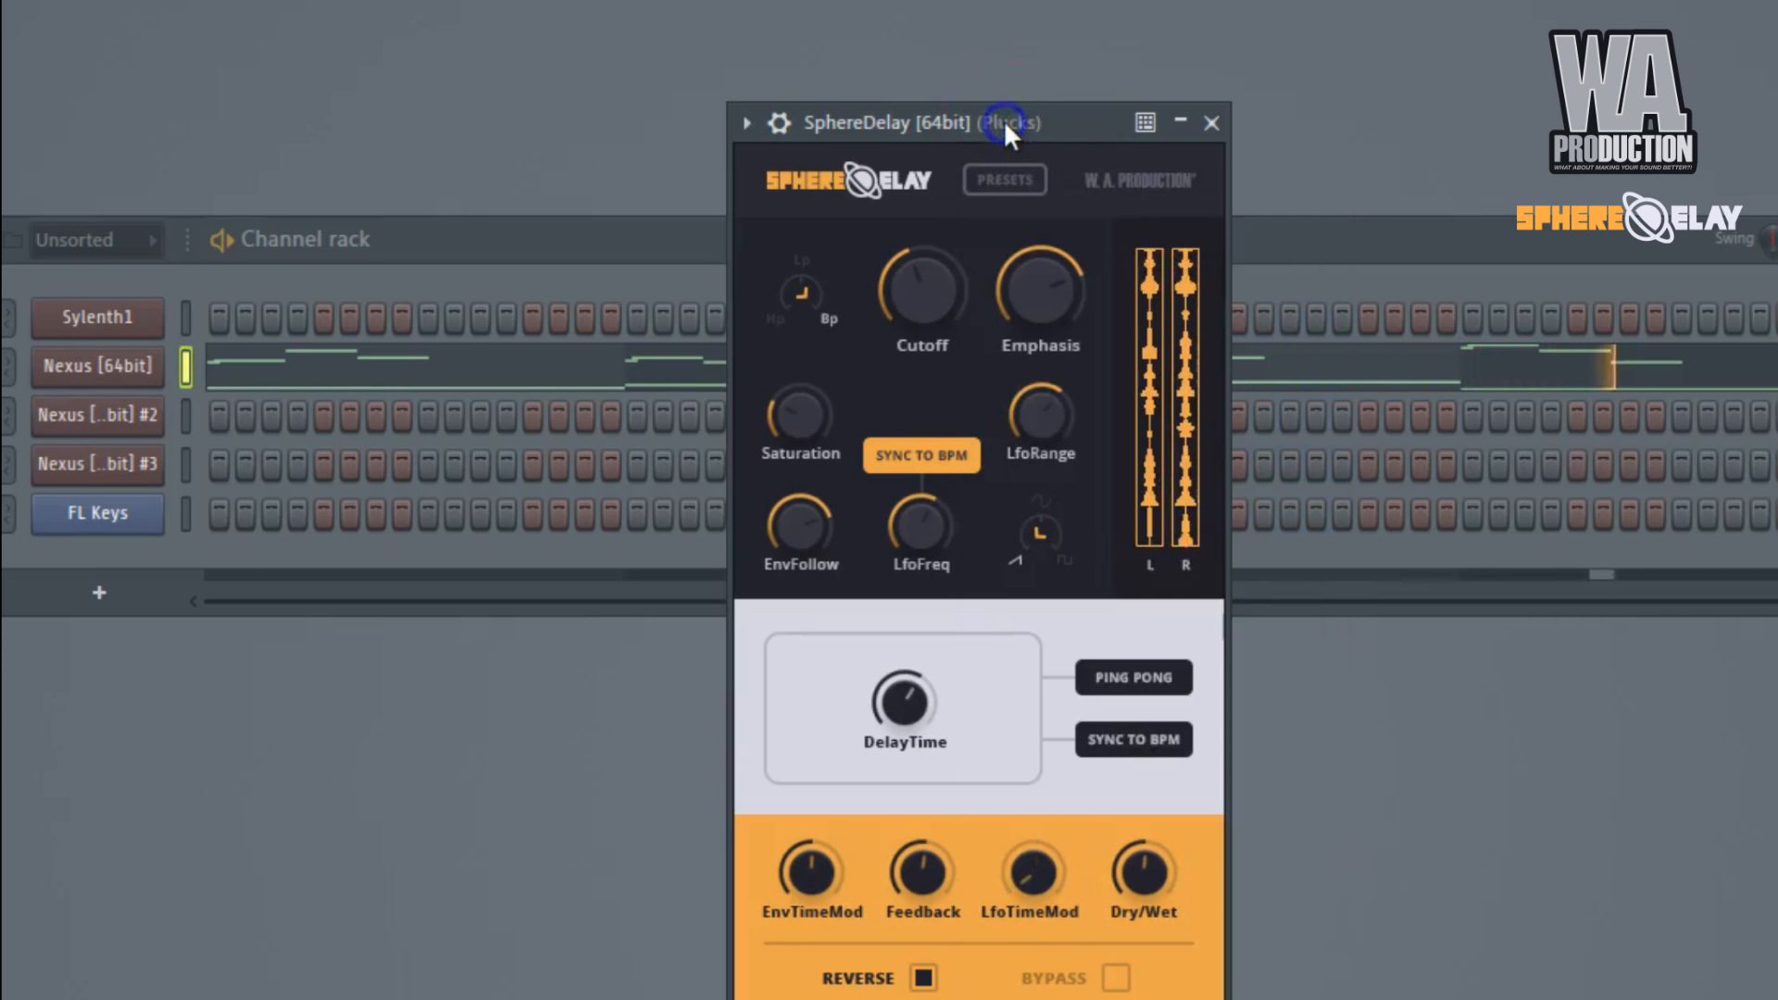
{"action": "left_click", "coordinate": [1007, 206]}
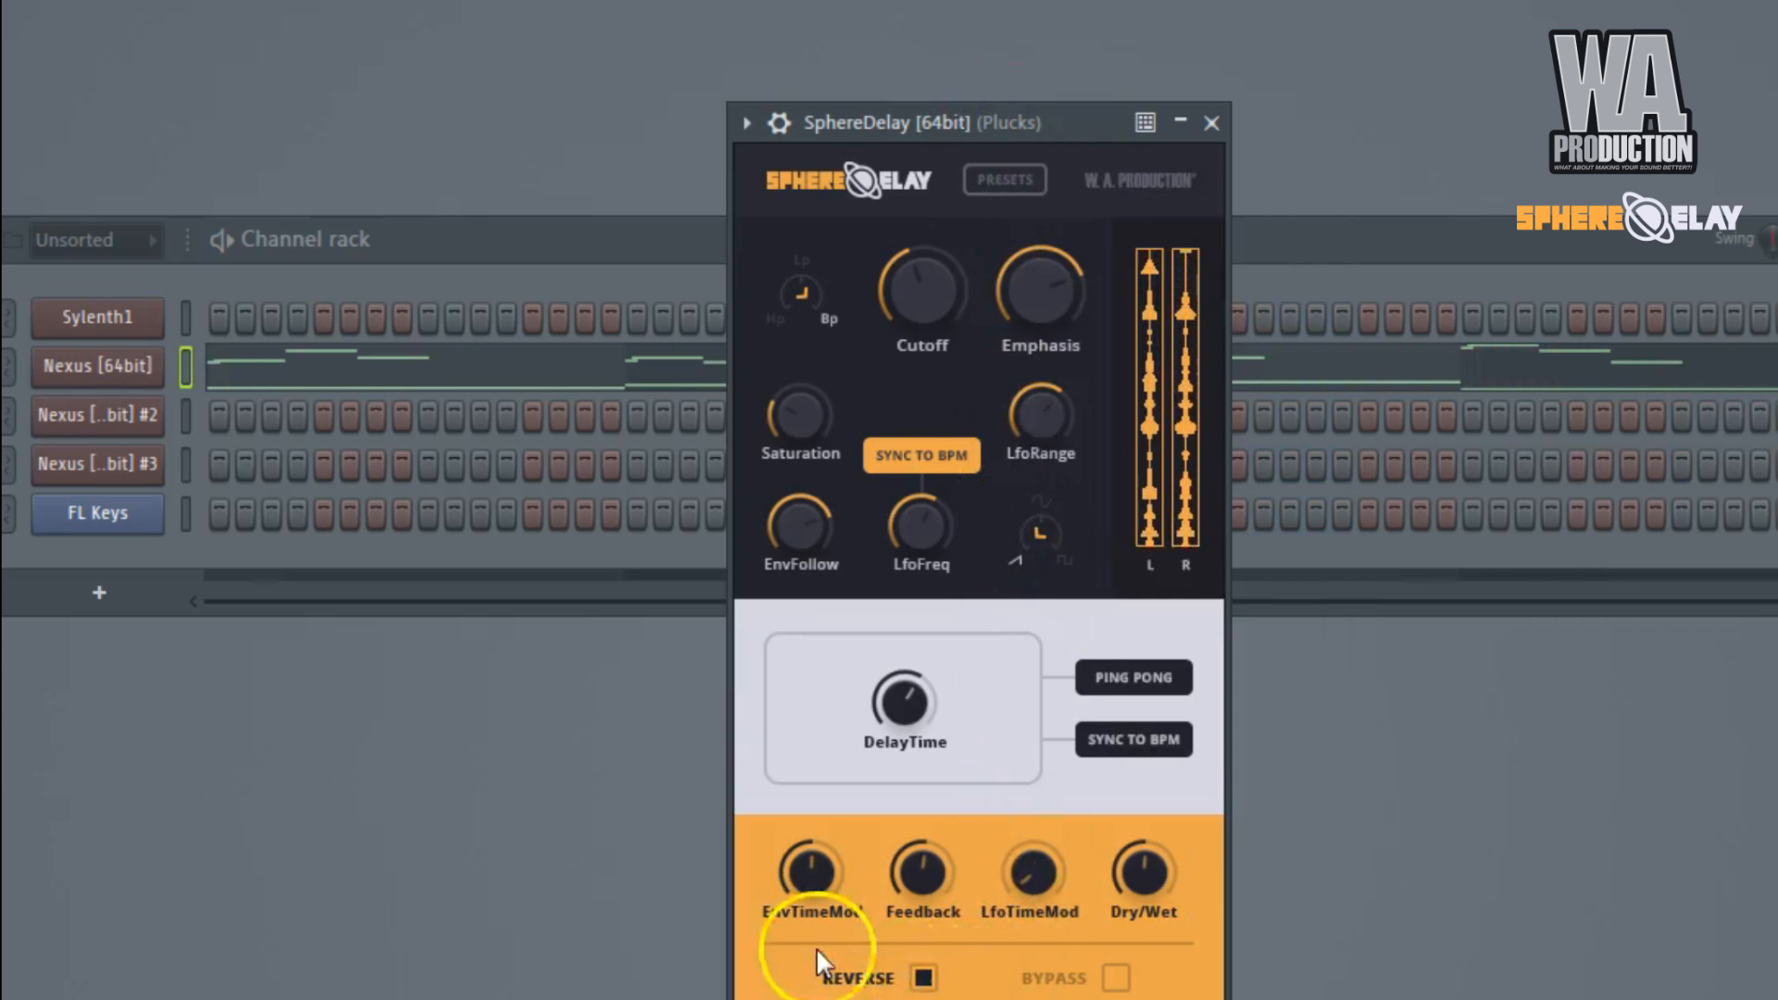
Load the Stereo Classic preset in SphereDelay and lower its Dry/Wet amount.
{"action": "left_click", "coordinate": [1000, 181]}
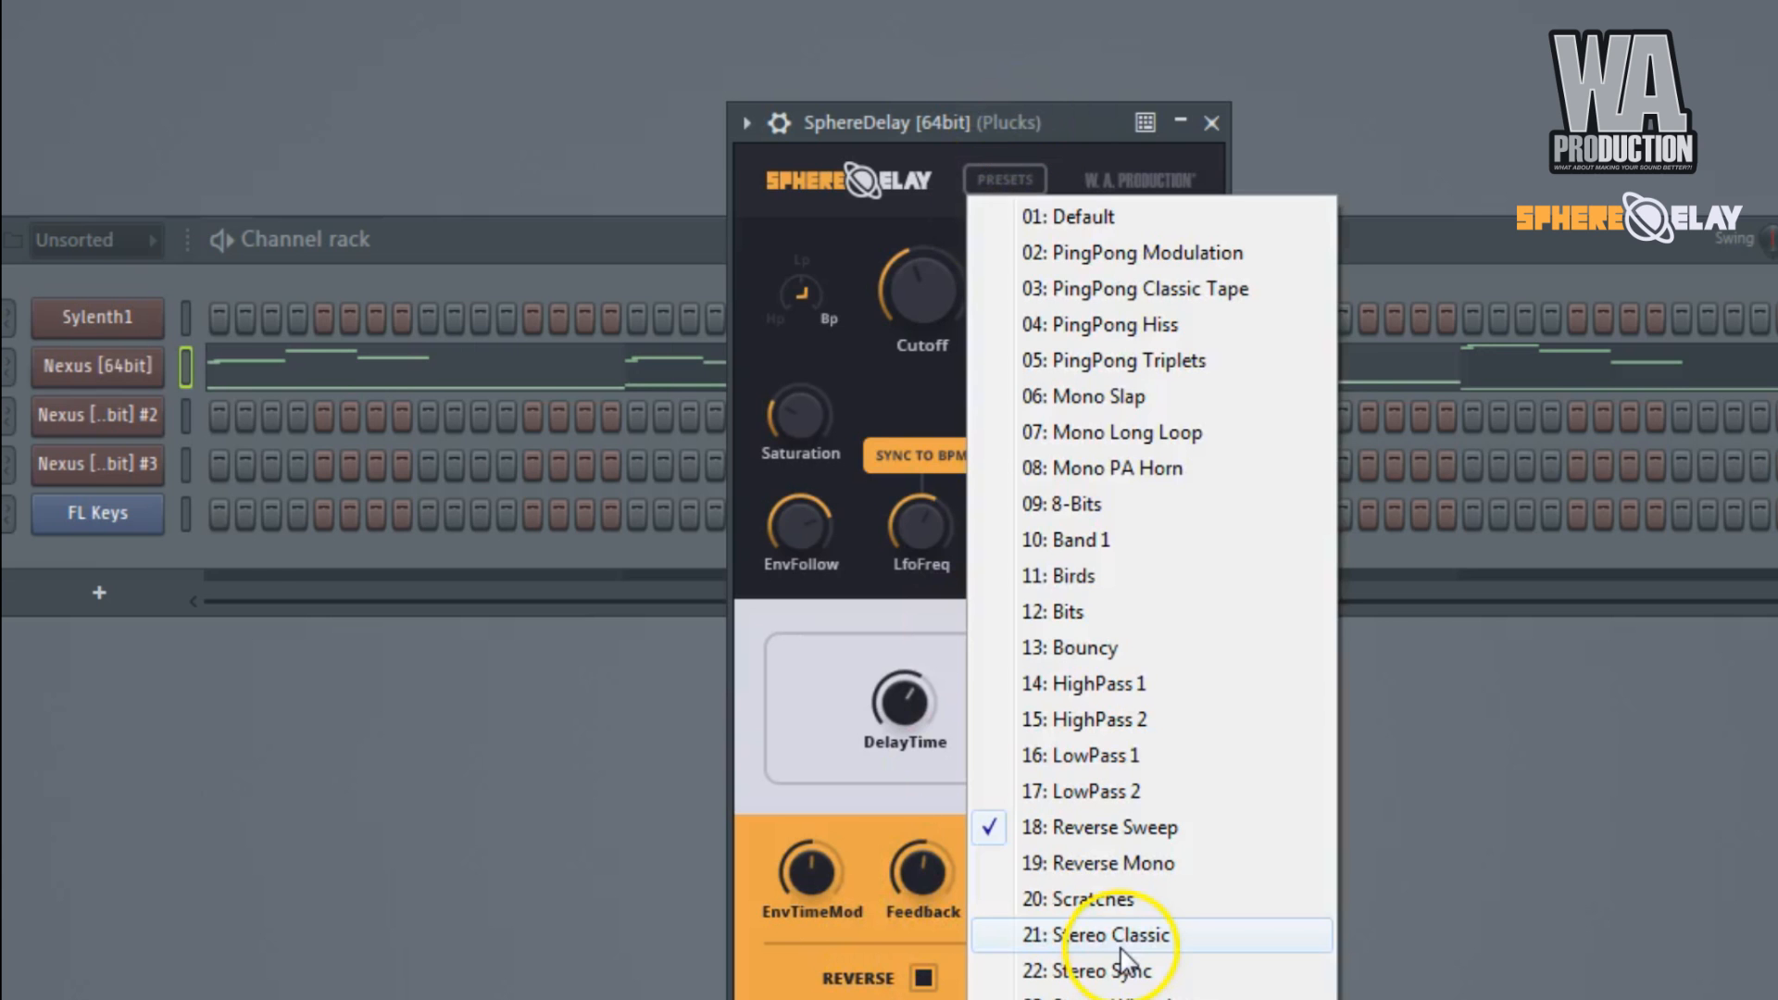
{"action": "left_click", "coordinate": [1126, 937]}
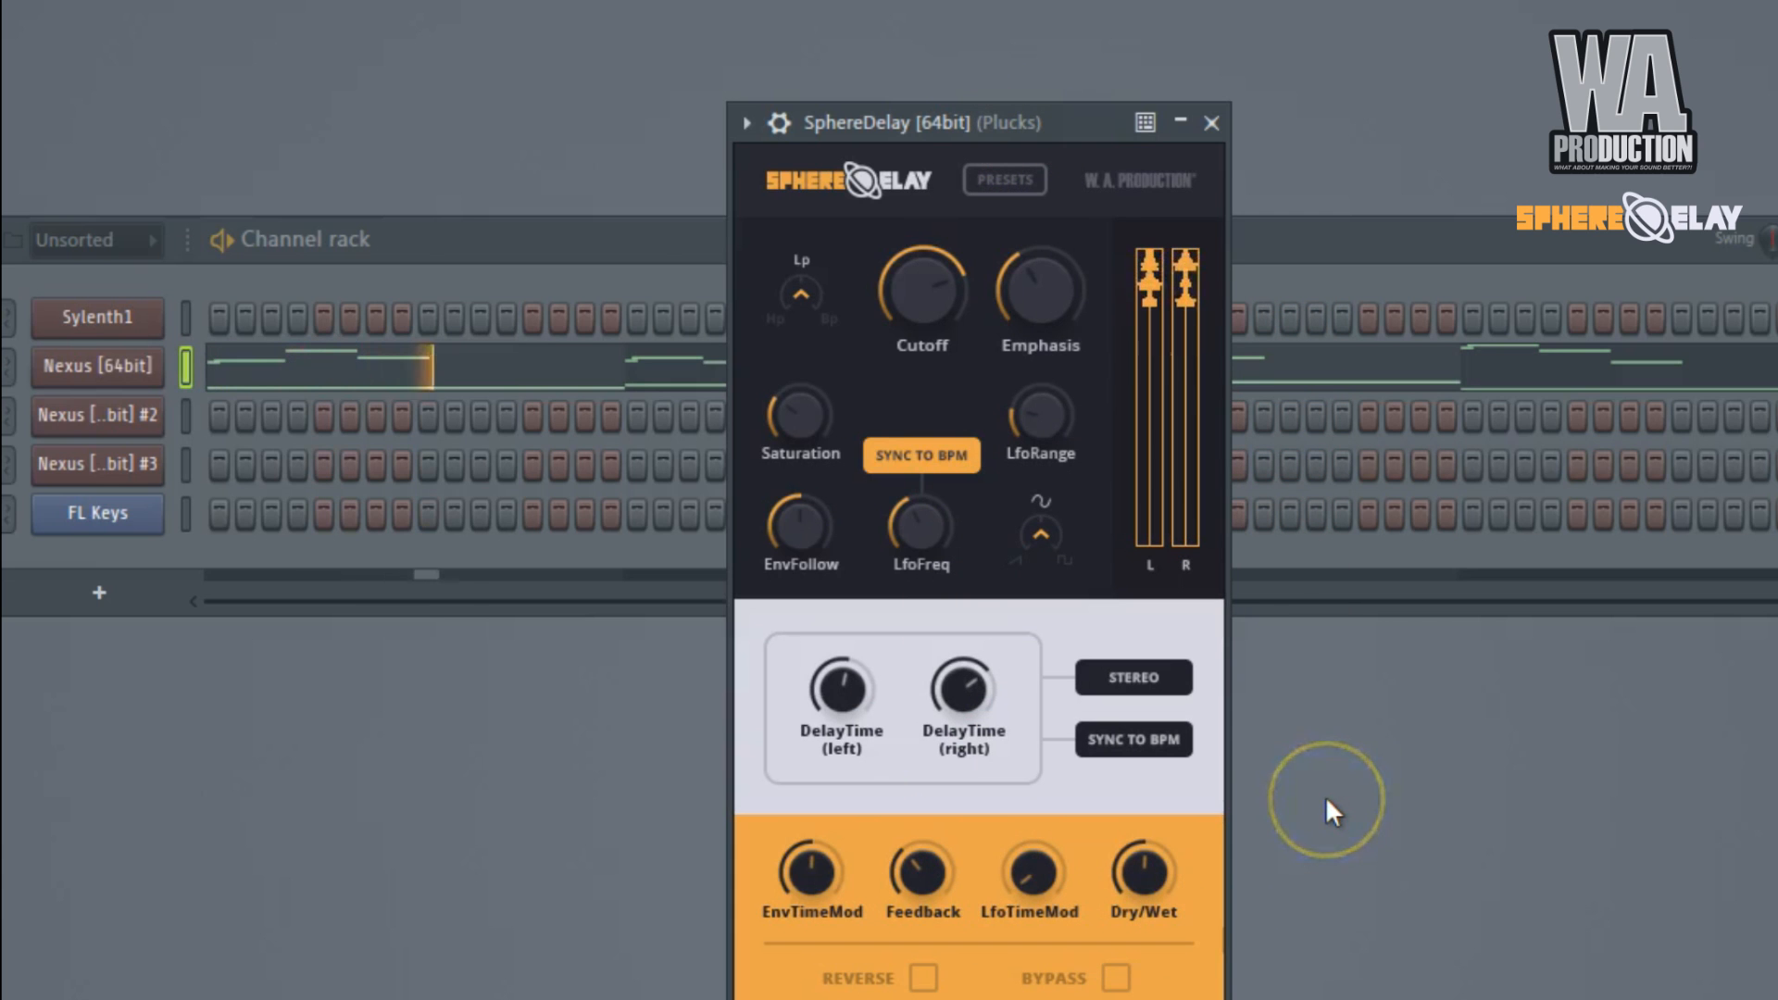
{"action": "left_click_drag", "start_coordinate": [1148, 873], "coordinate": [1128, 942]}
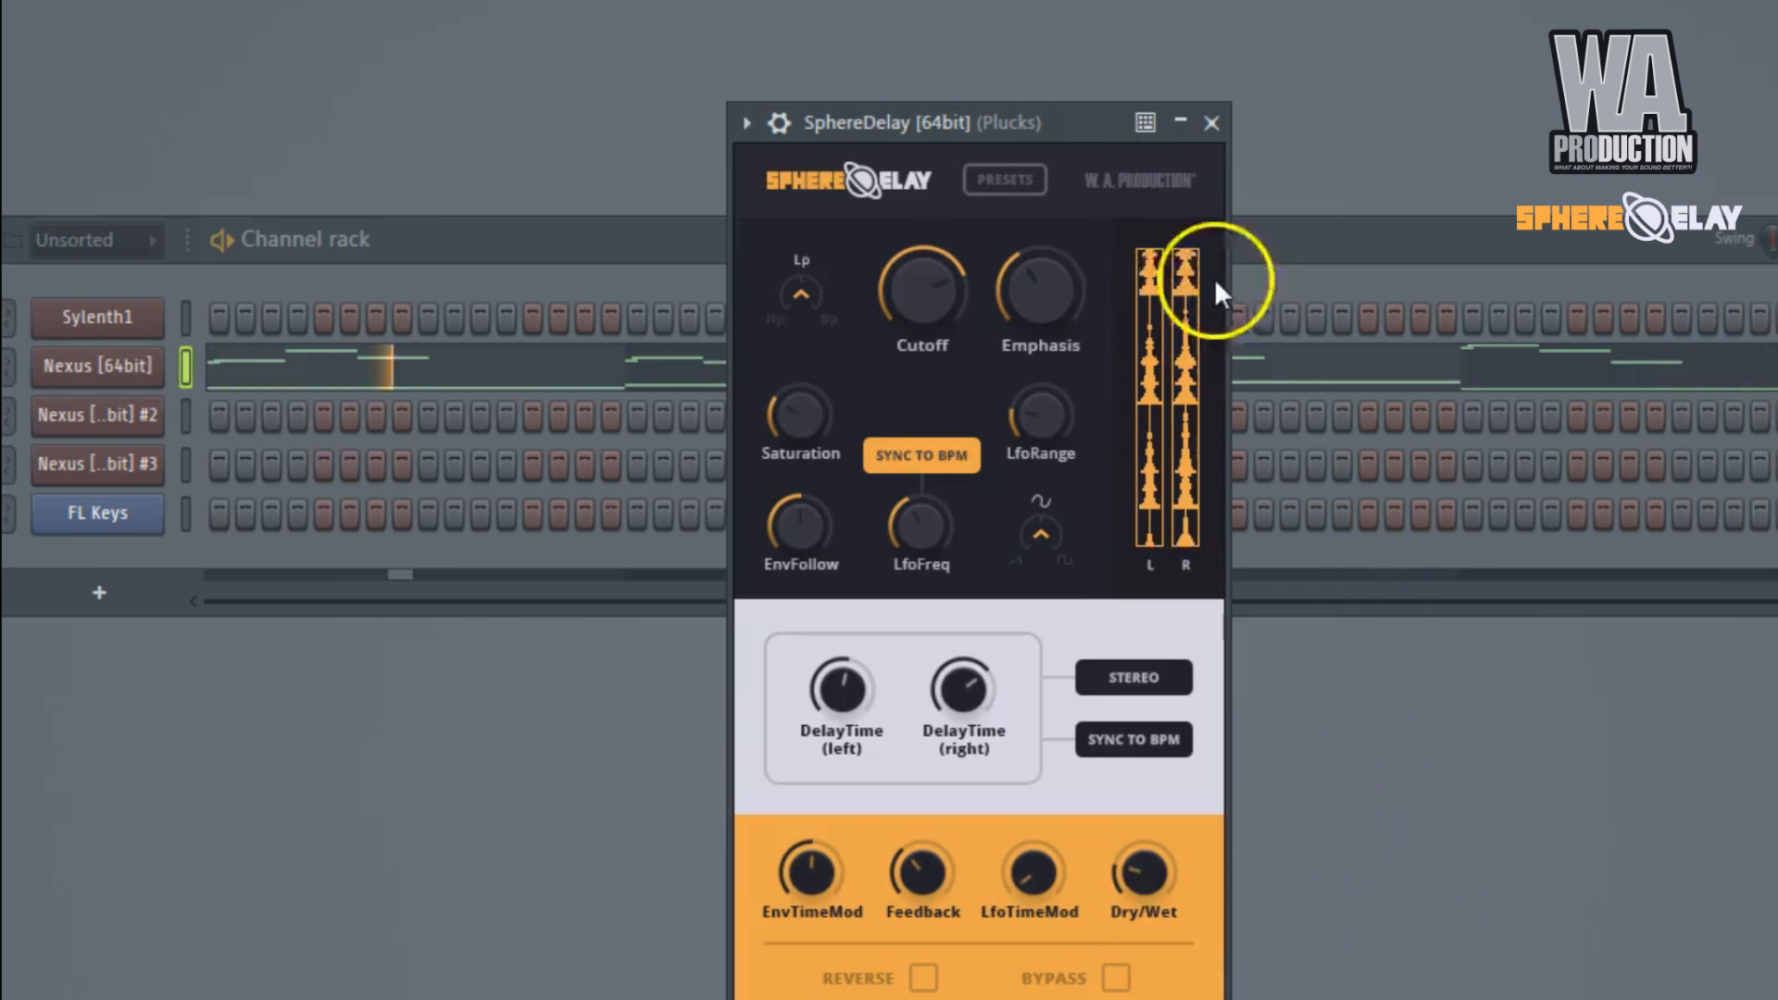
Close the Plucks SphereDelay window and switch to Pattern 3.
{"action": "right_click", "coordinate": [1068, 121]}
{"action": "right_click", "coordinate": [905, 117]}
{"action": "left_click", "coordinate": [649, 1]}
{"action": "key", "text": "KP_Add"}
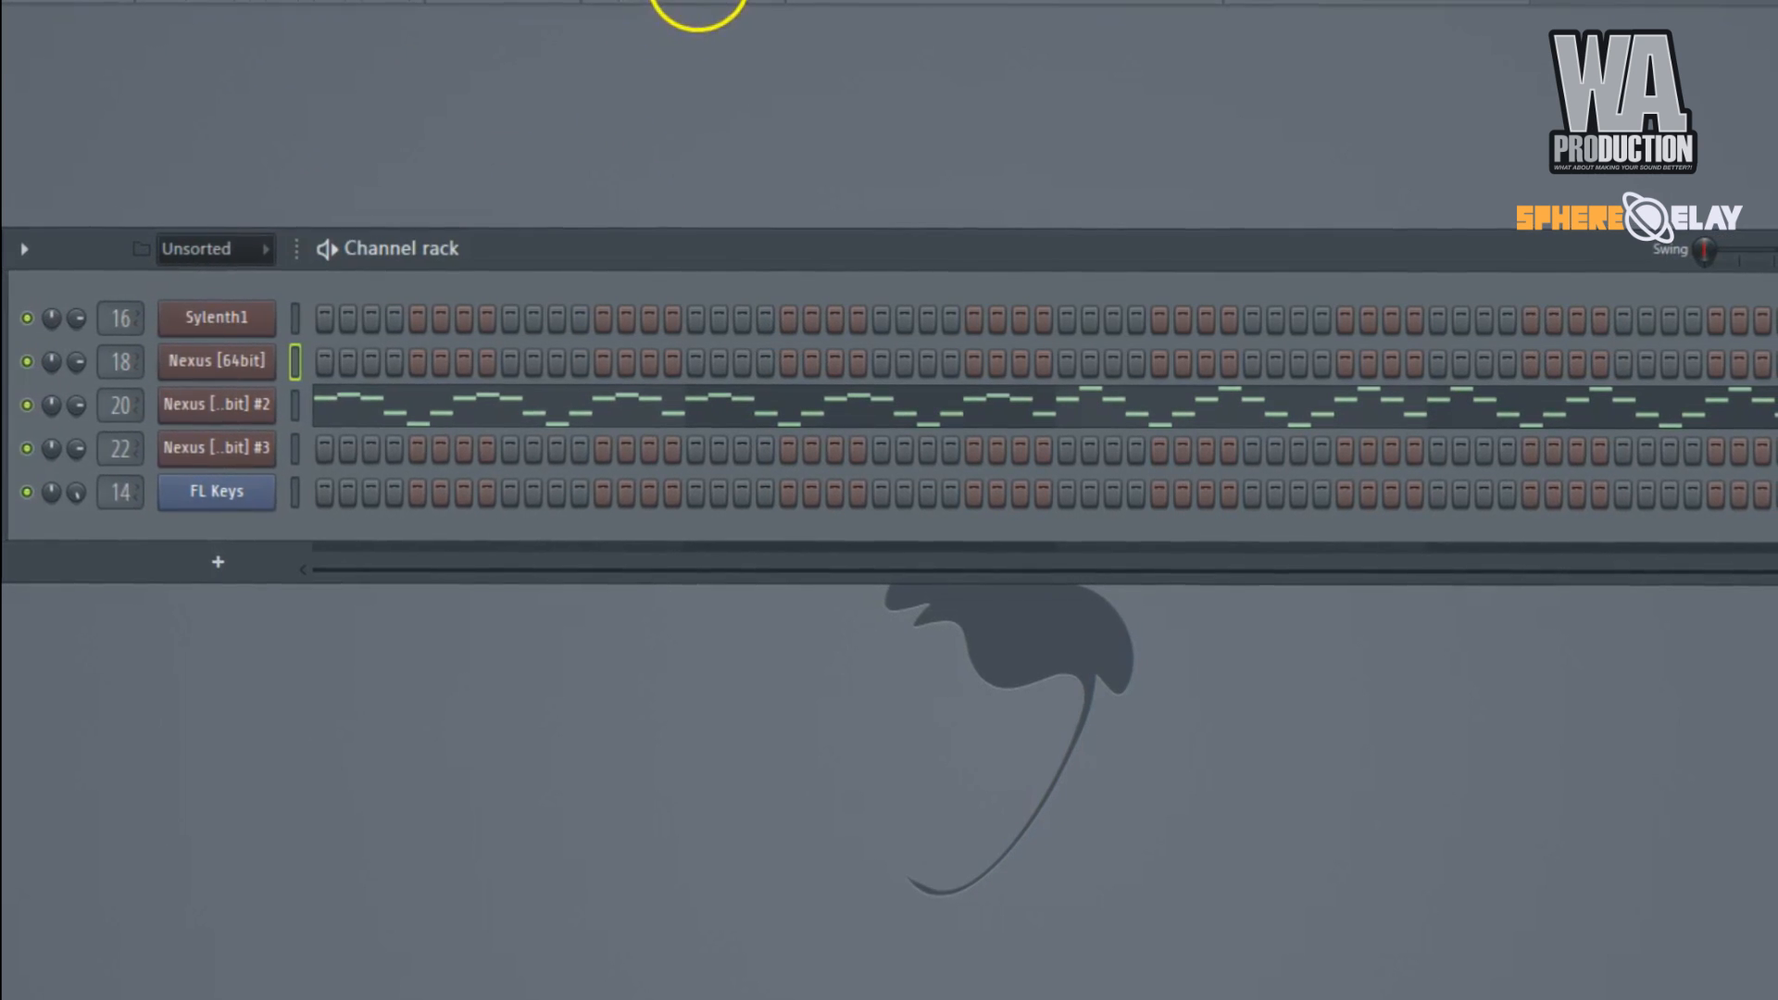
{"action": "left_click", "coordinate": [820, 2]}
{"action": "left_click", "coordinate": [824, 4]}
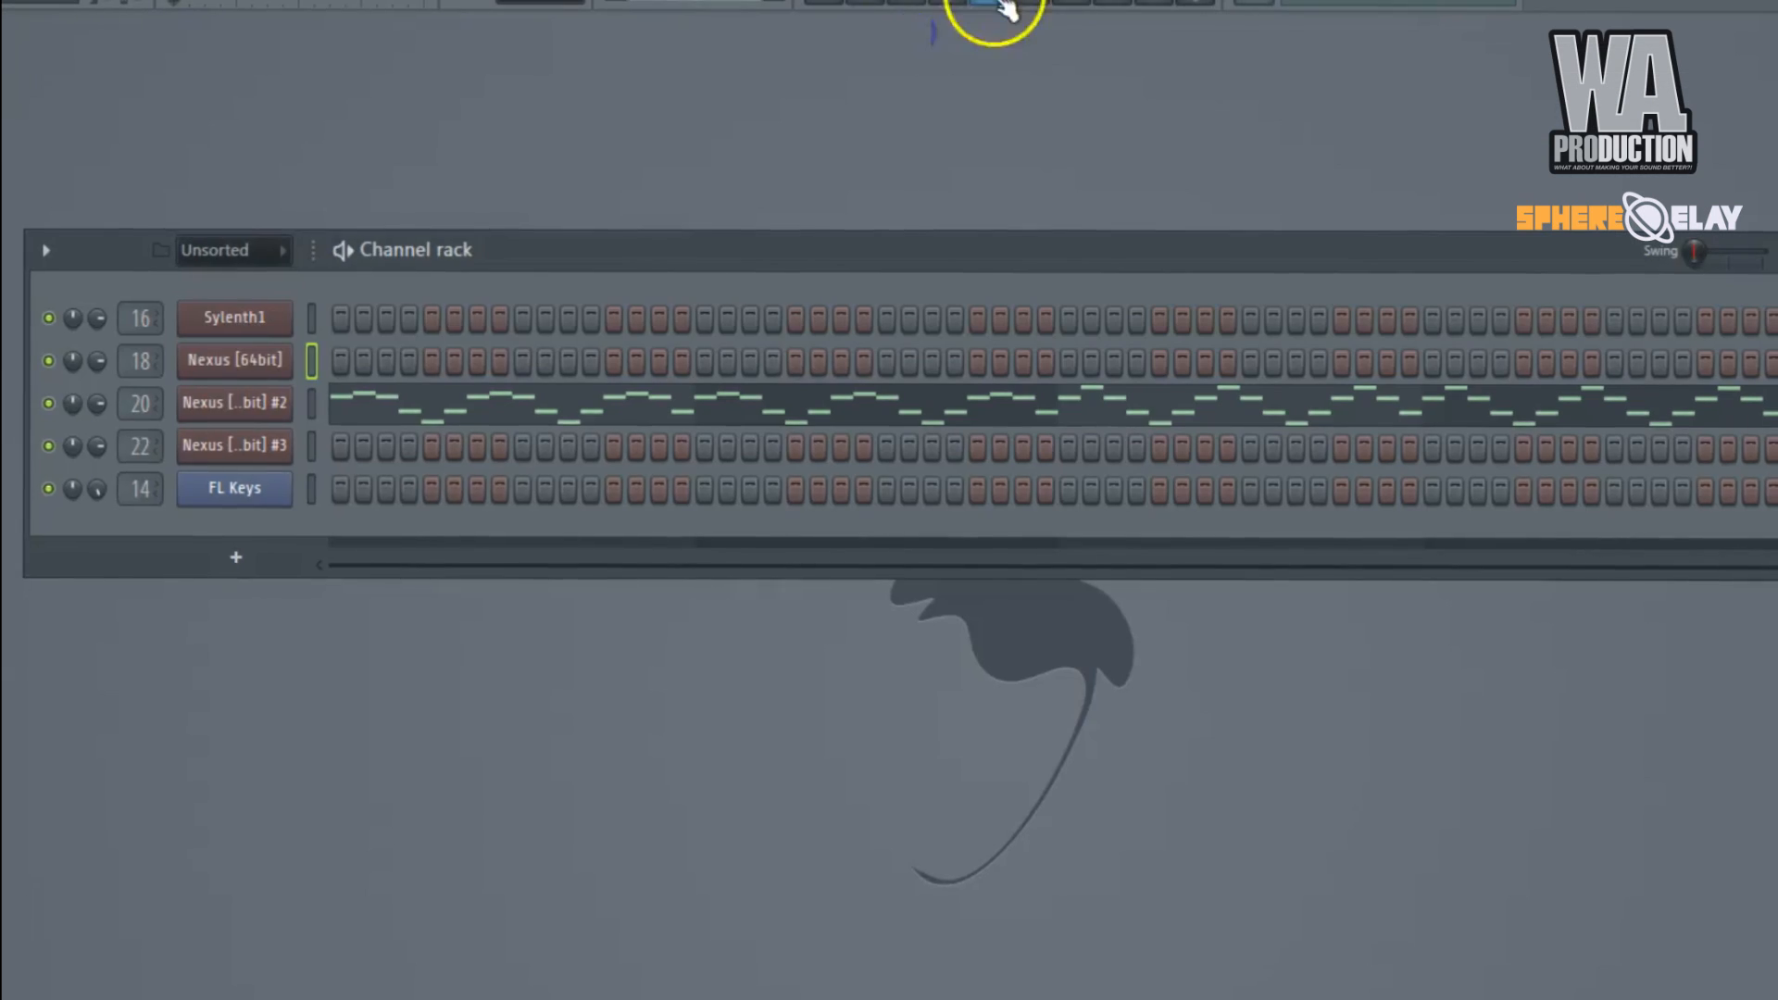
Play Pattern 3, bring up SphereDelay on the Plucks2 mixer track, and move its window fully into view without the mixer.
{"action": "left_click", "coordinate": [992, 4]}
{"action": "key", "text": "space"}
{"action": "left_click", "coordinate": [944, 665]}
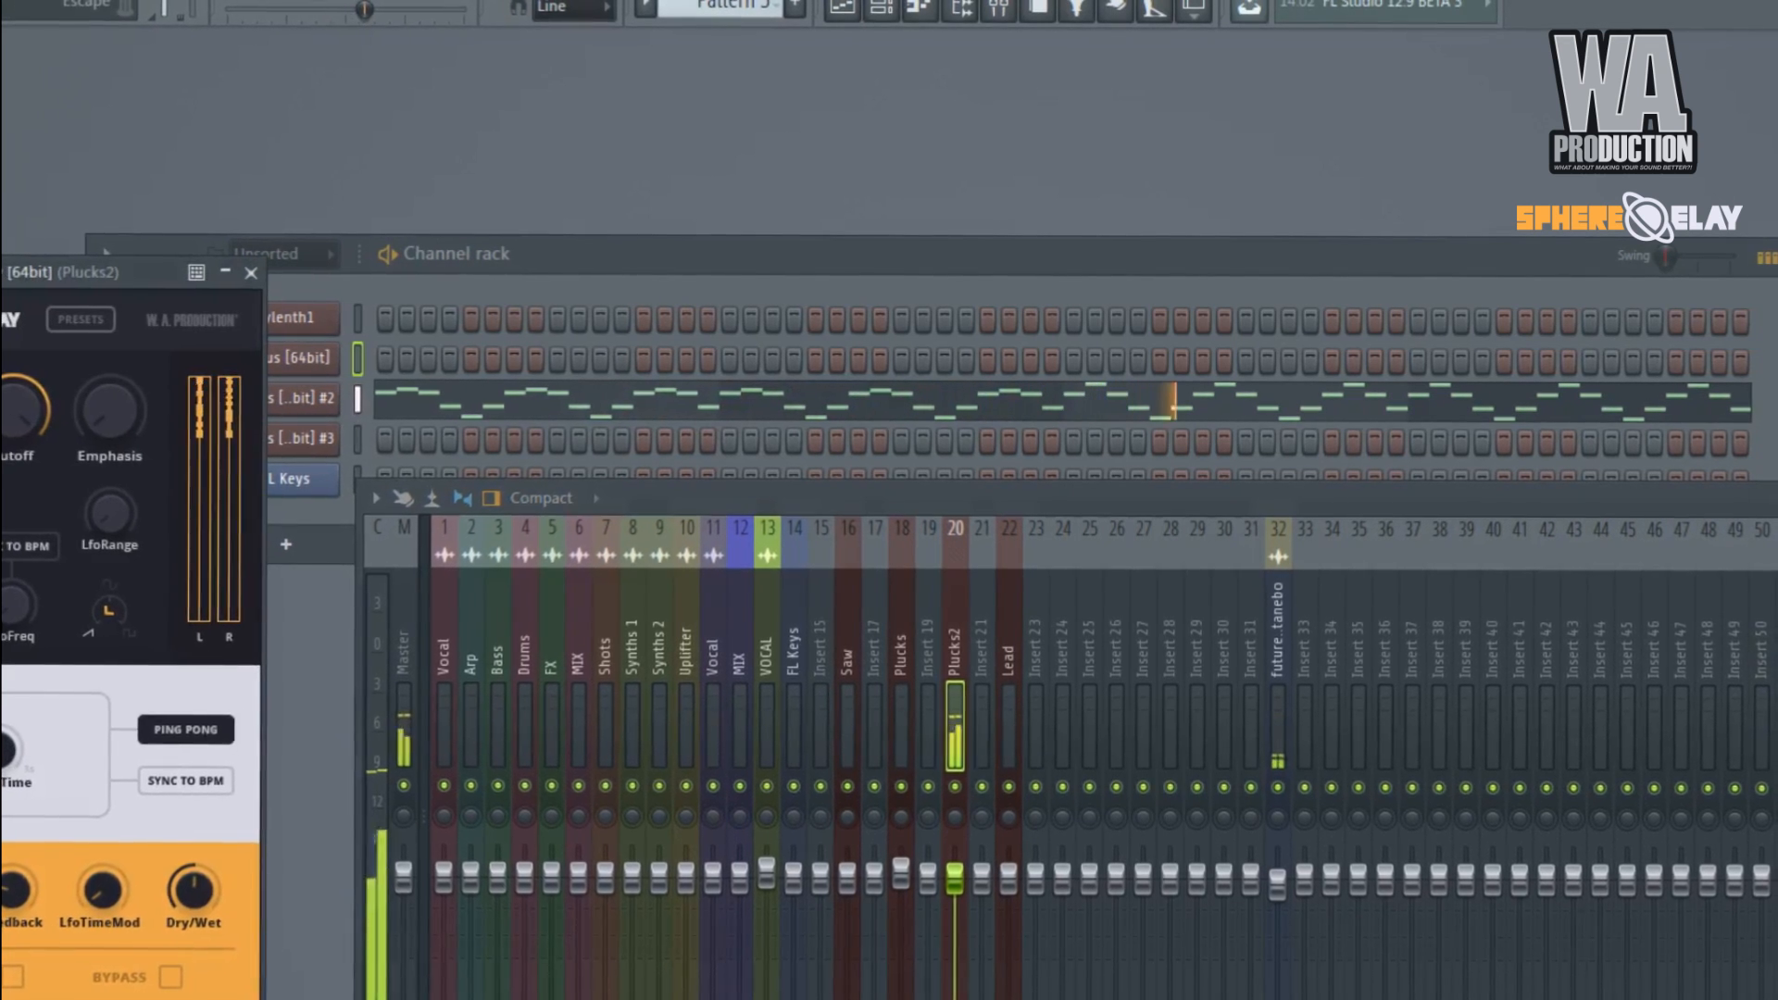
{"action": "key", "text": "F9"}
{"action": "left_click_drag", "start_coordinate": [136, 274], "coordinate": [1087, 247]}
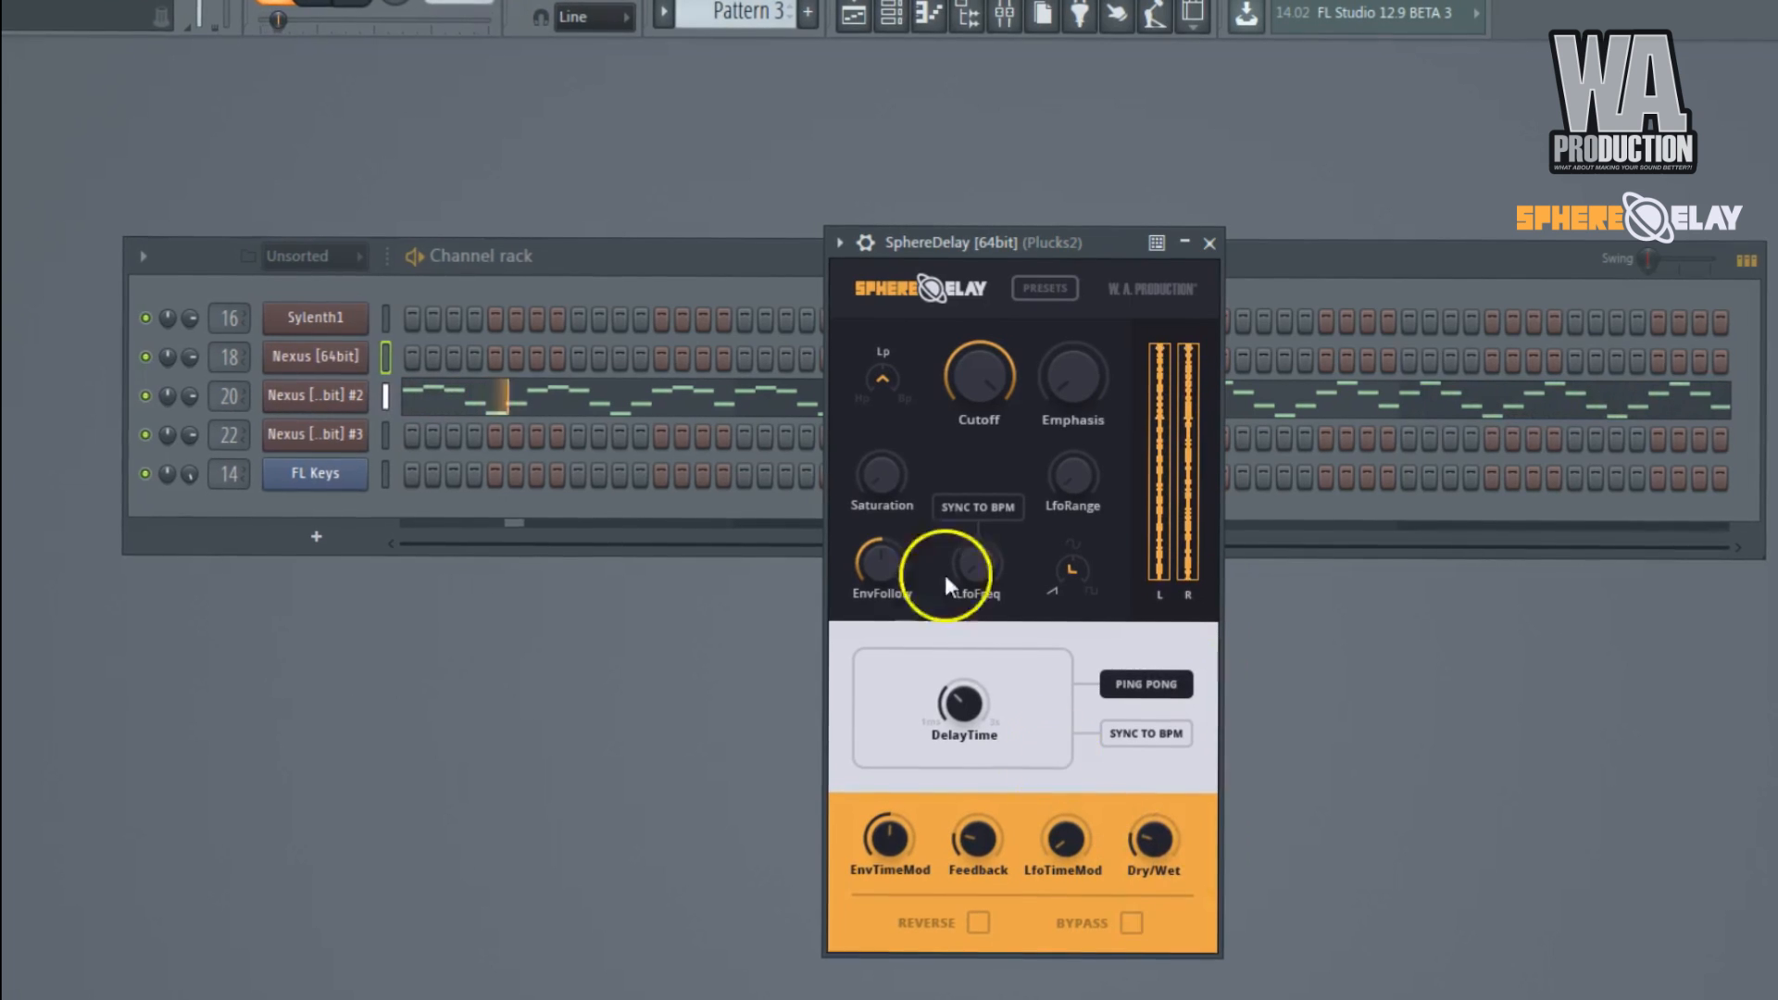
{"action": "left_click", "coordinate": [210, 407]}
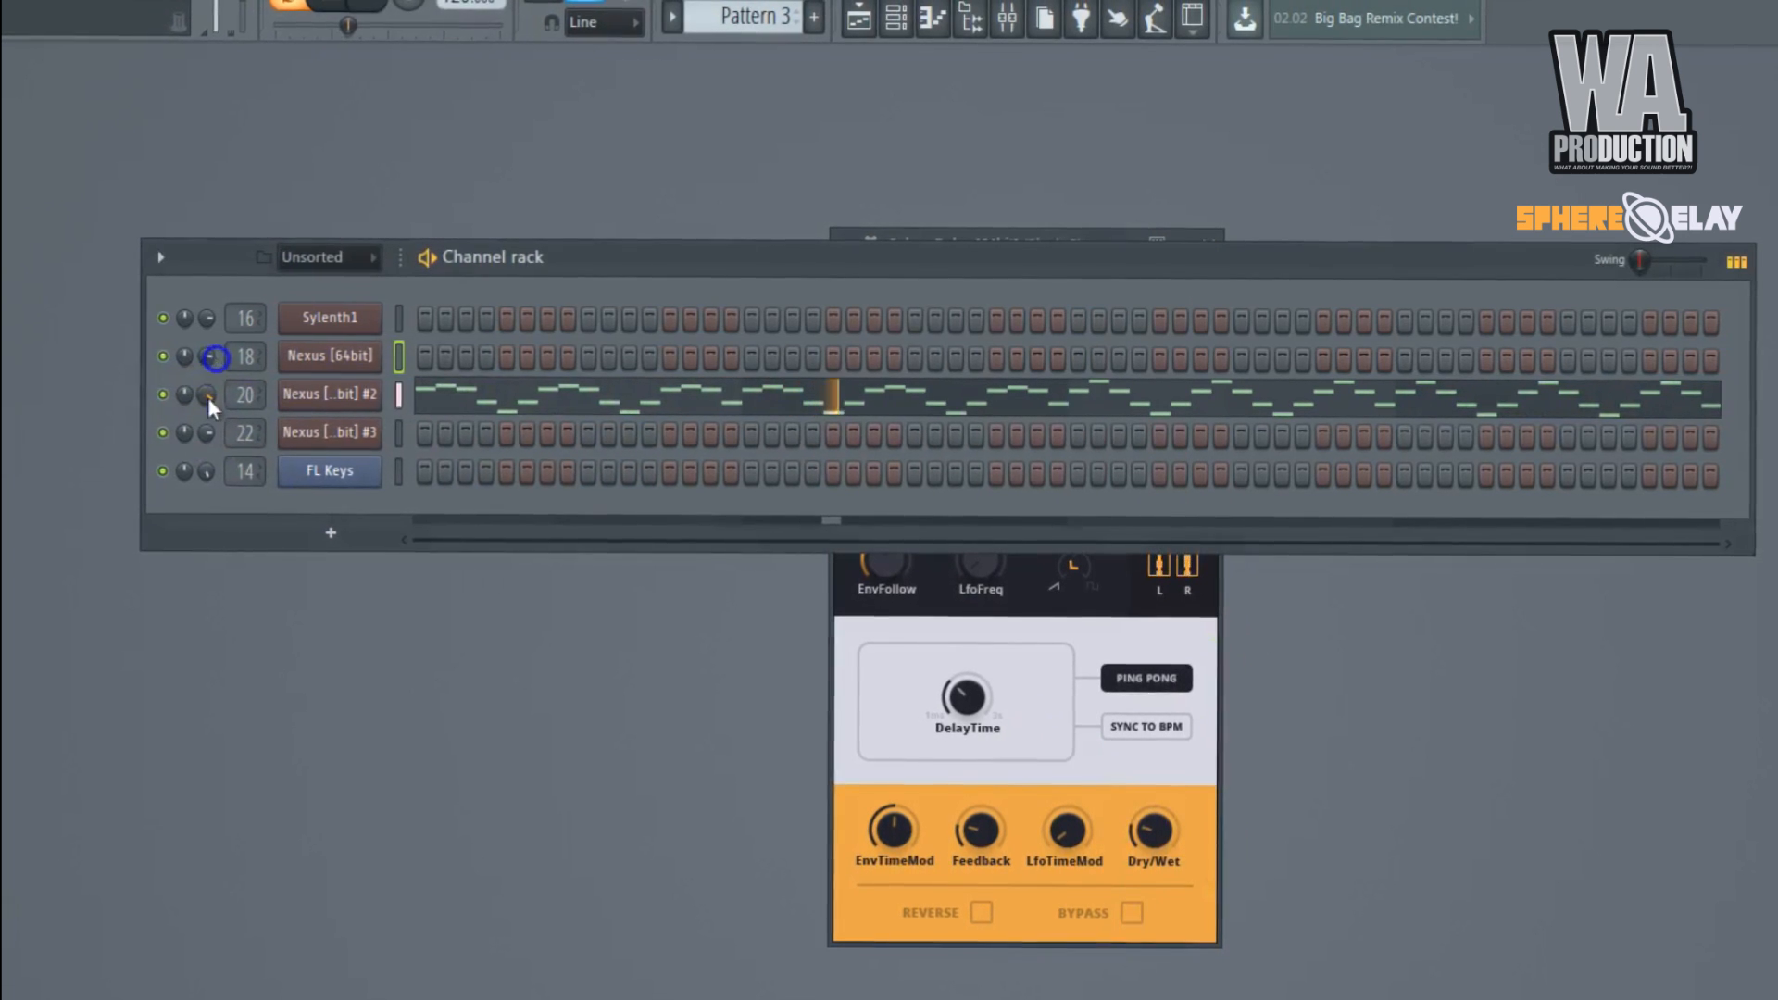
{"action": "left_click", "coordinate": [1076, 233]}
Audition the Stereo PA Horn preset in SphereDelay with Dry/Wet at 0.162, ending with playback stopped.
{"action": "left_click", "coordinate": [1048, 289]}
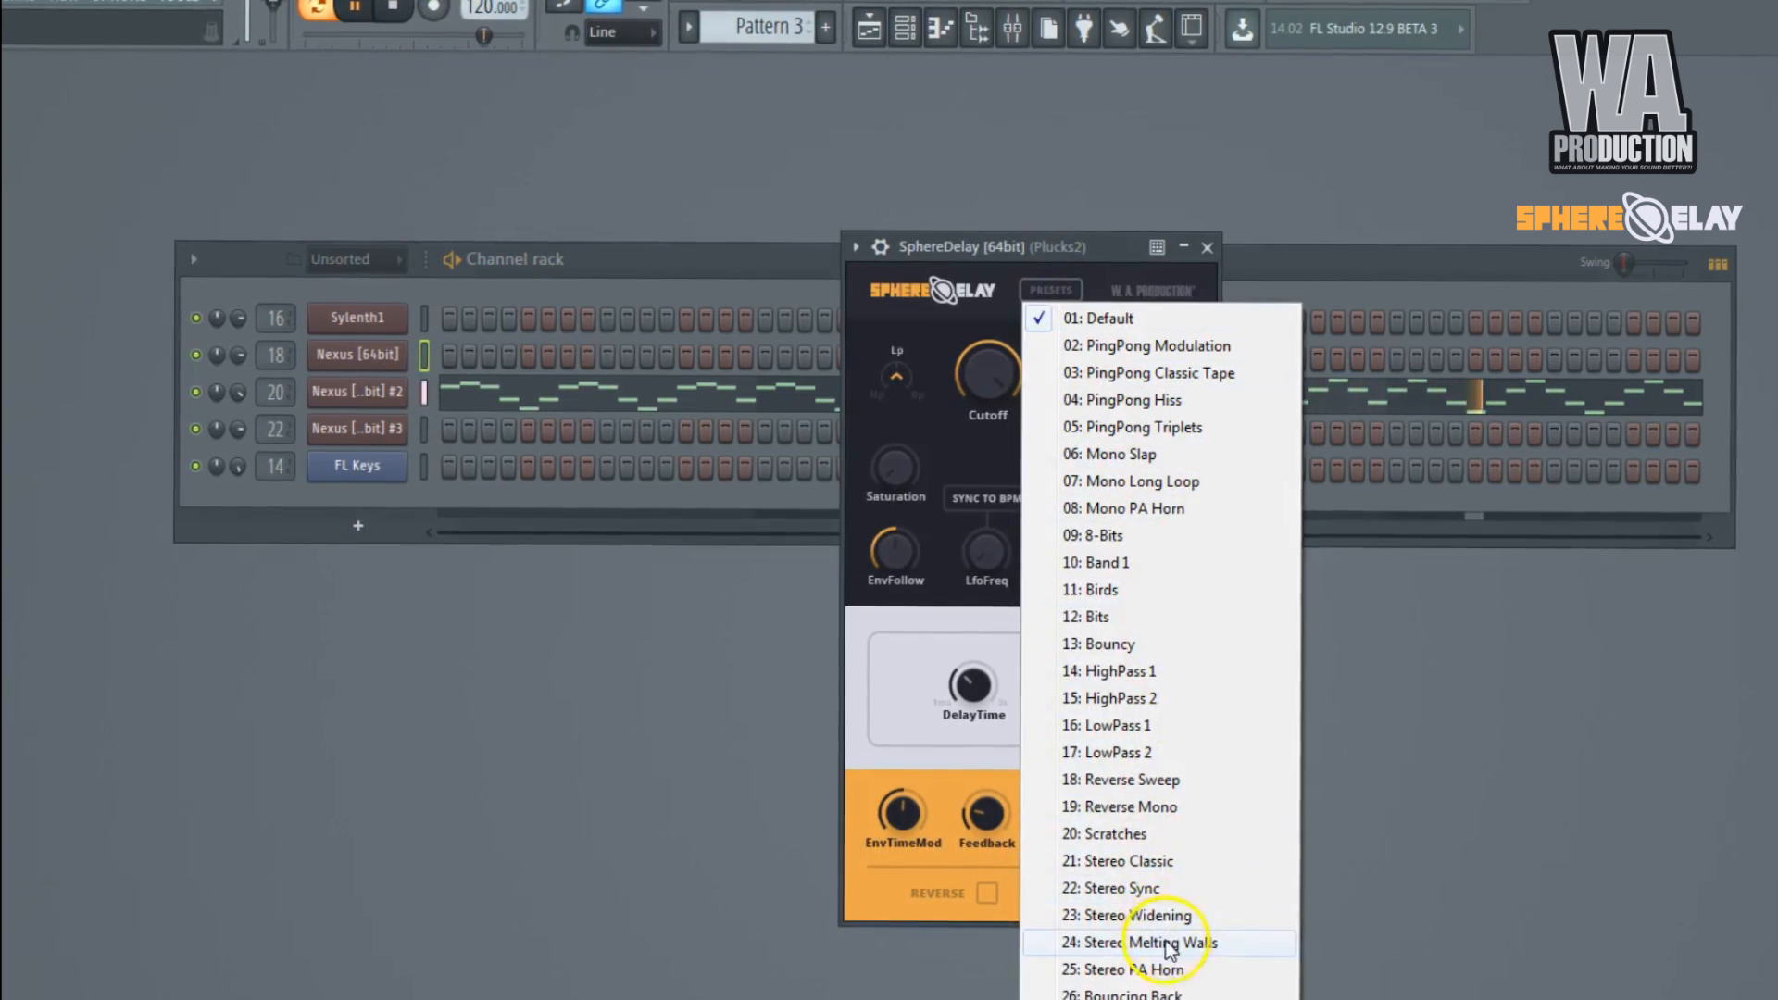
{"action": "left_click", "coordinate": [1165, 978]}
{"action": "mouse_move", "coordinate": [1146, 824]}
{"action": "left_mouse_down"}
{"action": "mouse_move", "coordinate": [1147, 853]}
{"action": "mouse_move", "coordinate": [1146, 813]}
{"action": "mouse_move", "coordinate": [1153, 838]}
{"action": "left_mouse_up"}
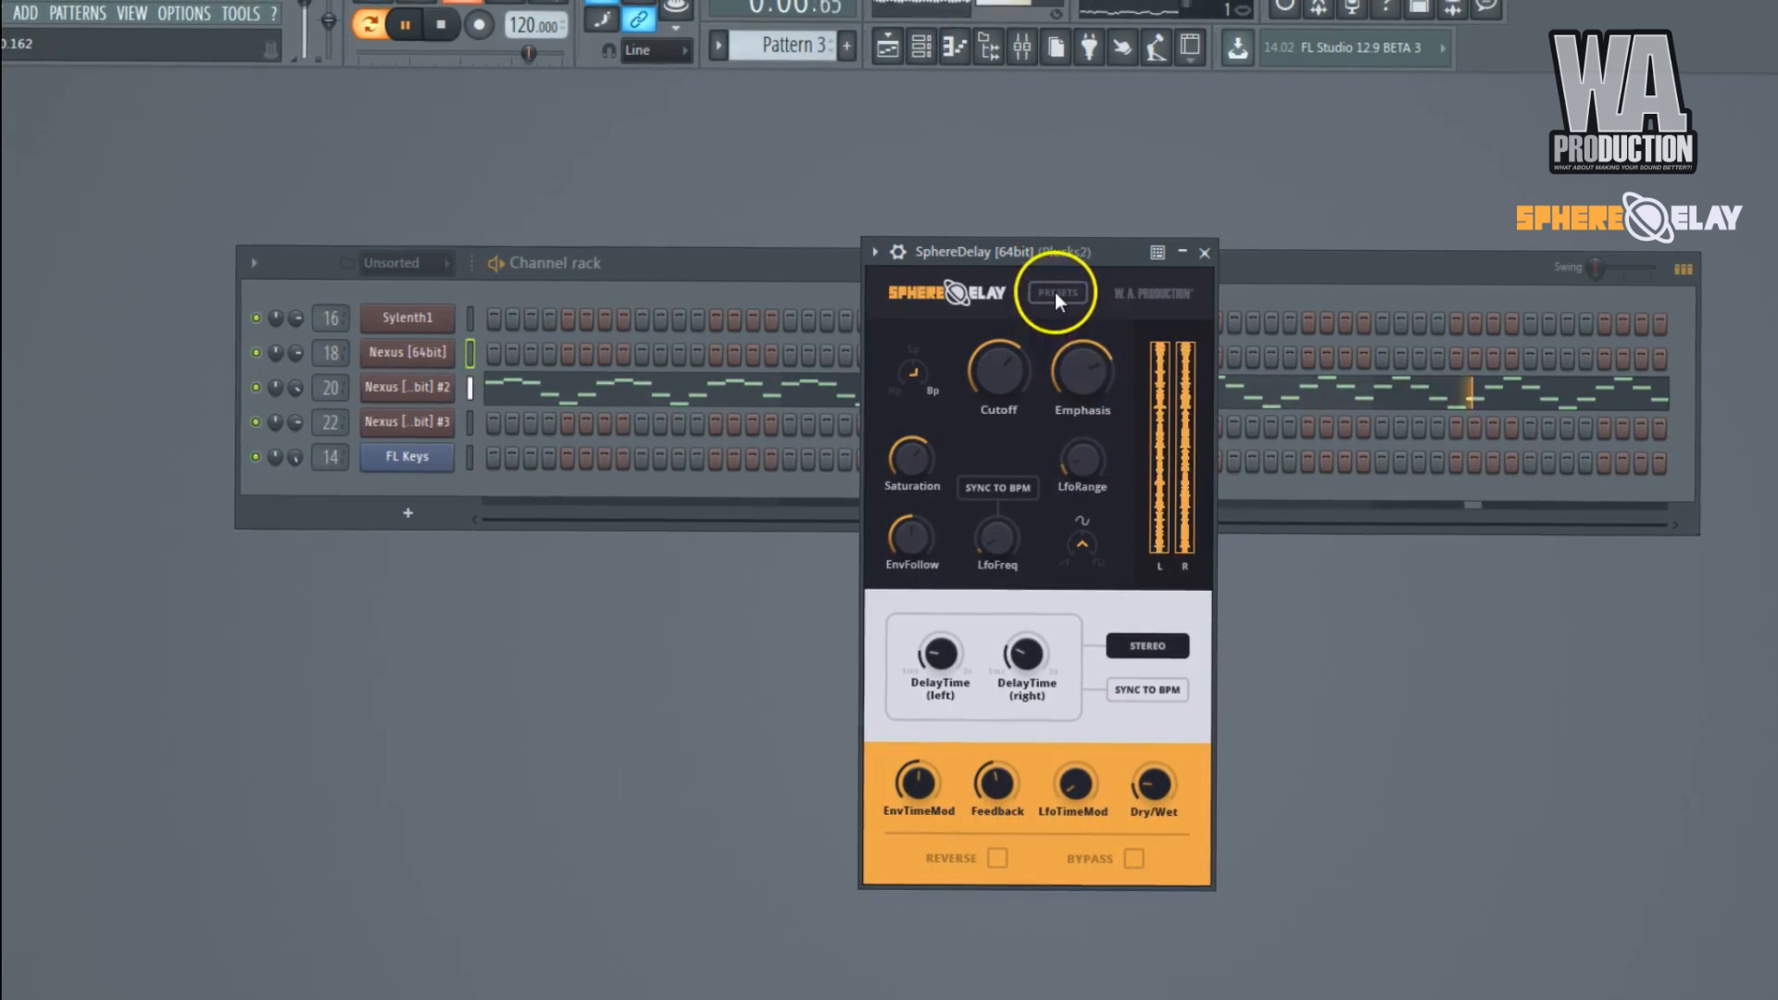
{"action": "key", "text": "space"}
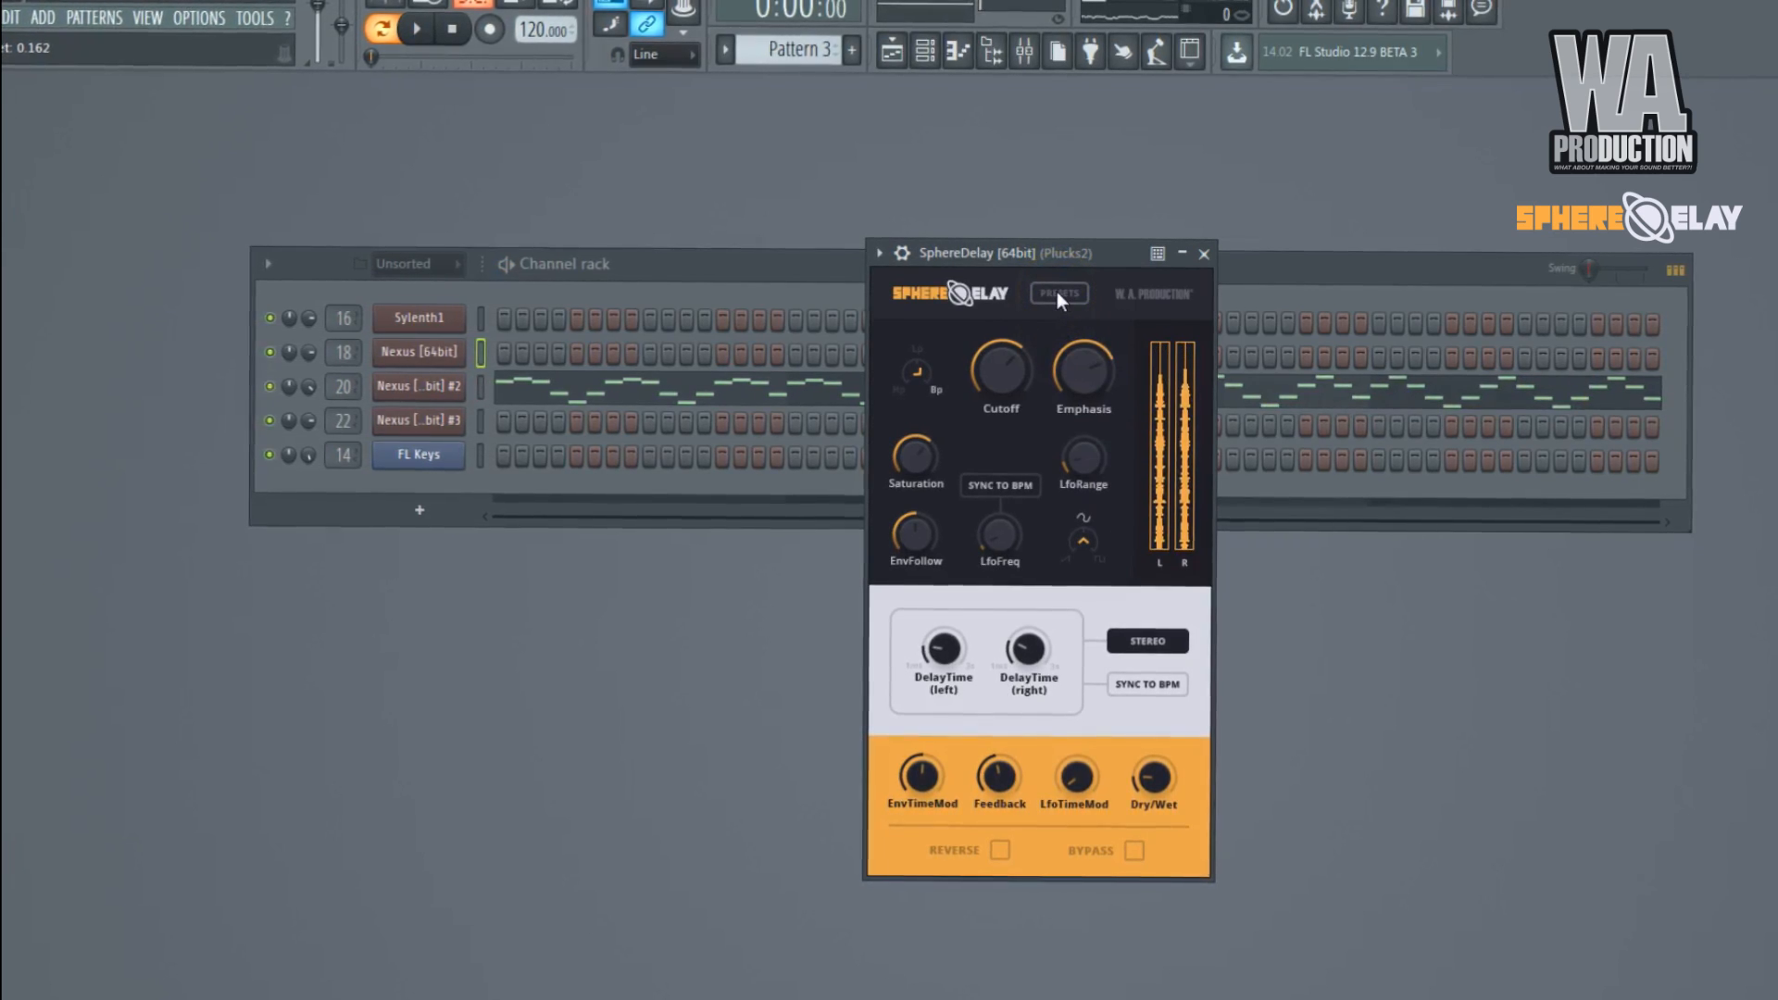
Examine the Pattern 3 notes of Nexus [64bit] #2 in the piano roll, and return to the SphereDelay window.
{"action": "left_click", "coordinate": [1058, 292]}
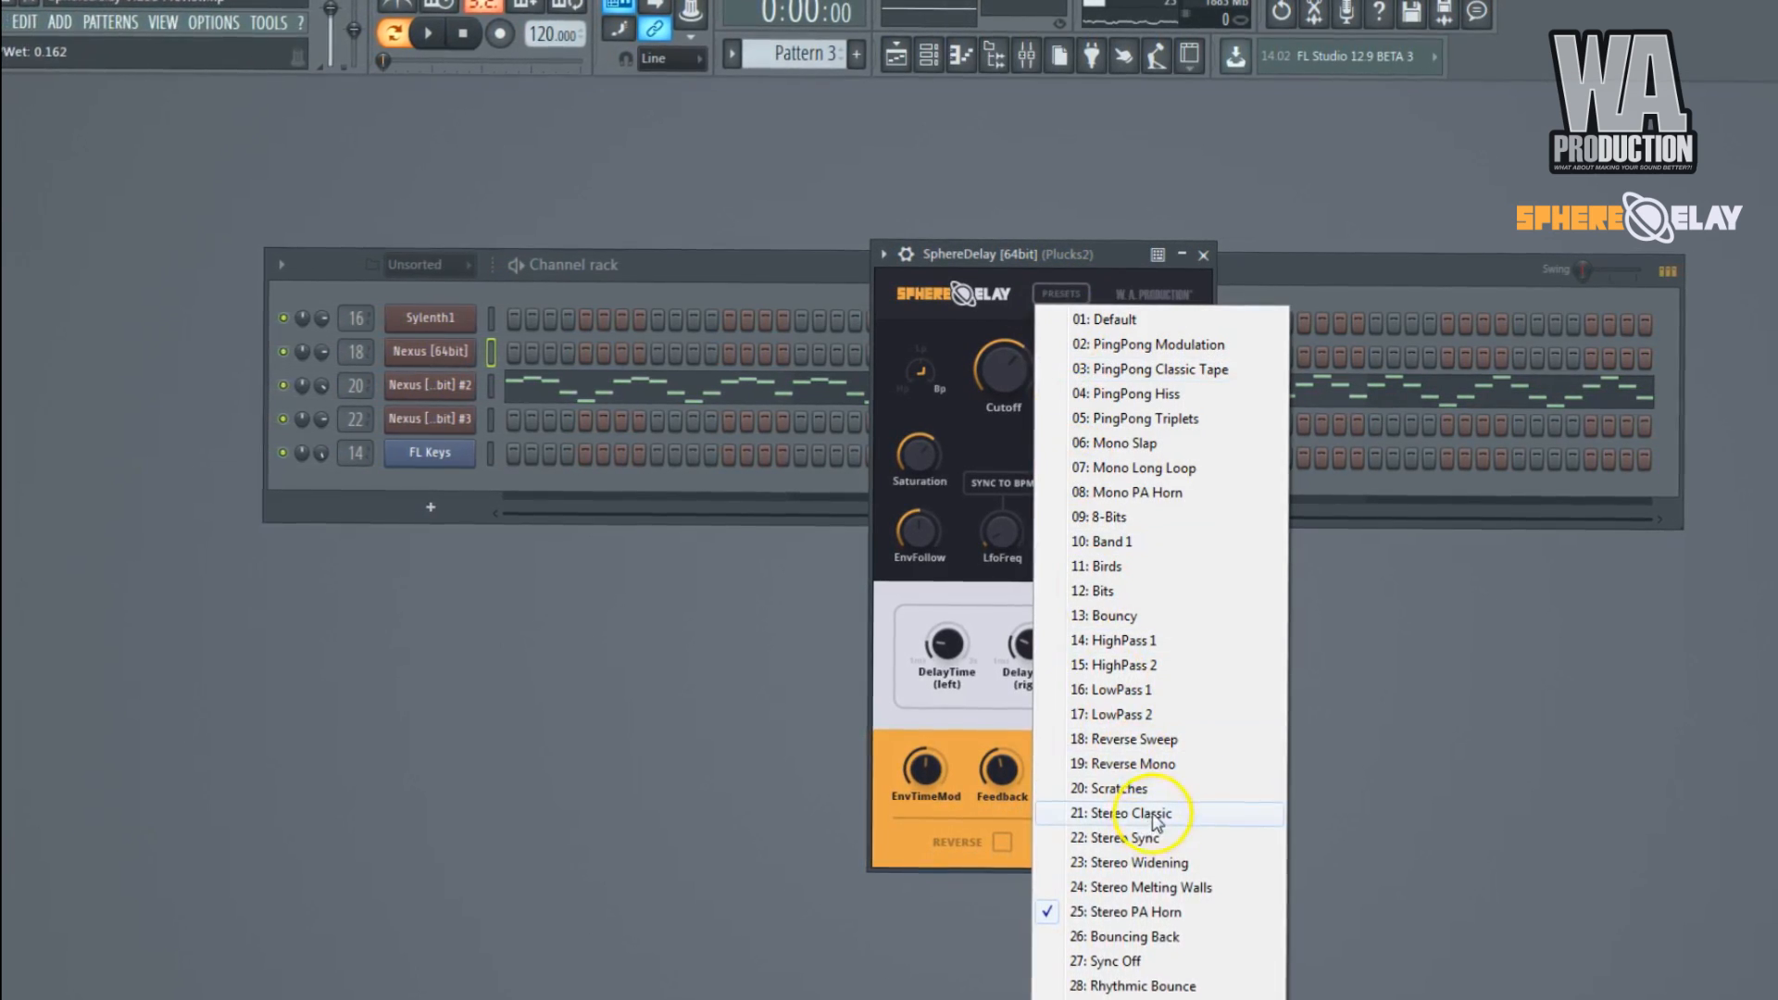
{"action": "left_click", "coordinate": [693, 562]}
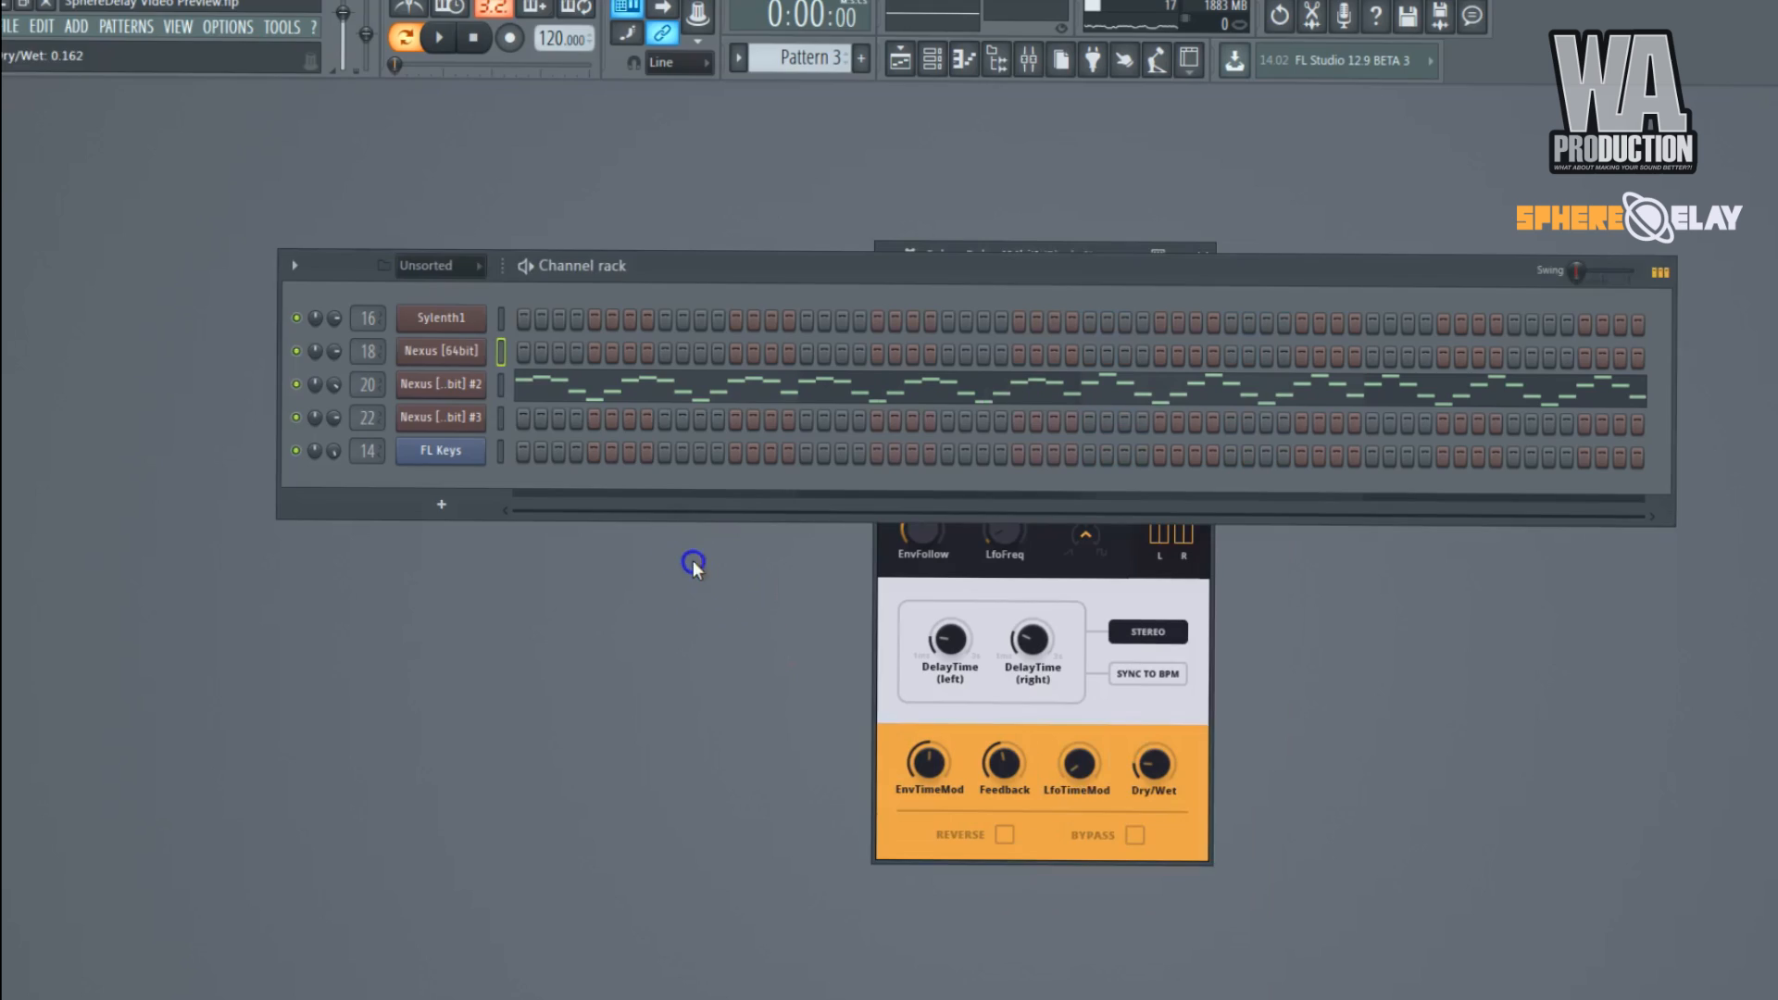
{"action": "left_click", "coordinate": [649, 399]}
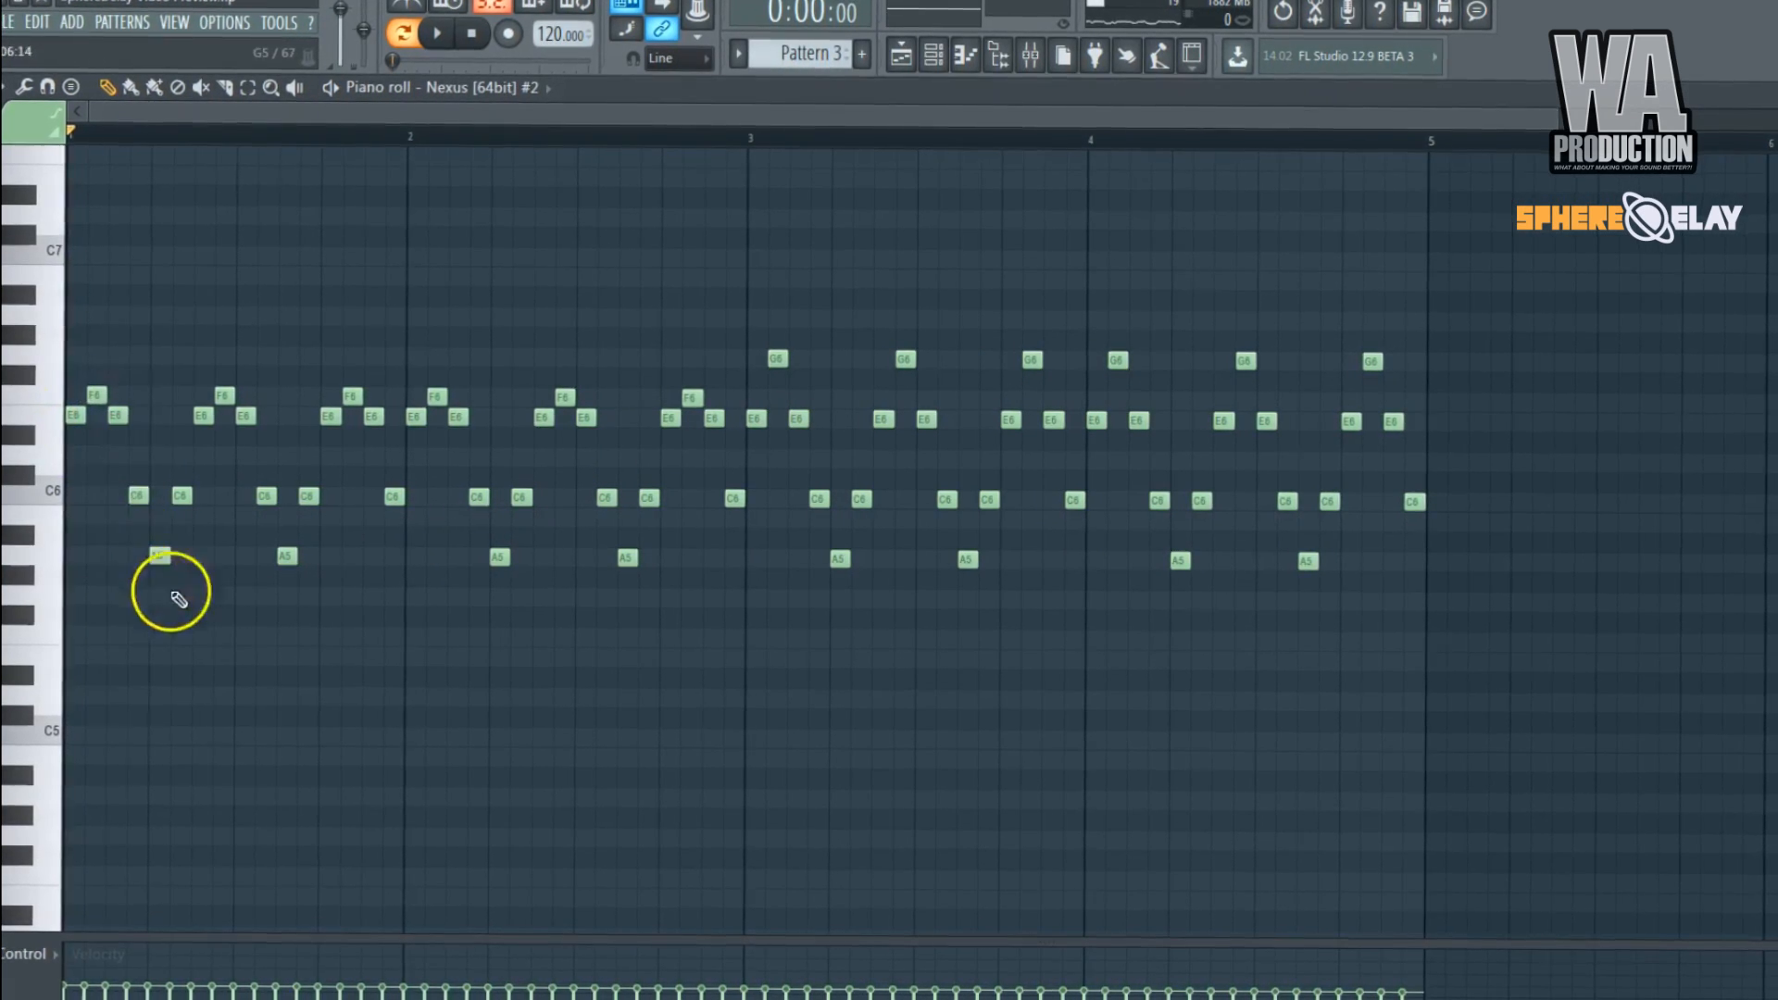
{"action": "key", "text": "Escape"}
{"action": "left_click", "coordinate": [878, 695]}
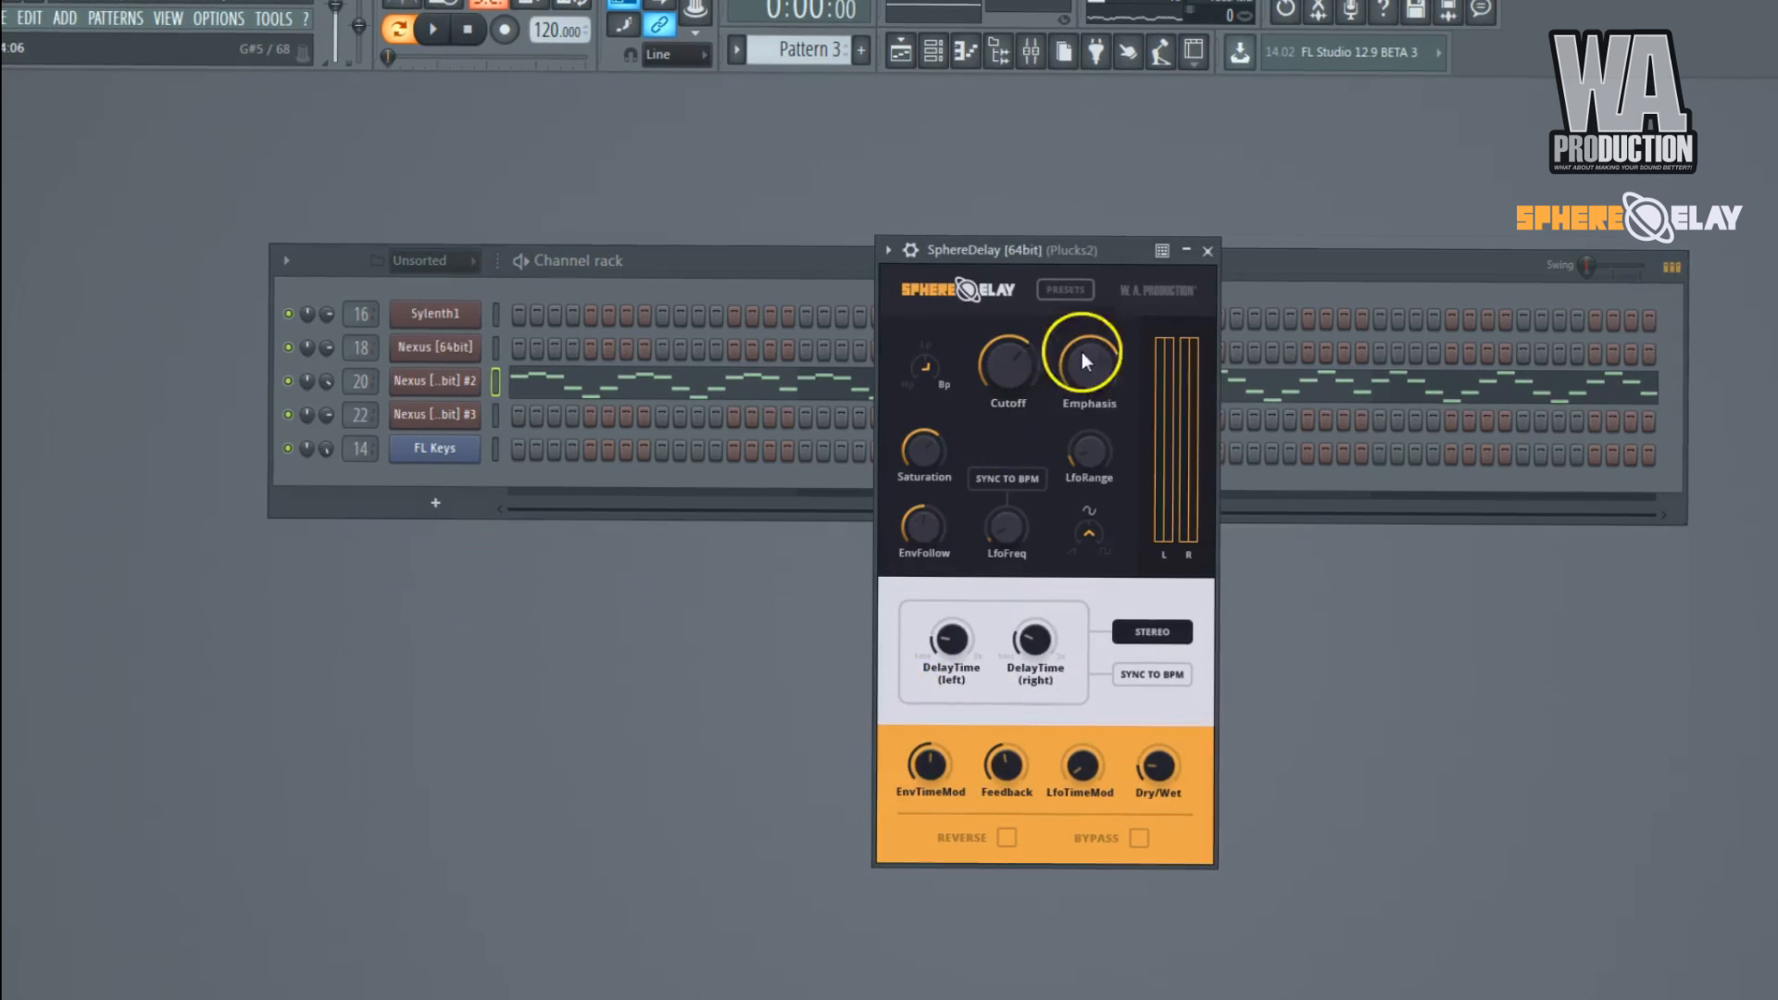
Load the Rhythmic Bounce preset in the Plucks2 SphereDelay and play the pattern.
{"action": "left_click", "coordinate": [1065, 290]}
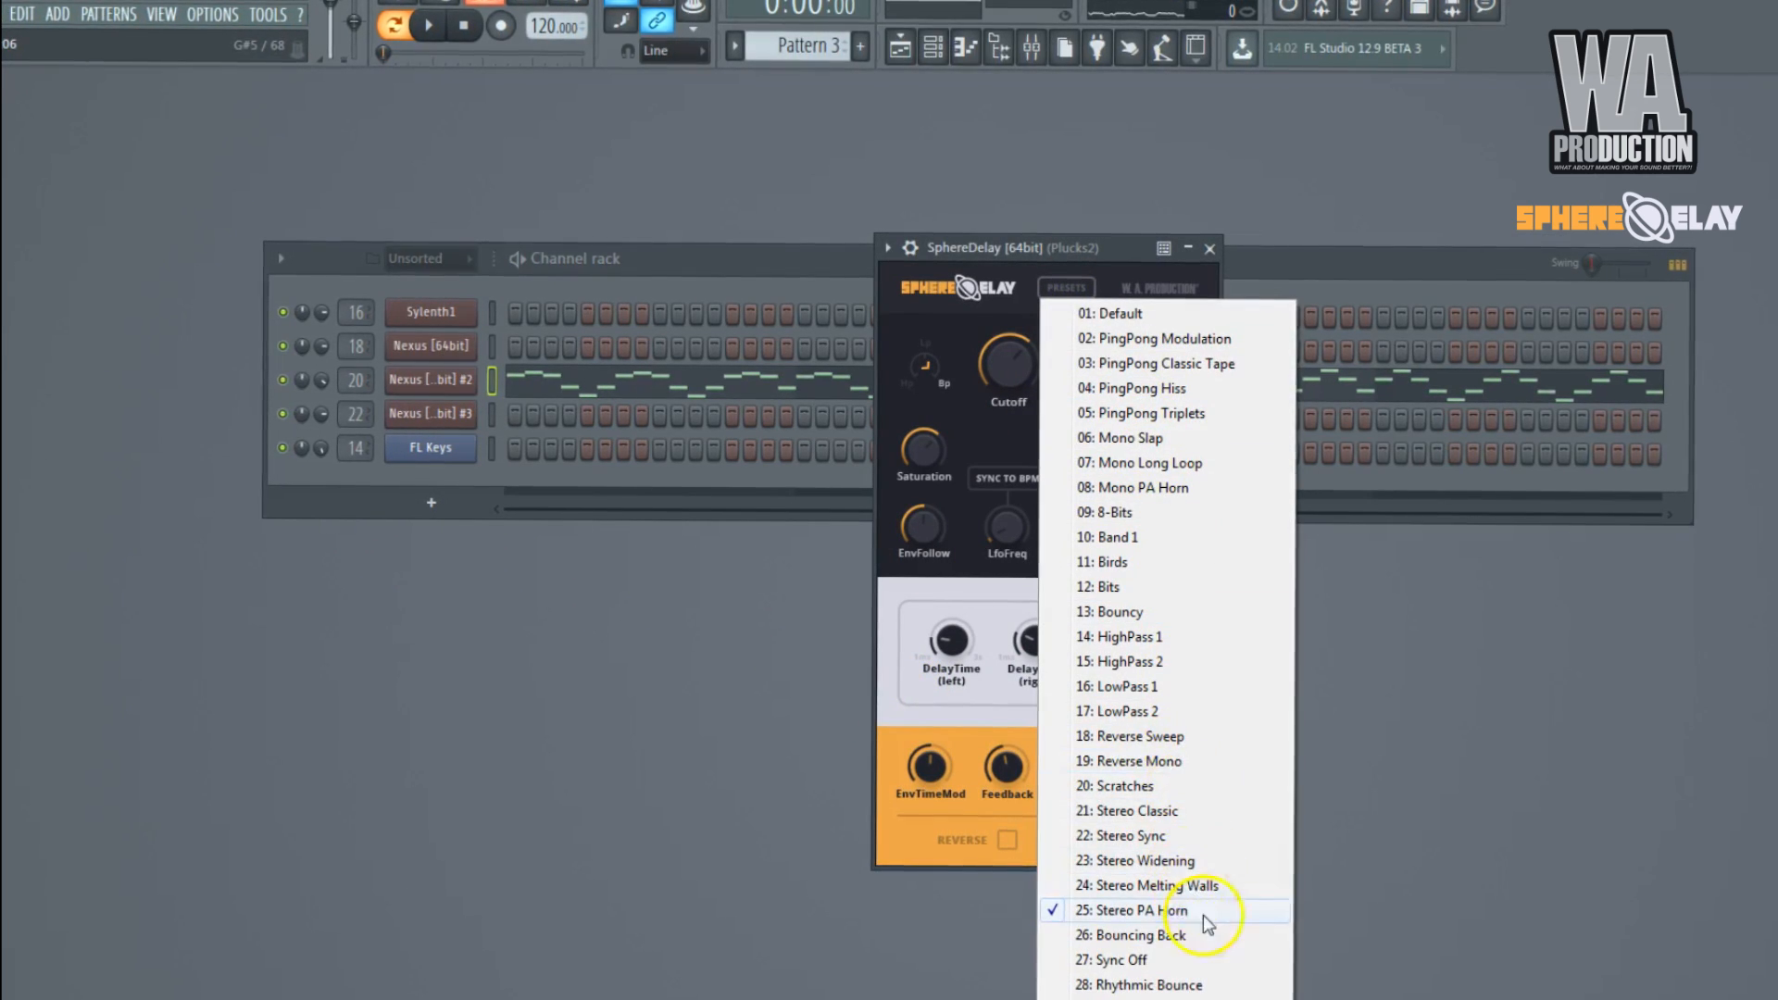
{"action": "left_click", "coordinate": [1211, 995]}
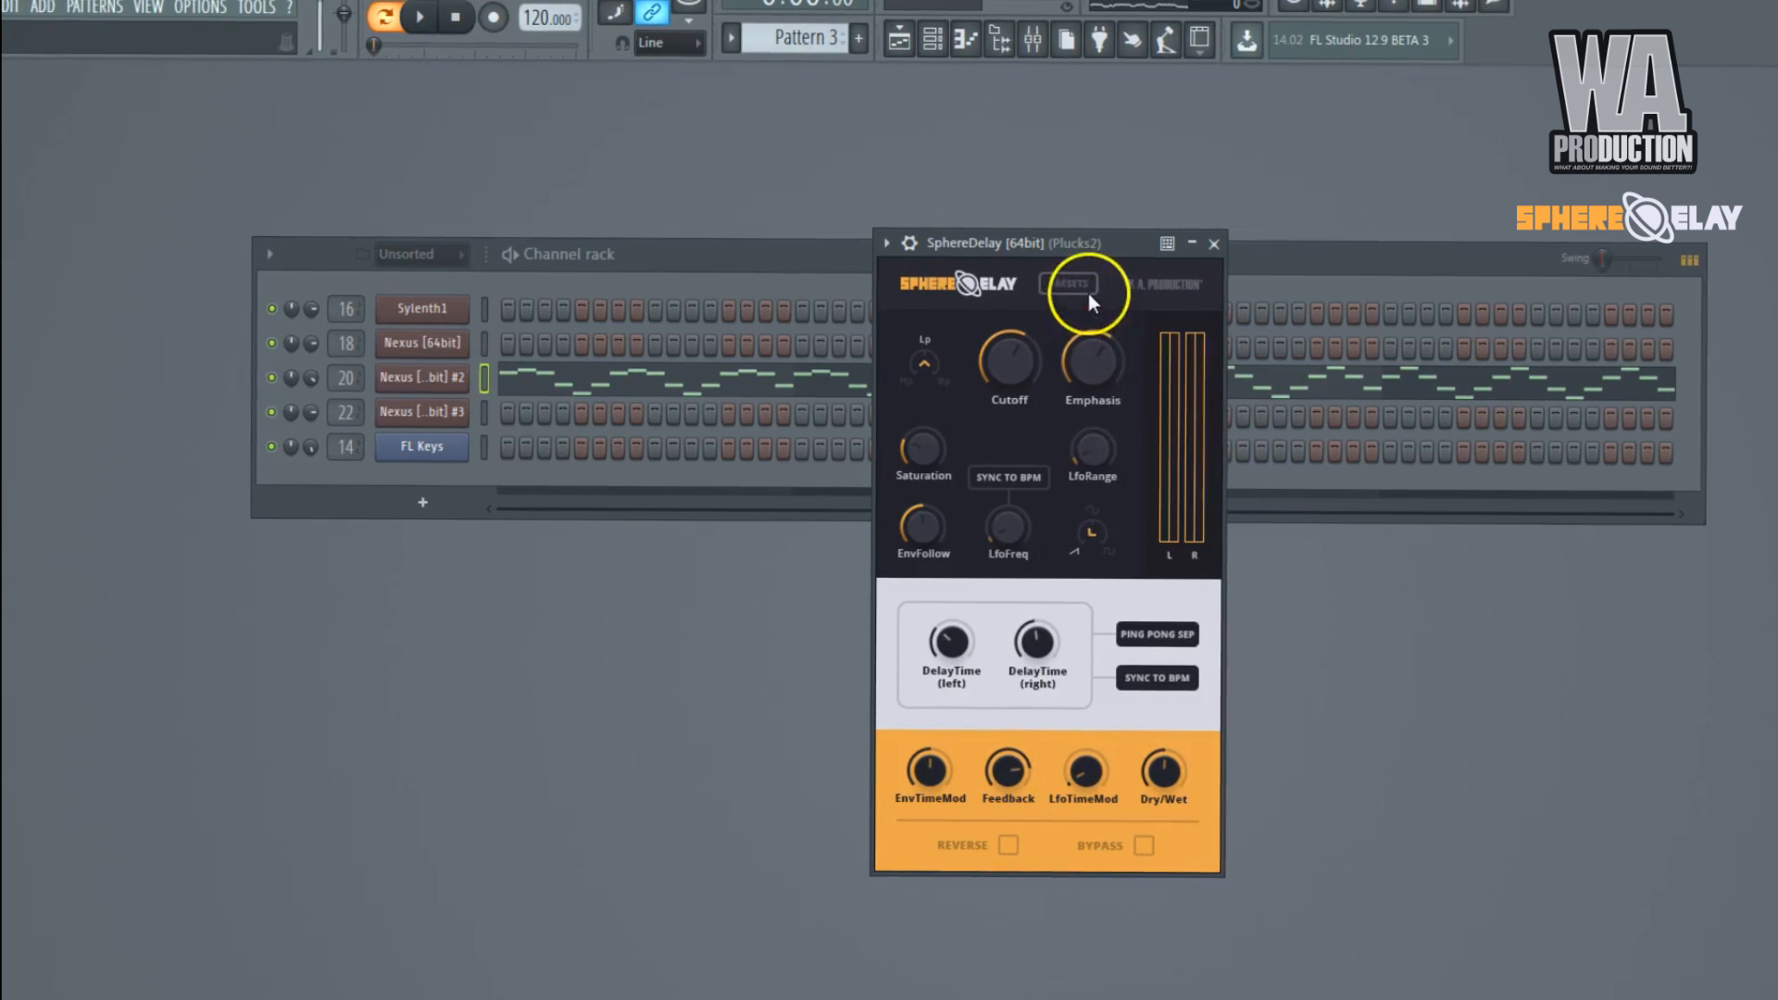
{"action": "key", "text": "space"}
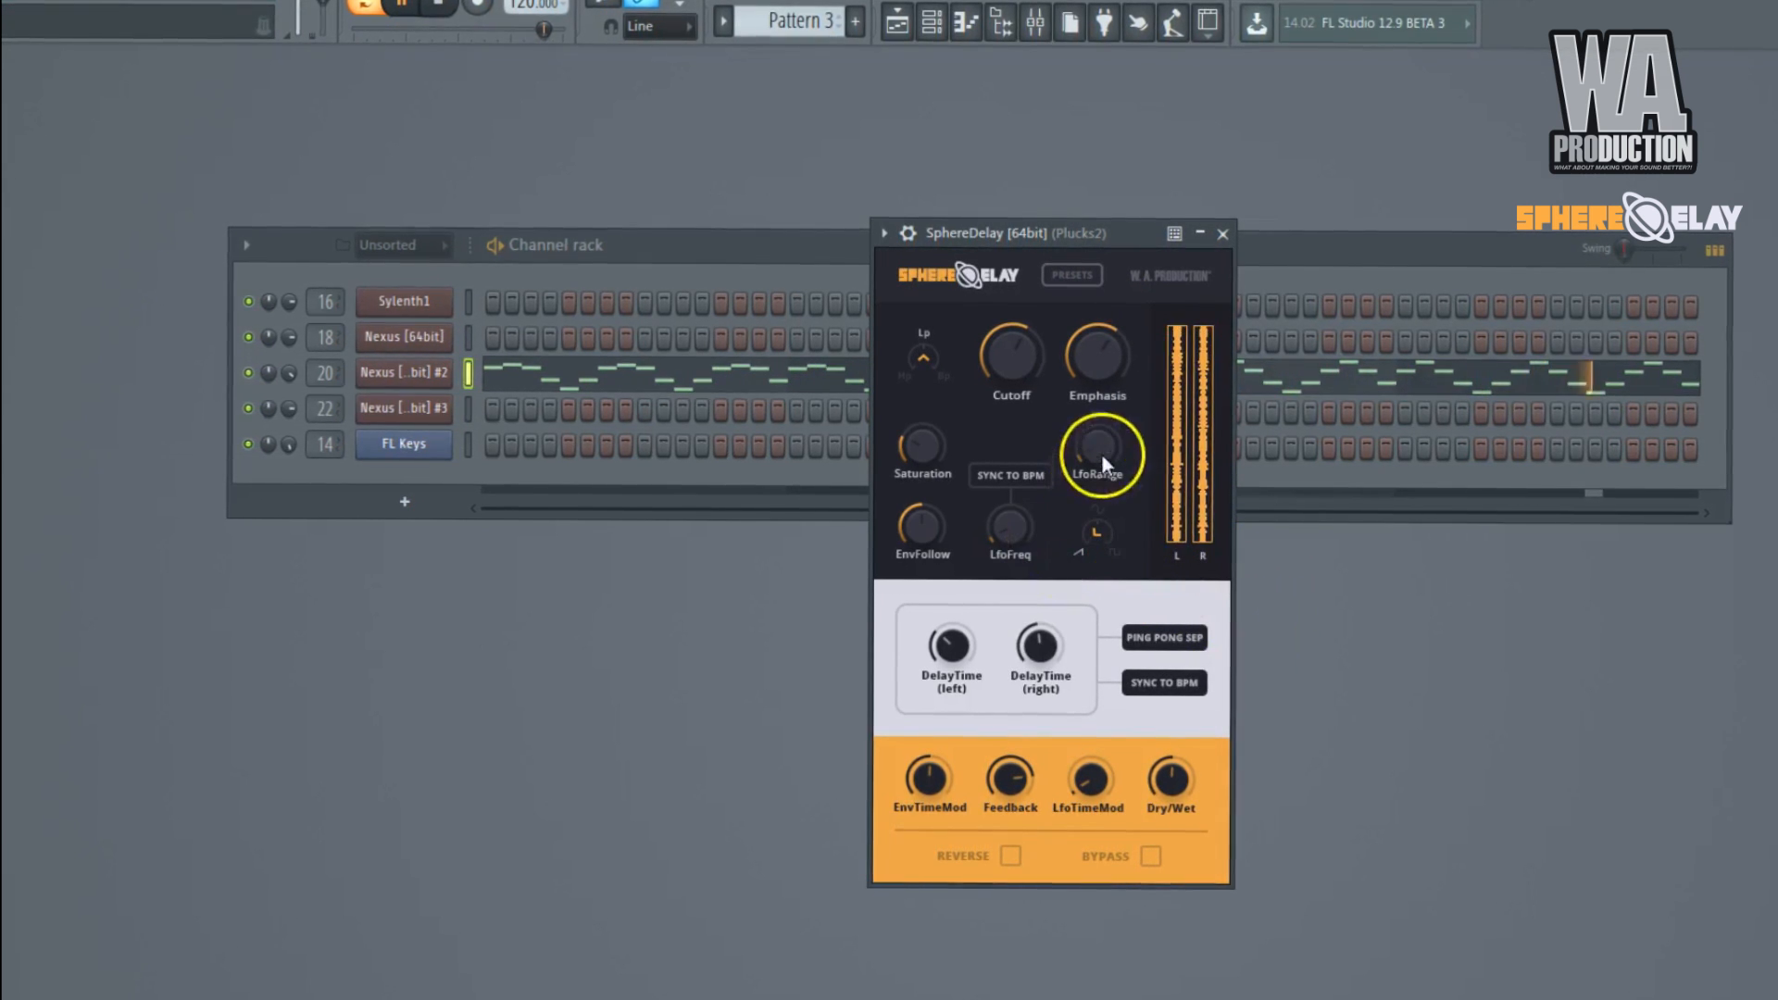
Sync SphereDelay's LFO to BPM and raise LfoRange to 0.978, with adjusted Emphasis and LfoFreq.
{"action": "left_click_drag", "start_coordinate": [1097, 354], "coordinate": [1098, 330]}
{"action": "left_click_drag", "start_coordinate": [1014, 537], "coordinate": [1026, 387]}
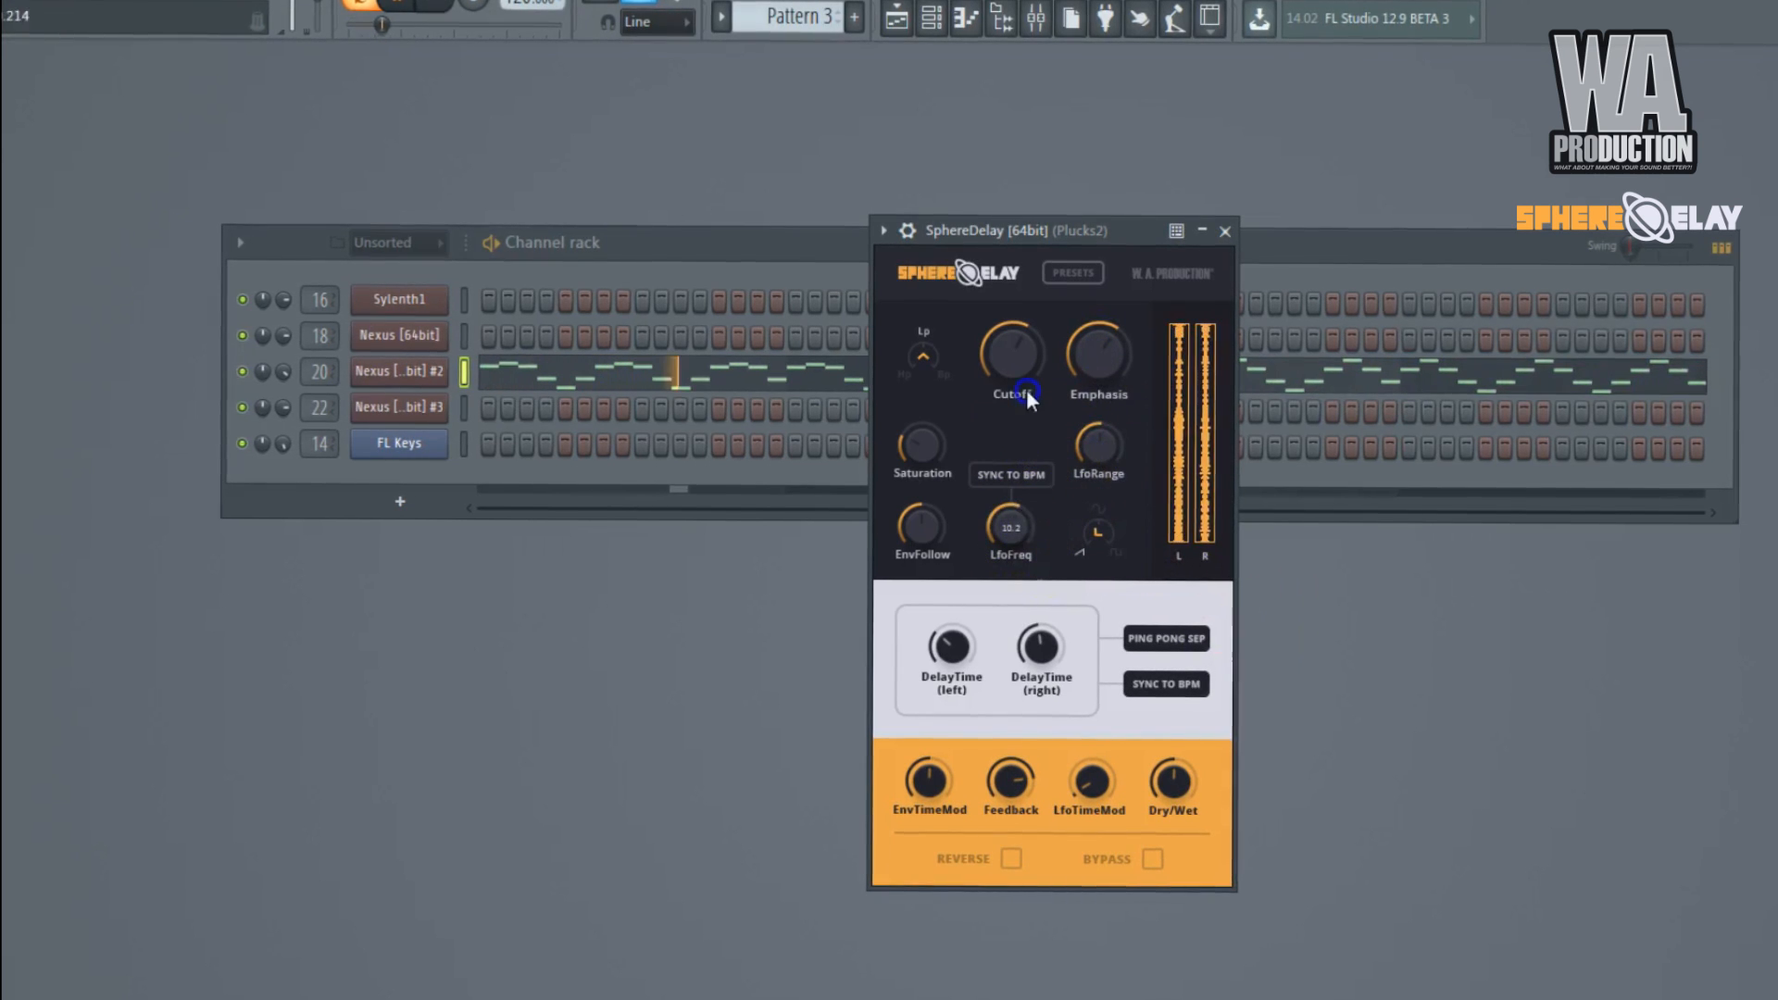
{"action": "left_click", "coordinate": [1013, 475]}
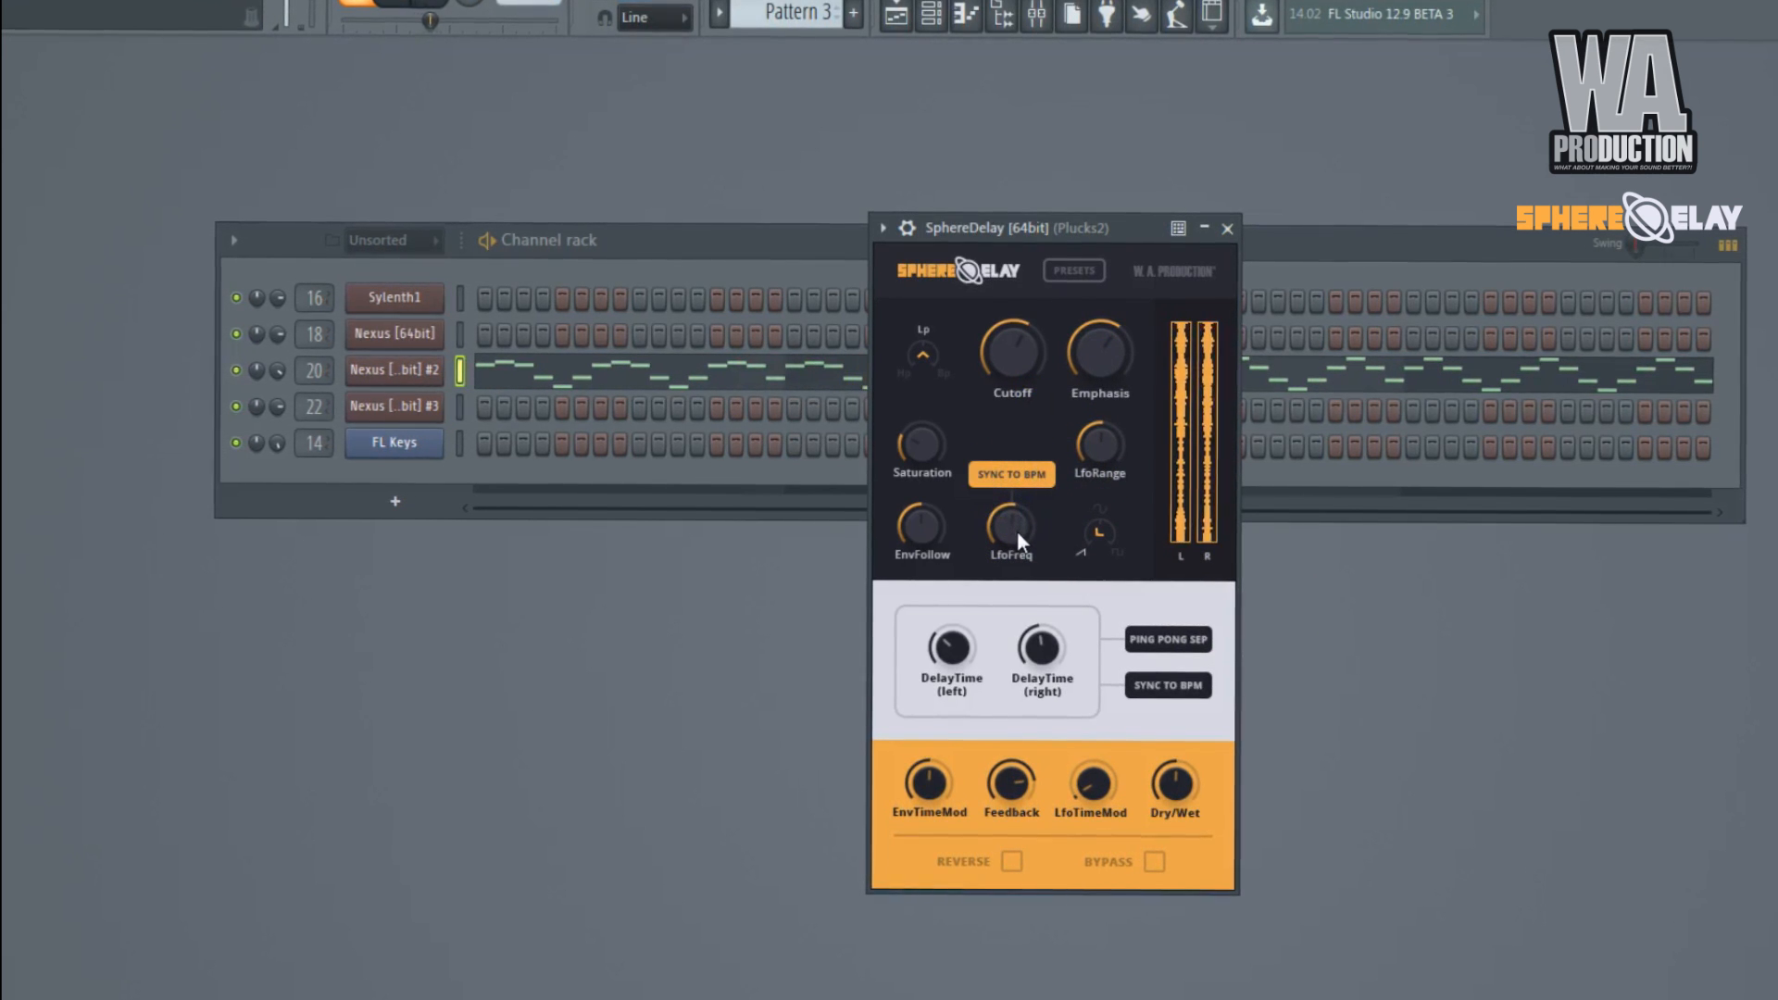
{"action": "left_click_drag", "start_coordinate": [1087, 487], "coordinate": [1125, 321]}
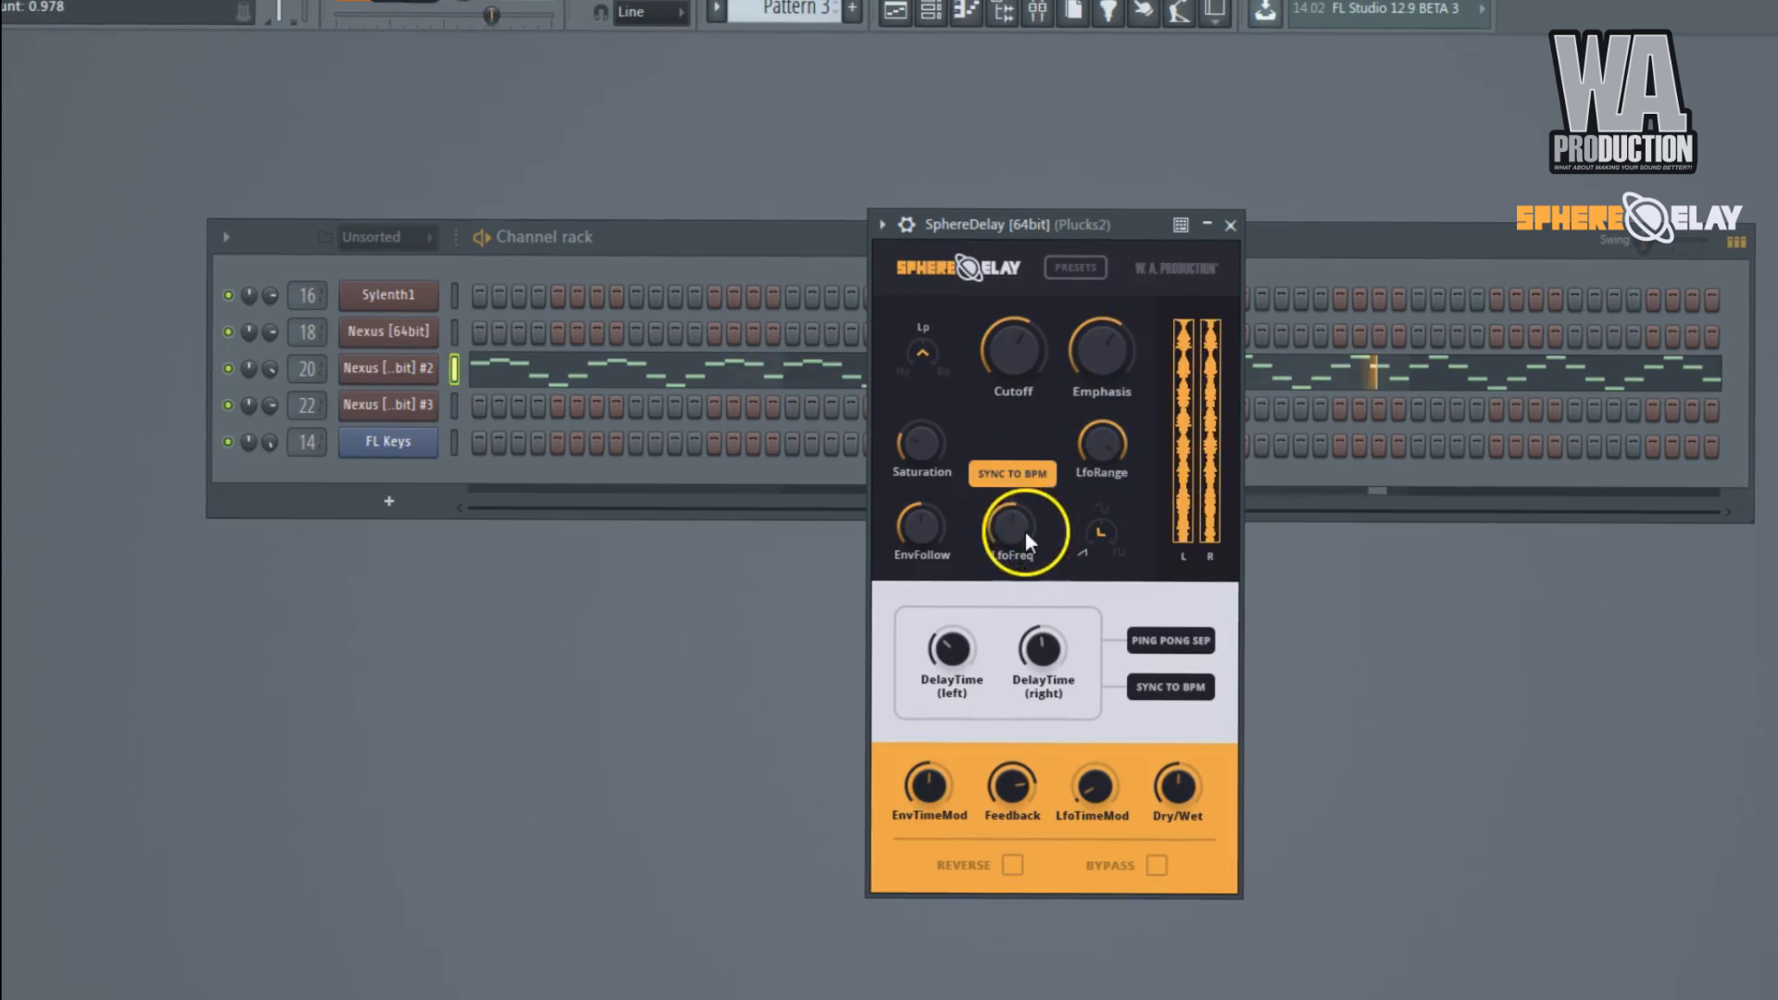
{"action": "left_click_drag", "start_coordinate": [1025, 534], "coordinate": [1013, 591]}
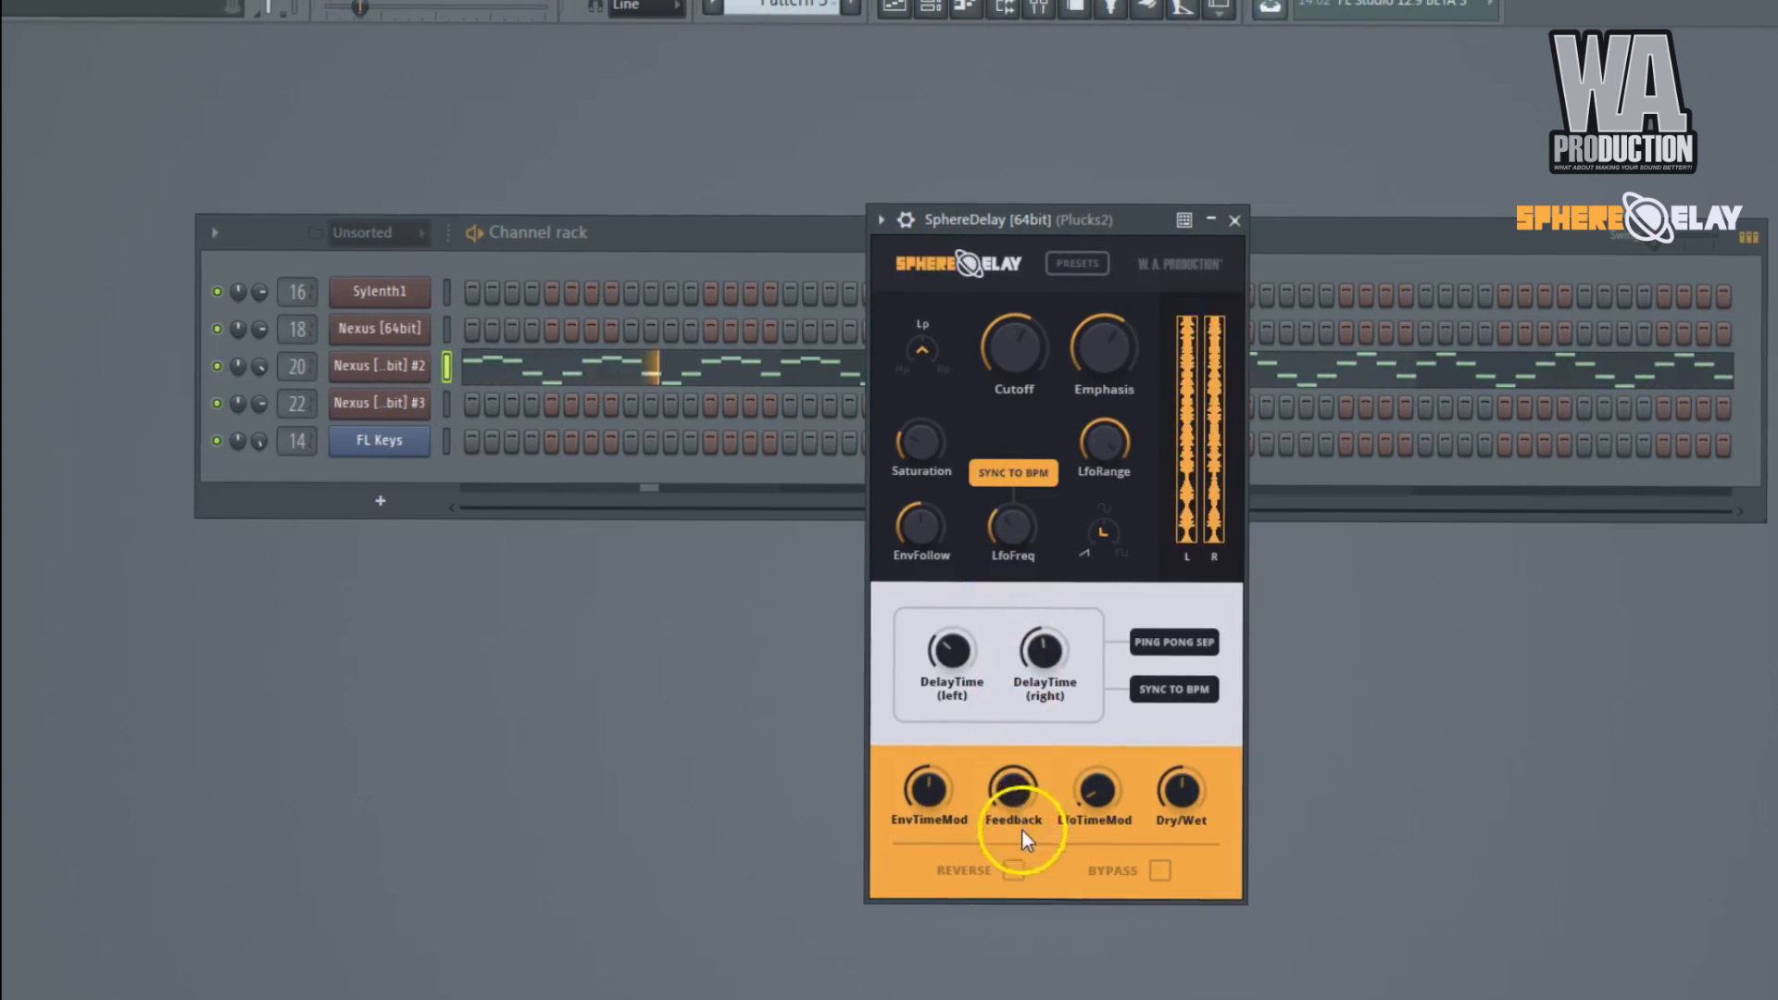
Try Reverse on and off, and switch SphereDelay's LFO to the square waveform with a fine-tuned LfoFreq.
{"action": "left_click", "coordinate": [1012, 870]}
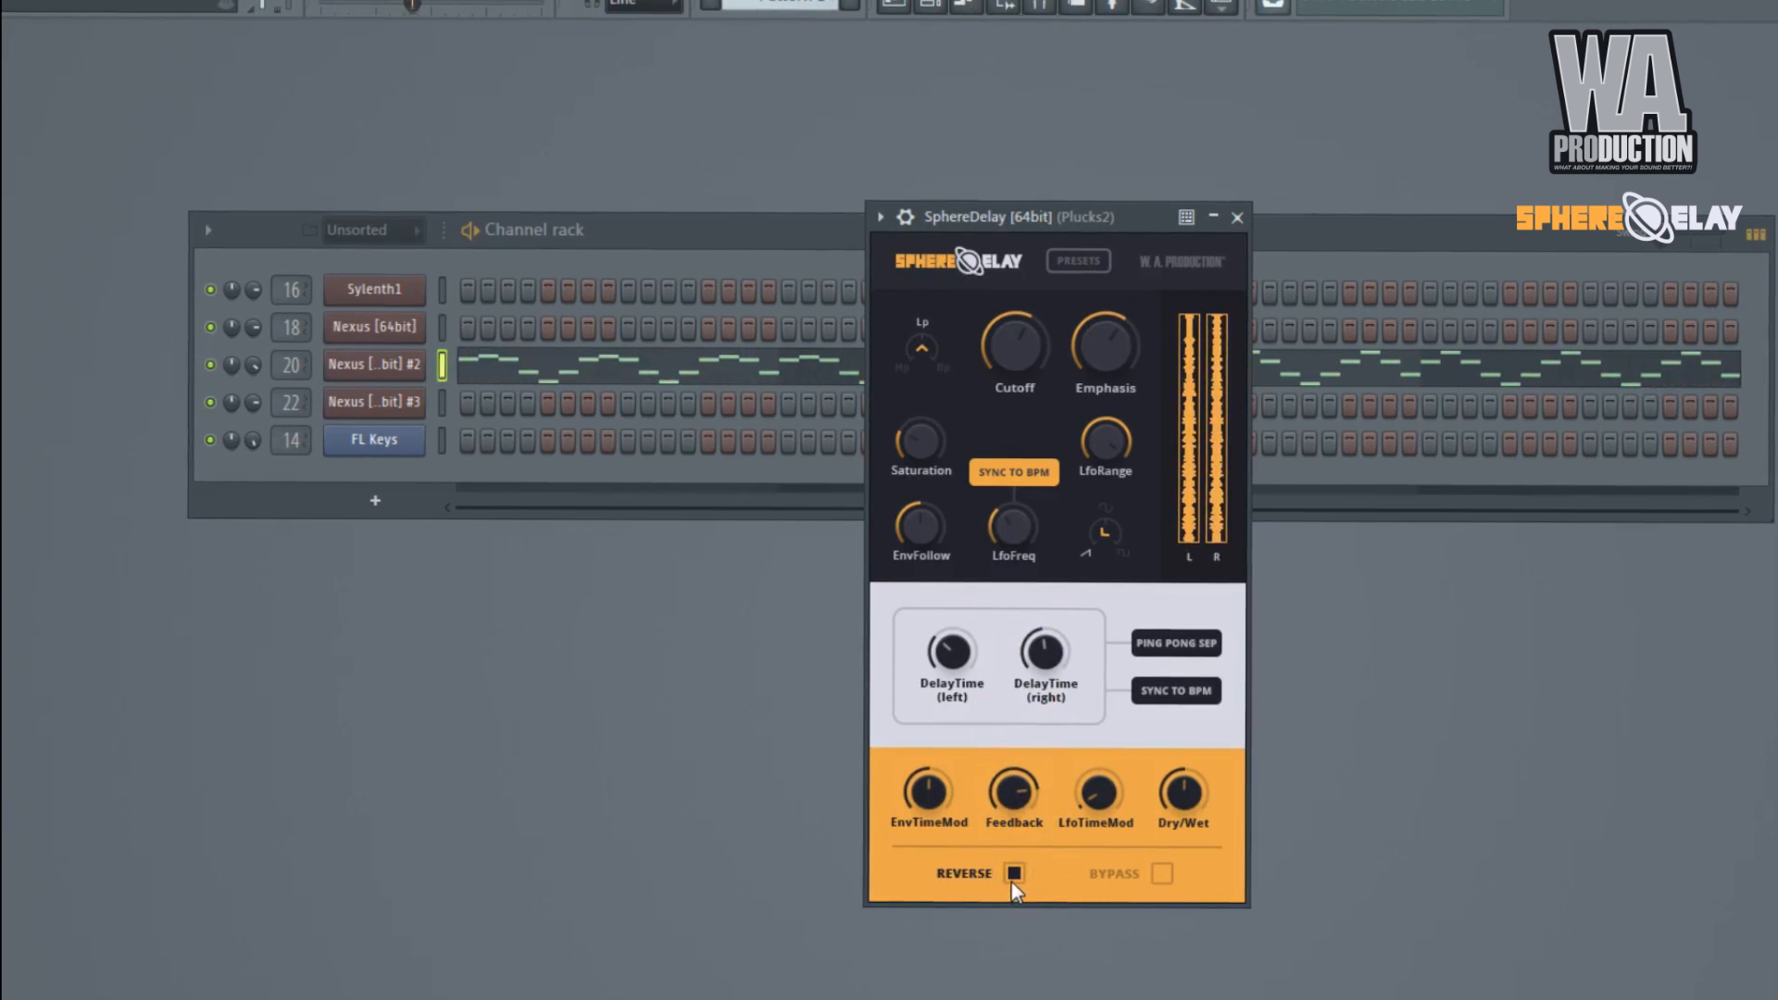
{"action": "left_click", "coordinate": [1014, 873]}
{"action": "left_click", "coordinate": [1098, 537]}
{"action": "left_click_drag", "start_coordinate": [1098, 536], "coordinate": [1145, 376]}
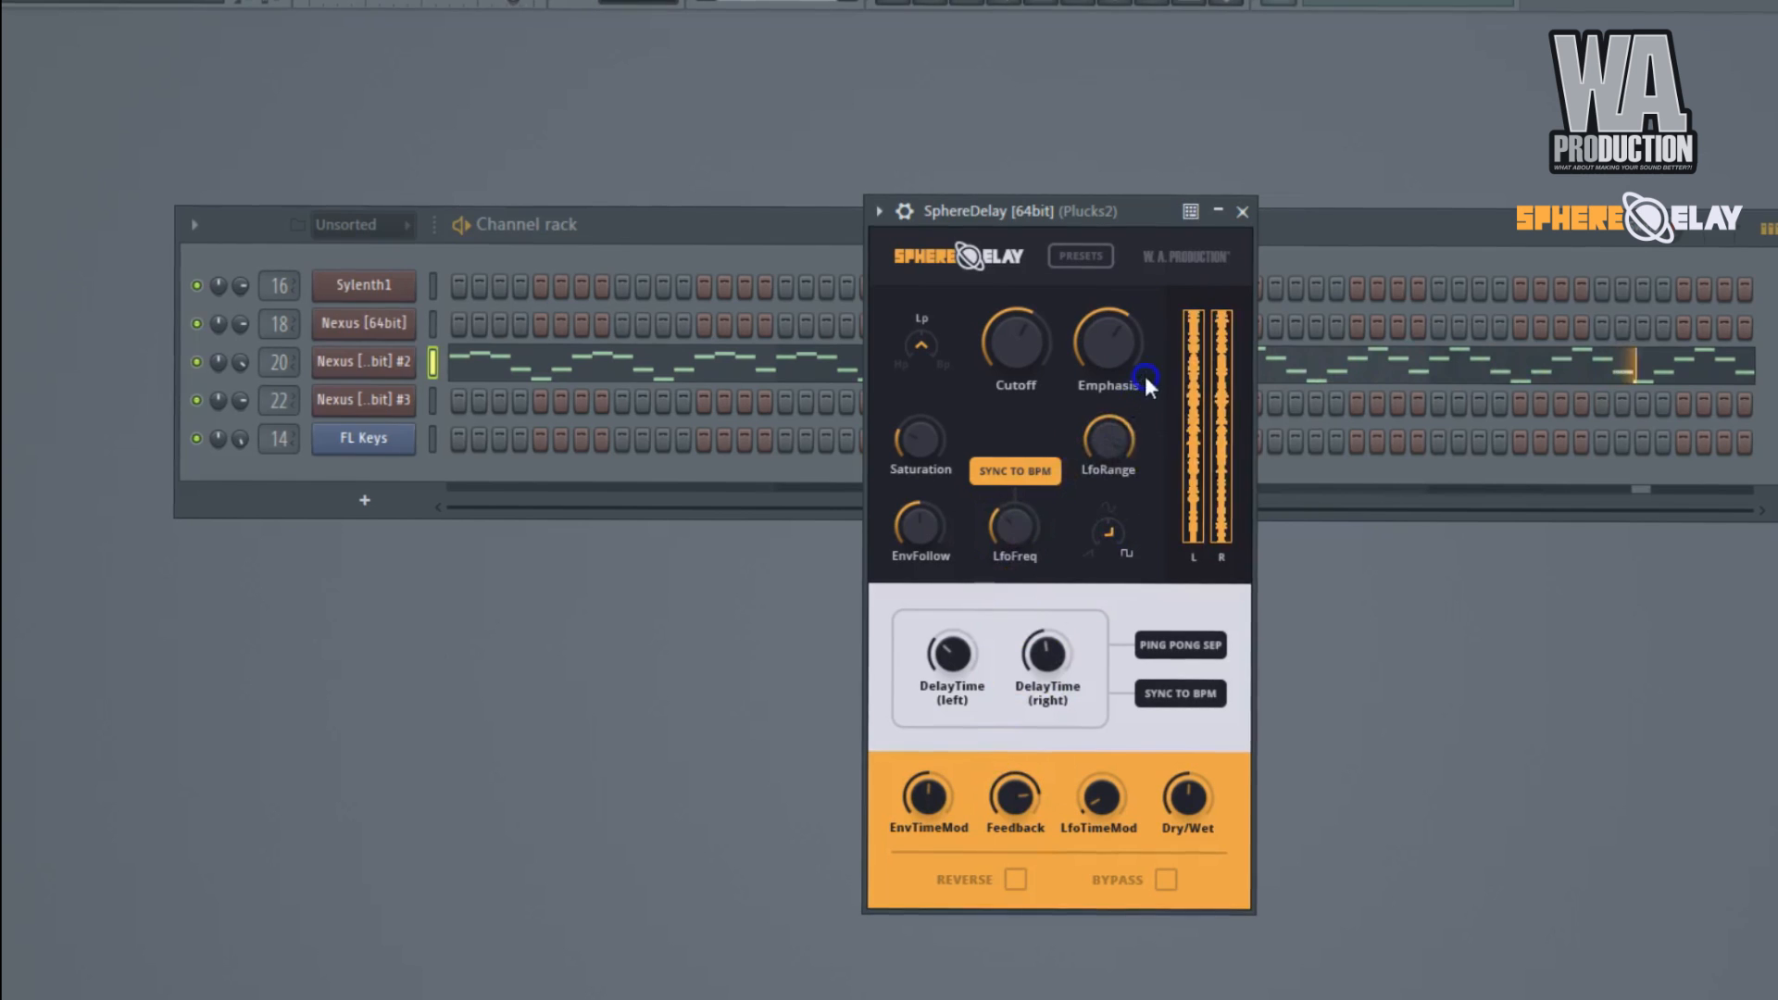
{"action": "mouse_move", "coordinate": [1025, 542]}
{"action": "left_mouse_down"}
{"action": "mouse_move", "coordinate": [1024, 512]}
{"action": "mouse_move", "coordinate": [1024, 533]}
{"action": "left_mouse_up"}
Reduce the Plucks2 SphereDelay's Dry/Wet to 32 and stop playback.
{"action": "left_click_drag", "start_coordinate": [1191, 807], "coordinate": [1215, 854]}
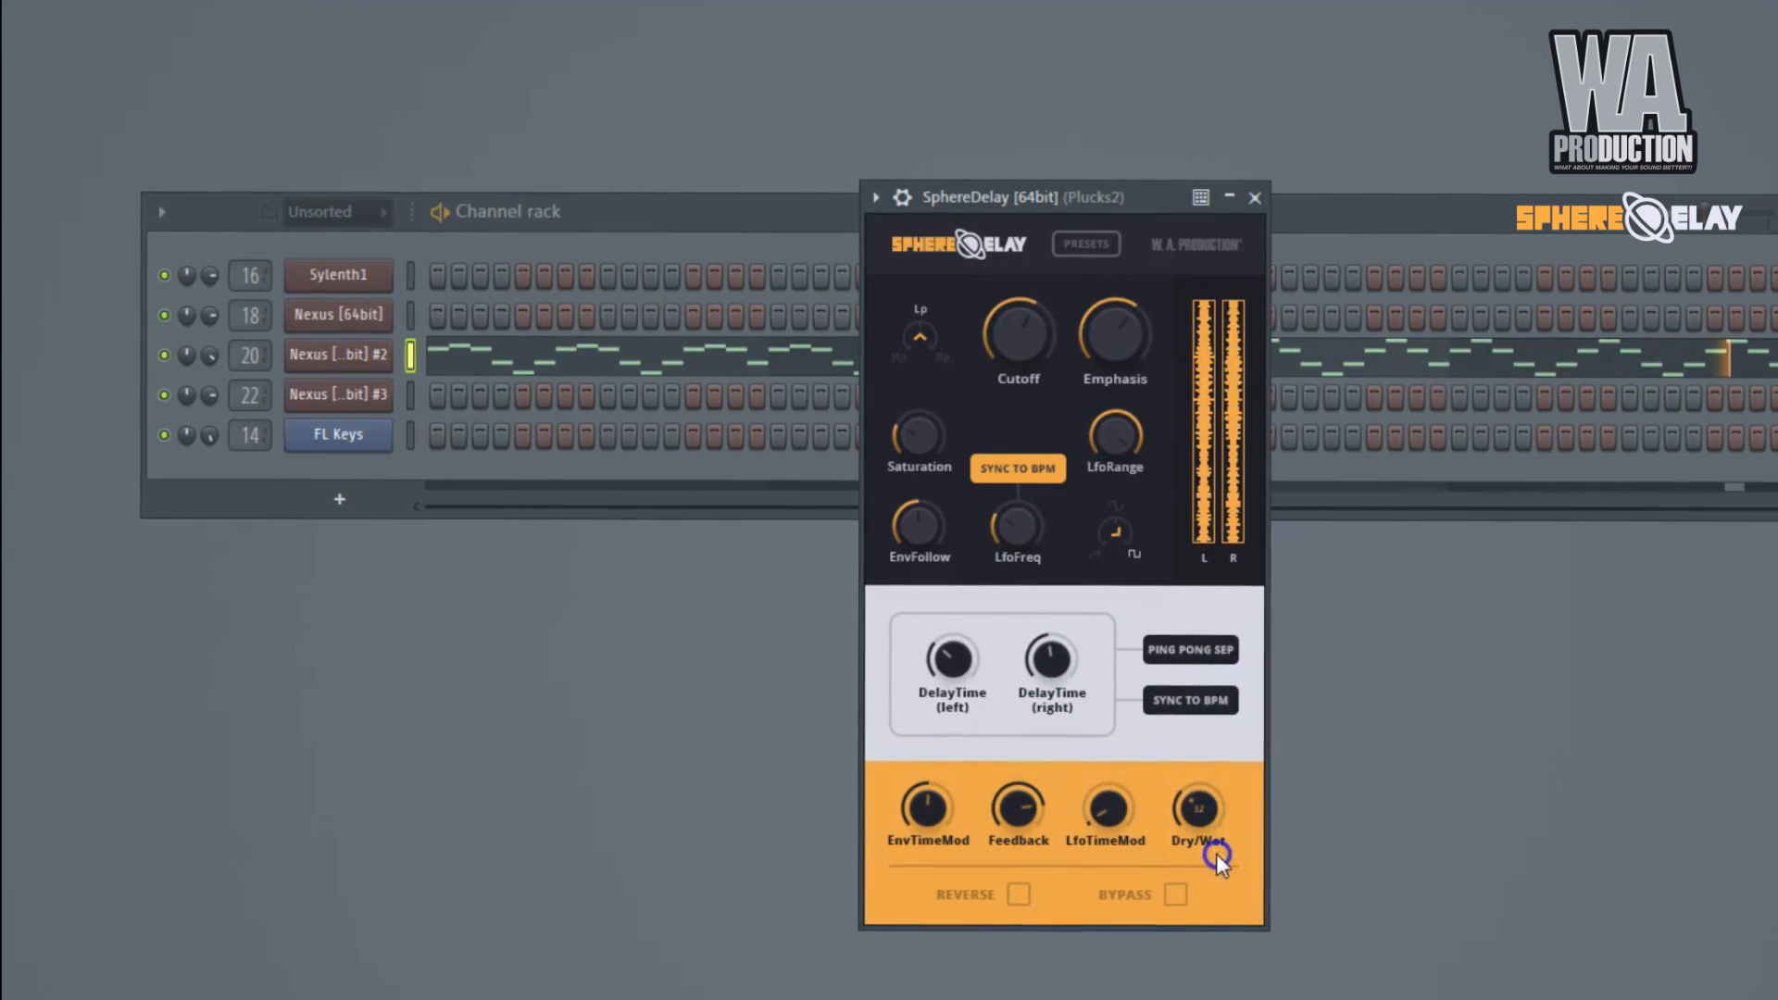
{"action": "left_click", "coordinate": [1444, 767]}
{"action": "key", "text": "space"}
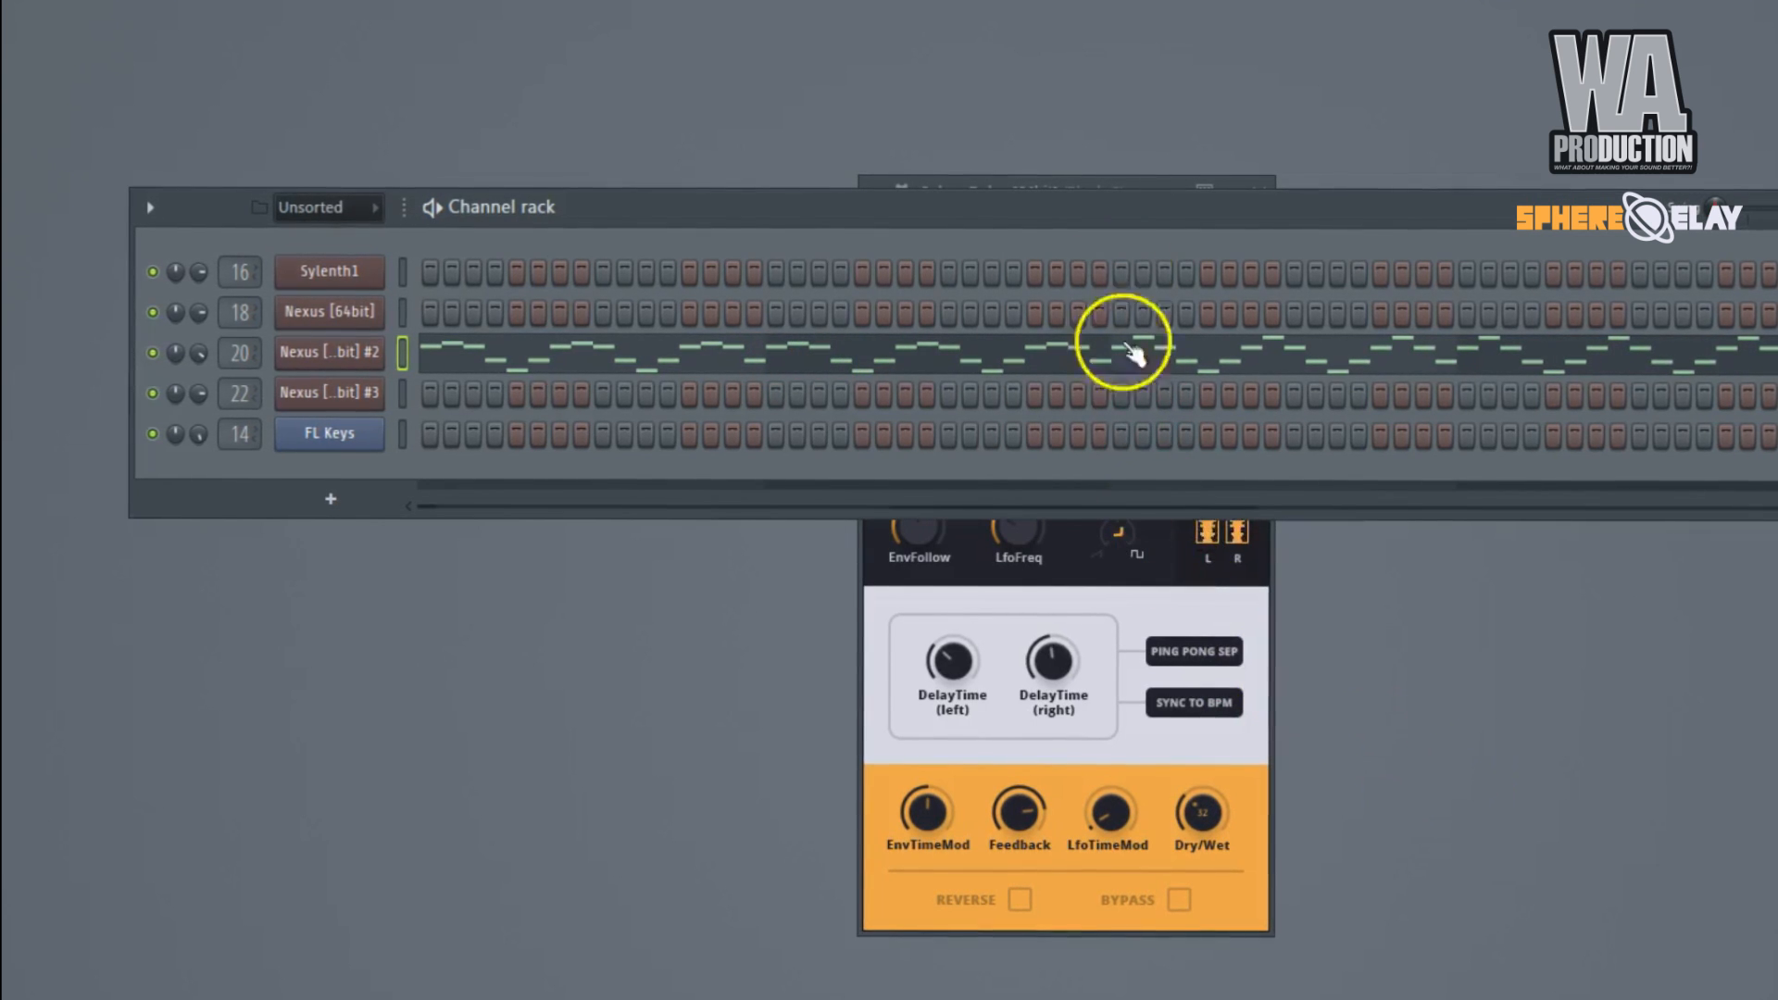
Bring up SphereDelay on the FL Keys mixer track, move its window fully into view, and set Dry/Wet to 18.
{"action": "left_click", "coordinate": [1124, 179]}
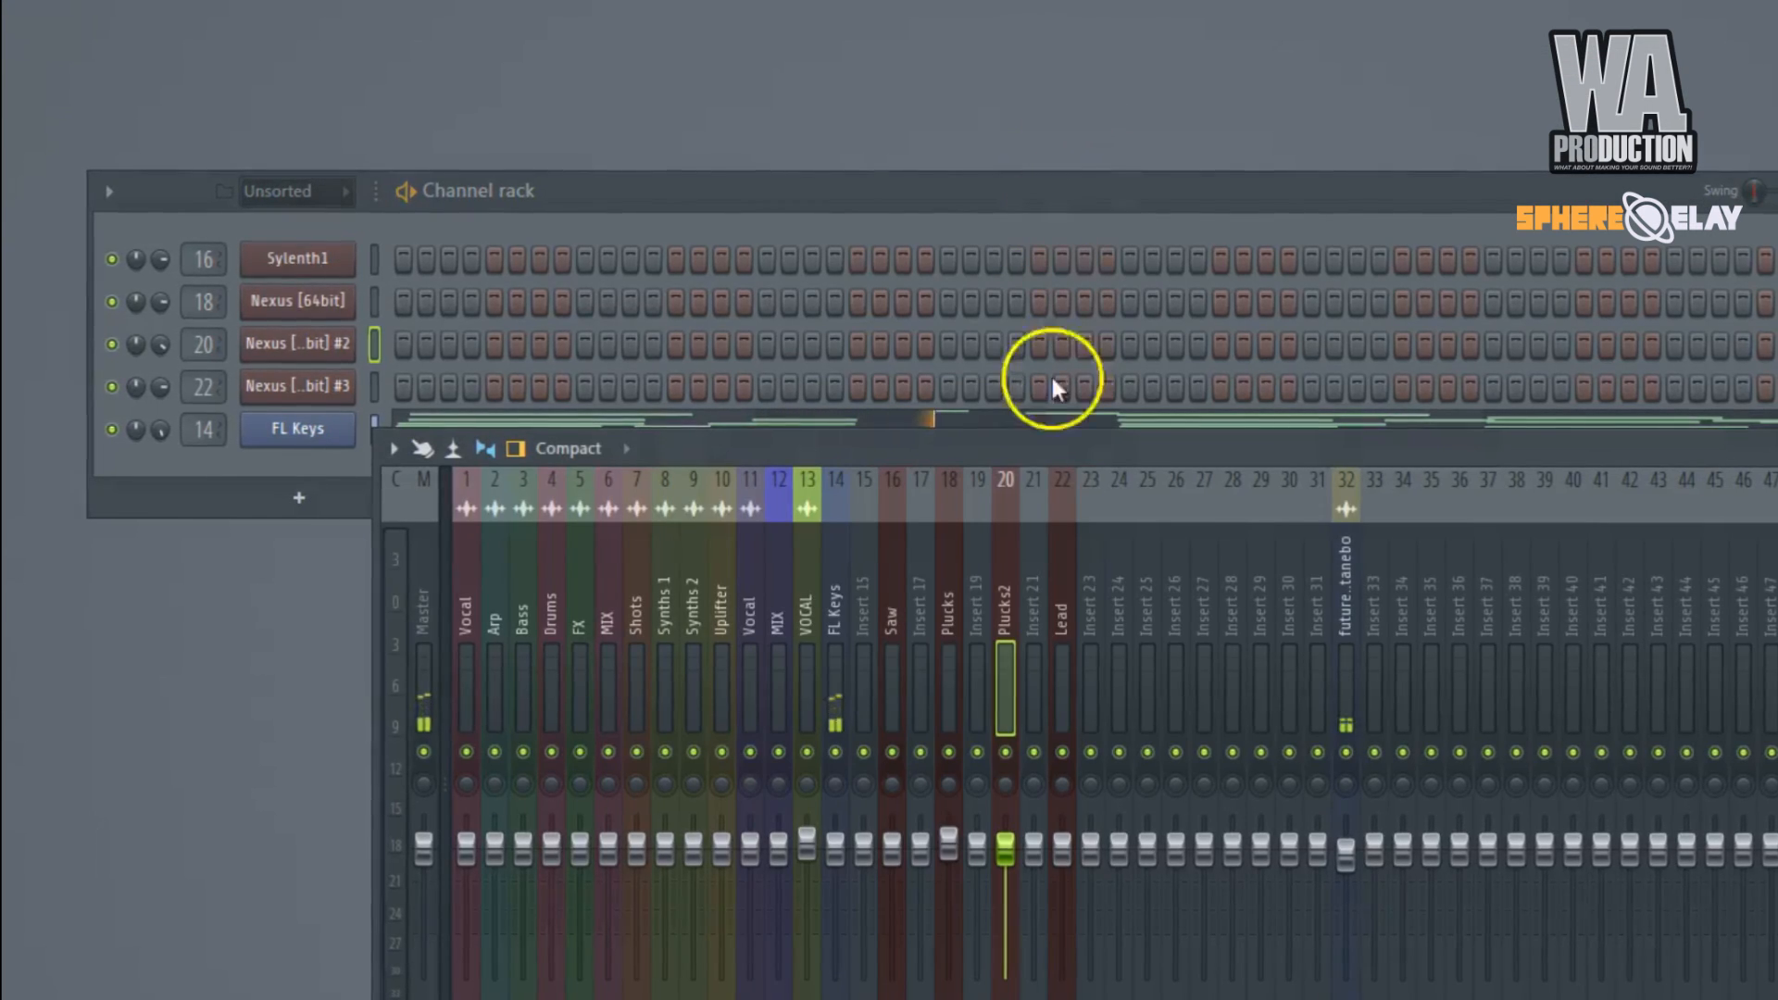
{"action": "left_click", "coordinate": [836, 591]}
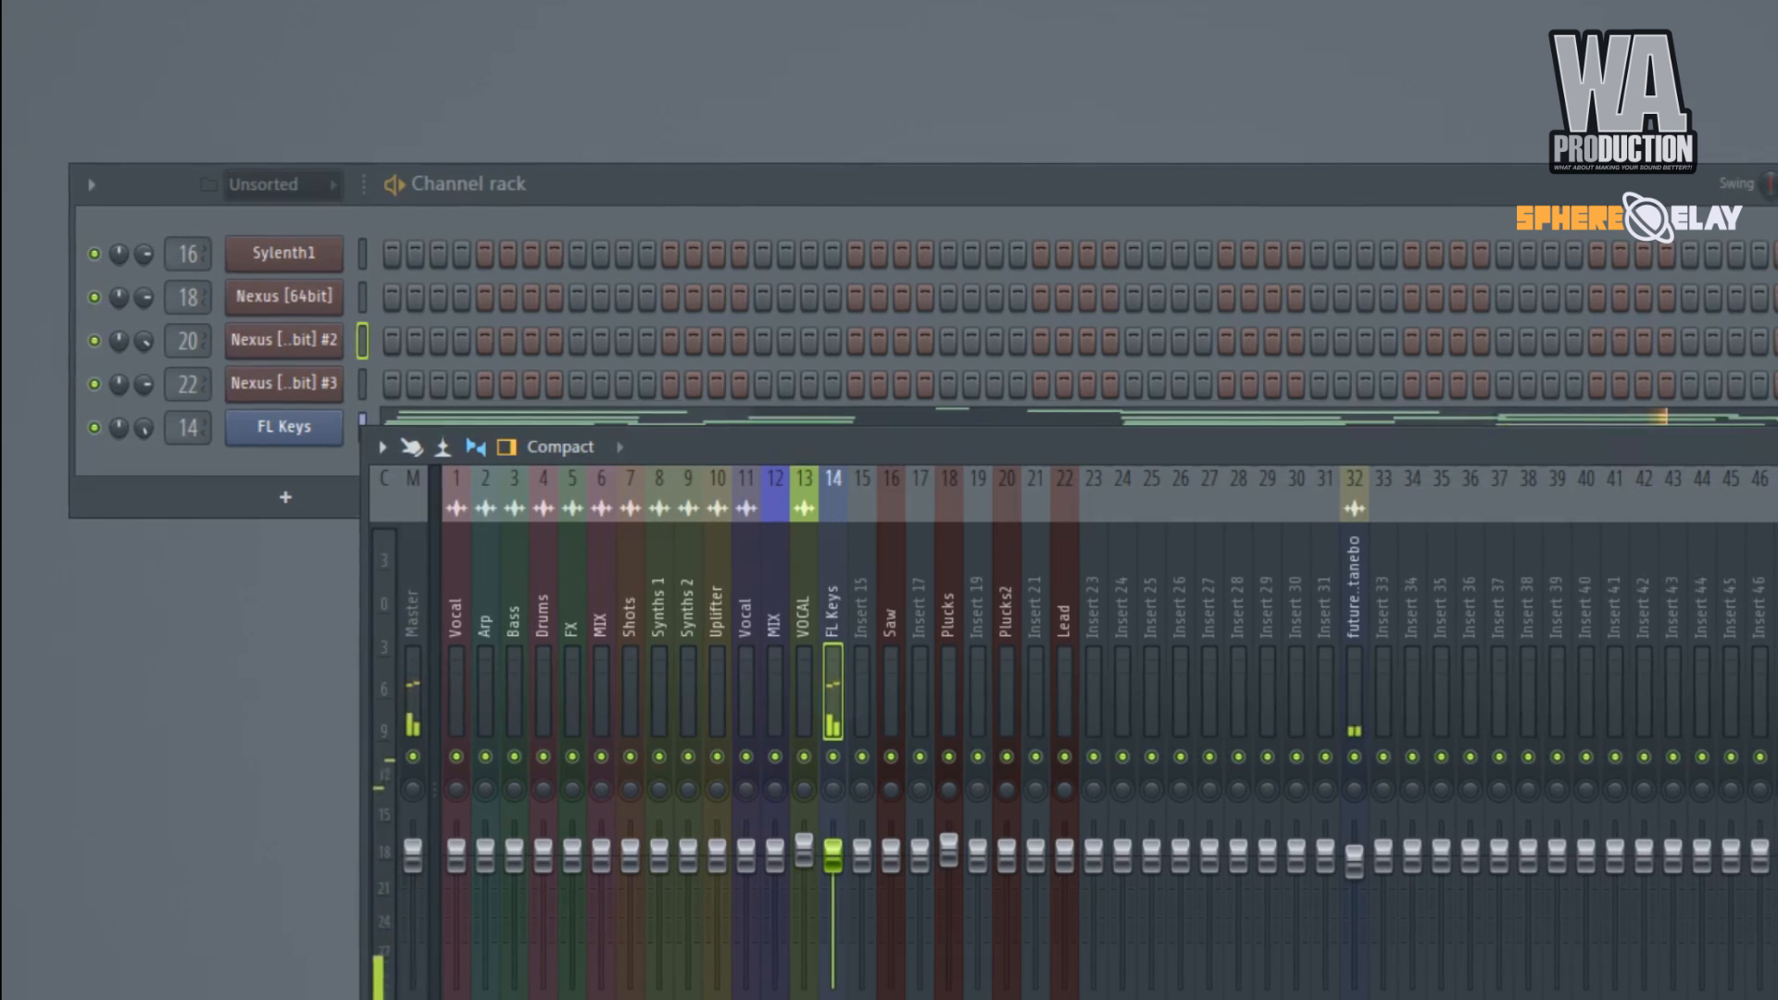
{"action": "key", "text": "F9"}
{"action": "left_click_drag", "start_coordinate": [46, 128], "coordinate": [918, 113]}
{"action": "left_click_drag", "start_coordinate": [974, 851], "coordinate": [970, 955]}
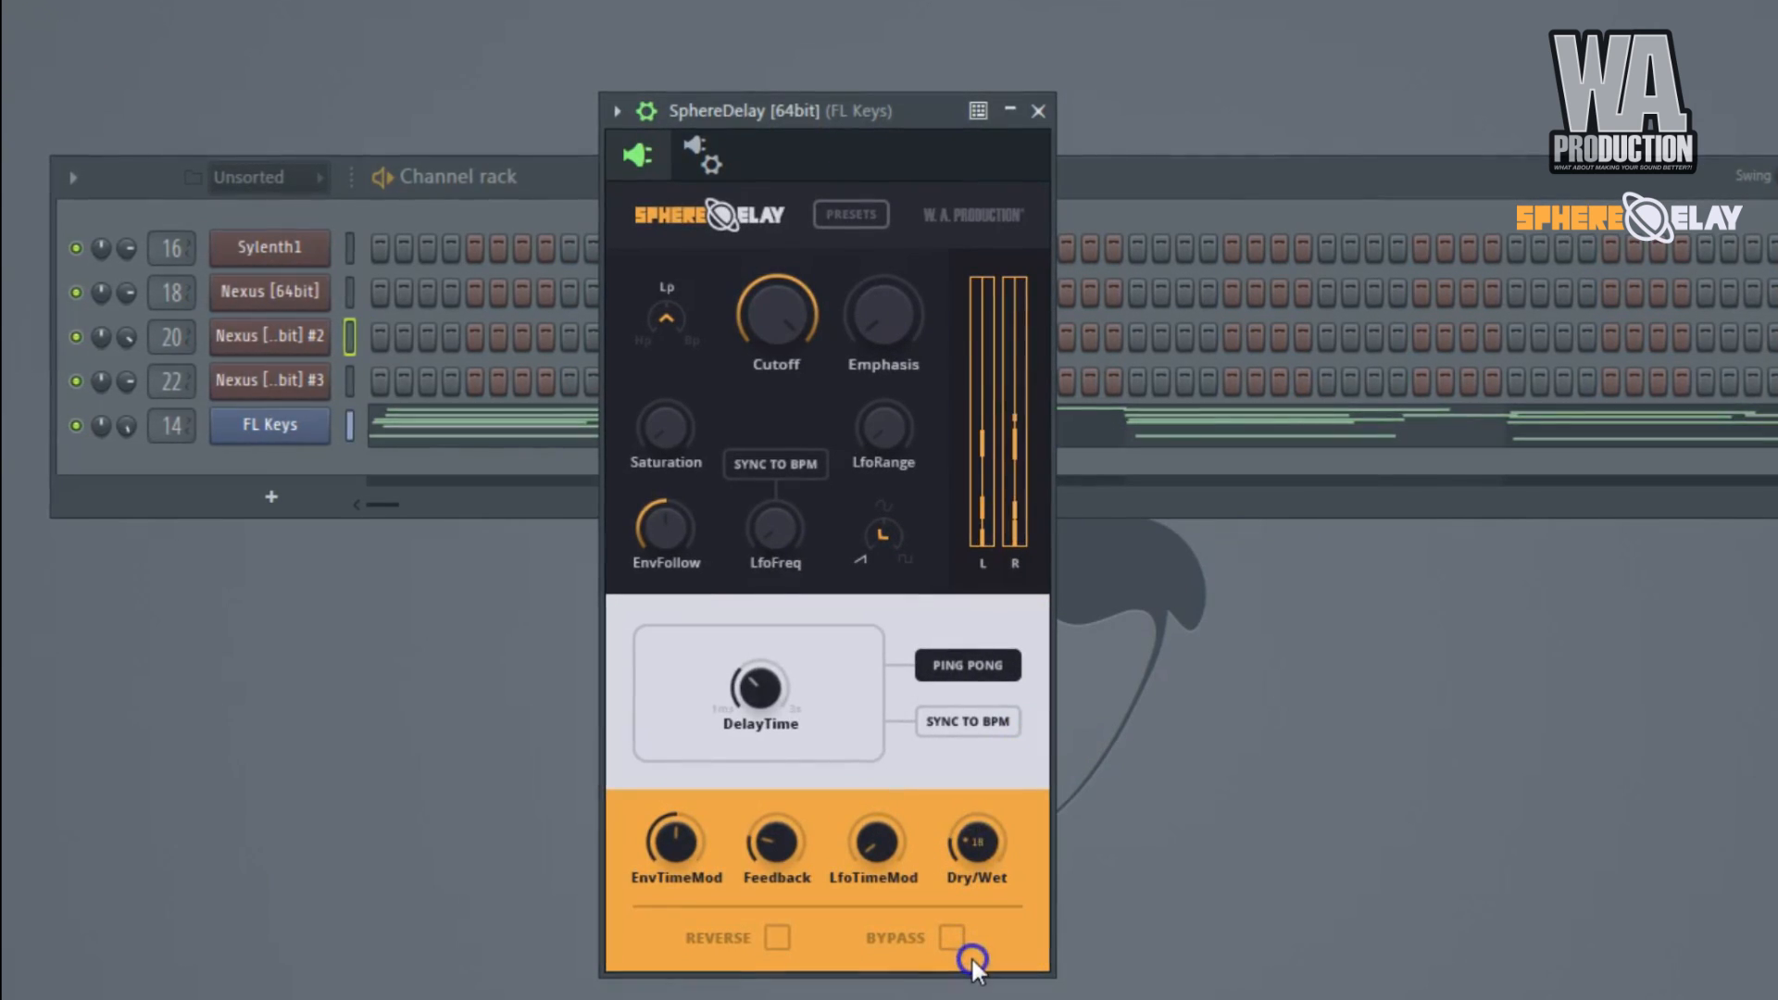
Close the other effect window on the FL Keys track from the mixer view, and hide the mixer again.
{"action": "key", "text": "F9"}
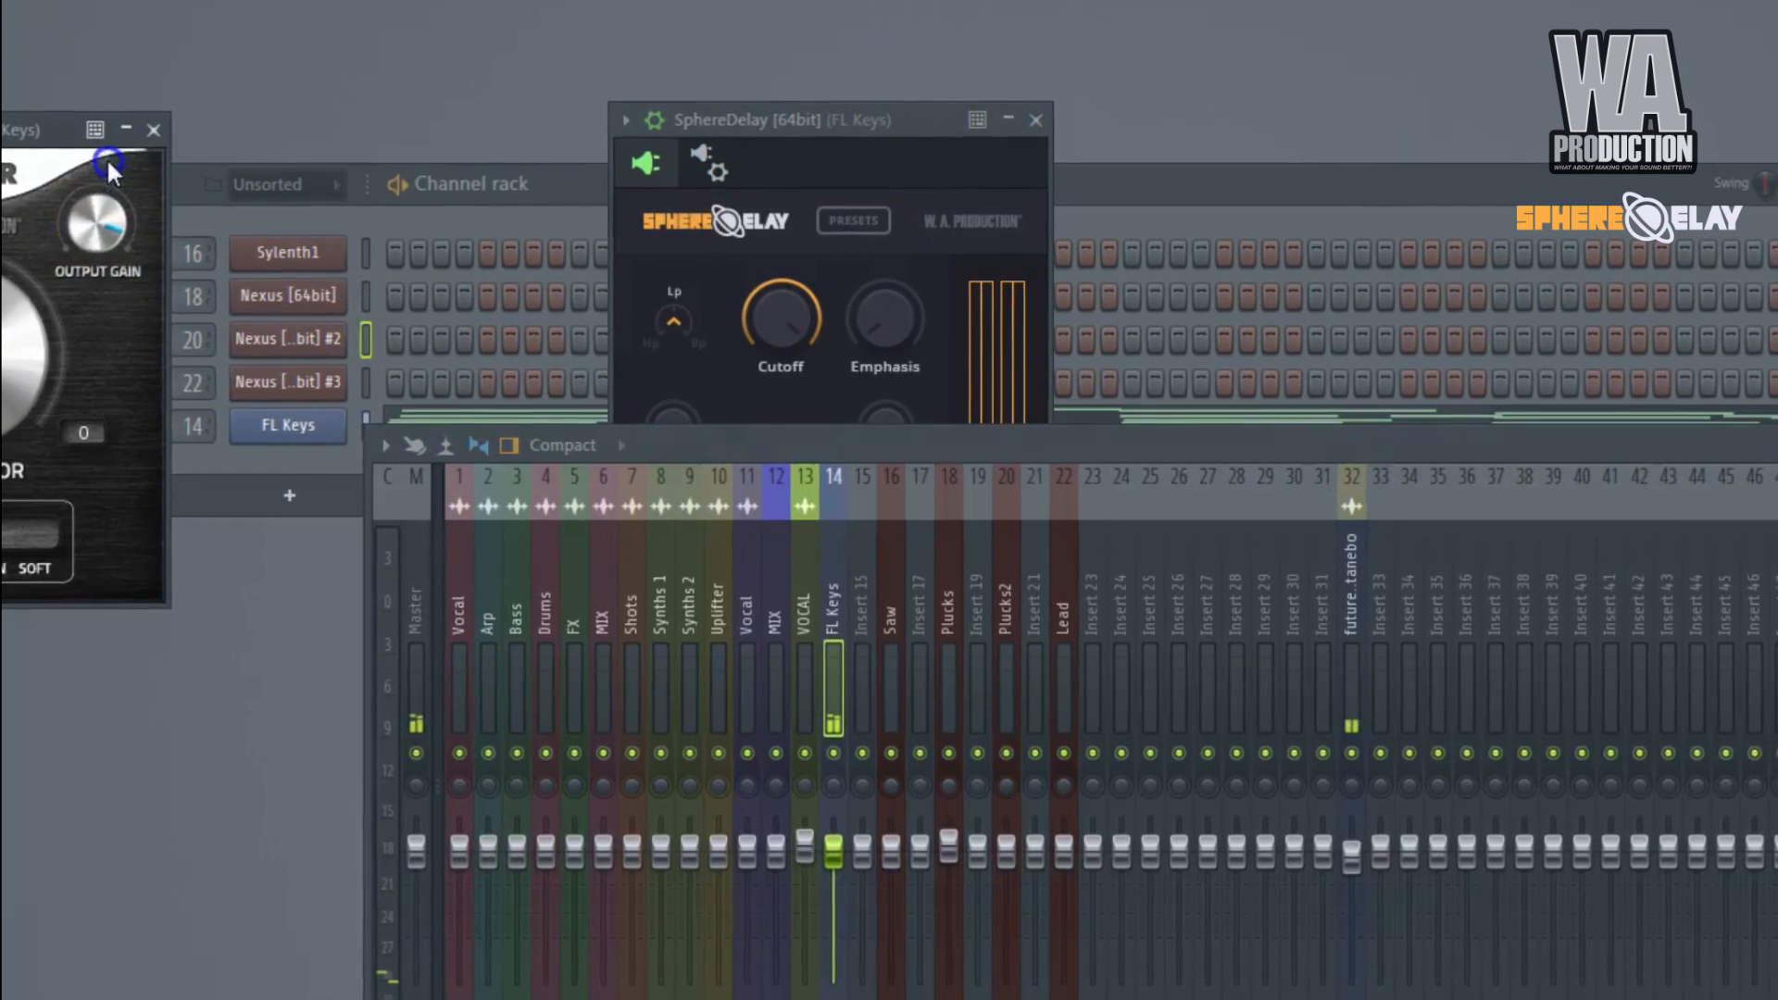
{"action": "left_click", "coordinate": [151, 129]}
{"action": "left_click", "coordinate": [1080, 412]}
{"action": "left_click", "coordinate": [1104, 434]}
{"action": "key", "text": "F9"}
Raise Dry/Wet and slightly lower Cutoff in the FL Keys SphereDelay.
{"action": "left_click_drag", "start_coordinate": [961, 807], "coordinate": [950, 732]}
{"action": "left_click_drag", "start_coordinate": [781, 350], "coordinate": [777, 362]}
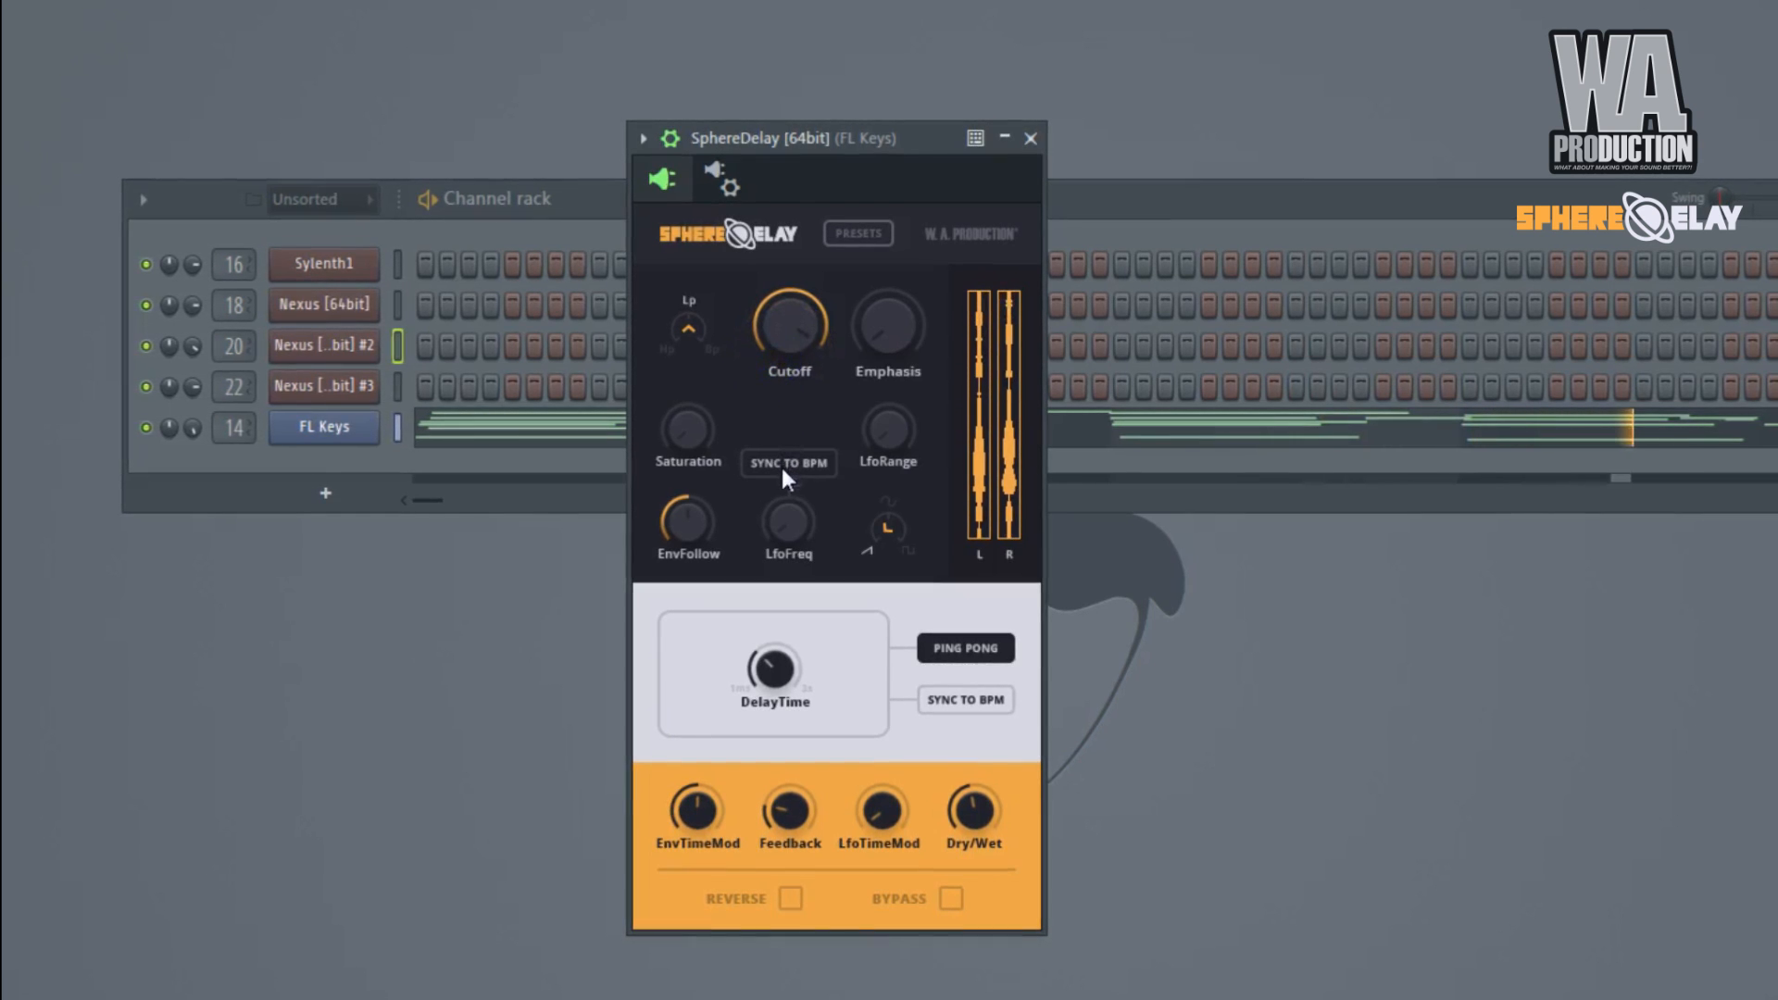
Audition the Birds and HighPass 1 presets in the FL Keys SphereDelay.
{"action": "left_click", "coordinate": [788, 535]}
{"action": "left_click", "coordinate": [882, 524]}
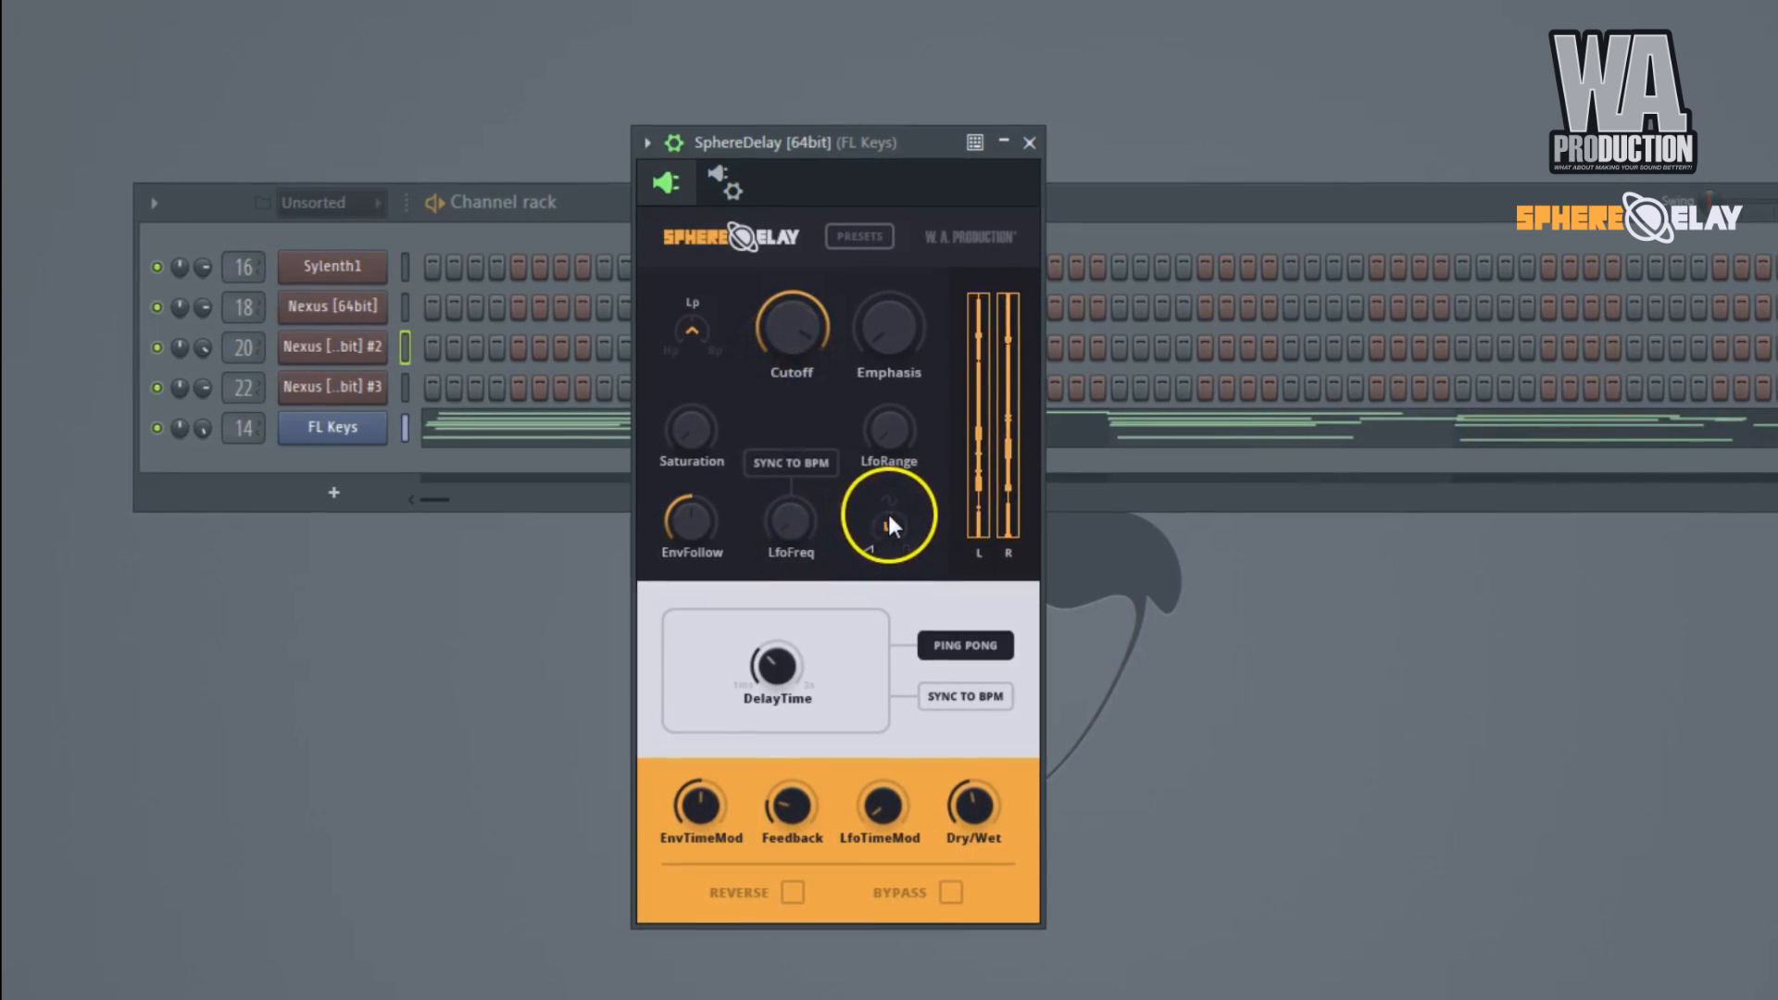
{"action": "left_click", "coordinate": [842, 236]}
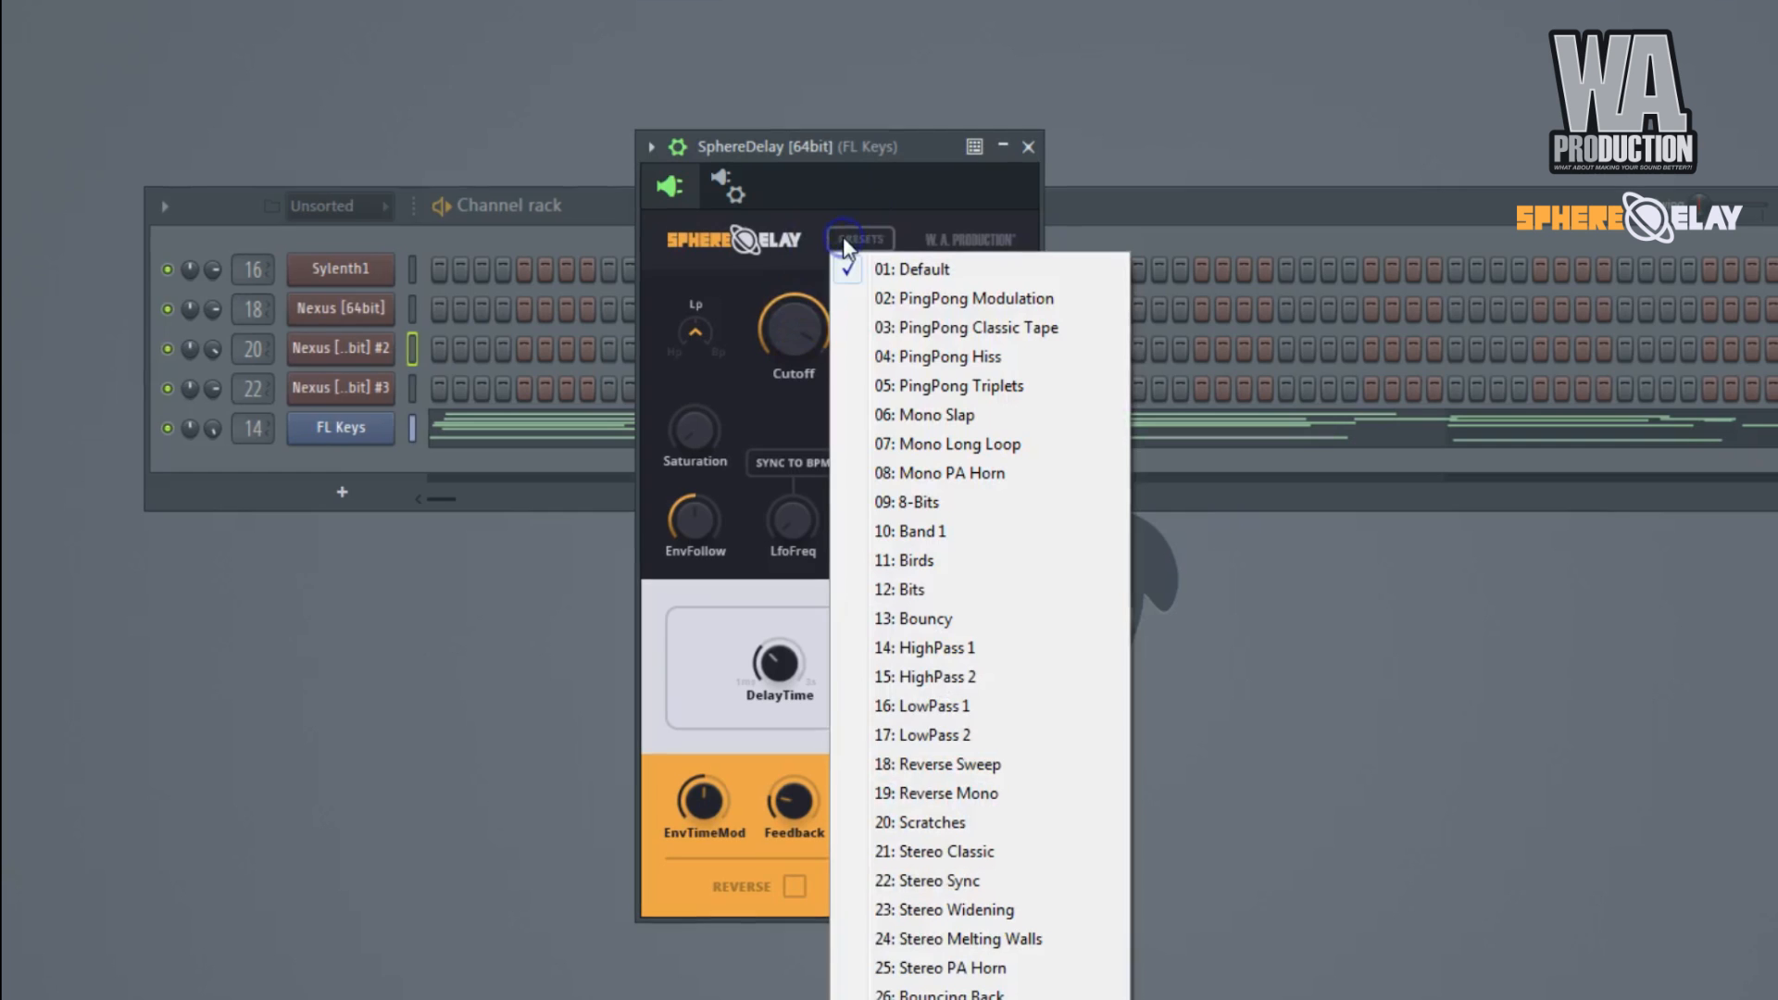
{"action": "left_click", "coordinate": [894, 537]}
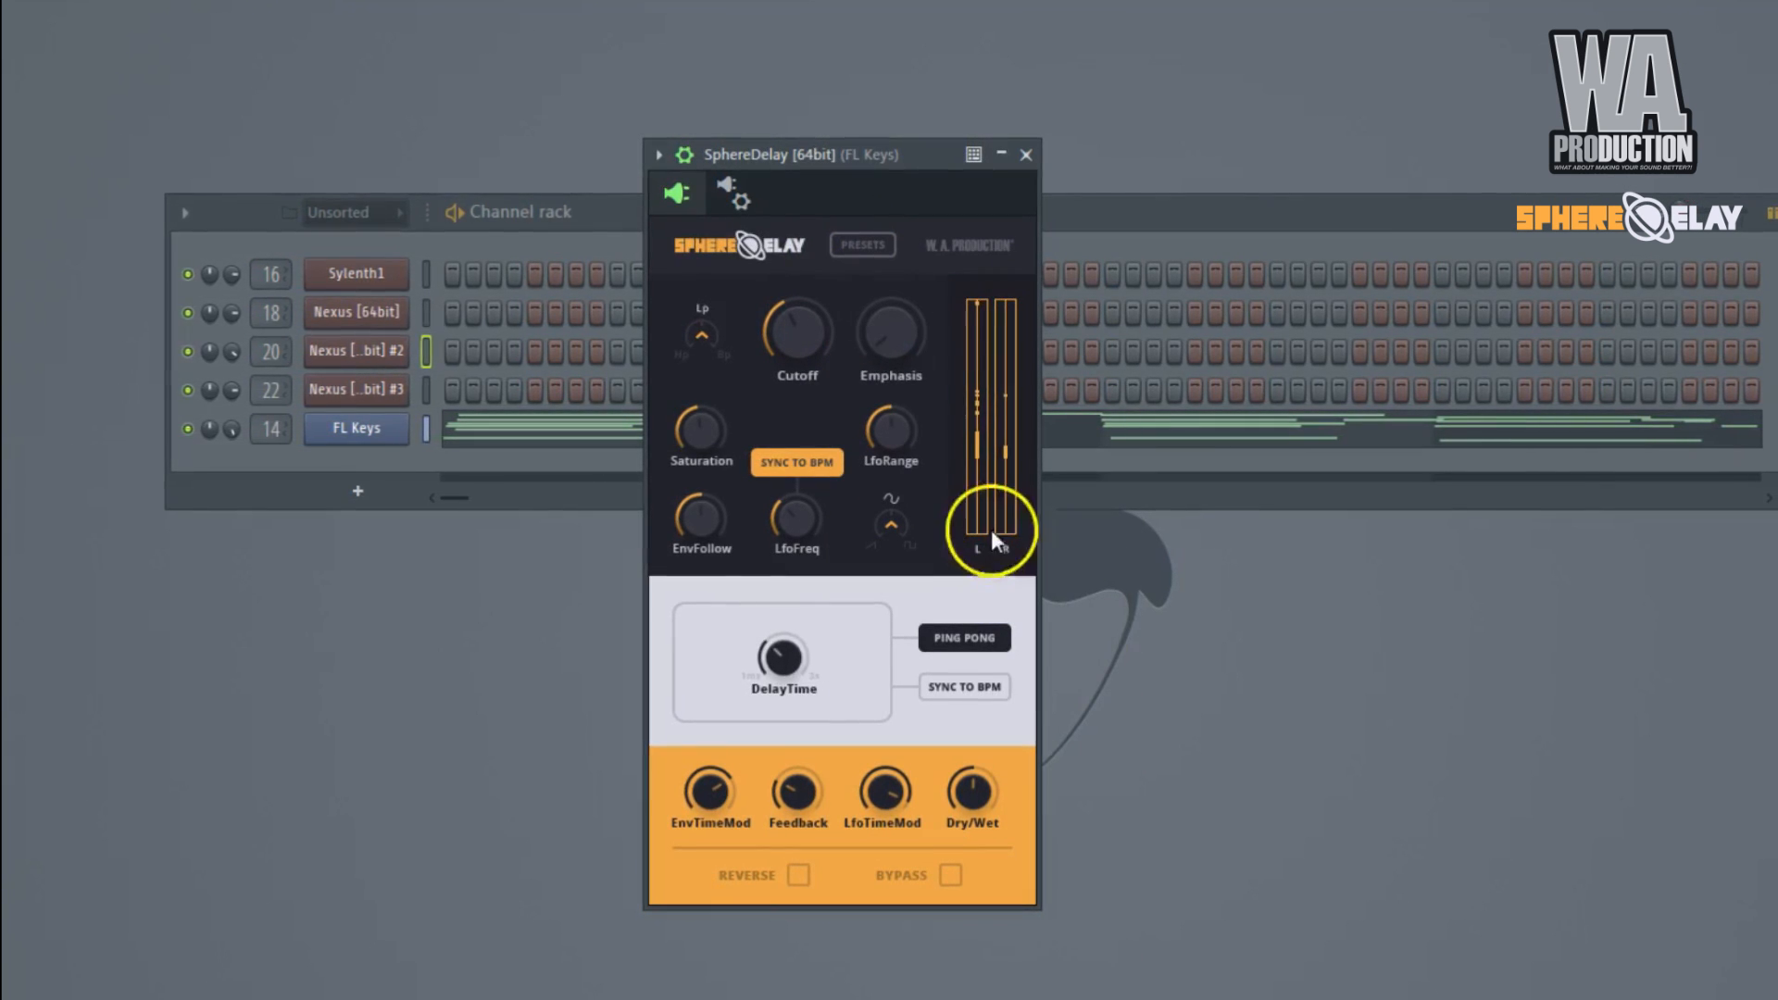
{"action": "left_click", "coordinate": [880, 257]}
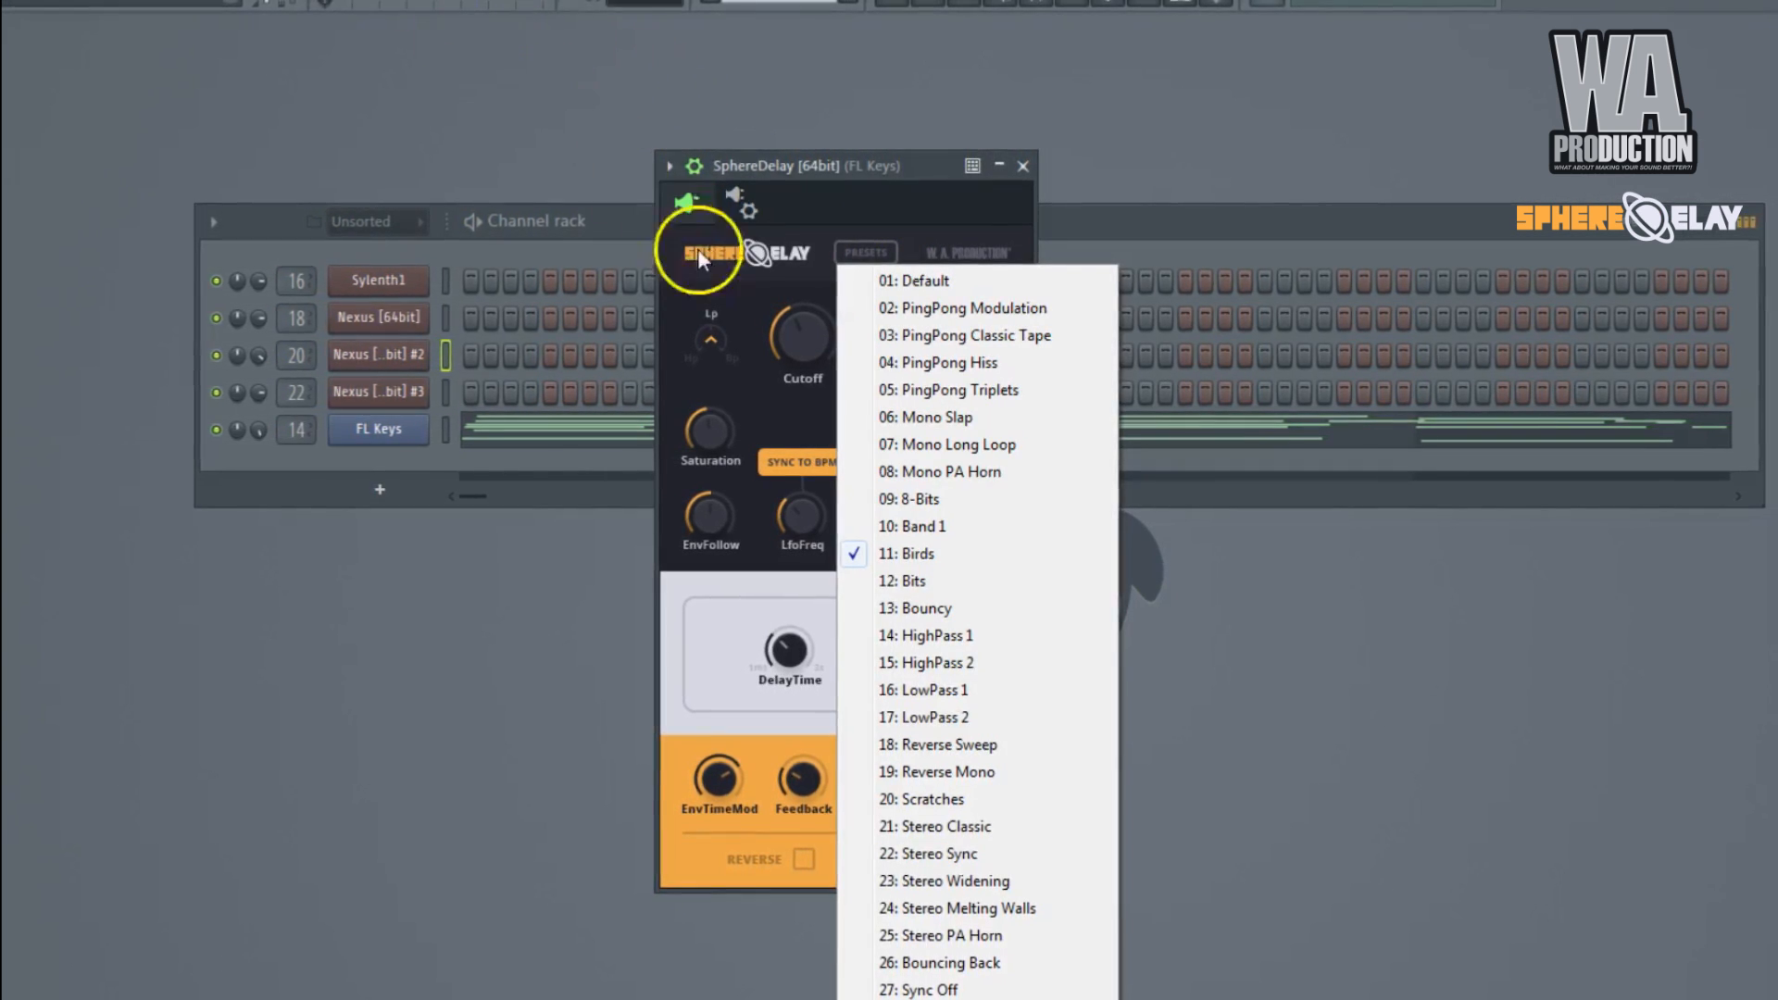
{"action": "left_click", "coordinate": [980, 634]}
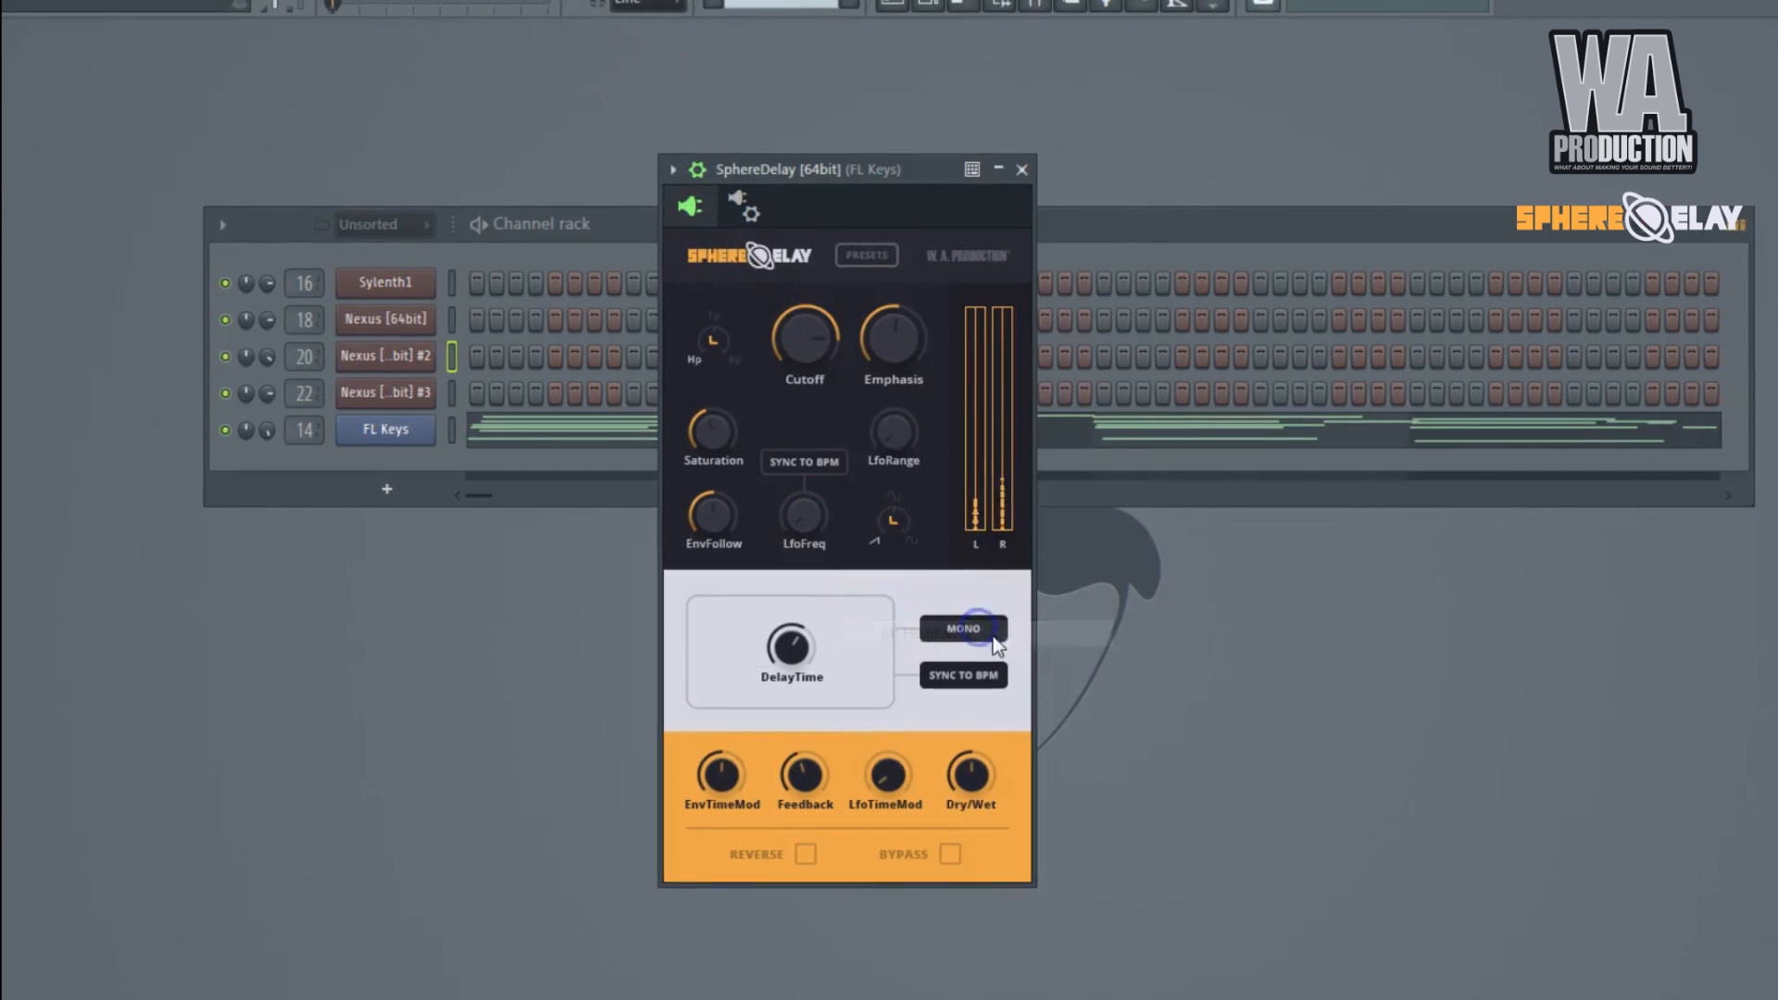
{"action": "key", "text": "space"}
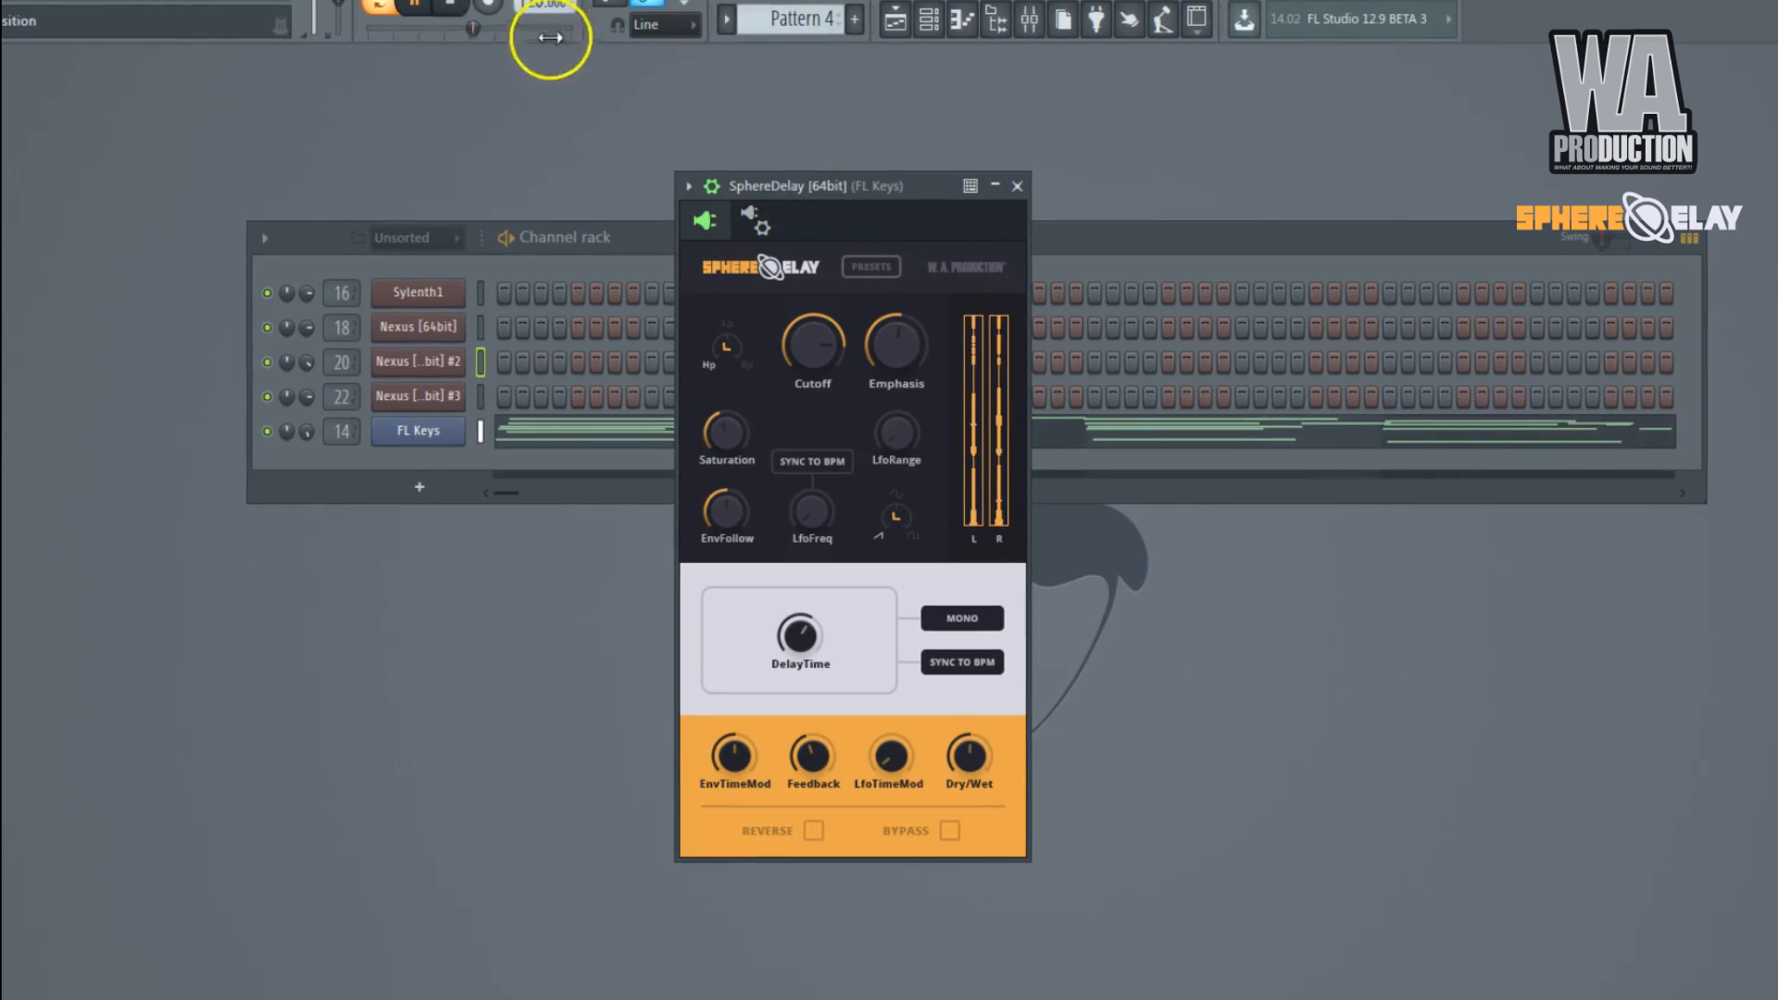
Look over the FL Keys notes in the piano roll and close it.
{"action": "left_click", "coordinate": [1192, 450]}
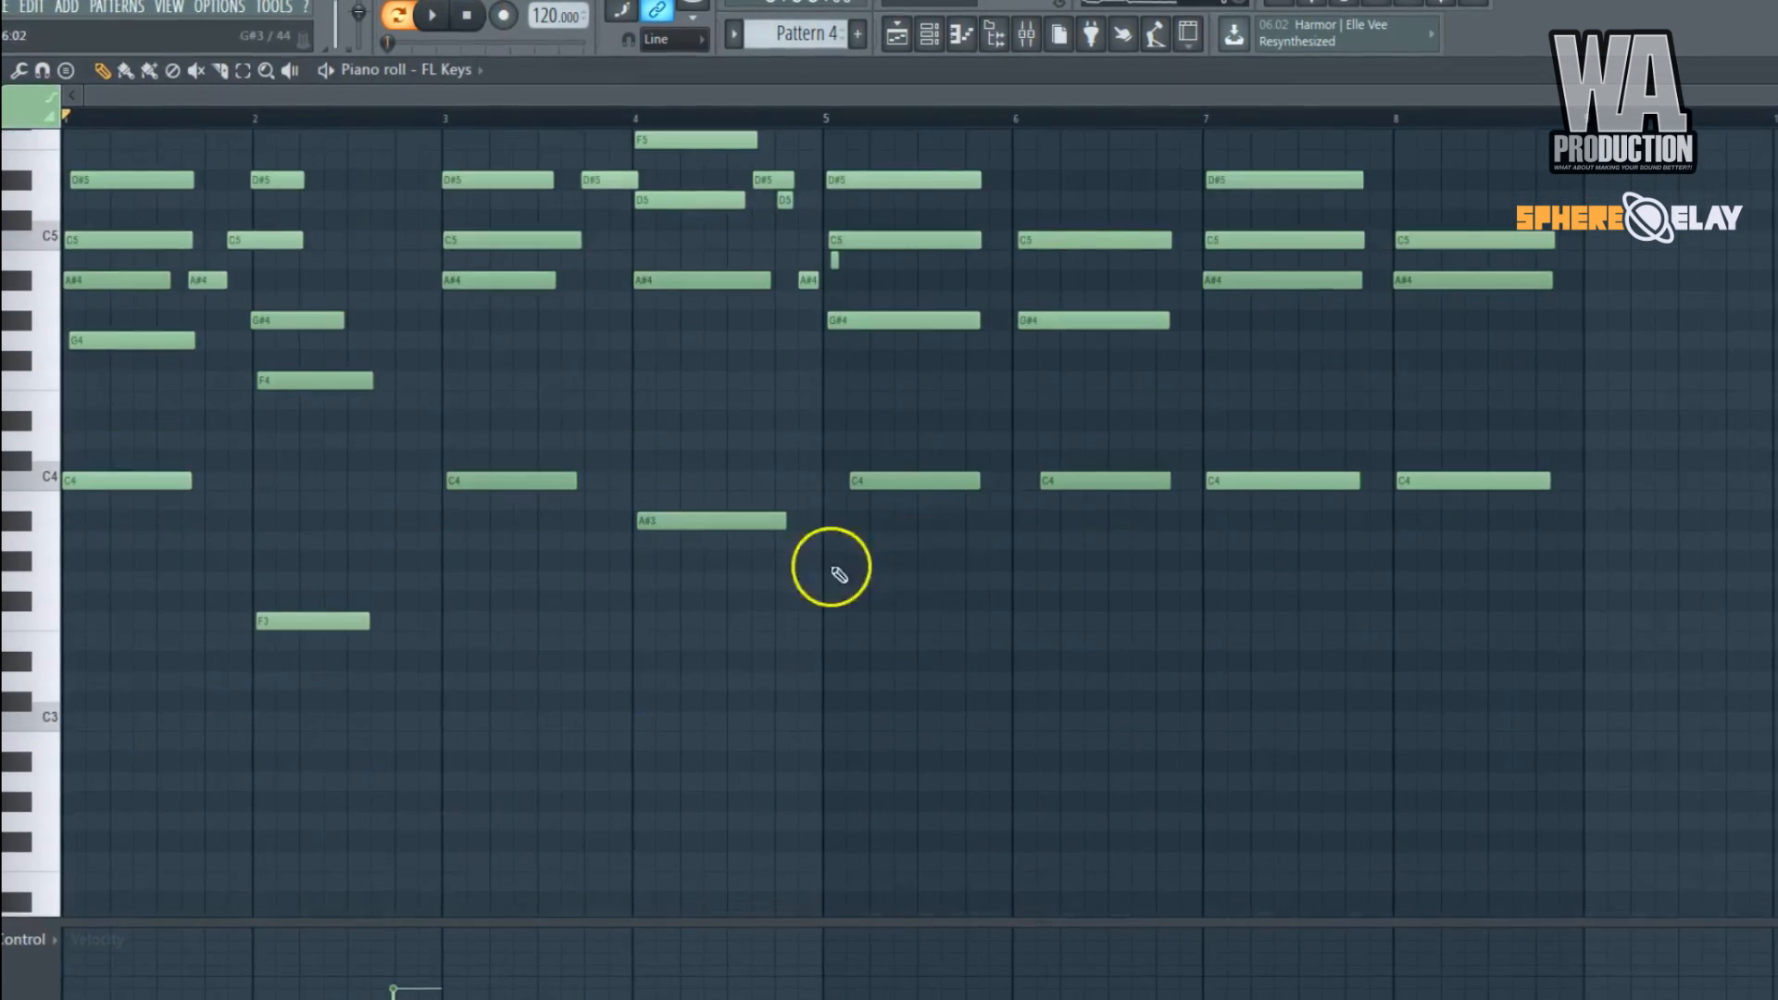
{"action": "scroll", "coordinate": [838, 575], "scroll_direction": "up", "scroll_amount": 4}
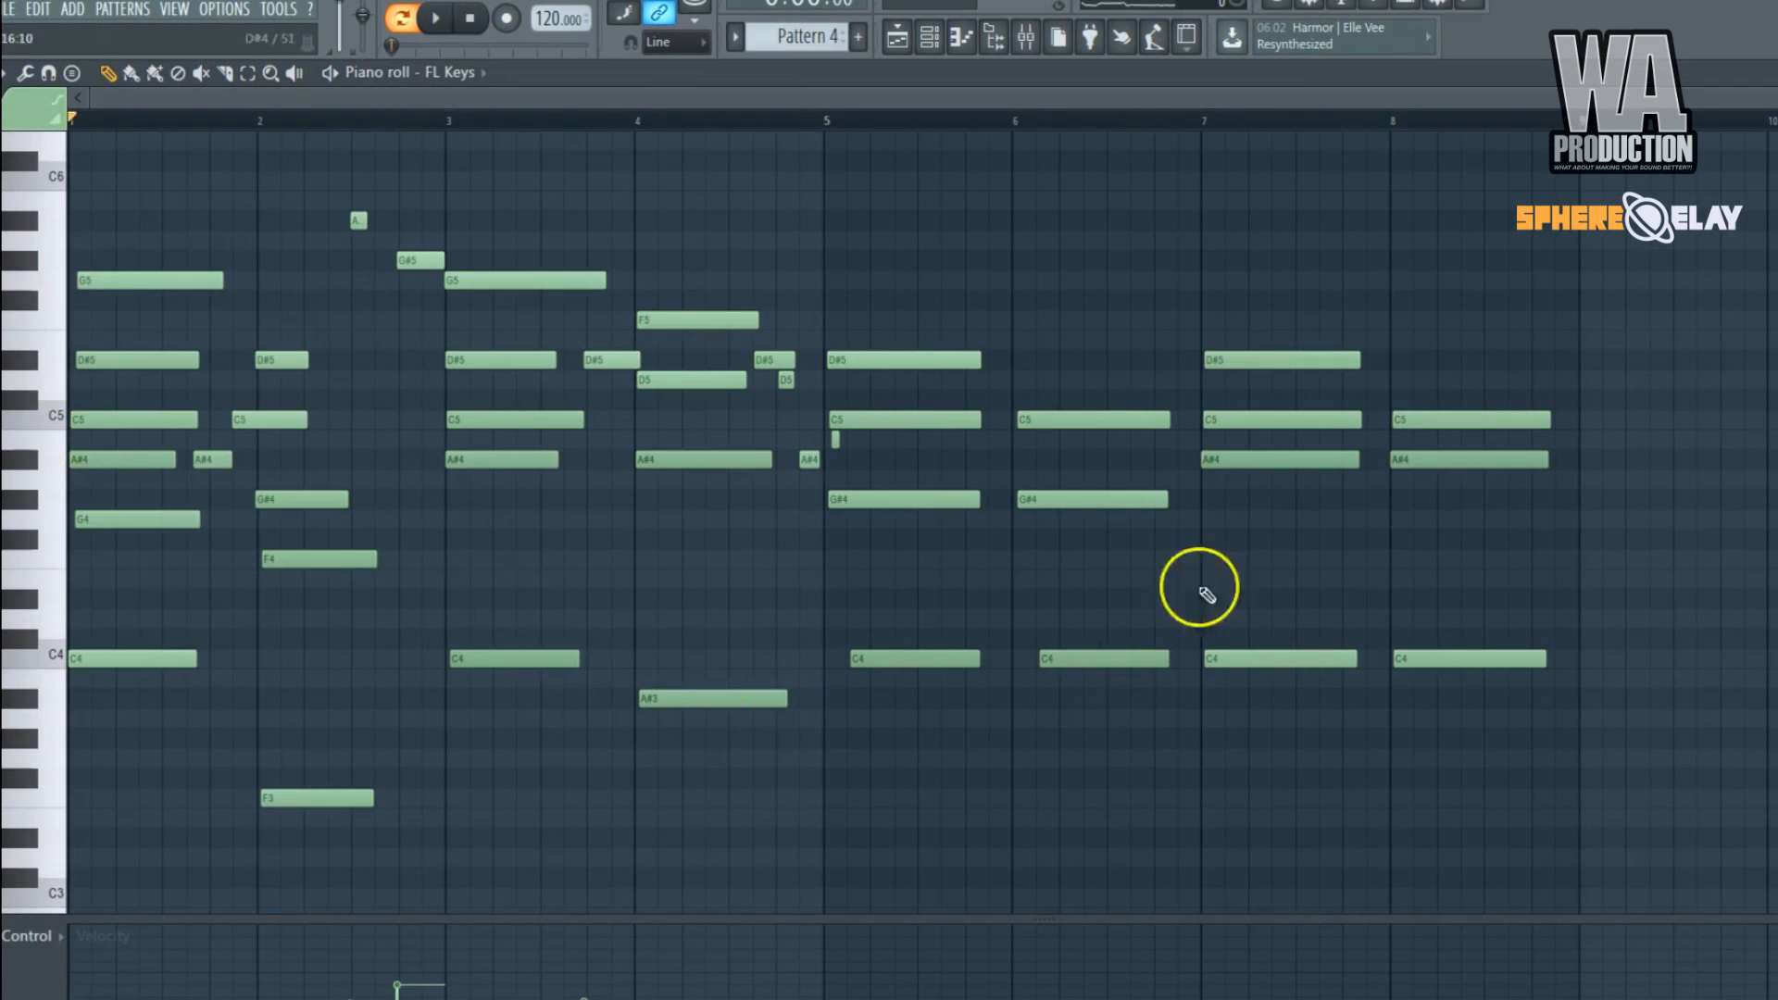
{"action": "right_click", "coordinate": [1185, 78]}
Load the LowPass 1 preset in the FL Keys SphereDelay, adjust Cutoff, and set Dry/Wet to about 0.52.
{"action": "left_click", "coordinate": [880, 275]}
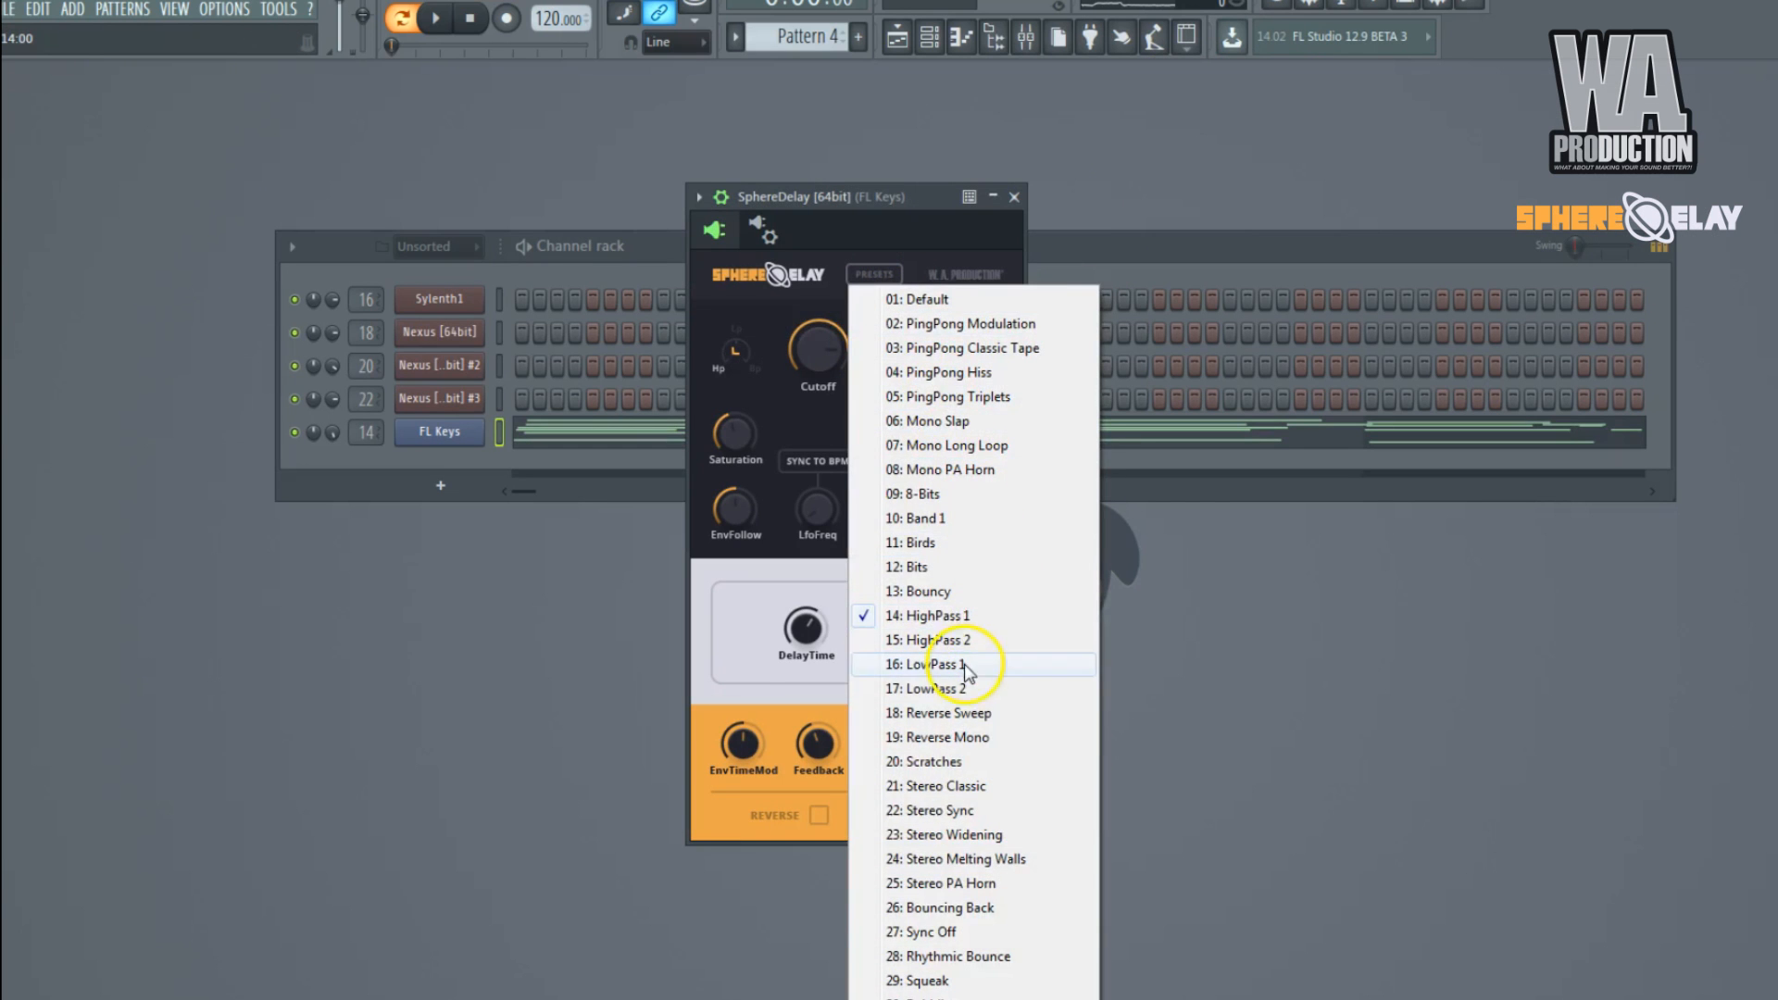
{"action": "left_click", "coordinate": [964, 665]}
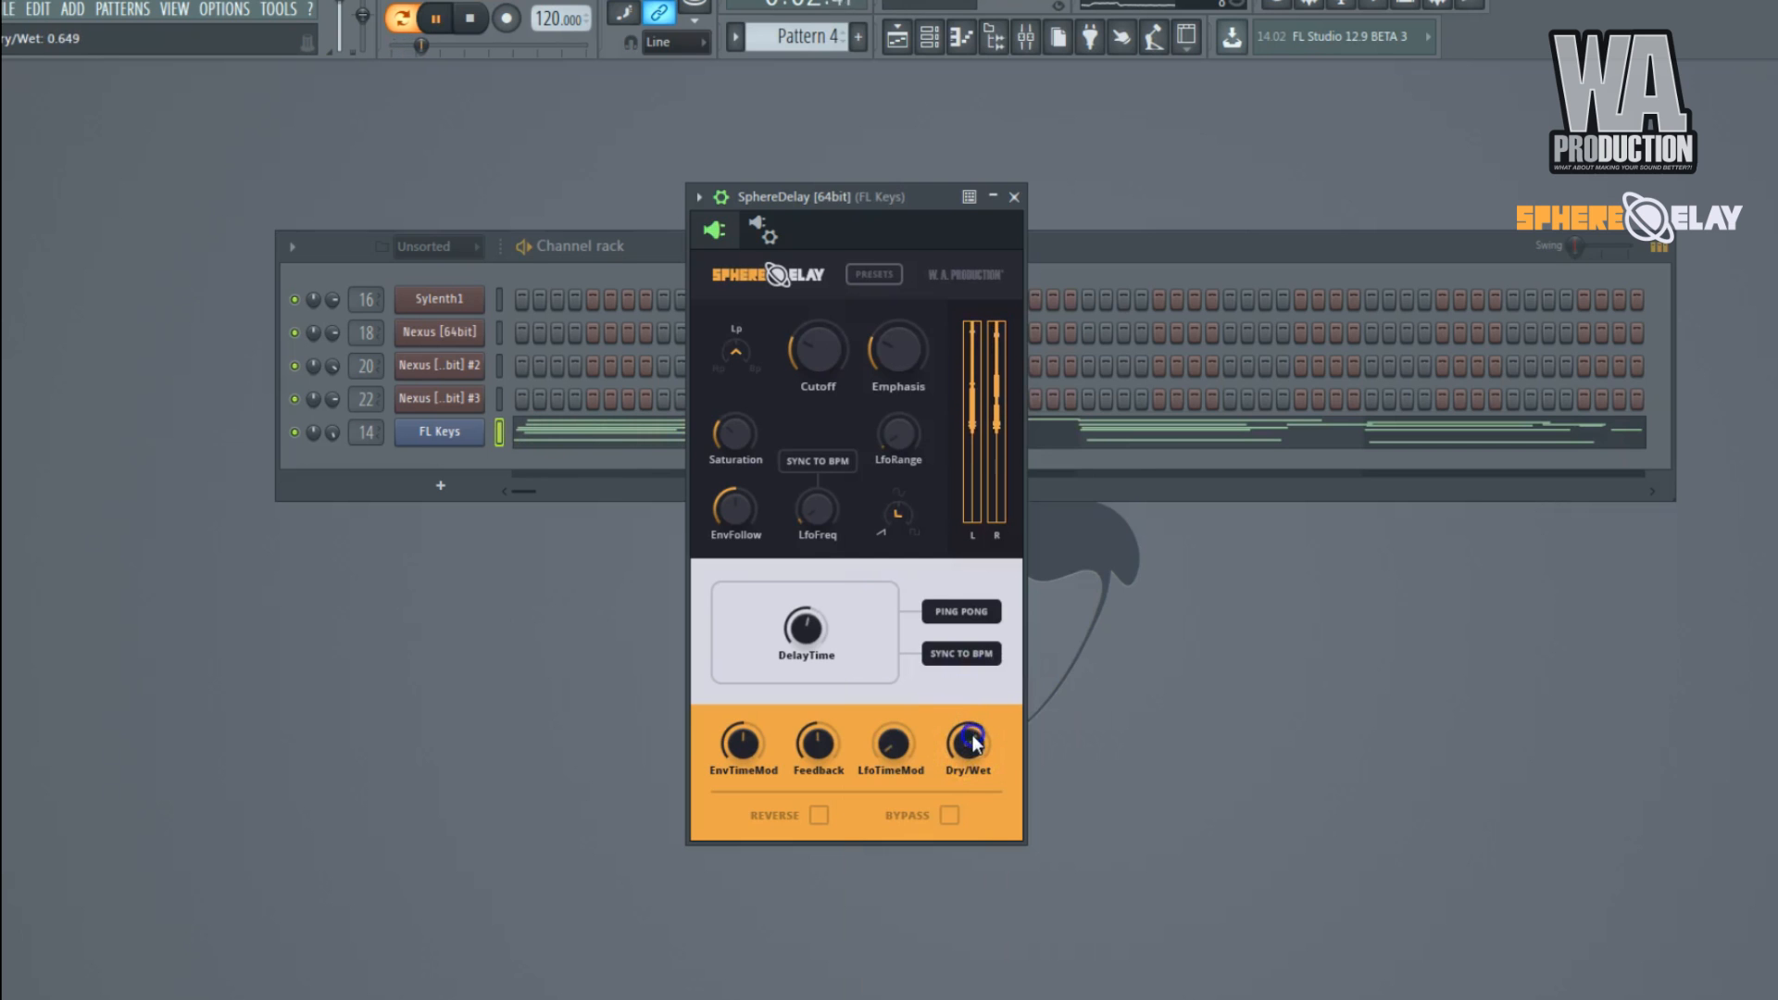
{"action": "mouse_move", "coordinate": [831, 369]}
{"action": "left_mouse_down"}
{"action": "mouse_move", "coordinate": [830, 320]}
{"action": "mouse_move", "coordinate": [824, 385]}
{"action": "left_mouse_up"}
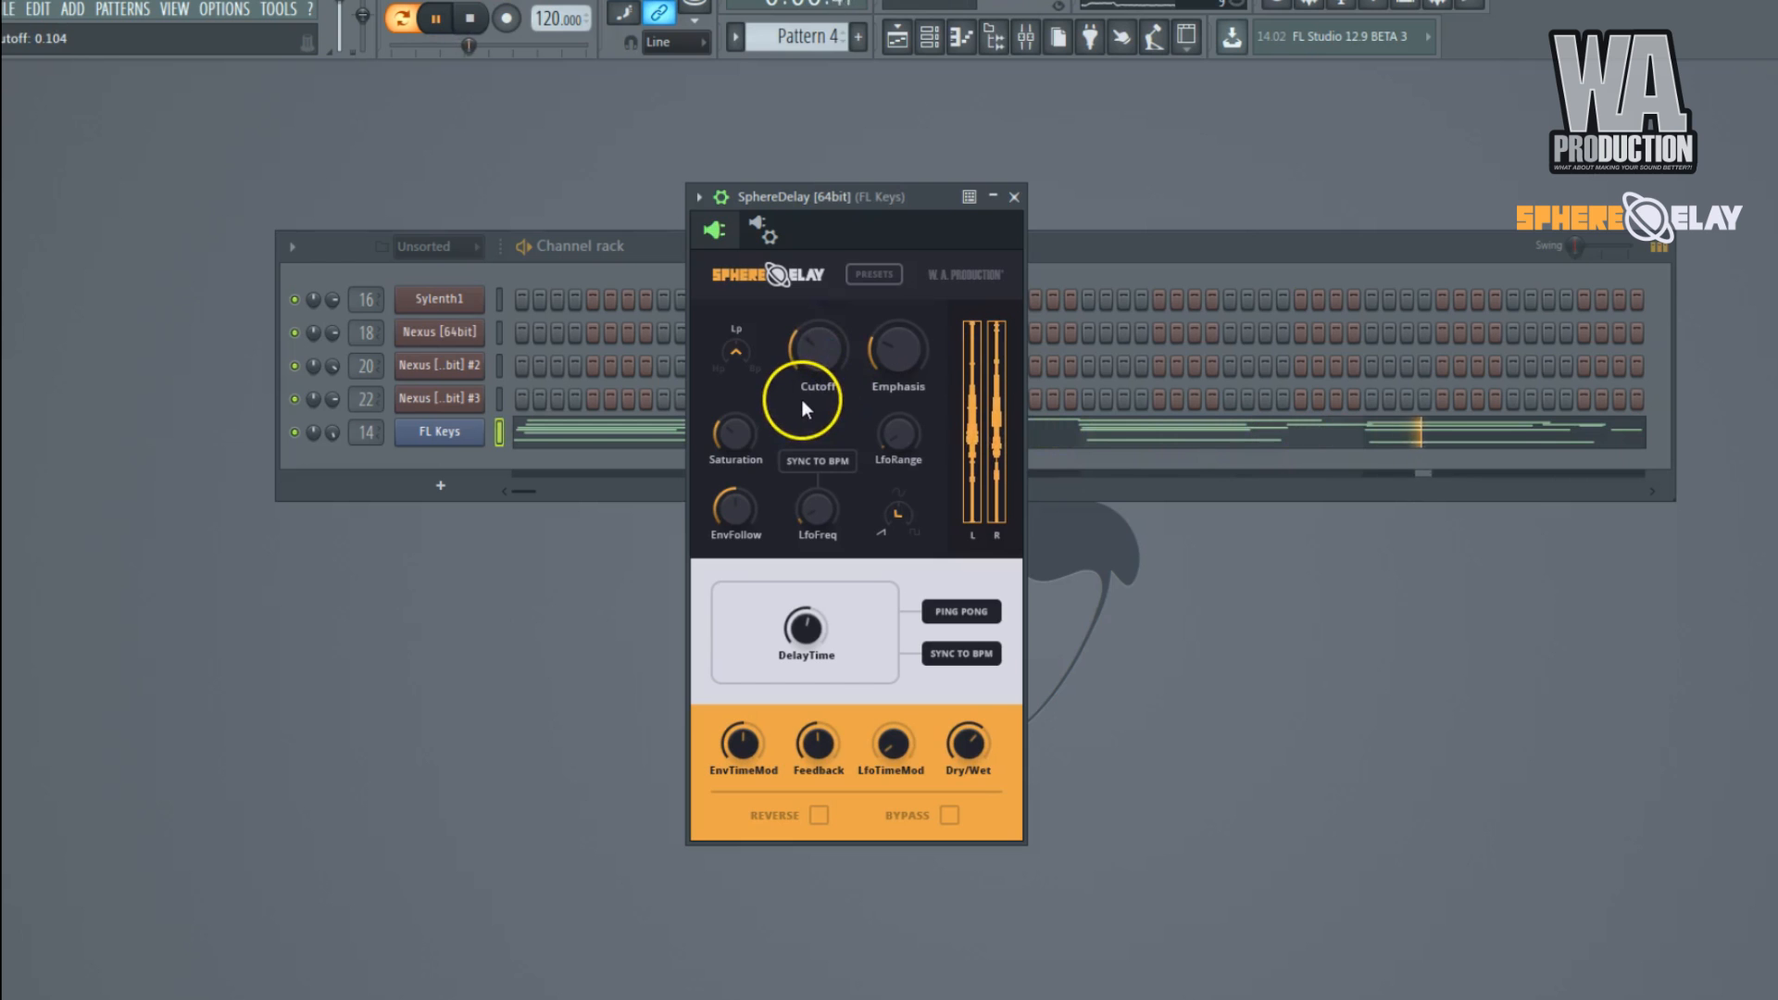
{"action": "left_click", "coordinate": [958, 744]}
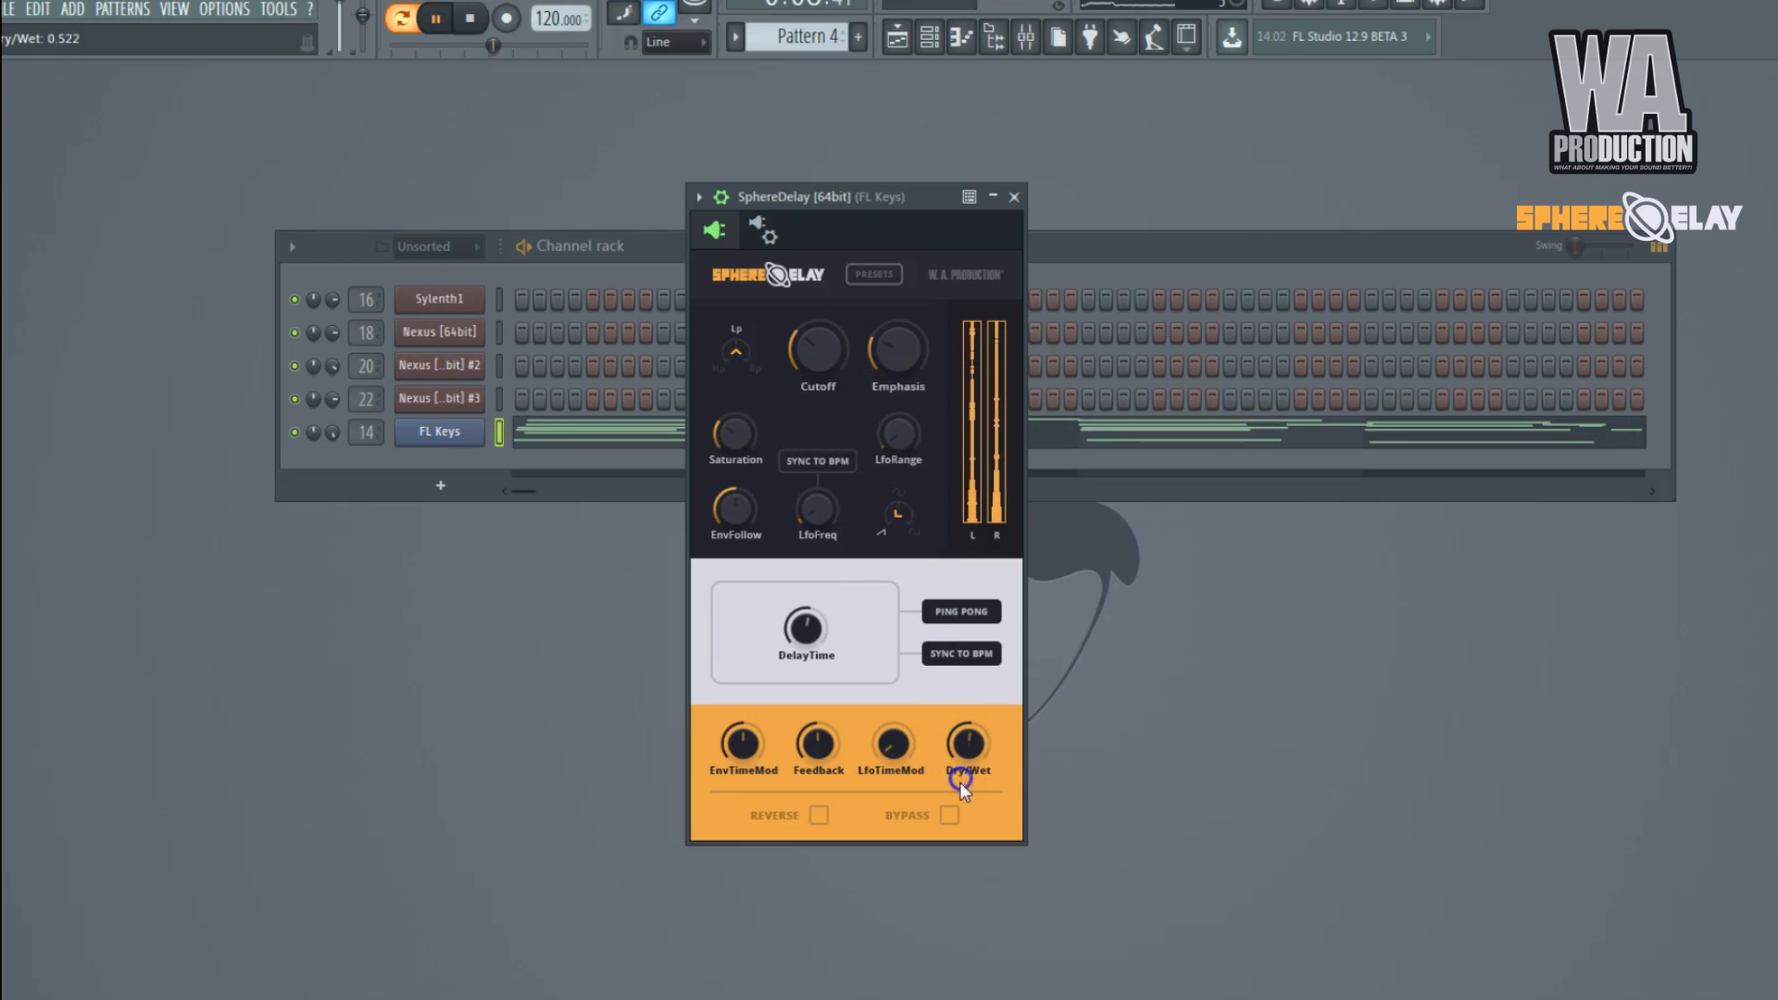
{"action": "left_click", "coordinate": [1098, 746]}
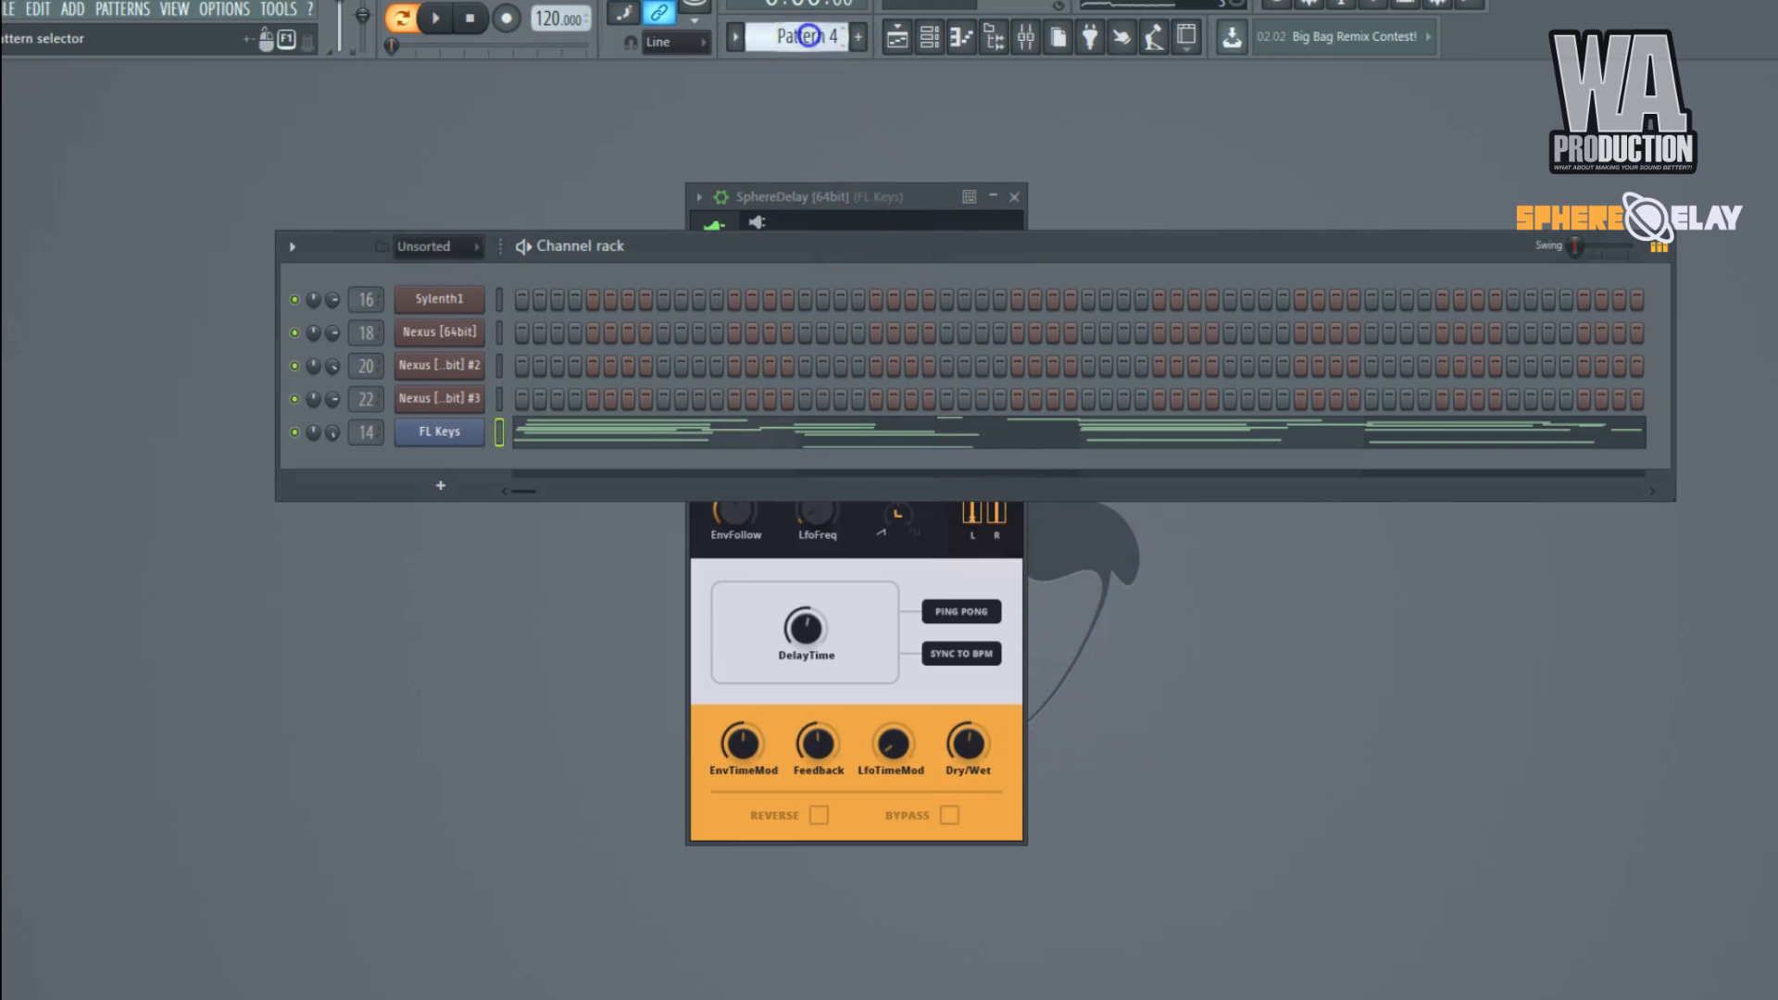
Switch to Pattern 5, close the FL Keys SphereDelay window, and play the lead pattern.
{"action": "scroll", "coordinate": [809, 36], "scroll_direction": "up", "scroll_amount": 1}
{"action": "right_click", "coordinate": [912, 194]}
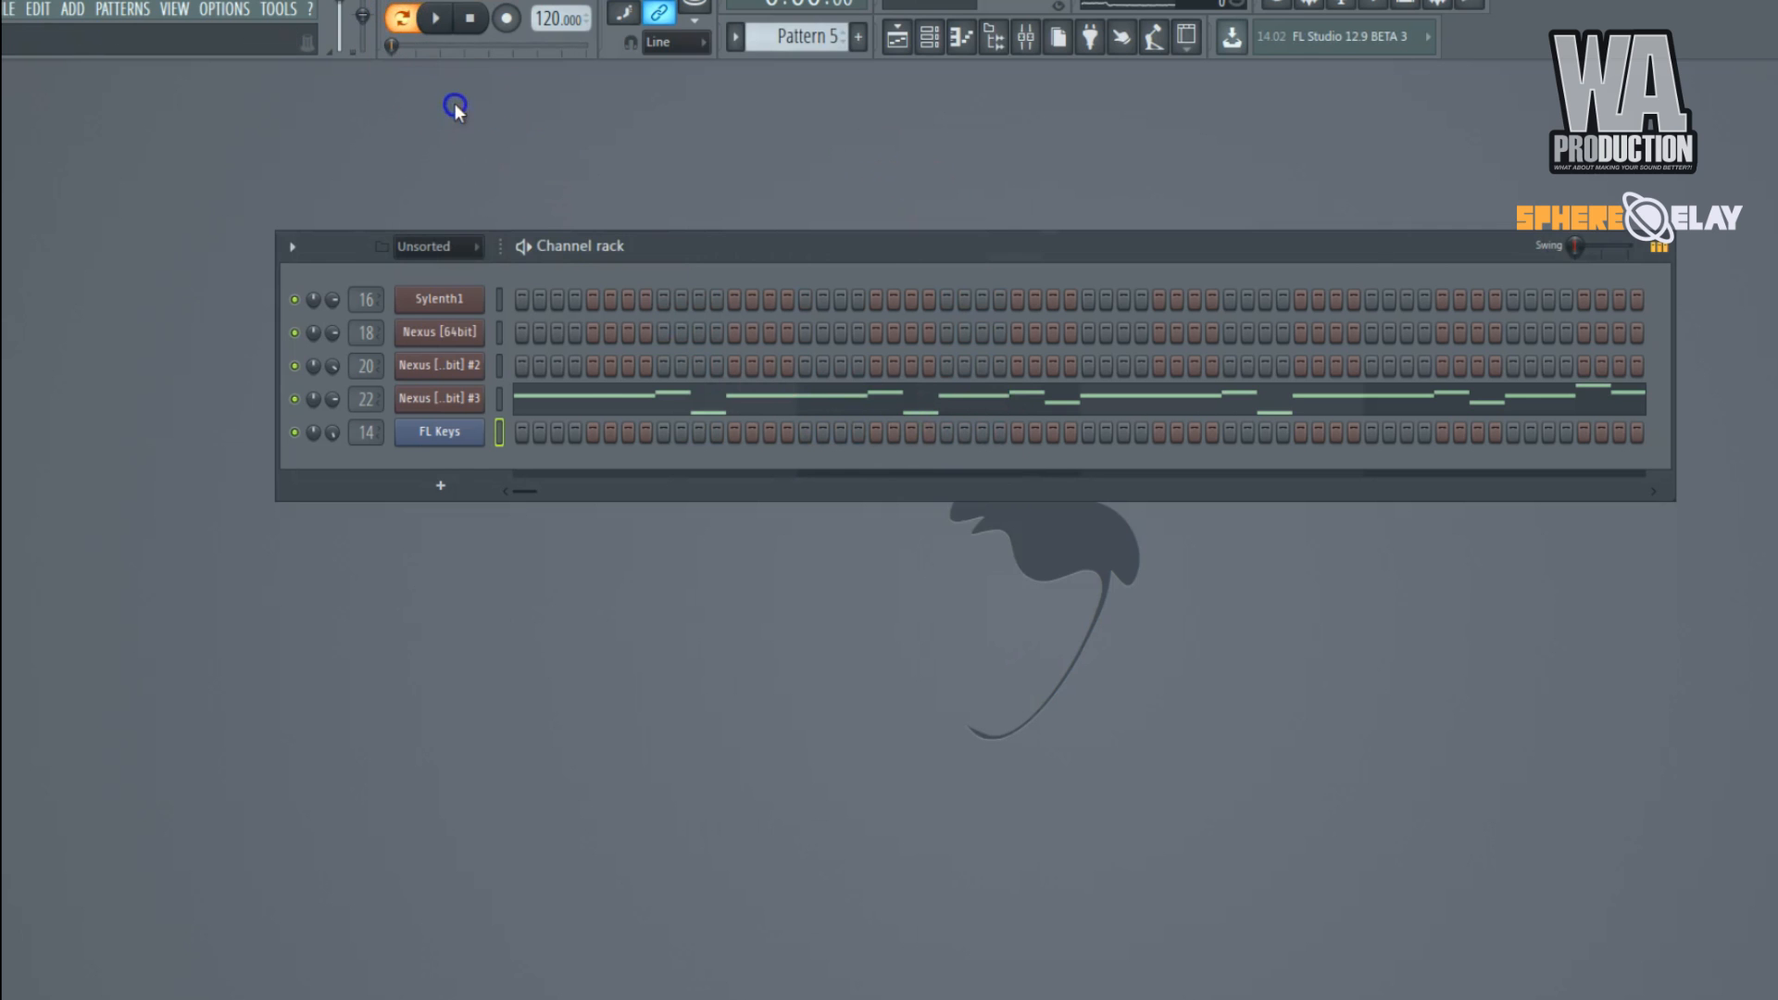
{"action": "key", "text": "space"}
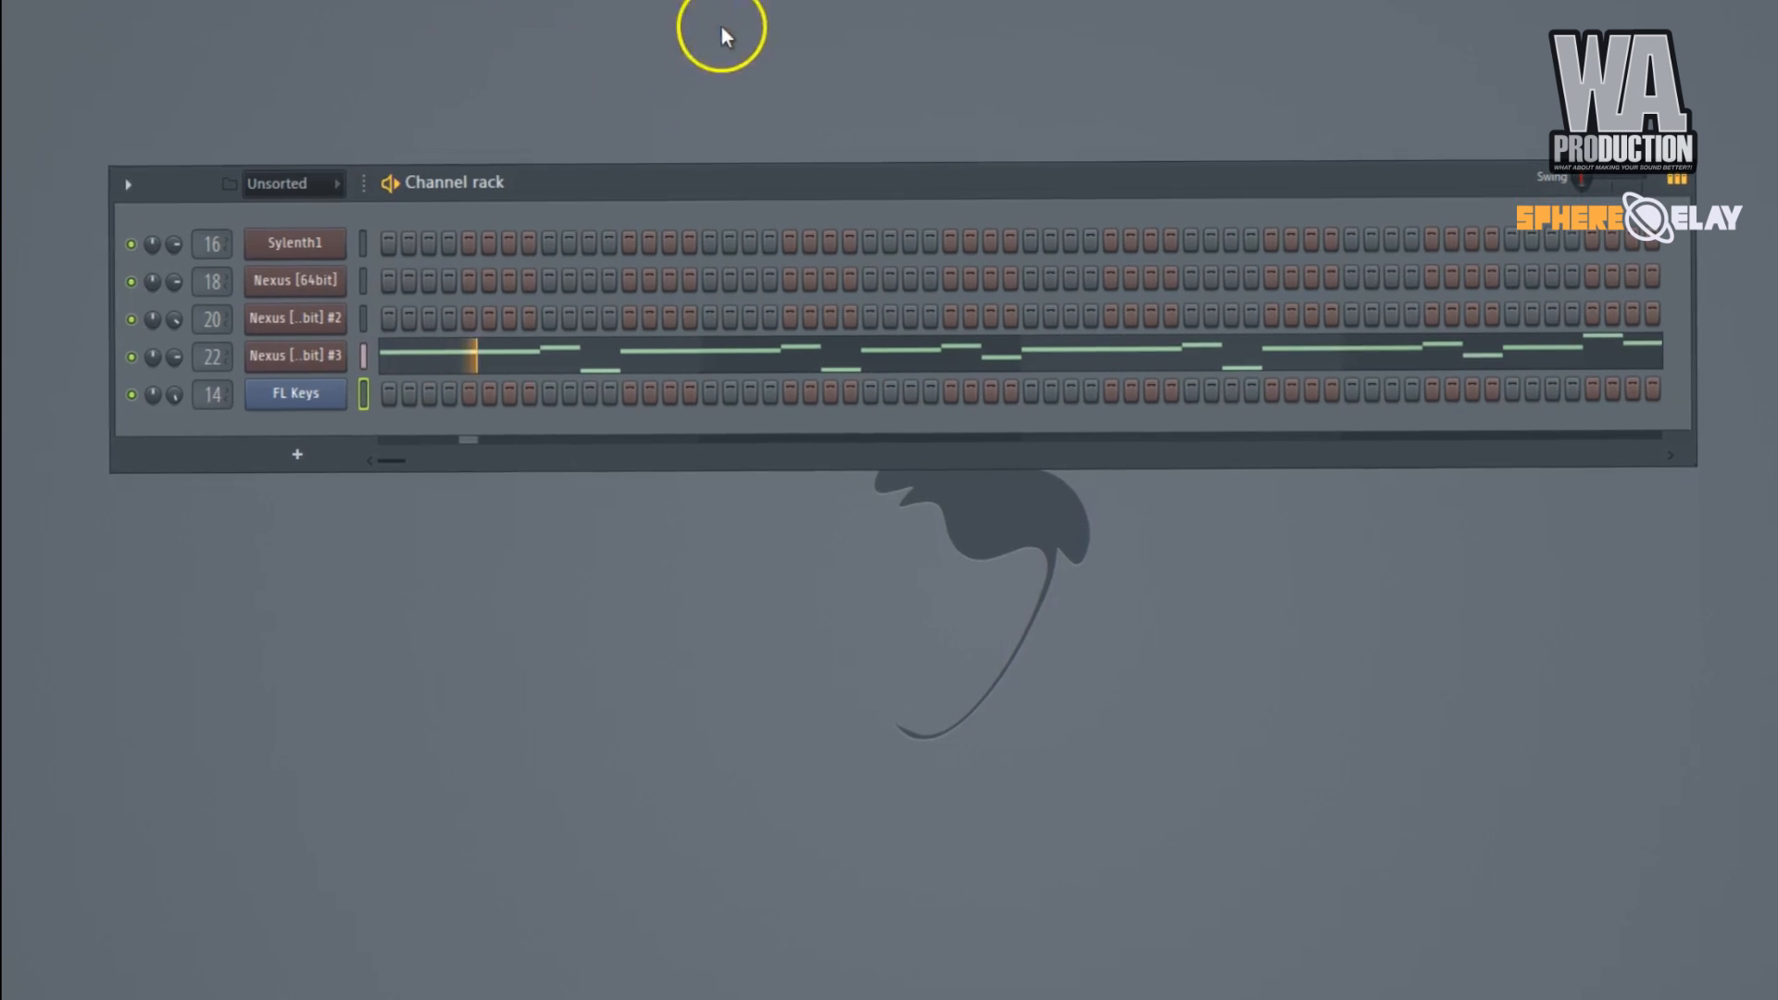
Bring up SphereDelay on the Lead mixer track, hide the mixer, and move the plugin window into clear view.
{"action": "key", "text": "F9"}
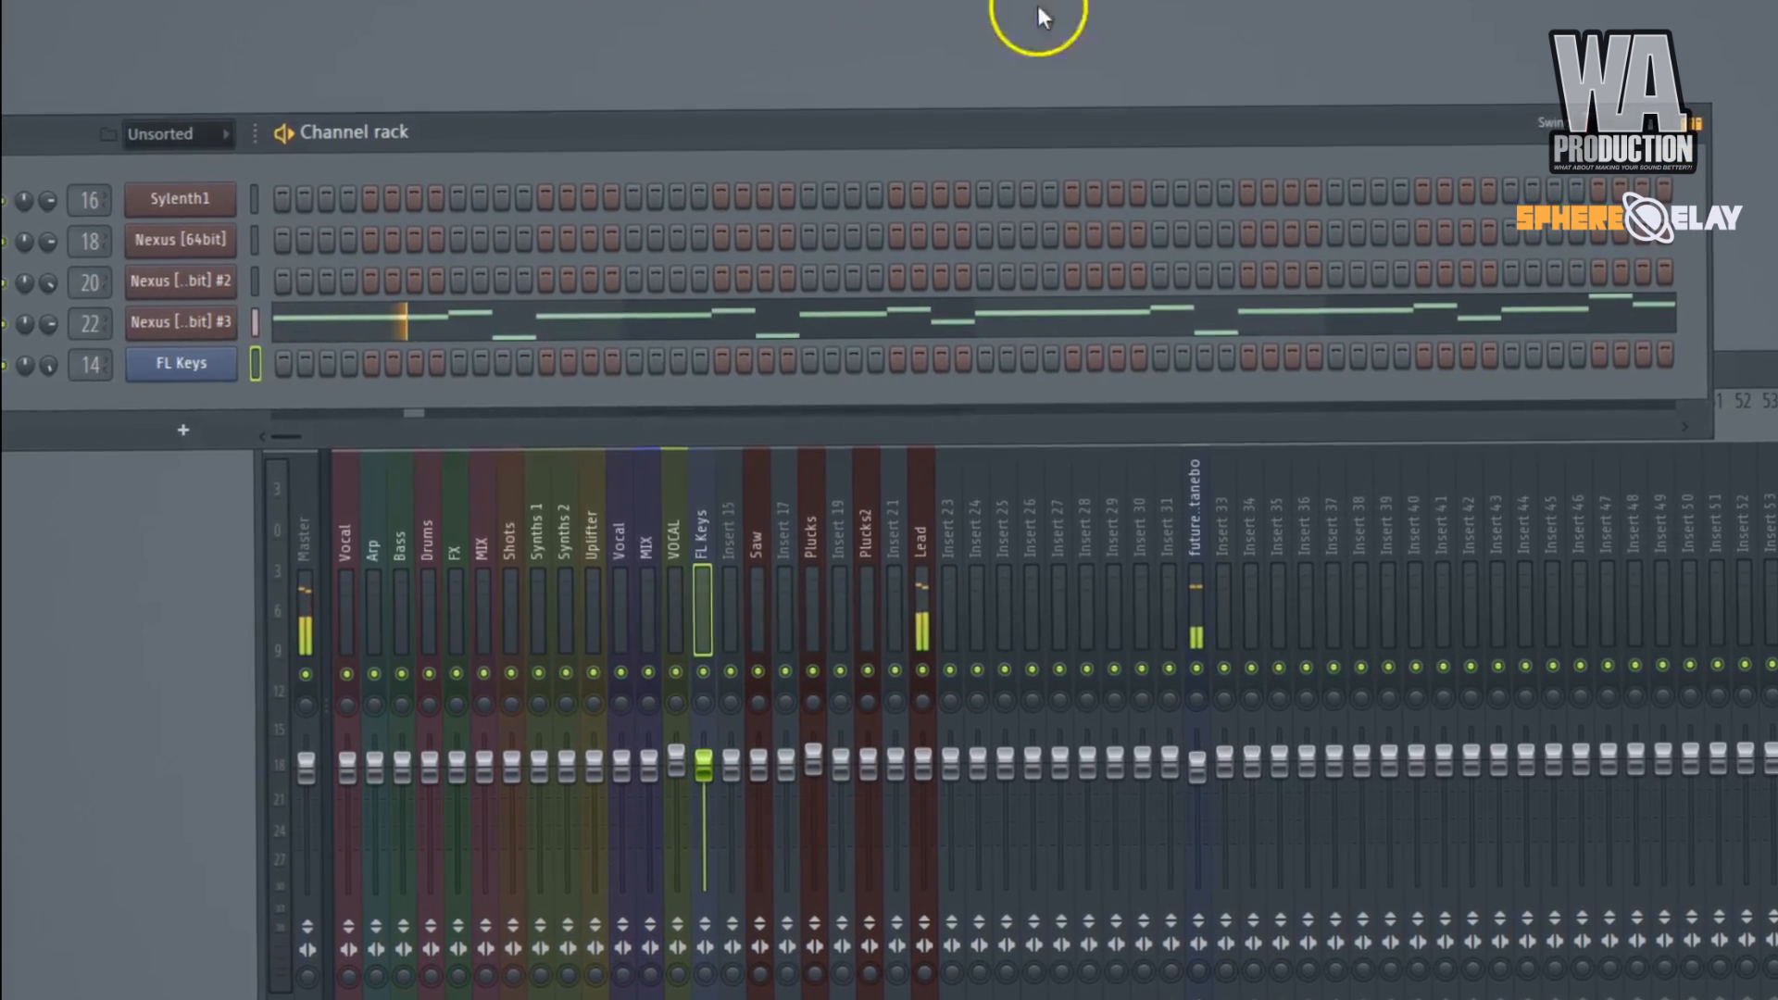
{"action": "left_click", "coordinate": [914, 542]}
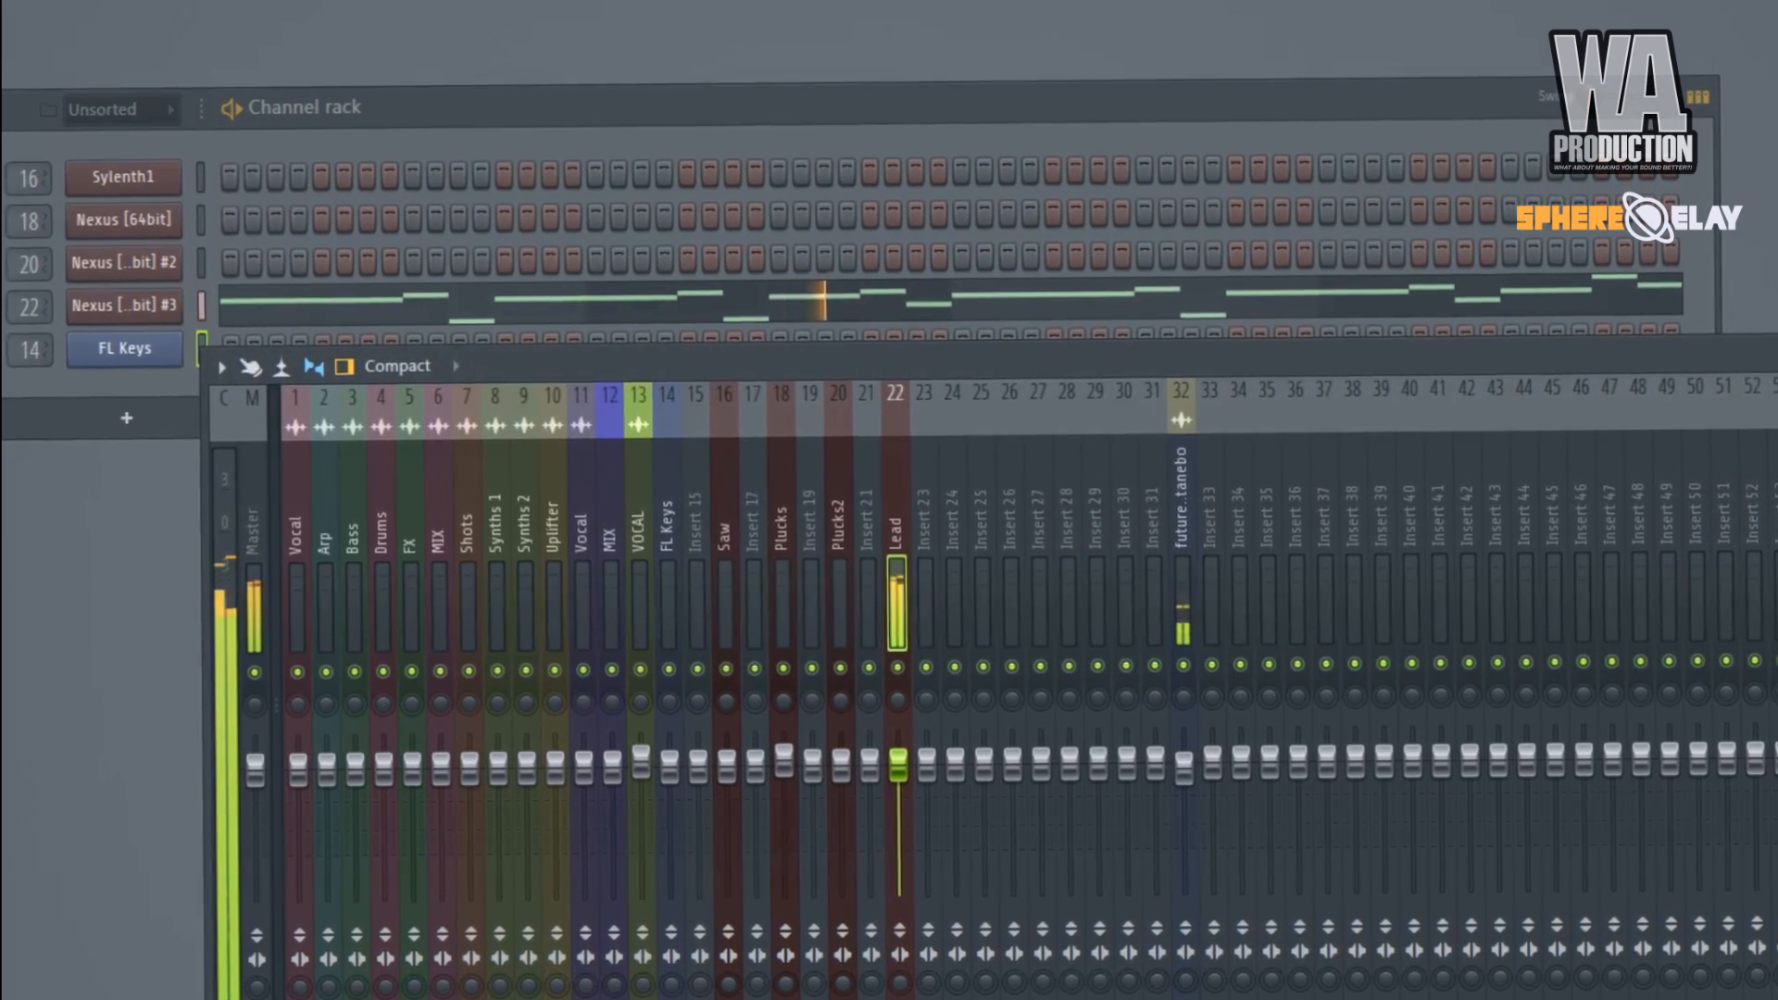
{"action": "left_click_drag", "start_coordinate": [144, 948], "coordinate": [145, 985]}
{"action": "key", "text": "F9"}
{"action": "key", "text": "F9"}
{"action": "left_click_drag", "start_coordinate": [31, 257], "coordinate": [1478, 126]}
Sync the Lead SphereDelay's delay to the BPM and raise its DelayTime.
{"action": "left_click", "coordinate": [1563, 721]}
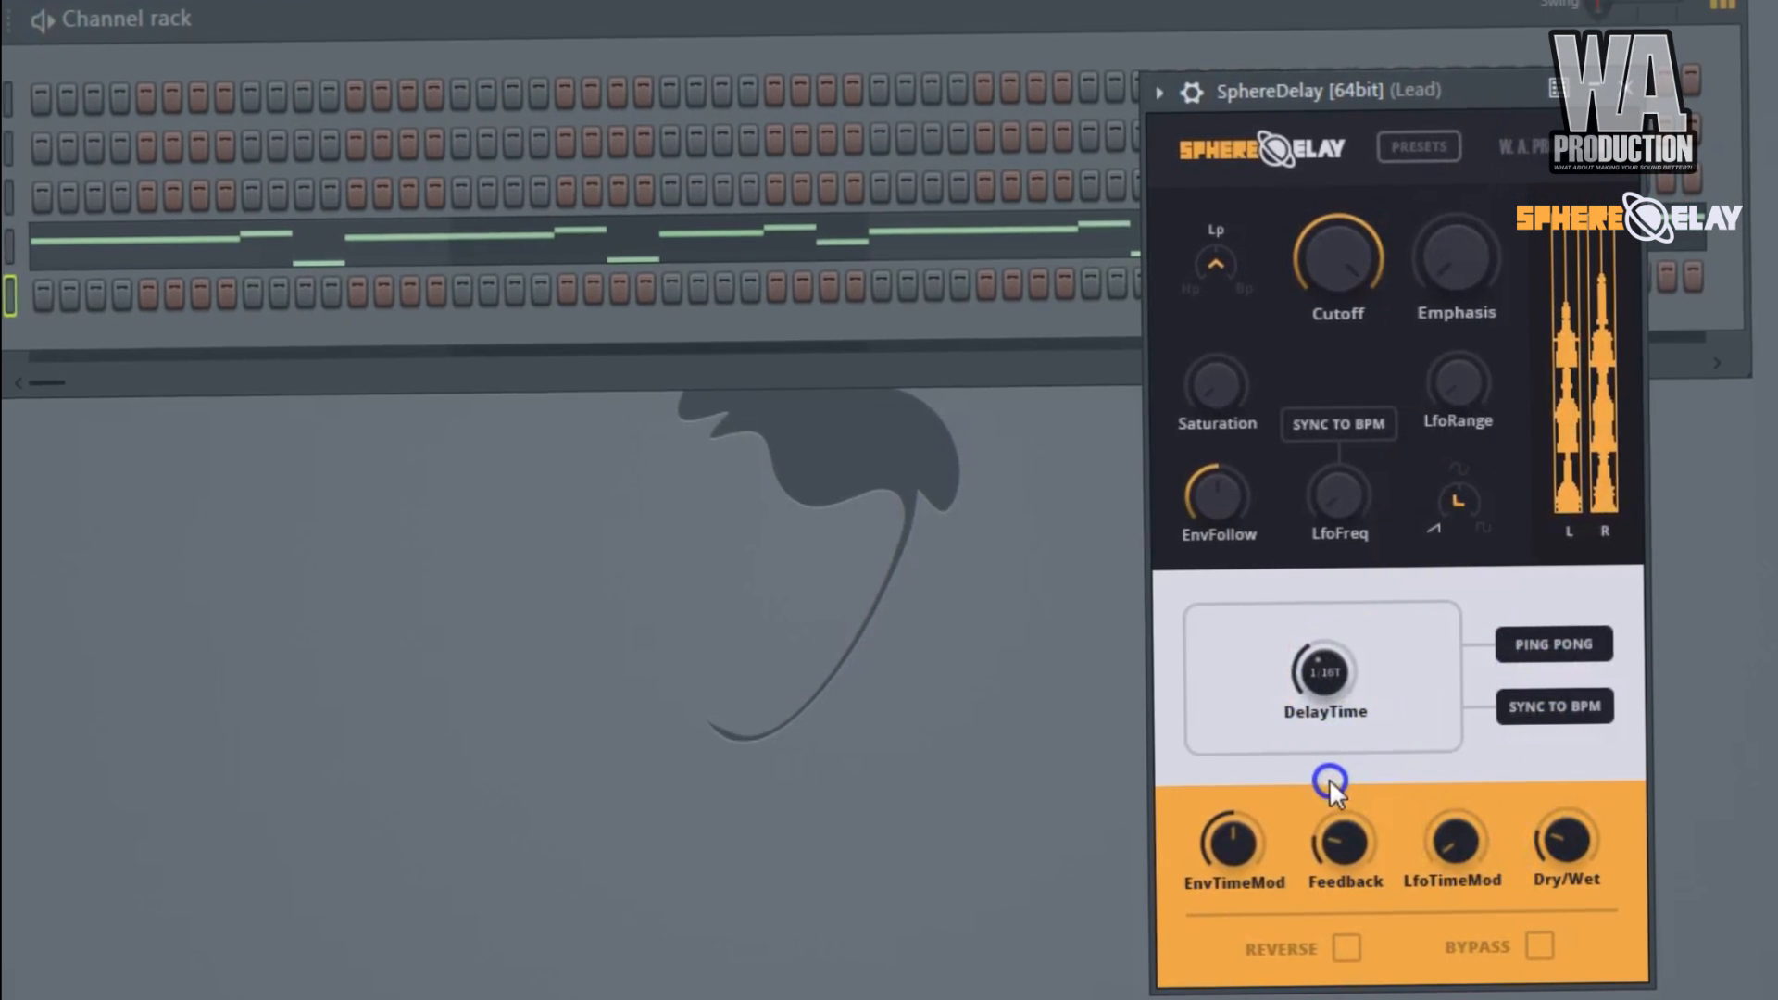
{"action": "left_click", "coordinate": [1334, 720]}
{"action": "left_click_drag", "start_coordinate": [1328, 707], "coordinate": [1325, 676]}
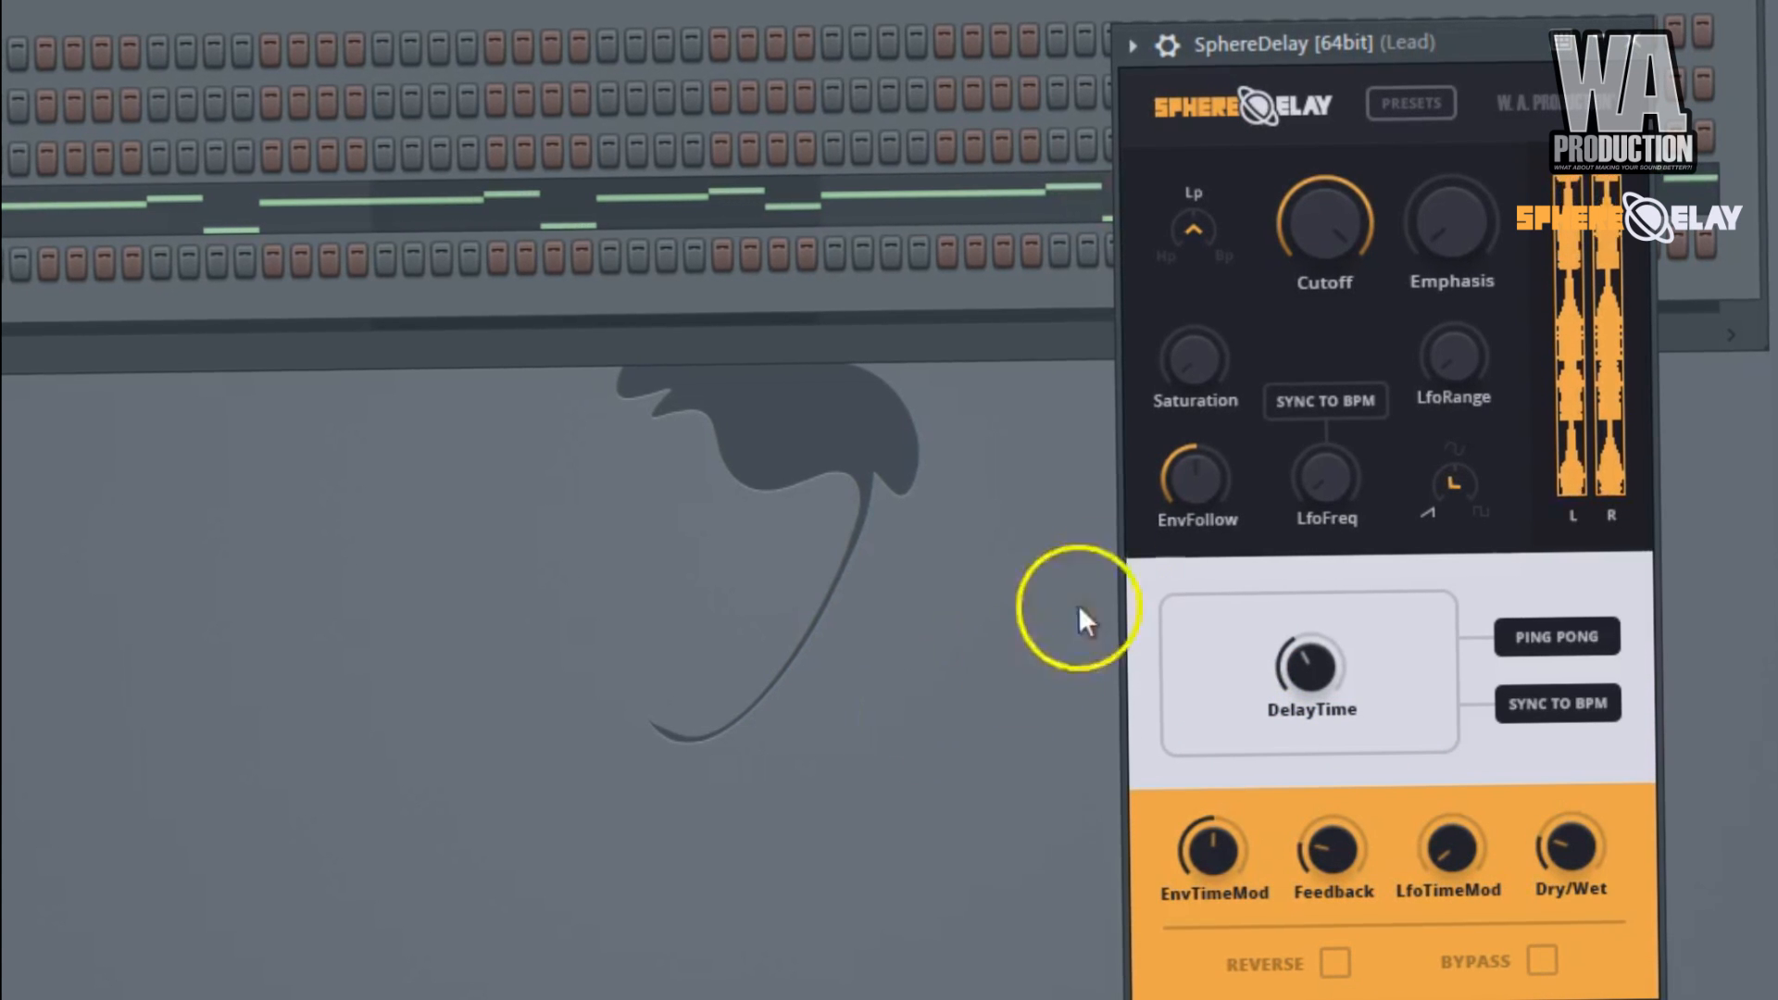
Switch the Lead SphereDelay's filter to high-pass, lower Cutoff, and stop playback.
{"action": "left_click", "coordinate": [1202, 256]}
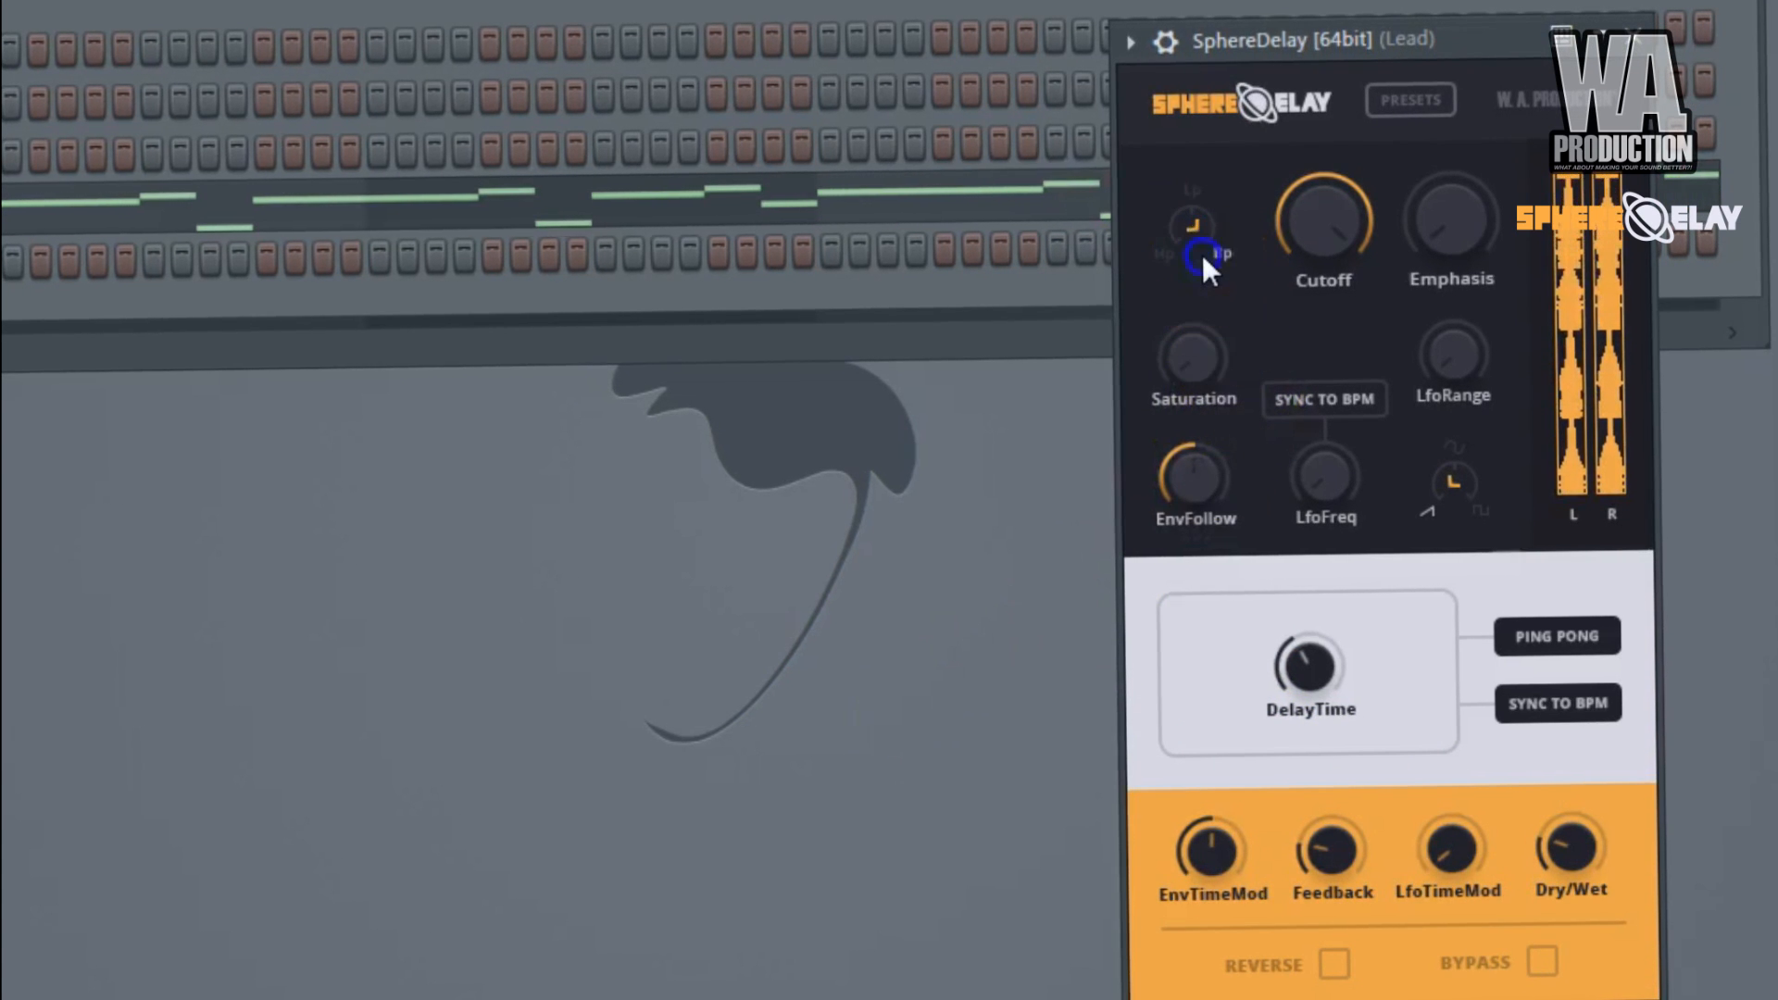
{"action": "left_click", "coordinate": [1188, 250]}
{"action": "left_click", "coordinate": [1316, 394]}
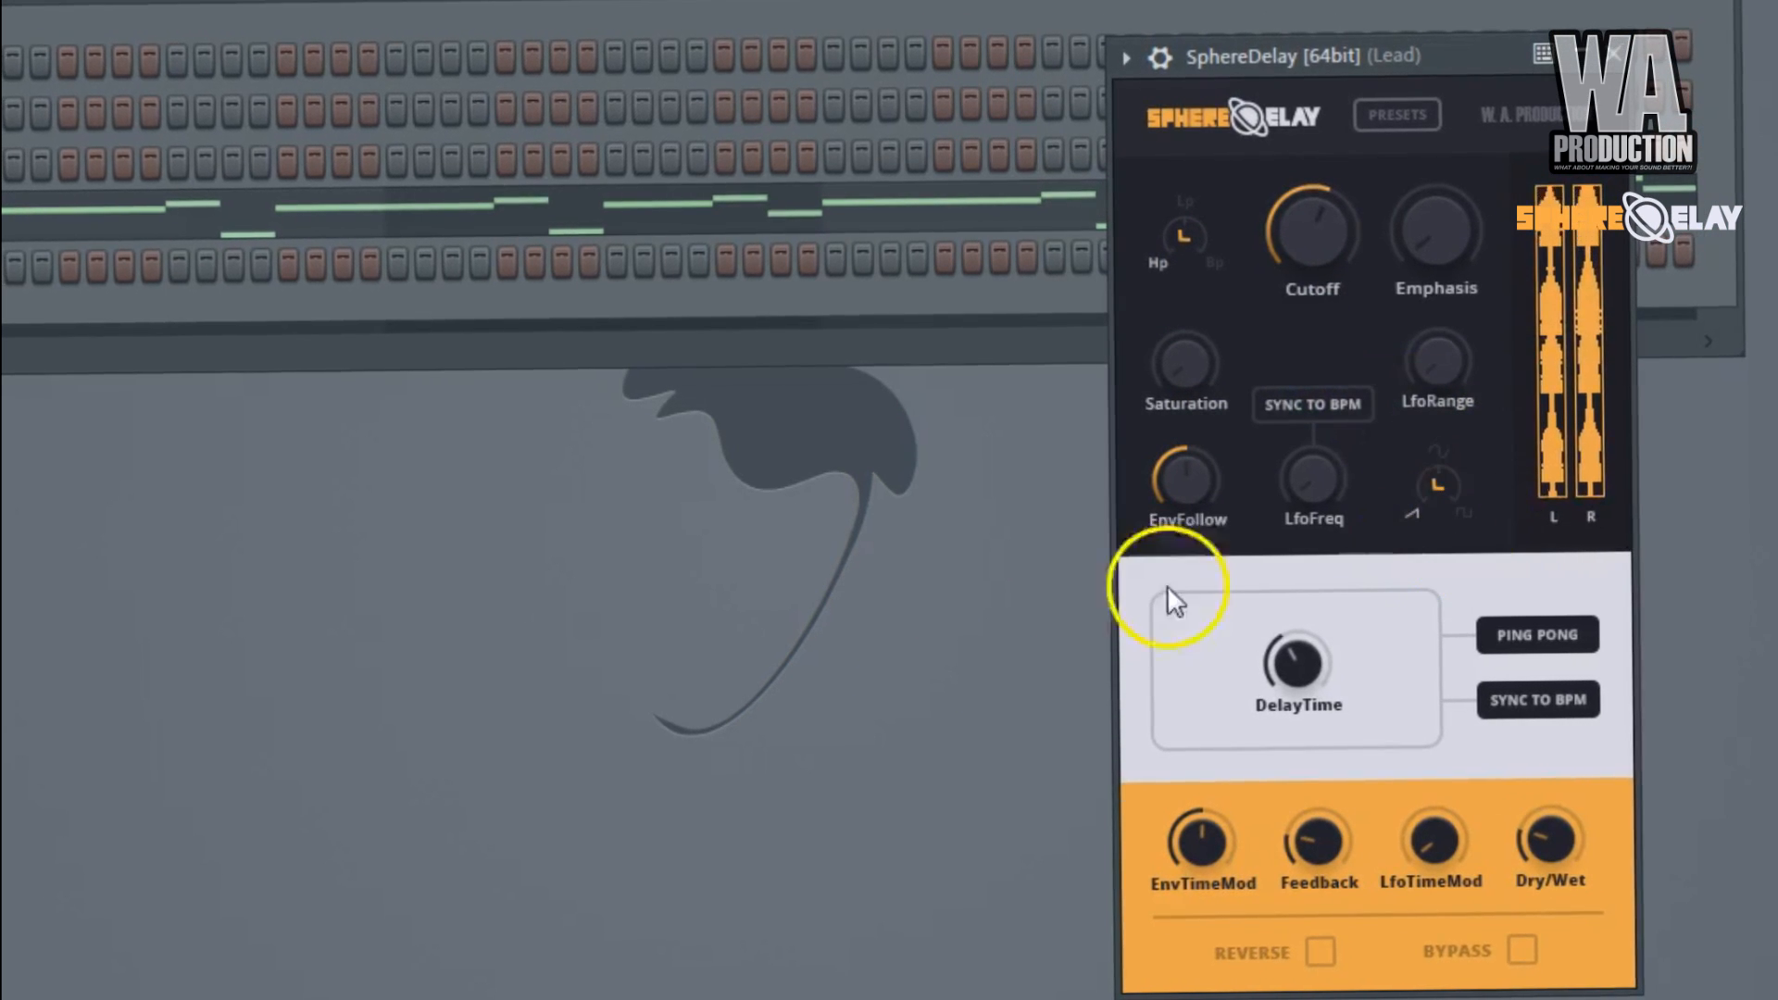
{"action": "left_click", "coordinate": [852, 608]}
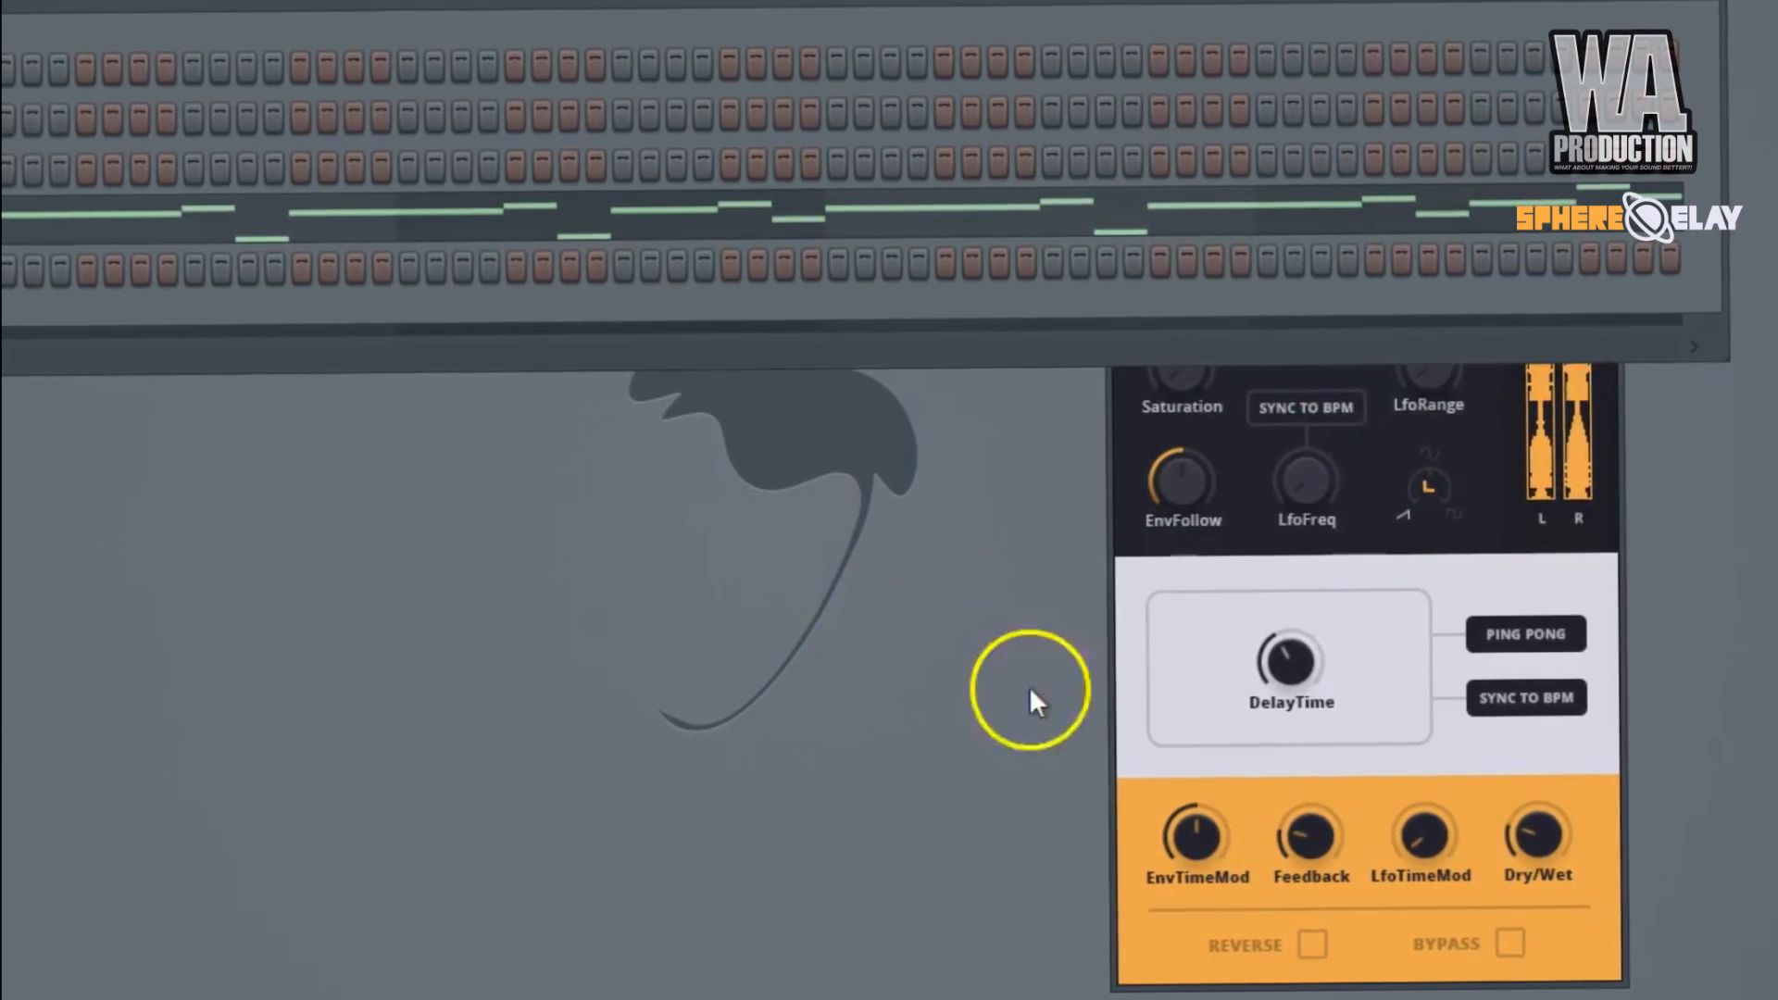
{"action": "left_click", "coordinate": [1104, 698]}
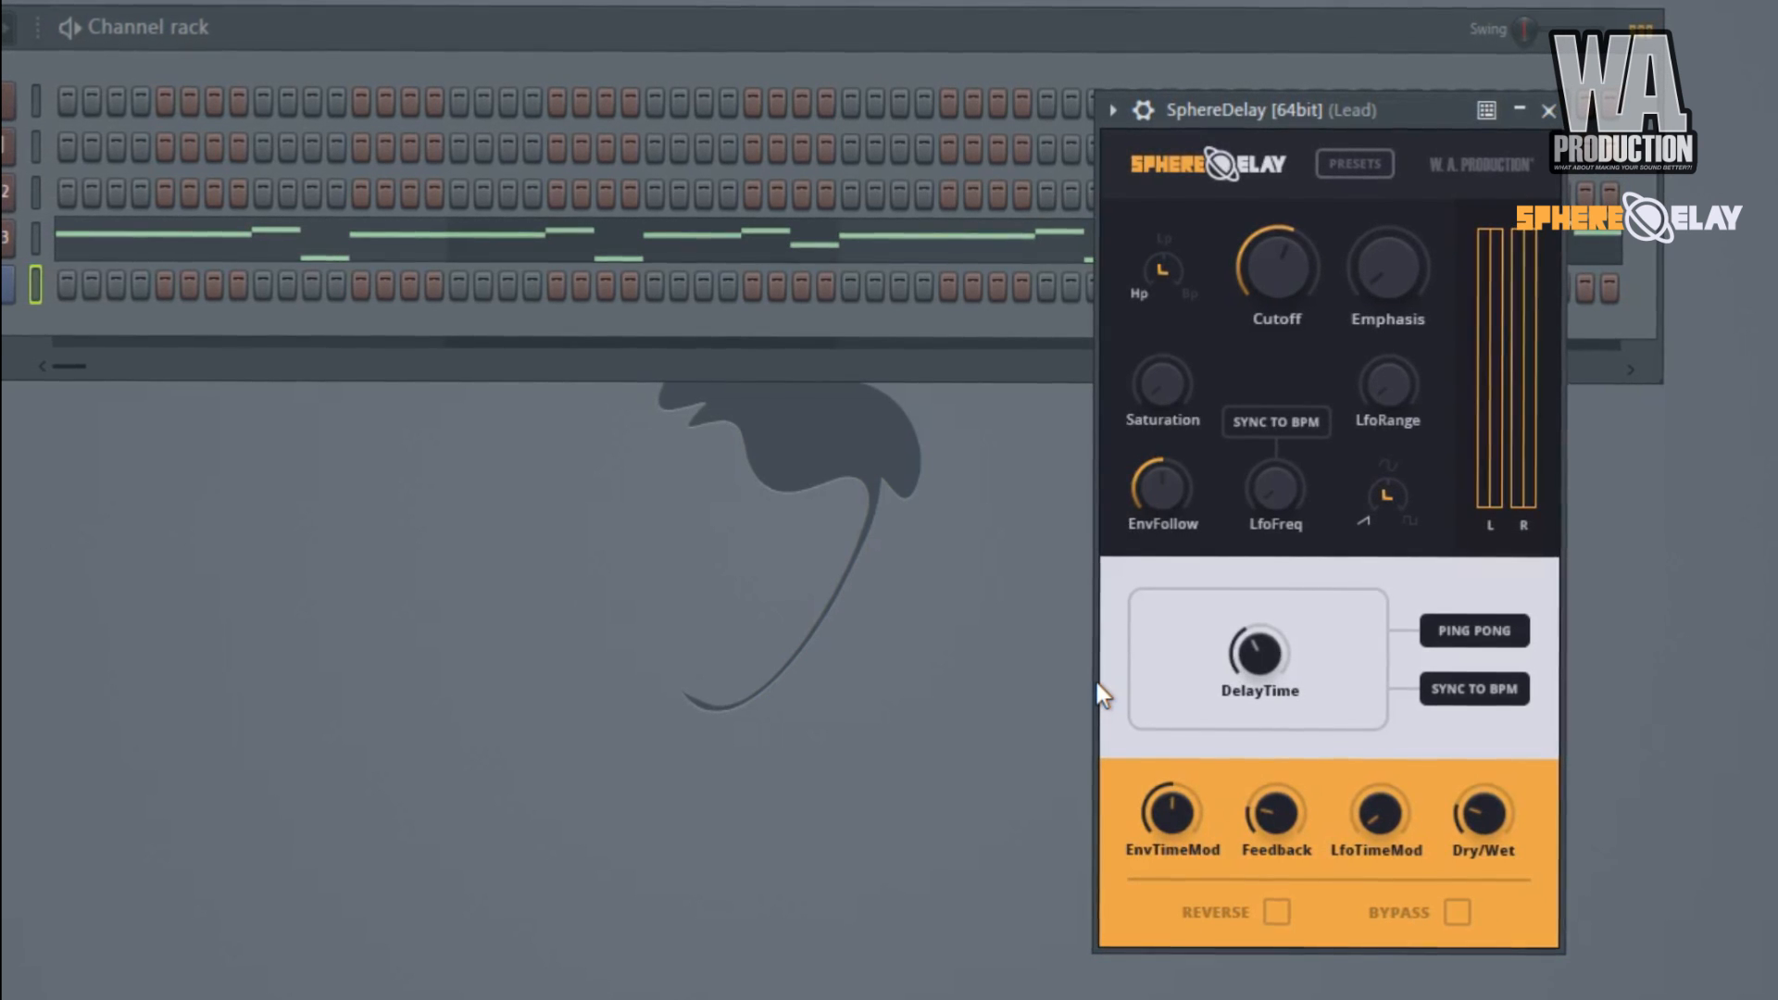
{"action": "left_click", "coordinate": [1259, 656]}
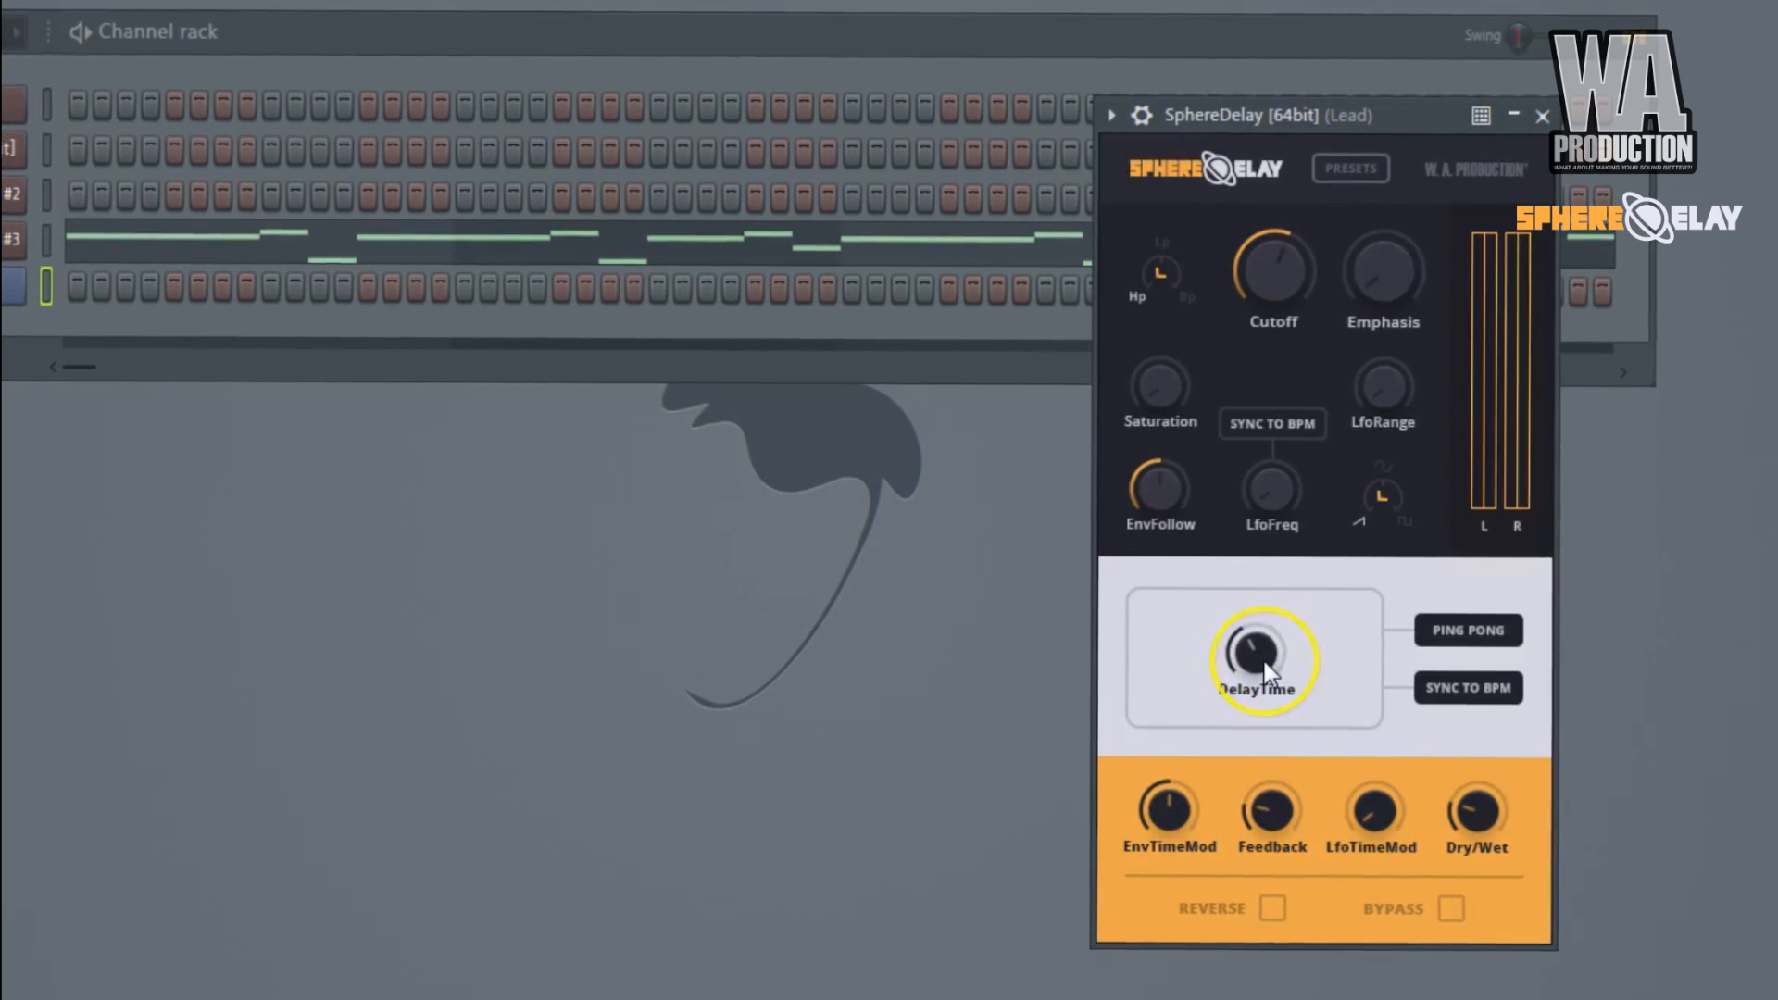
{"action": "mouse_move", "coordinate": [1263, 308]}
{"action": "left_mouse_down"}
{"action": "mouse_move", "coordinate": [1258, 348]}
{"action": "mouse_move", "coordinate": [1254, 278]}
{"action": "left_mouse_up"}
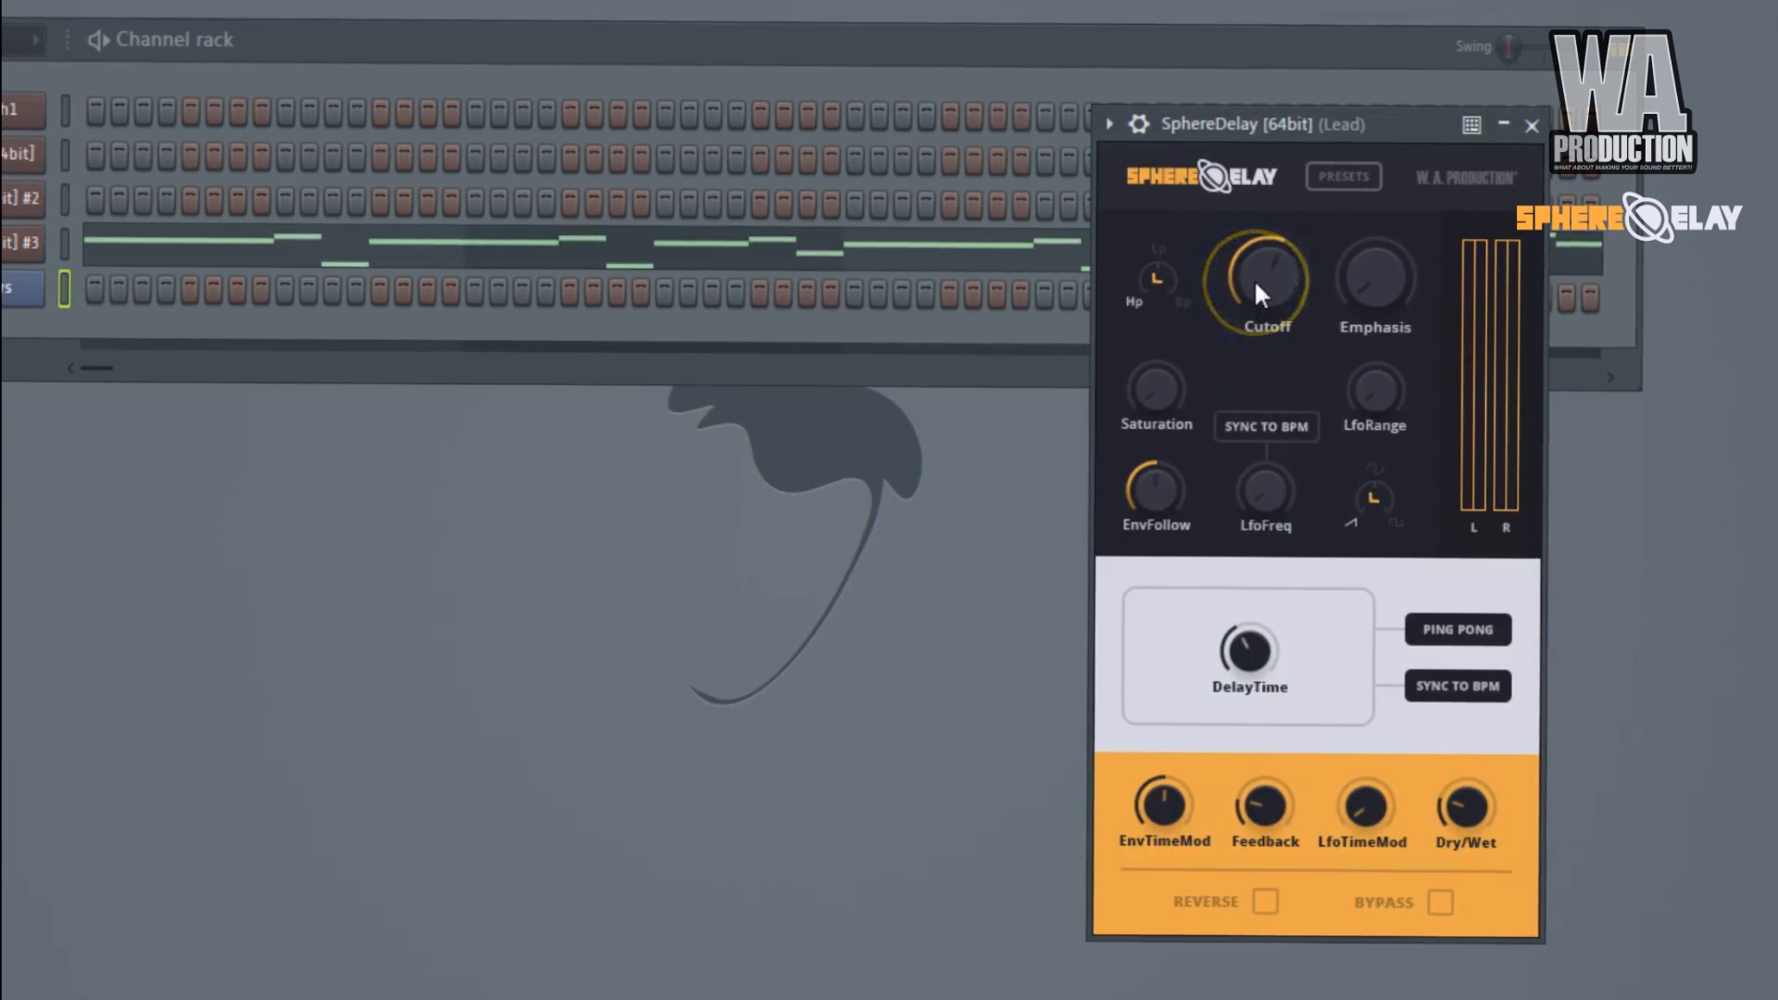
{"action": "left_click", "coordinate": [1304, 404]}
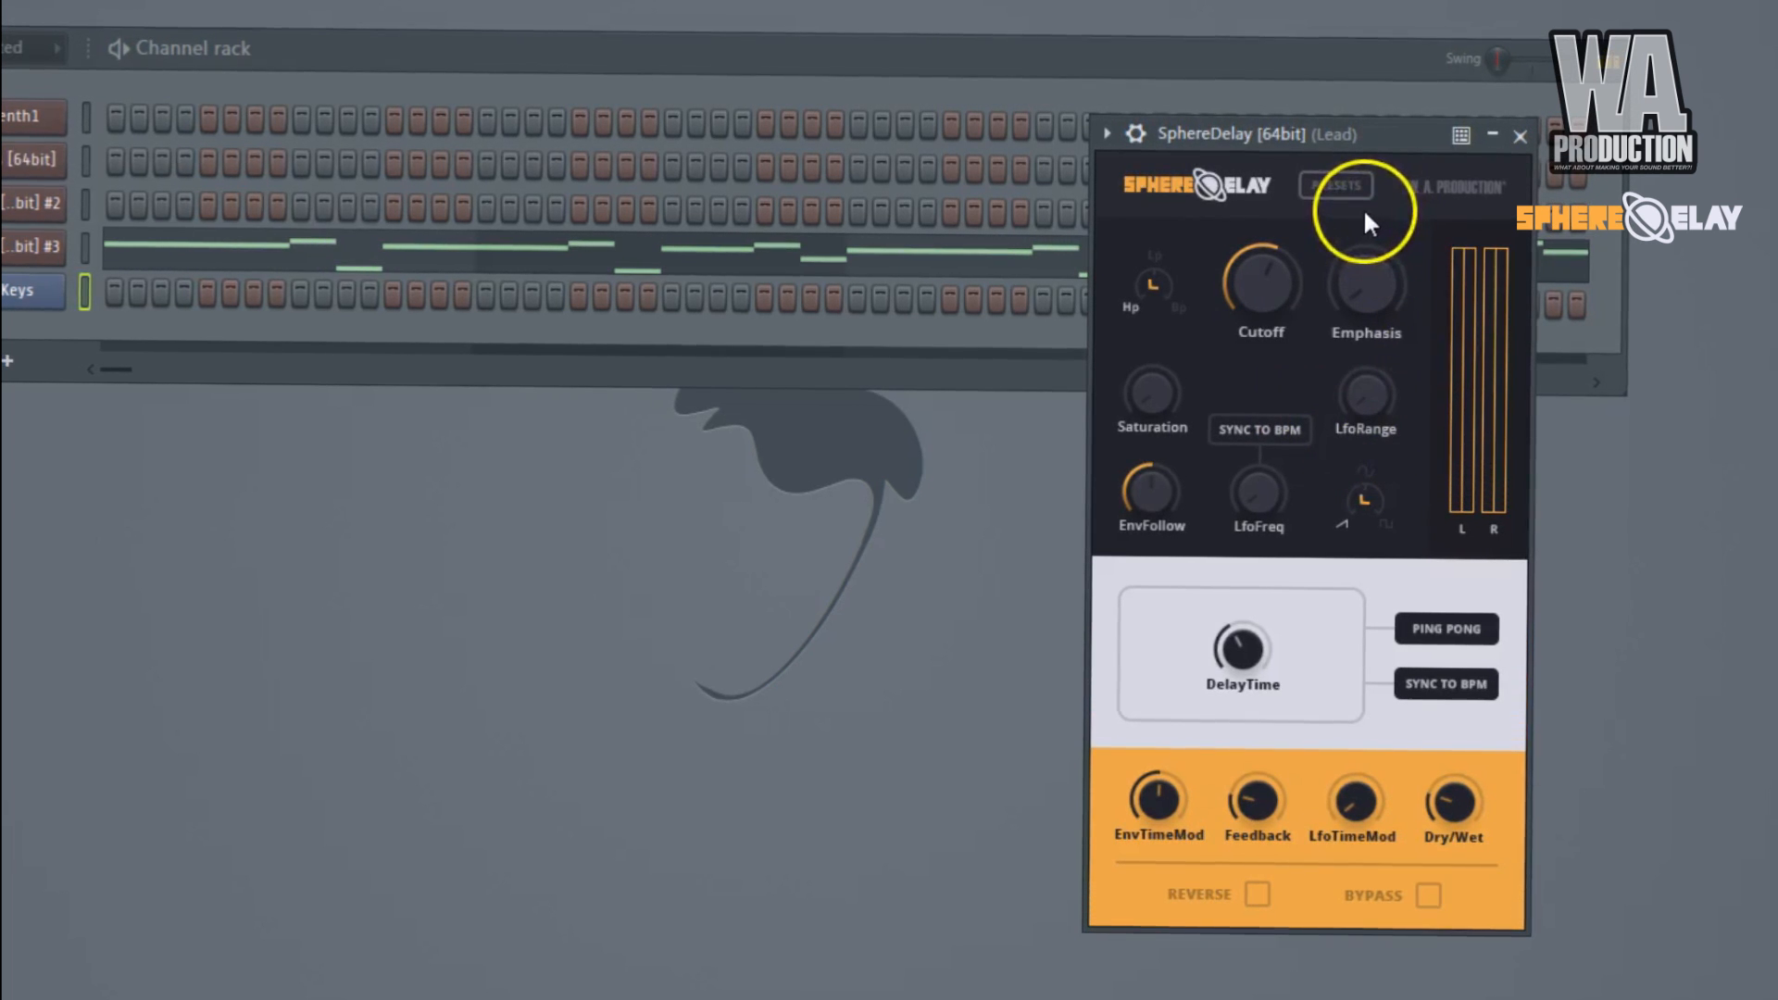
Audition the PingPong Hiss preset on the lead with and without bypass, as well as Stereo Melting Walls.
{"action": "left_click_drag", "start_coordinate": [1327, 137], "coordinate": [1107, 137]}
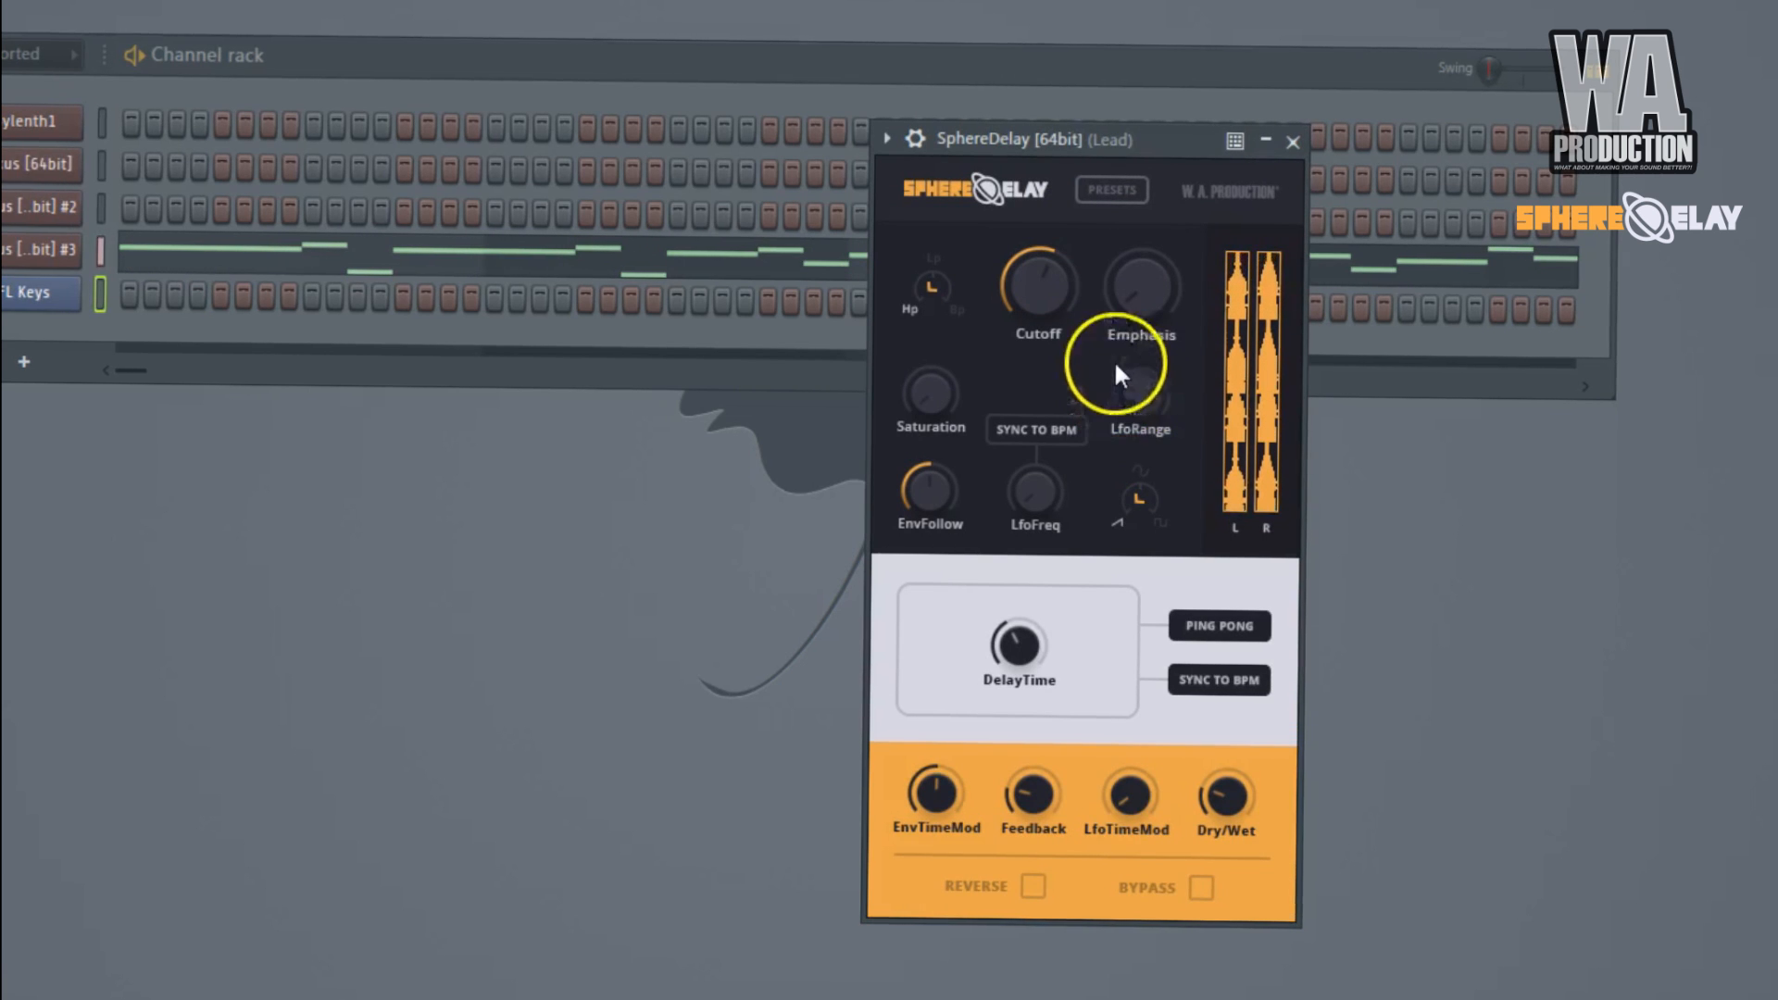
{"action": "left_click", "coordinate": [1111, 190]}
{"action": "left_click", "coordinate": [1205, 315]}
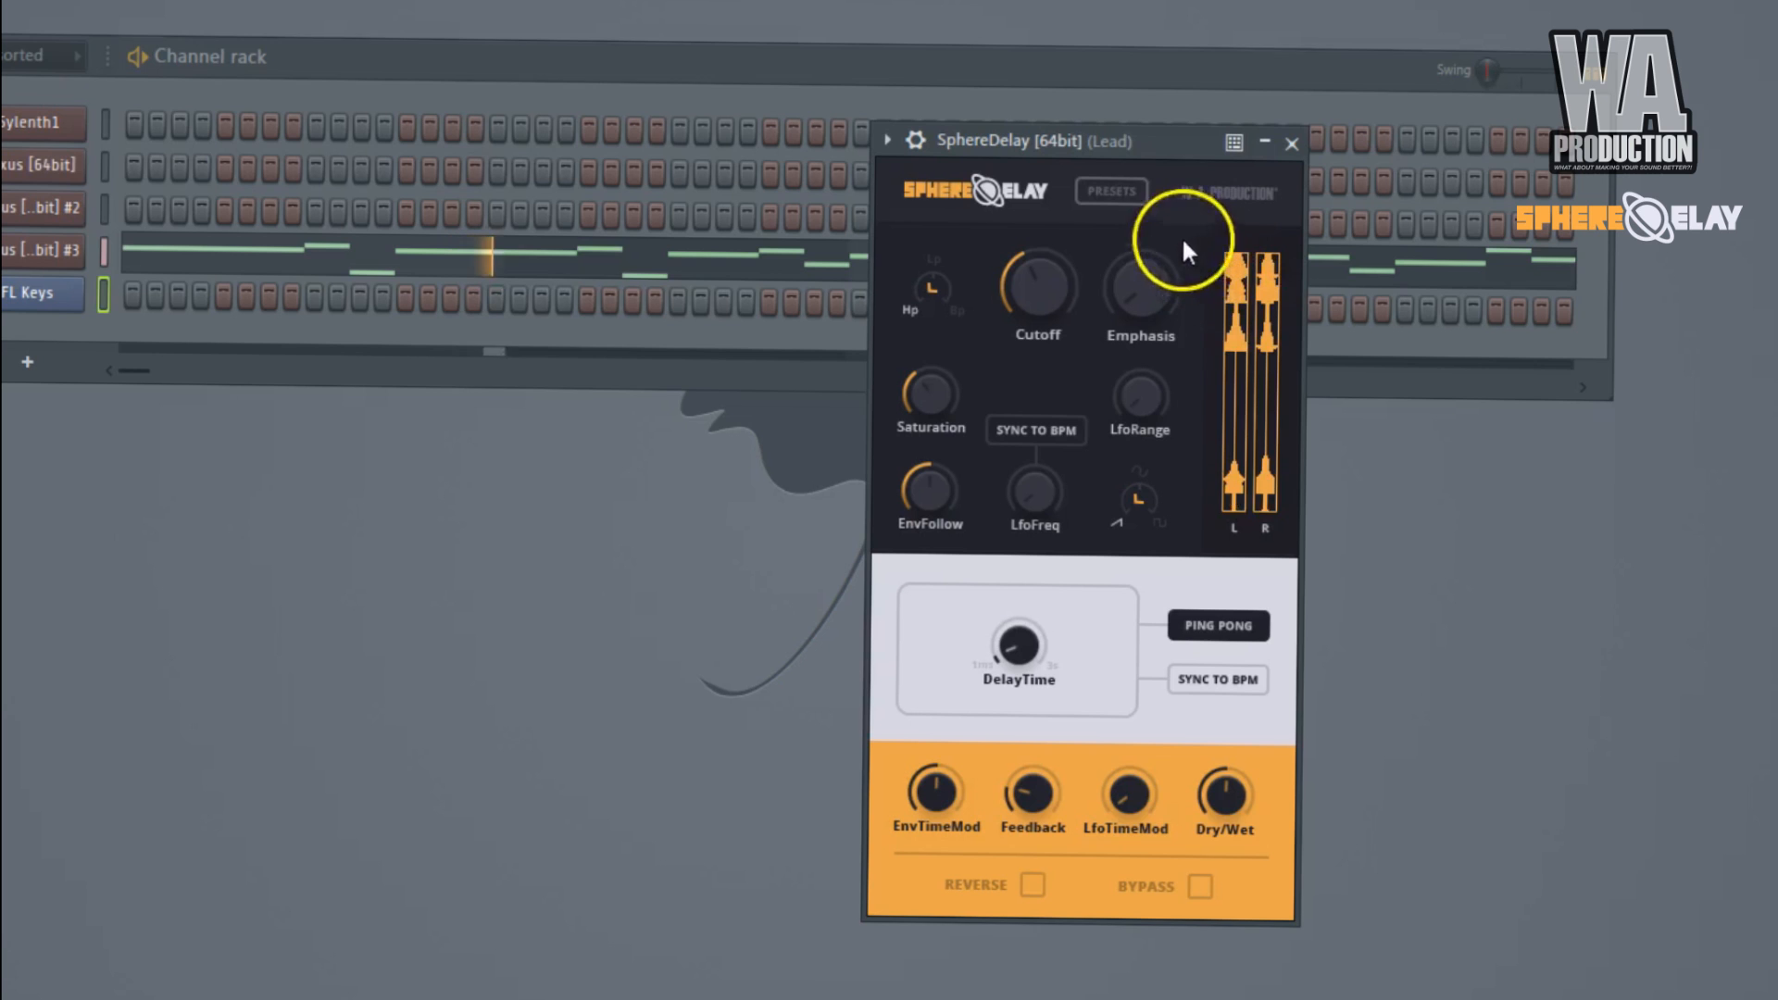
{"action": "left_click", "coordinate": [1206, 893]}
{"action": "left_click", "coordinate": [1199, 889]}
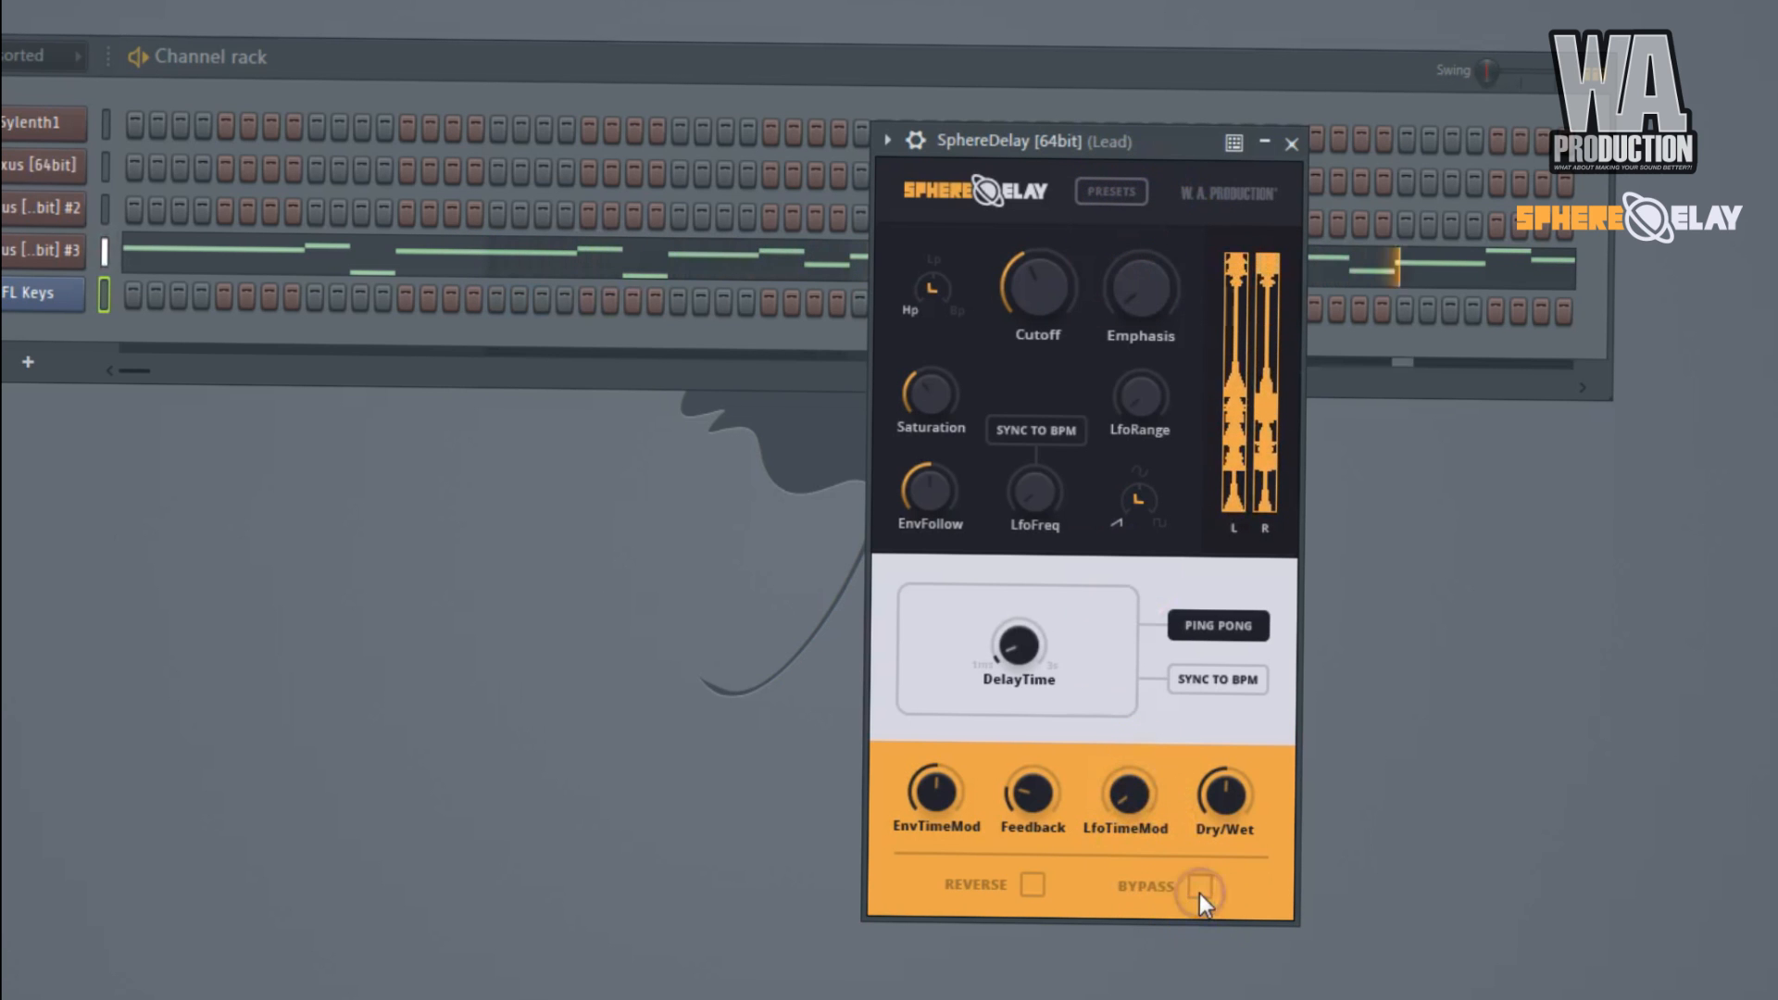
{"action": "left_click", "coordinate": [1112, 188]}
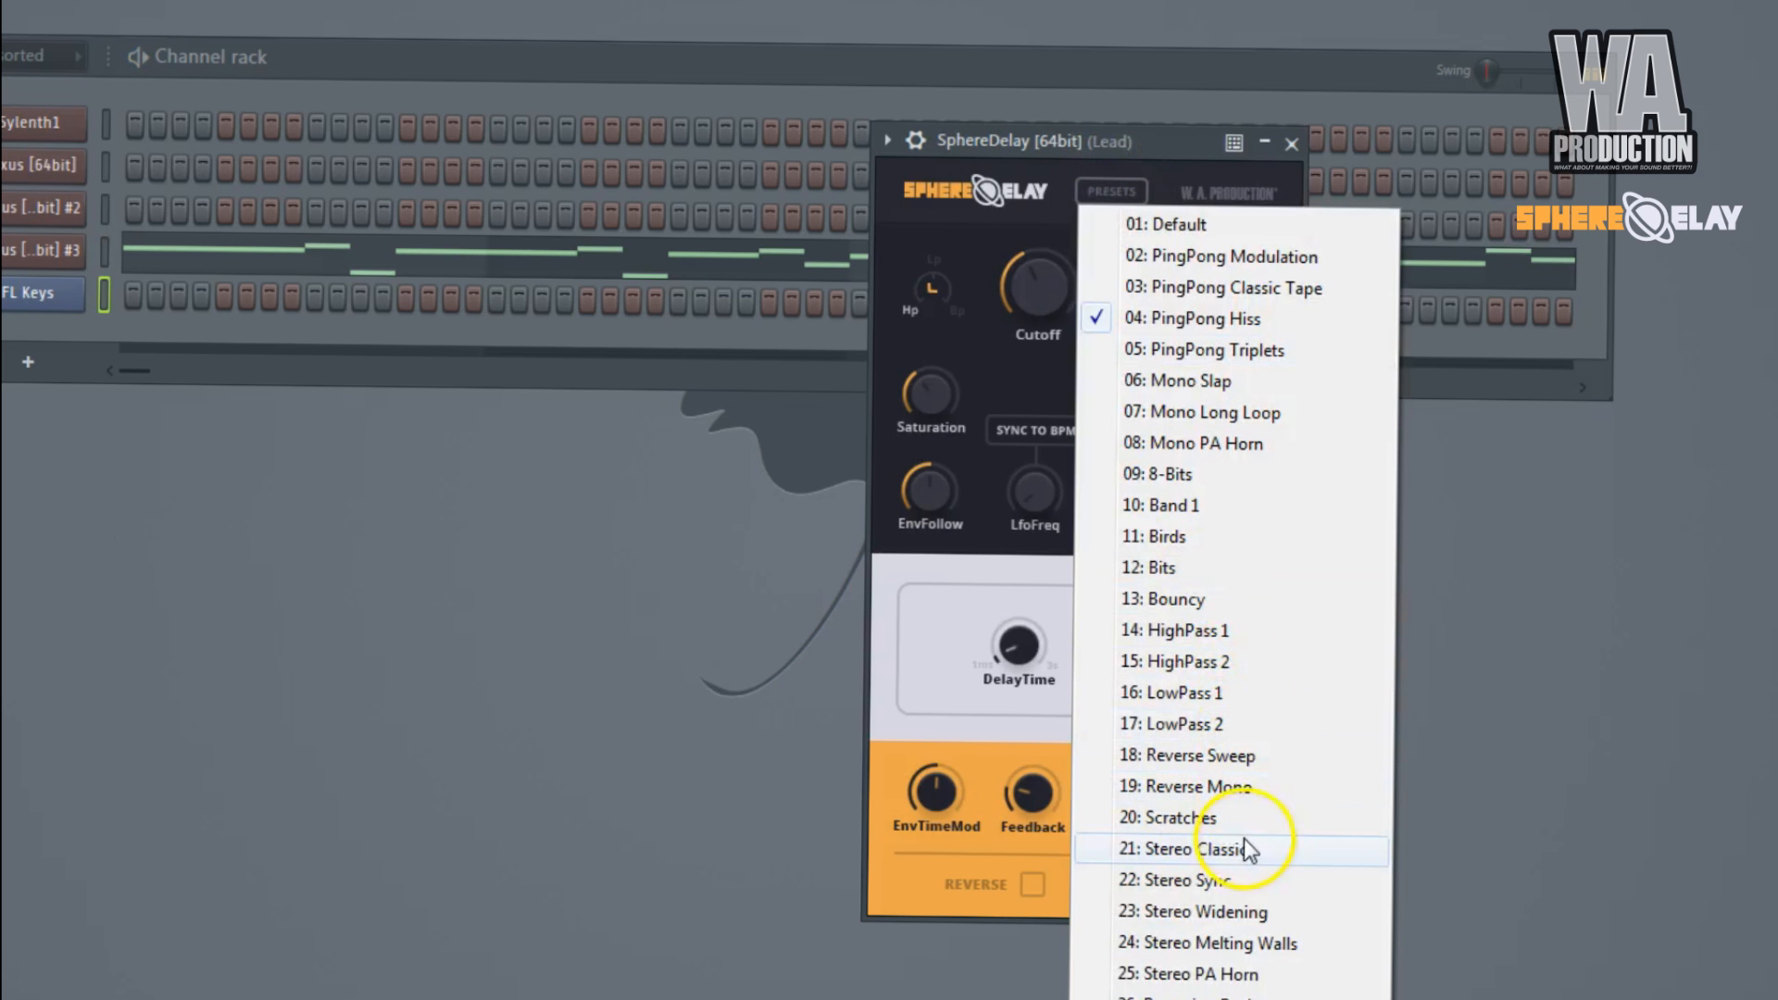
{"action": "left_click", "coordinate": [1287, 943]}
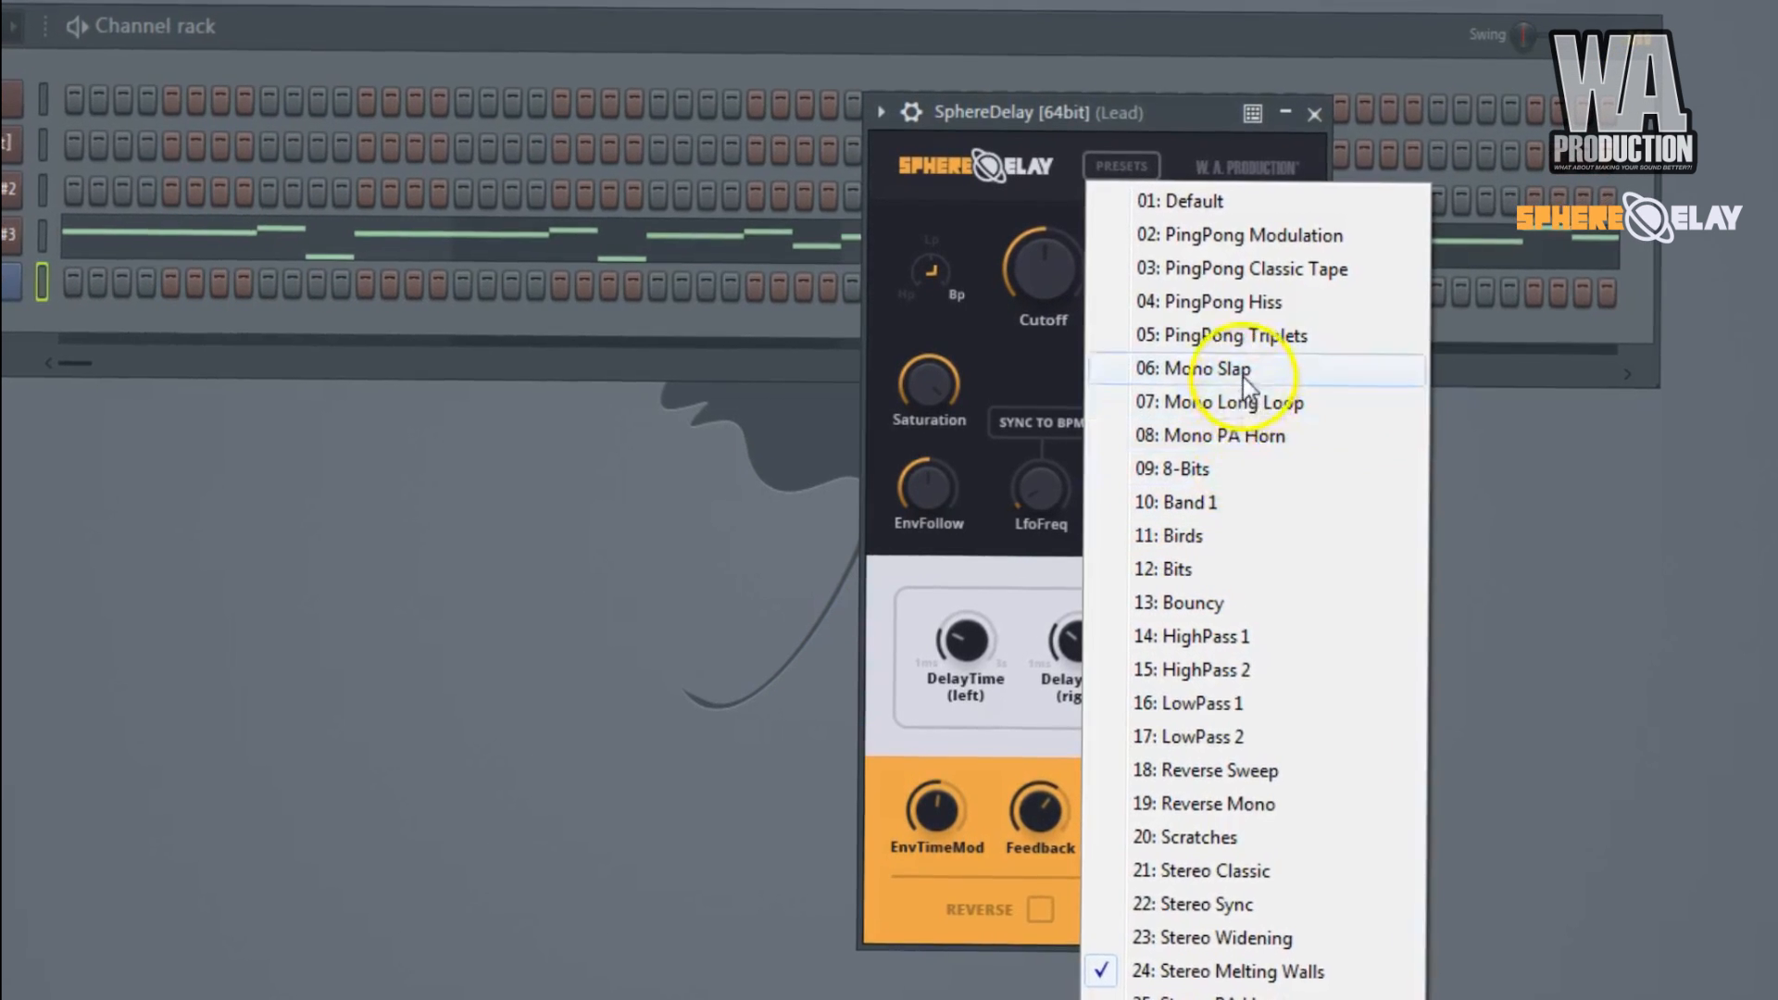
Load the Mono Slap preset in the Lead SphereDelay, lower Dry/Wet during playback, and stop playback.
{"action": "left_click", "coordinate": [1242, 372]}
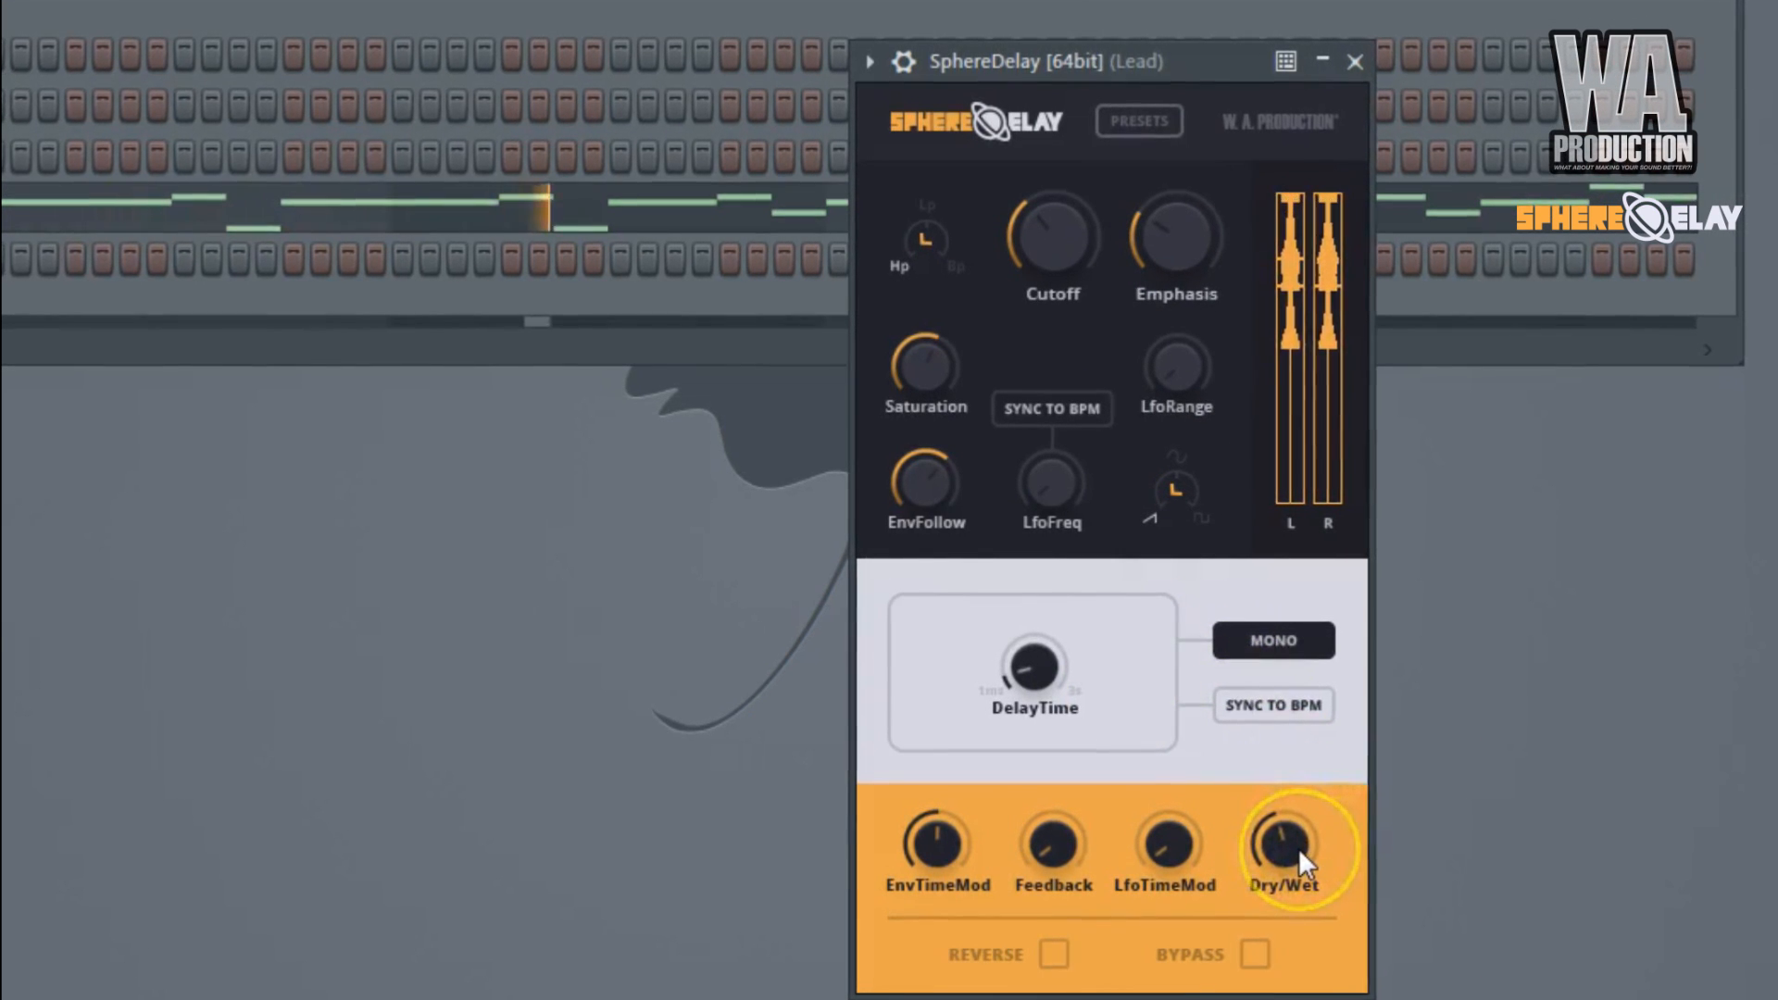
{"action": "left_click", "coordinate": [1045, 735]}
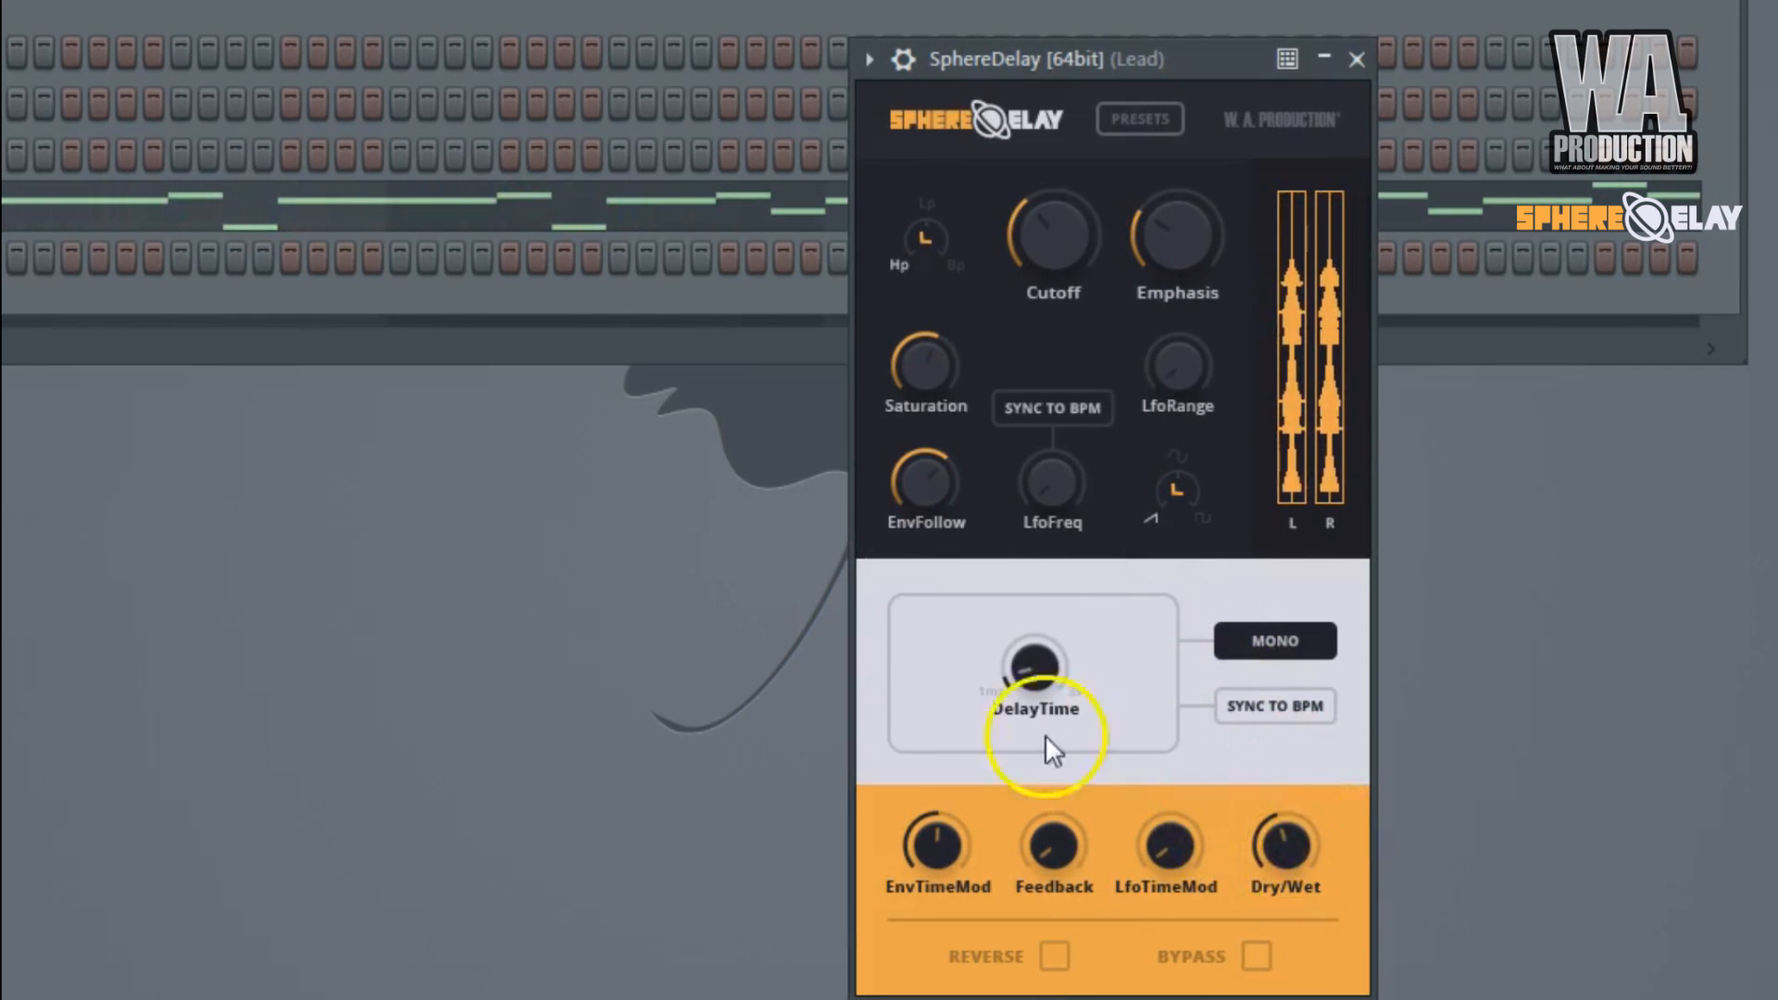
{"action": "left_click", "coordinate": [1086, 707]}
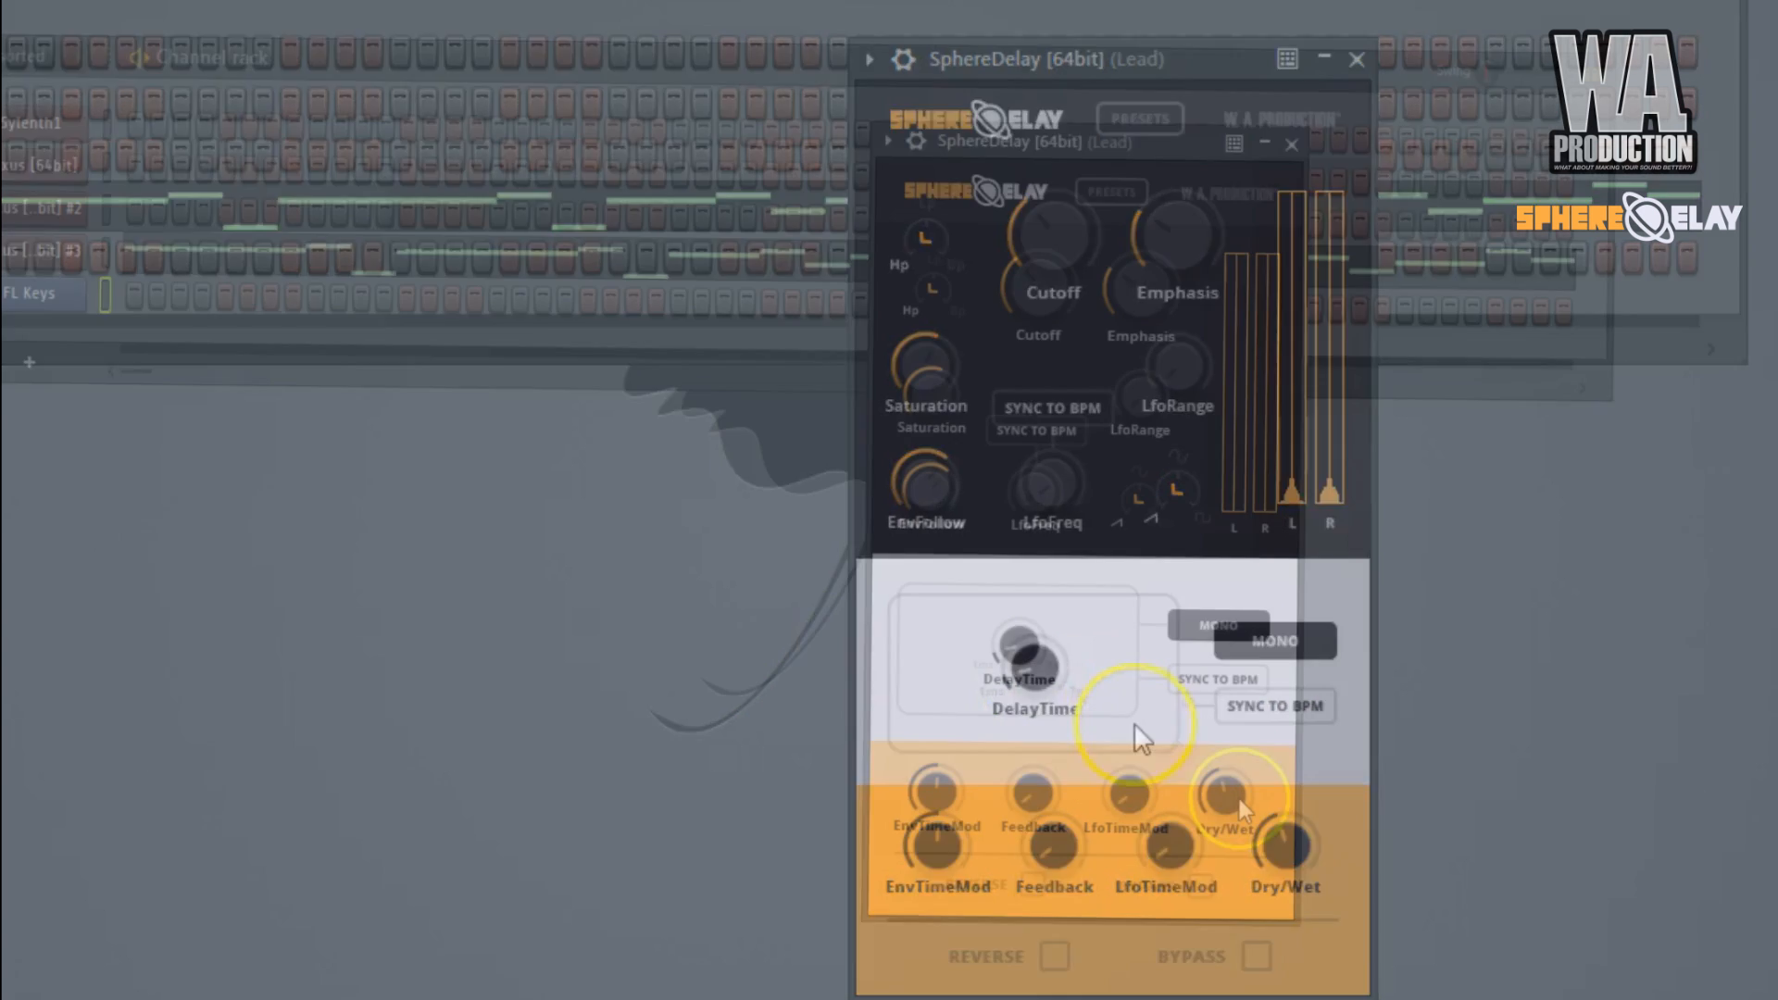
{"action": "left_click", "coordinate": [1285, 847]}
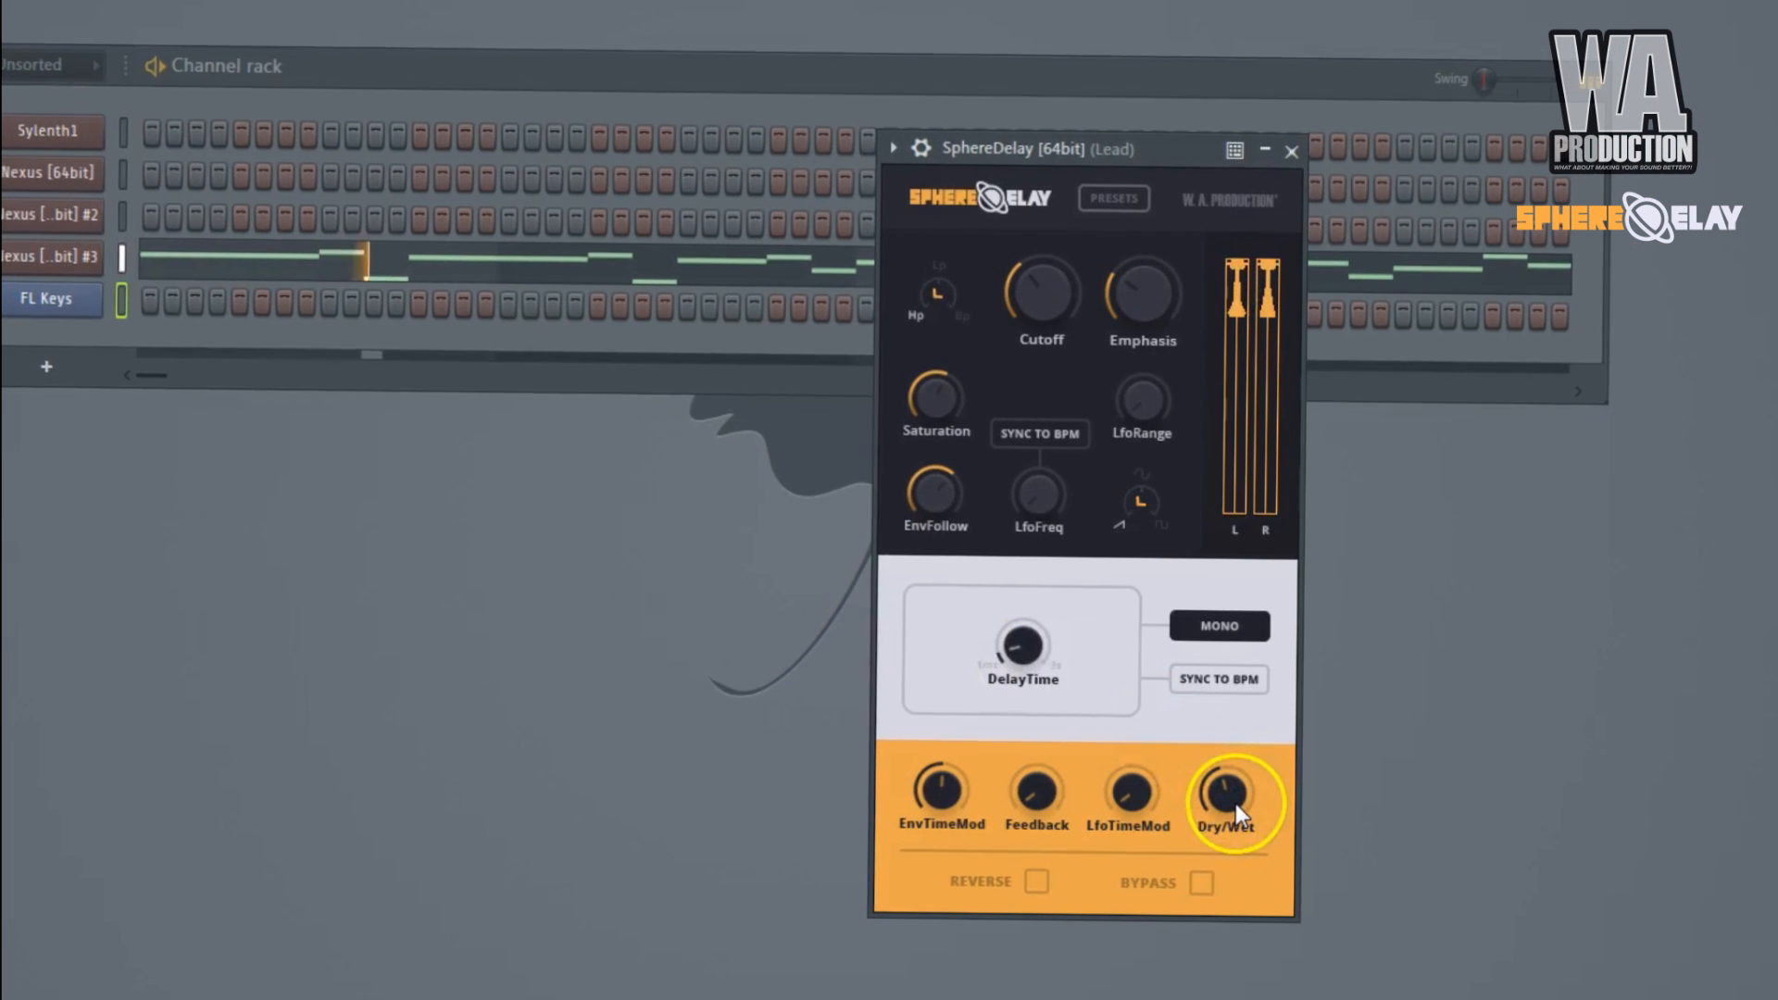
{"action": "mouse_move", "coordinate": [1236, 801]}
{"action": "left_mouse_down"}
{"action": "mouse_move", "coordinate": [1241, 556]}
{"action": "mouse_move", "coordinate": [1257, 812]}
{"action": "mouse_move", "coordinate": [1257, 784]}
{"action": "left_mouse_up"}
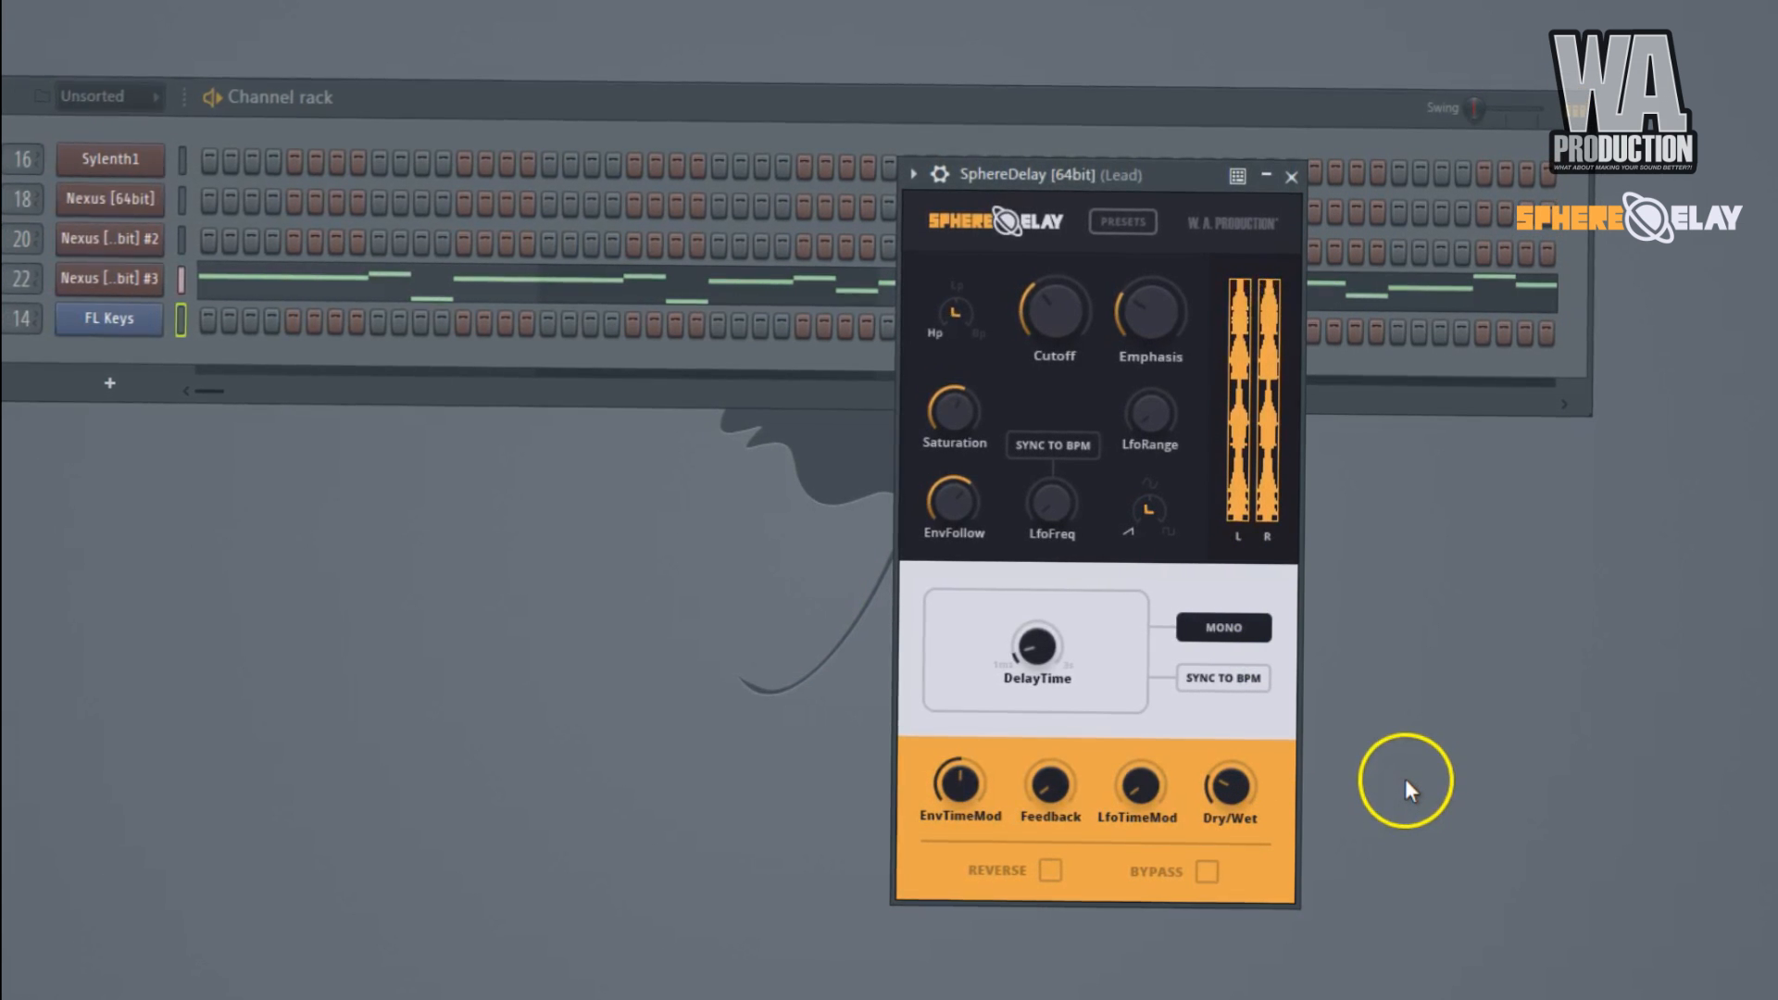
{"action": "left_click", "coordinate": [1403, 779]}
{"action": "left_click", "coordinate": [902, 618]}
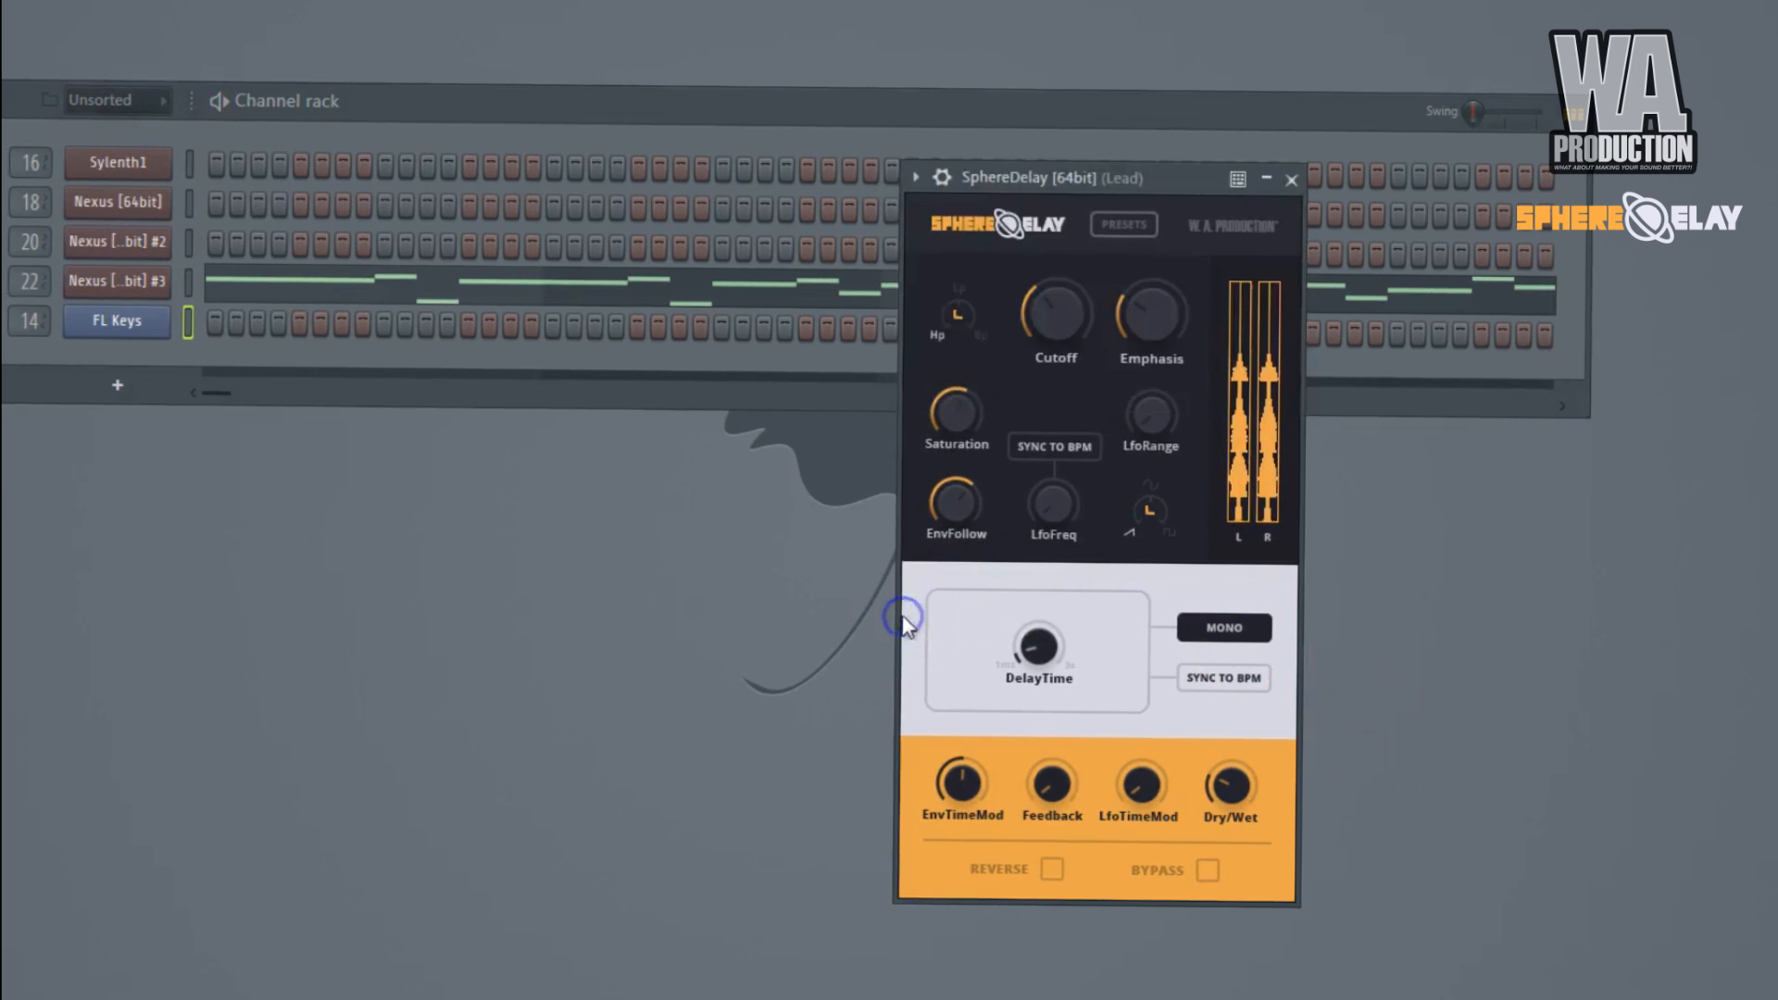
Move the Lead SphereDelay window toward the middle of the workspace.
{"action": "key", "text": "Escape"}
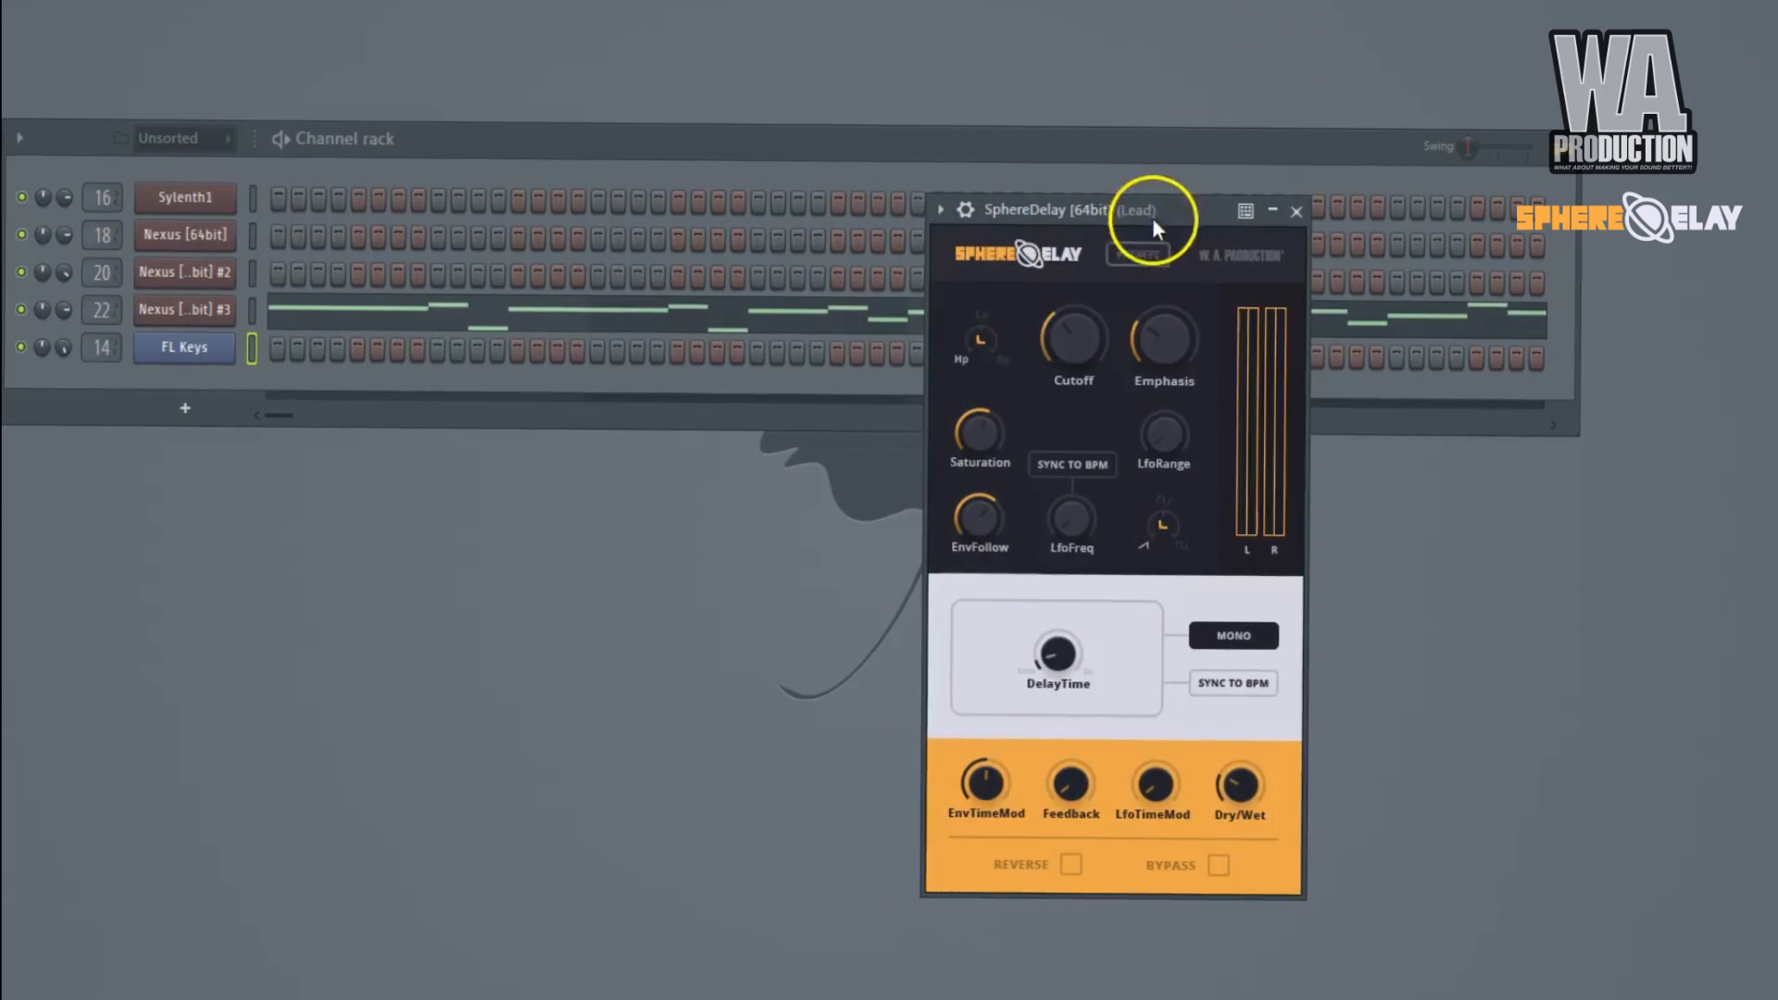
{"action": "left_click_drag", "start_coordinate": [1155, 210], "coordinate": [967, 69]}
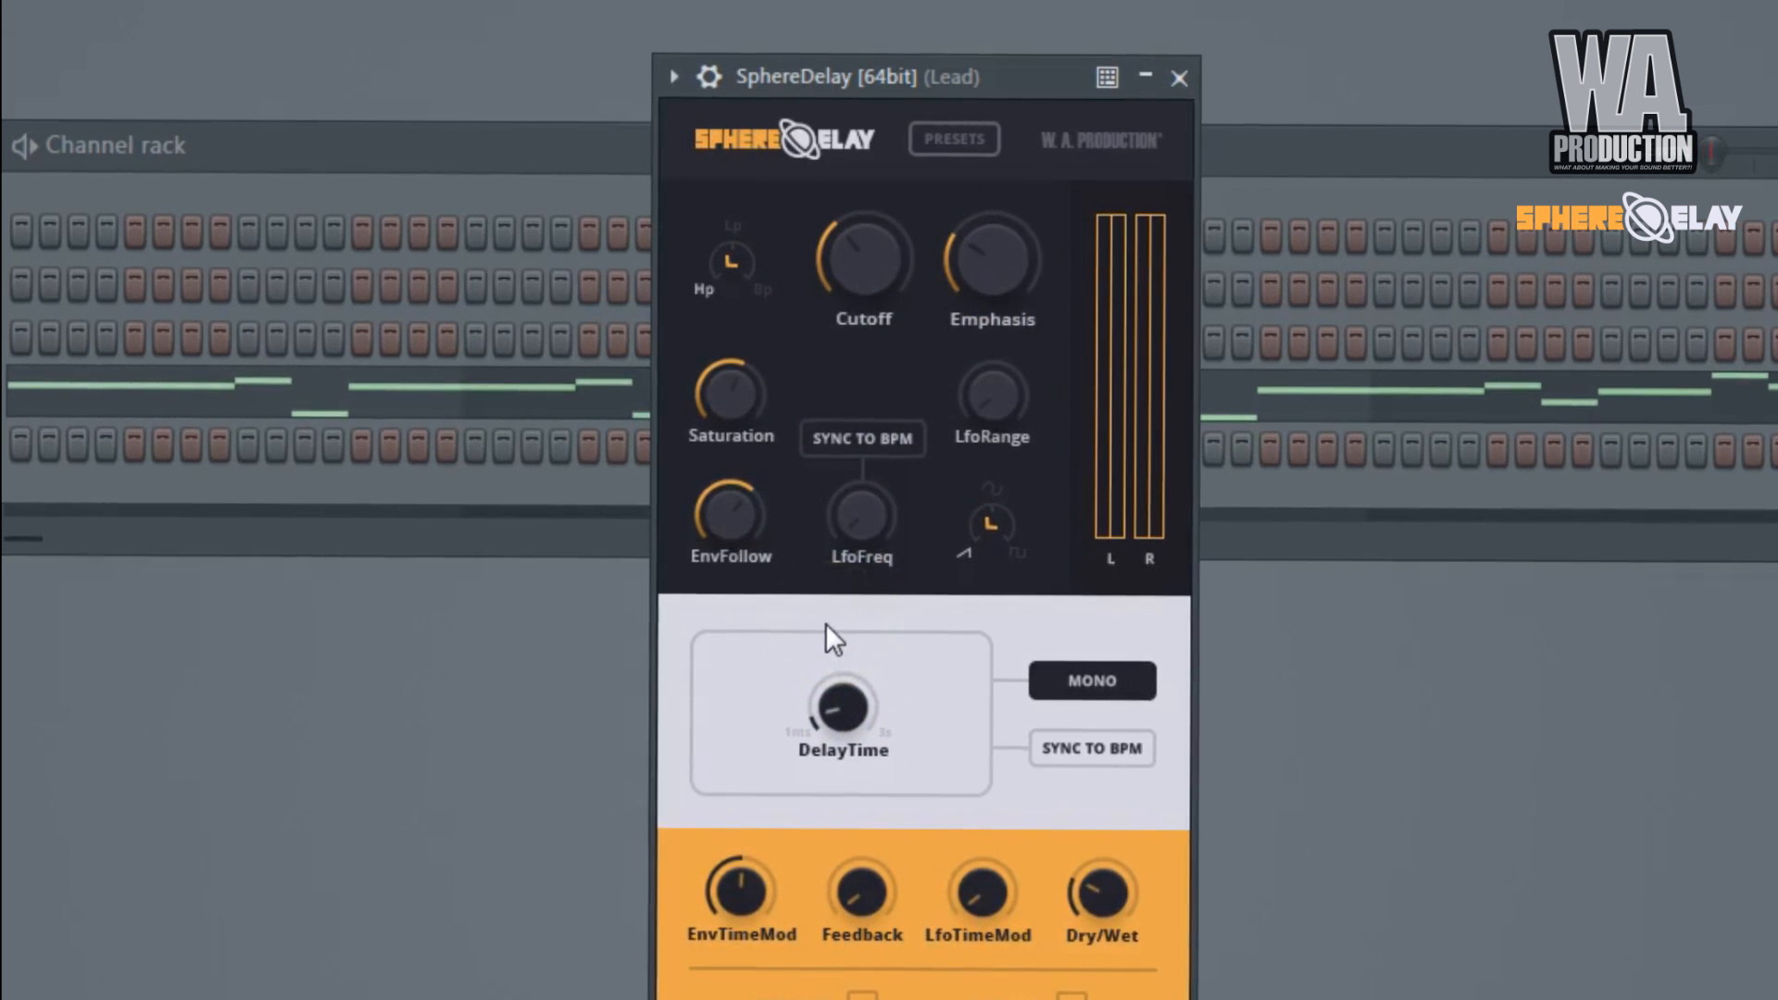
{"action": "left_click_drag", "start_coordinate": [1001, 74], "coordinate": [953, 107]}
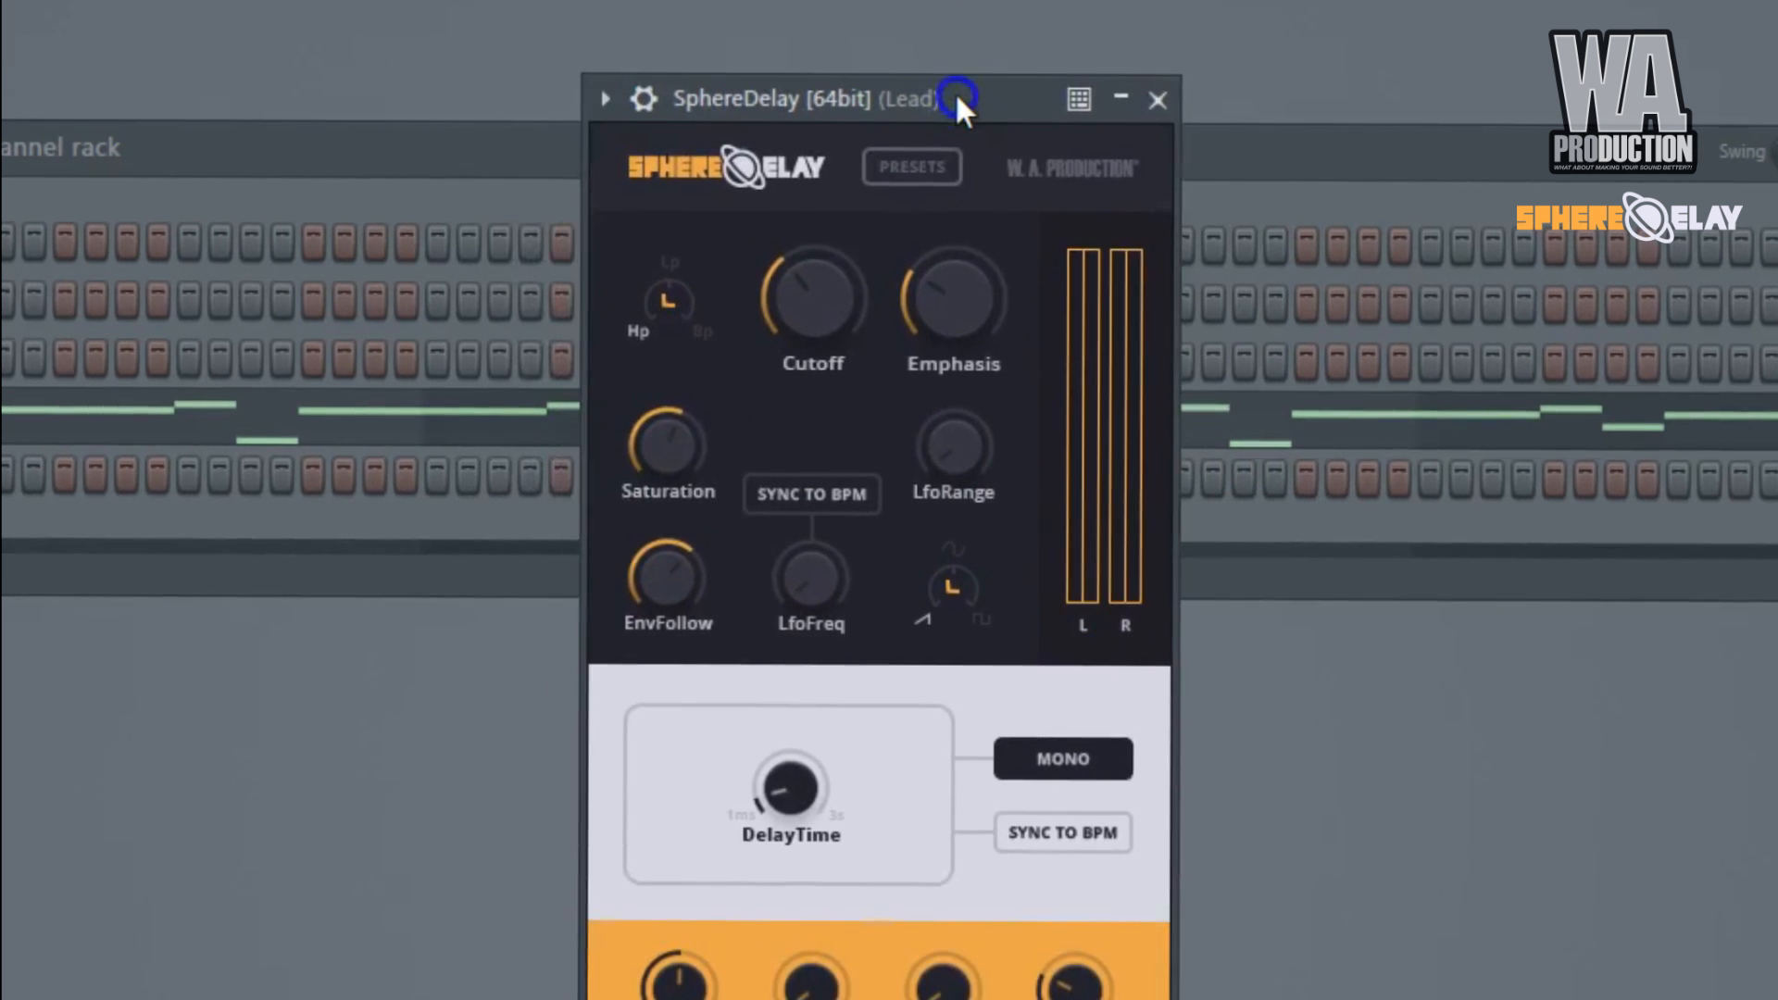